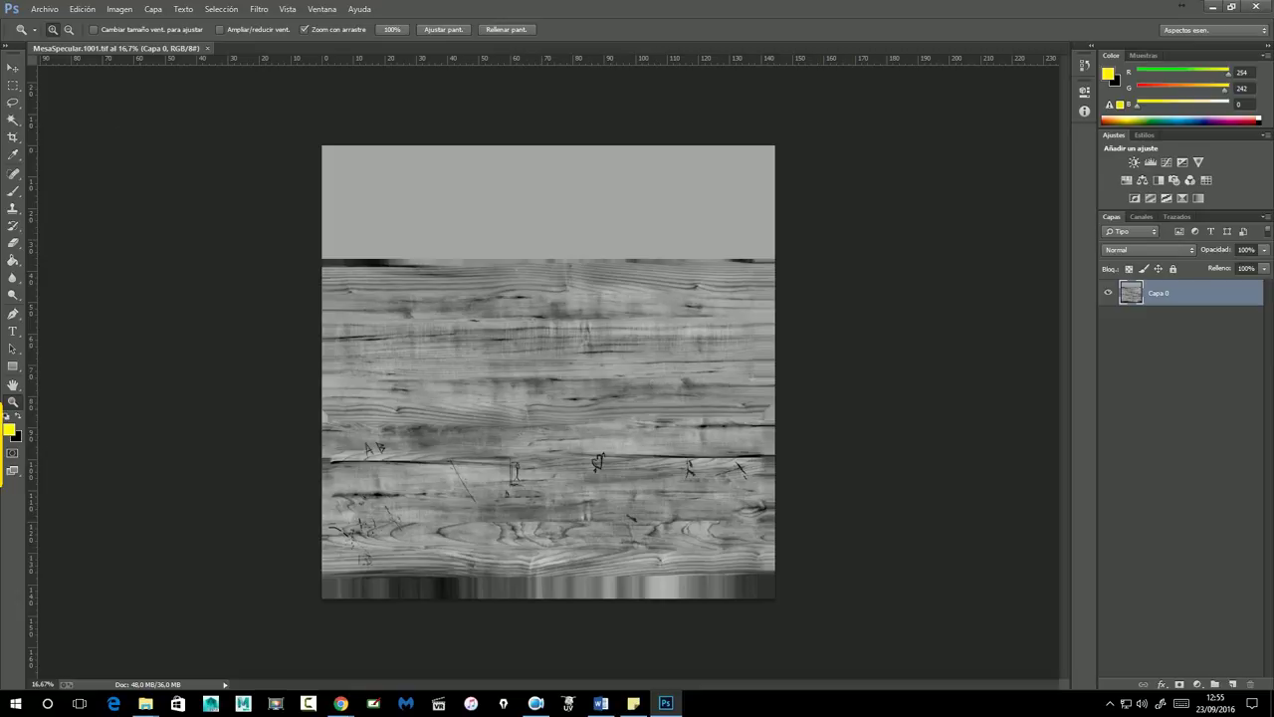
Open color.1001.tif from TexturasSillaMesa, leaving it without colour management.
left_click(45, 9)
left_click(61, 38)
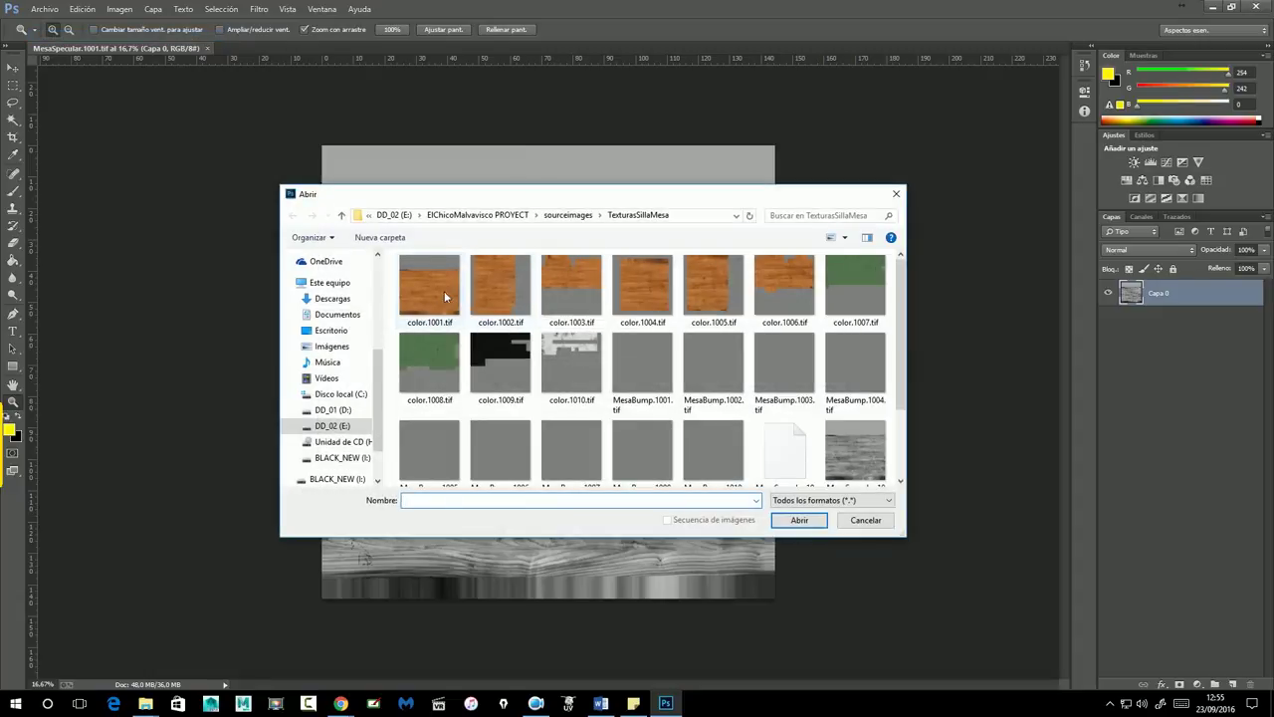
double_click(444, 290)
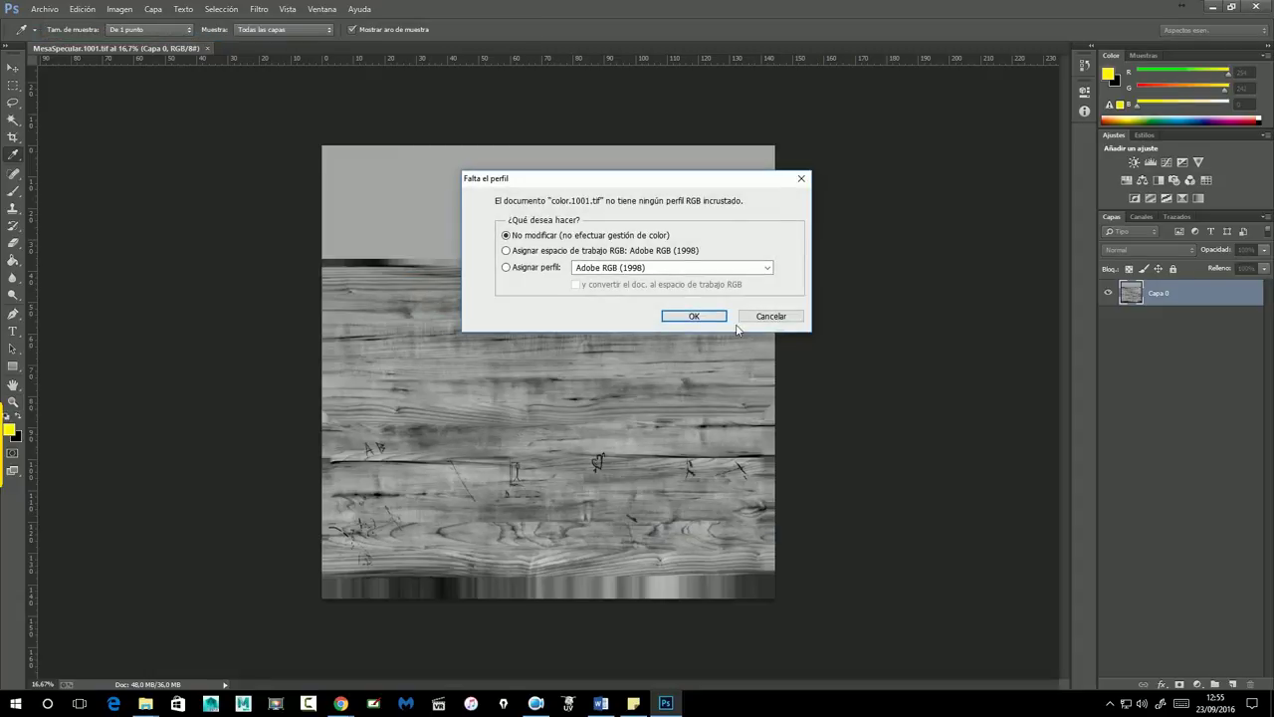
left_click(723, 316)
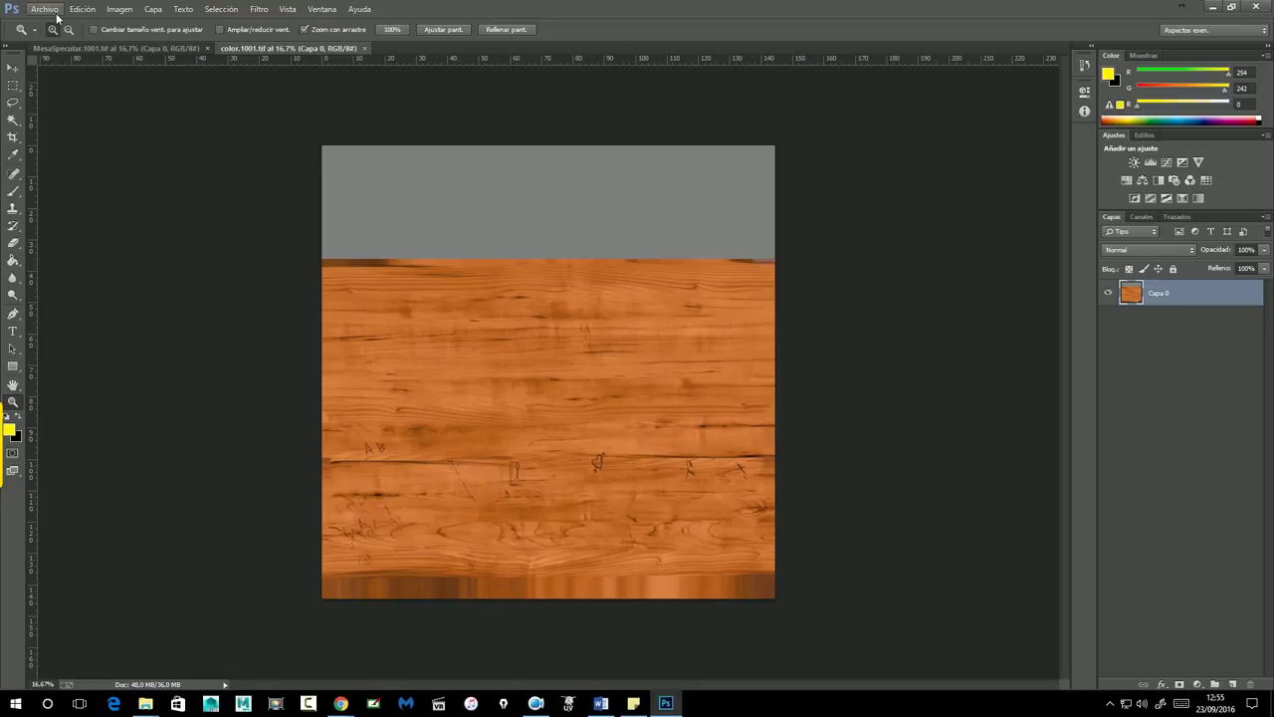
Desaturate the wood texture and apply Levels with inputs 94 / 1,00 / 139.
left_click(119, 9)
mouse_move(127, 42)
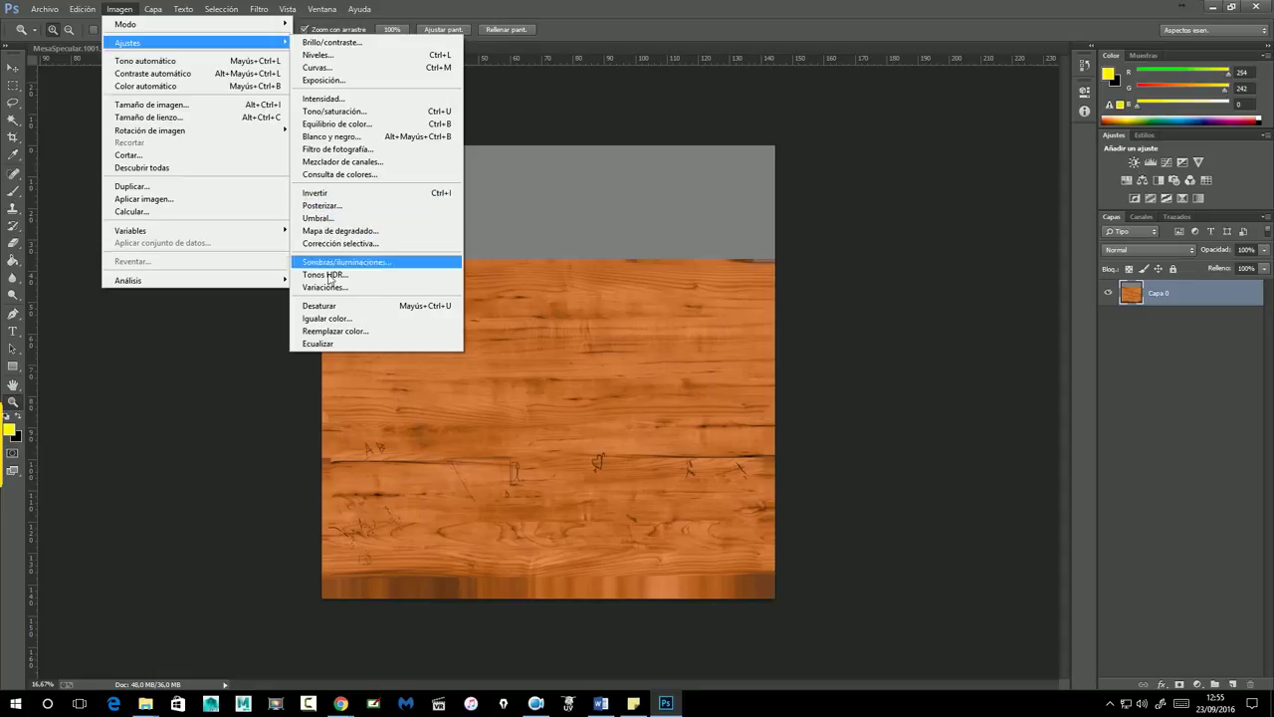
left_click(330, 307)
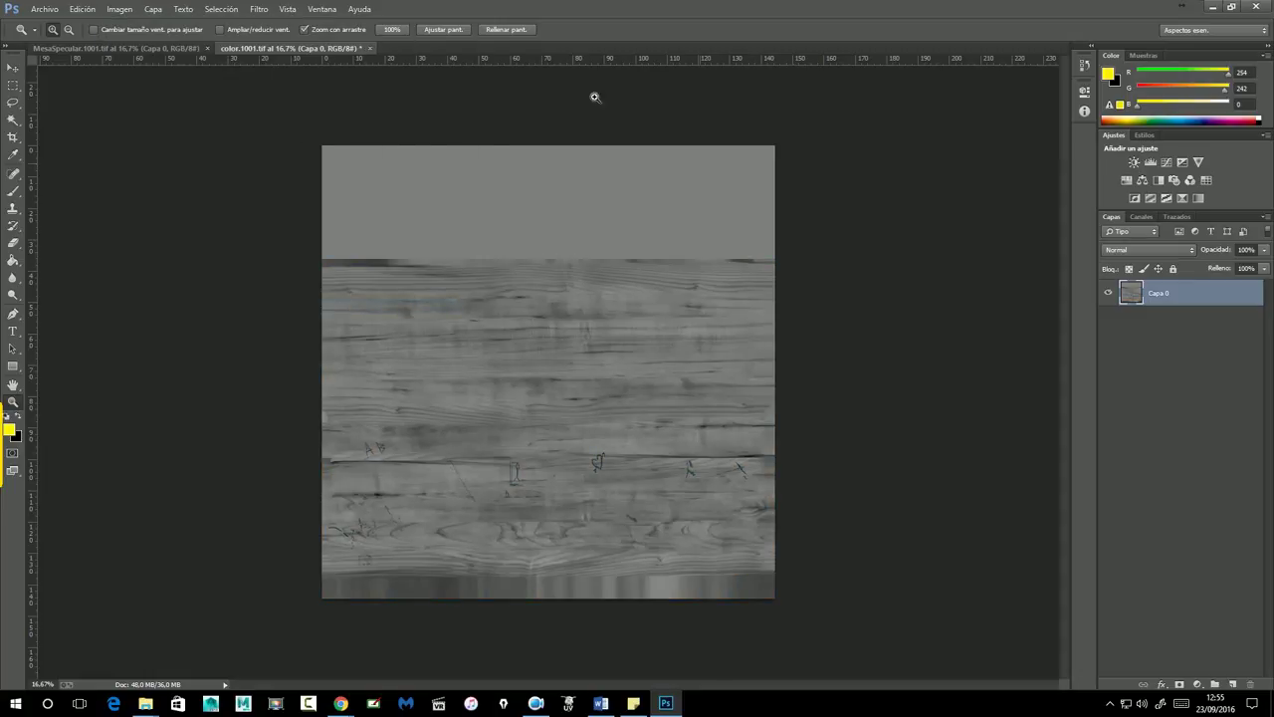
left_click(120, 9)
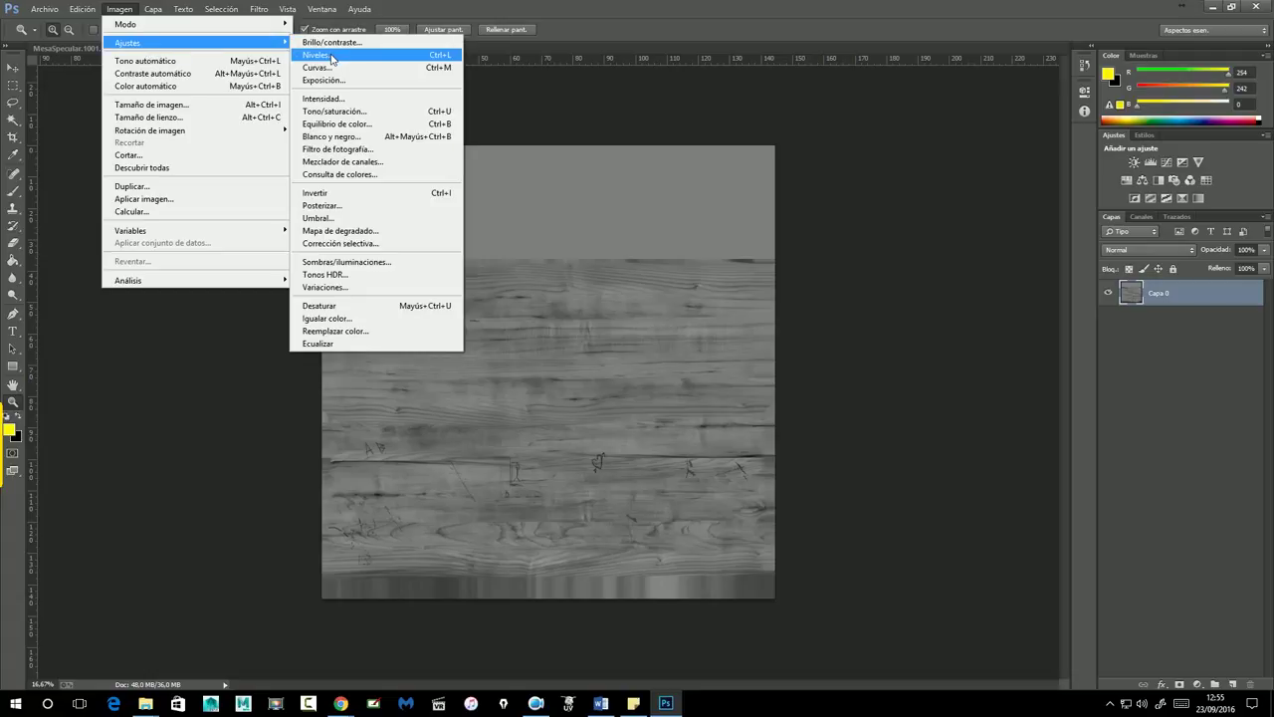
mouse_move(128, 43)
left_click(335, 57)
left_click_drag(685, 498, 745, 497)
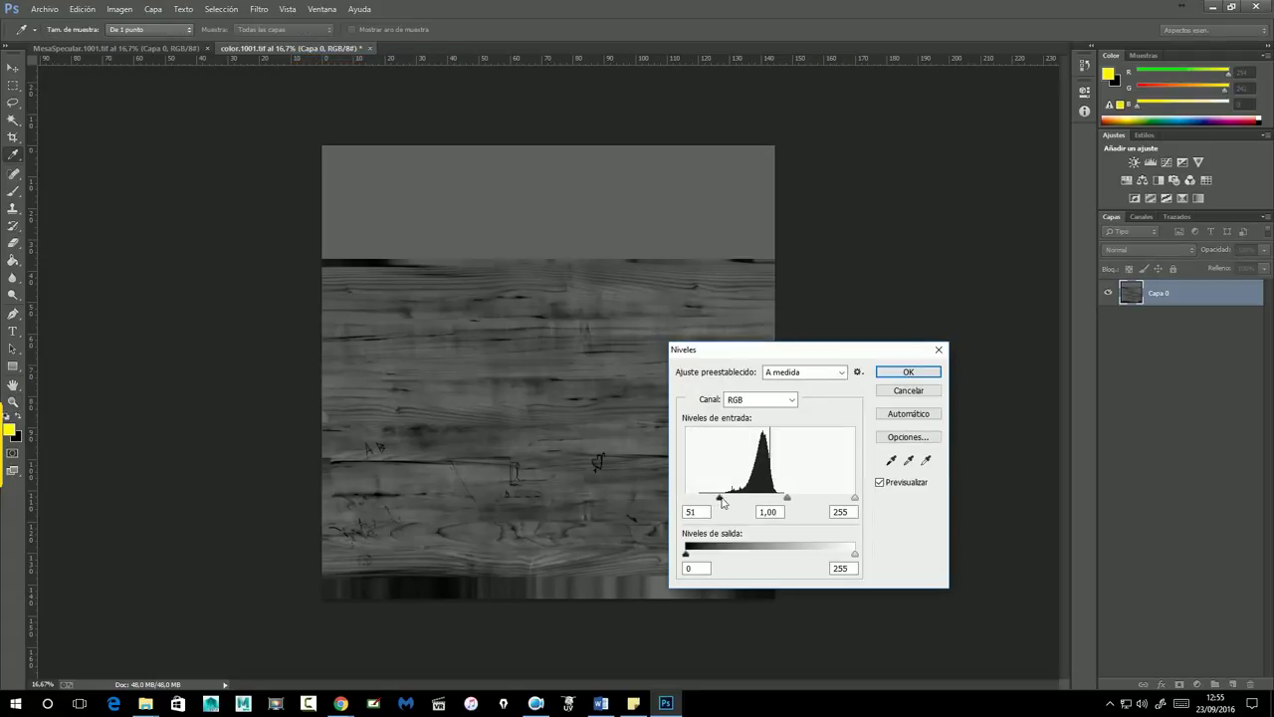
left_click_drag(854, 498, 780, 495)
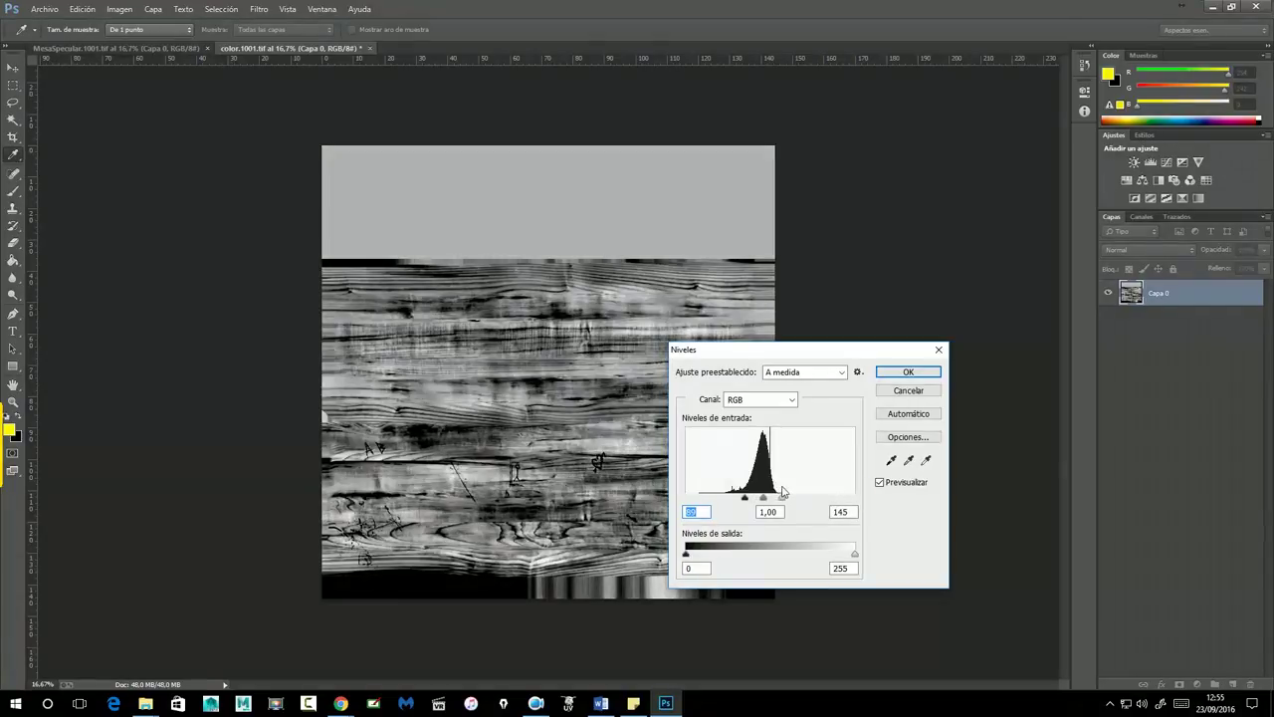
left_click(779, 494)
left_click_drag(744, 497, 750, 498)
left_click(749, 498)
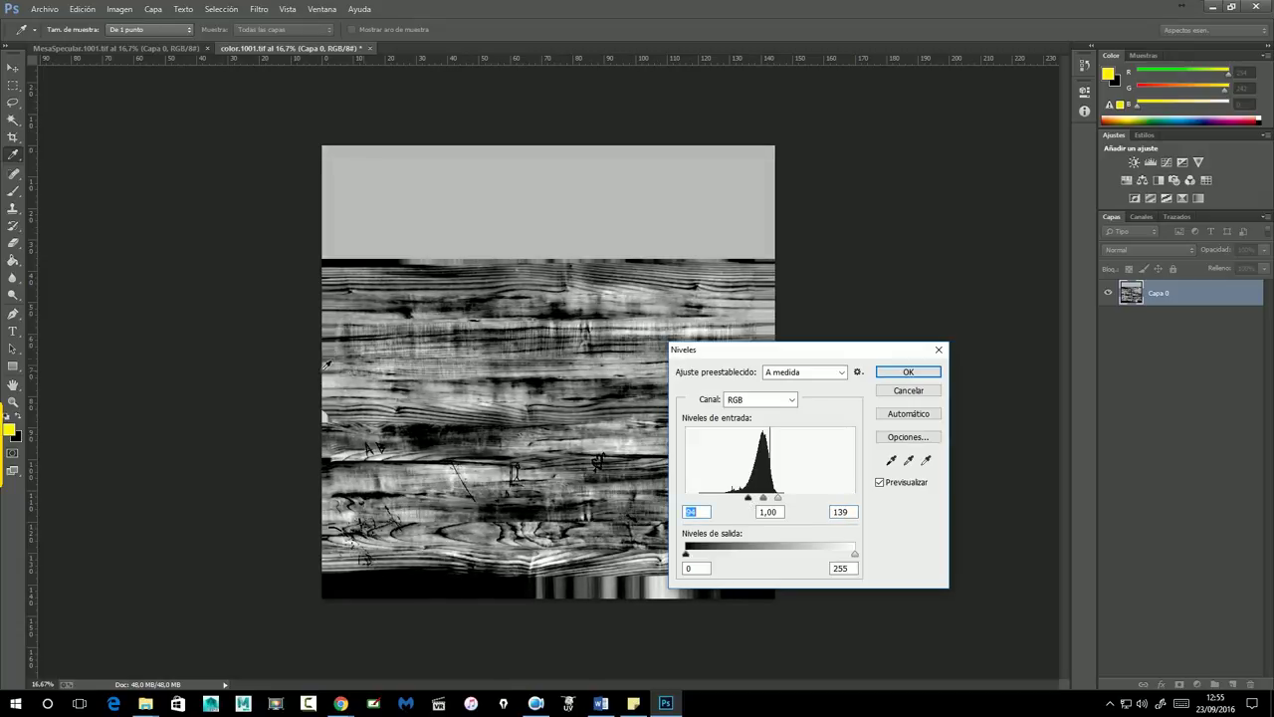
left_click(907, 371)
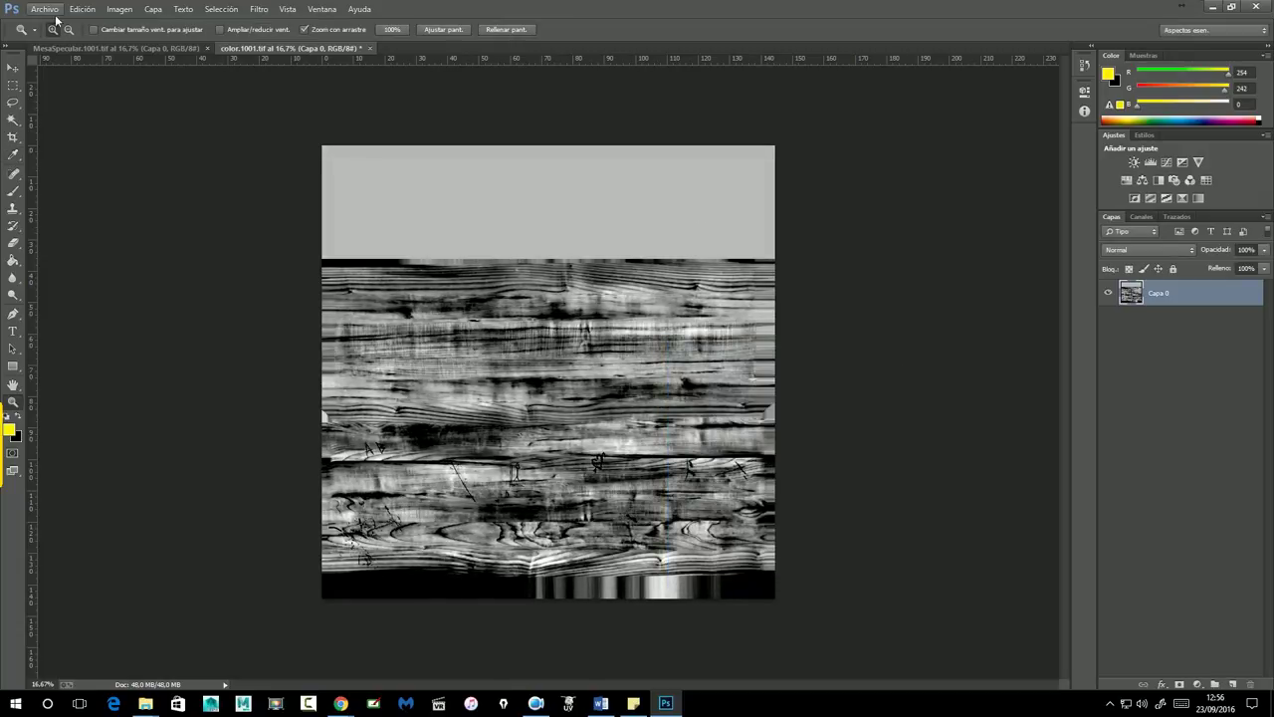
In the Save As browser, rename the existing MesaSpecular.1001.tif to 01MesaSpecular.1001.tif, then cancel.
left_click(45, 9)
left_click(80, 170)
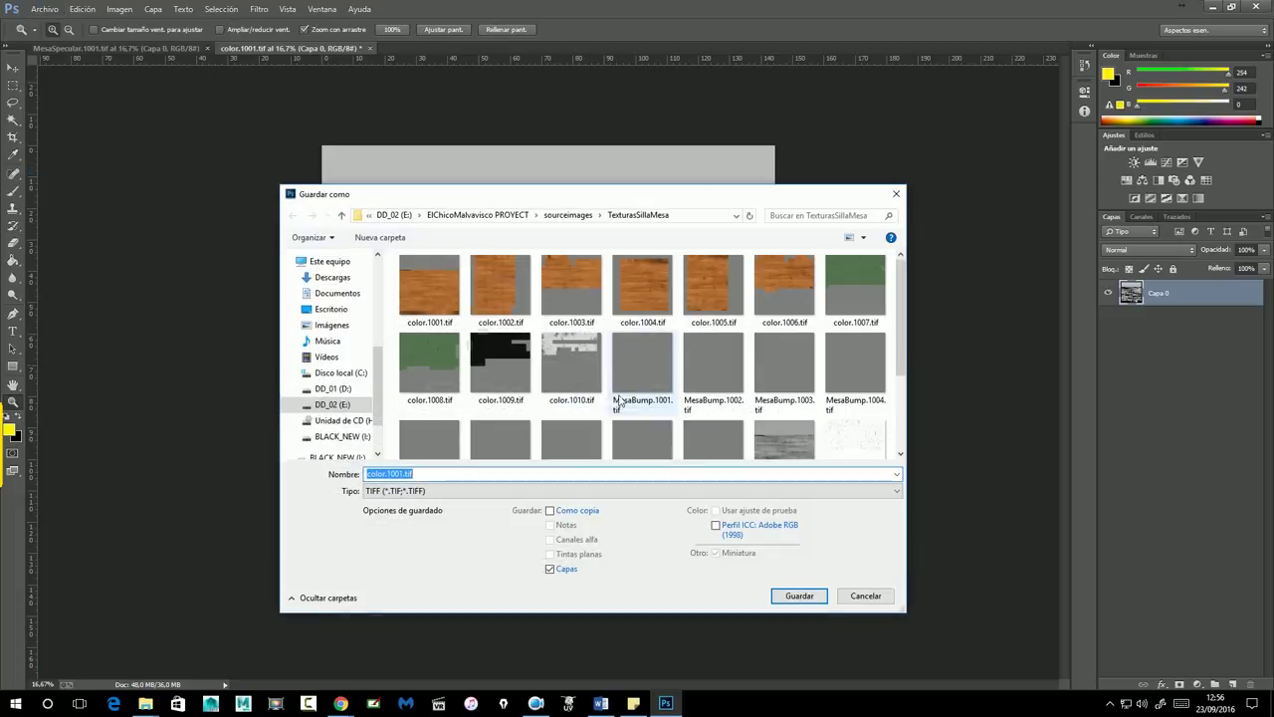
scroll(637, 403, "down", 3)
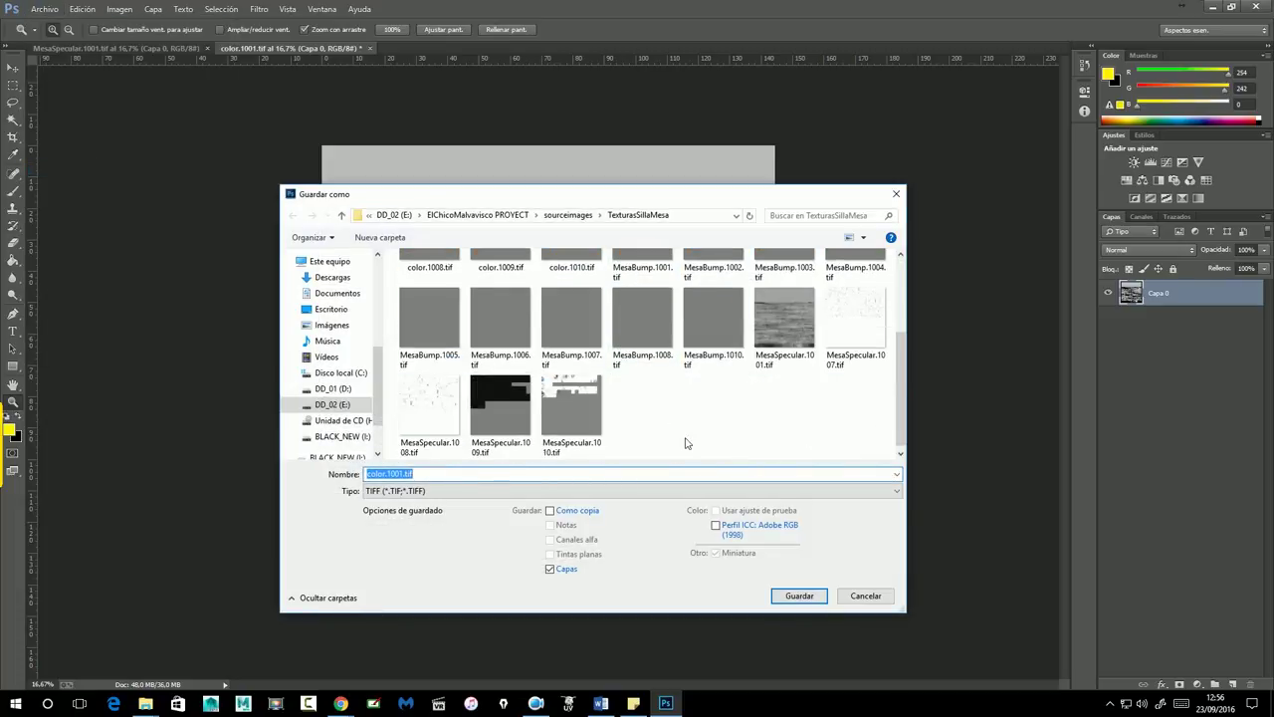
left_click(784, 361)
left_click(766, 362)
key("Home")
type("01")
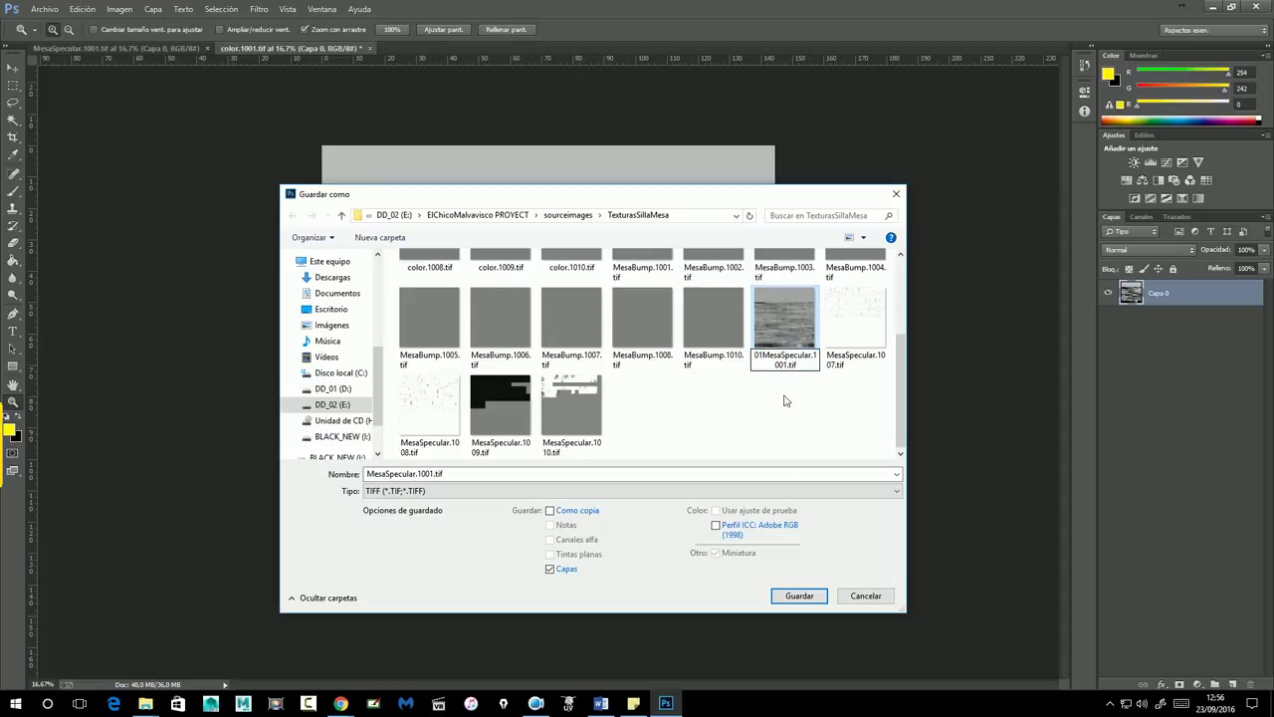
key("Return")
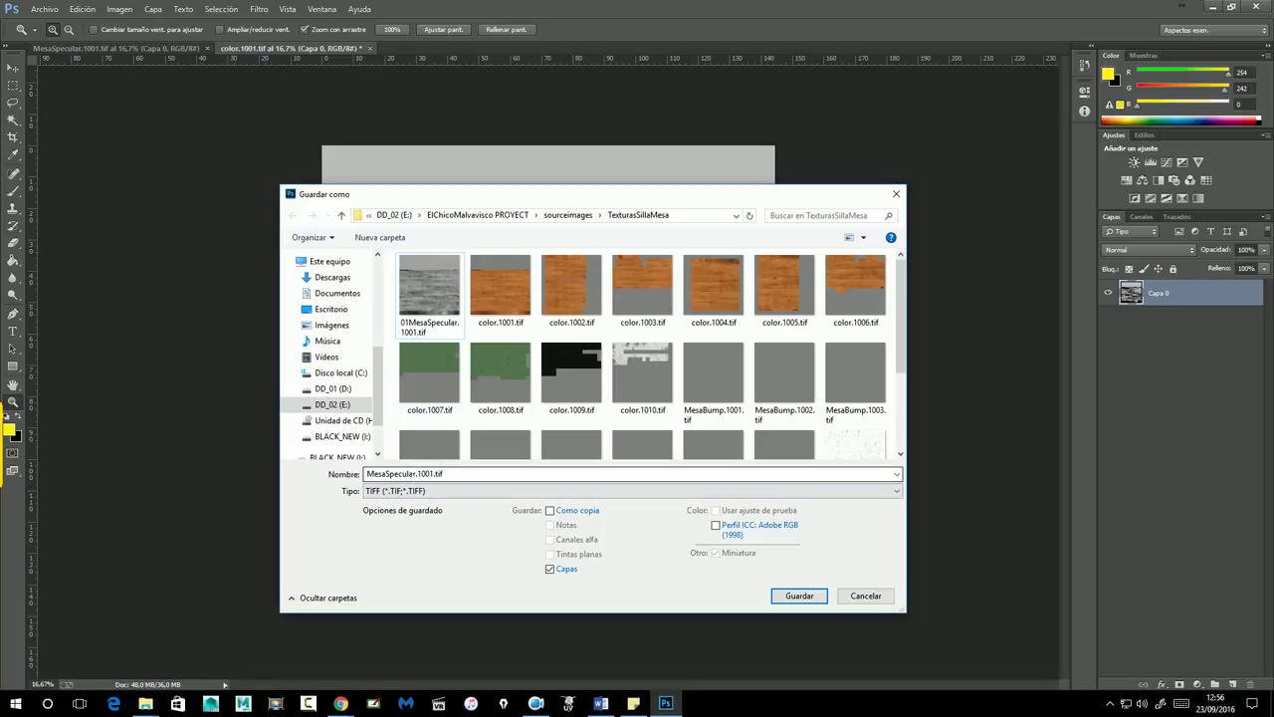
left_click(796, 595)
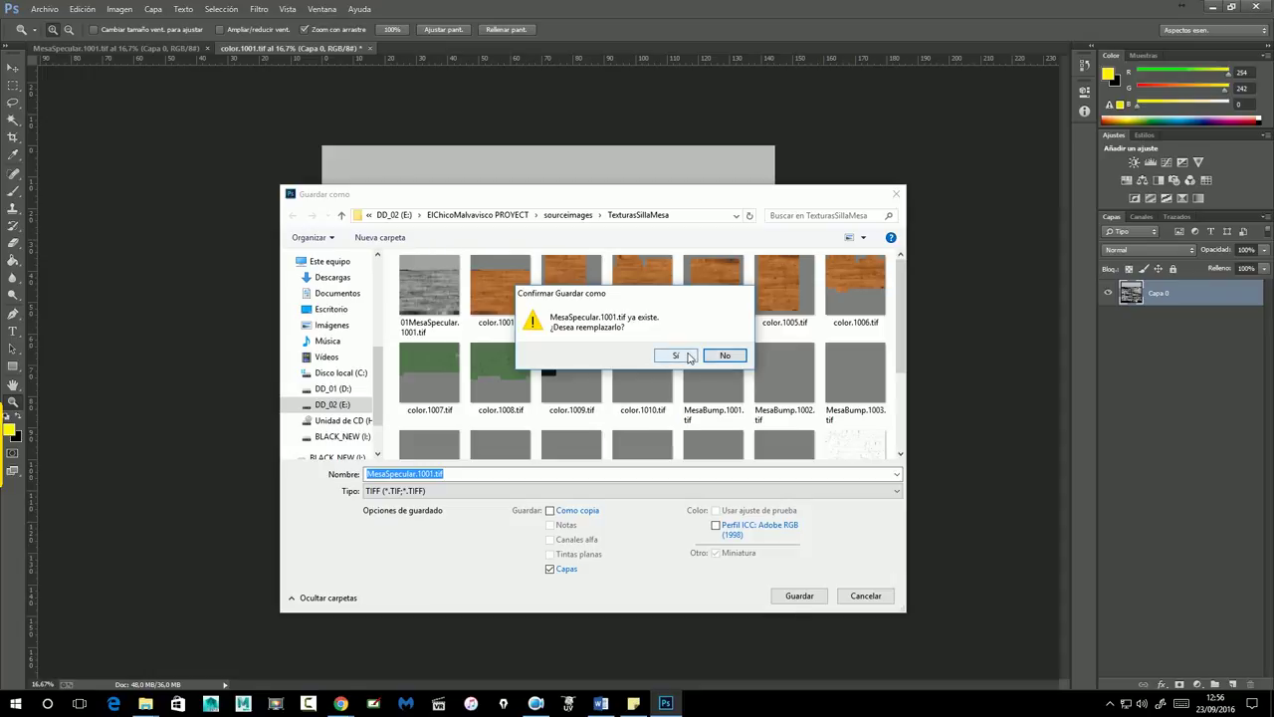
left_click(722, 356)
left_click(865, 595)
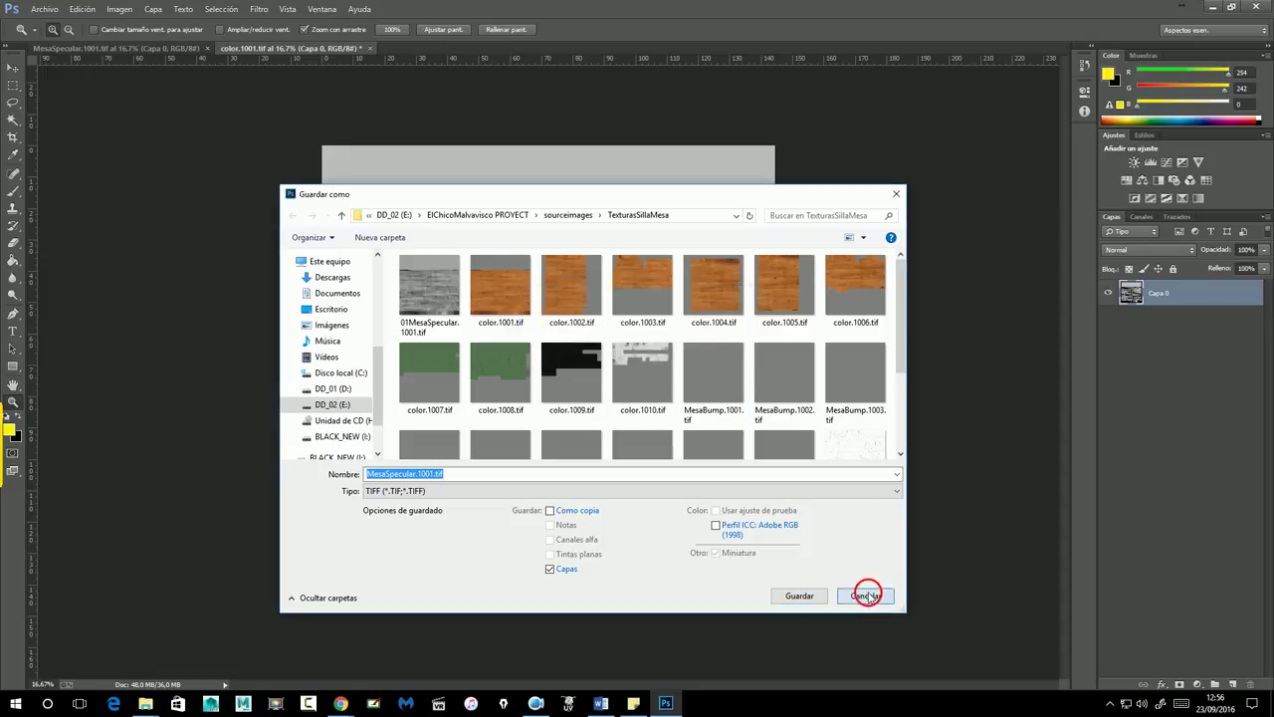
Try saving the grey texture as MesaSpecular.1001.tif and dismiss the already-open file error.
left_click(44, 9)
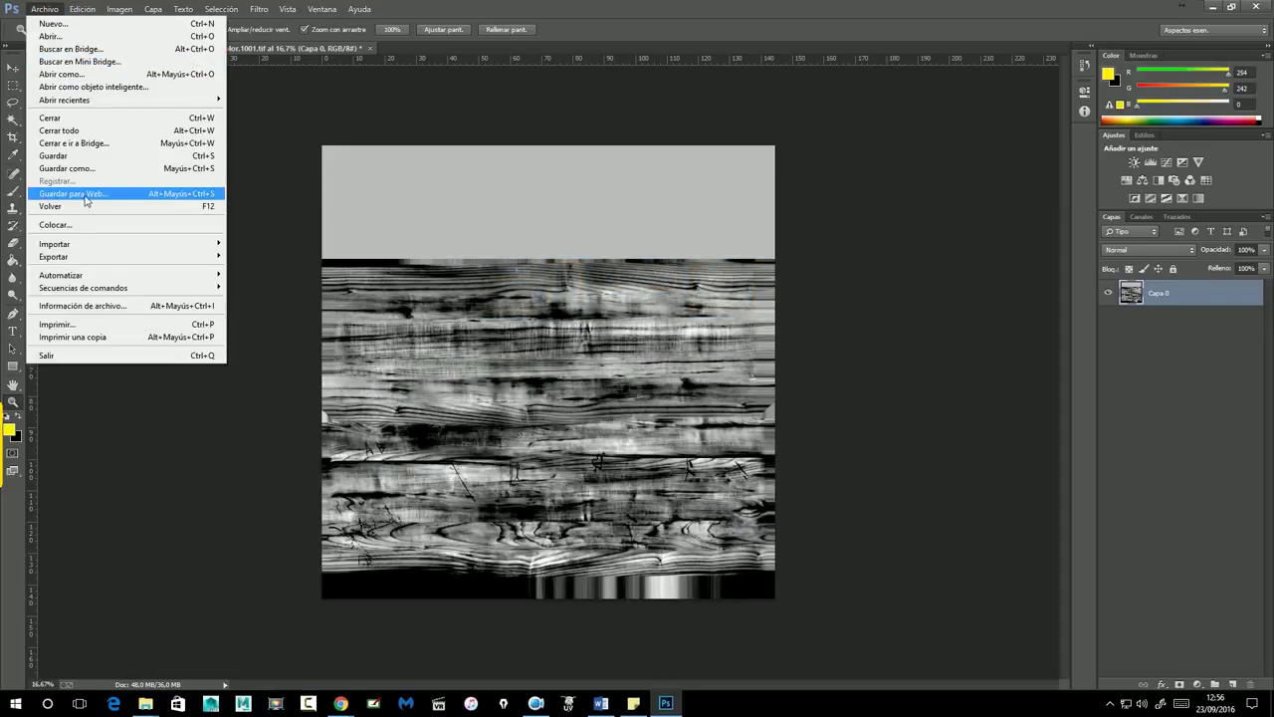
left_click(90, 167)
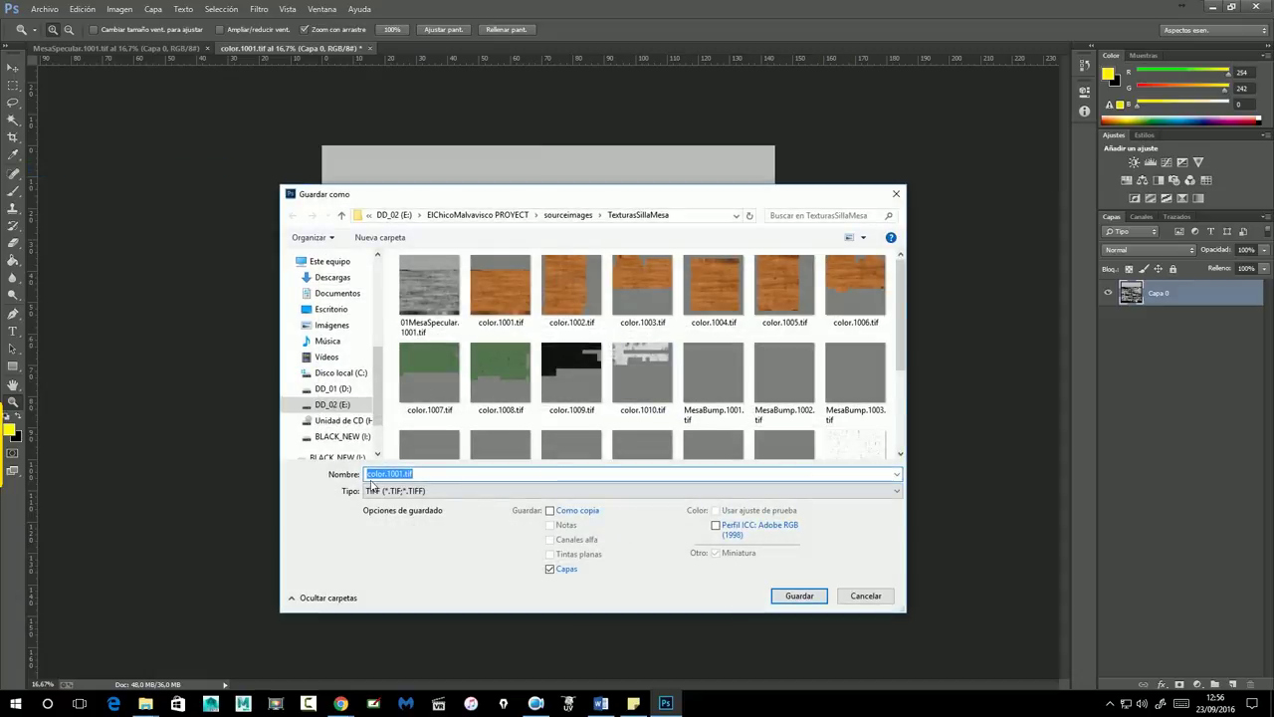
double_click(376, 474)
type("MesaSpecular")
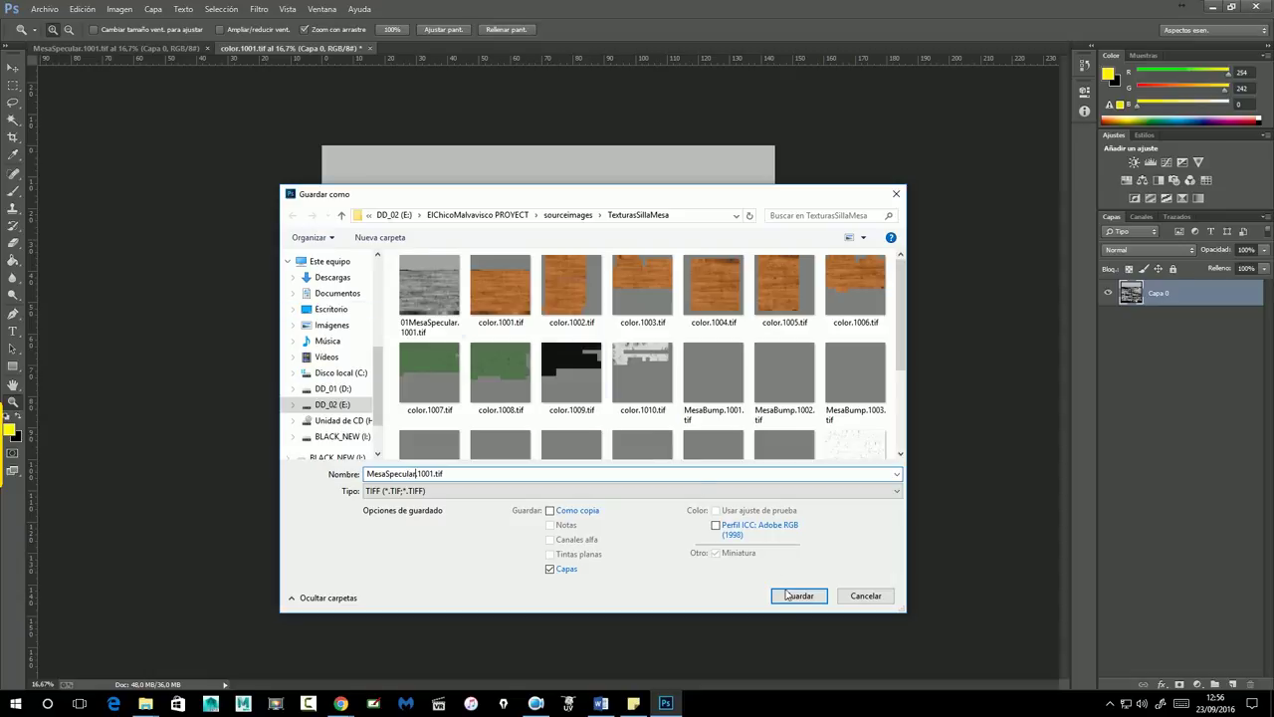
left_click(791, 595)
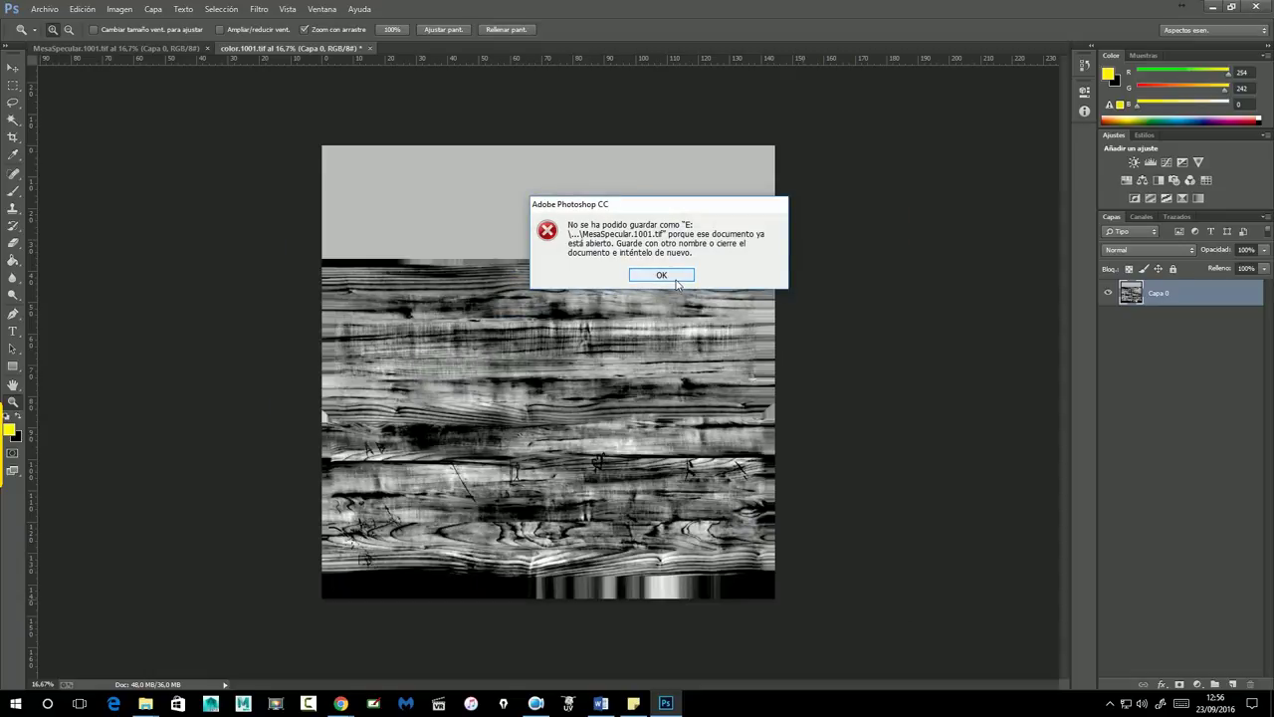
left_click(676, 284)
Dismiss the error and close the old open MesaSpecular.1001.tif document.
left_click(676, 283)
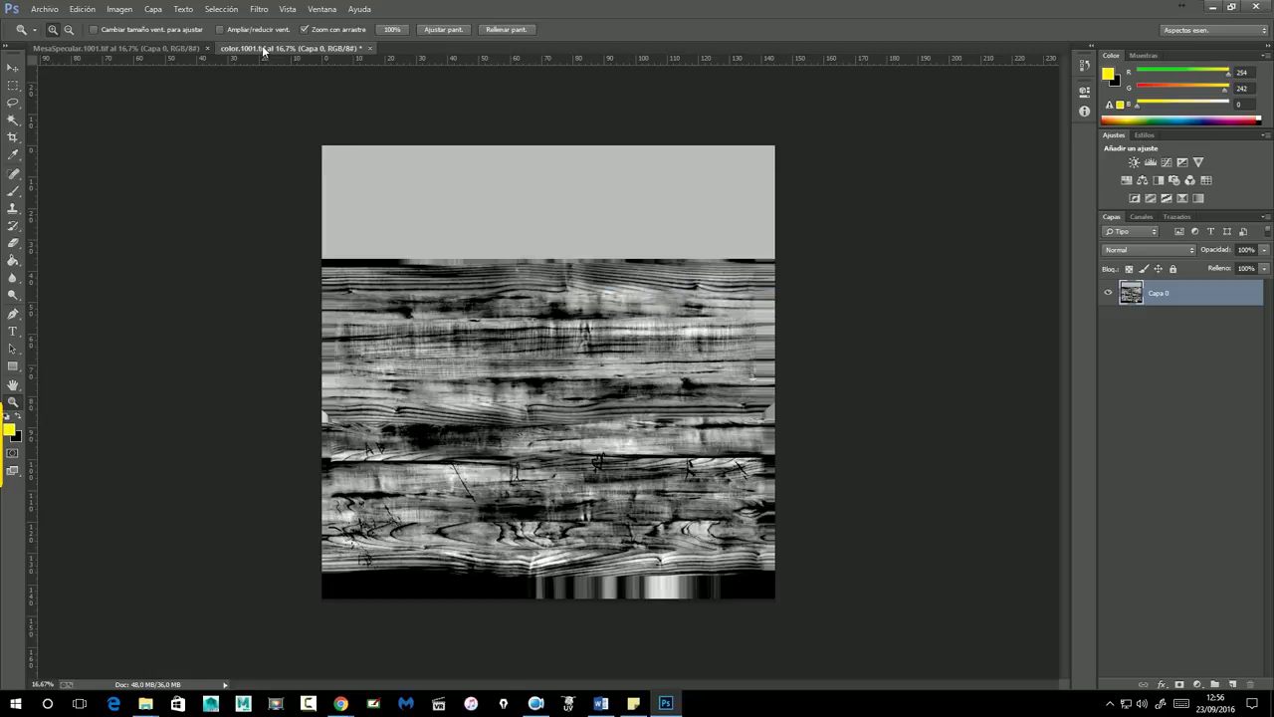
left_click(176, 48)
left_click(207, 48)
Save the grey texture as MesaSpecular.1001.tif, accepting TIFF options and the layers warning, then close it.
left_click(44, 9)
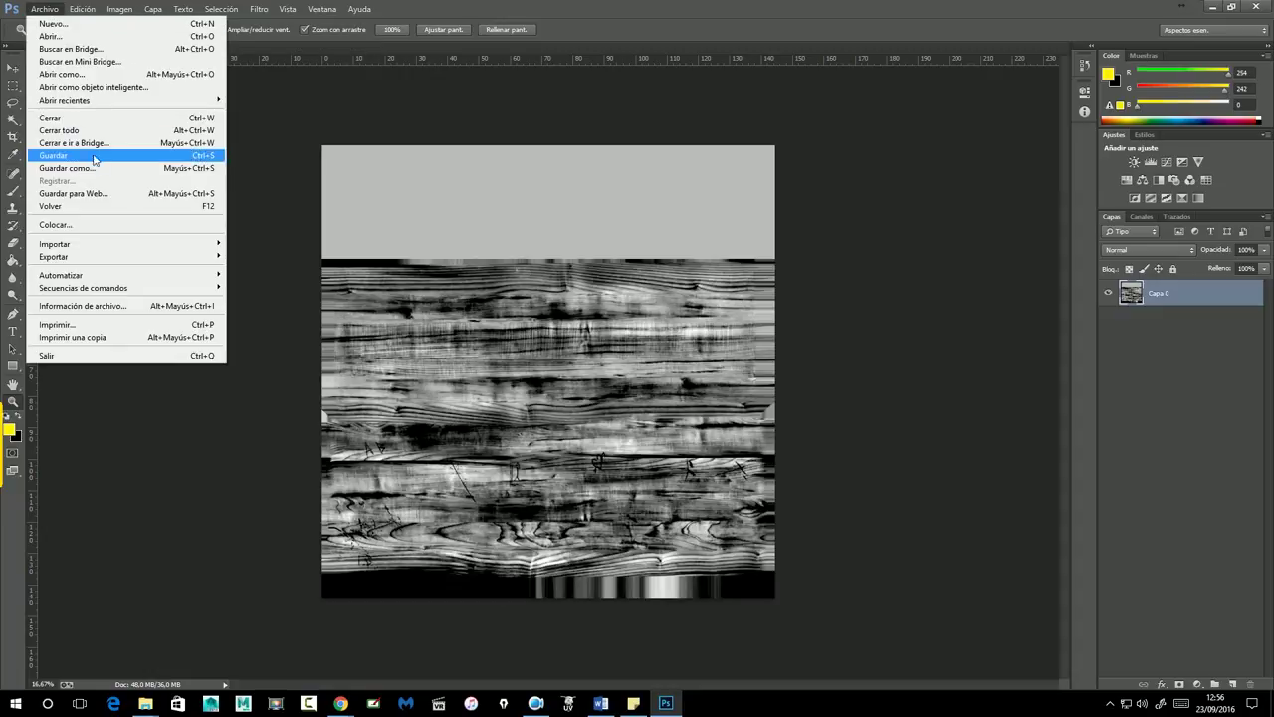
left_click(59, 170)
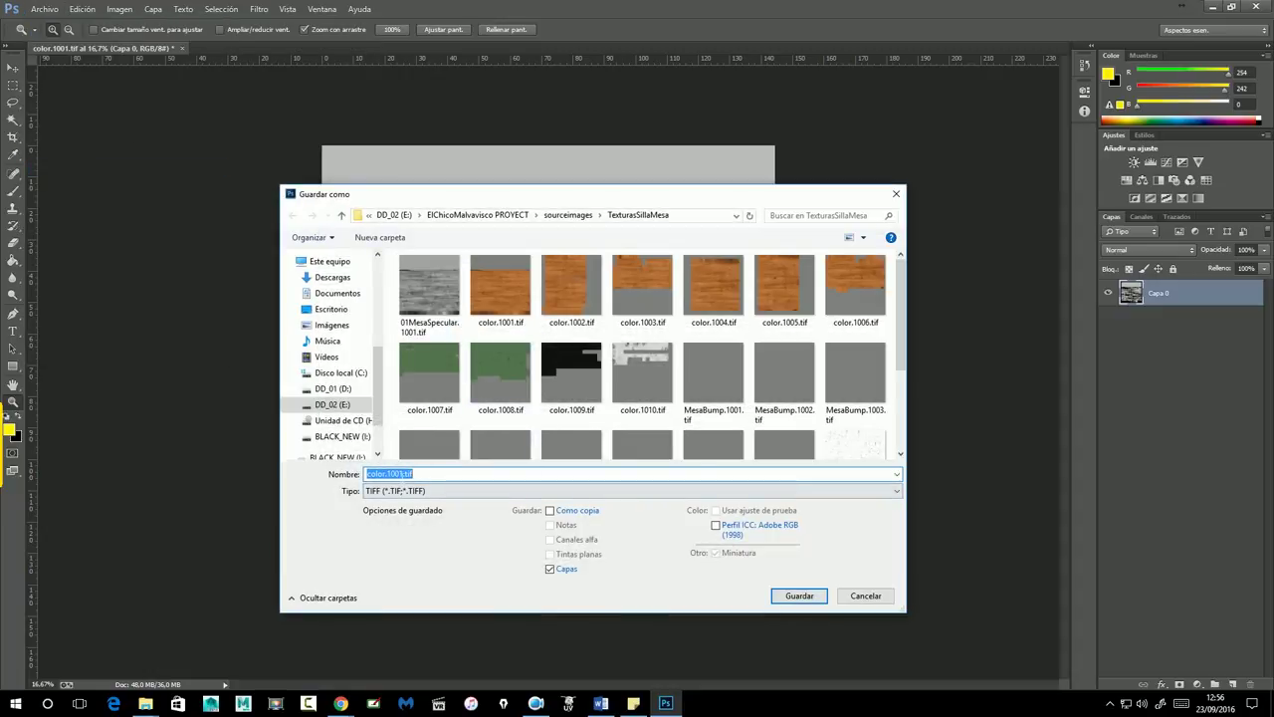
double_click(376, 473)
type("MesaSpecular")
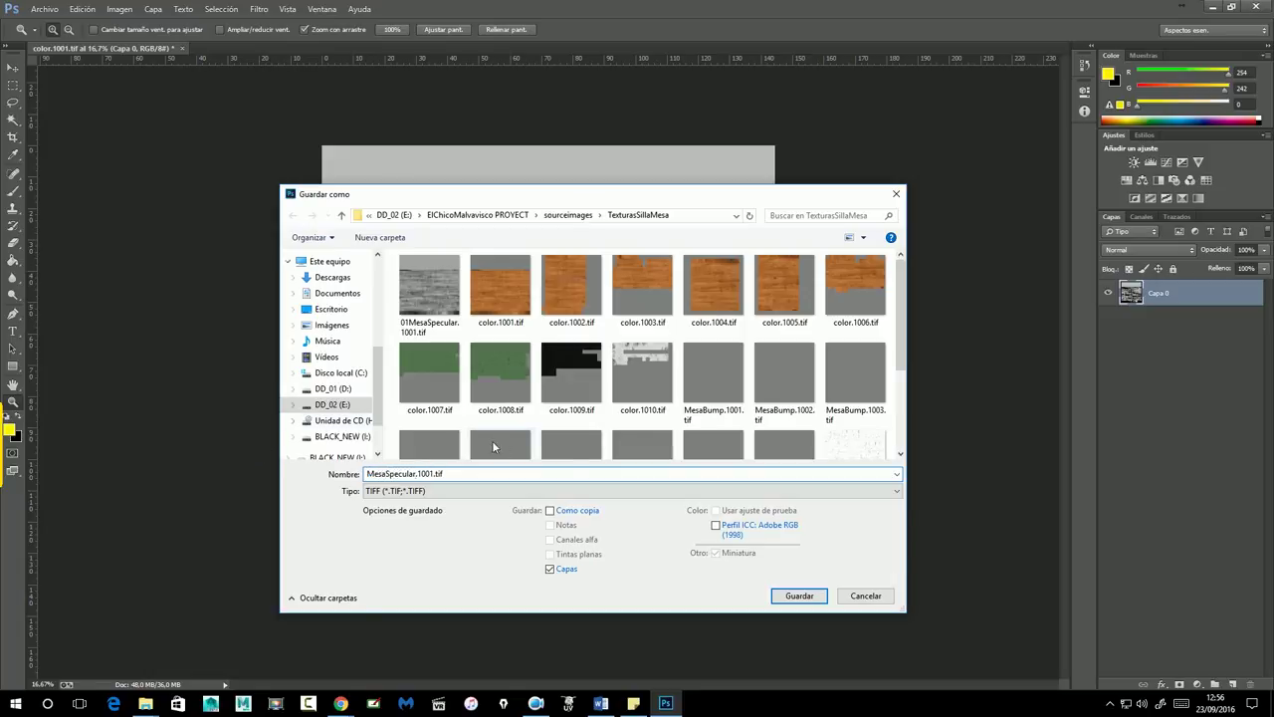
left_click(799, 595)
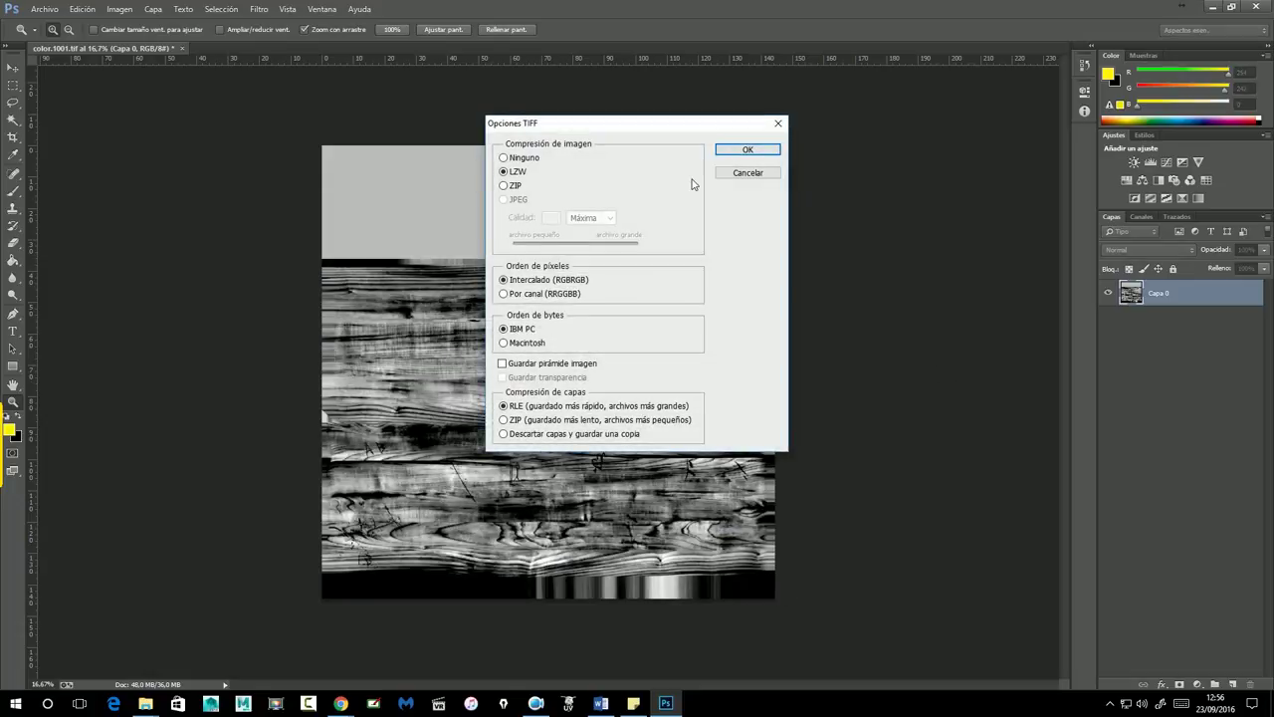
left_click(741, 152)
left_click(623, 261)
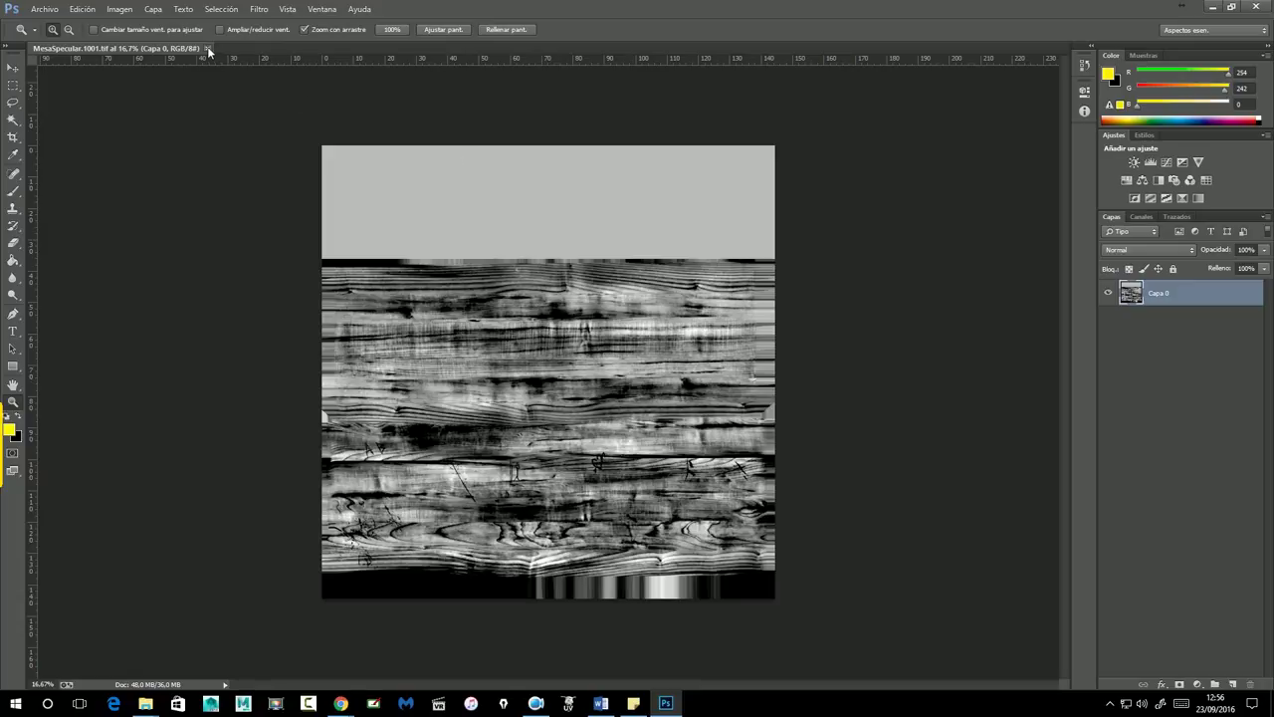
left_click(208, 48)
Minimise Photoshop and check the renamed 01MesaSpecular.1001.tif in the TexturasSillaMesa folder.
left_click(1212, 6)
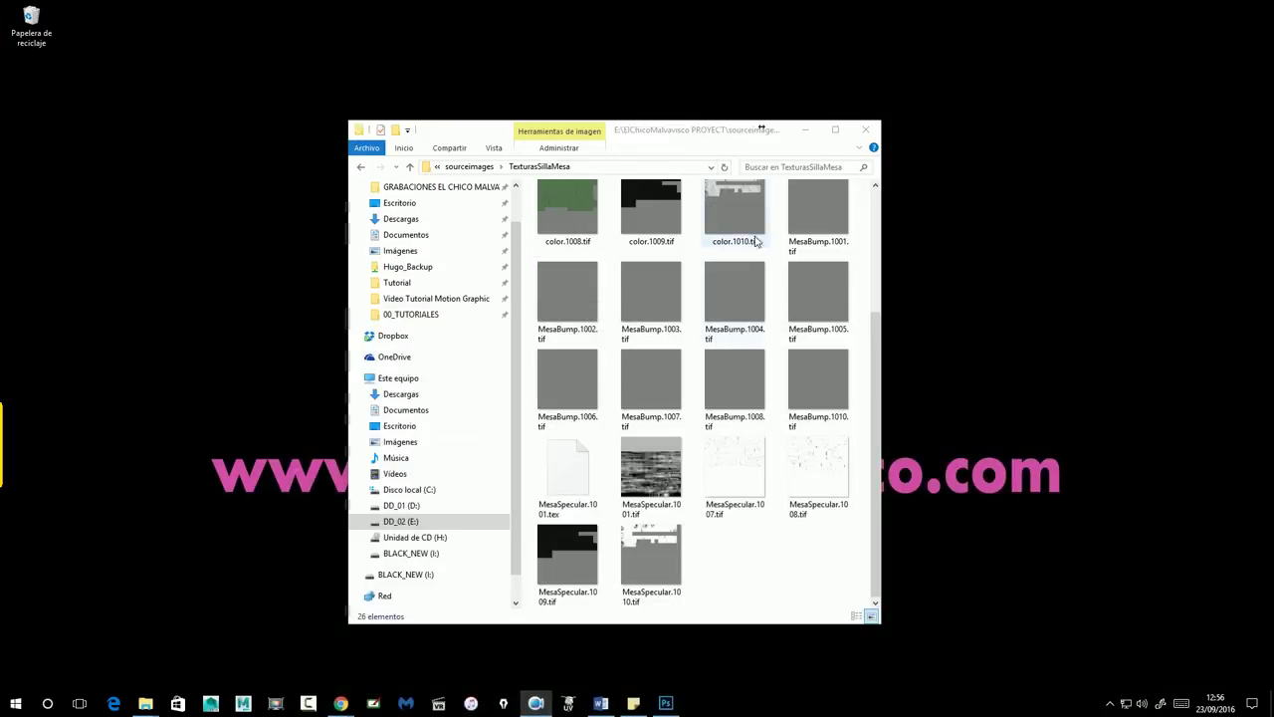
scroll(745, 528, "up", 2)
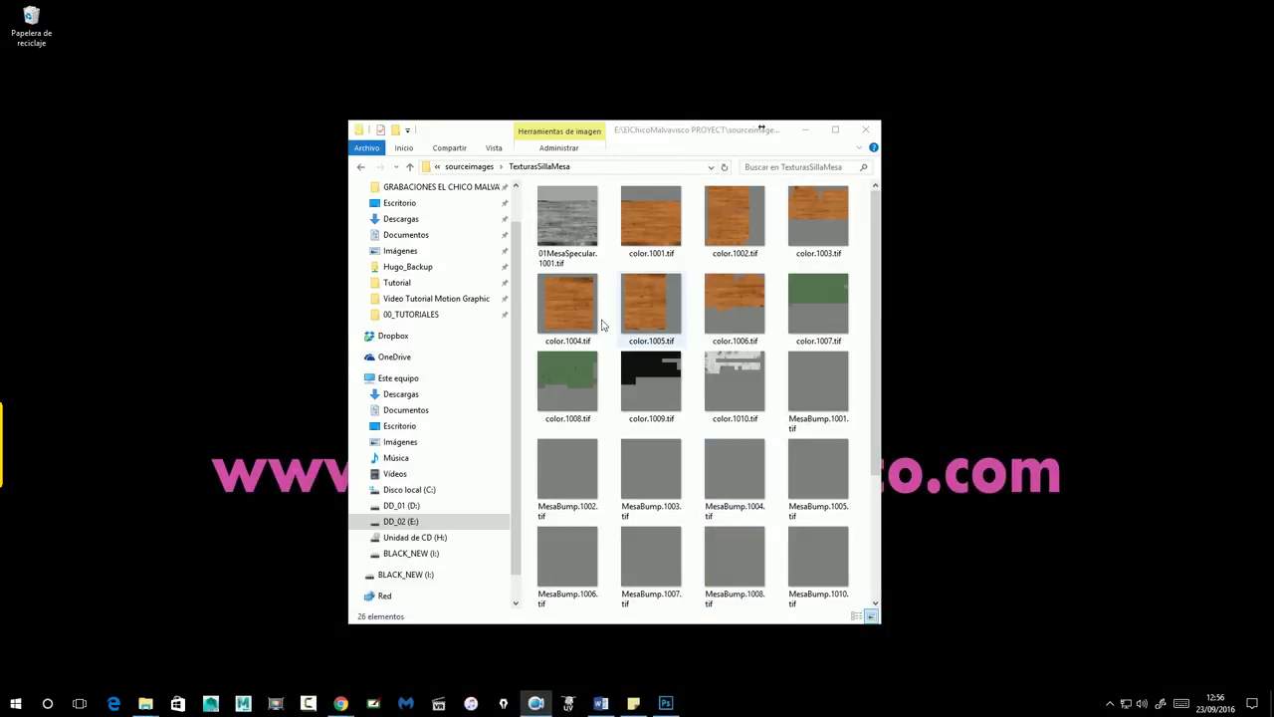
left_click(574, 226)
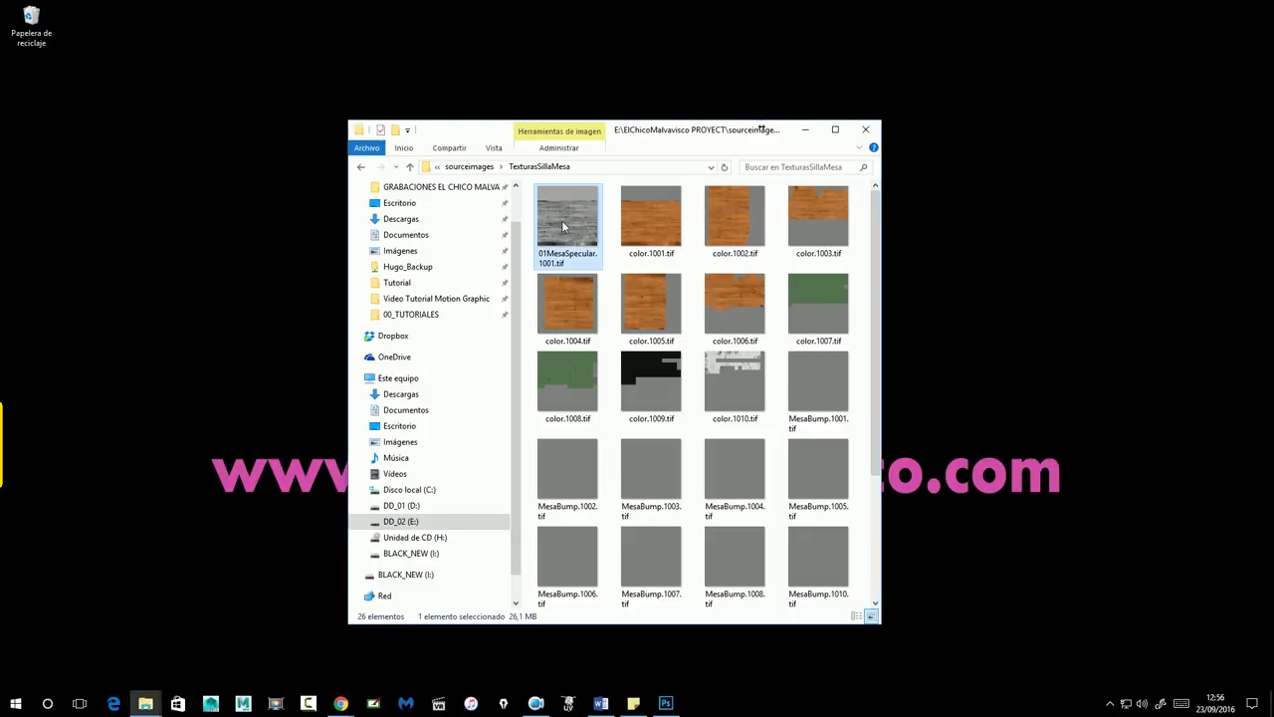
scroll(563, 227, "down", 2)
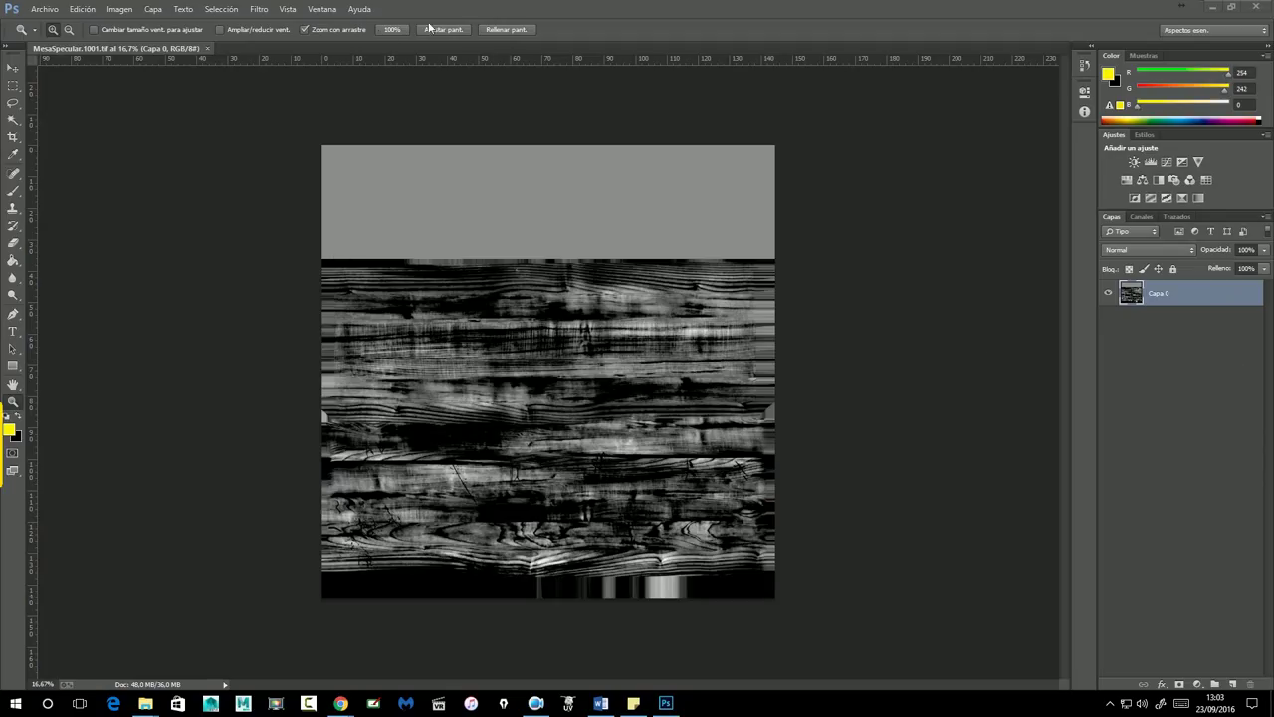
Close the specular image, review the MesaSpecular files and move the folder window to the upper right.
left_click(207, 48)
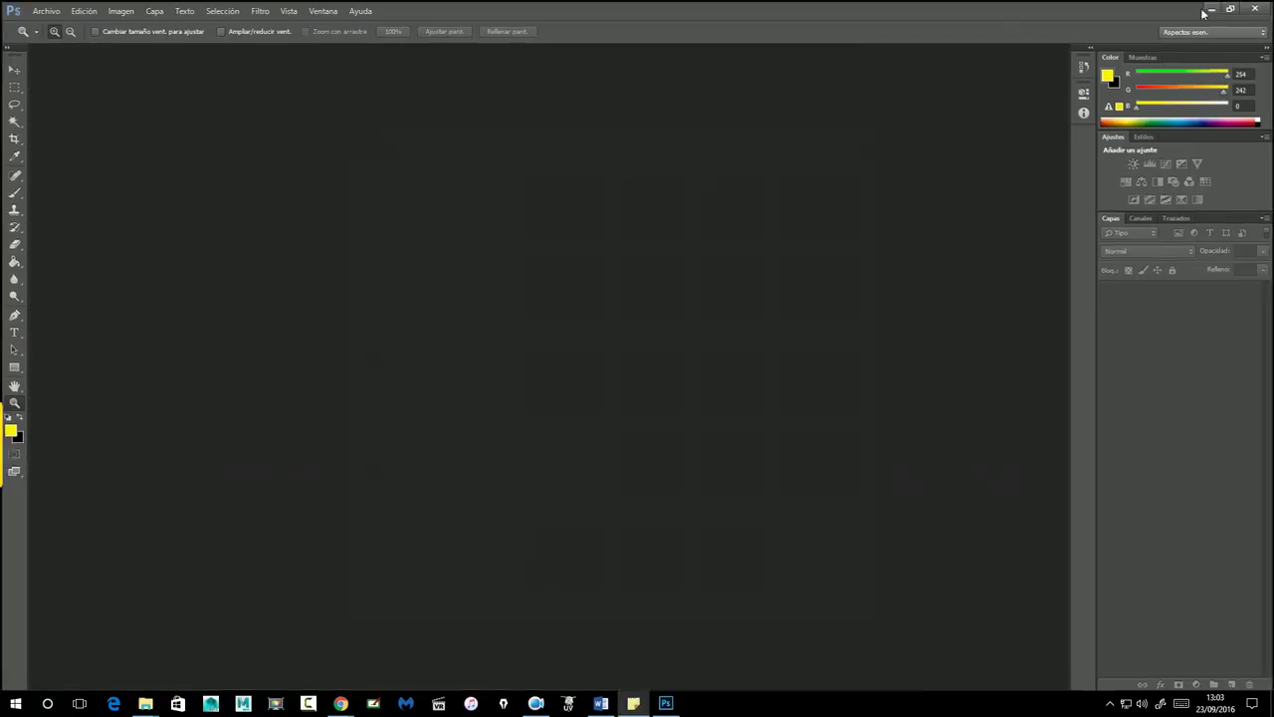
left_click(1208, 6)
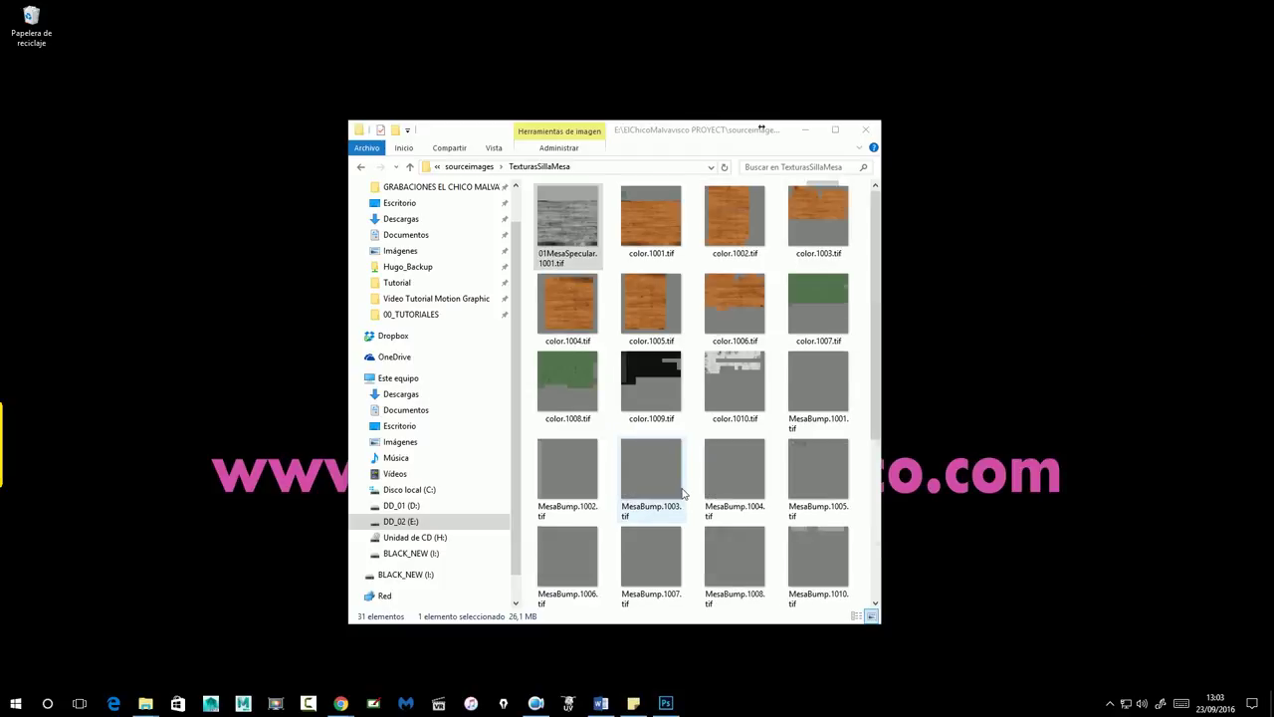
left_click(565, 227)
mouse_move(583, 225)
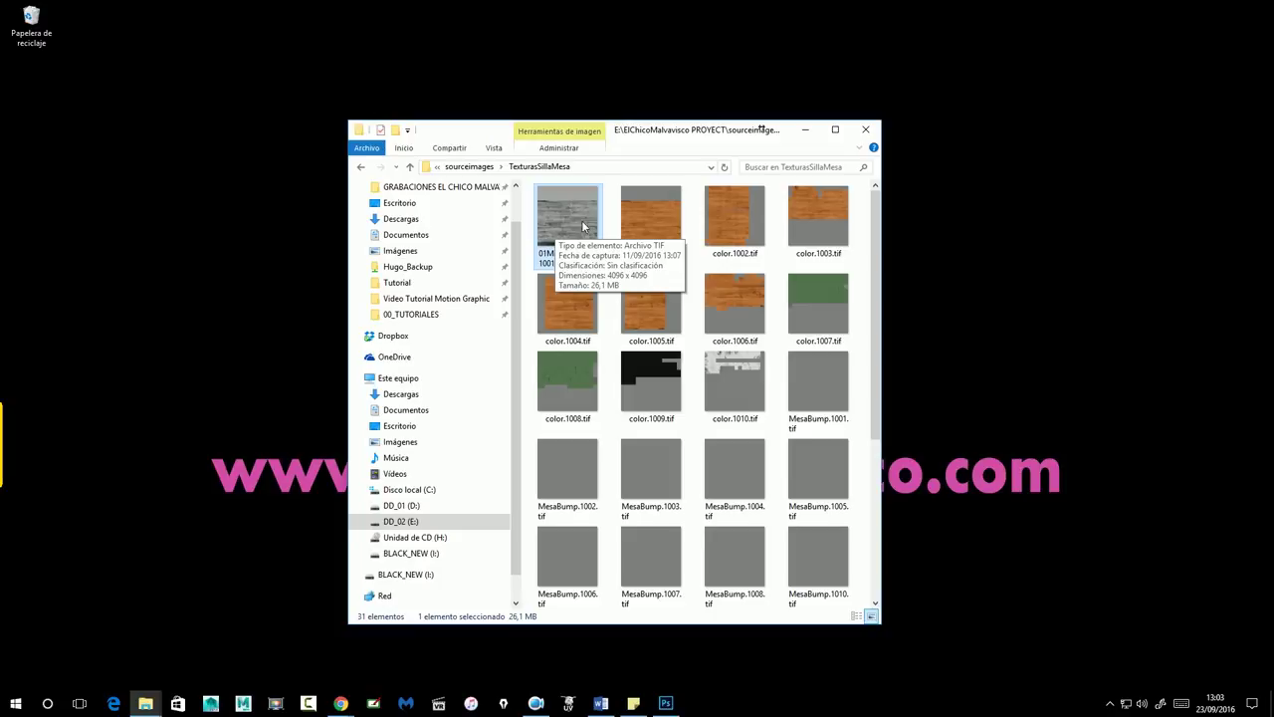
scroll(588, 239, "down", 3)
scroll(668, 468, "up", 2)
scroll(669, 468, "down", 2)
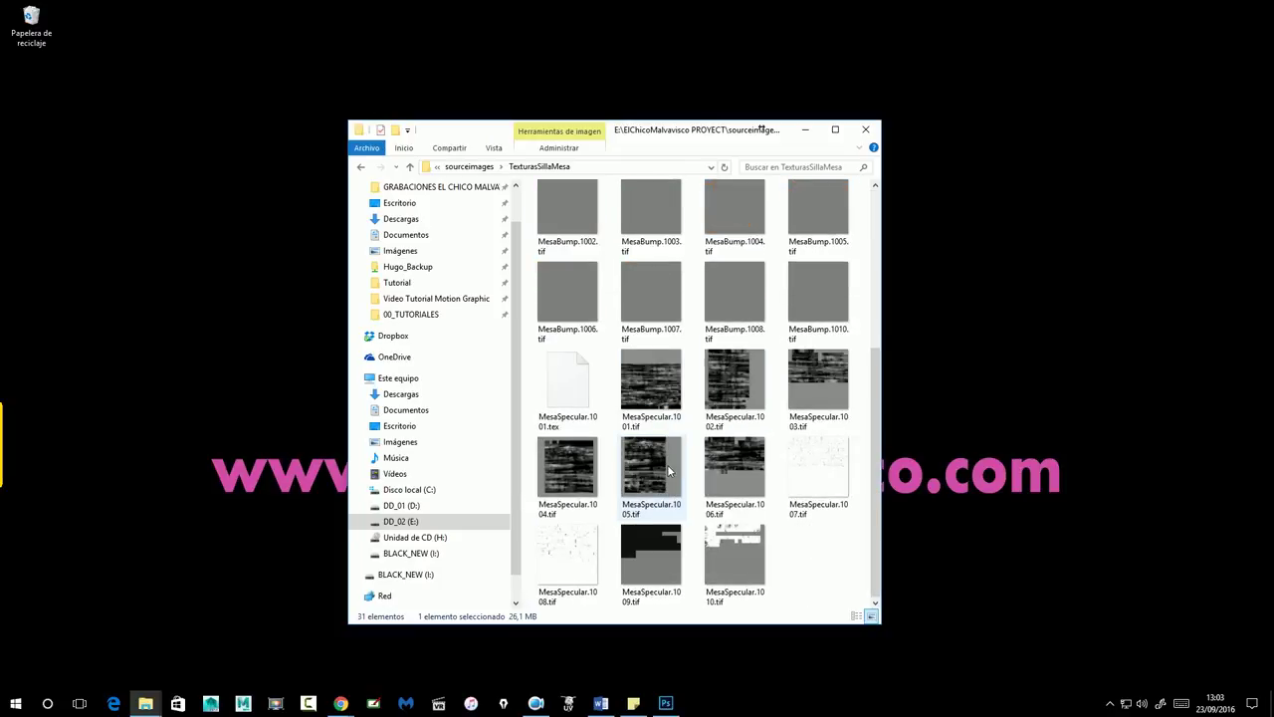
left_click_drag(682, 480, 204, 697)
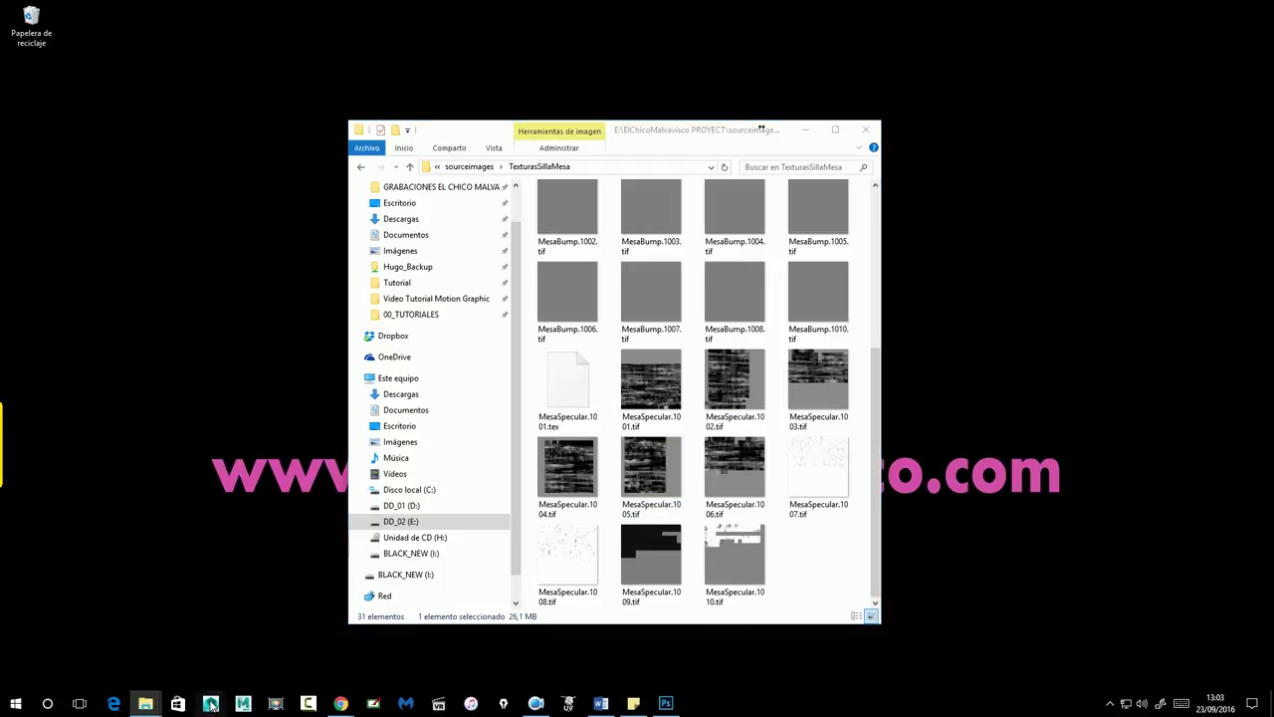
mouse_move(673, 137)
left_mouse_down()
mouse_move(1120, 87)
mouse_move(939, 187)
left_mouse_up()
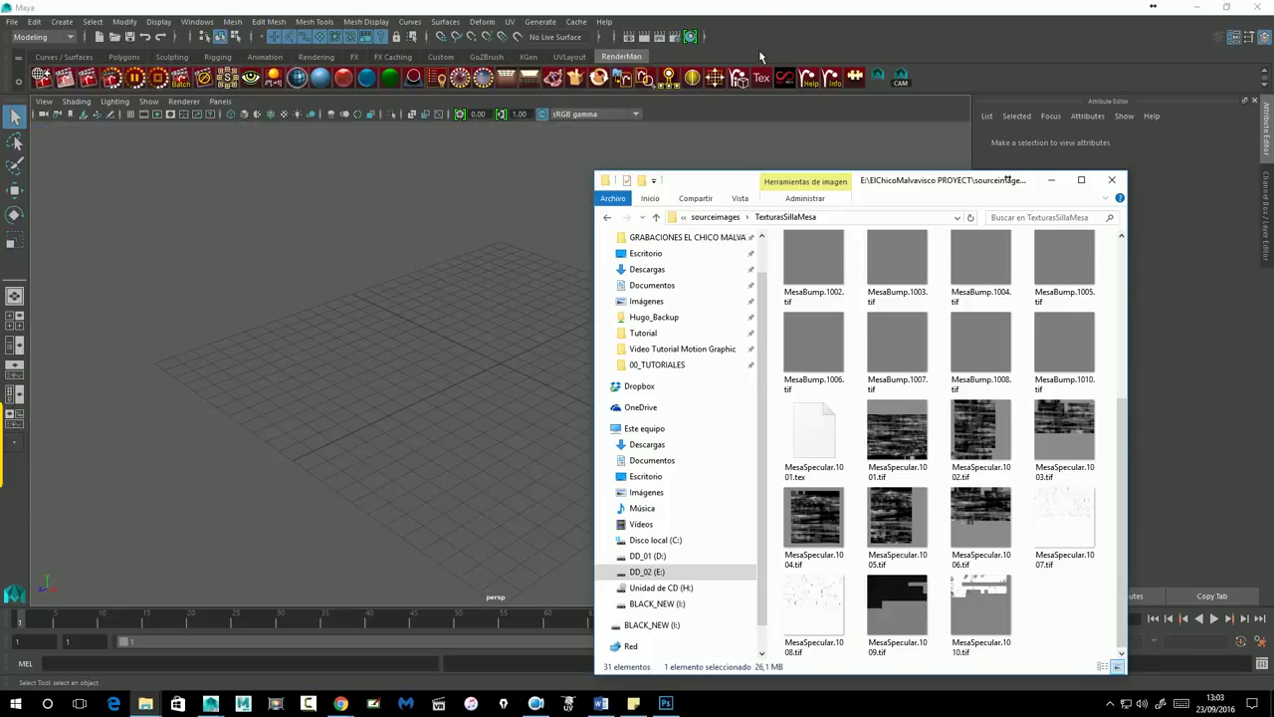
Open Silla > Escenario Luz > Escenario Luz.ma, discarding the untitled scene without saving.
left_click(759, 56)
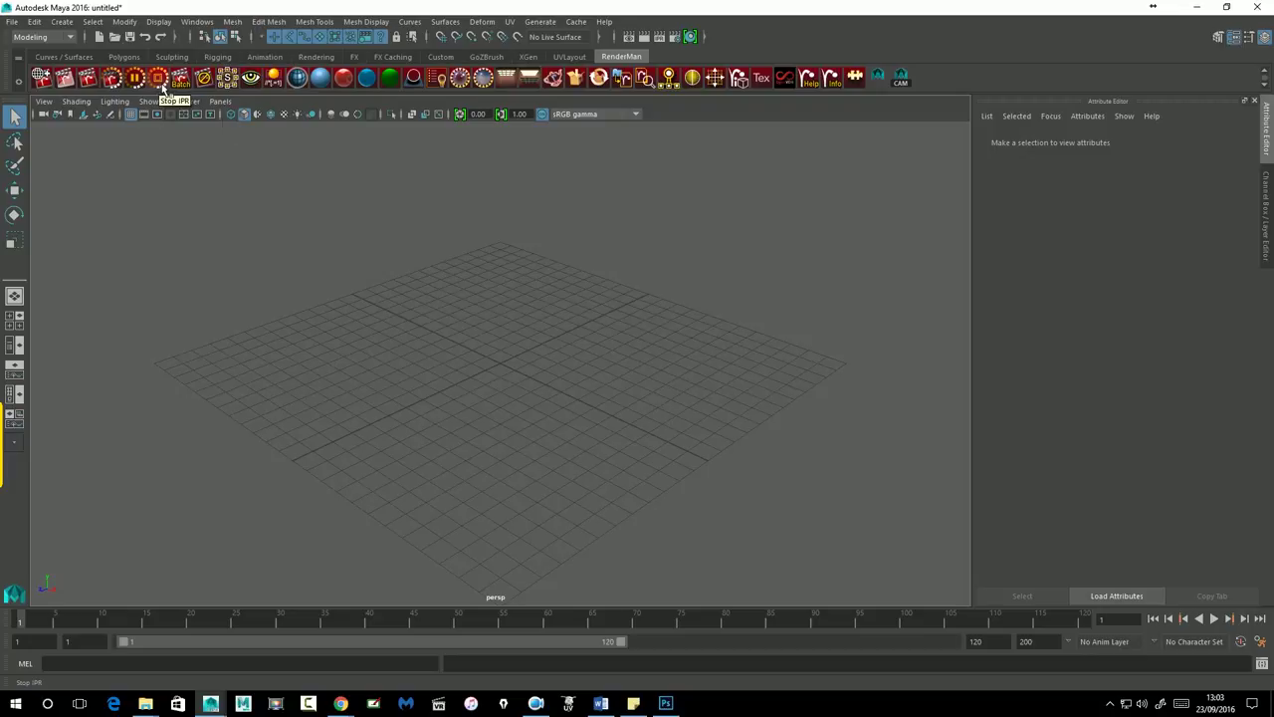
left_click(12, 21)
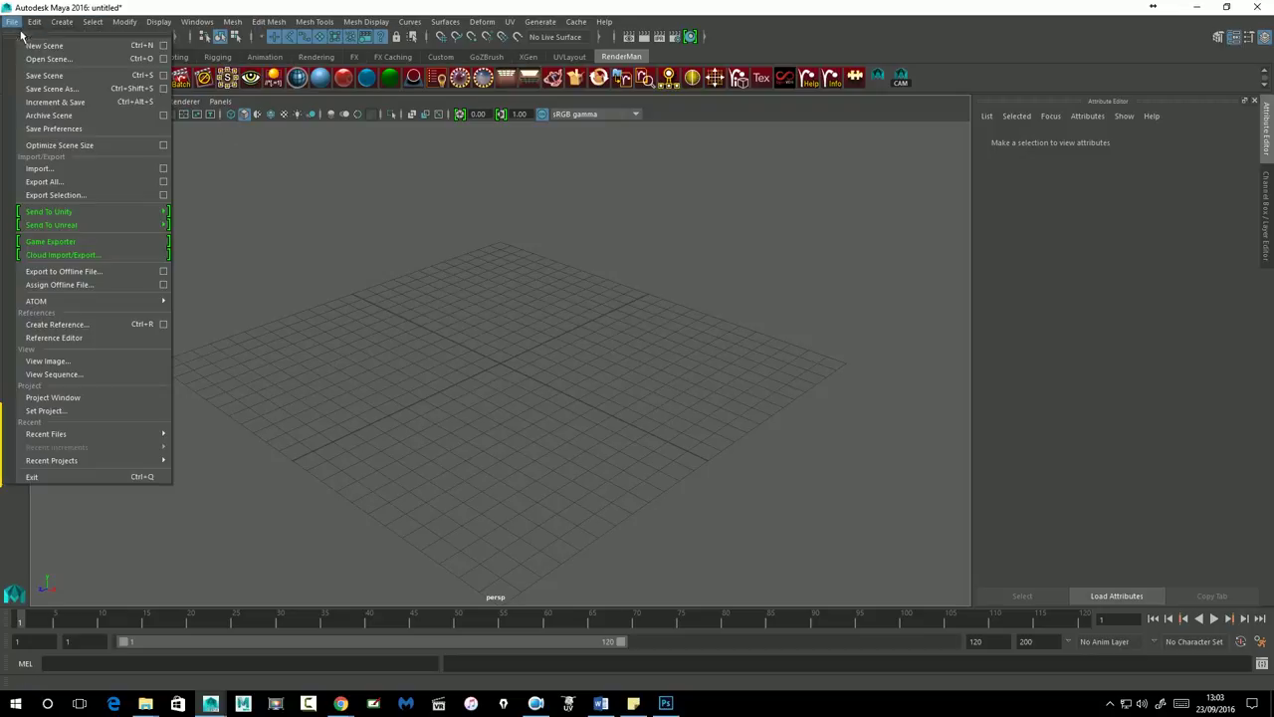
left_click(40, 53)
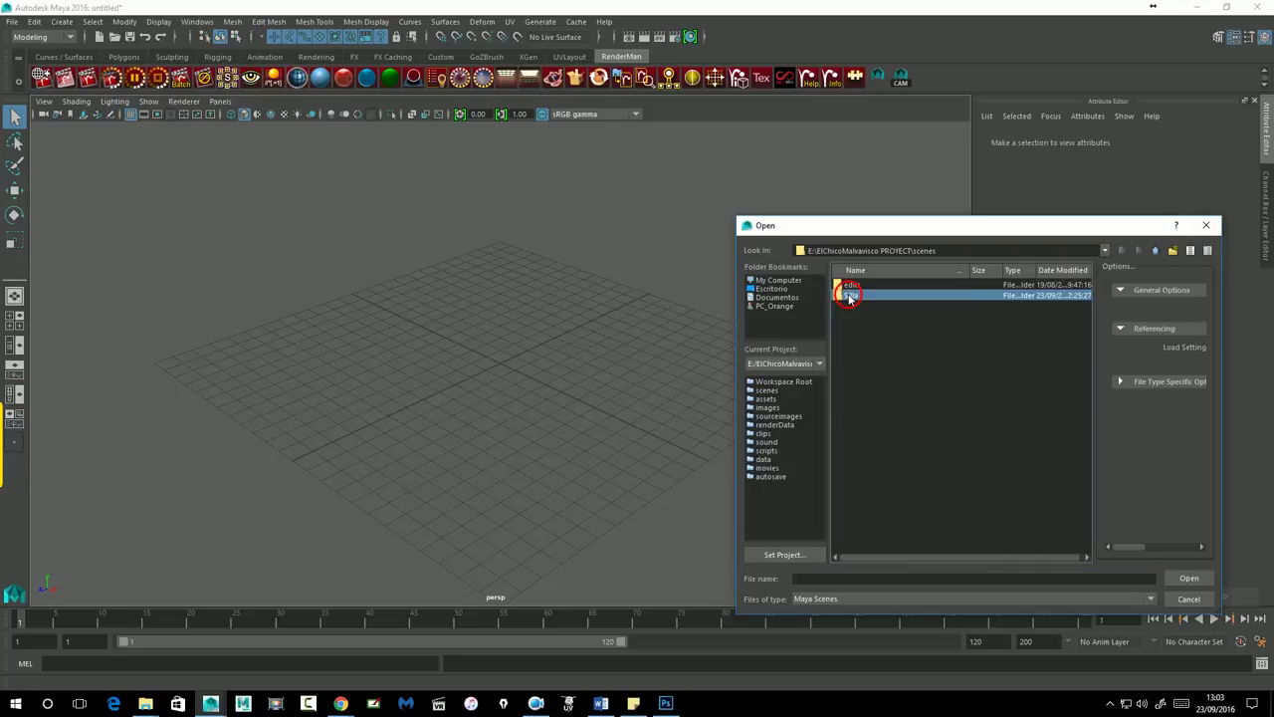
double_click(862, 296)
left_click(867, 298)
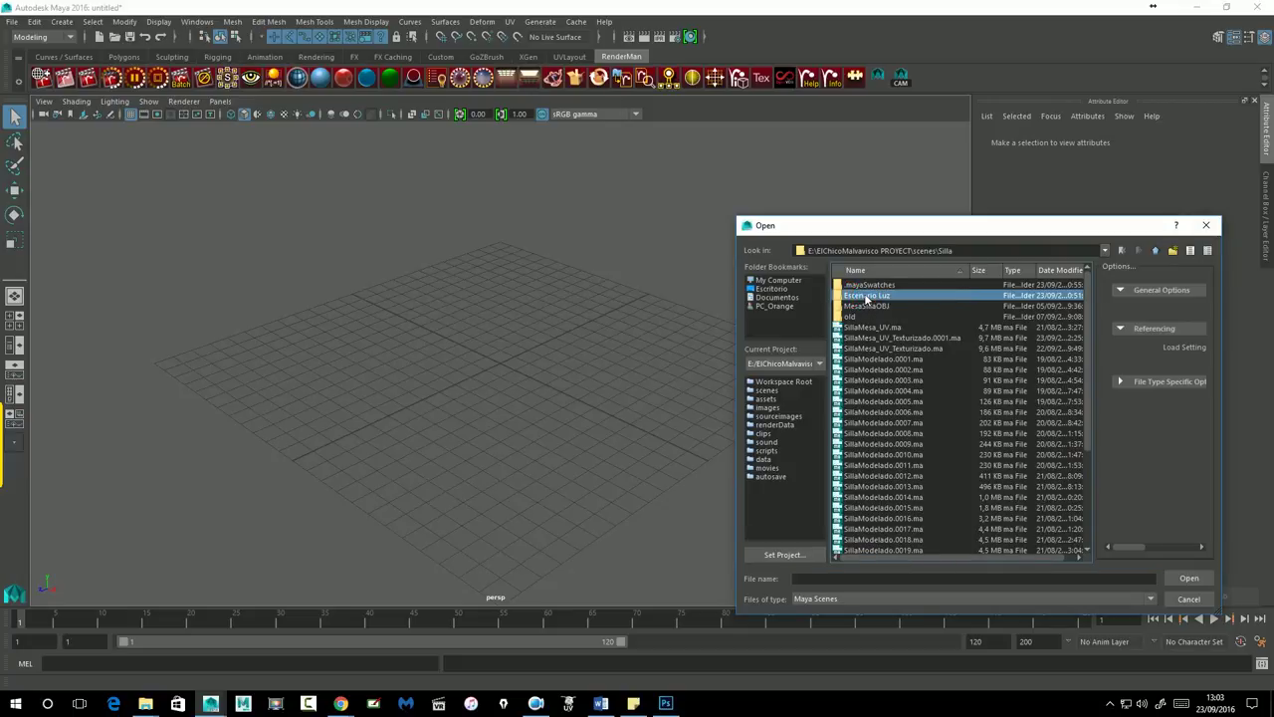
double_click(866, 299)
double_click(863, 296)
left_click(647, 356)
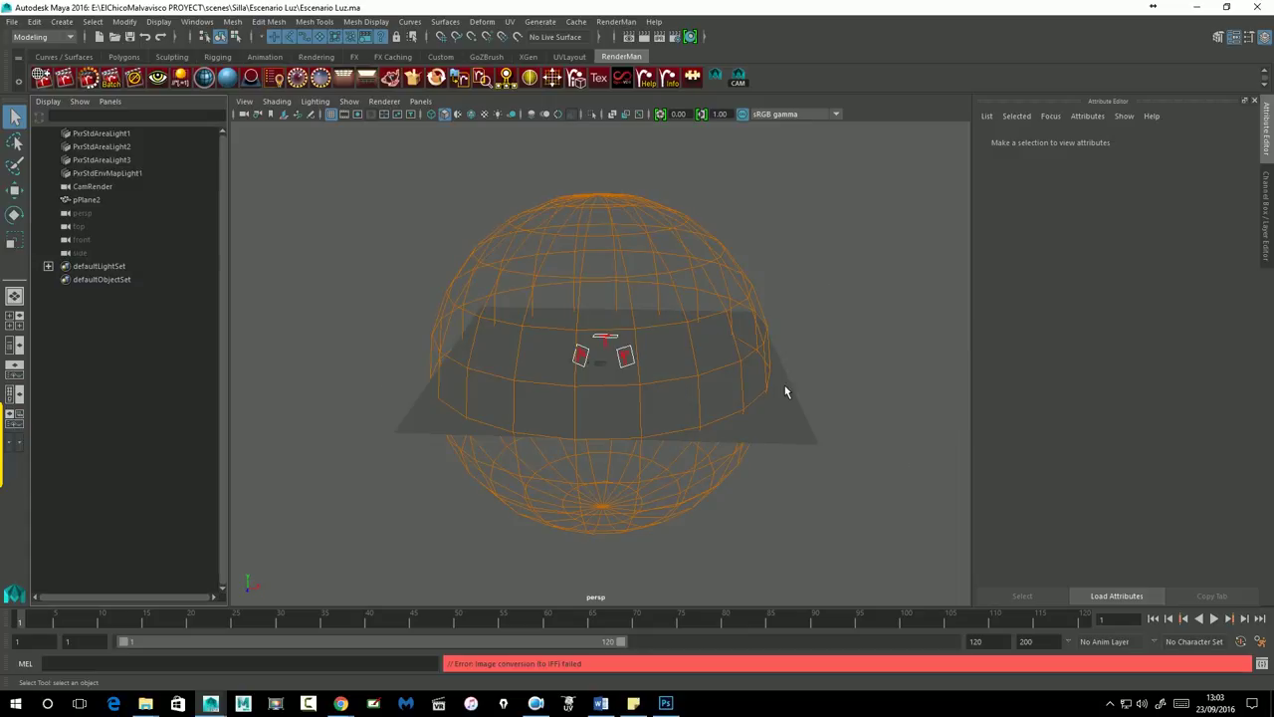
Select PxrStdEnvMapLight1 to inspect its Luxo-Jr_4000x2000.exr settings and view the area lights.
left_click(677, 209)
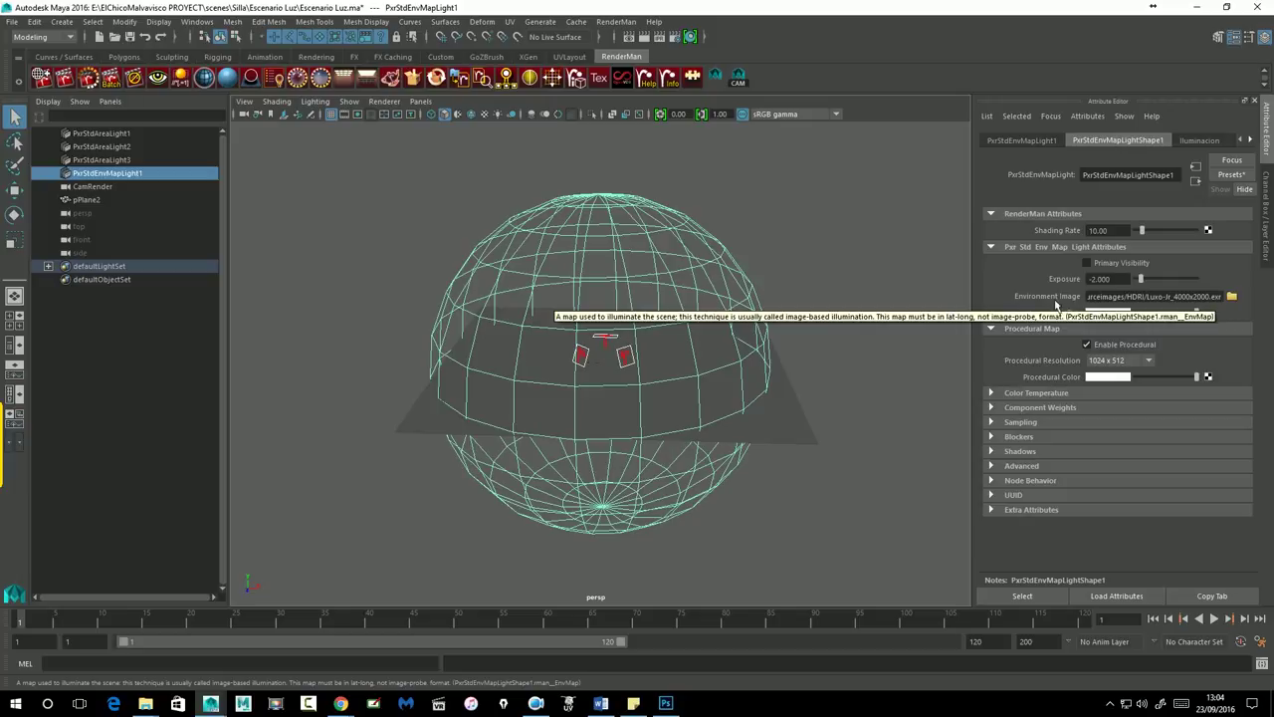
scroll(817, 429, "up", 5)
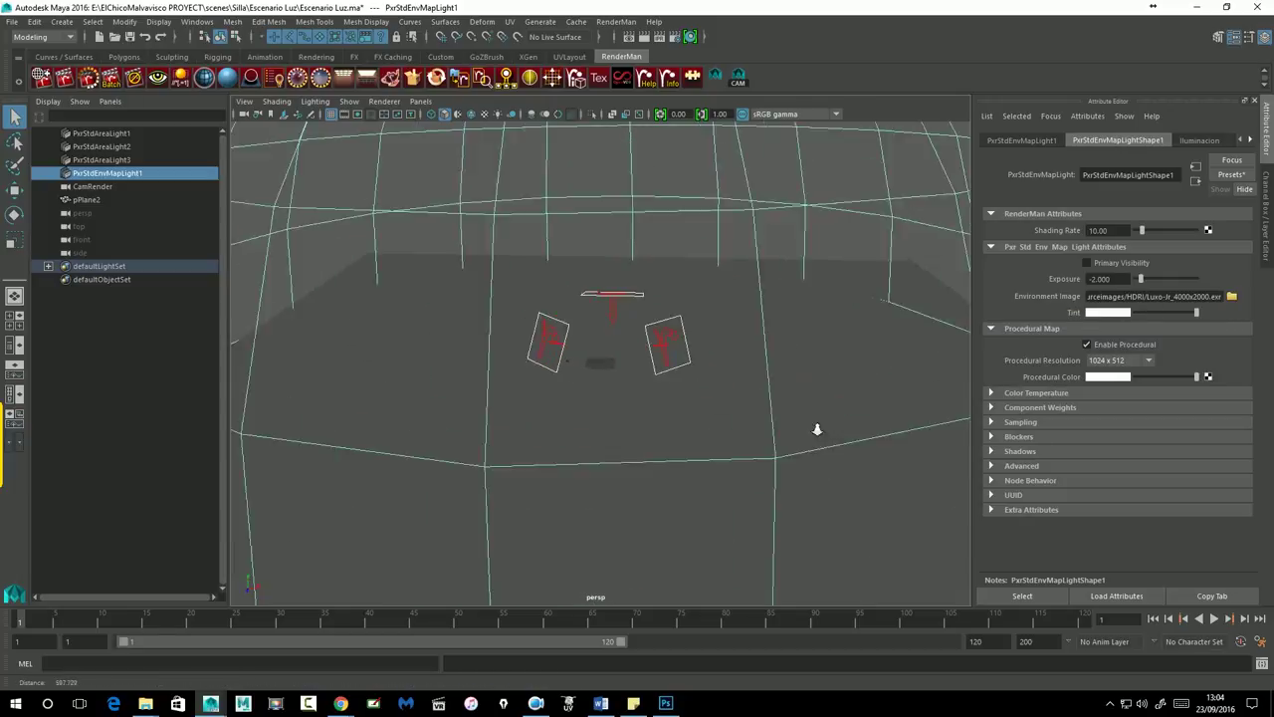
scroll(501, 355, "up", 3)
scroll(478, 355, "up", 2)
scroll(469, 355, "up", 1)
scroll(669, 377, "up", 1)
middle_click_drag(669, 377, 584, 372, "alt")
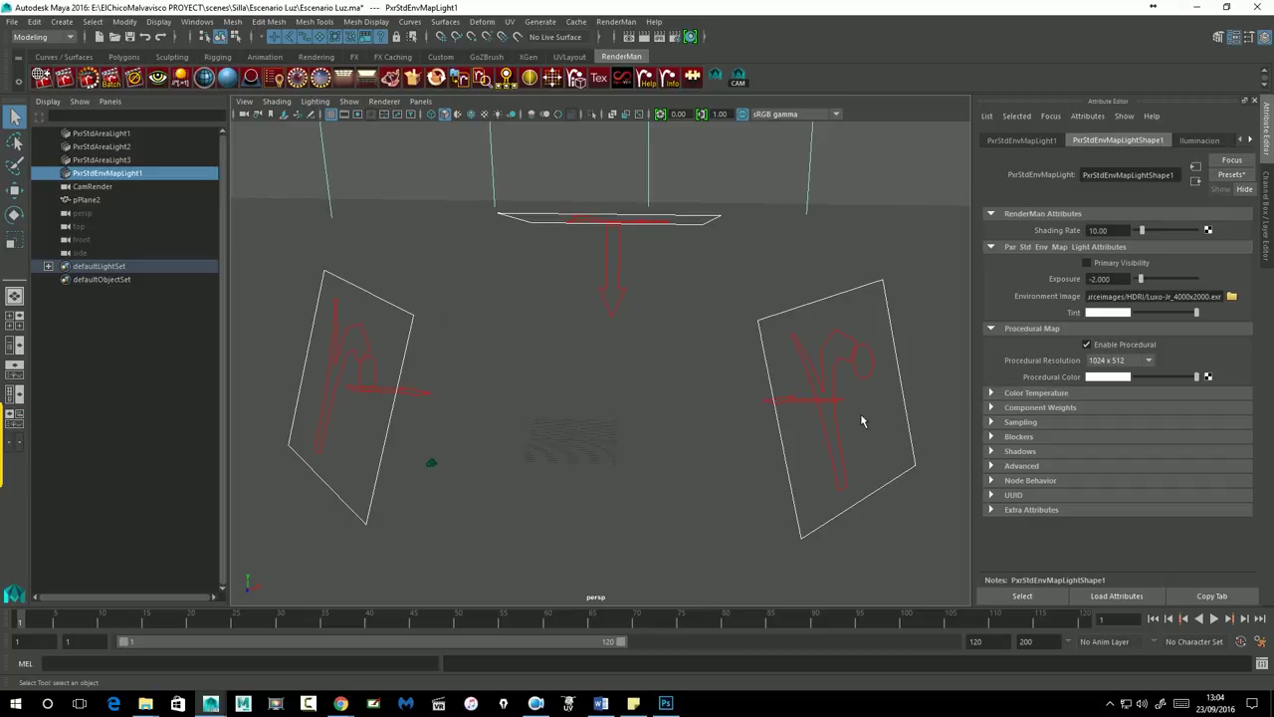
scroll(540, 428, "down", 2)
scroll(623, 431, "down", 1)
scroll(622, 427, "up", 2)
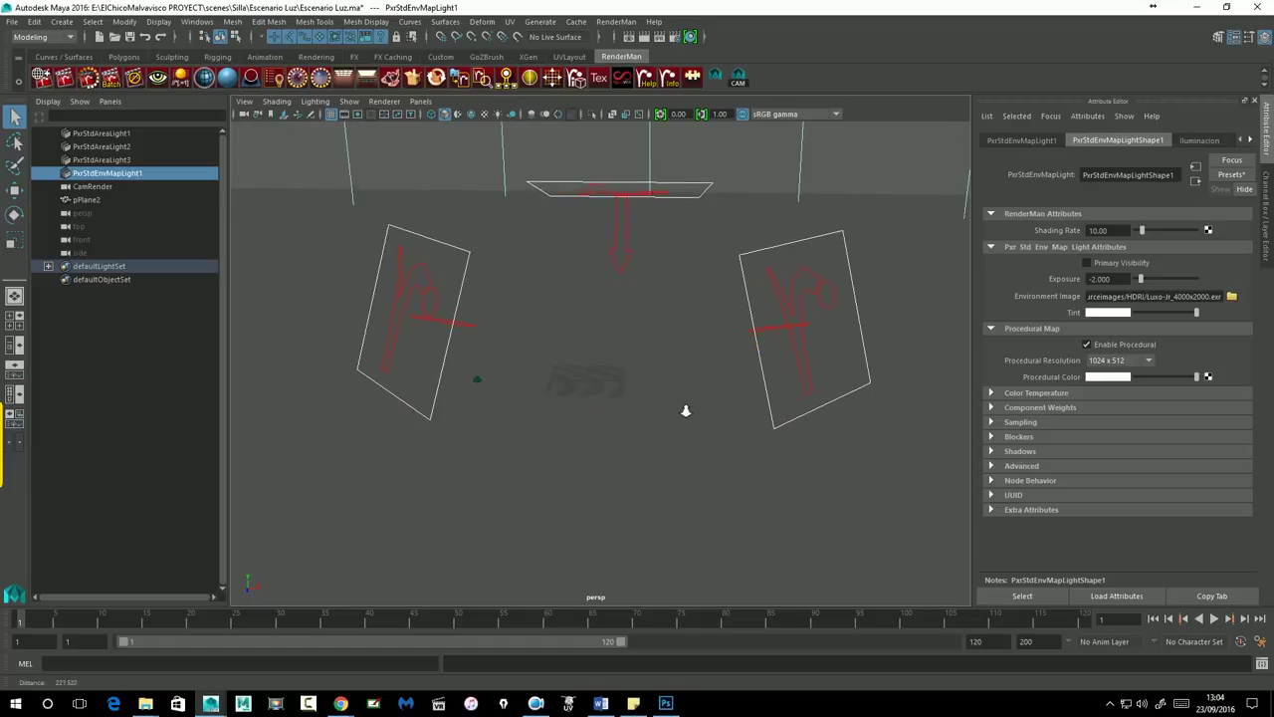
Select the CamRender camera, reselect the environment light, then switch to Chrome.
left_click(477, 380)
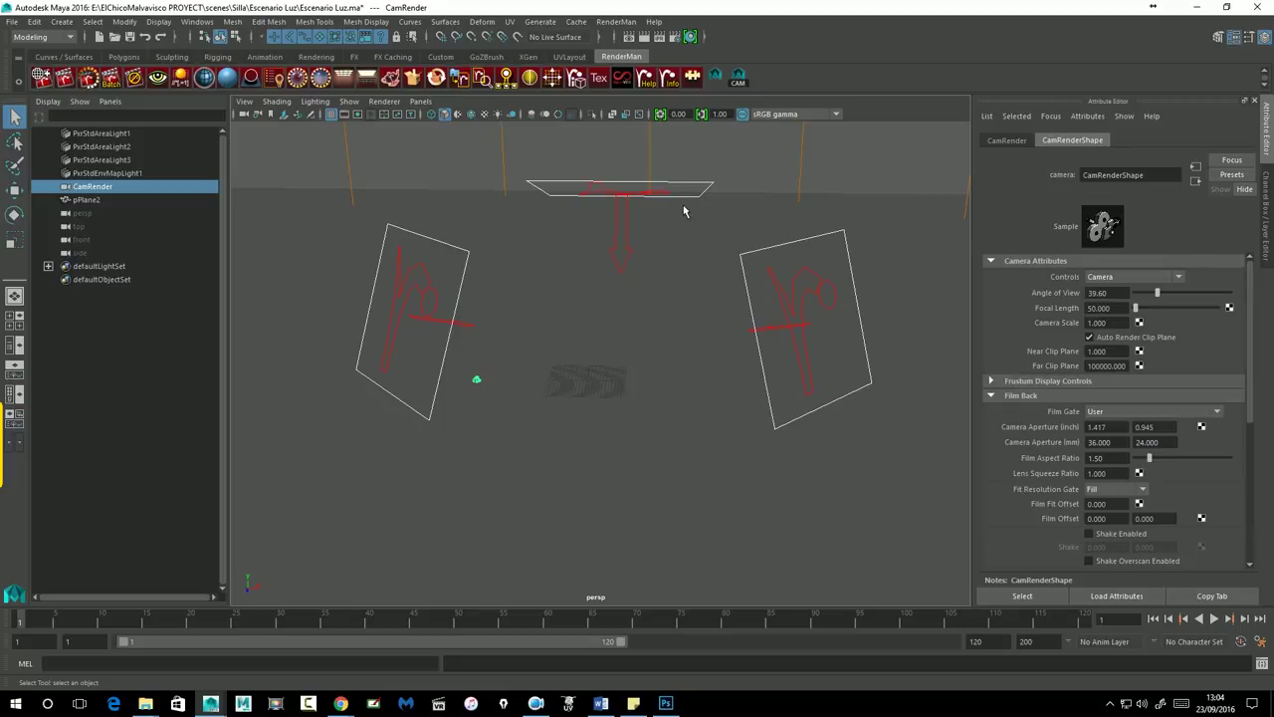
scroll(687, 224, "down", 5)
left_click(672, 249)
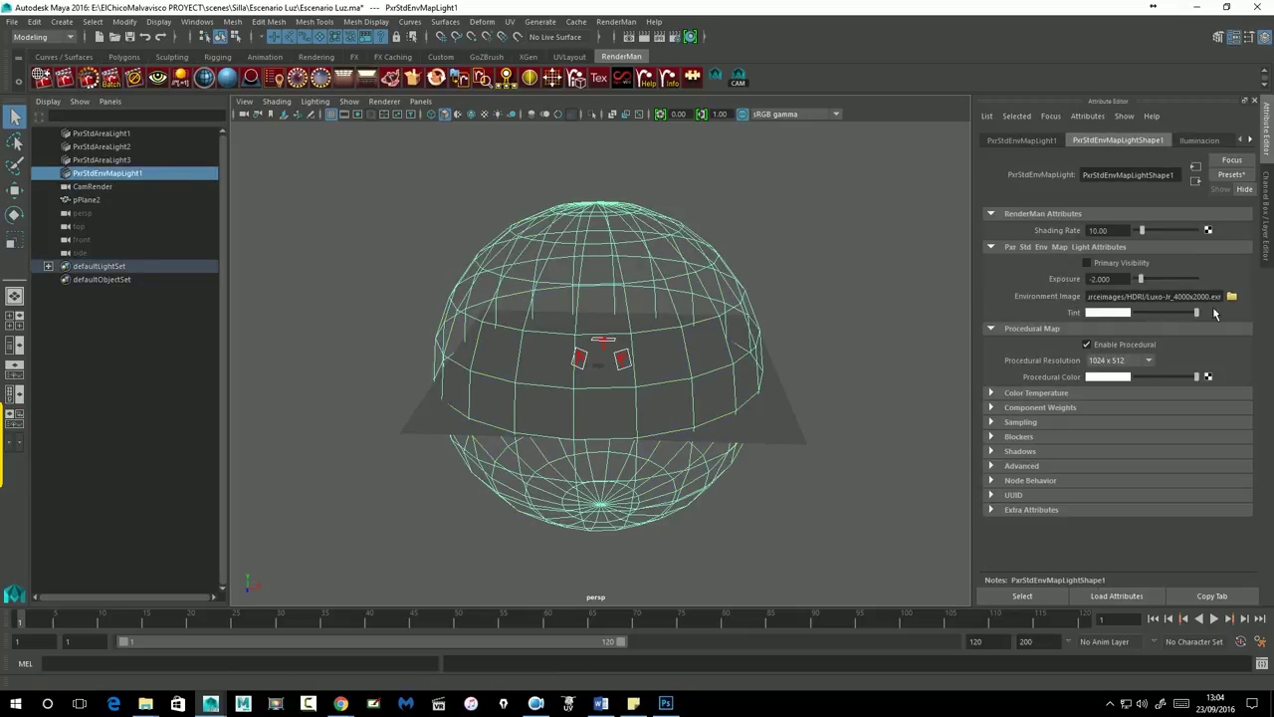
left_click(341, 702)
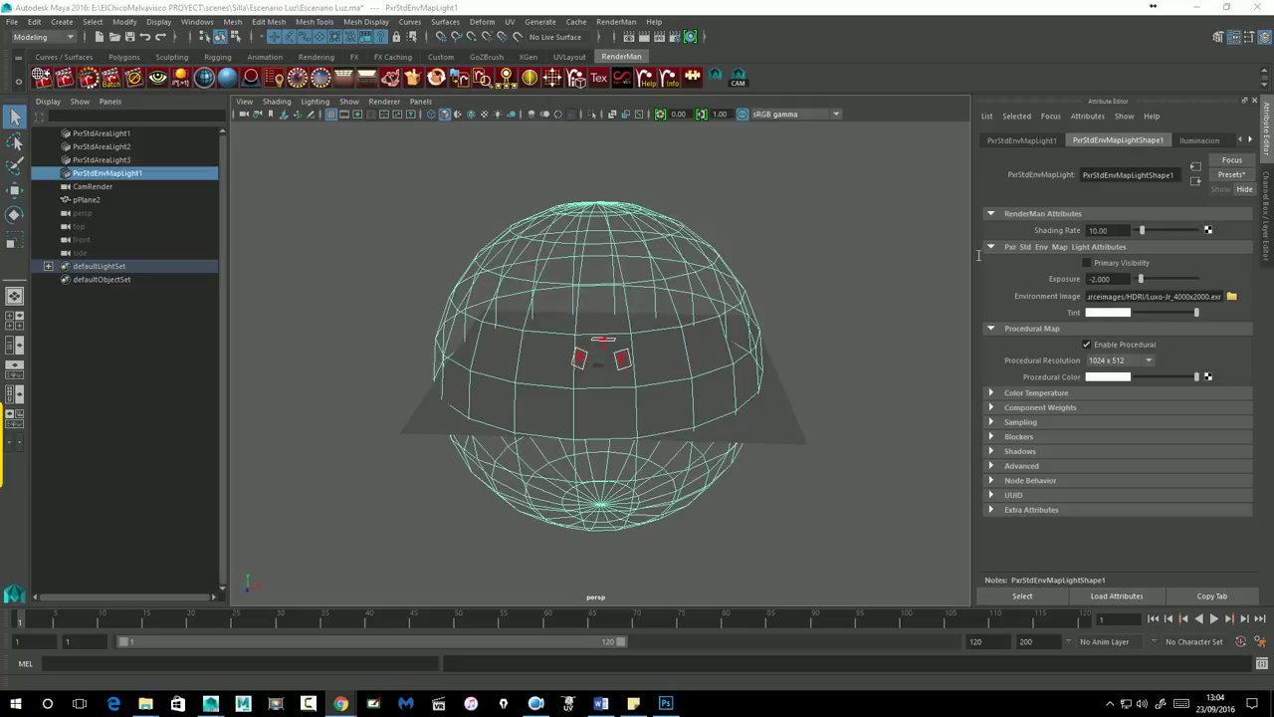
key("alt+Tab")
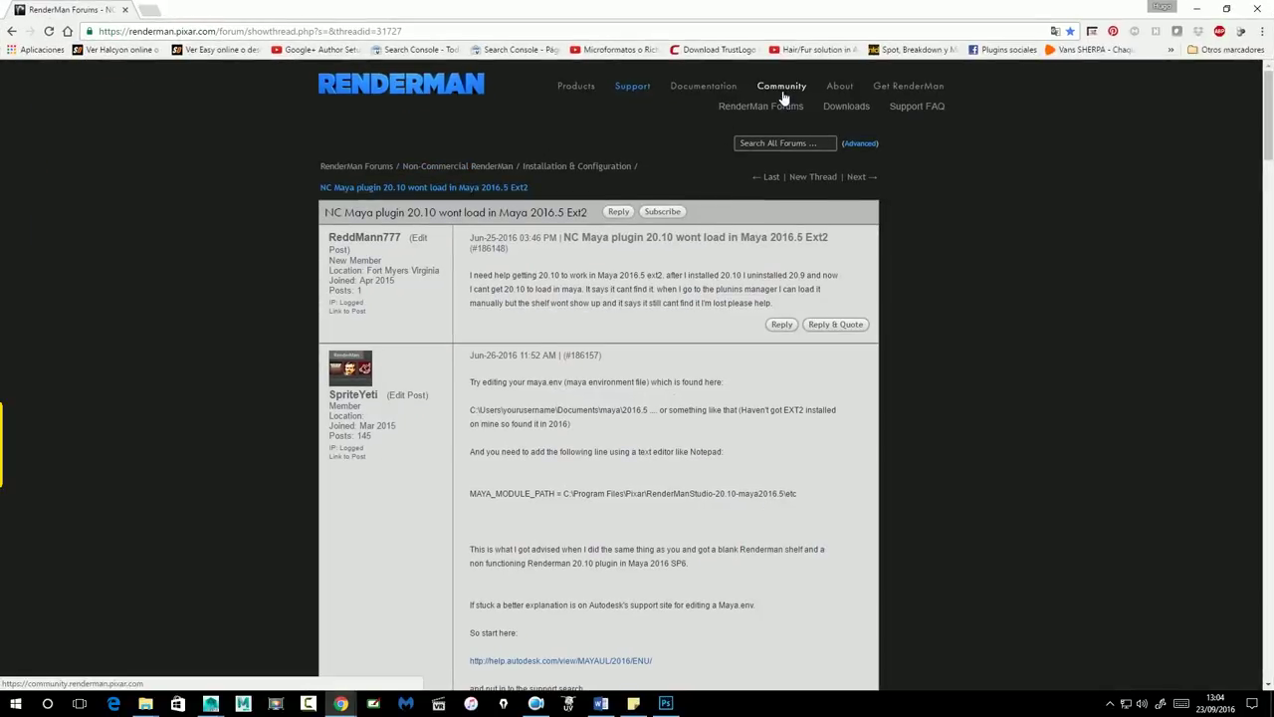
Go through RenderMan Community Resources to the HDRI - Luxo Jr download page, then minimize Chrome.
left_click(392, 89)
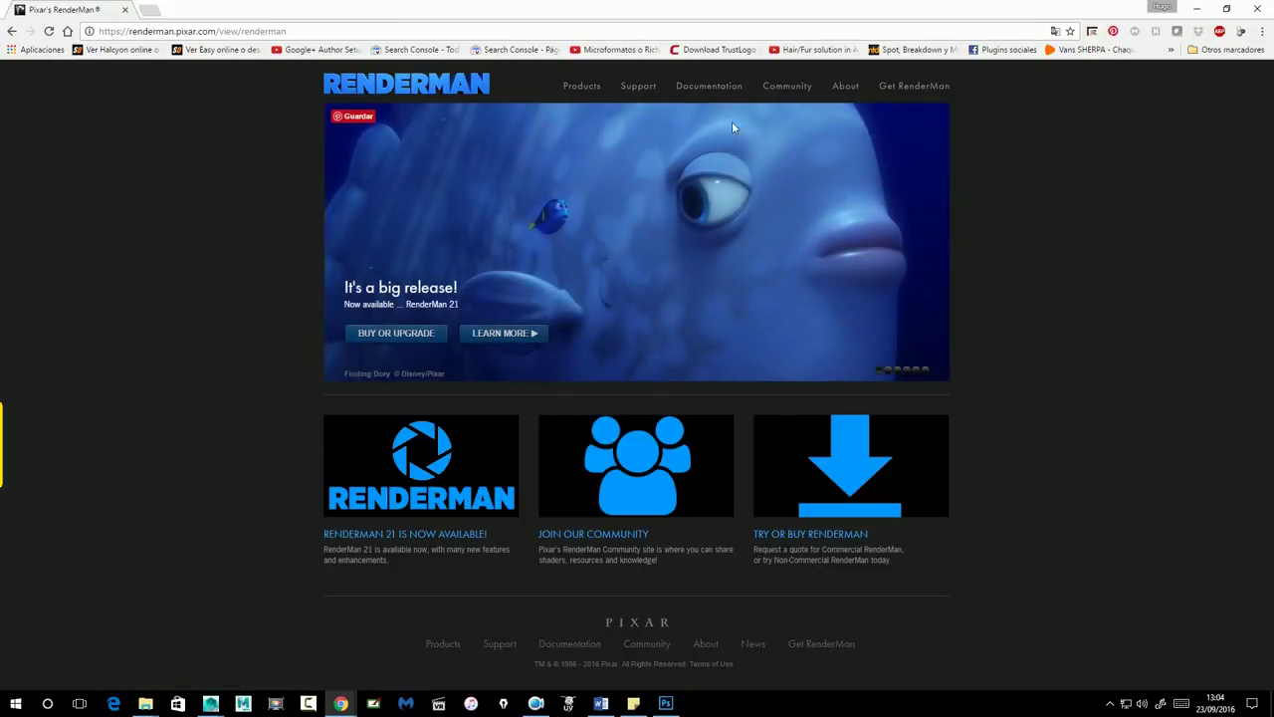
left_click(794, 90)
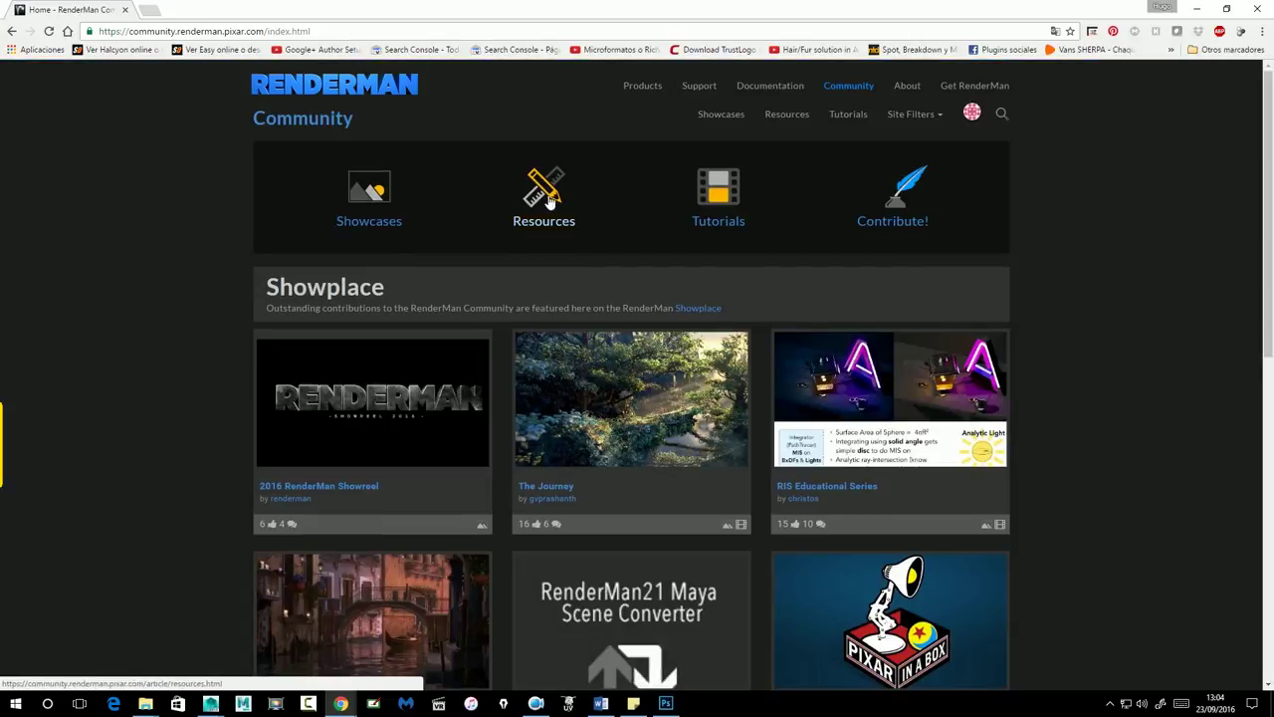
left_click(545, 197)
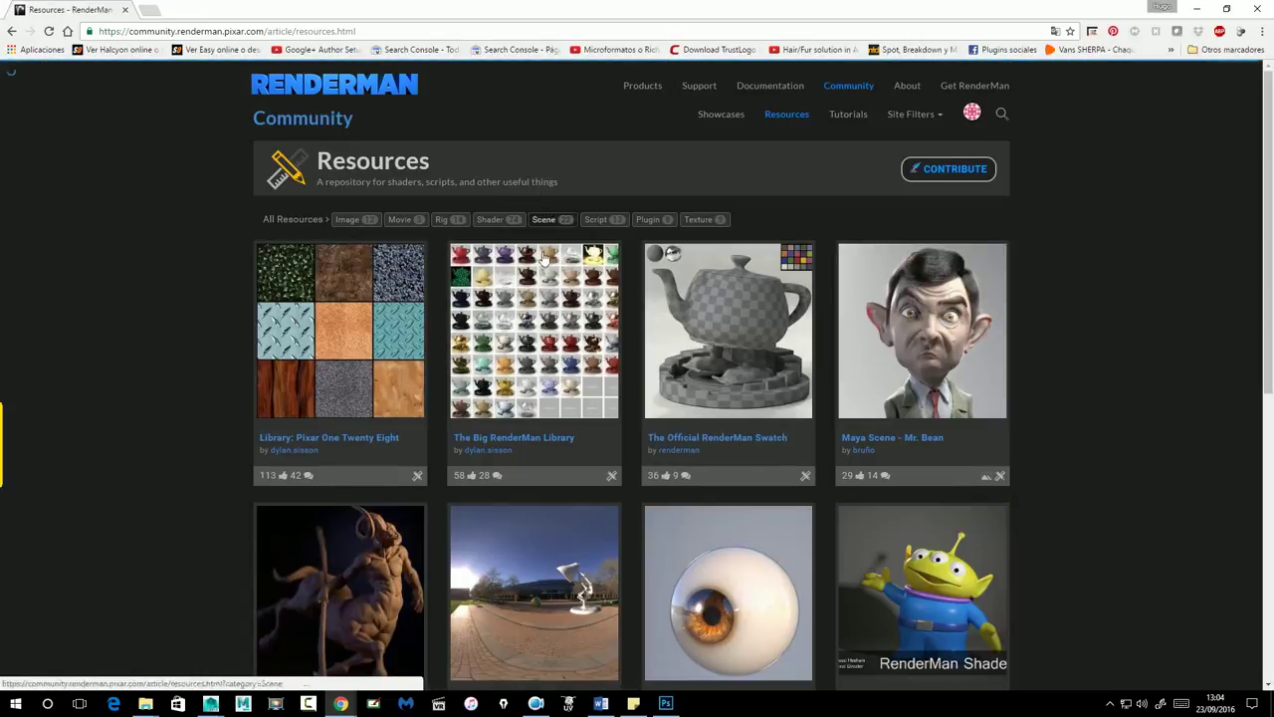
scroll(513, 429, "down", 2)
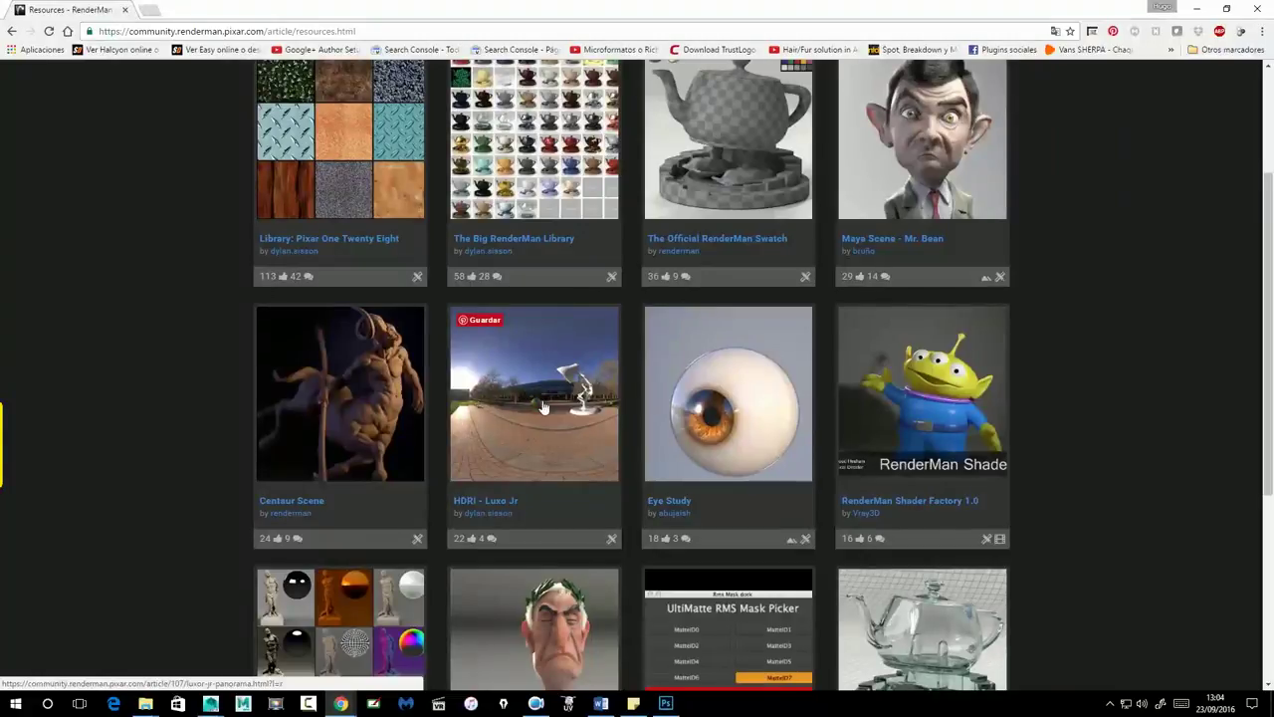
left_click(568, 455)
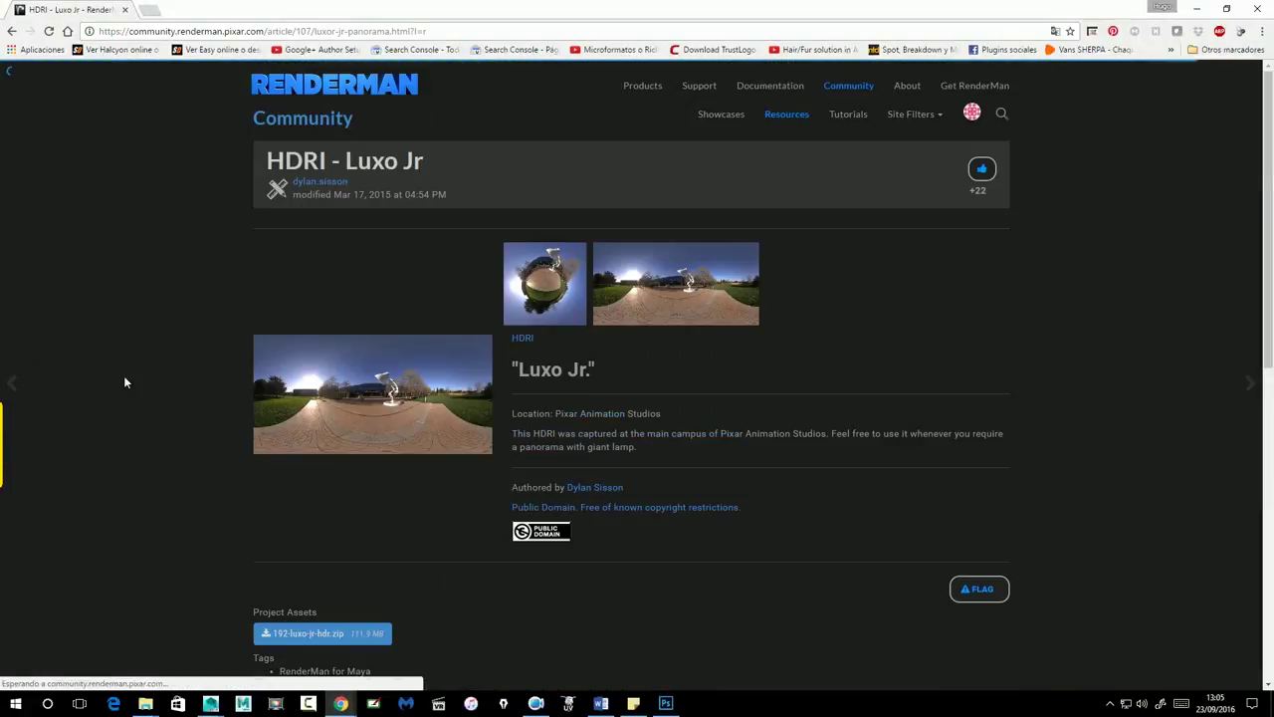
scroll(175, 441, "down", 2)
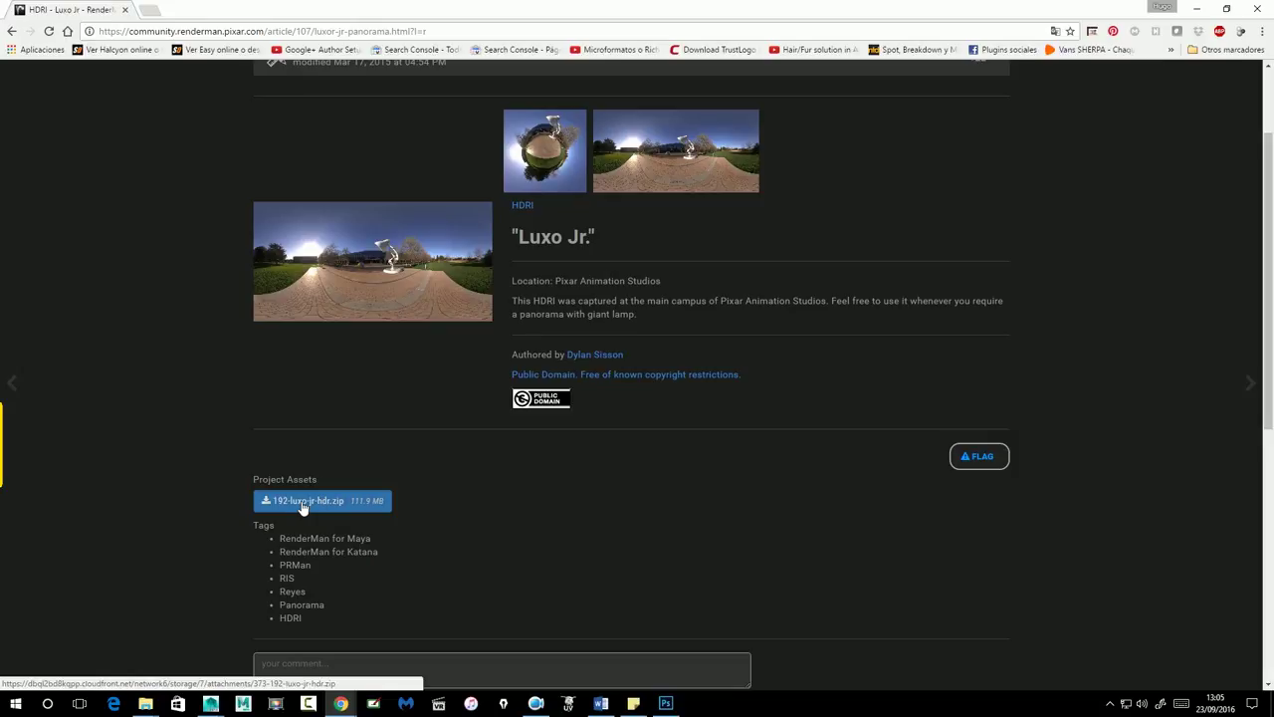
left_click(1196, 11)
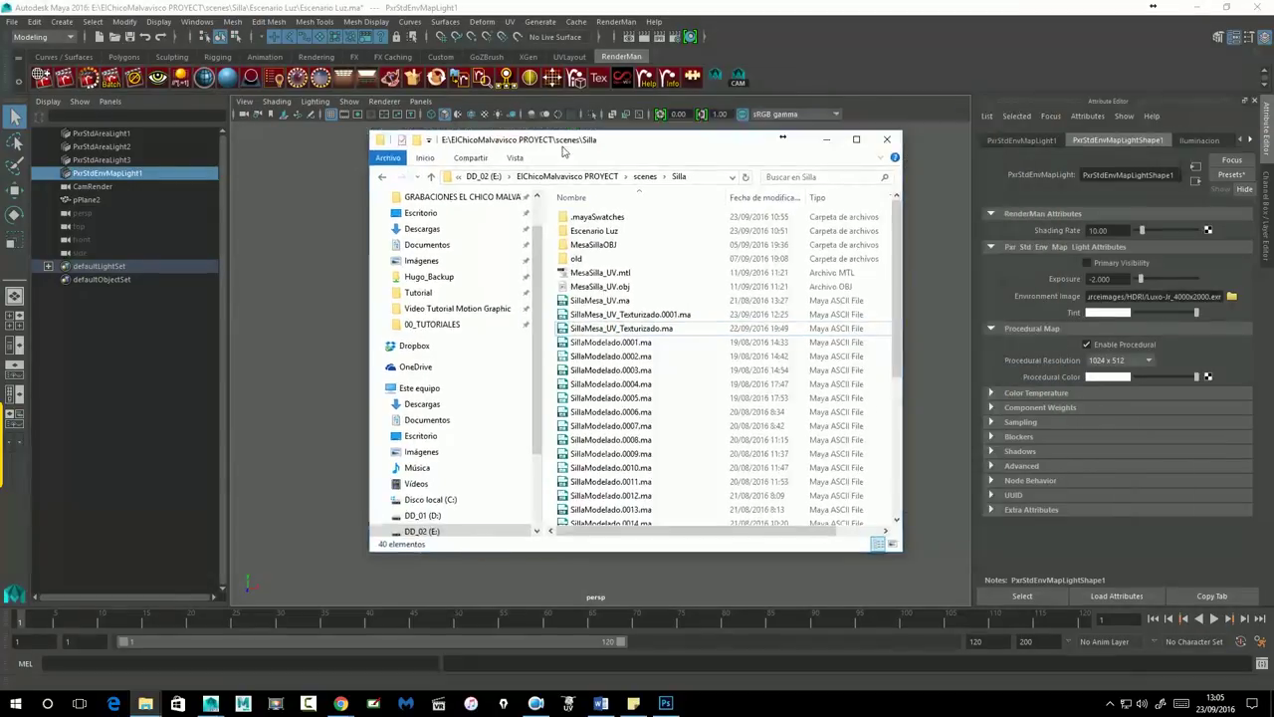
Browse to sourceimages\HDRI to locate Luxo-Jr_4000x2000.exr, then close File Explorer.
left_click(538, 199)
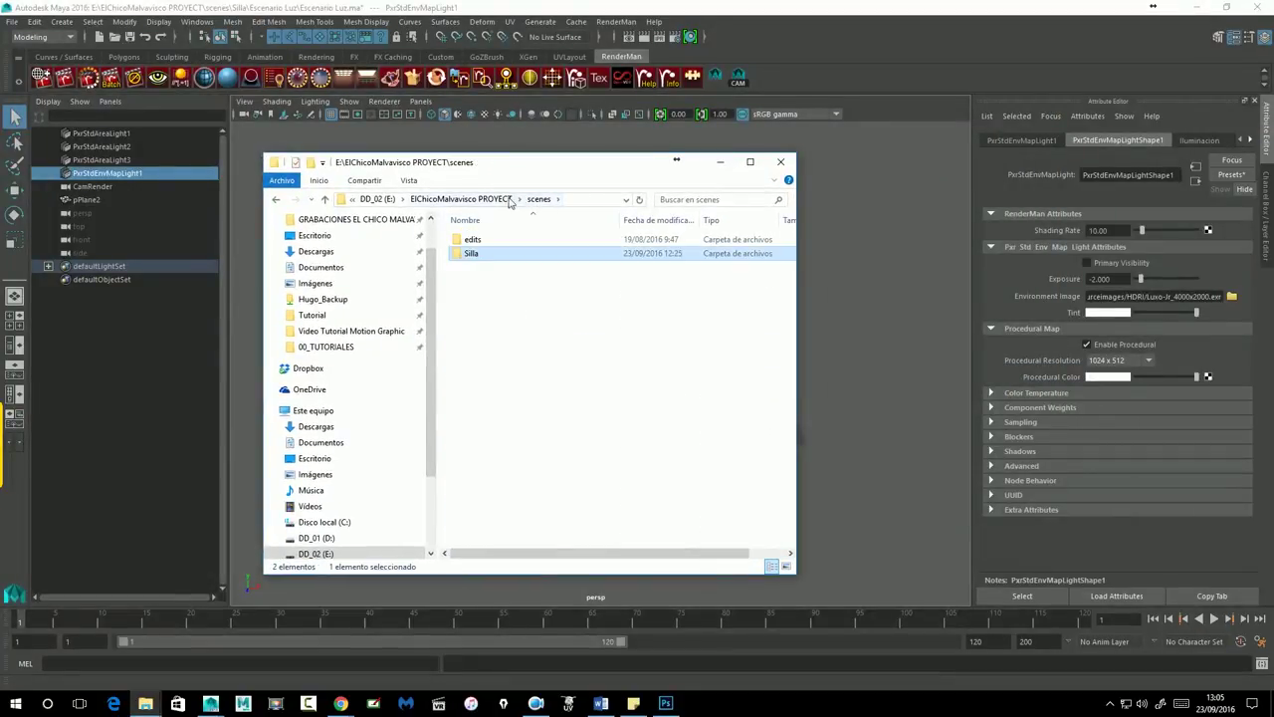
left_click(461, 199)
double_click(488, 467)
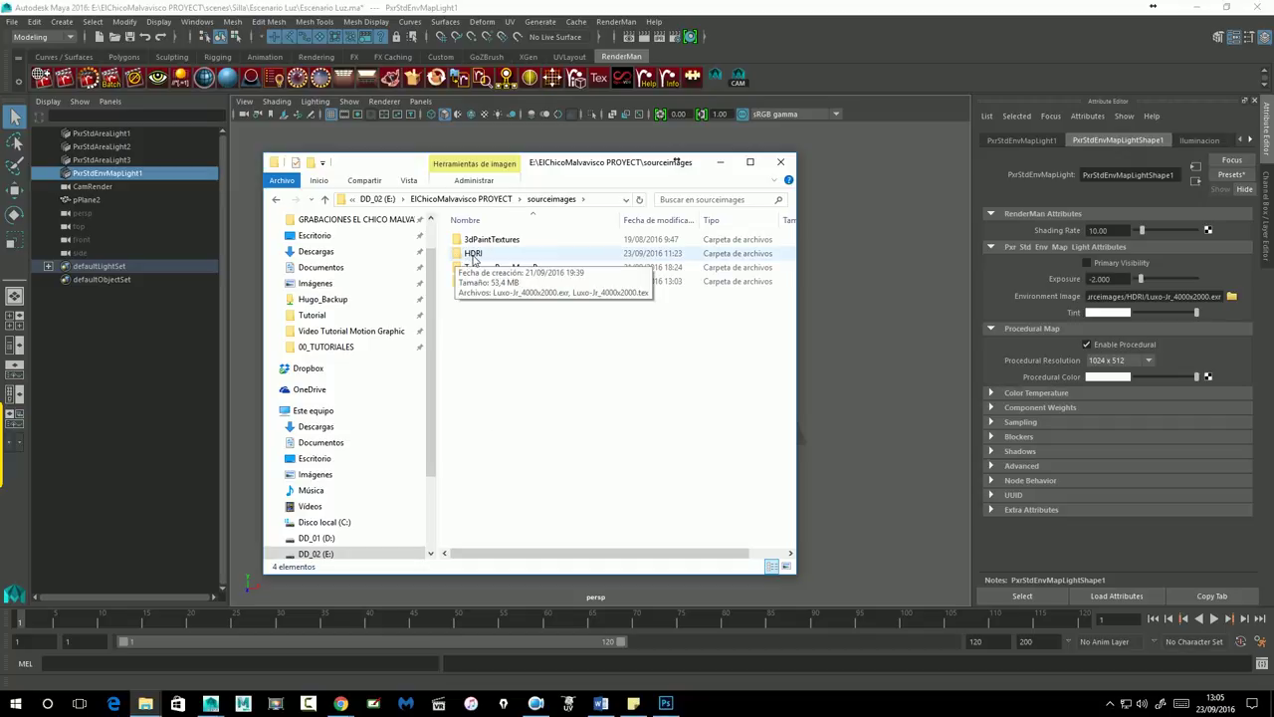
double_click(473, 258)
left_click(493, 274)
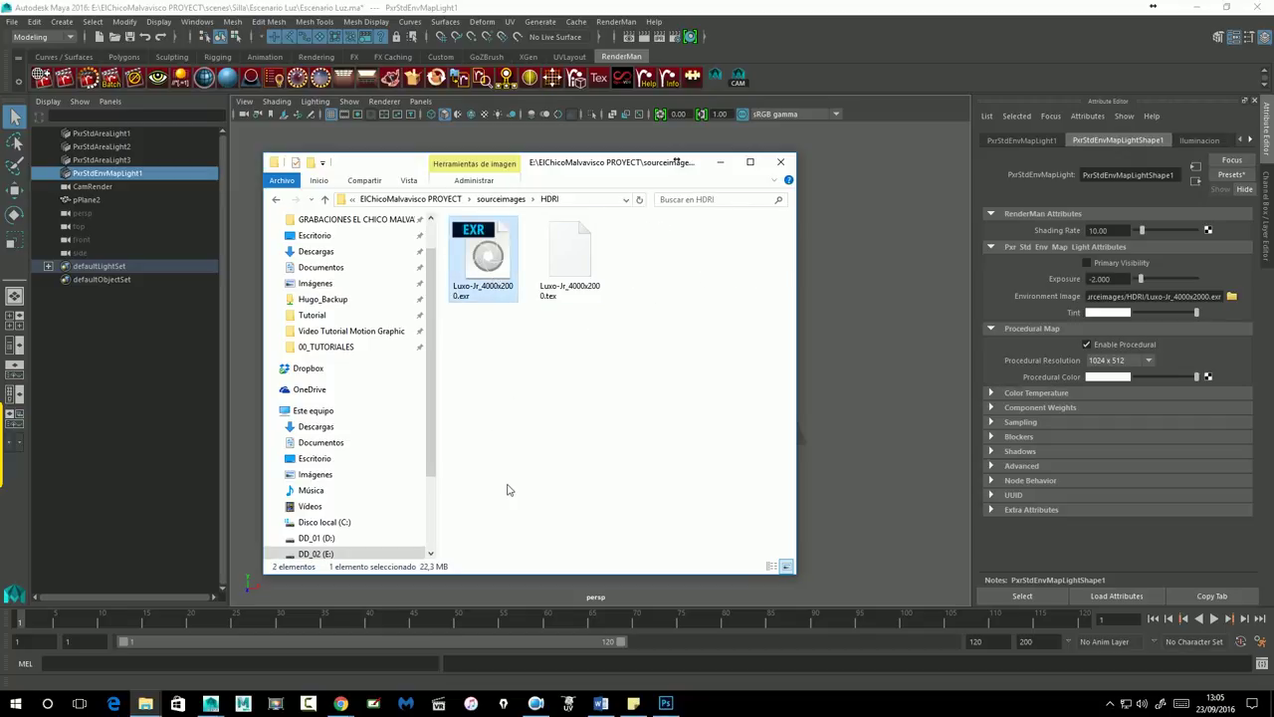
left_click(527, 443)
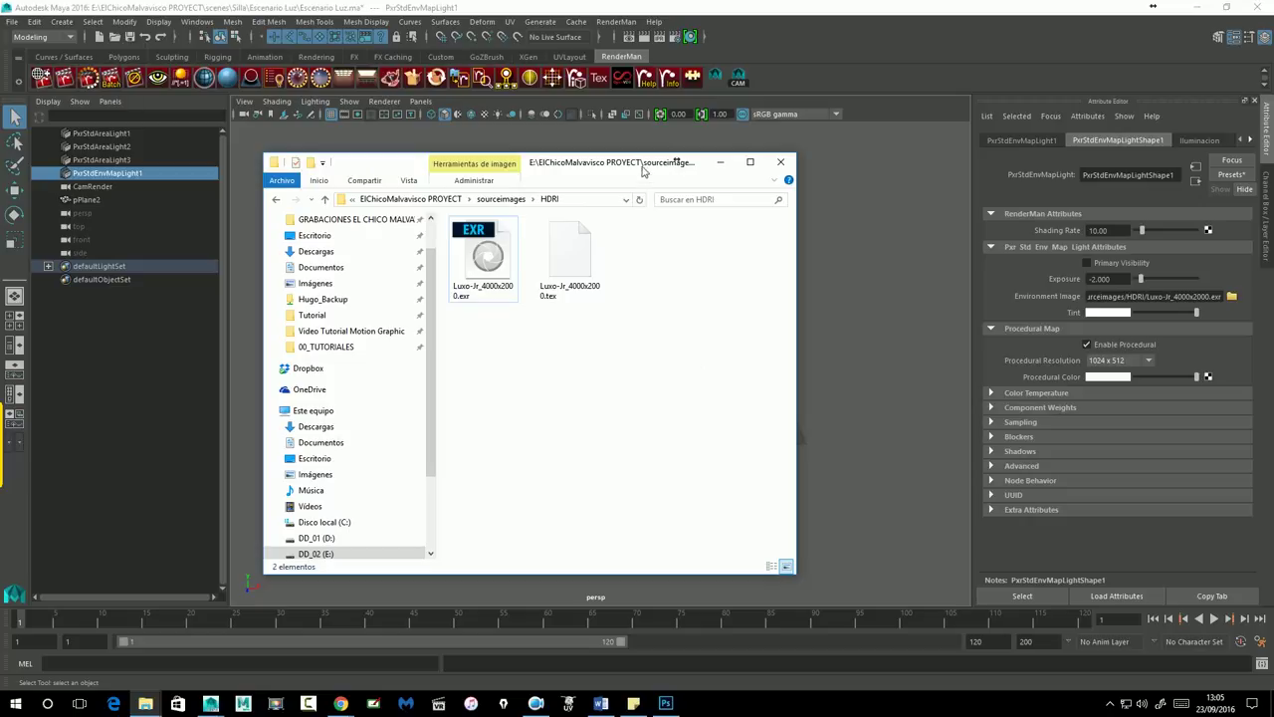
left_click(276, 199)
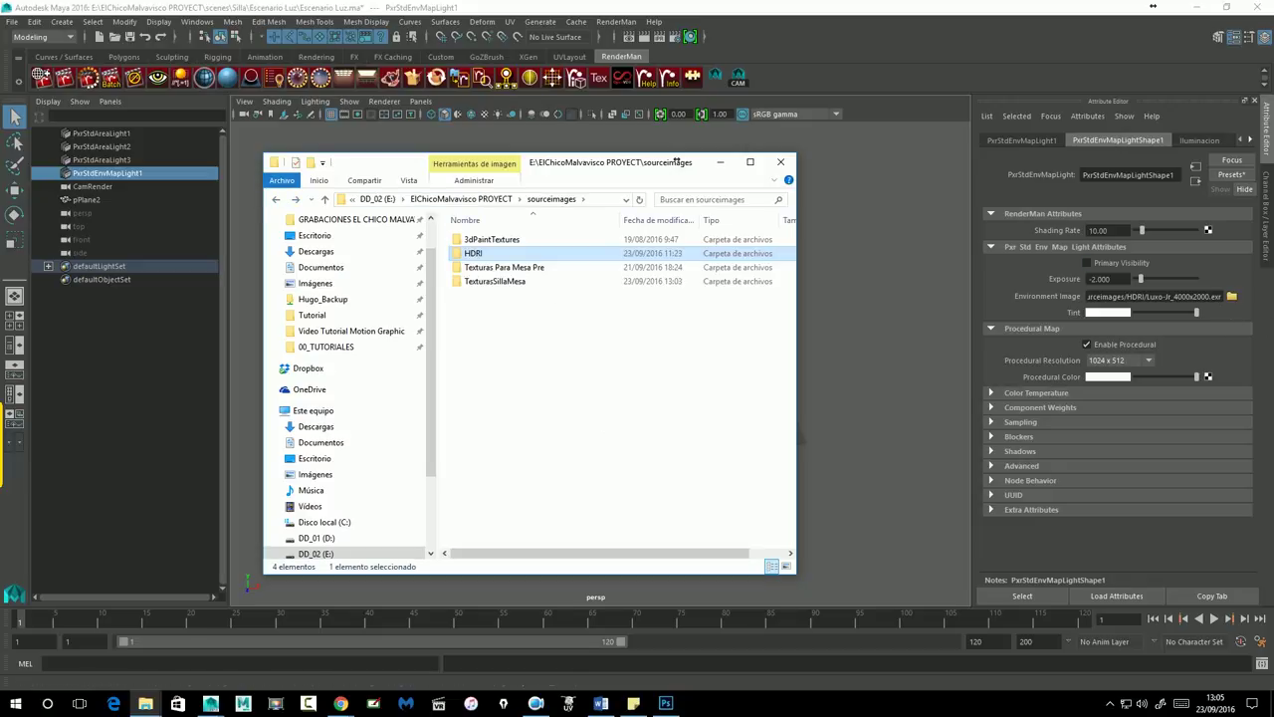
left_click(663, 380)
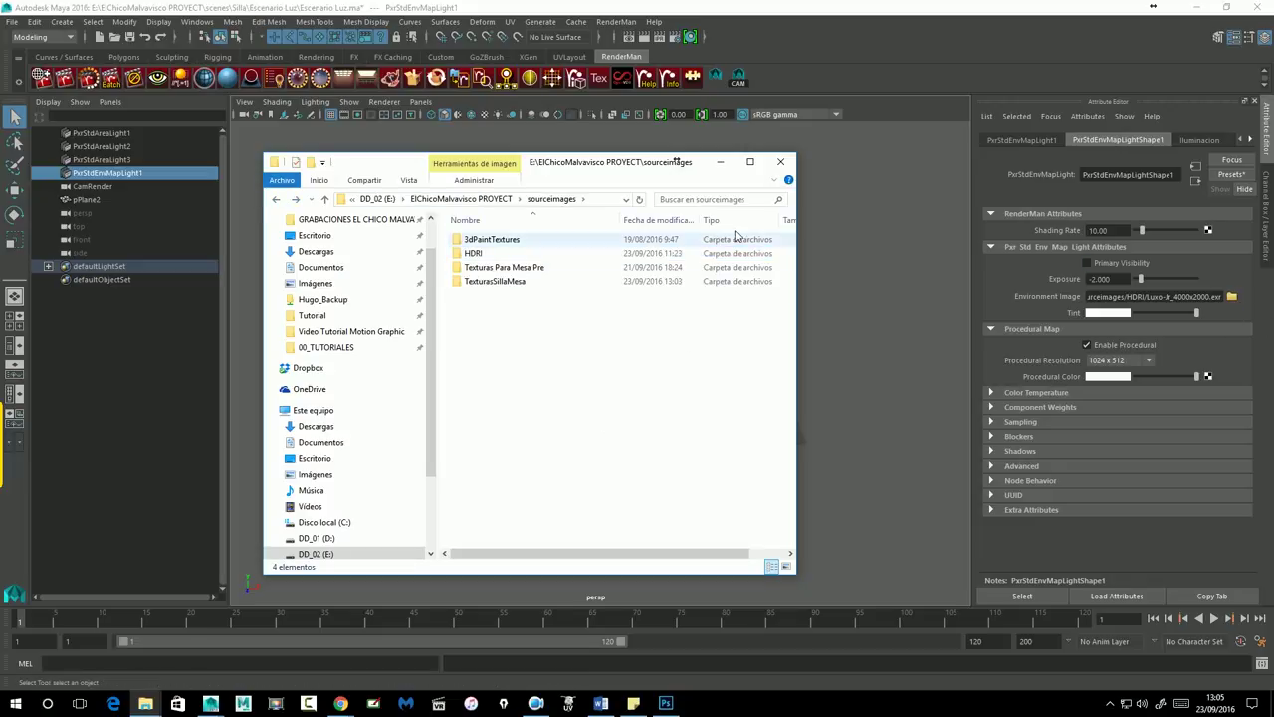
left_click(781, 161)
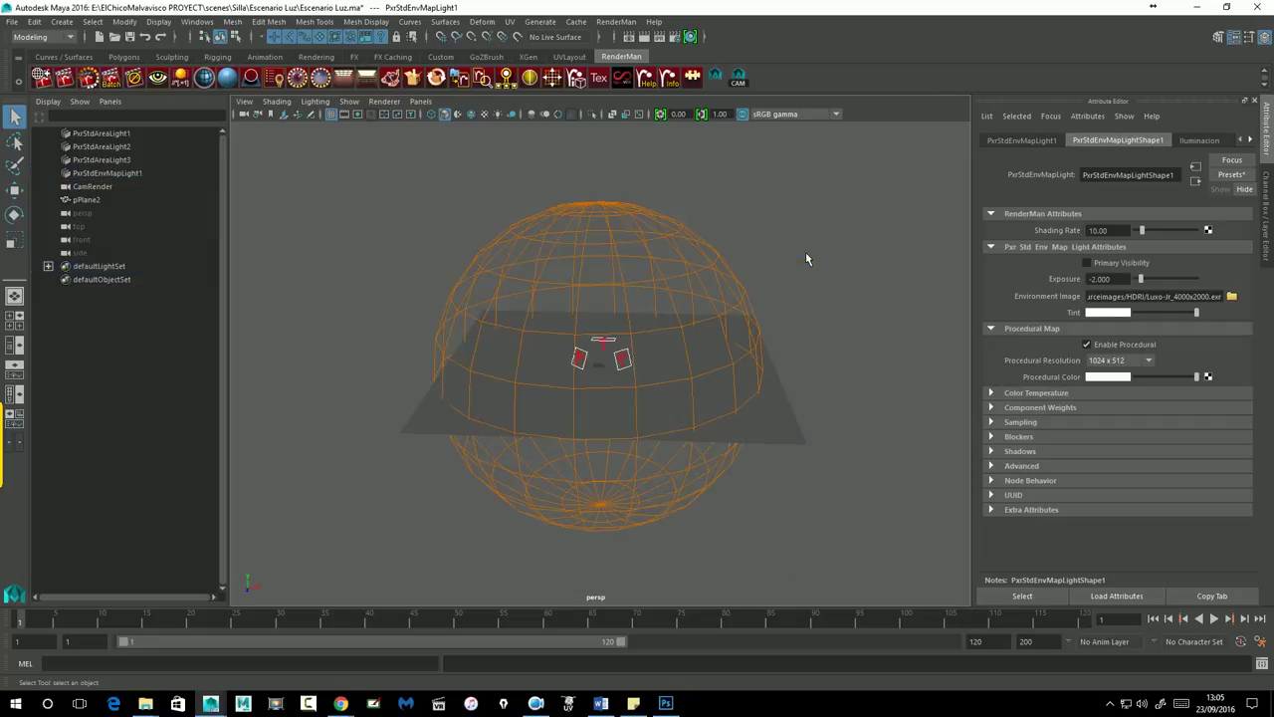
Orbit around the Luxo-Jr dome and ground plane, then bring up txmake in environment-map mode.
left_click(806, 259)
scroll(667, 312, "up", 3)
left_click_drag(666, 311, 642, 362, "alt")
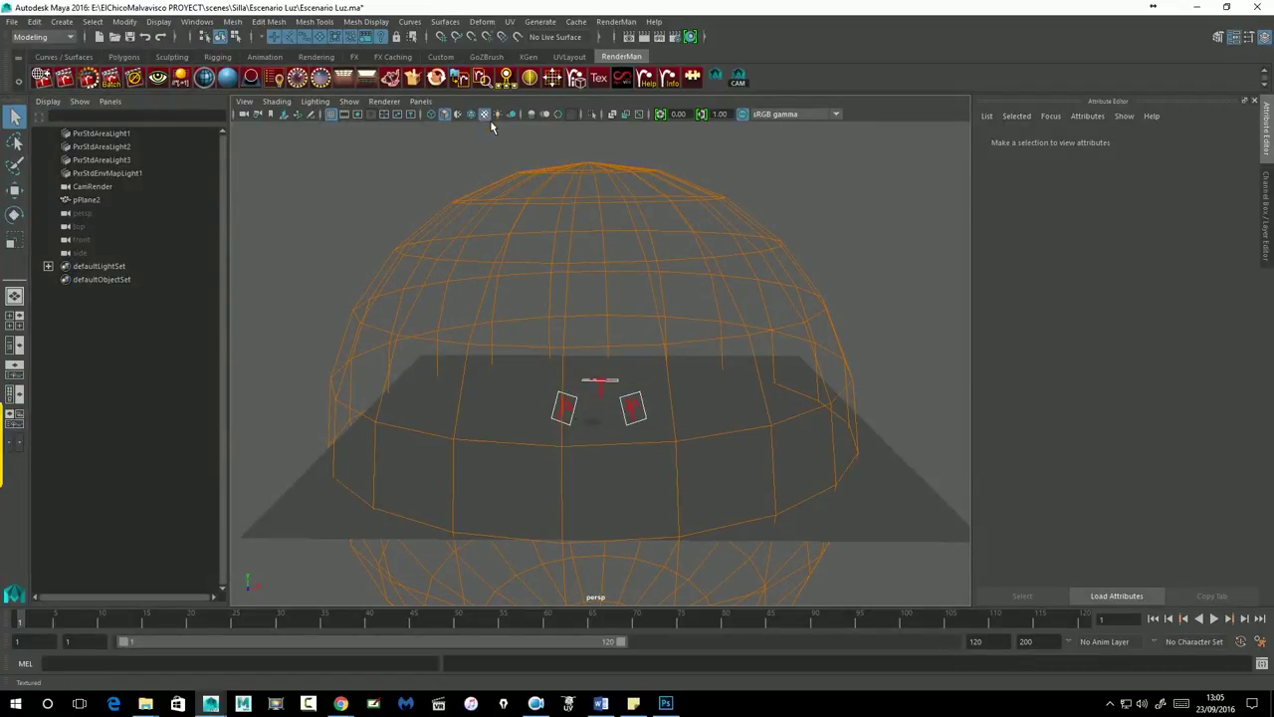
mouse_move(590, 277)
left_mouse_down("alt")
mouse_move(631, 301)
mouse_move(565, 297)
left_mouse_up("alt")
mouse_move(638, 264)
left_mouse_down("alt")
mouse_move(739, 264)
mouse_move(646, 275)
left_mouse_up("alt")
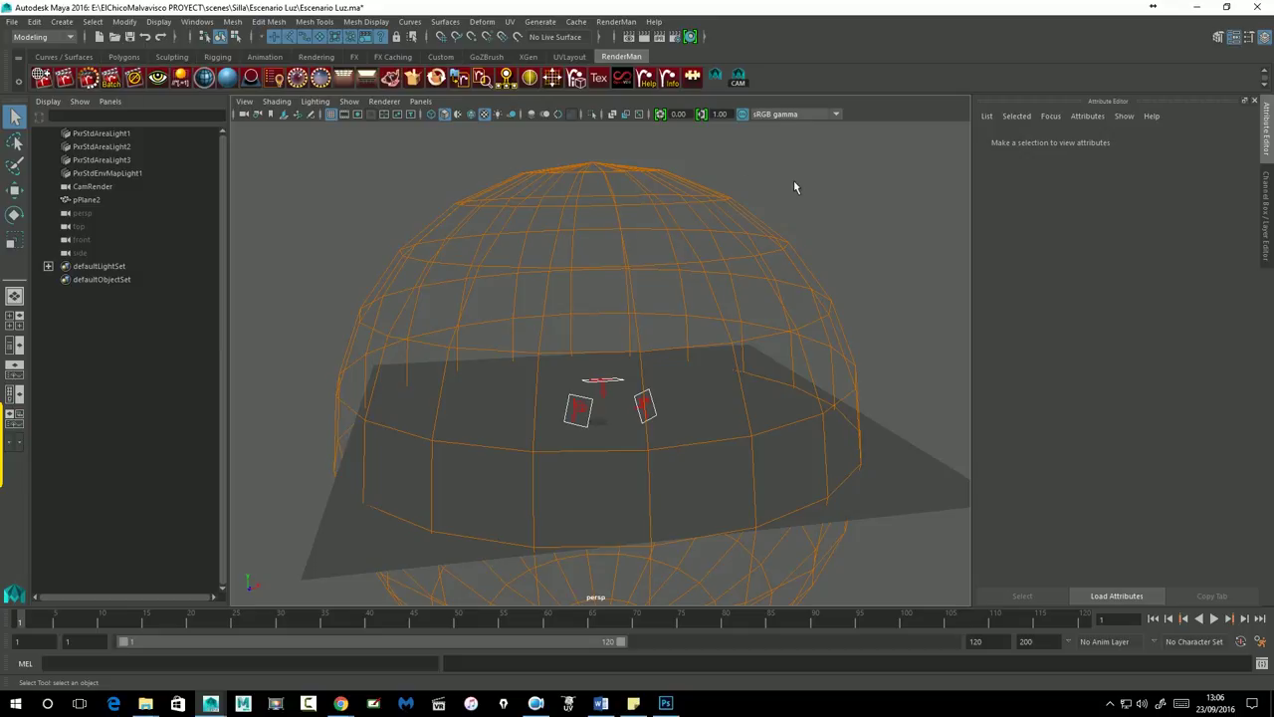
left_click(676, 262)
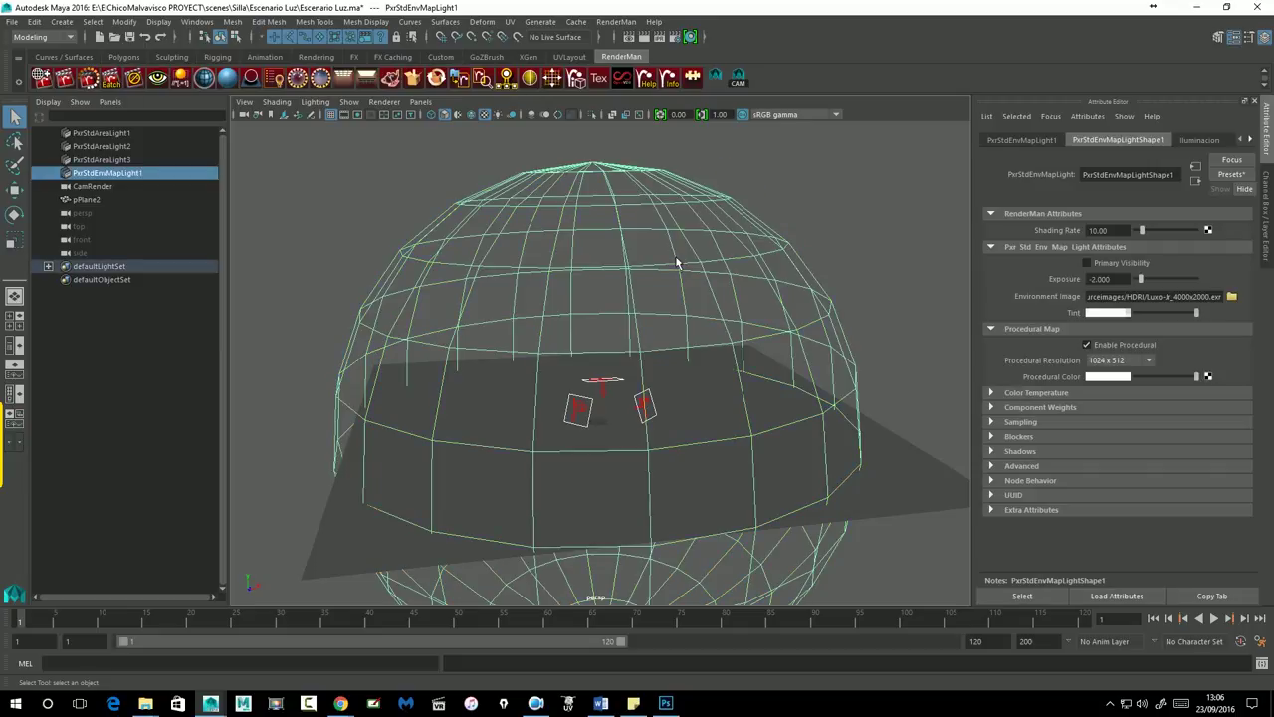
left_click(848, 210)
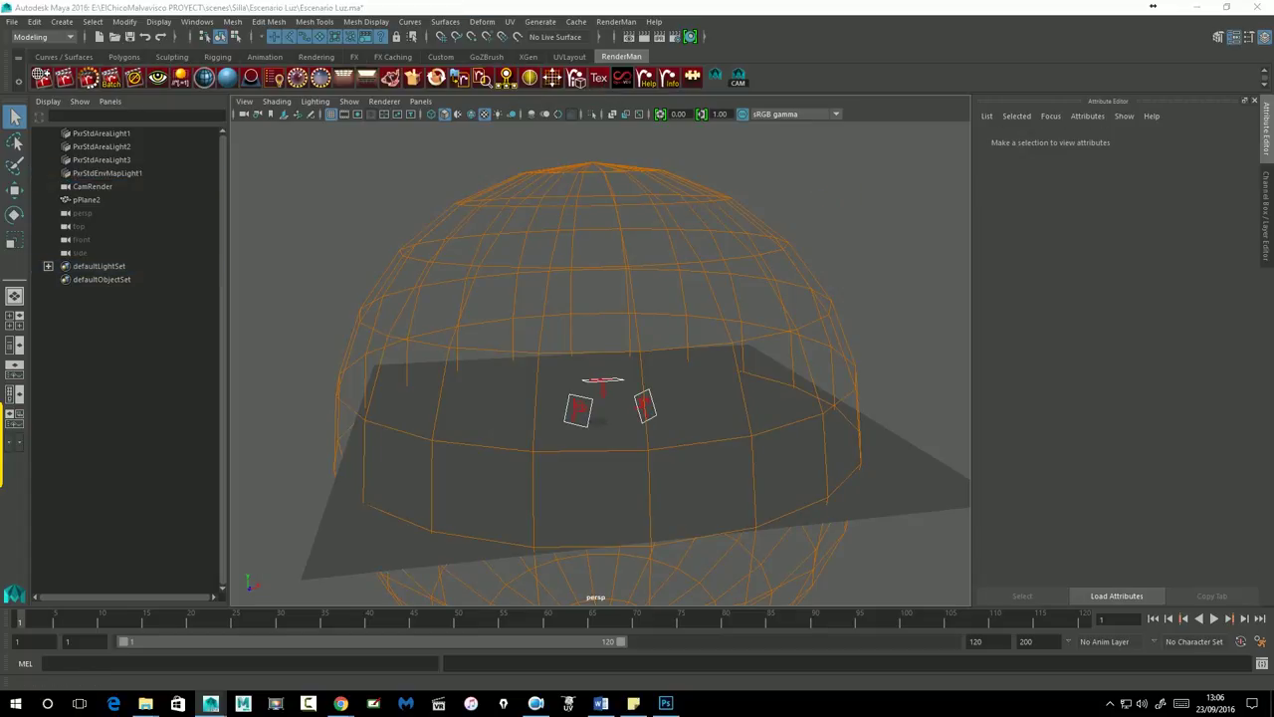
left_click(598, 77)
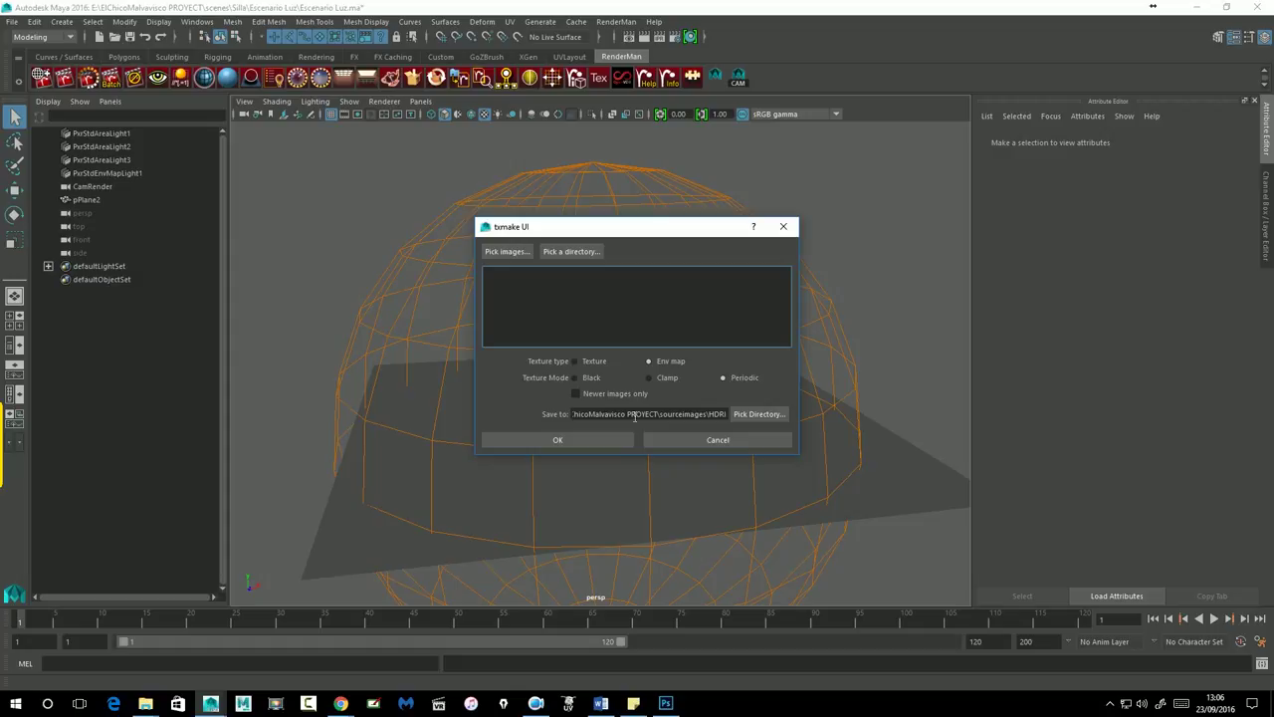
Convert Luxo-Jr_4000x2000.exr with txmake into a texture saved in sourceimages\HDRI.
left_click(510, 255)
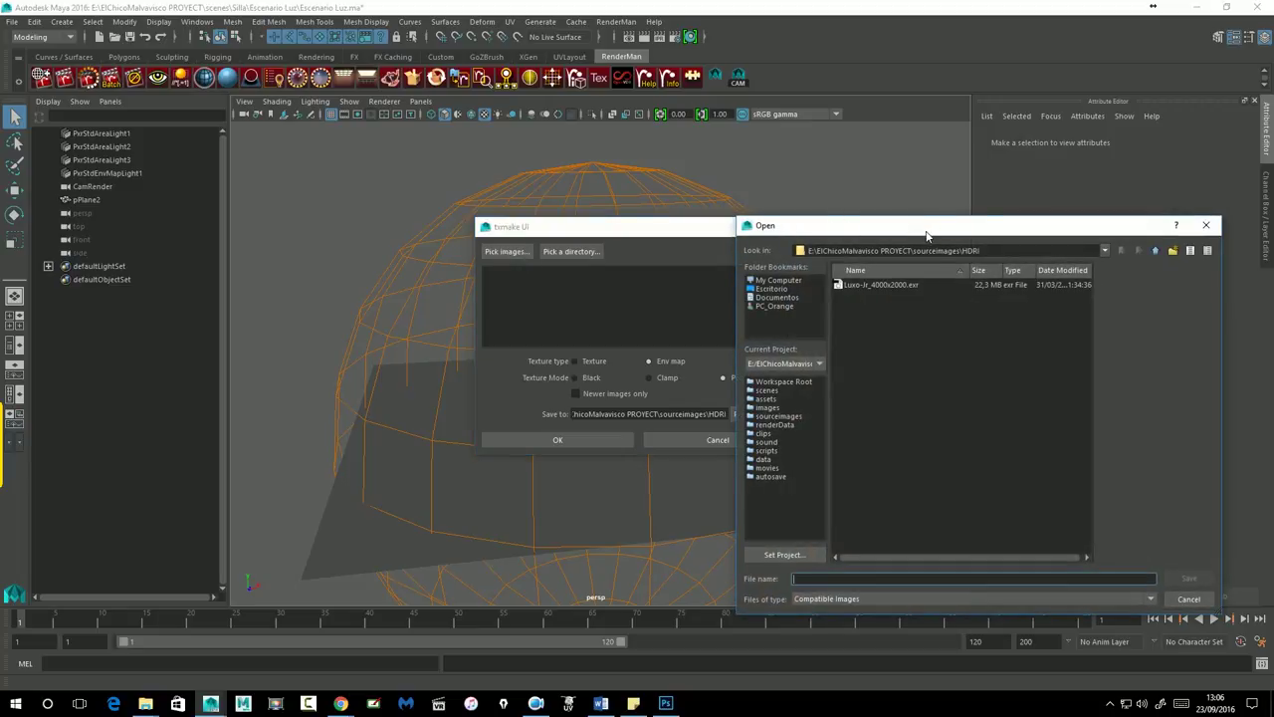
left_click_drag(925, 226, 706, 226)
left_click(631, 287)
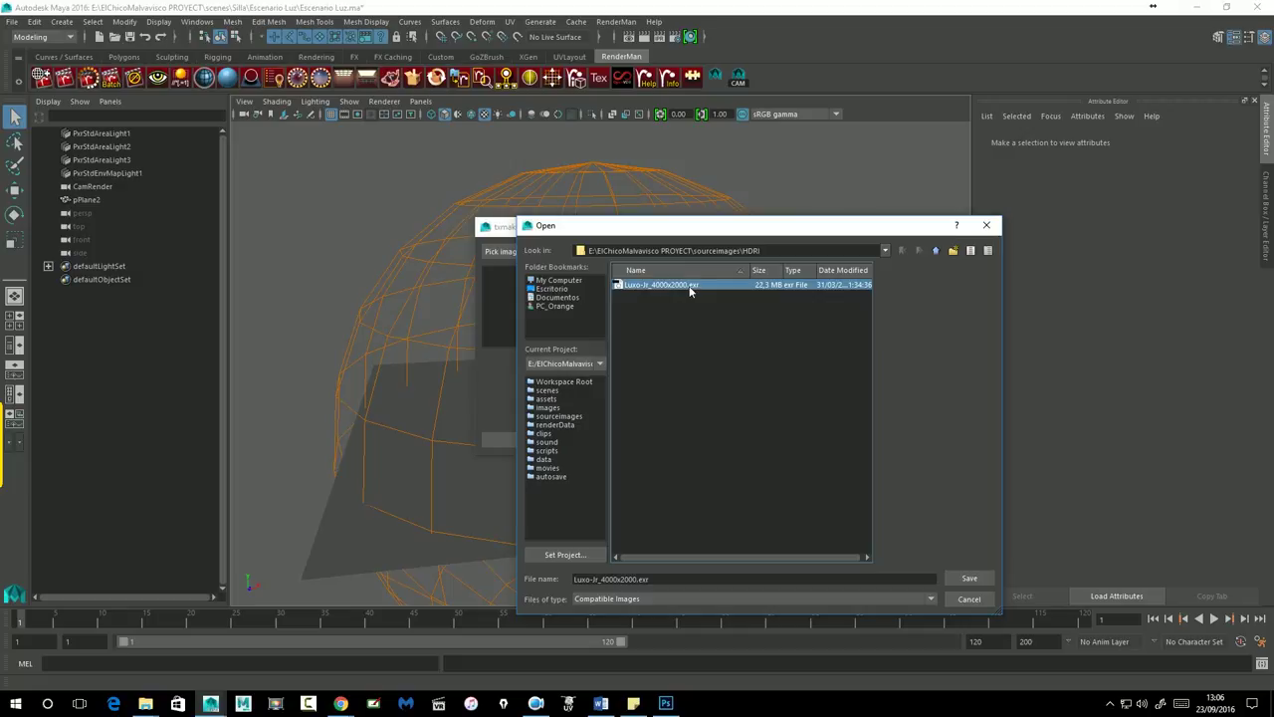
left_click(975, 578)
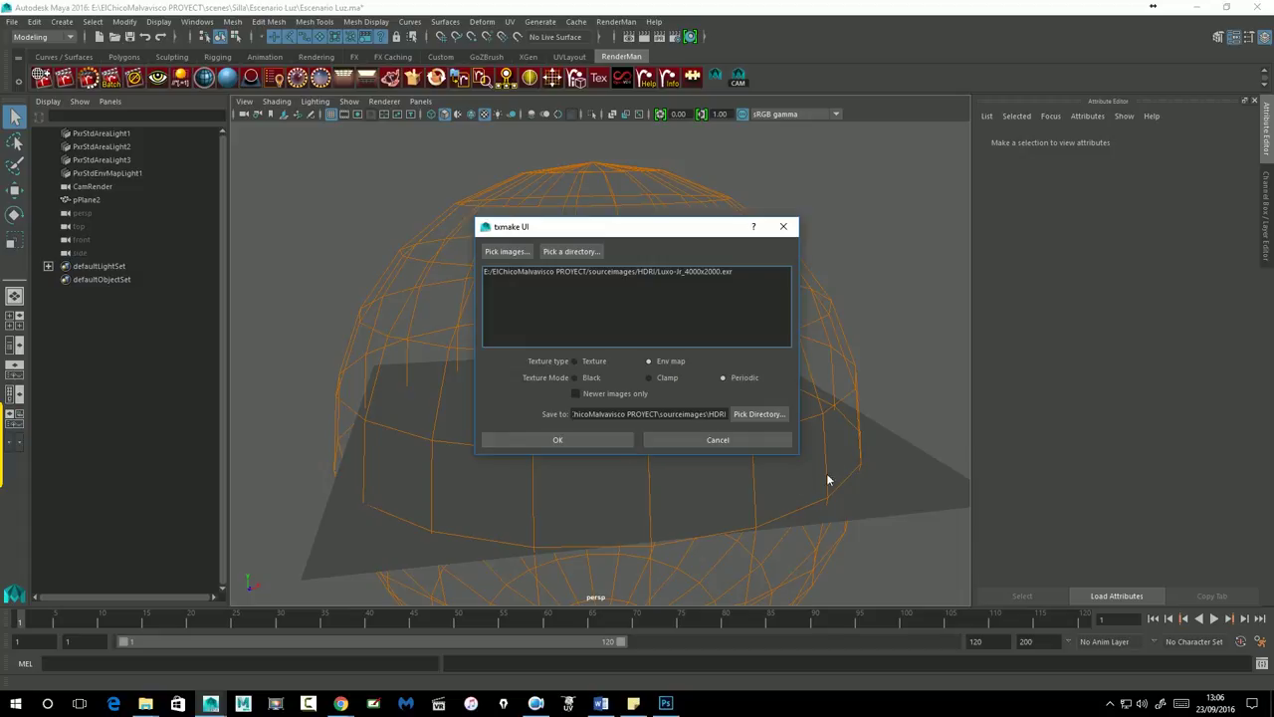
left_click(758, 416)
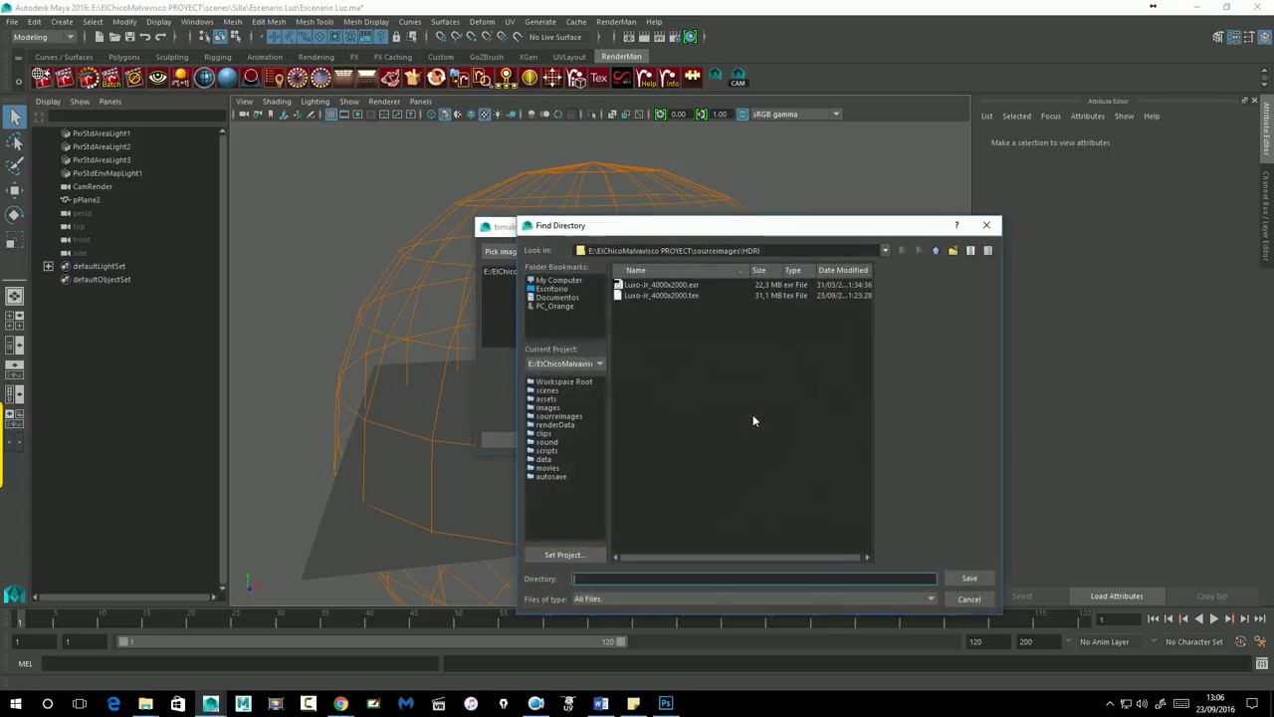
left_click(970, 581)
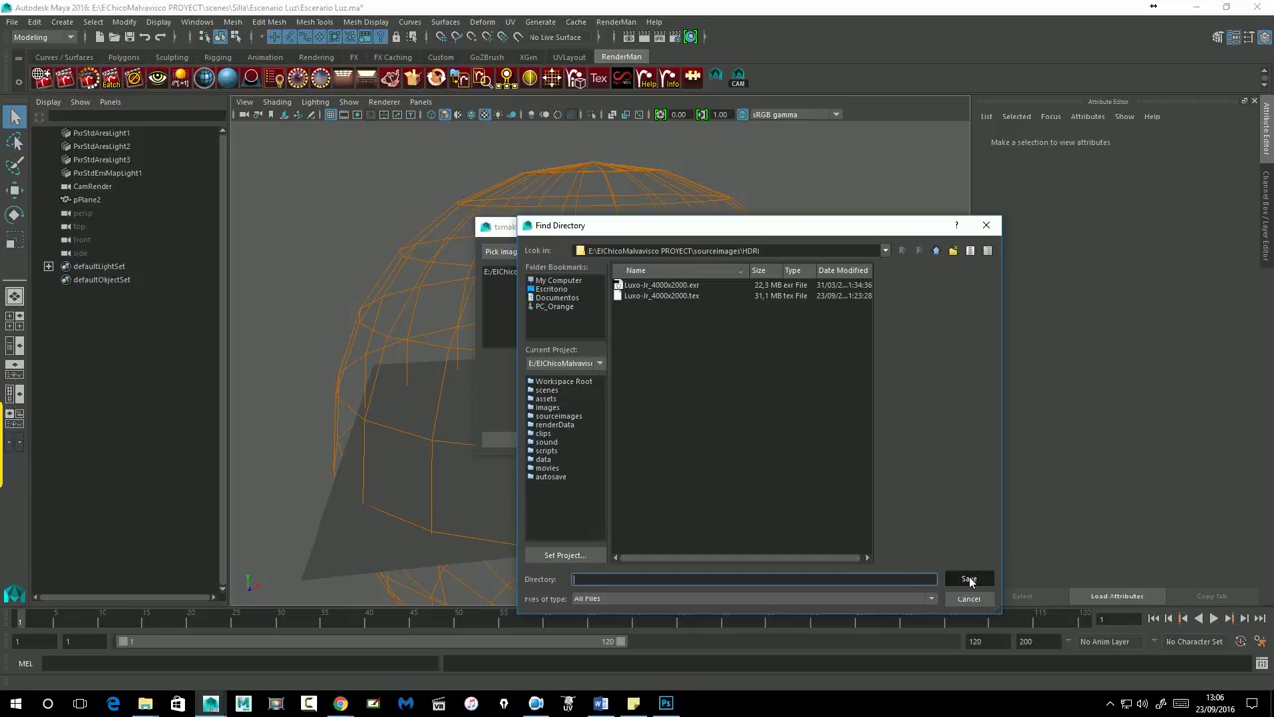
left_click(970, 580)
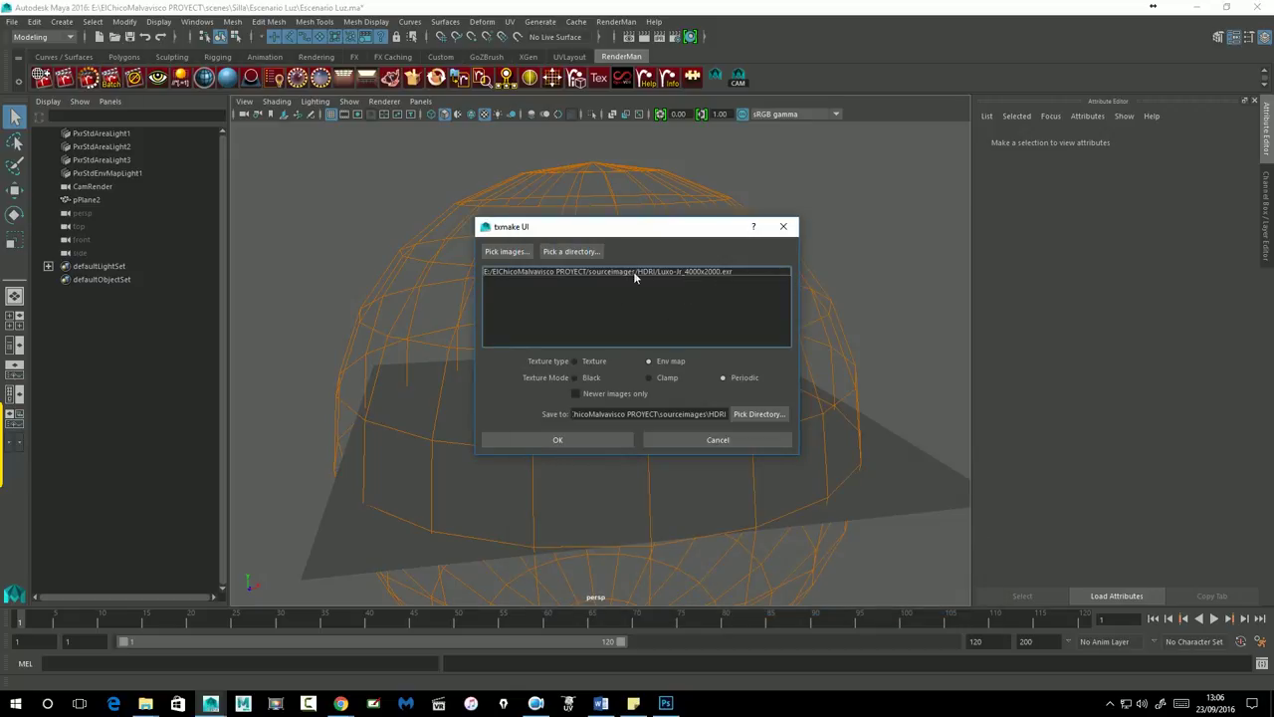
left_click(590, 440)
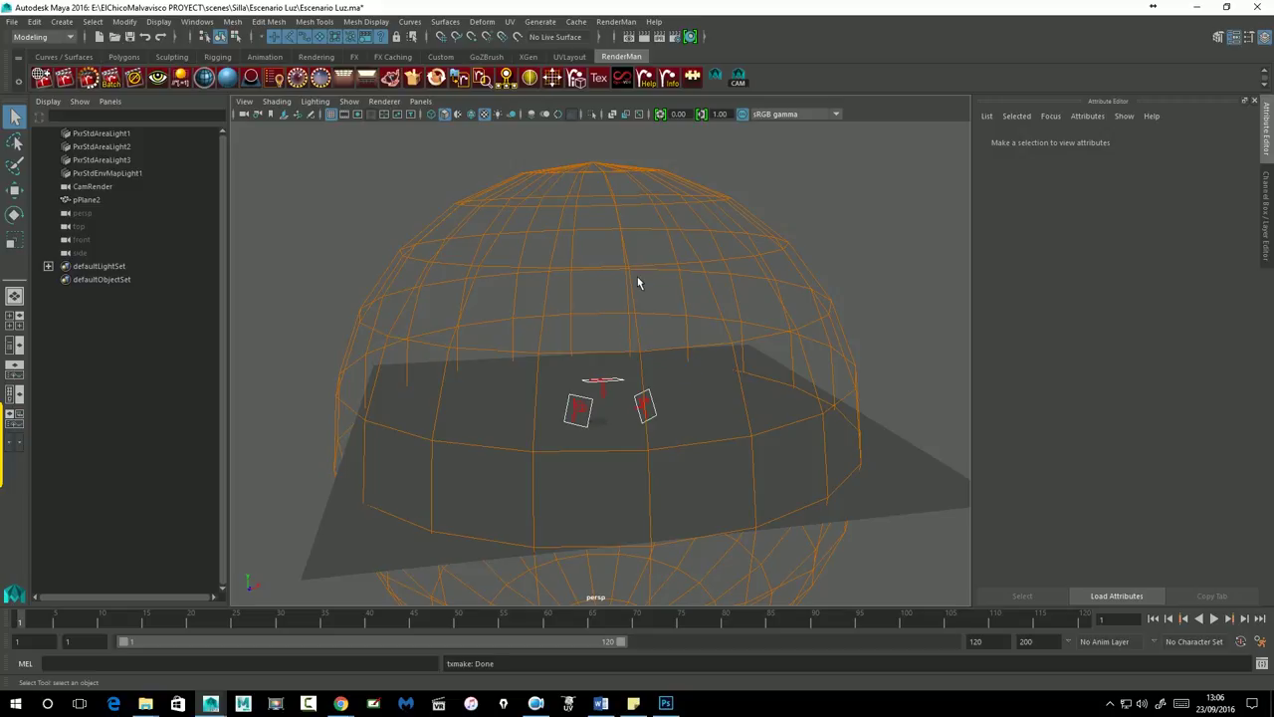
left_click(145, 703)
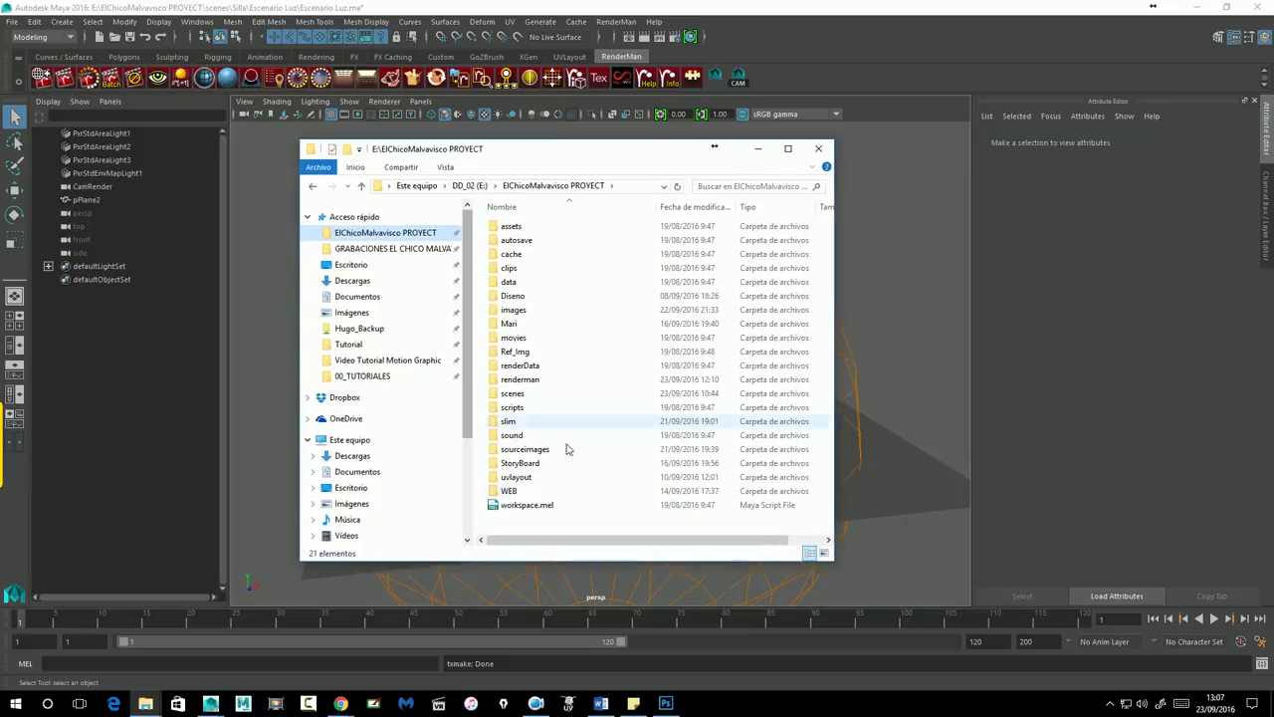
Check that sourceimages\HDRI holds Luxo-Jr_4000x2000.tex beside the .exr, then minimize Explorer.
left_click(512, 451)
double_click(513, 451)
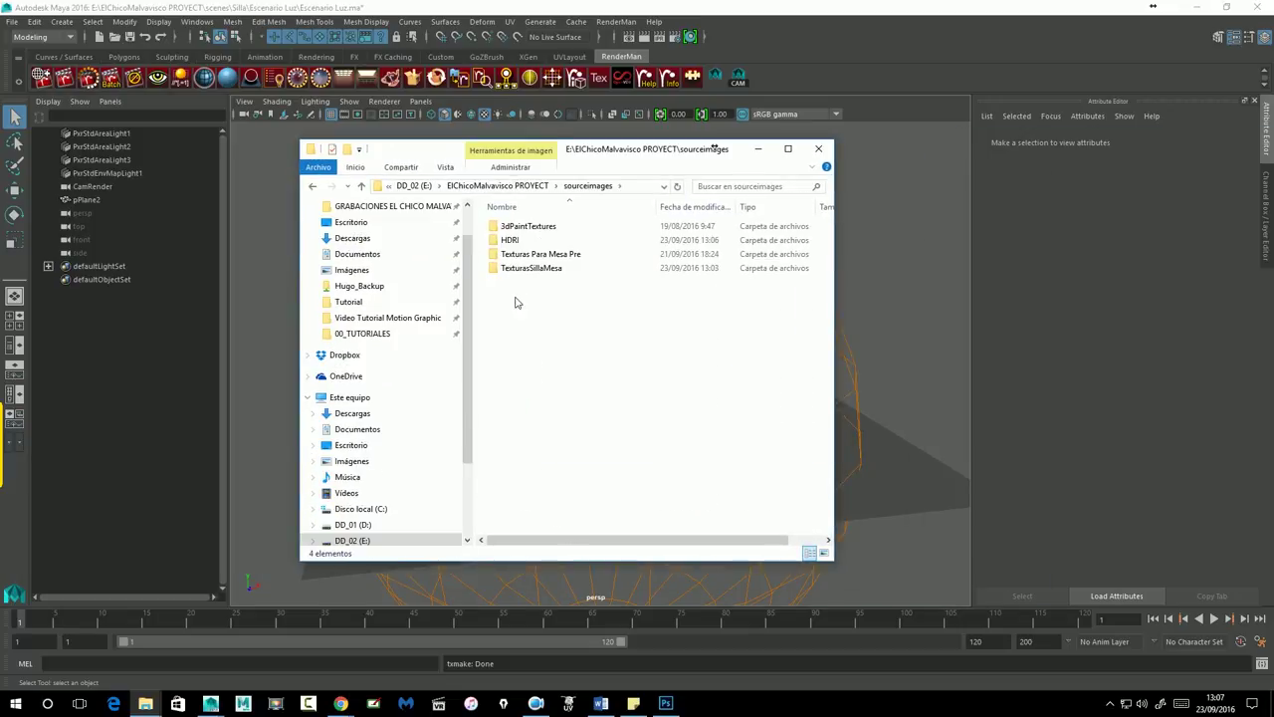
double_click(508, 248)
left_click(608, 265)
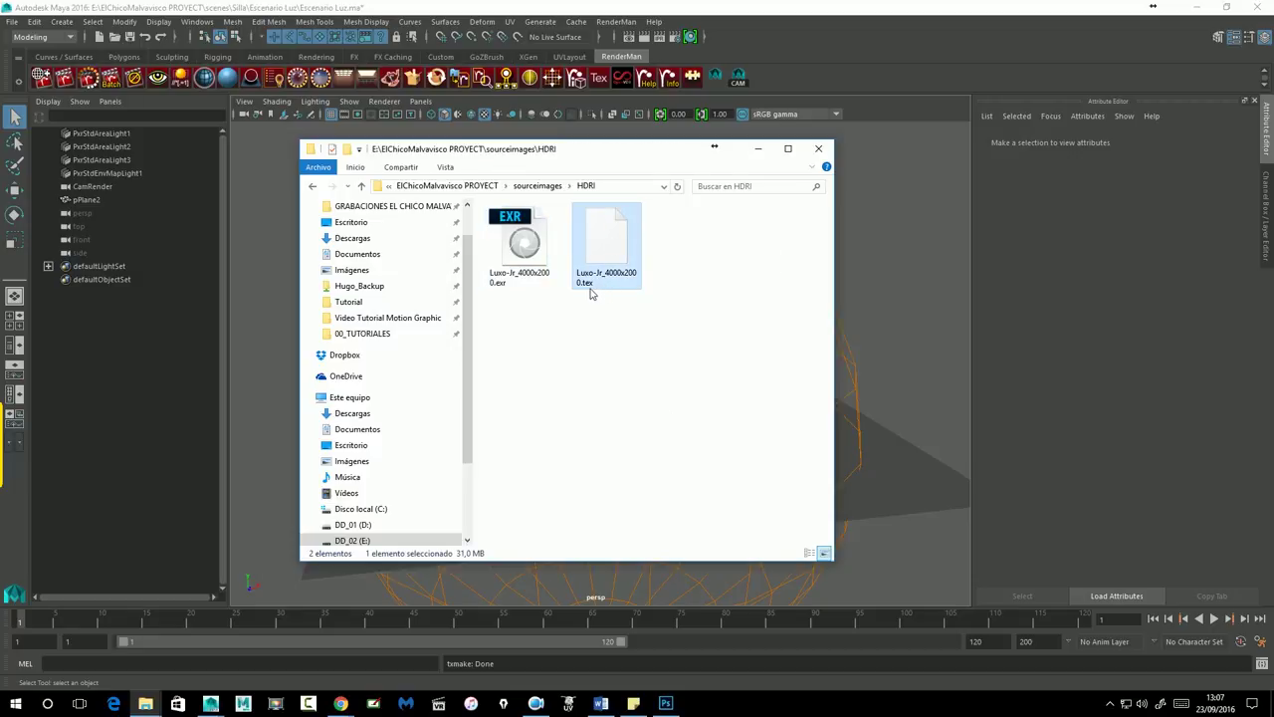
left_click(757, 152)
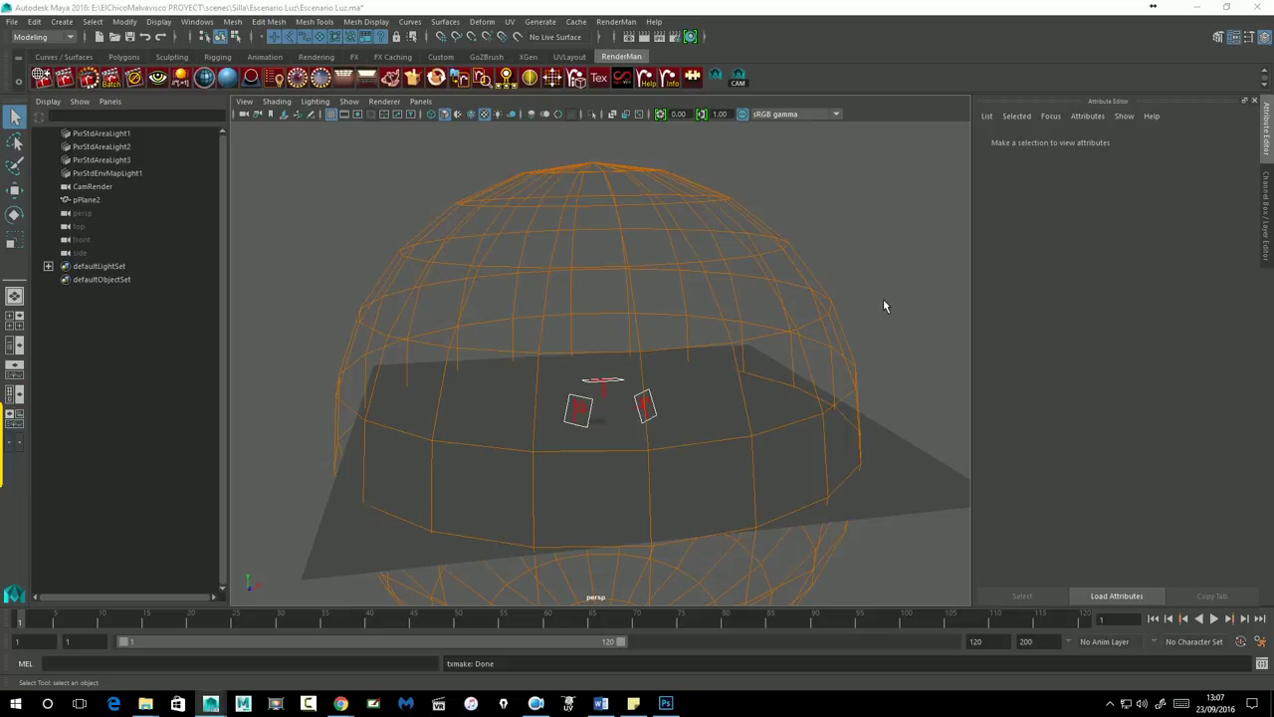
Point PxrStdEnvMapLight1's environment image to sourceimages\HDRI\Luxo-Jr_4000x2000.tex.
left_click(768, 227)
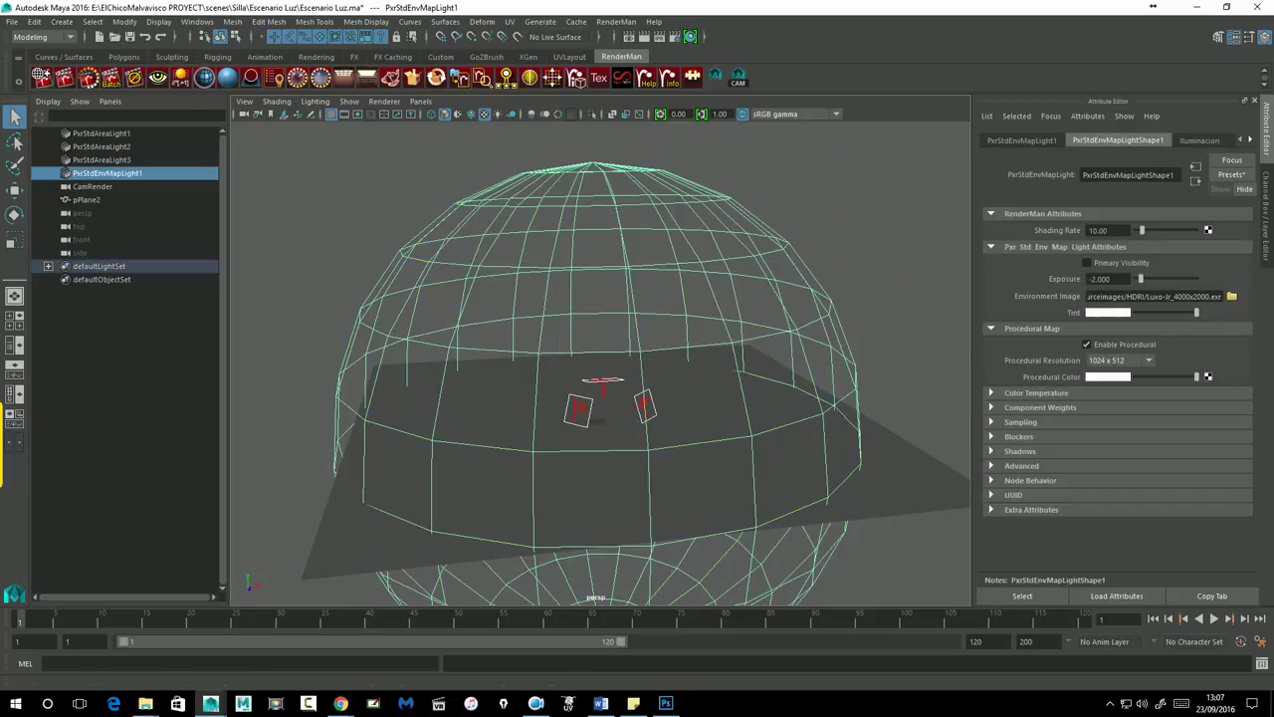
left_click(1231, 298)
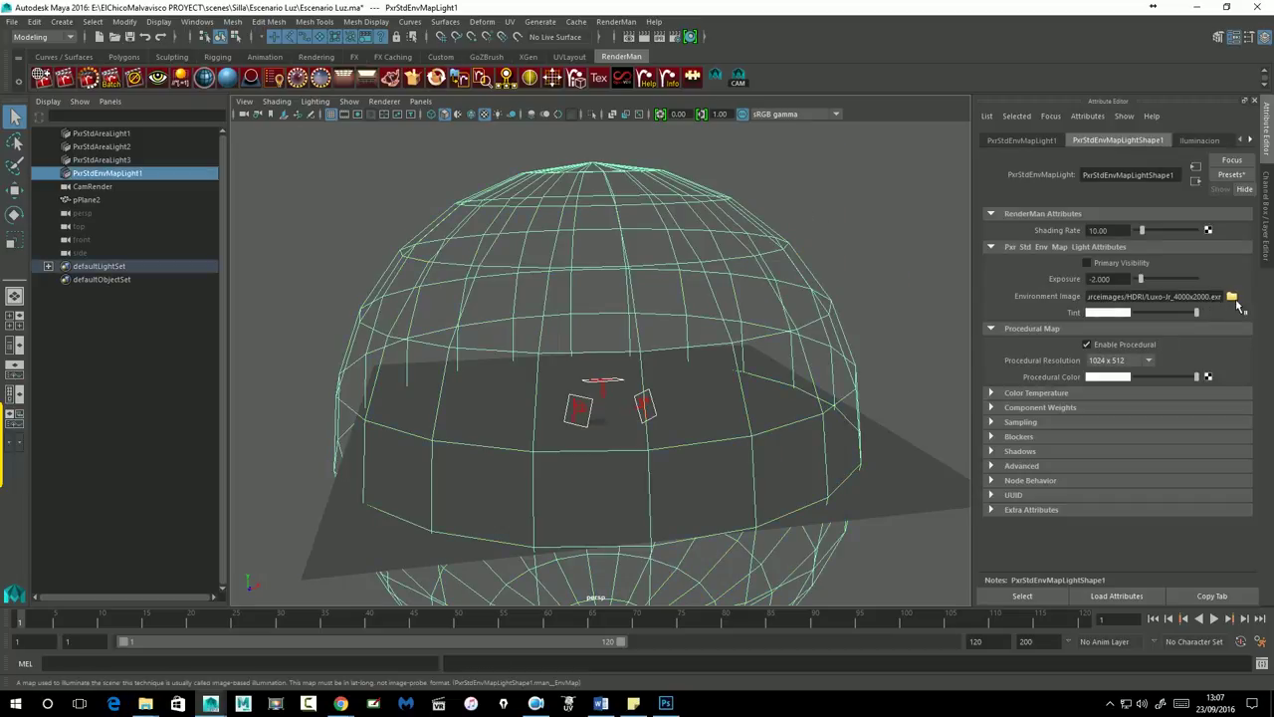
left_click(648, 456)
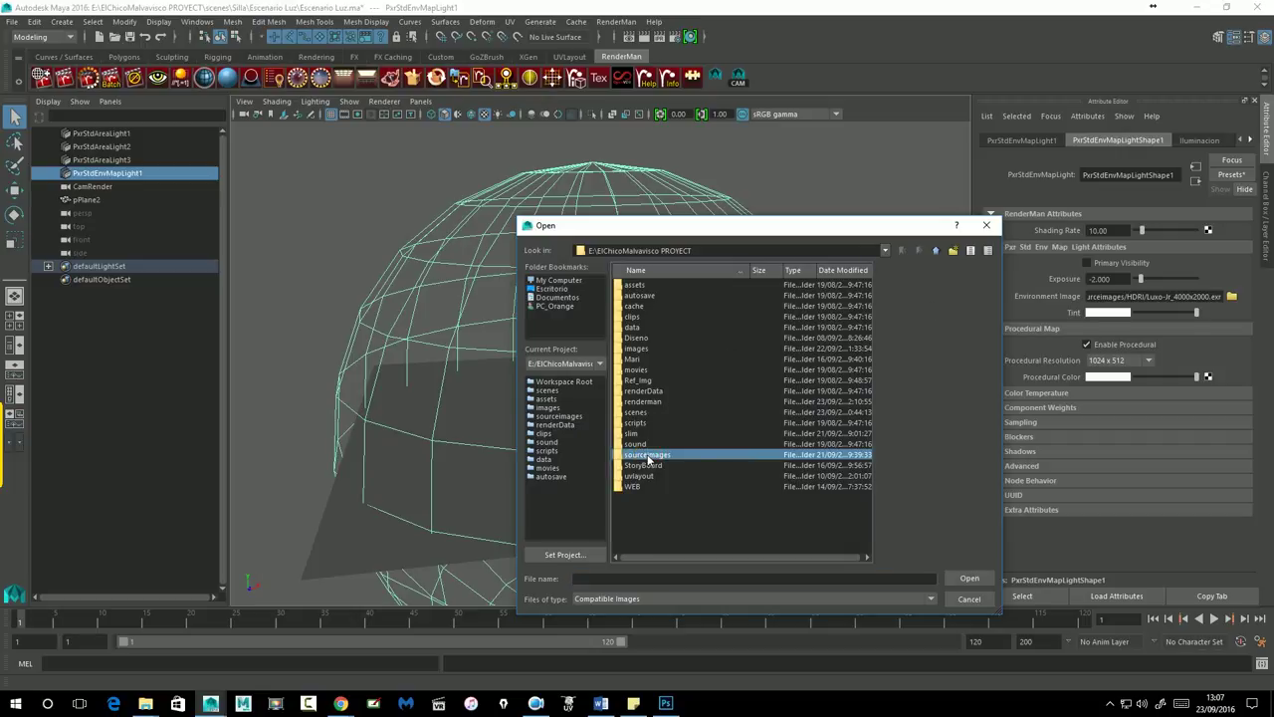
double_click(667, 456)
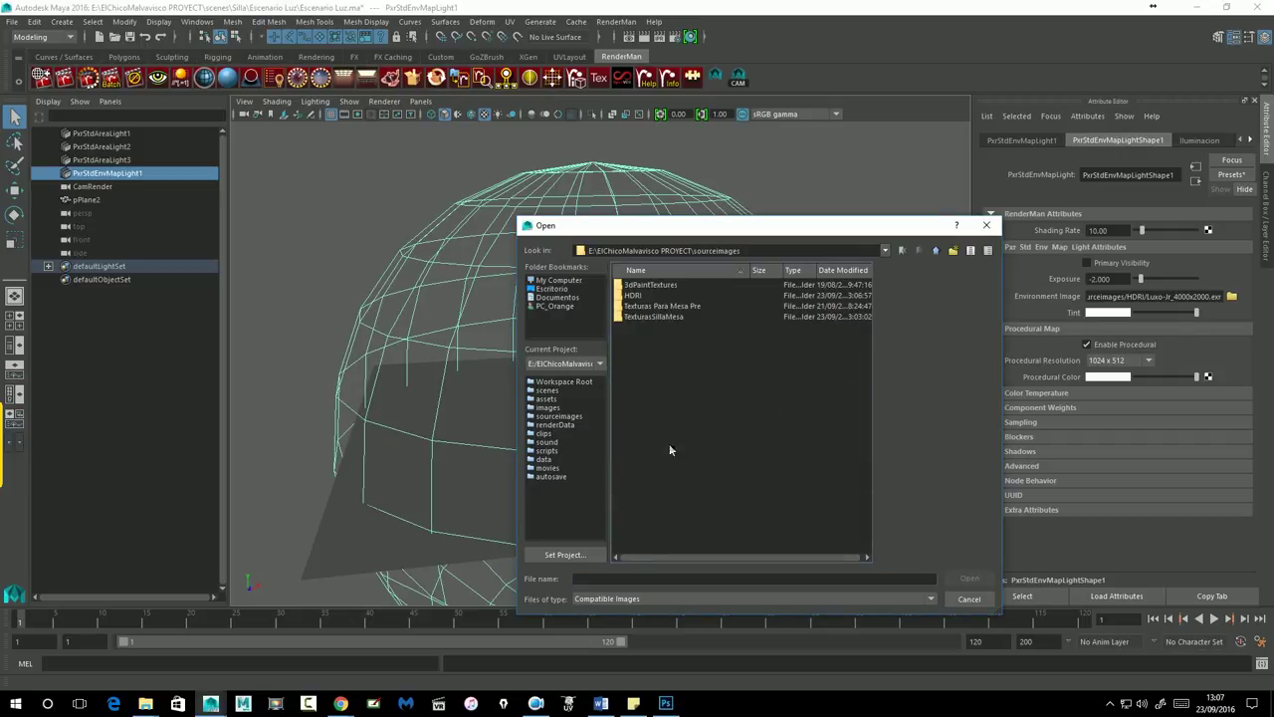
double_click(634, 295)
left_click(665, 296)
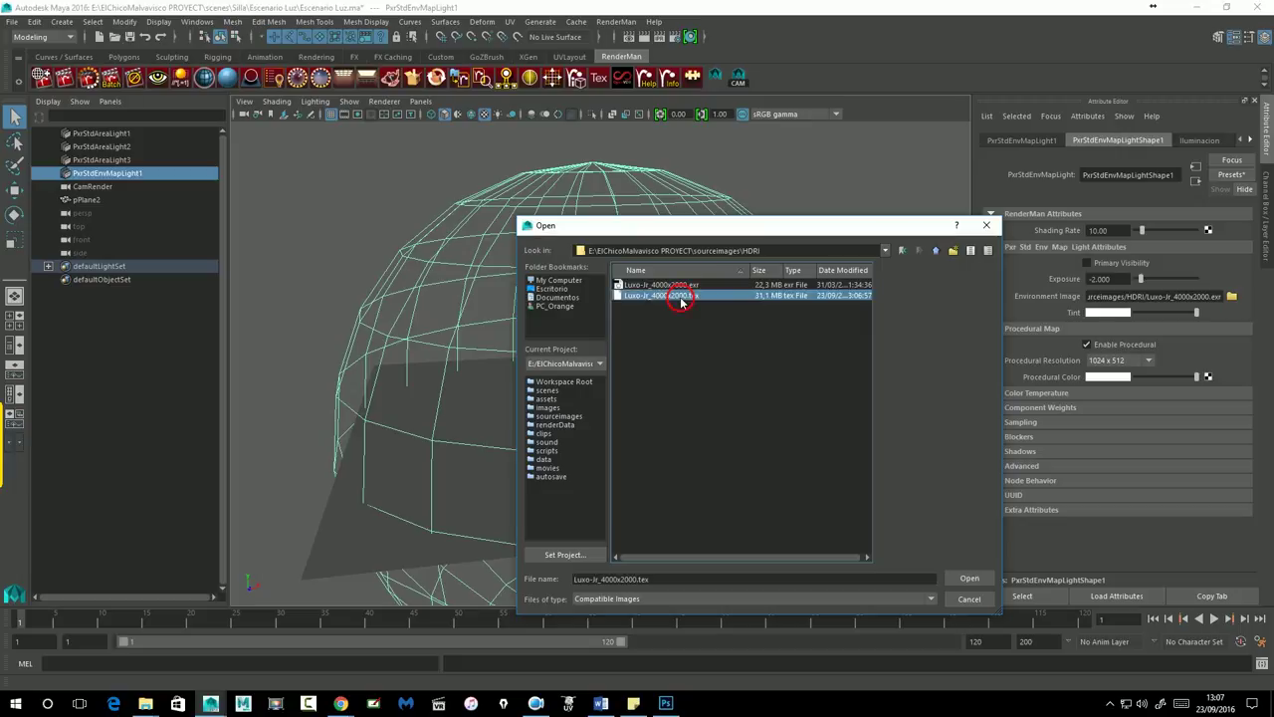
left_click(991, 582)
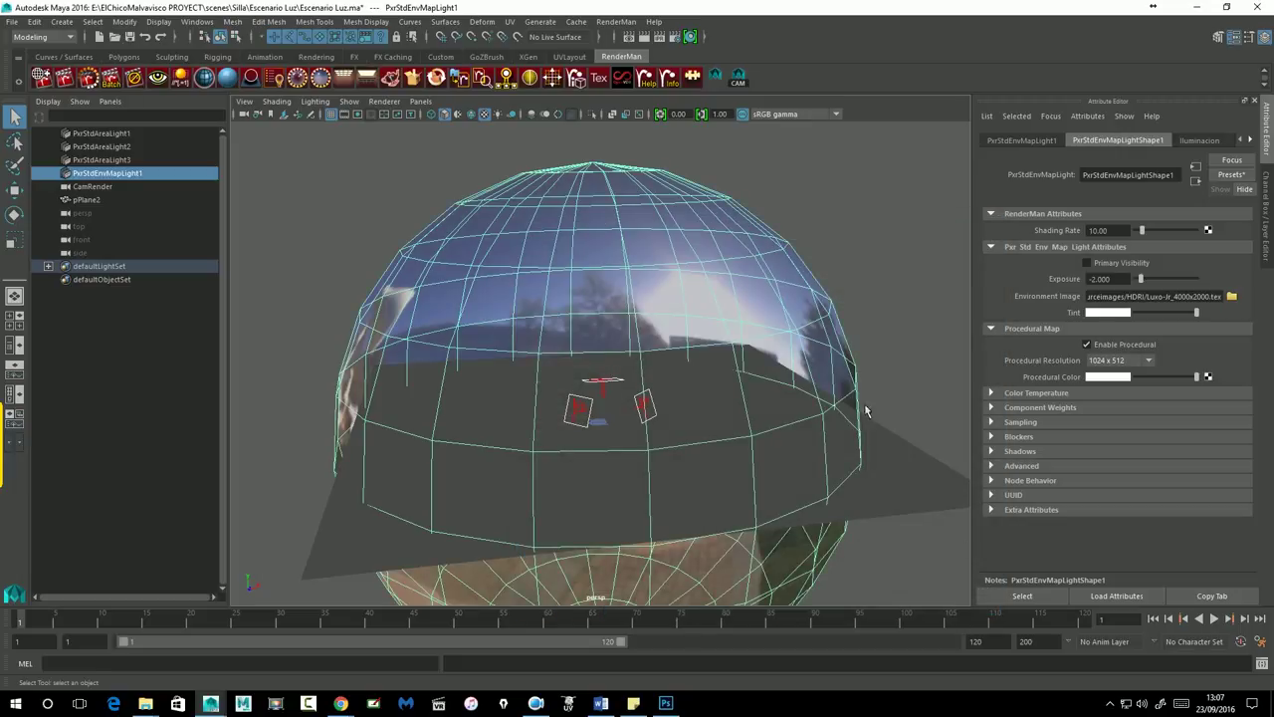
Inspect the new HDRI on the dome and save Escenario Luz.ma.
left_click_drag(685, 378, 790, 368, "alt")
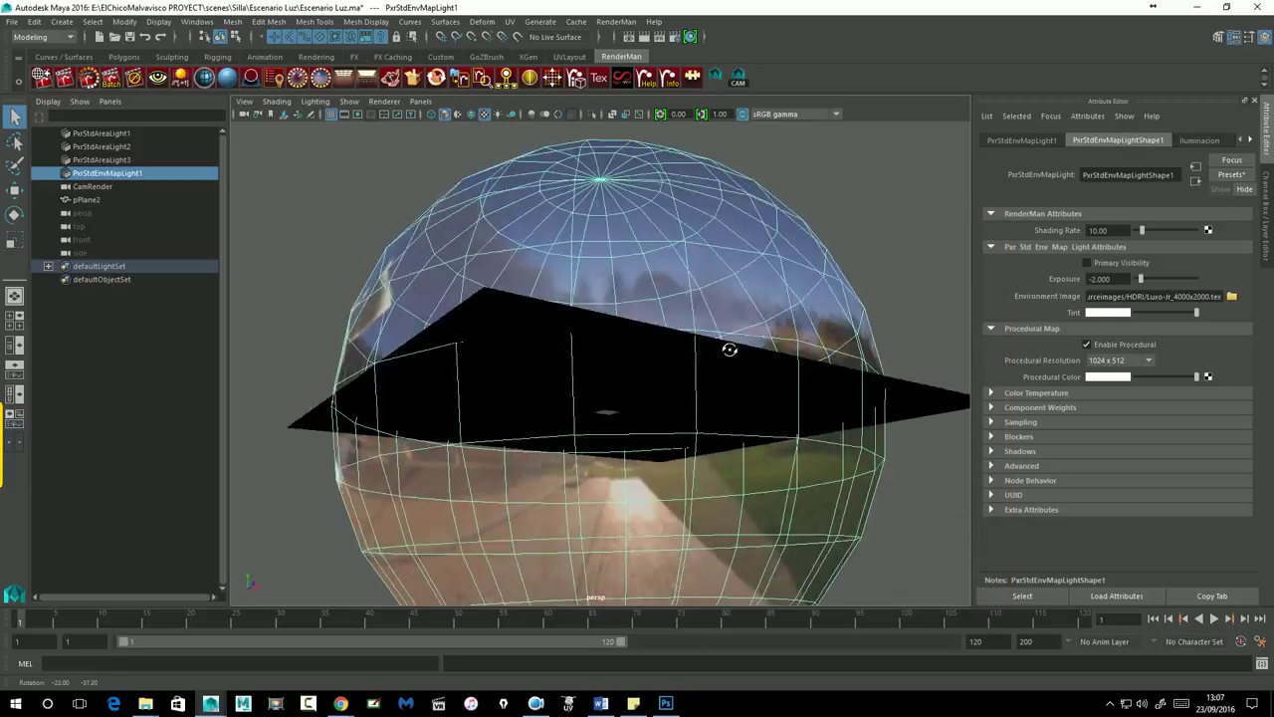
mouse_move(849, 374)
left_mouse_down("alt")
mouse_move(738, 306)
mouse_move(705, 321)
left_mouse_up("alt")
scroll(706, 322, "up", 3)
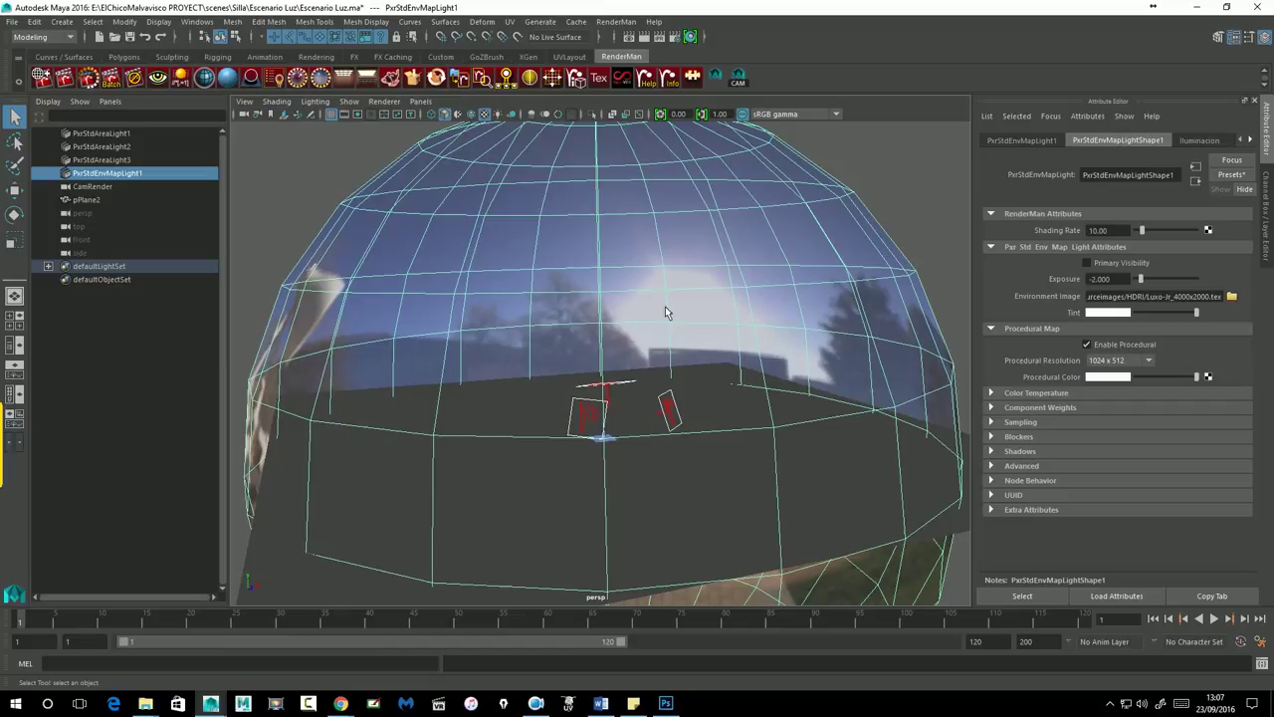
mouse_move(693, 331)
left_mouse_down("alt")
mouse_move(651, 346)
mouse_move(737, 329)
mouse_move(686, 407)
mouse_move(667, 329)
left_mouse_up("alt")
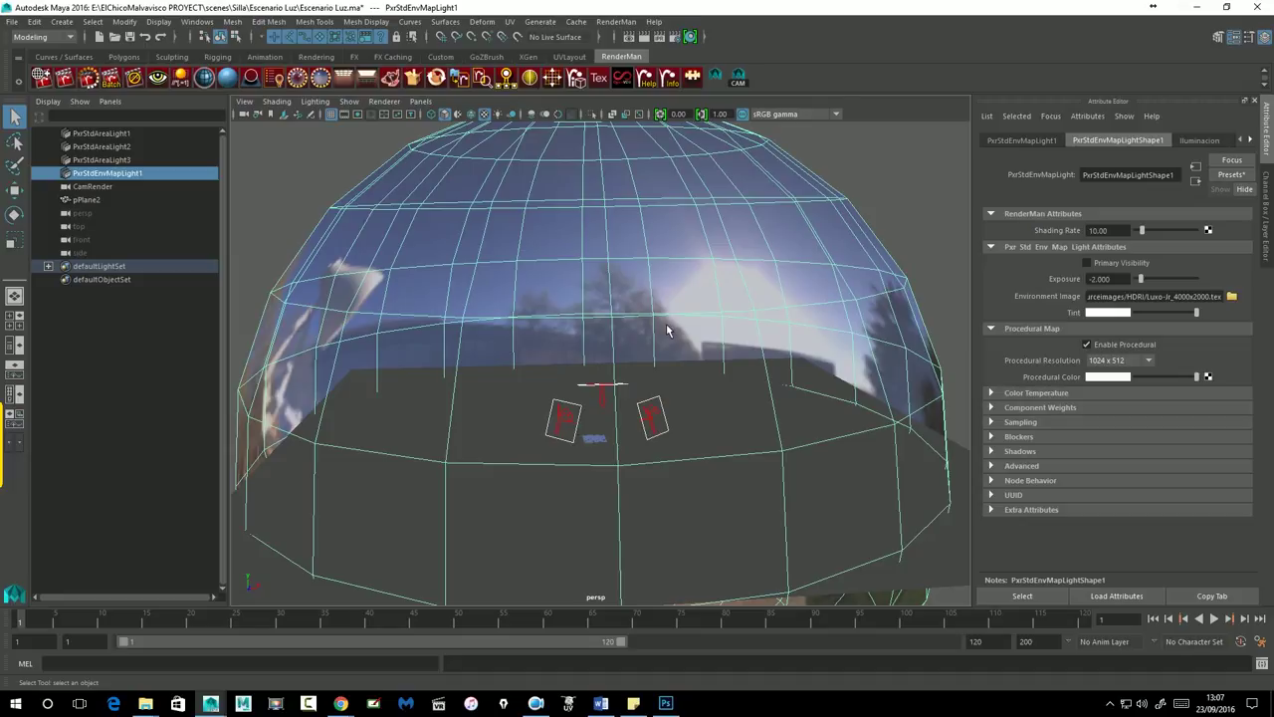
left_click(139, 44)
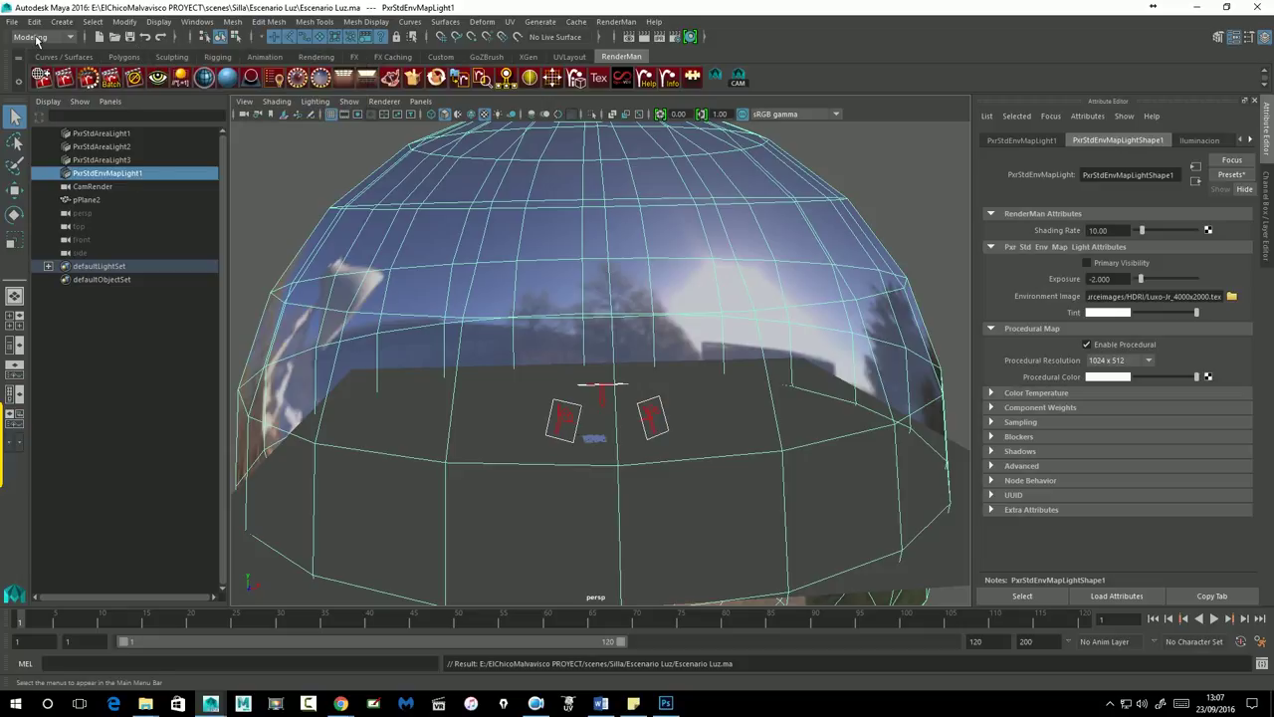
Group the four lights and name the group LucesEscena.
left_click(94, 137, "shift")
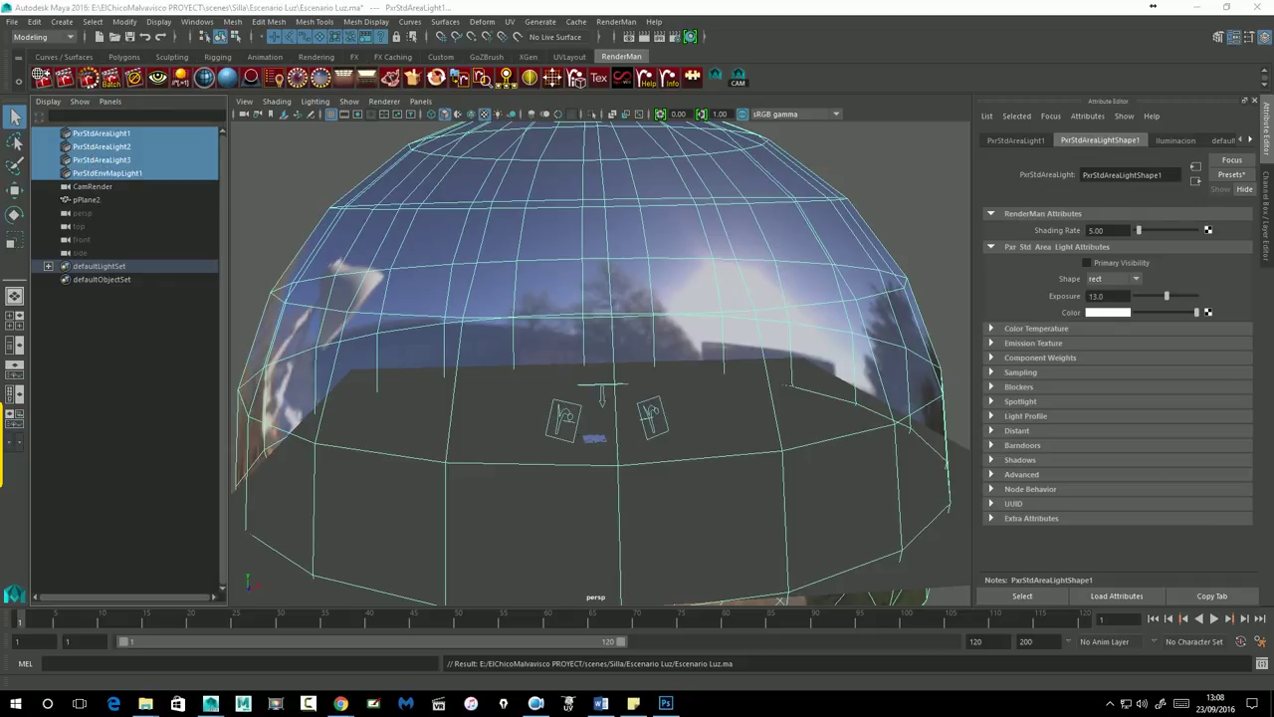
left_click(1267, 256)
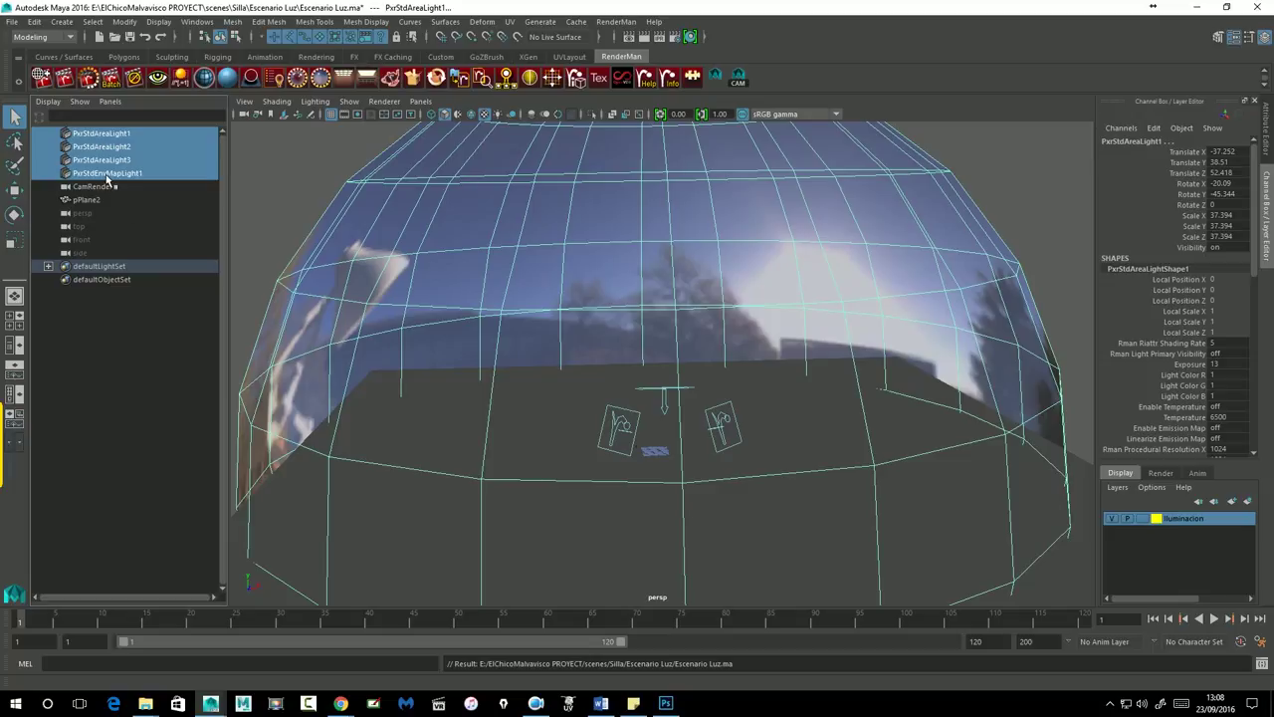
key("ctrl+g")
double_click(87, 217)
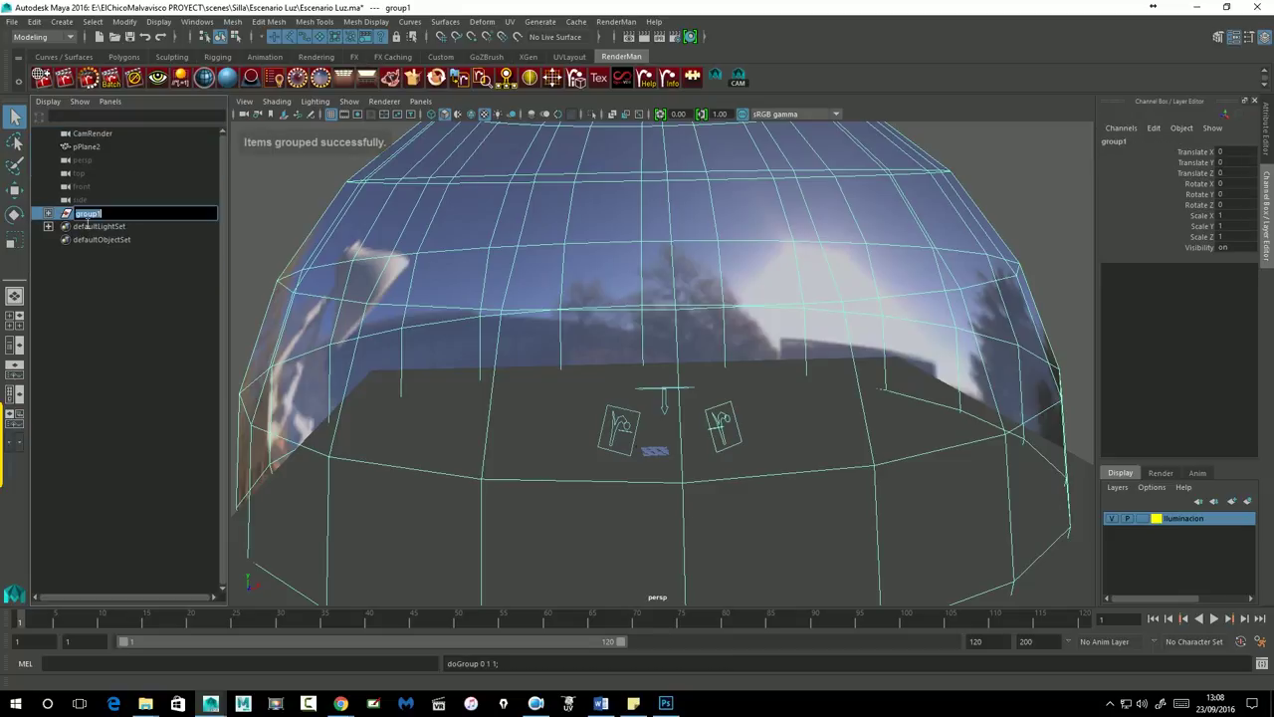
type("LucesEscena")
key("Return")
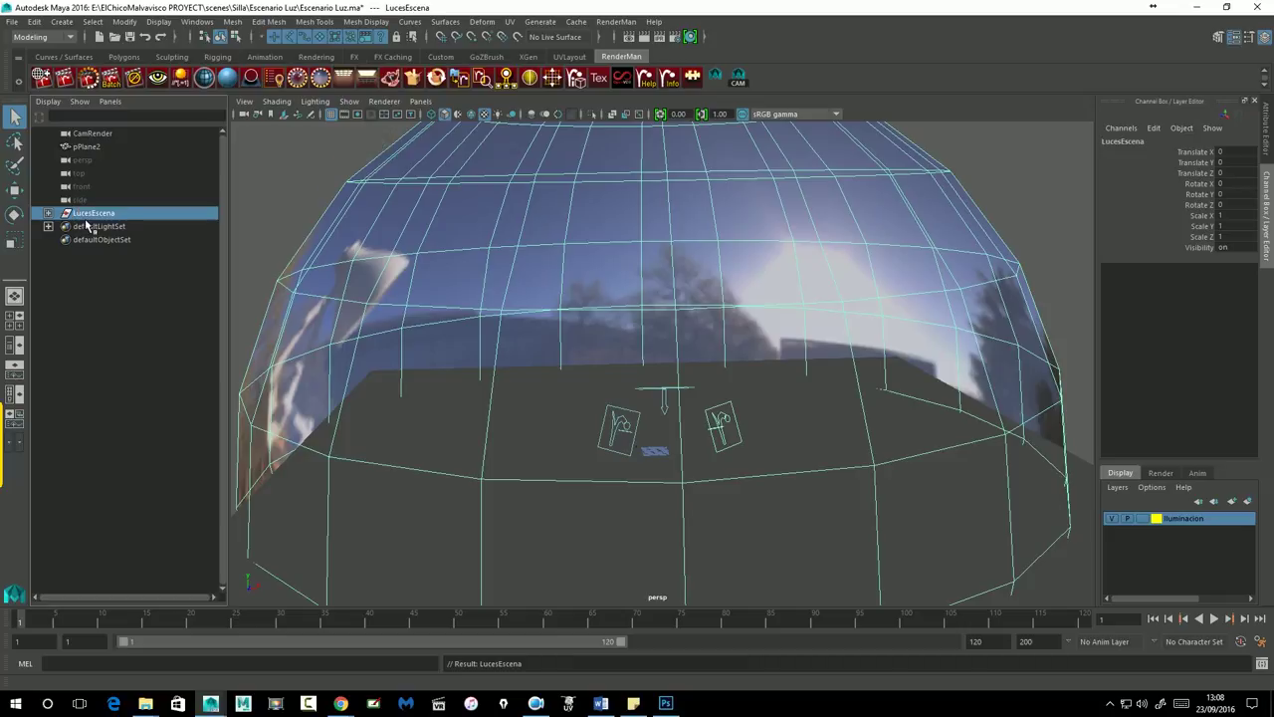
Nest pPlane2 under LucesEscena and rename it Suelo.
left_click(86, 147)
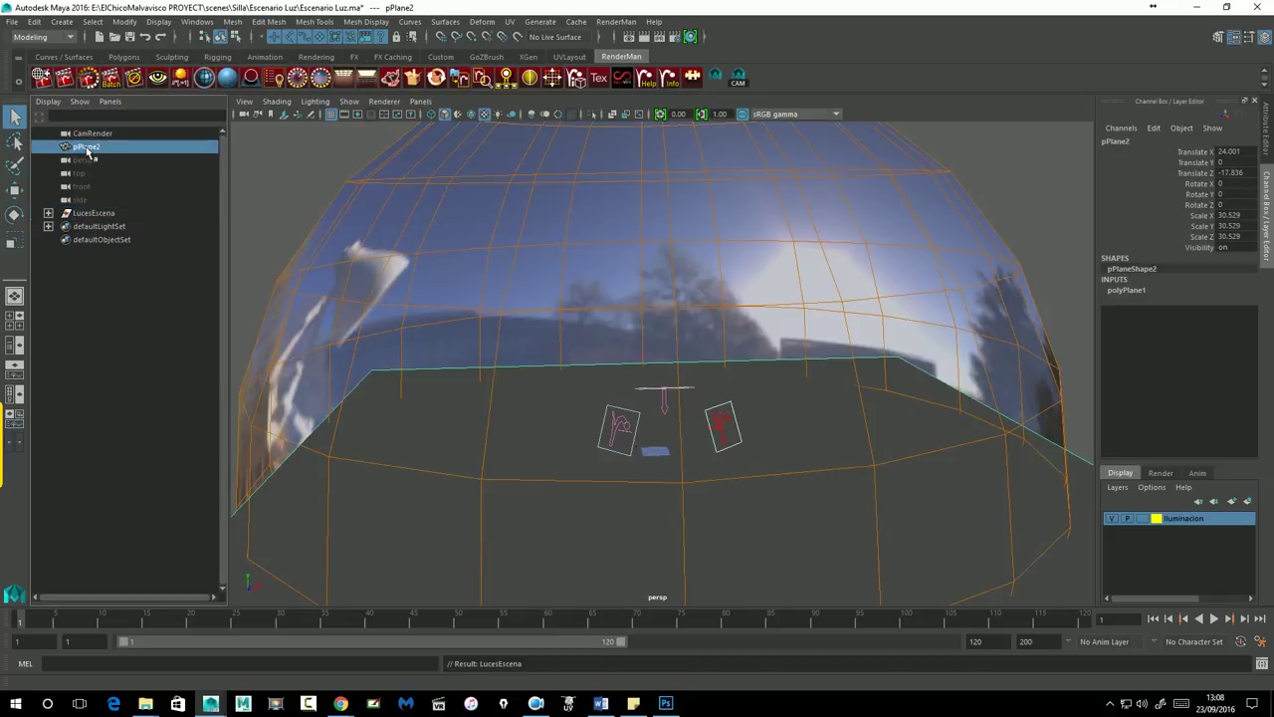
middle_click_drag(68, 220, 96, 204)
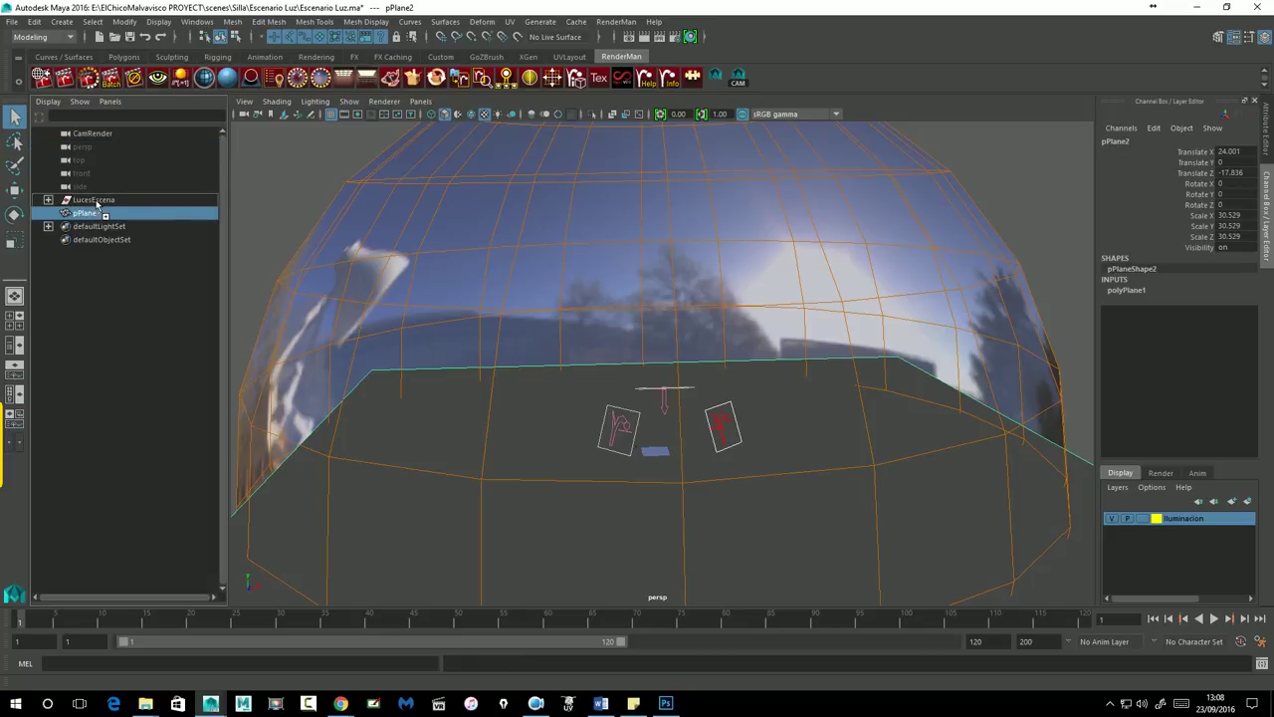
double_click(95, 214)
type("s")
key("Return")
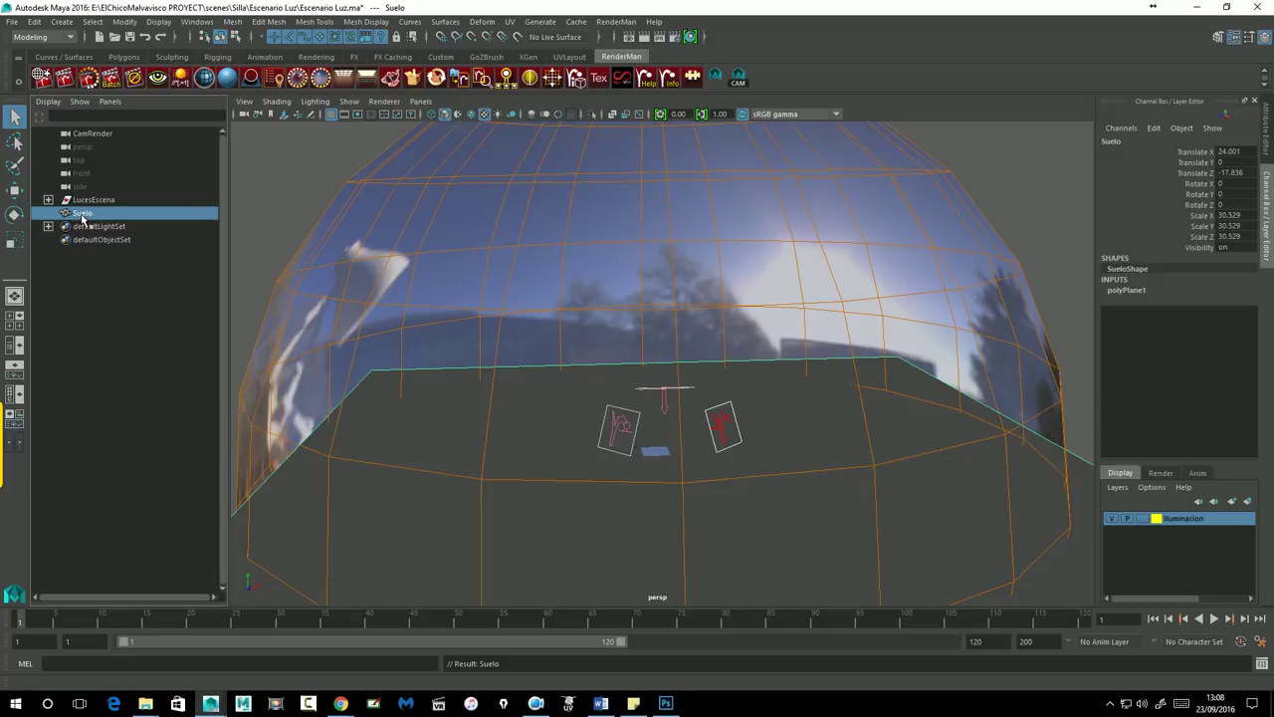
Add Suelo to the Iluminacion layer, verify via visibility toggles, and save.
left_click(1119, 523)
left_click(1119, 524)
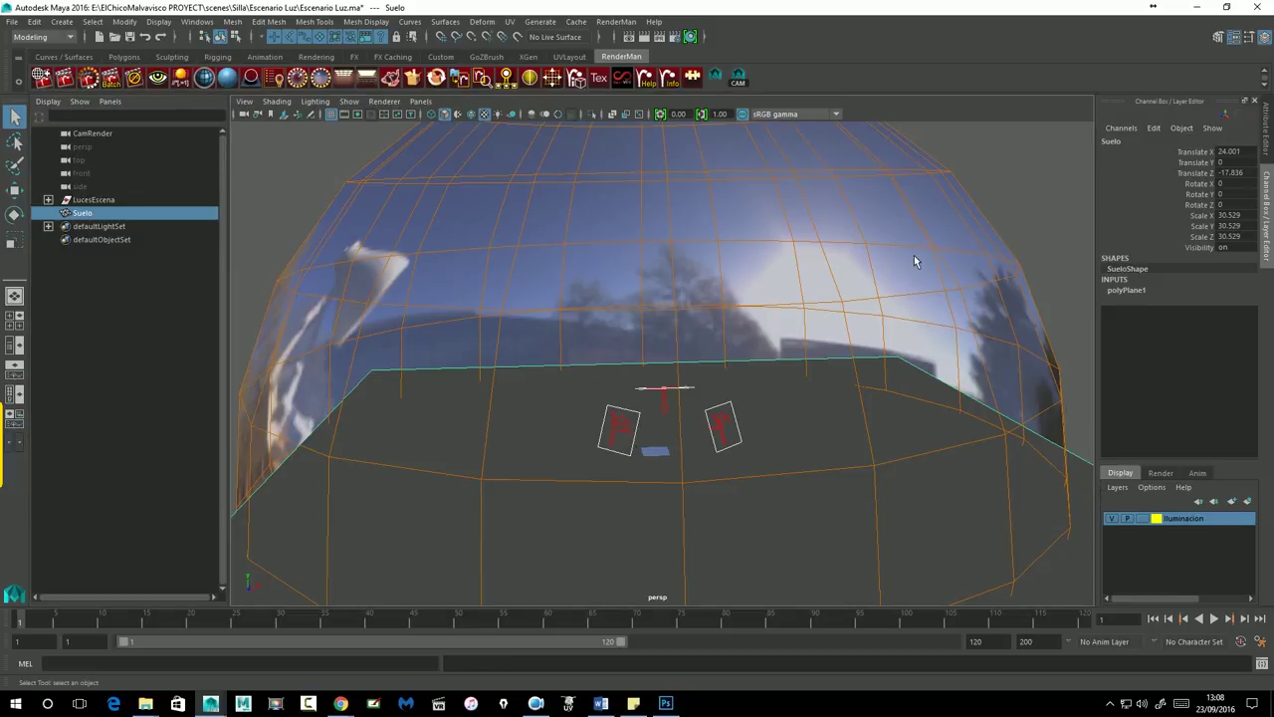
right_click(1183, 536)
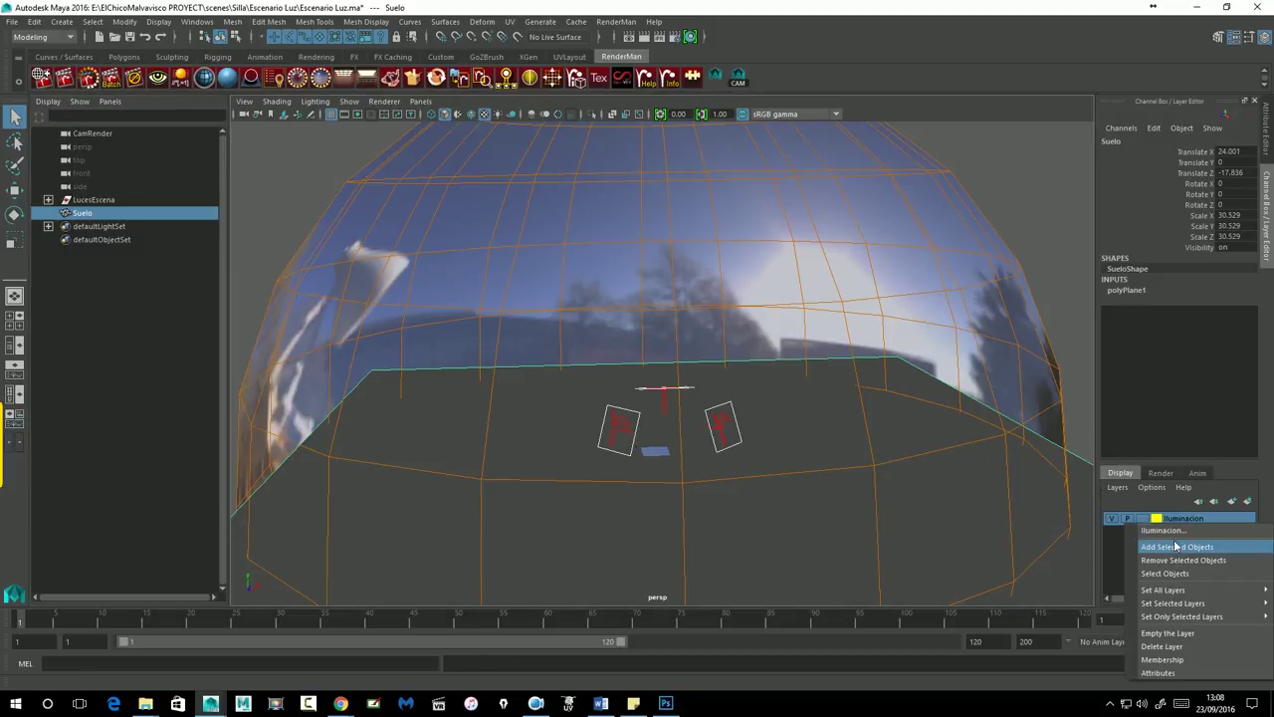
left_click(1171, 547)
left_click(1121, 521)
left_click(1121, 520)
left_click(1121, 520)
left_click(1121, 520)
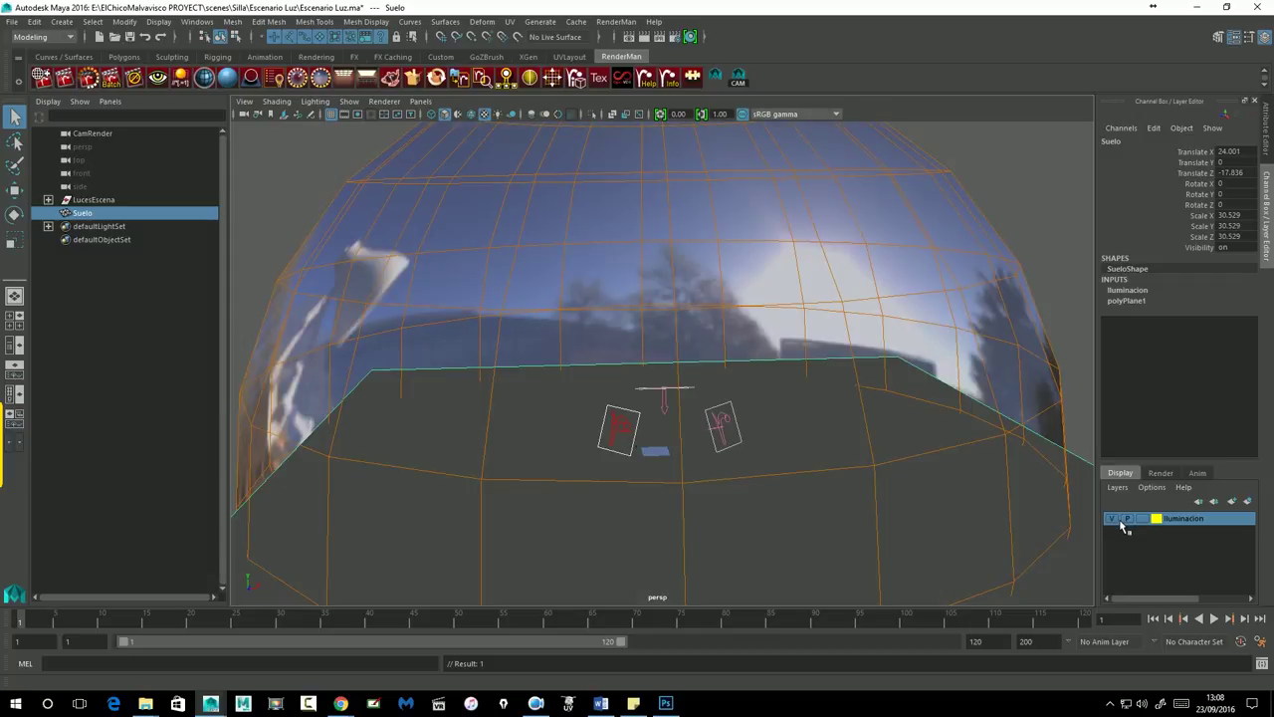
left_click(143, 41)
Start a new scene, then open scenes\Silla\SillaMesa_UV_Texturizado.ma.
left_click(12, 21)
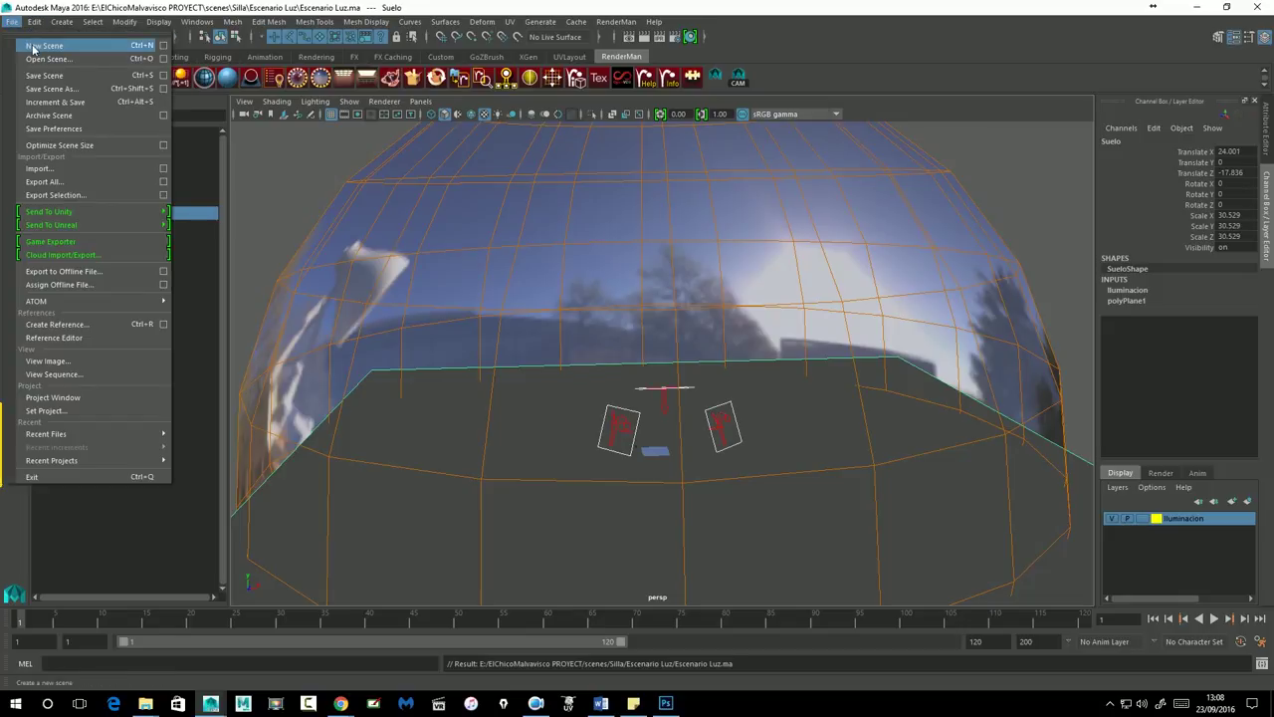
left_click(32, 47)
left_click(12, 21)
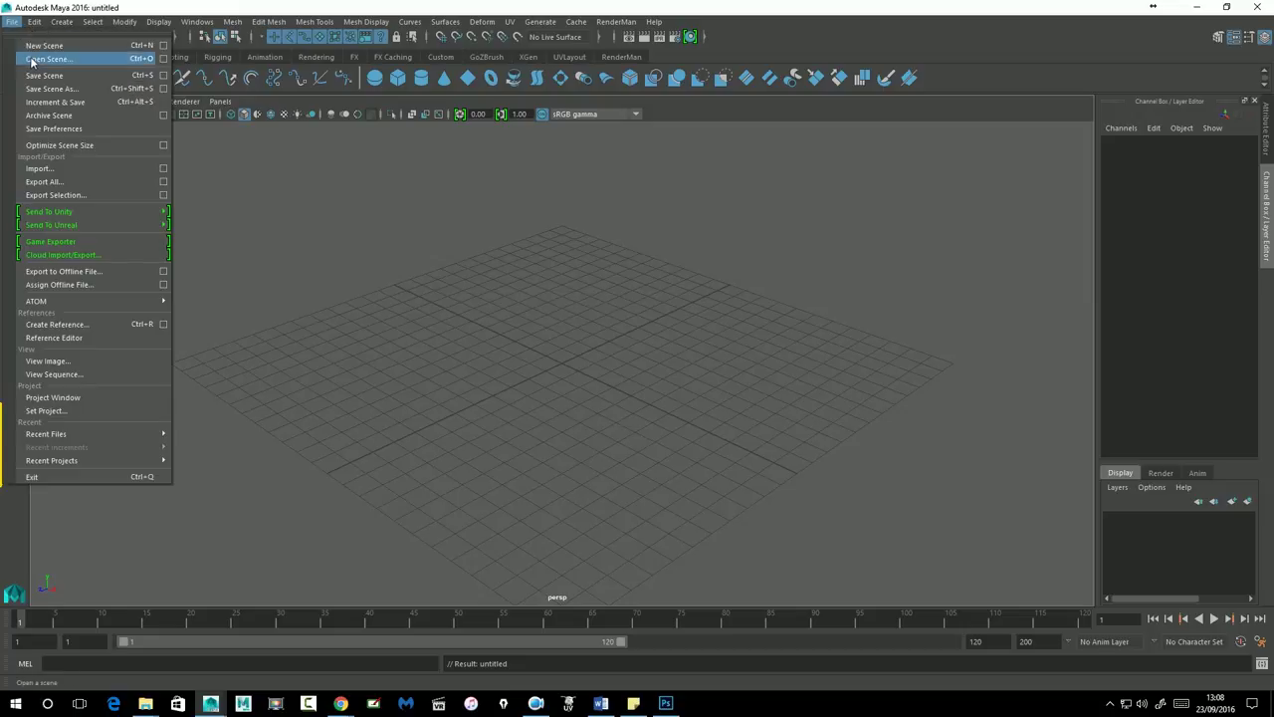
left_click(33, 60)
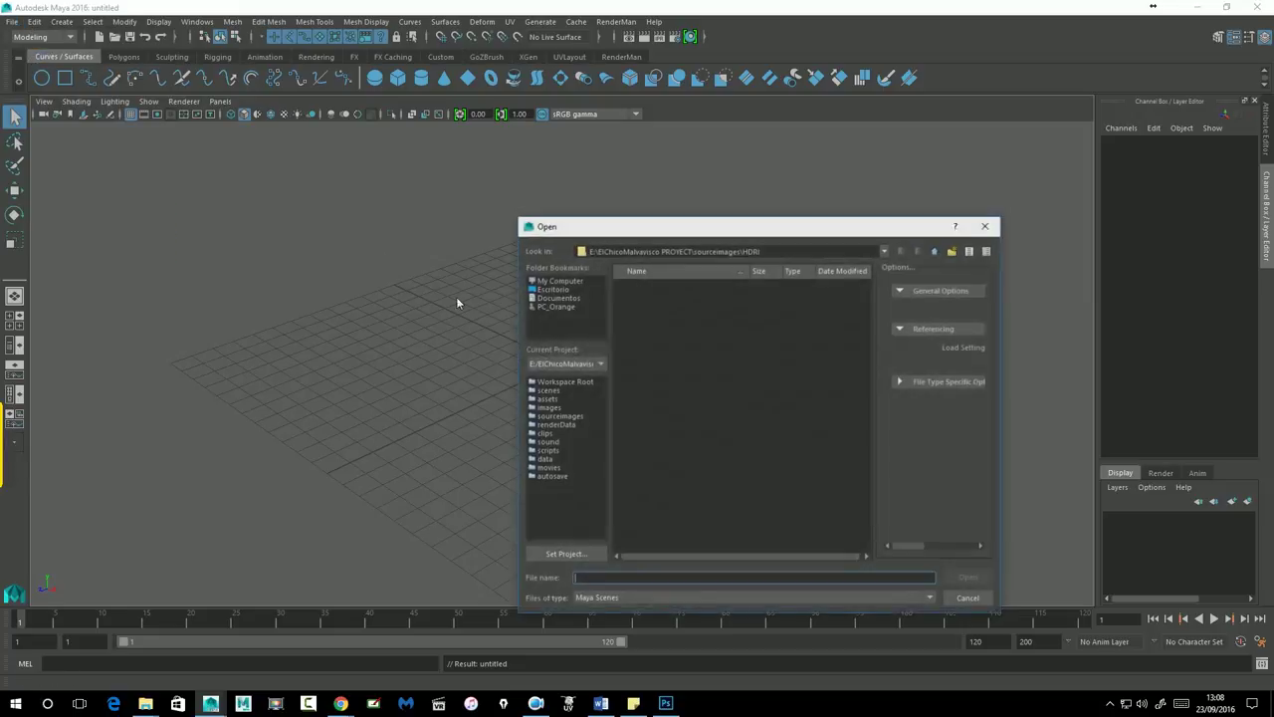
left_click(935, 251)
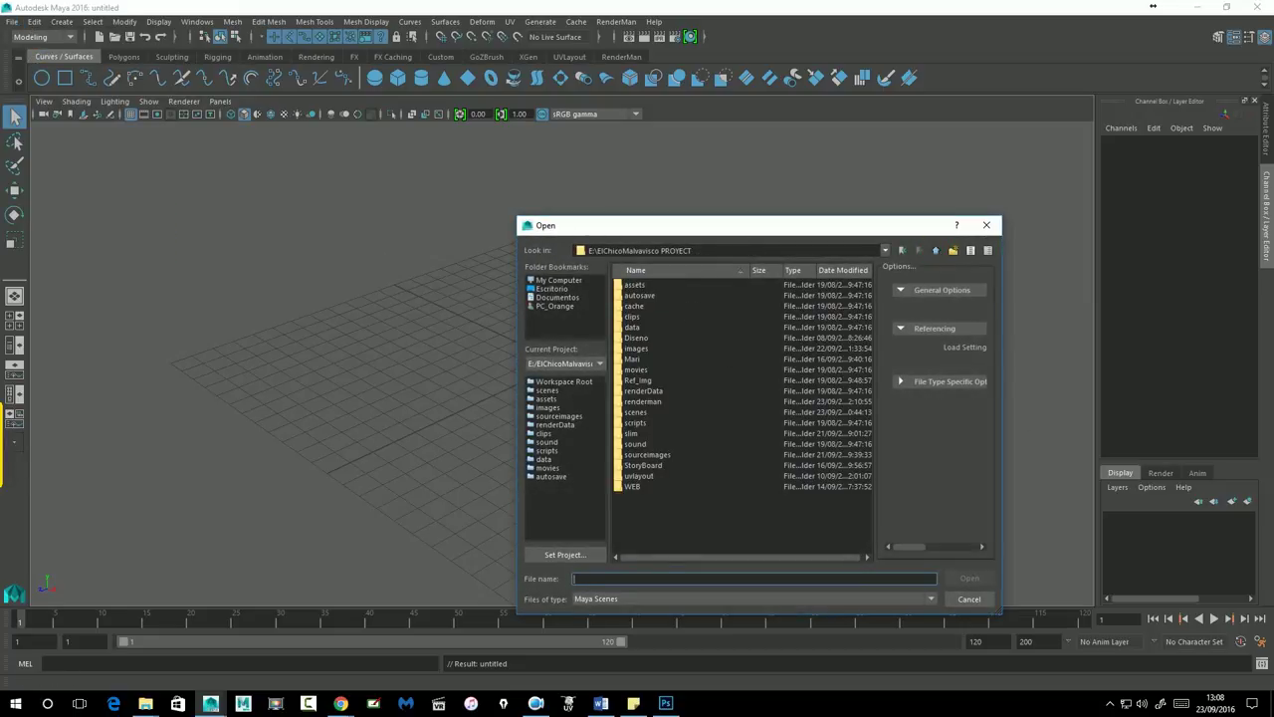
double_click(645, 413)
double_click(633, 295)
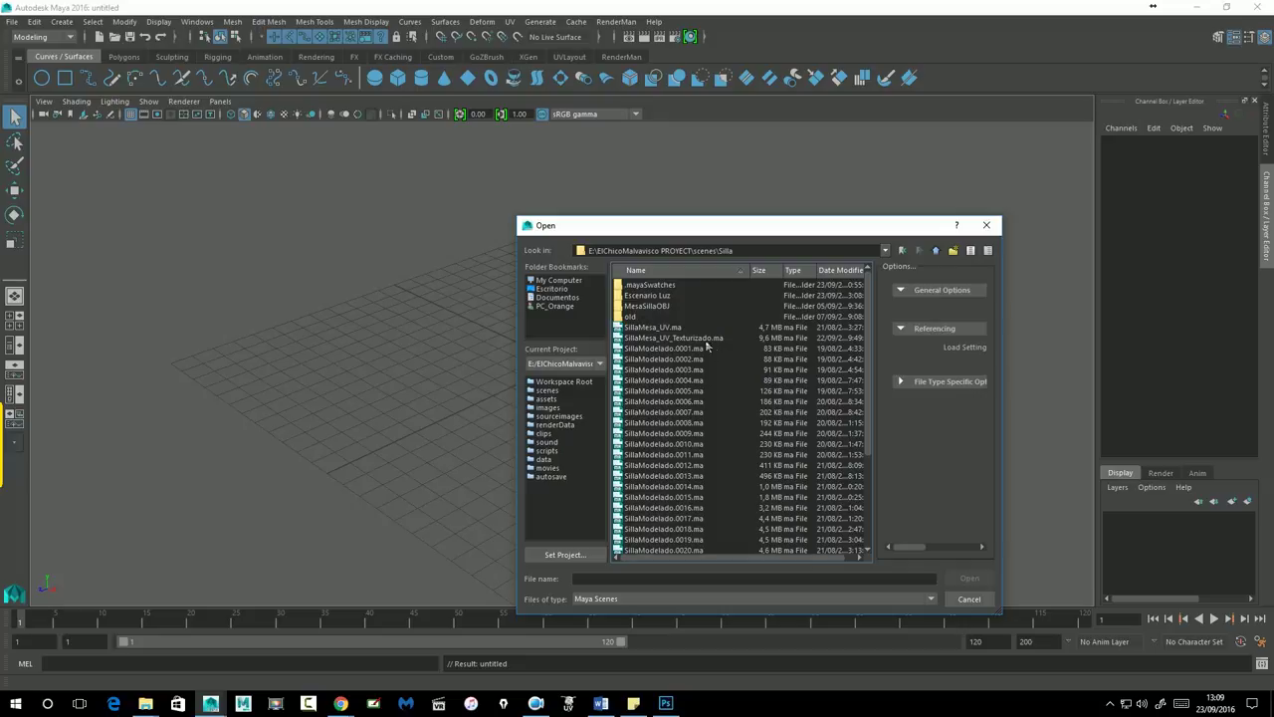
left_click(635, 338)
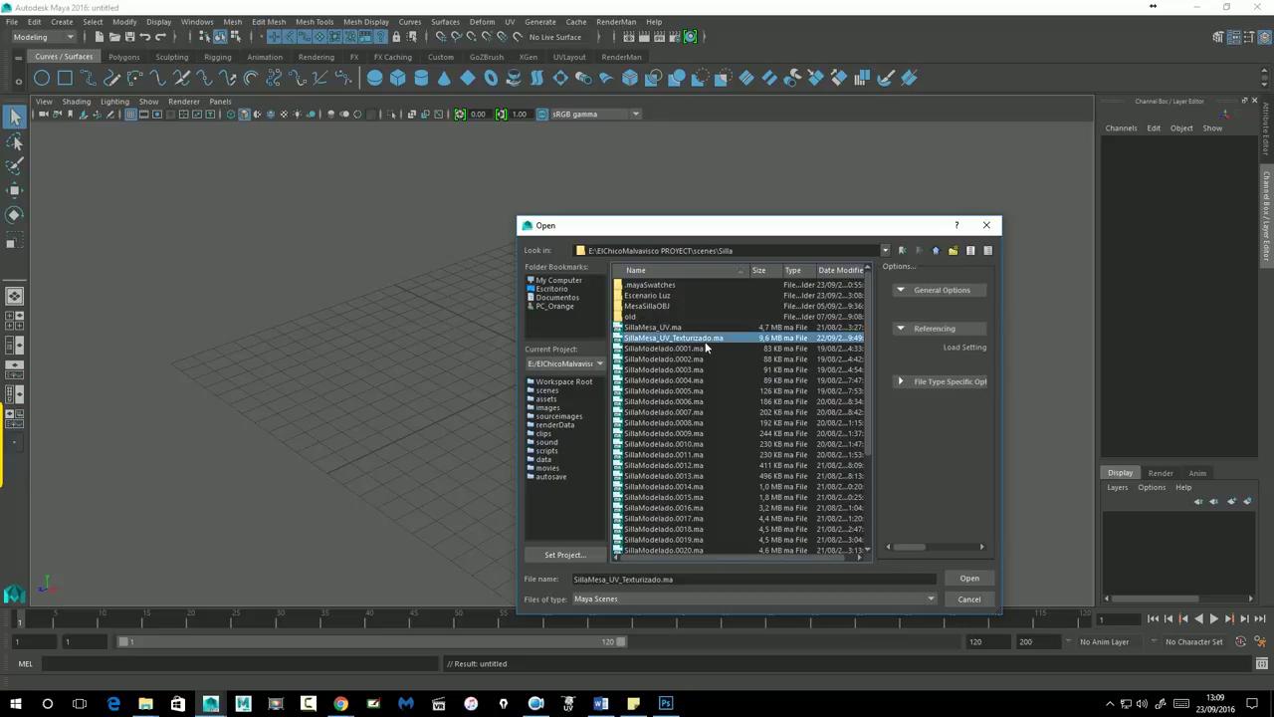
left_click(970, 578)
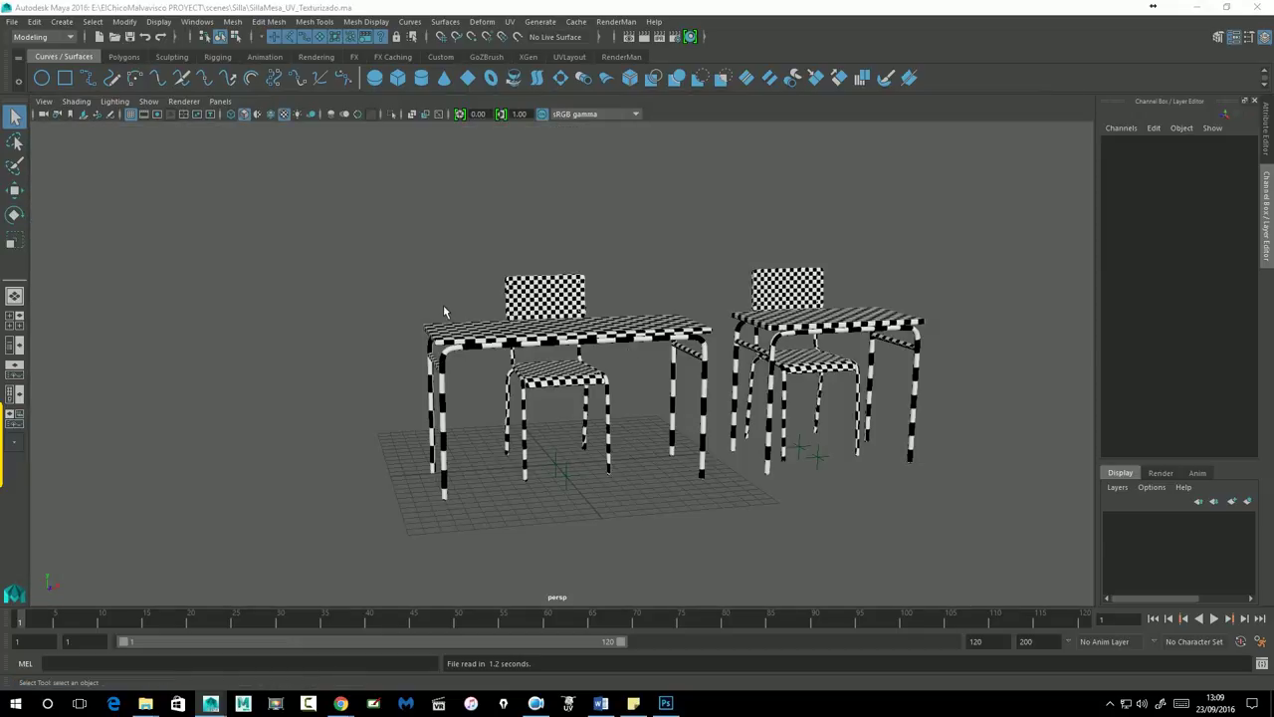
mouse_move(727, 239)
left_mouse_down("alt")
mouse_move(754, 222)
mouse_move(754, 251)
mouse_move(699, 233)
mouse_move(726, 240)
left_mouse_up("alt")
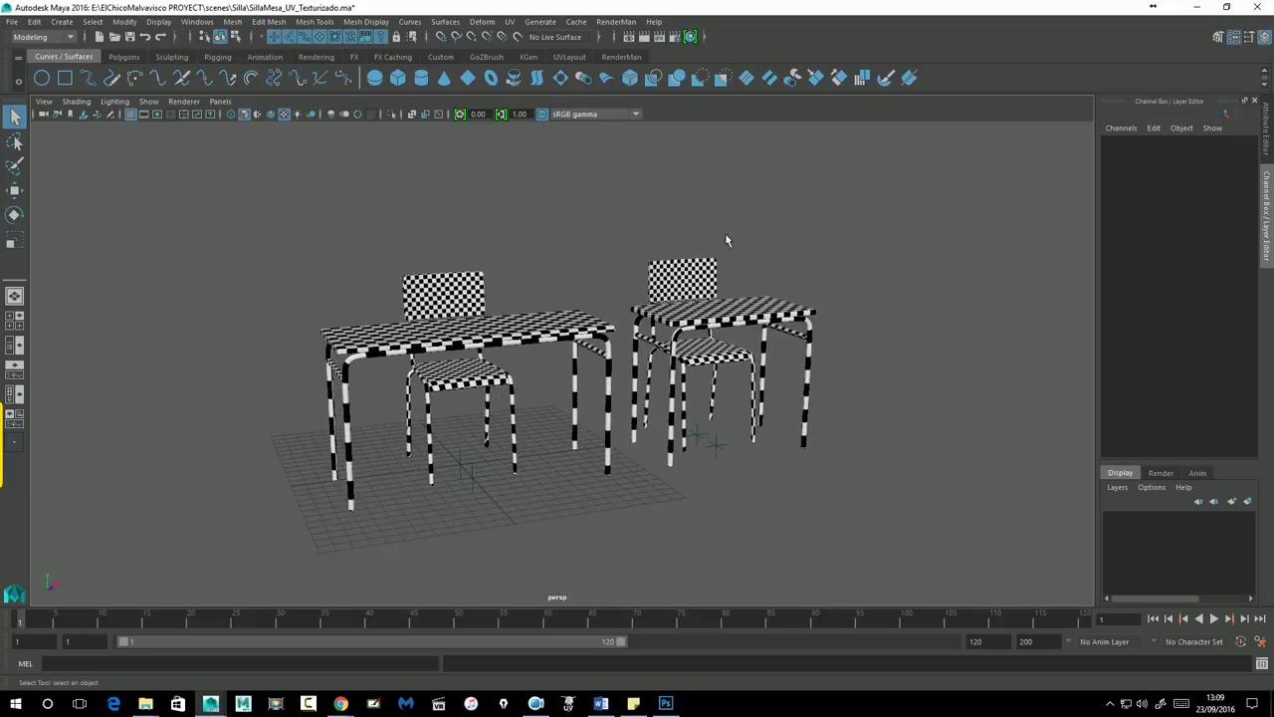
Import Escenario Luz.ma from the Escenario Luz folder.
left_click(11, 20)
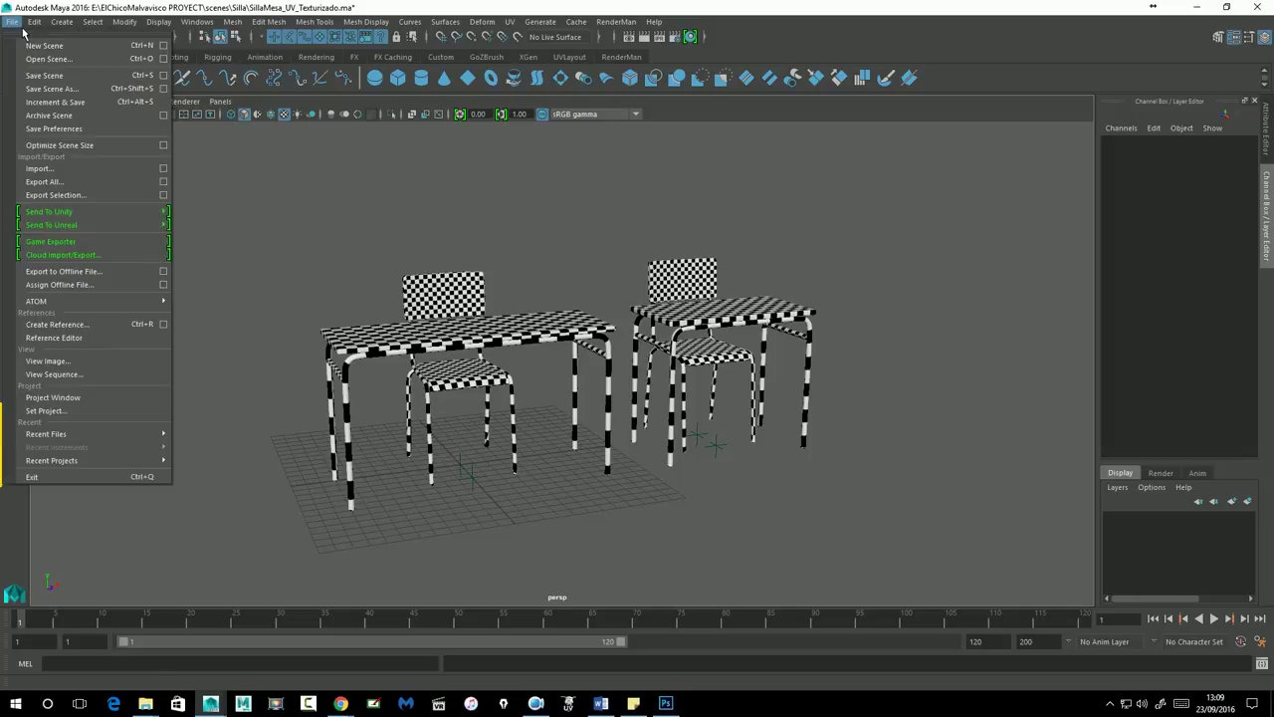
left_click(47, 169)
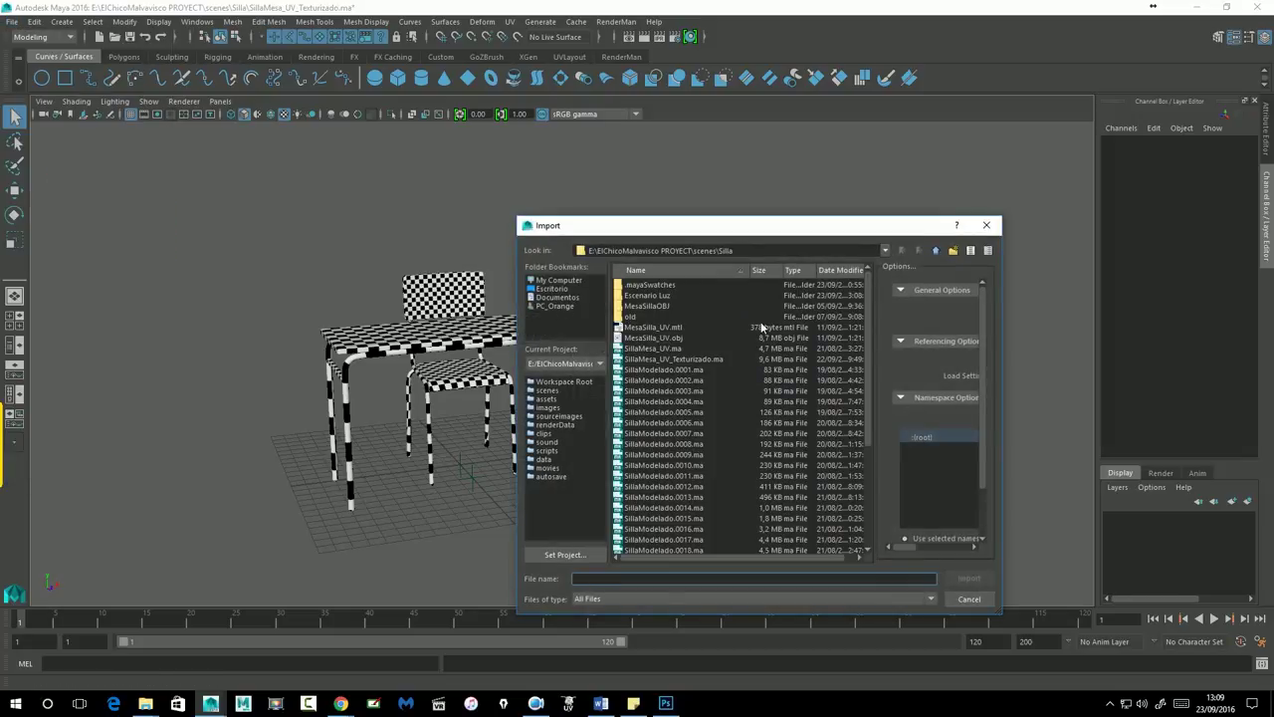
double_click(647, 298)
left_click(647, 298)
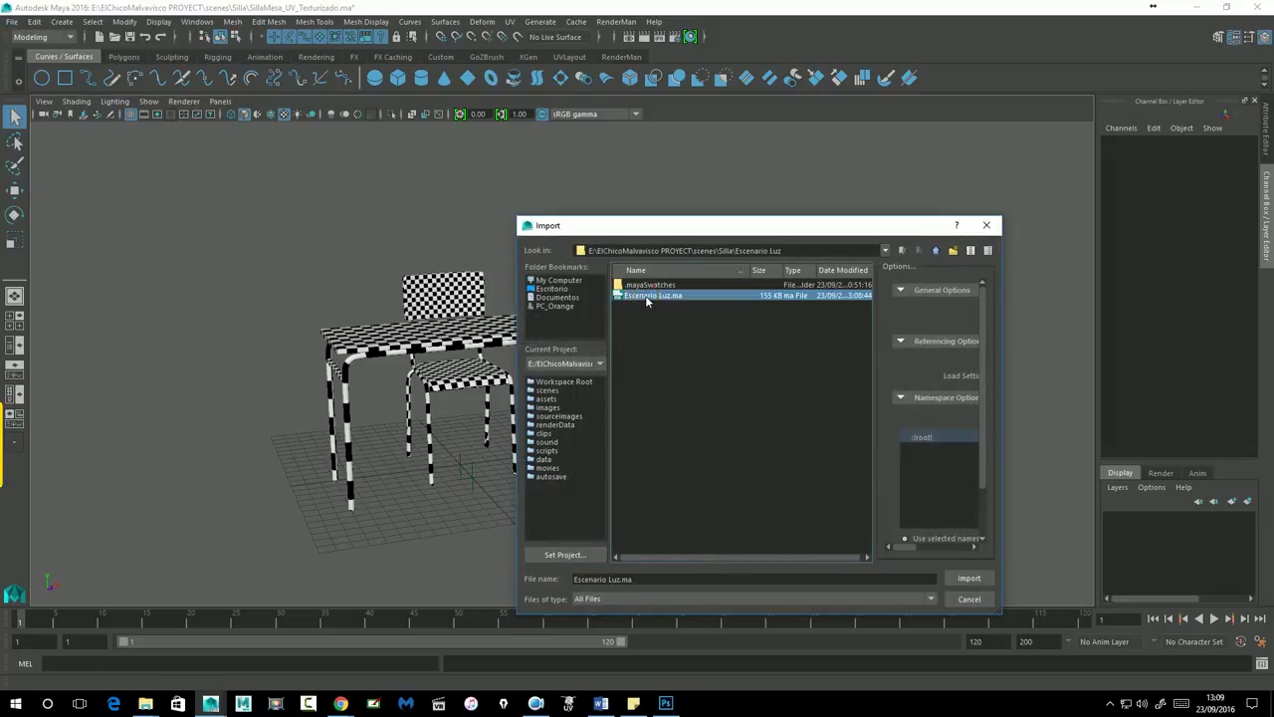
left_click(969, 578)
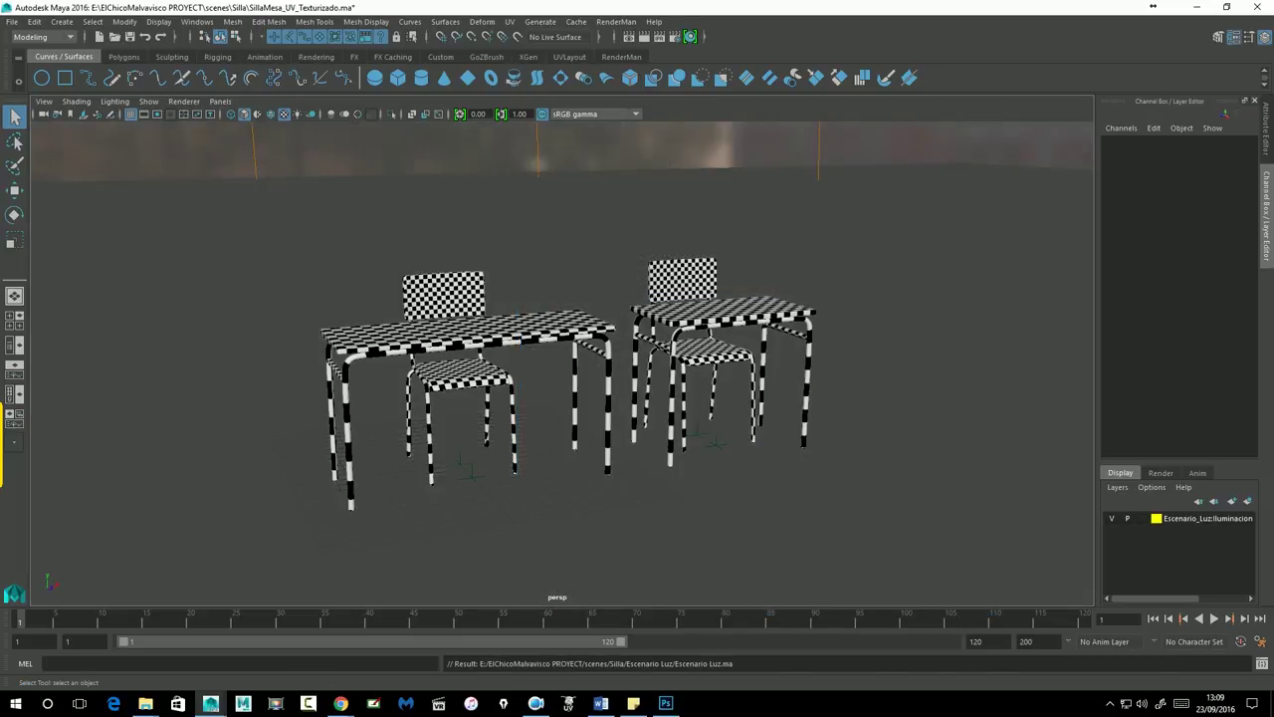
Set the imported Iluminacion layer to Reference display.
left_click(1113, 520)
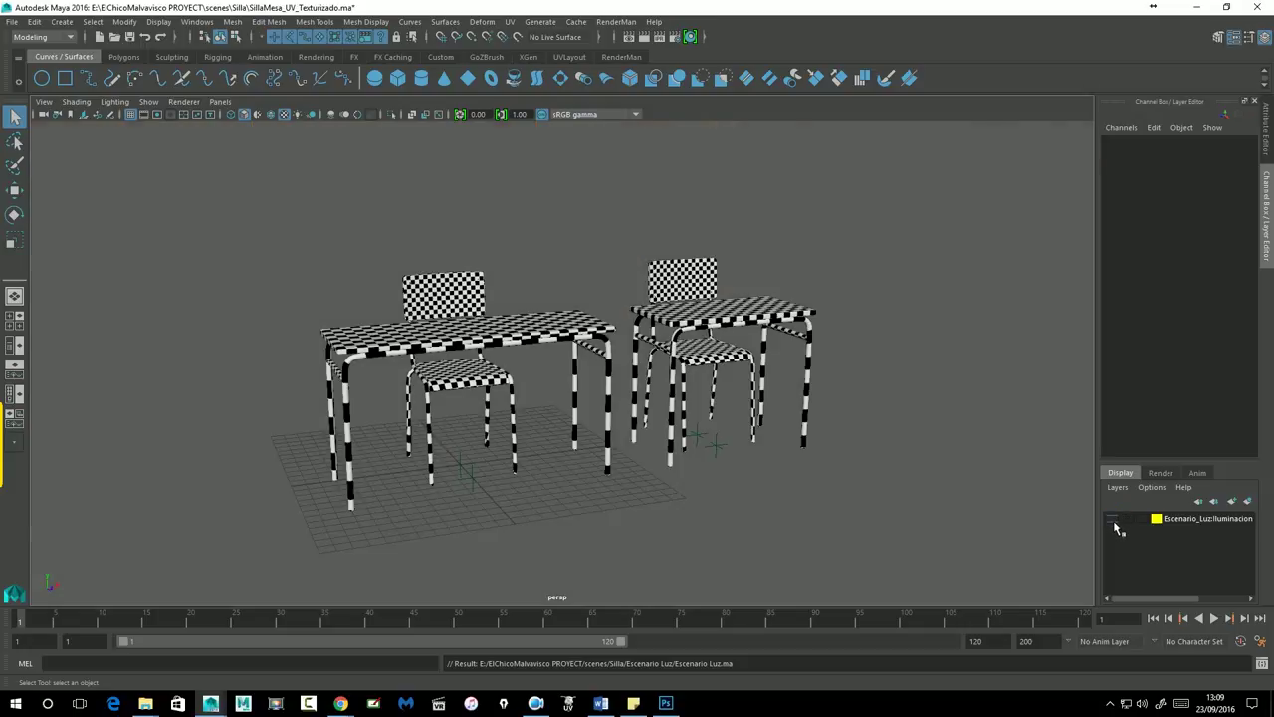
left_click(1113, 519)
scroll(668, 397, "down", 3)
scroll(668, 397, "down", 3)
scroll(668, 397, "down", 2)
scroll(669, 396, "up", 5)
scroll(671, 395, "up", 5)
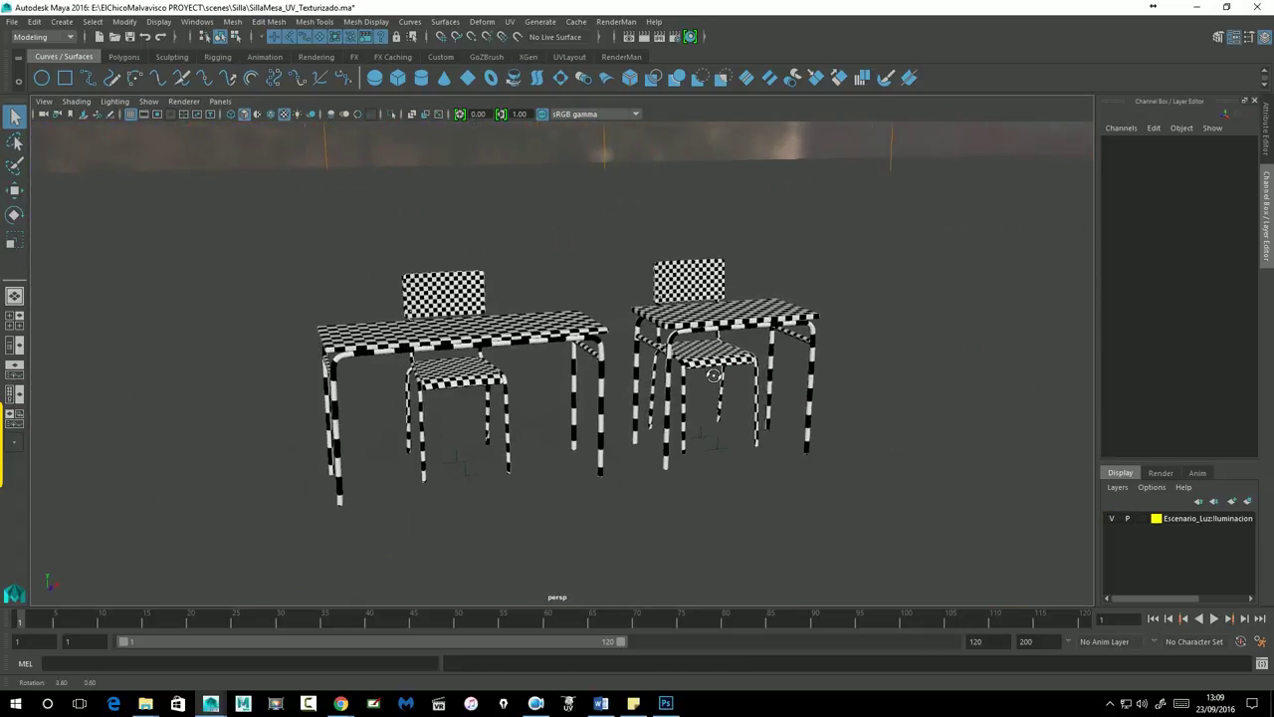
left_click(1149, 520)
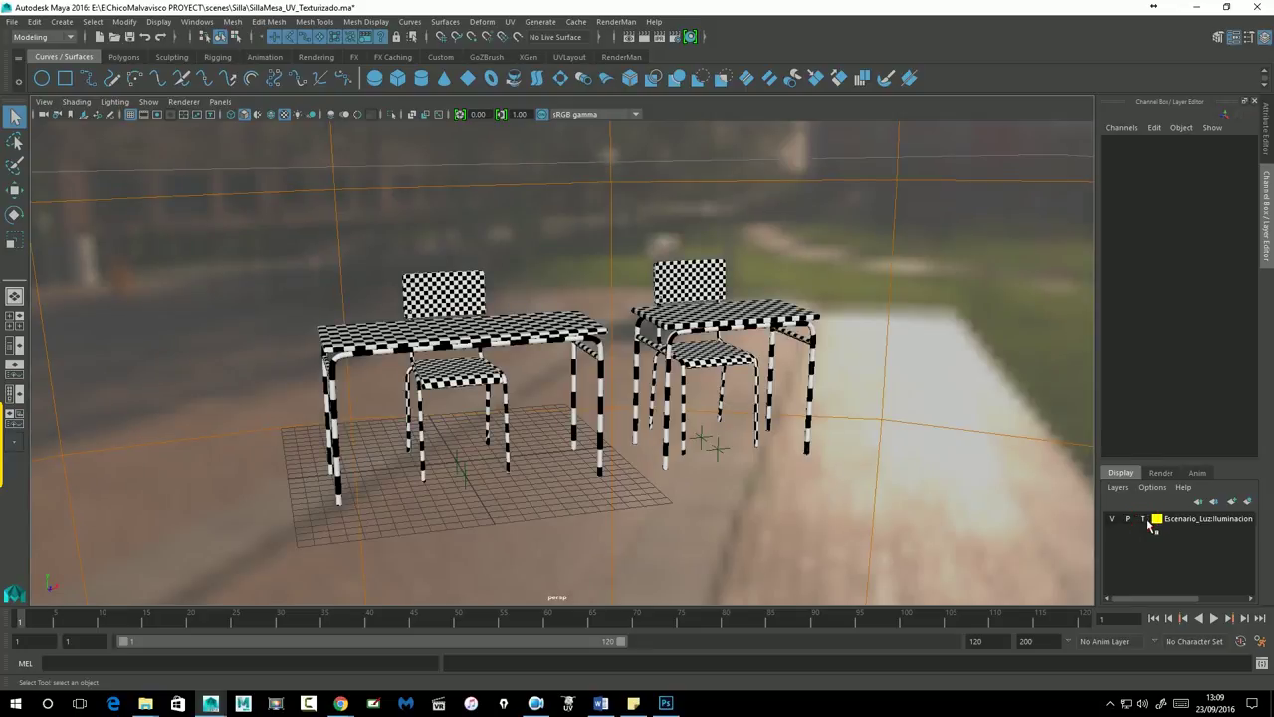
left_click(1142, 518)
scroll(741, 299, "down", 3)
scroll(796, 336, "up", 1)
left_click_drag(795, 336, 796, 338)
left_click_drag(779, 179, 930, 282)
mouse_move(873, 332)
left_mouse_down("alt")
mouse_move(333, 333)
mouse_move(964, 384)
left_mouse_up("alt")
mouse_move(964, 385)
right_mouse_down("alt")
mouse_move(784, 355)
mouse_move(561, 275)
right_mouse_up("alt")
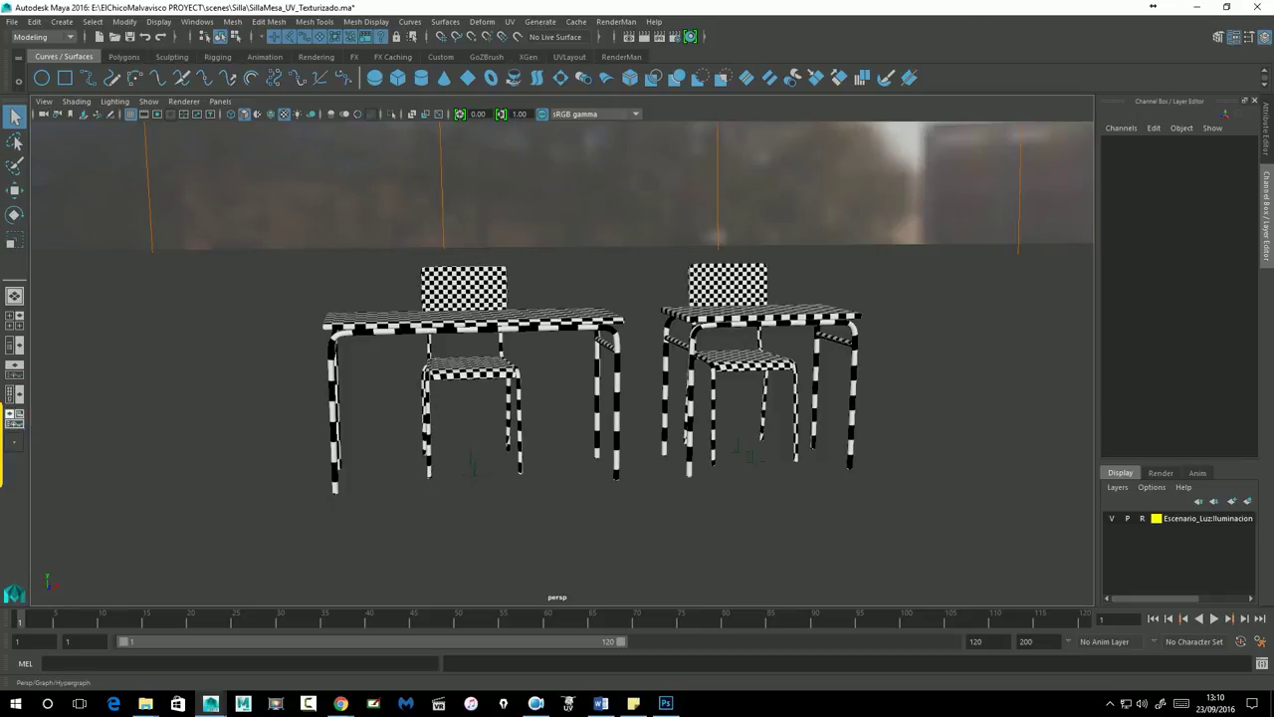
Use a three-pane layout with CamRender on the left and persp on the right.
left_click(18, 422)
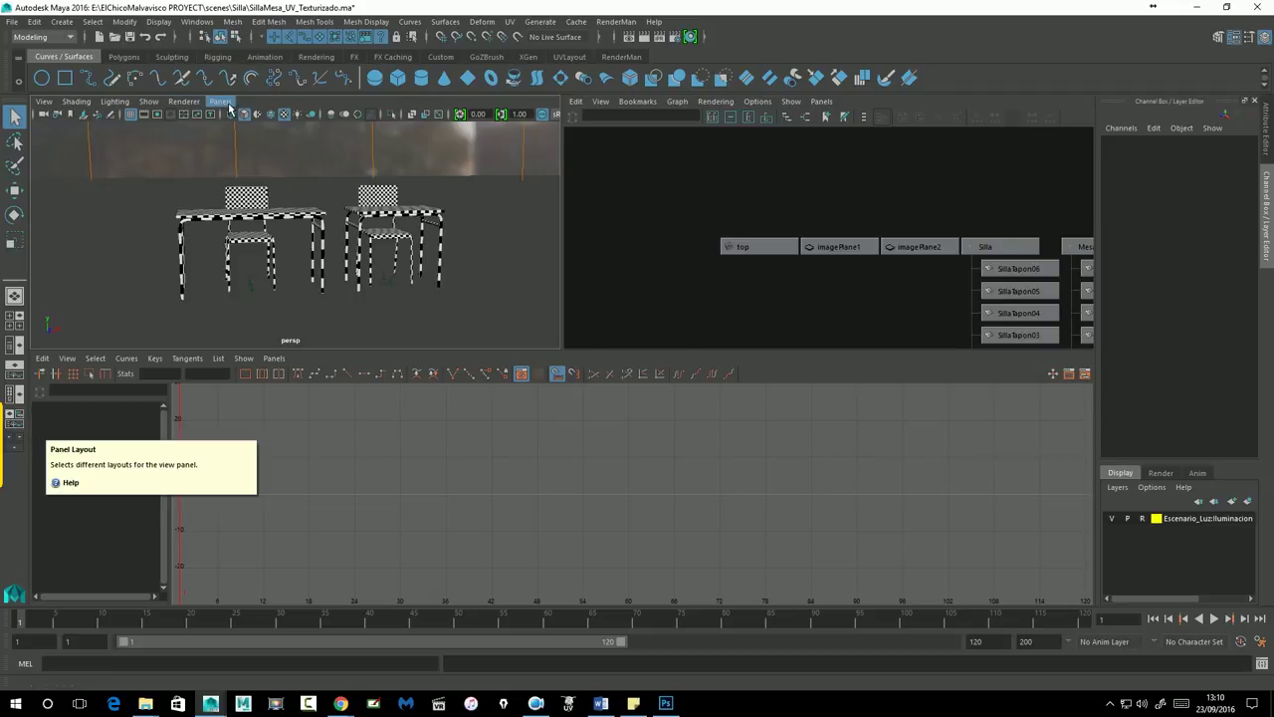
left_click(222, 102)
left_click(394, 115)
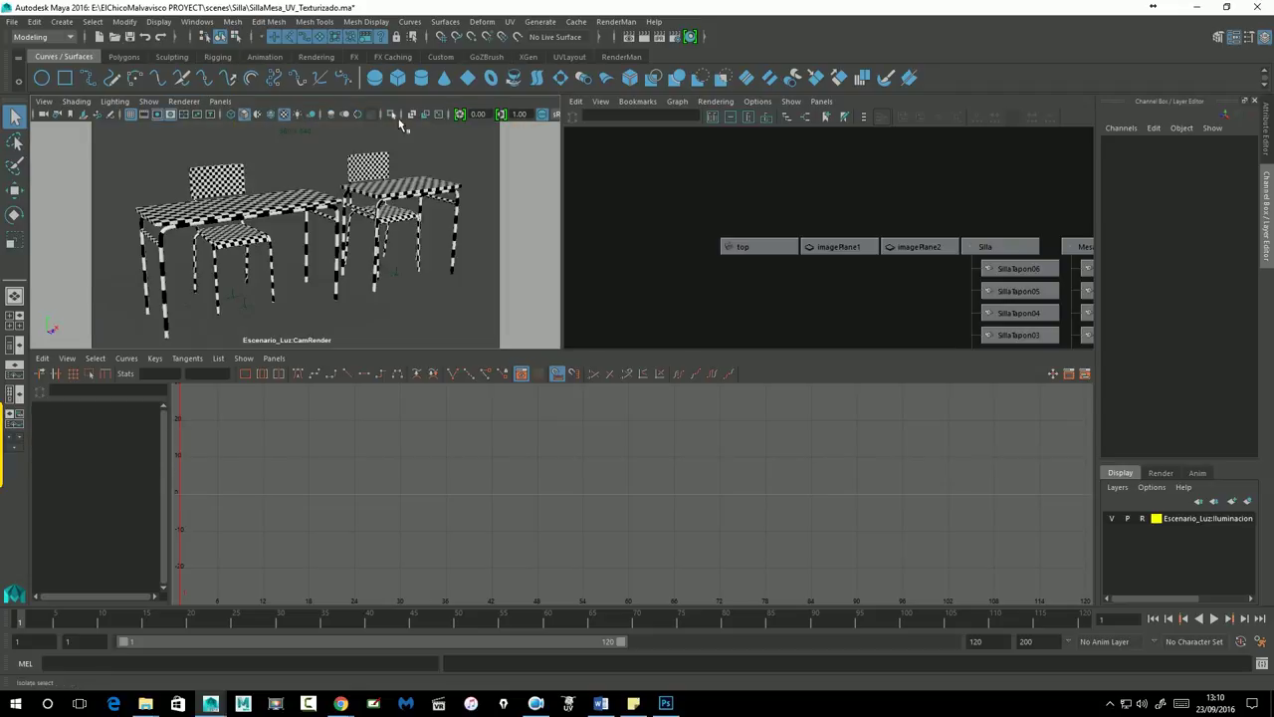
left_click(821, 101)
mouse_move(843, 114)
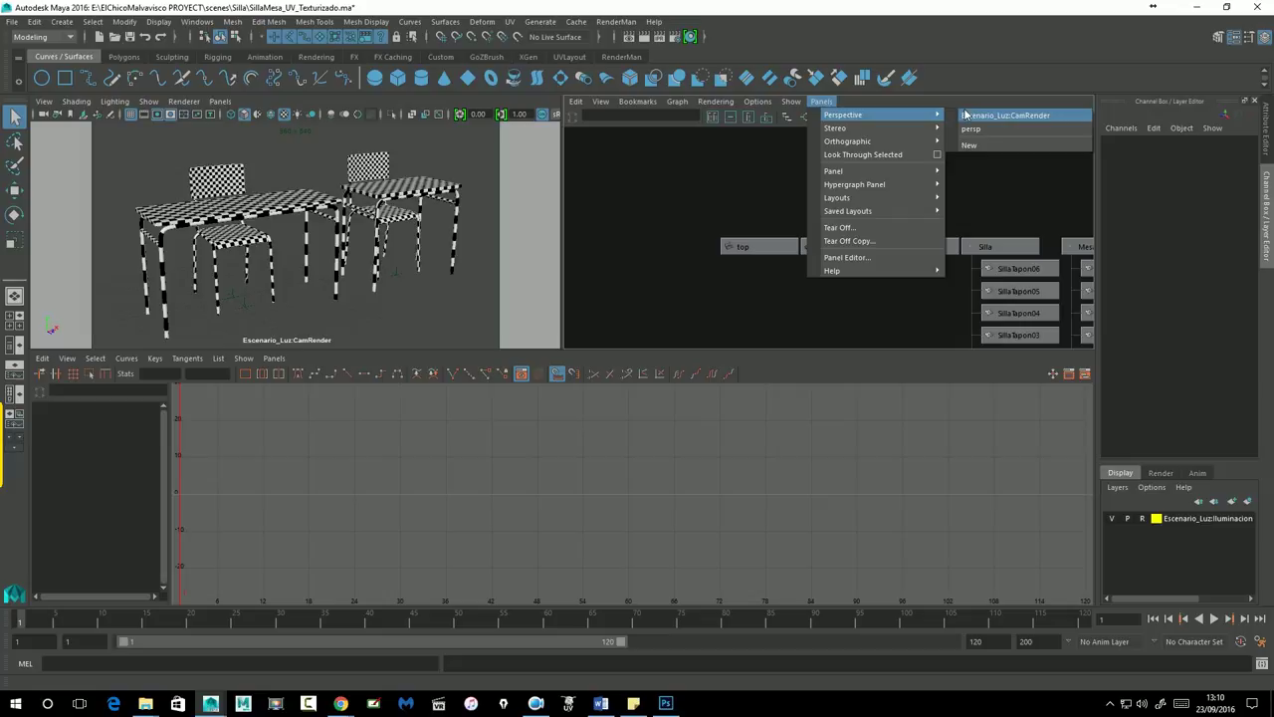
left_click(973, 130)
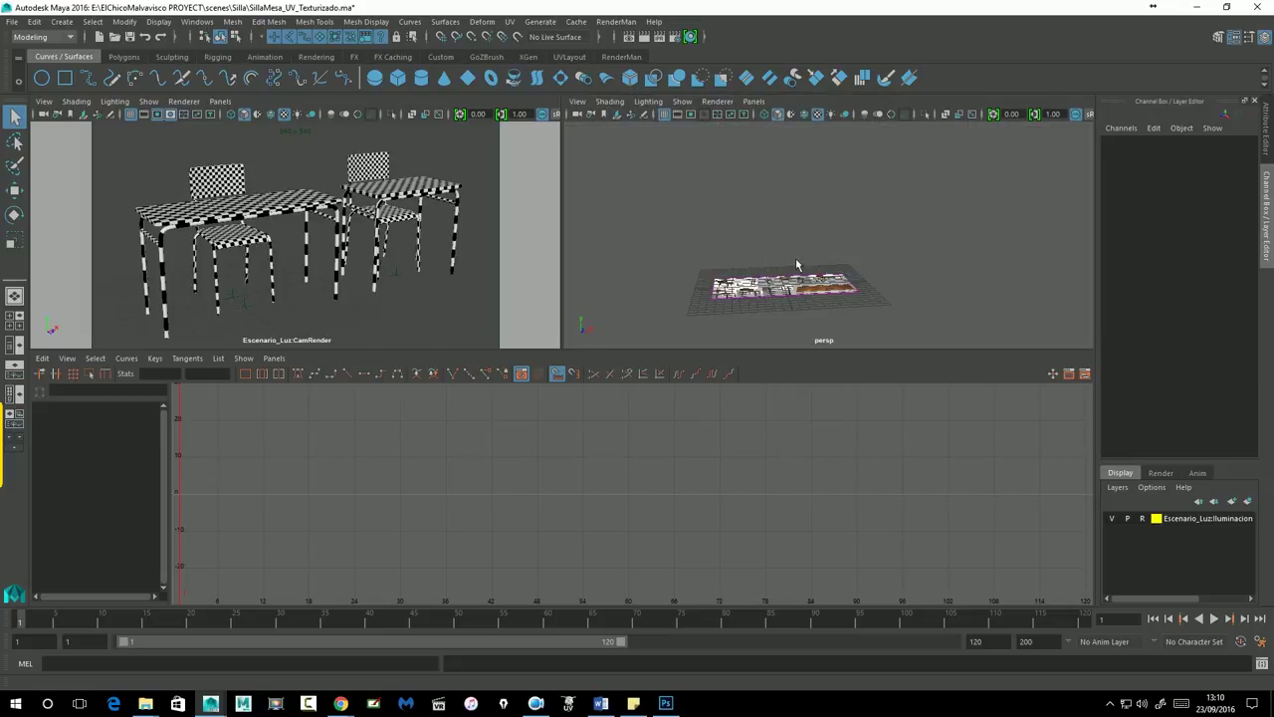
Show all object types in the persp view and bring up the Hypershade.
left_click(683, 103)
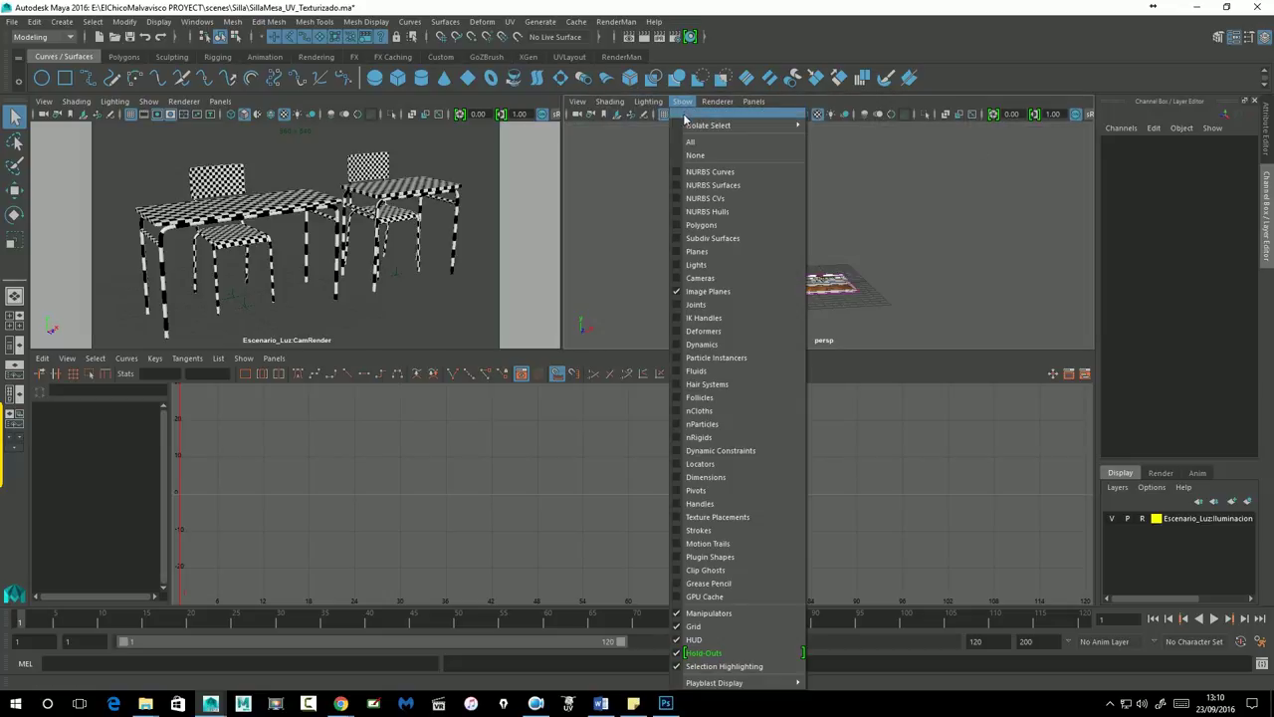
left_click(690, 142)
left_click(683, 101)
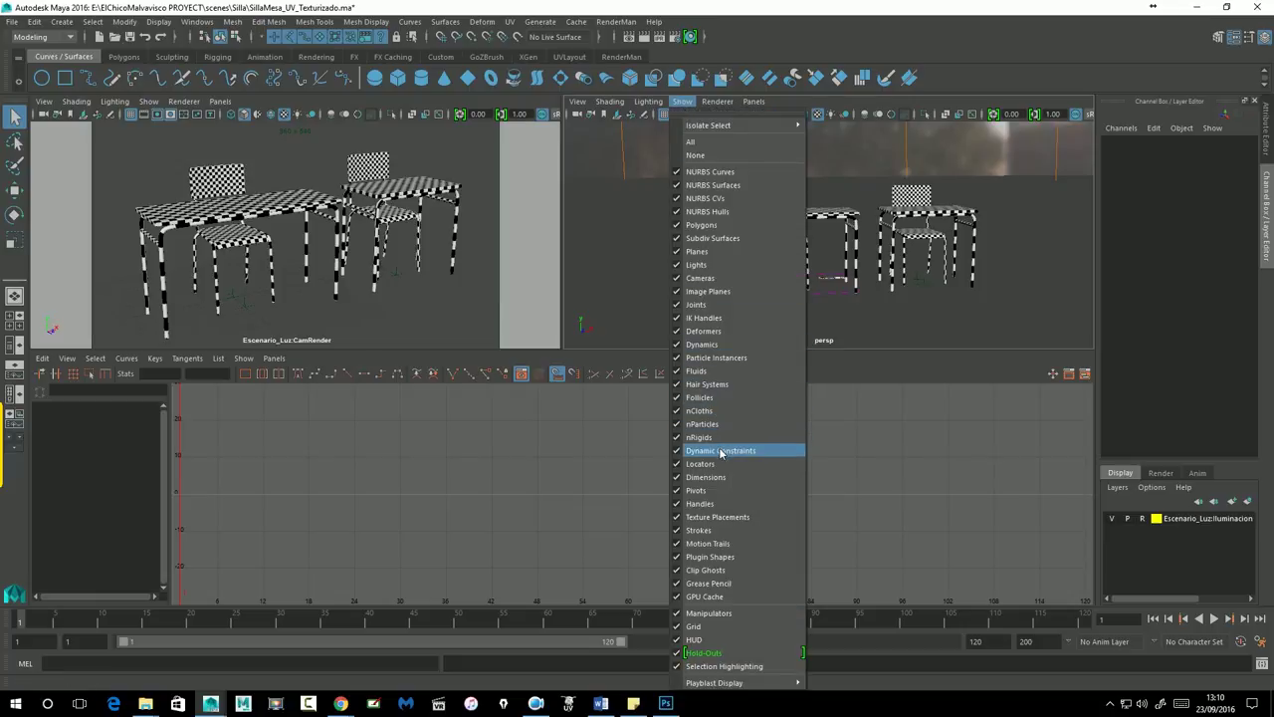
left_click(711, 304)
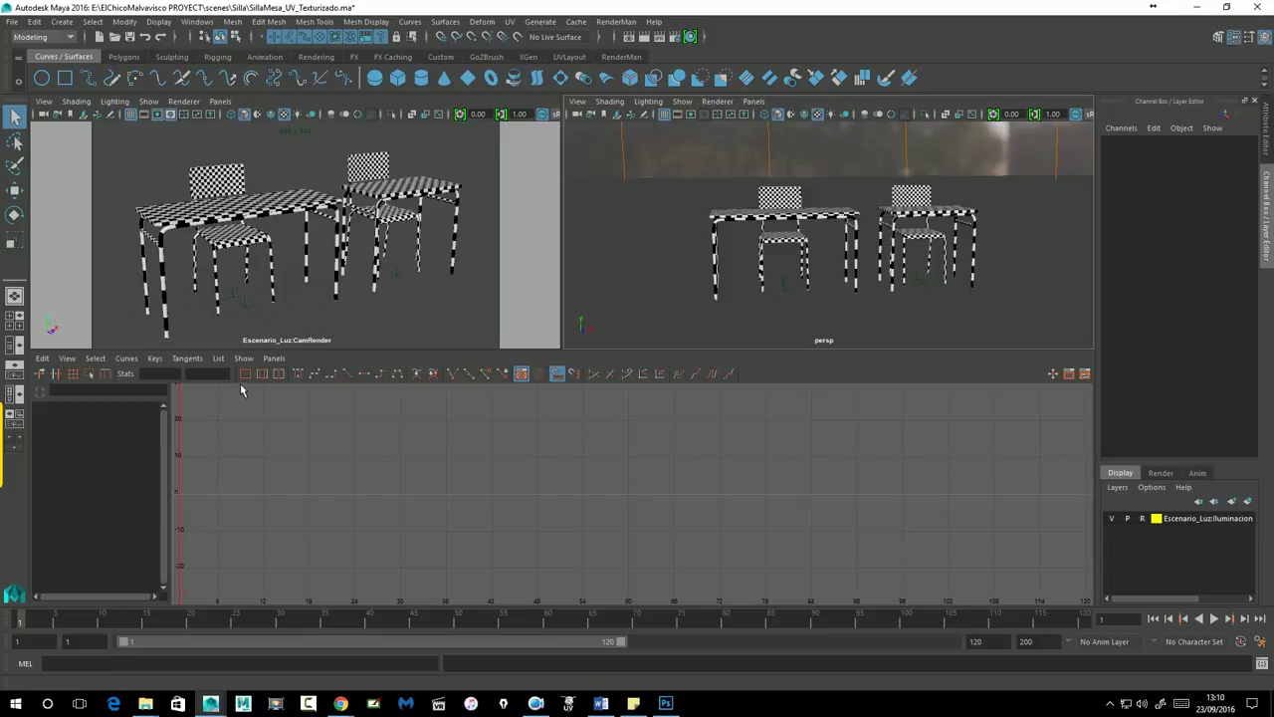
left_click(691, 37)
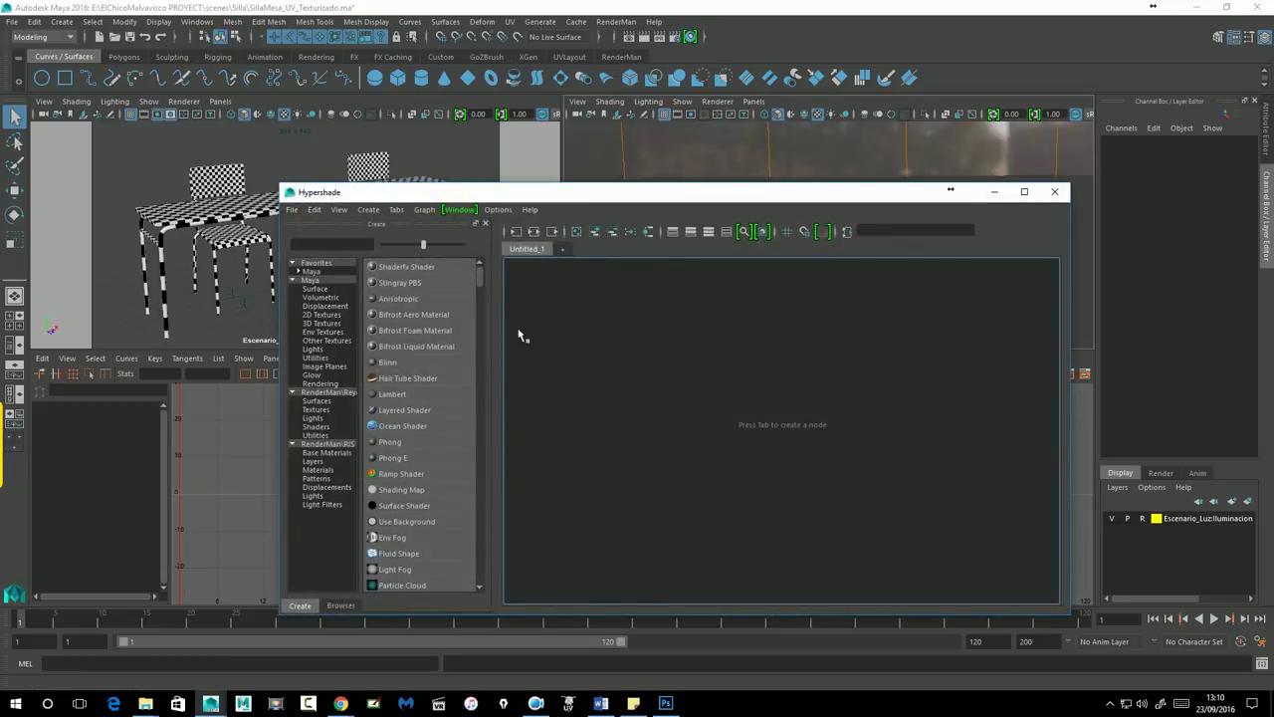
Review the Hypershade materials list, then dock the Hypershade in the lower panel.
left_click_drag(604, 197, 499, 195)
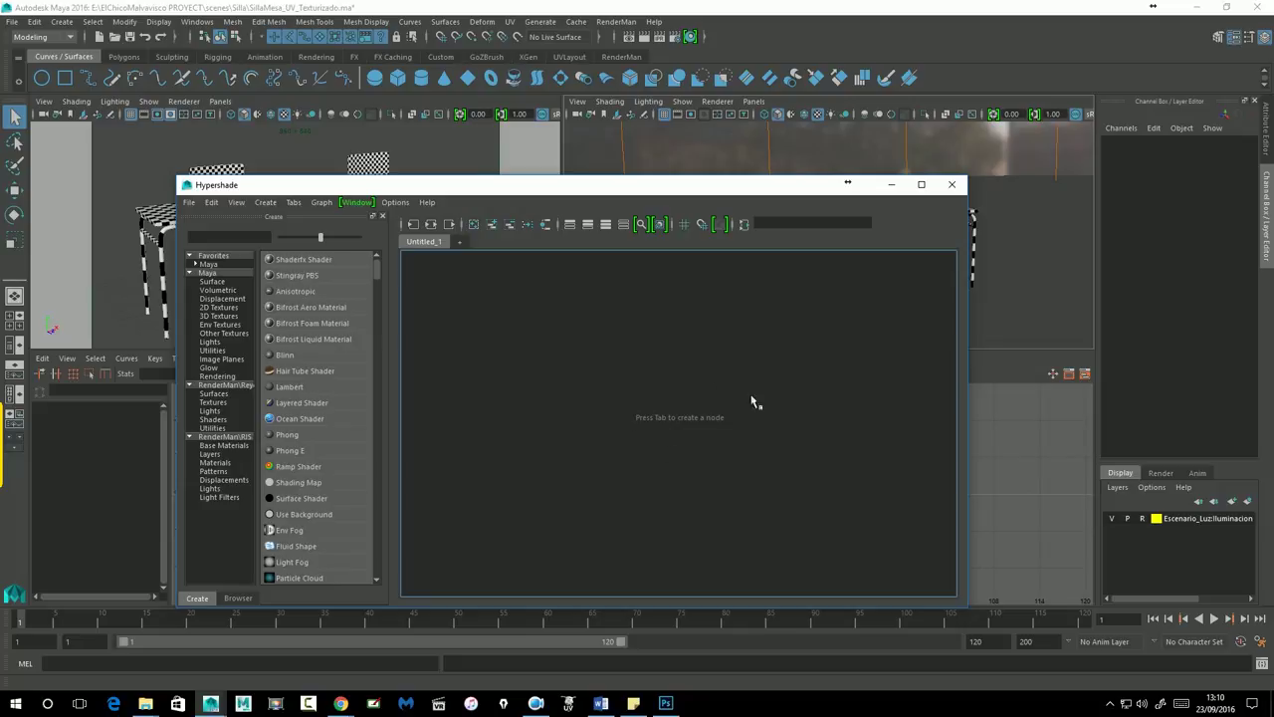
left_click(213, 605)
left_click(239, 598)
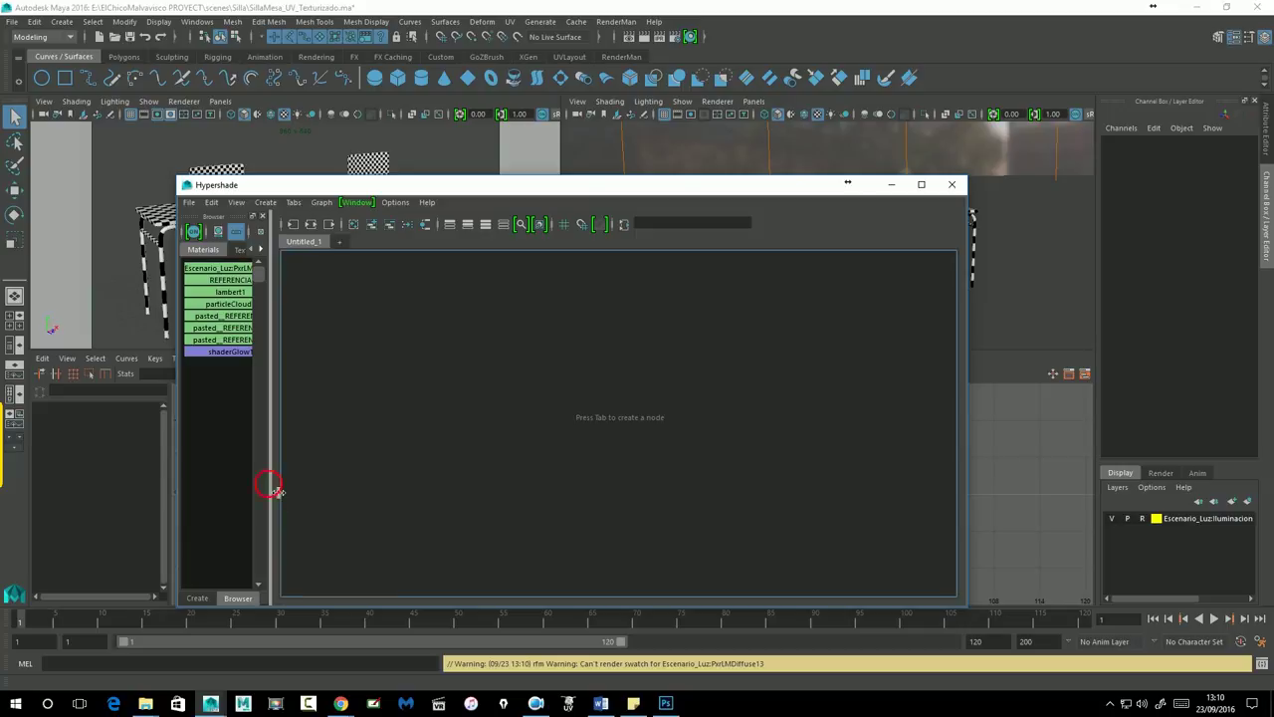
left_click_drag(271, 485, 423, 488)
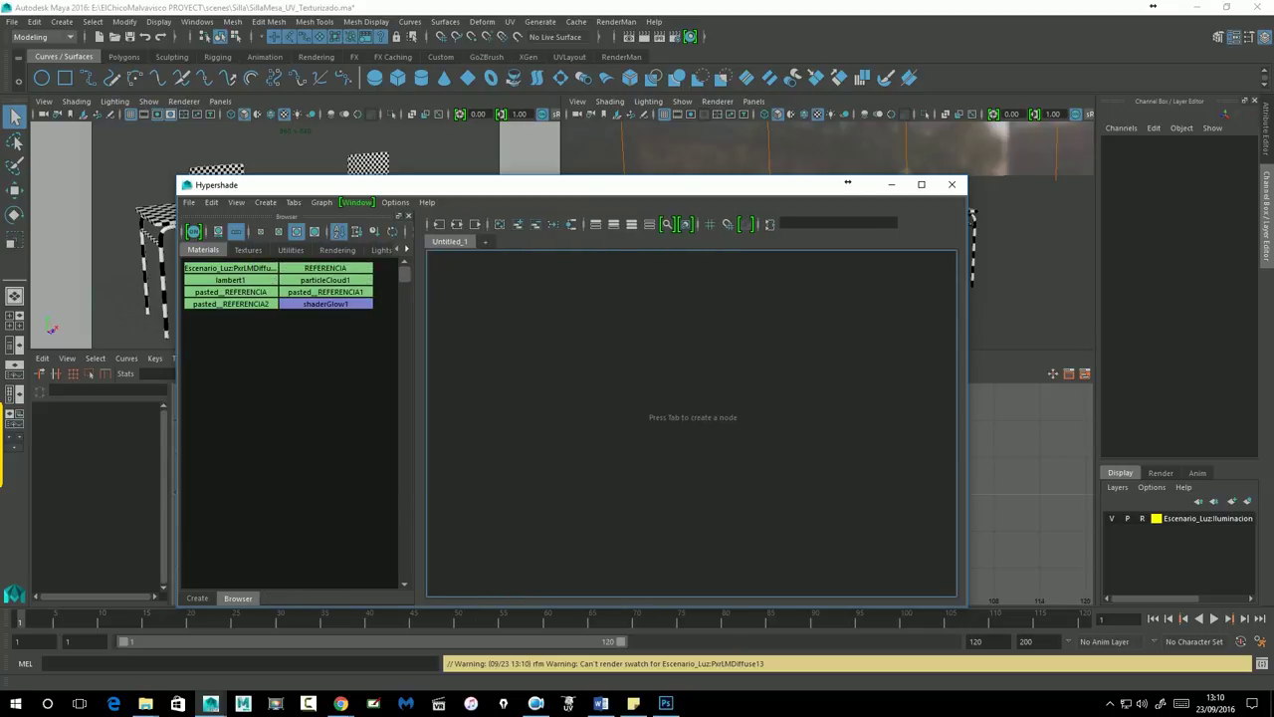
left_click(198, 599)
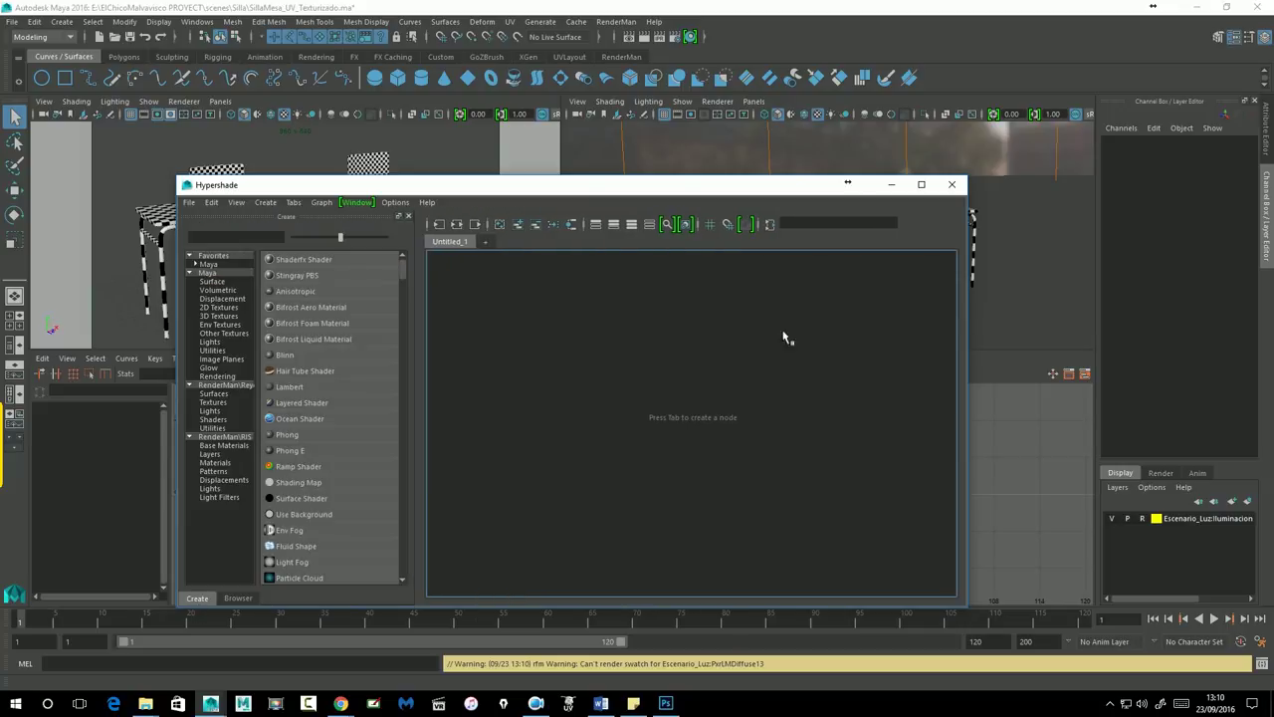
left_click(954, 187)
left_click(274, 358)
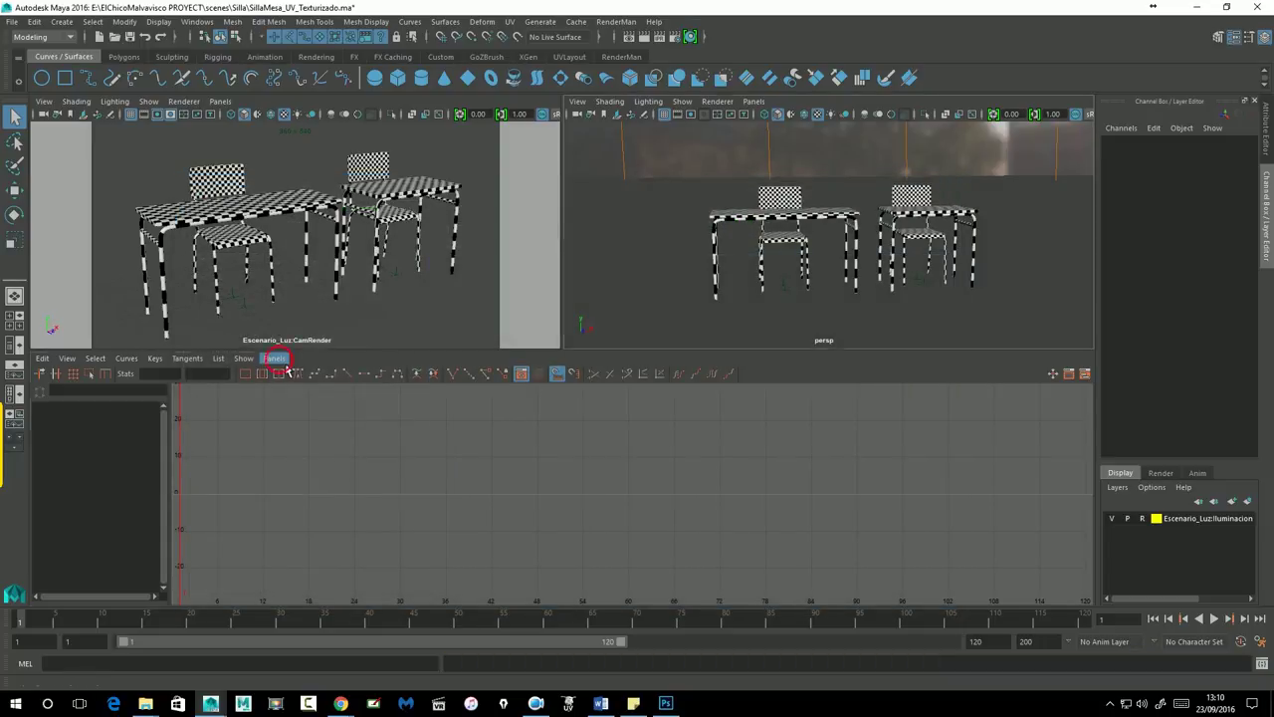
mouse_move(287, 428)
left_click(458, 687)
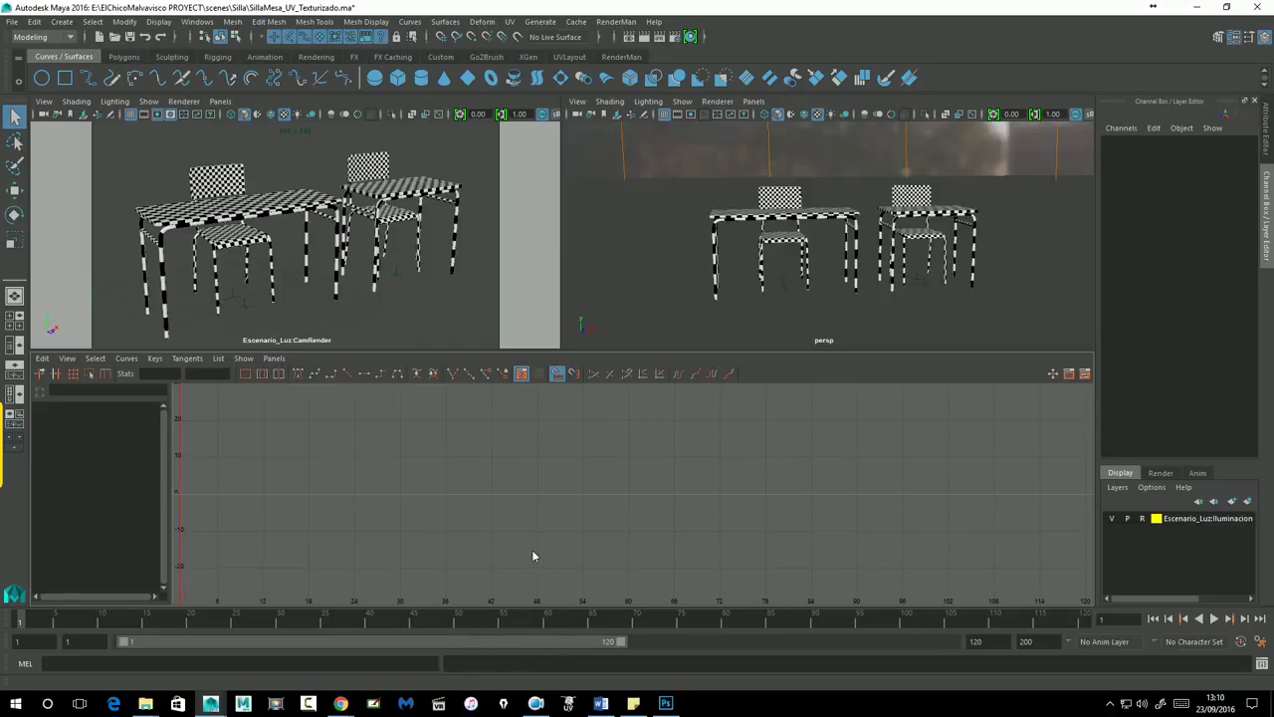
Increment & Save the scene as SillaMesa_UV_Texturizado.0001.ma and frame the furniture.
left_click(13, 21)
left_click(50, 94)
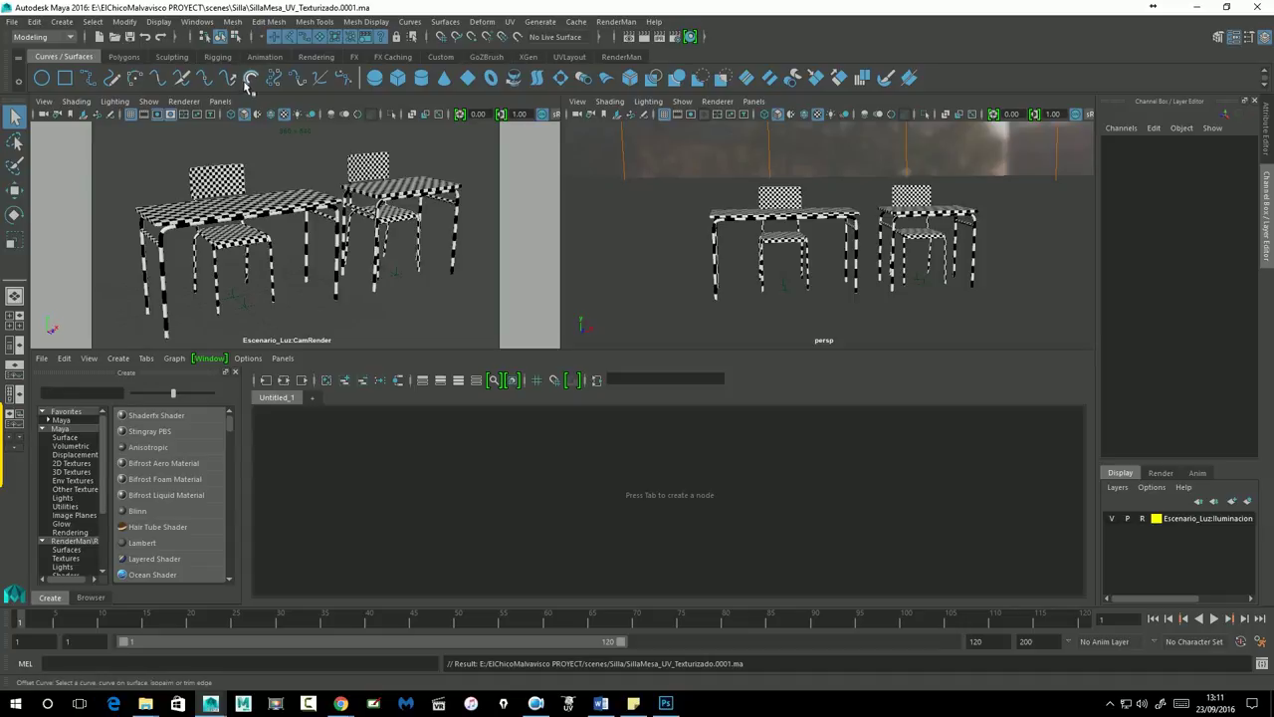
scroll(798, 238, "up", 4)
scroll(796, 237, "up", 2)
left_click_drag(794, 236, 817, 260, "alt")
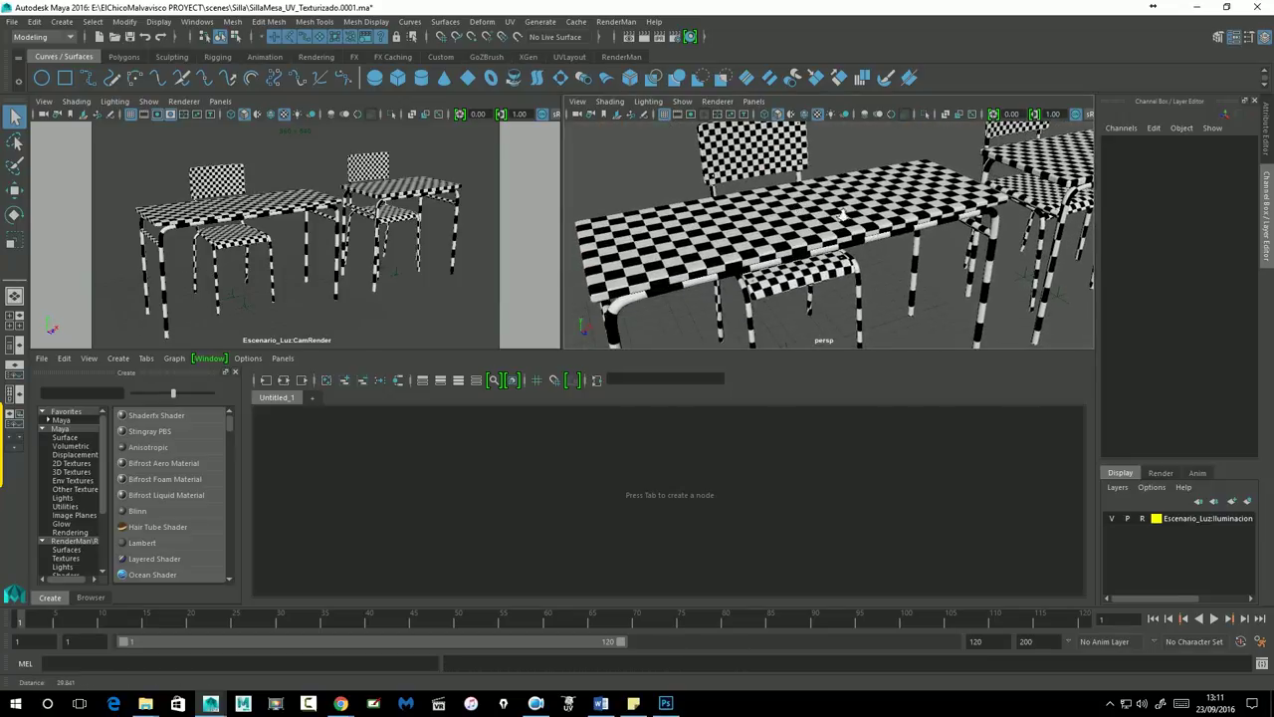
key("f")
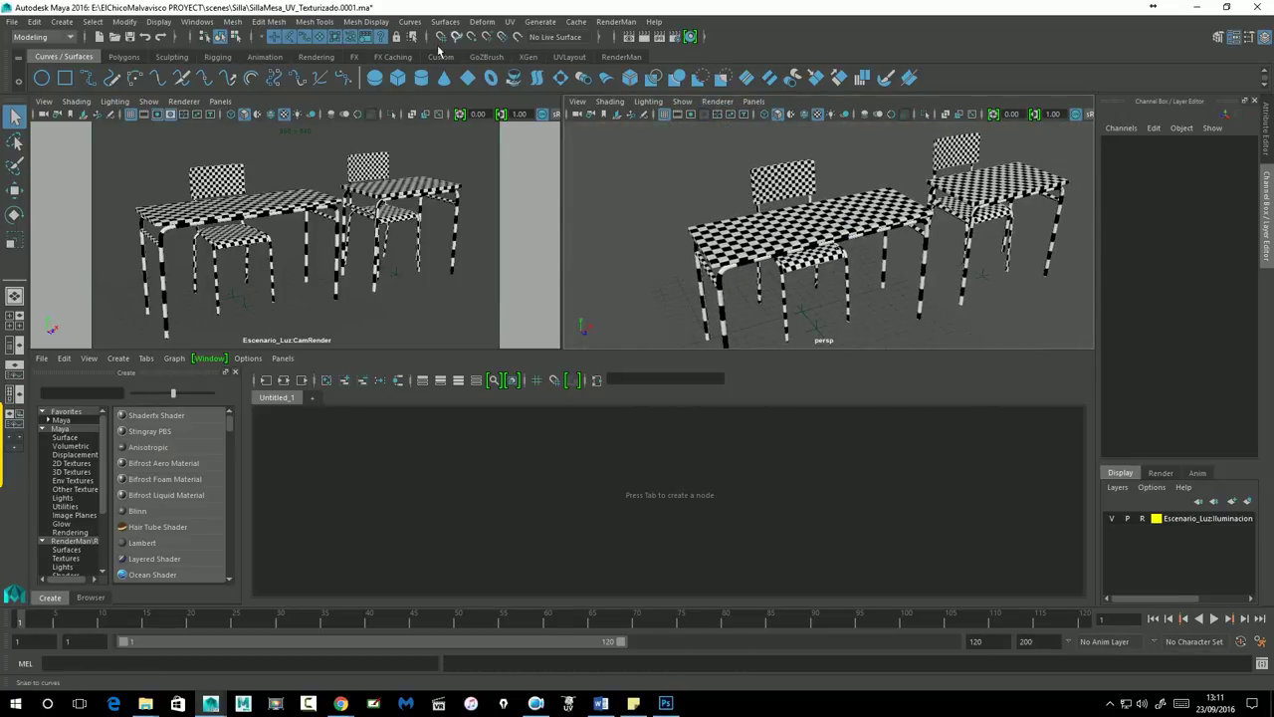
left_click(143, 60)
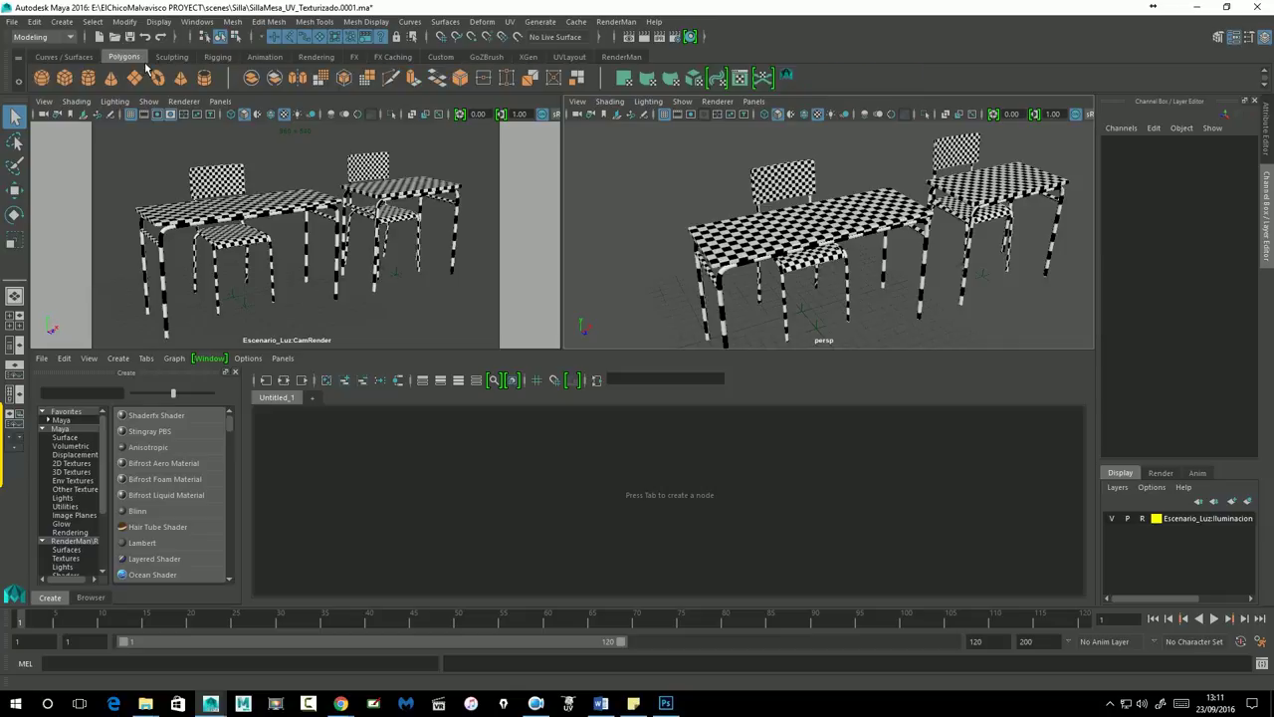
Open the UV Editor and pan and zoom its UV grid.
left_click(741, 82)
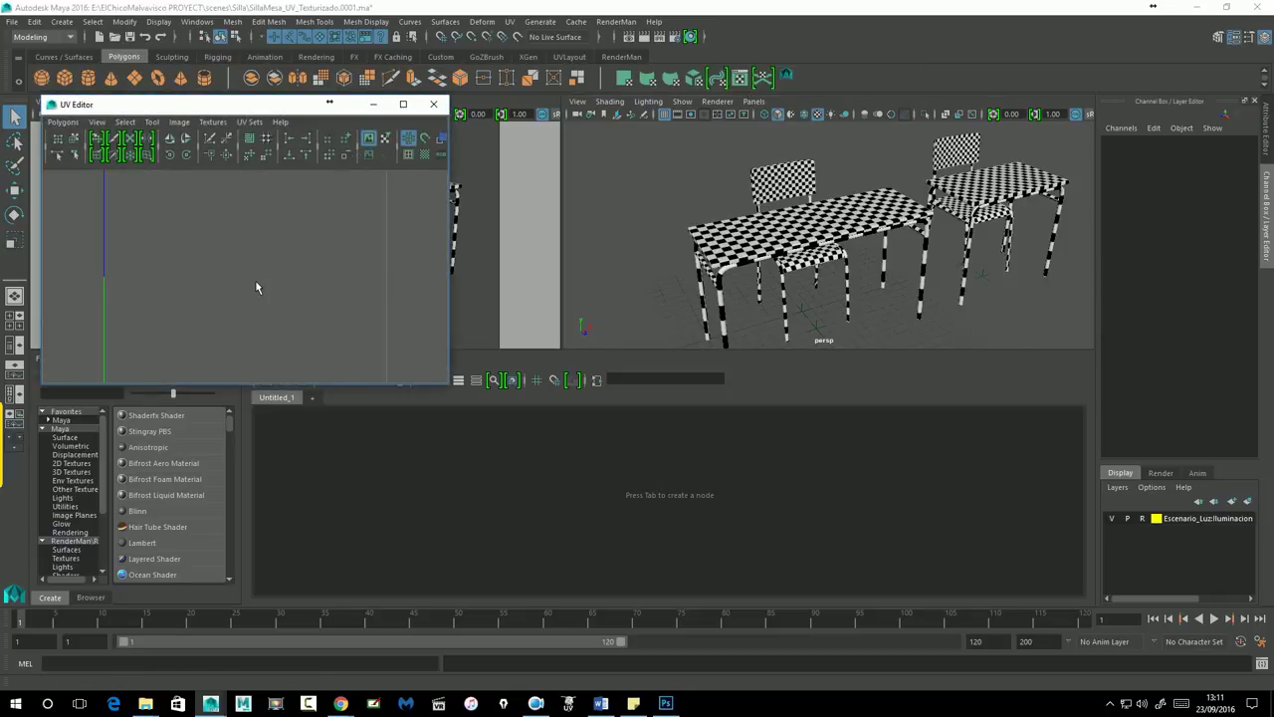
middle_click_drag(333, 293, 228, 282, "alt")
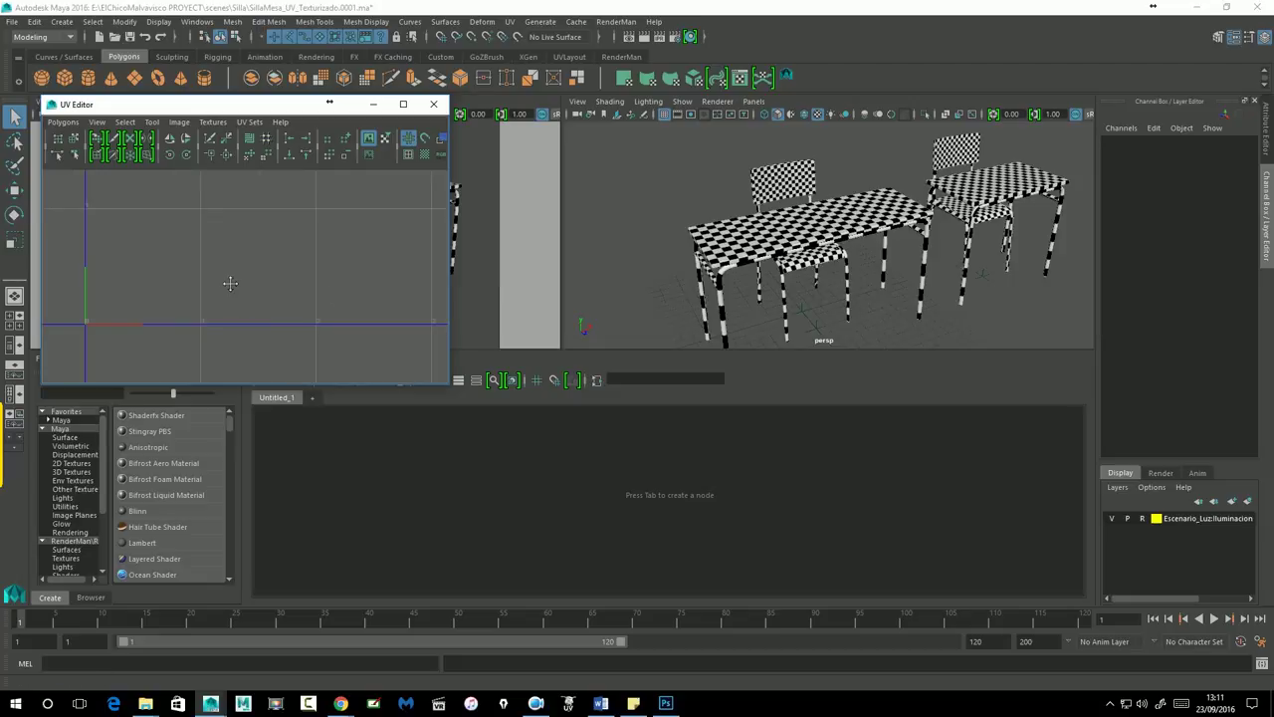
scroll(351, 277, "down", 1)
scroll(353, 273, "down", 2)
scroll(244, 271, "down", 1)
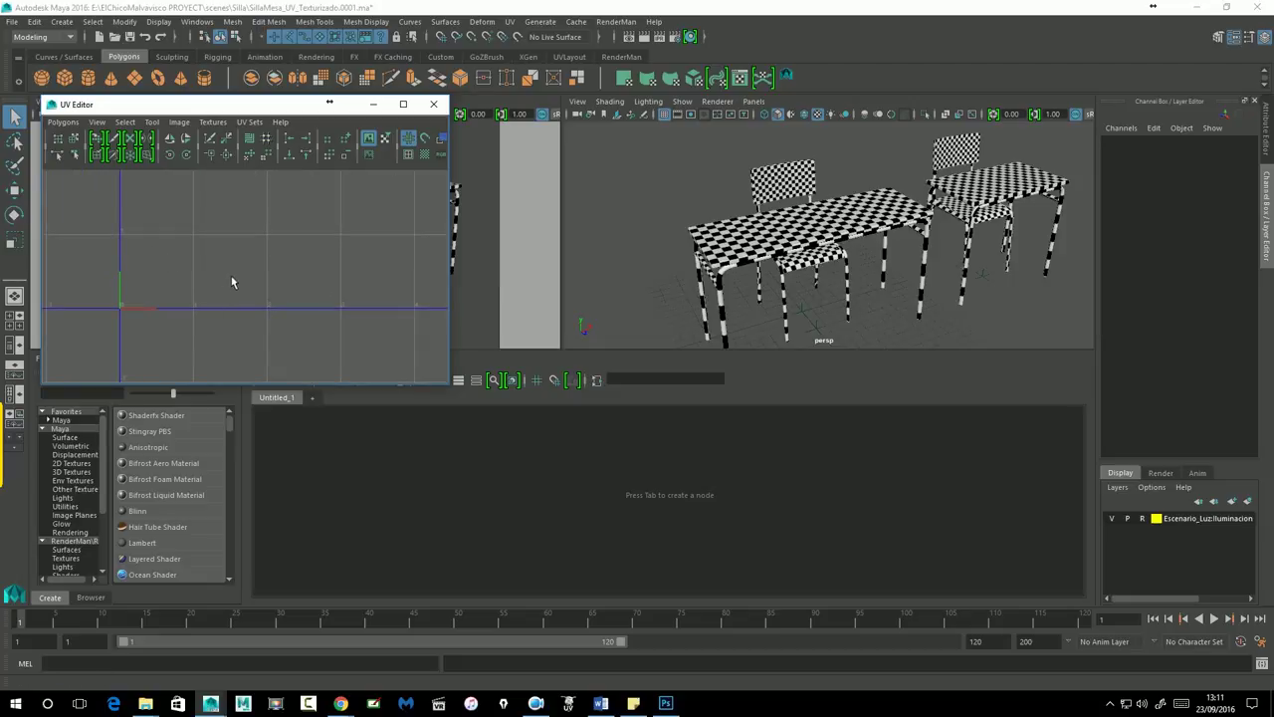
scroll(265, 265, "down", 1)
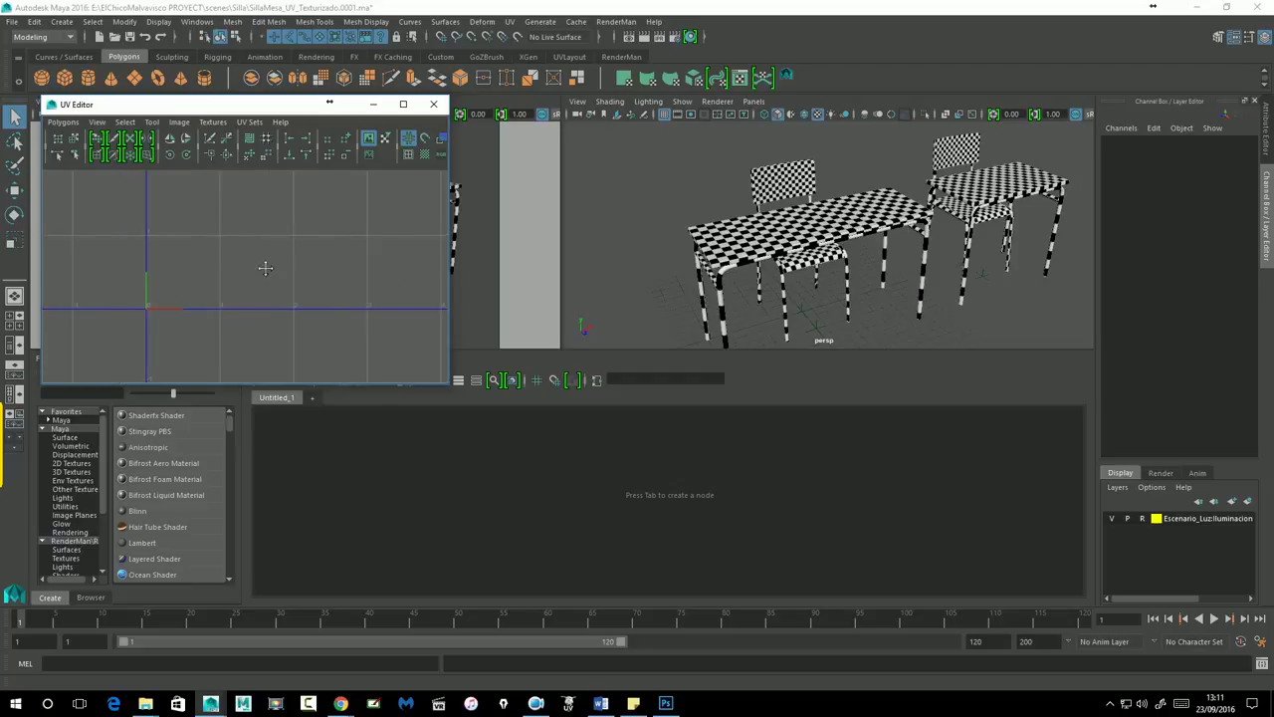
scroll(367, 275, "up", 2)
mouse_move(362, 275)
middle_mouse_down("alt")
mouse_move(348, 276)
mouse_move(373, 295)
middle_mouse_up("alt")
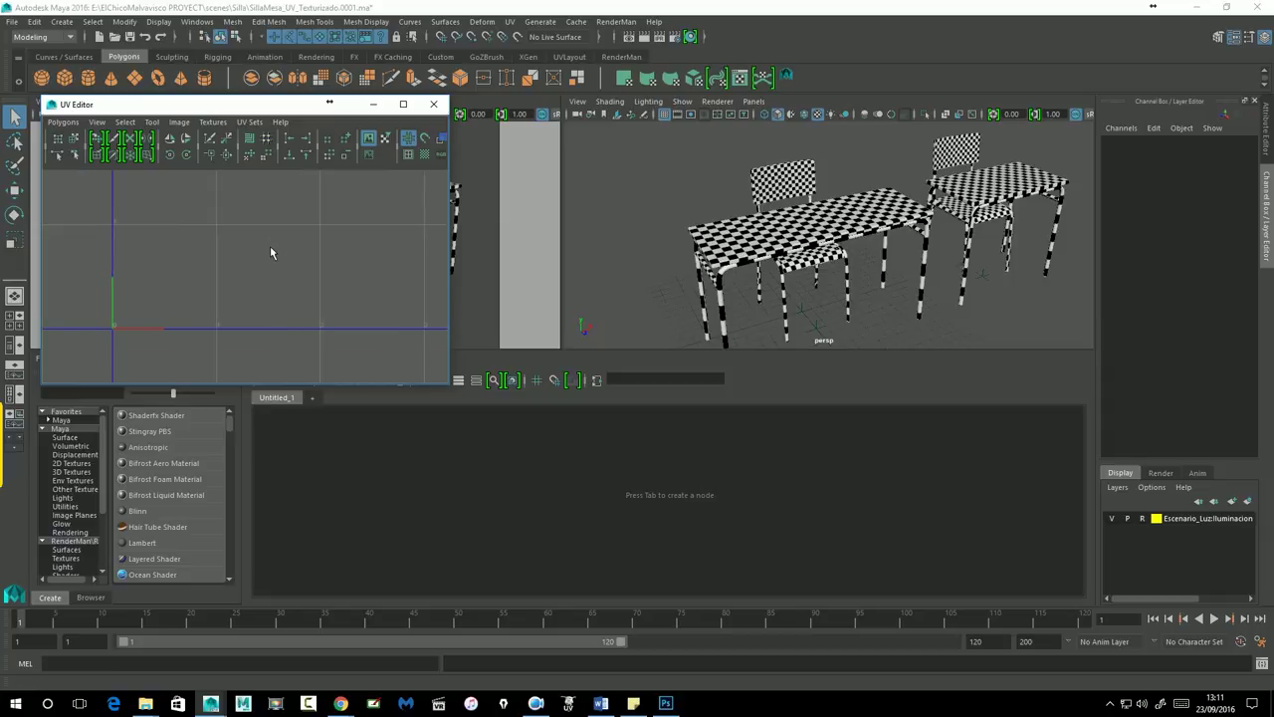
Assign a new PxrLMDiffuse material named Mesa01 to the table top.
left_click(616, 59)
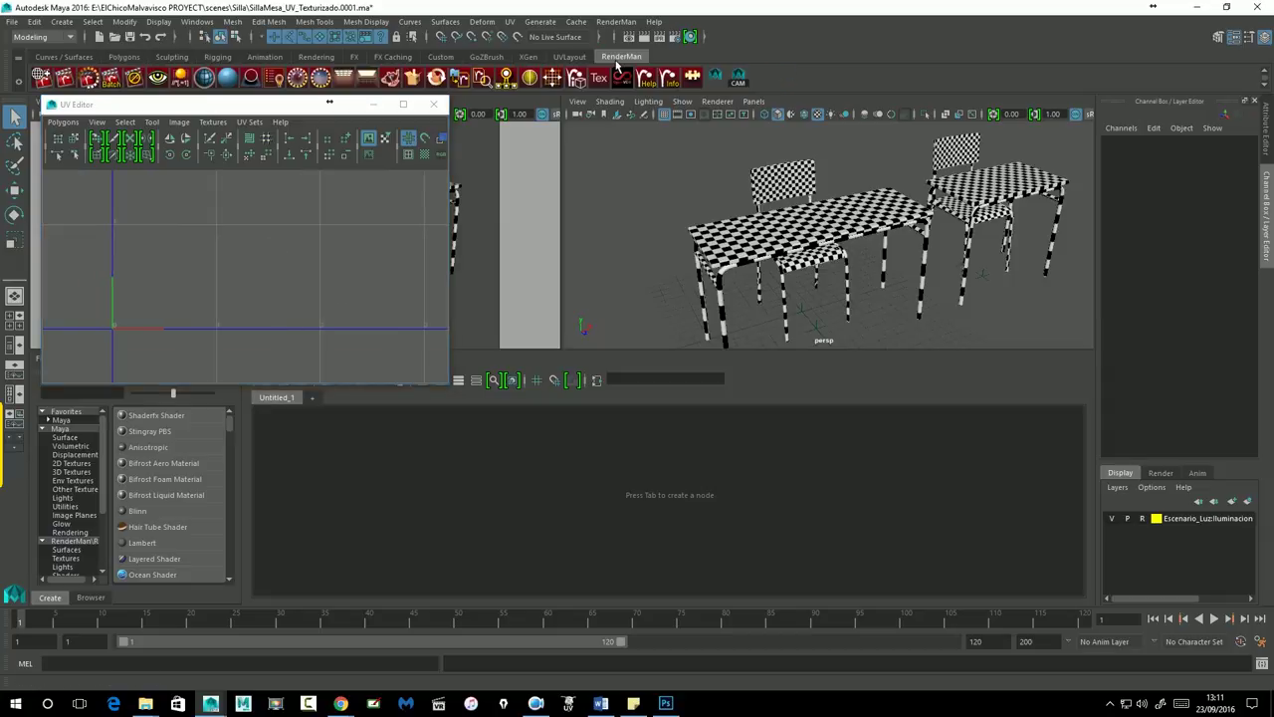
left_click(821, 247)
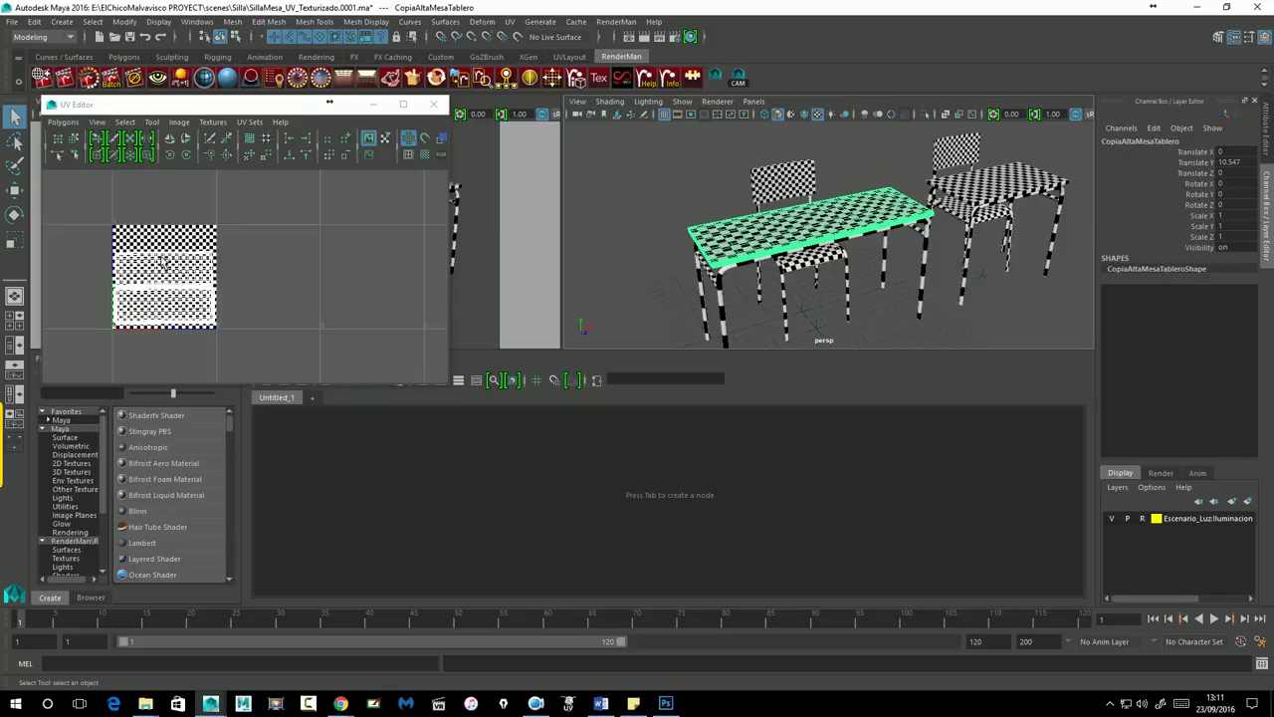
right_click(206, 80)
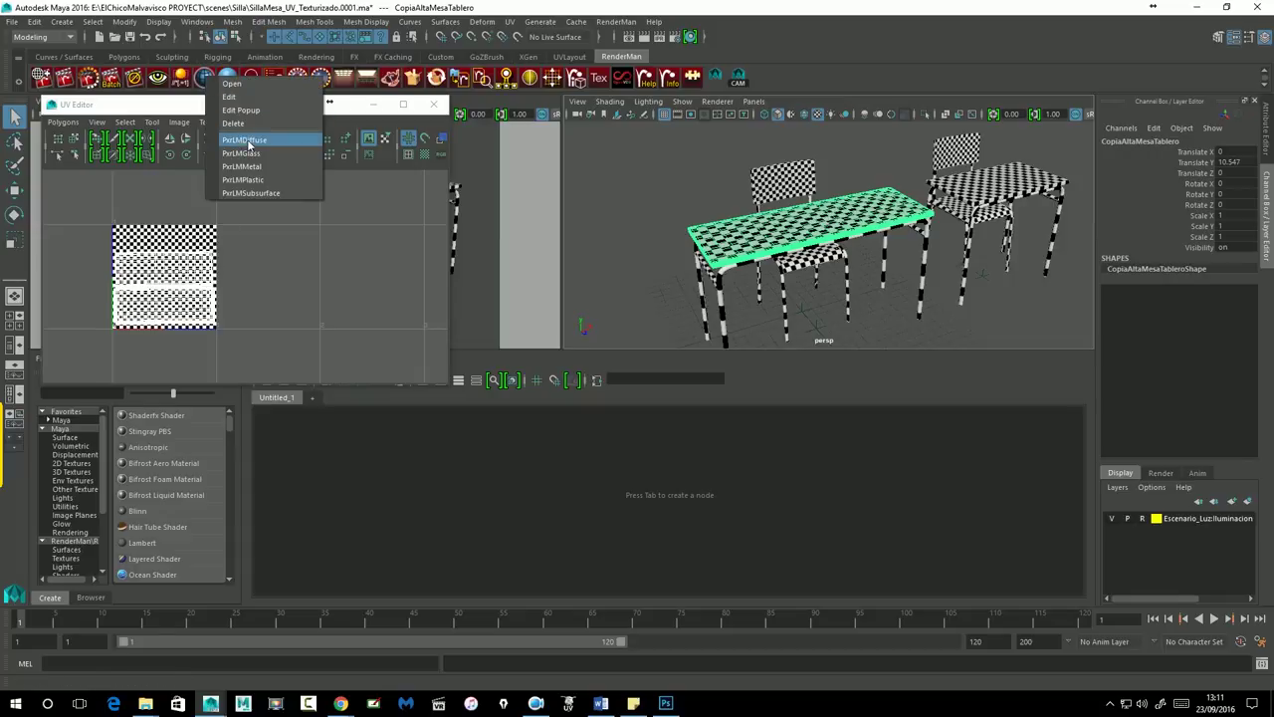
right_click(203, 82)
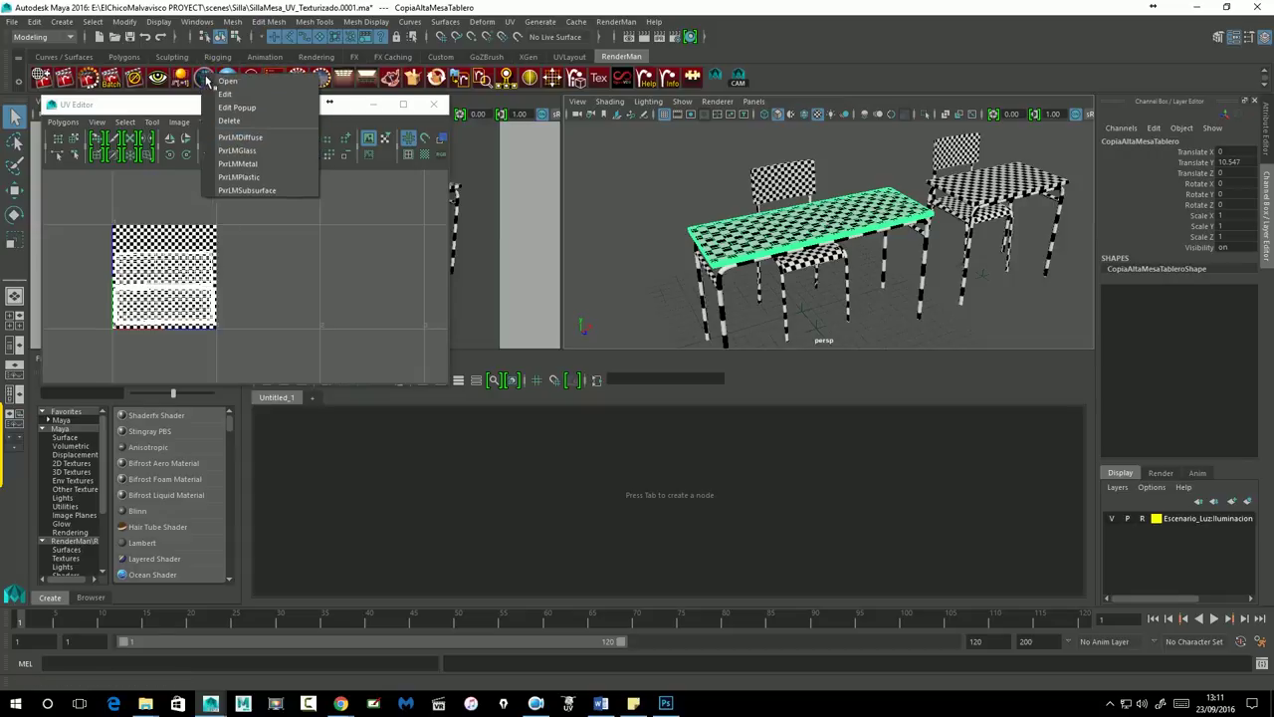
left_click(239, 137)
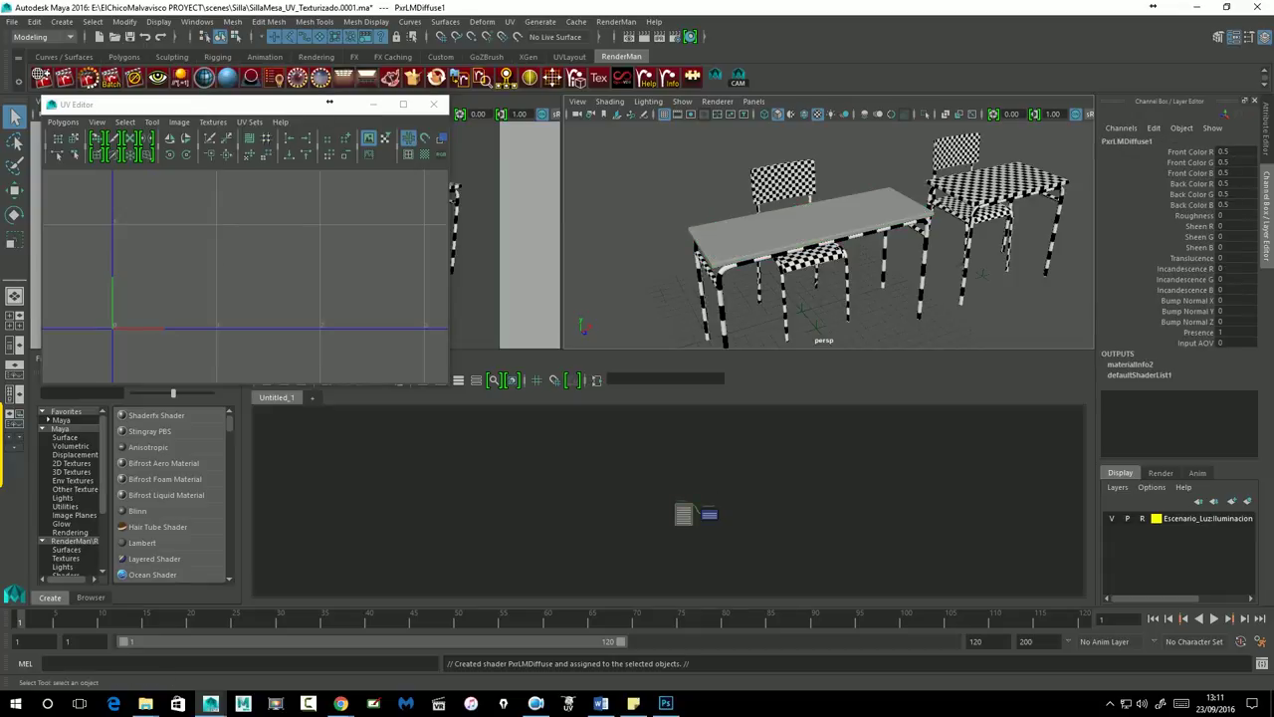
left_click(1265, 141)
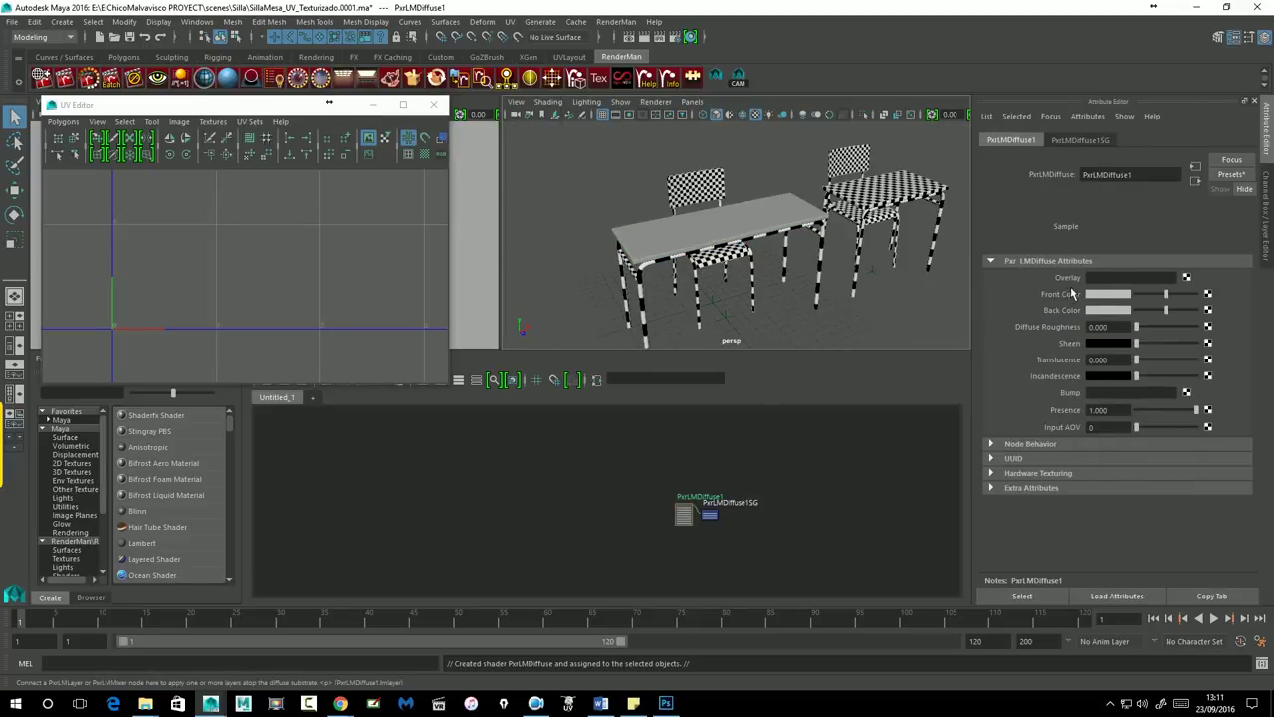
left_click_drag(1145, 186, 1007, 193)
type("Mesa01")
key("Return")
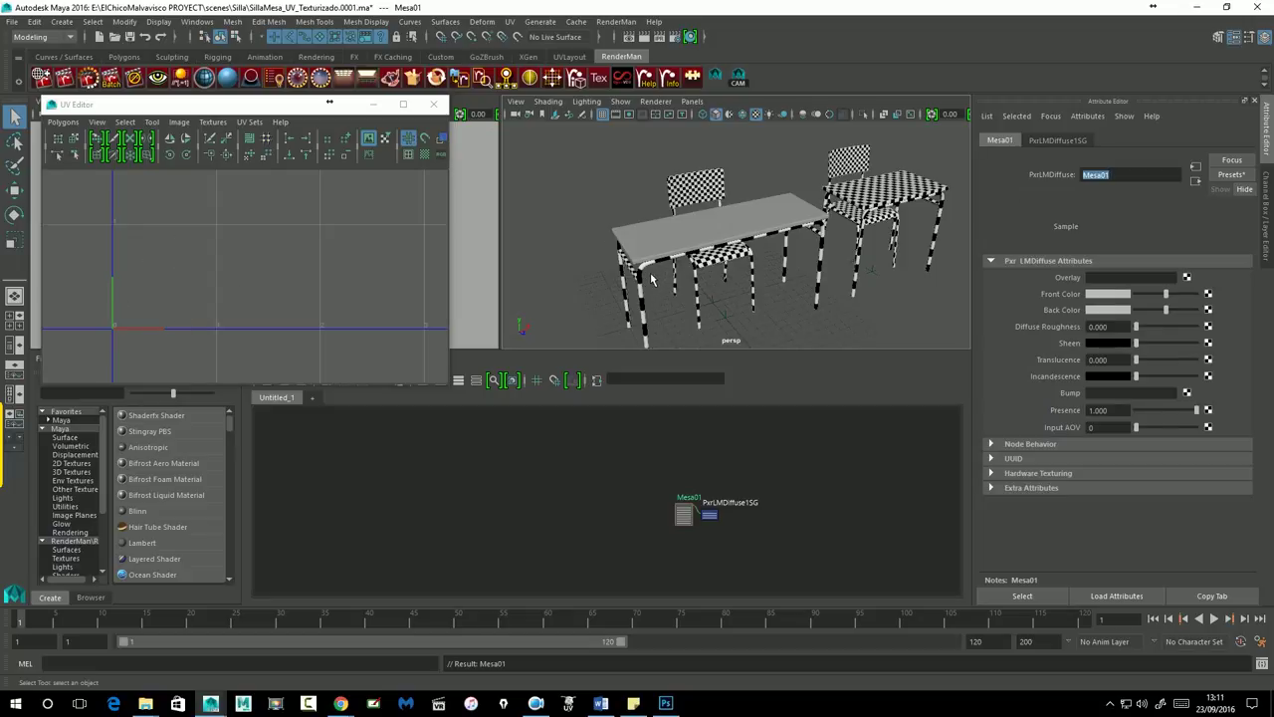
Give the chair backrest a PxrLMDiffuse material named Mesa02.
left_click(703, 199)
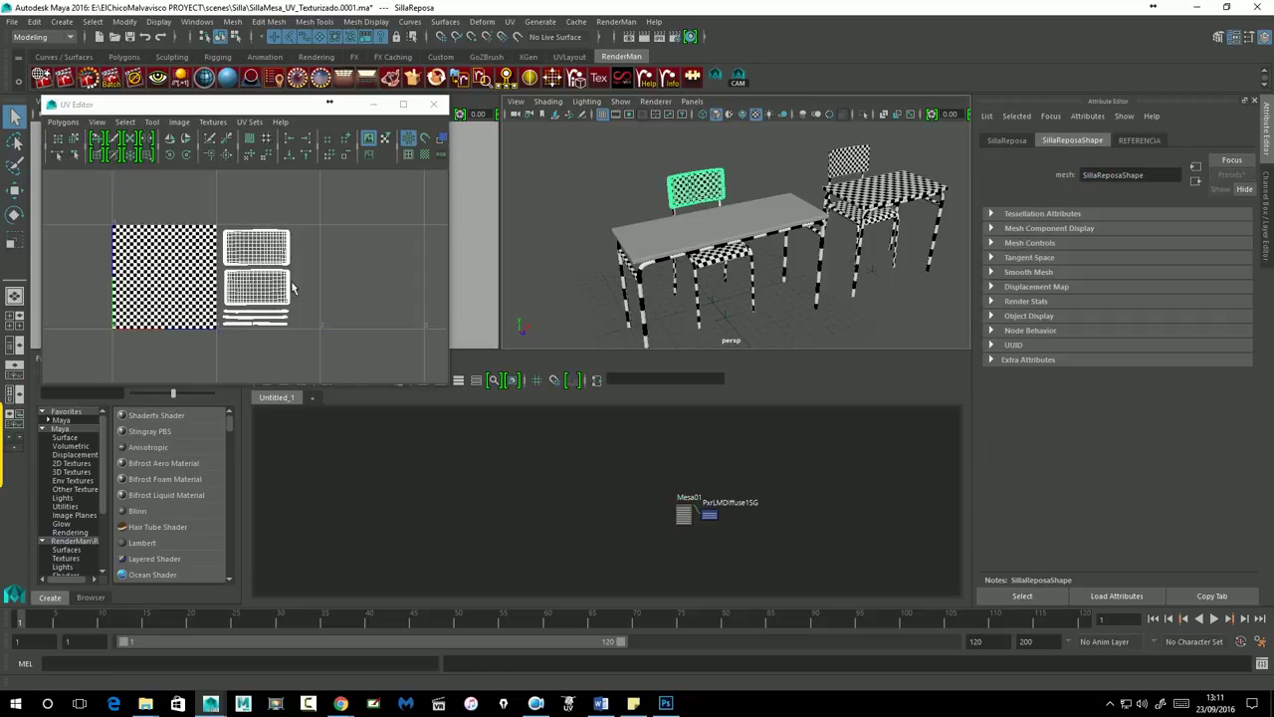
right_click_drag(227, 80, 237, 145)
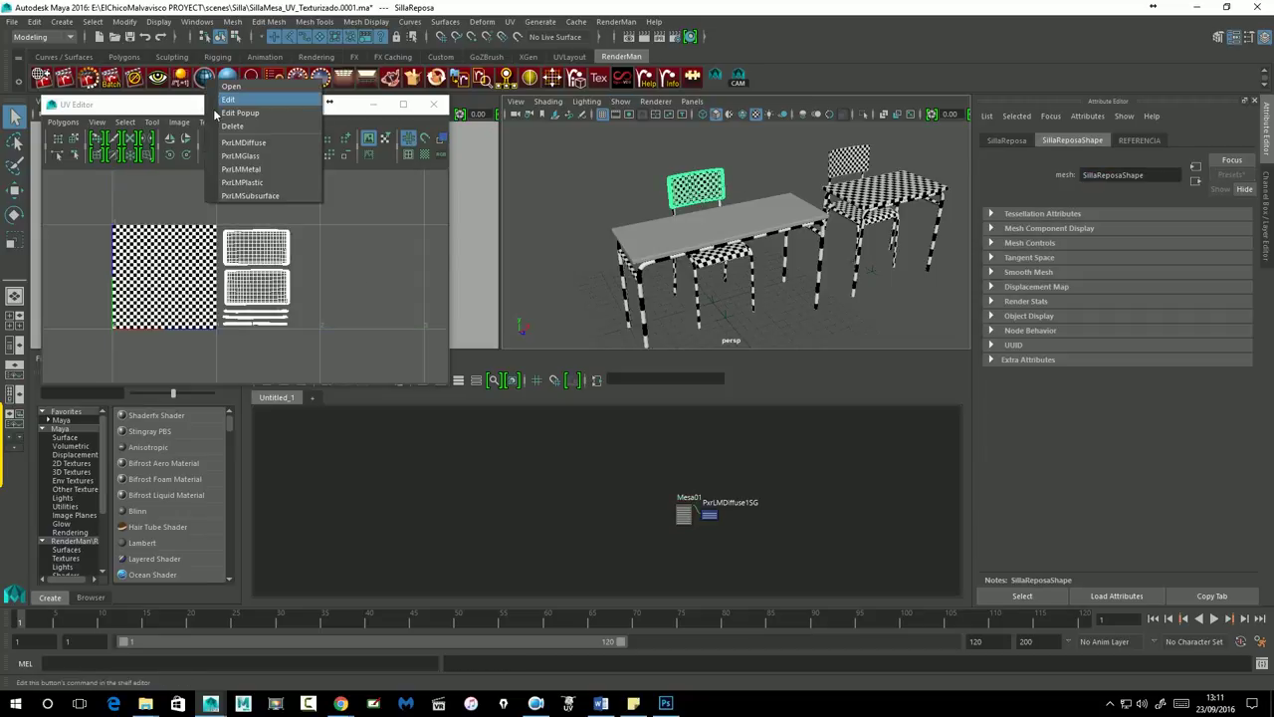
double_click(1105, 175)
type("Mesa02")
key("Return")
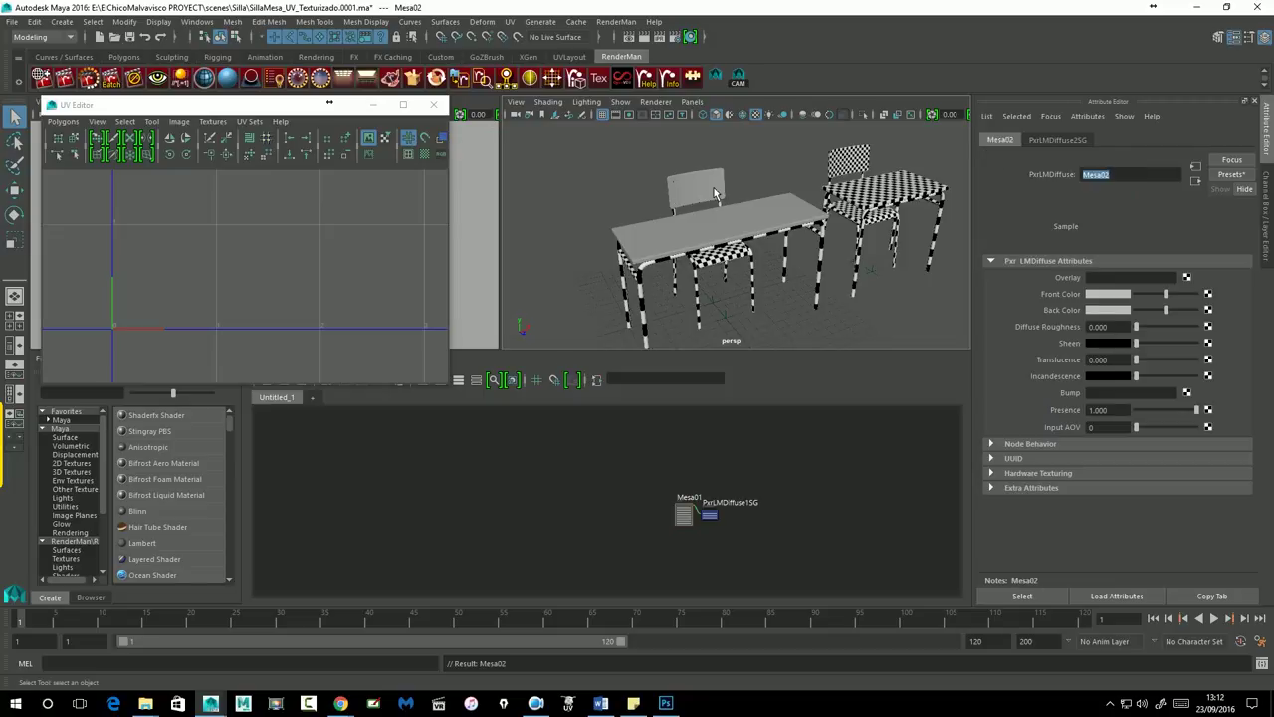
Assign a PxrLMDiffuse material named Mesa03 to the chair seat.
mouse_move(715, 267)
right_mouse_down("alt")
mouse_move(769, 261)
mouse_move(721, 267)
right_mouse_up("alt")
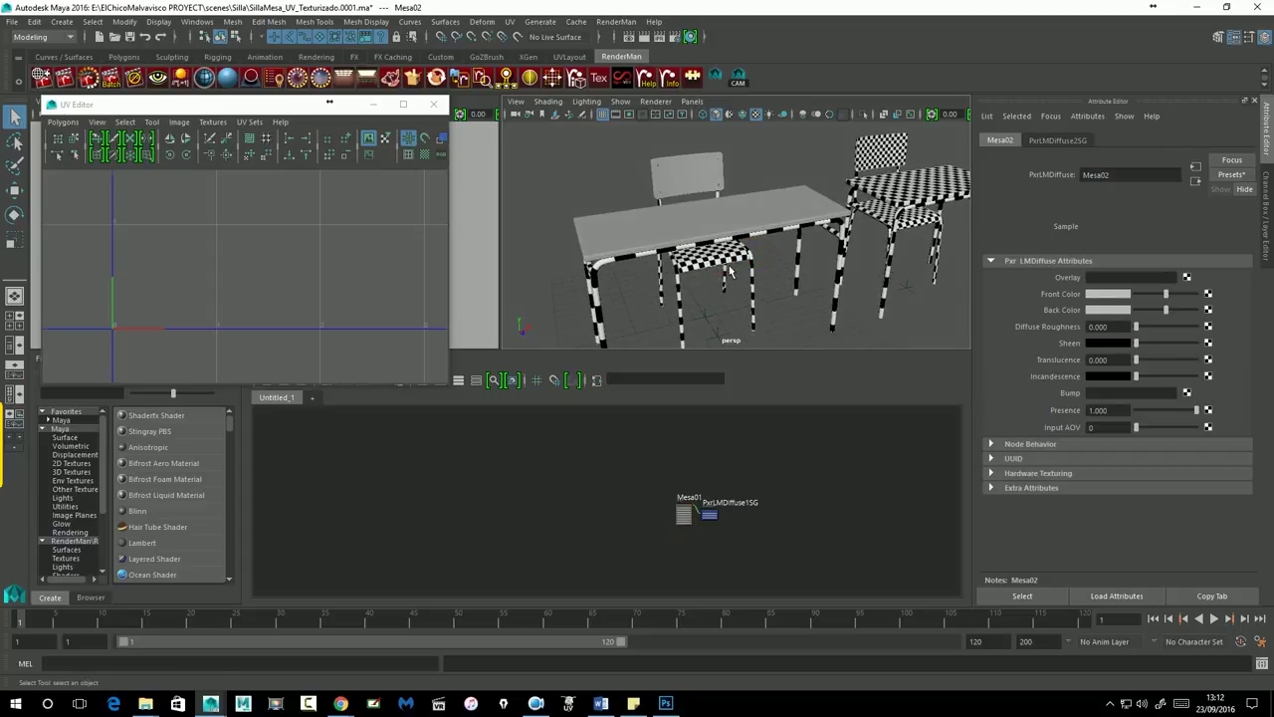
left_click(720, 267)
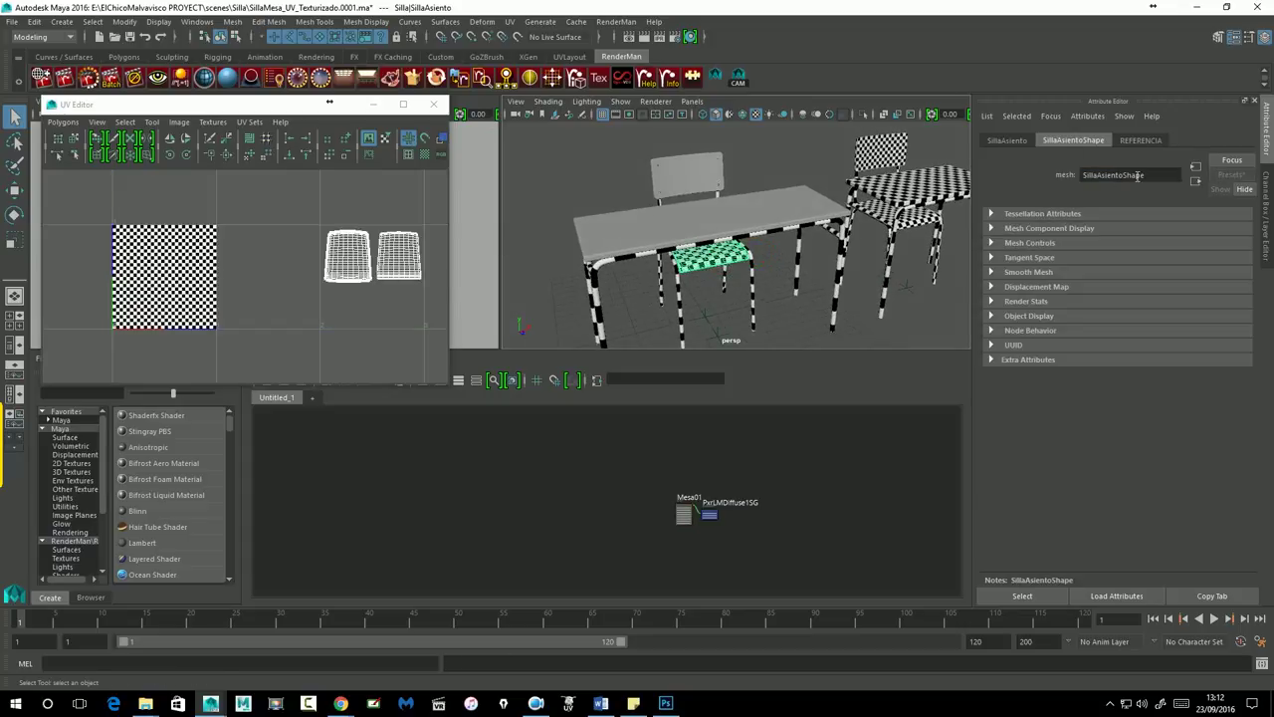
right_click(204, 78)
left_click(235, 142)
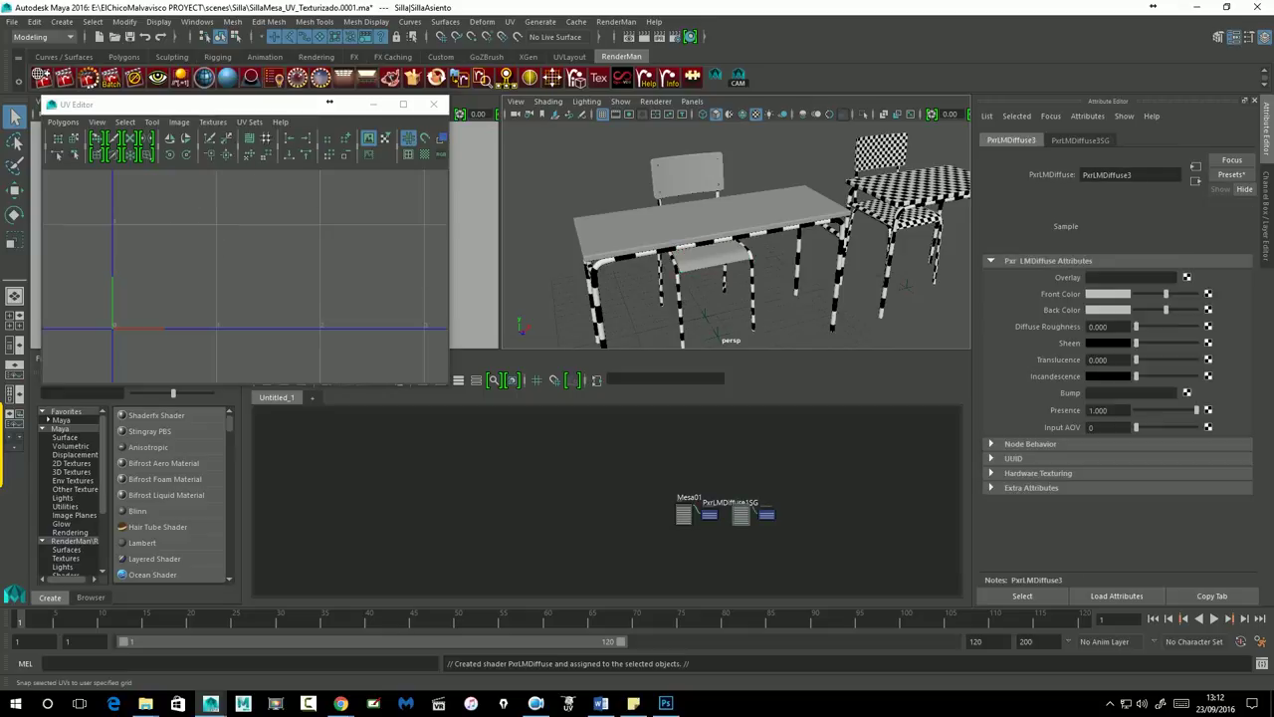
type("Mesa03")
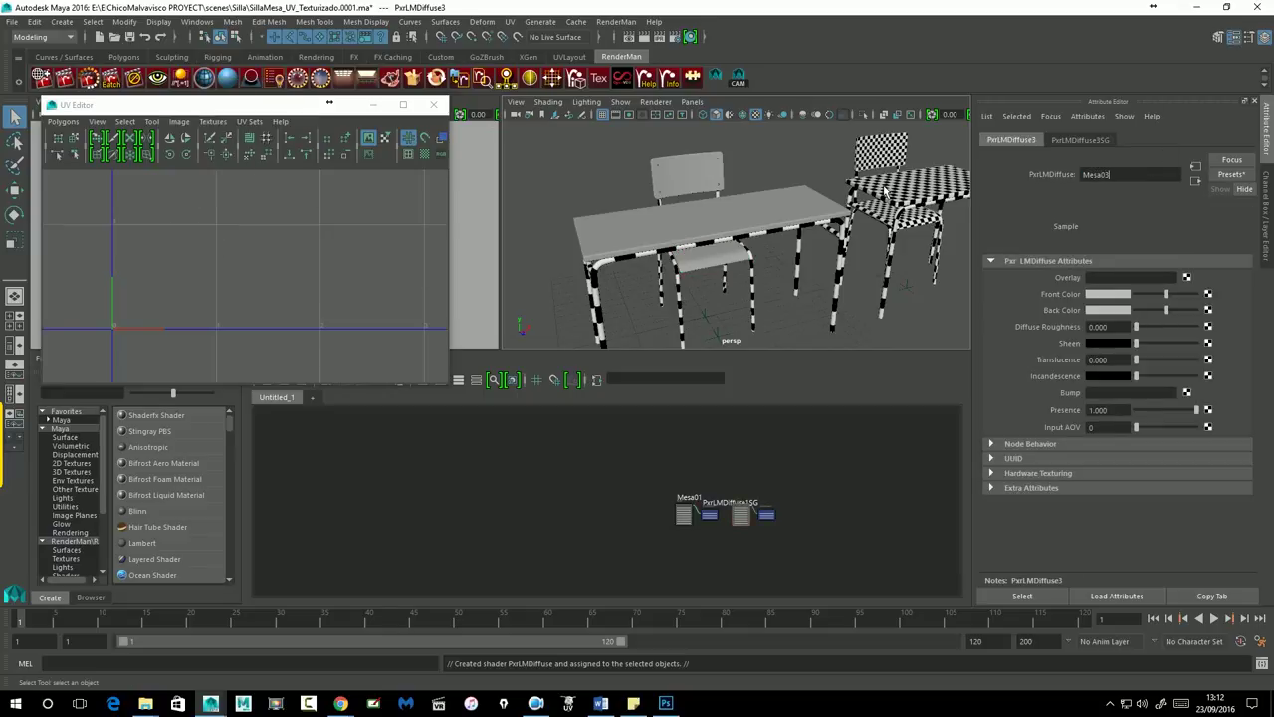
key("Return")
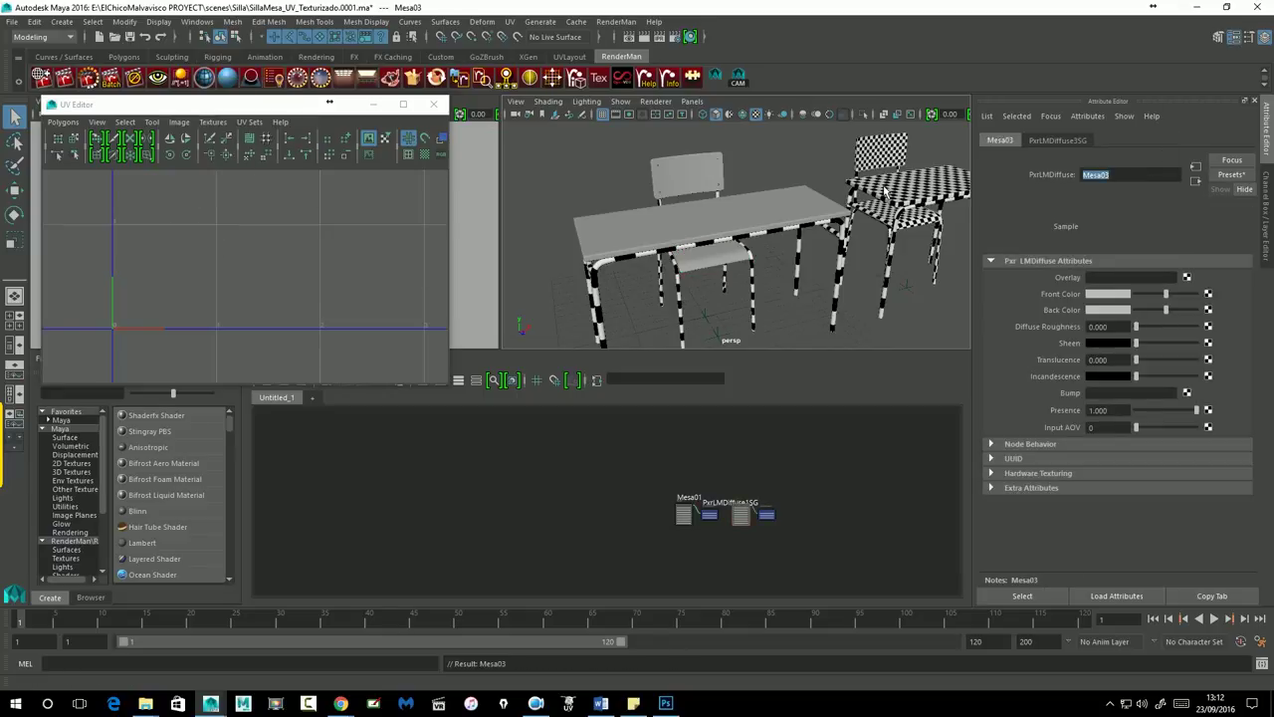
left_click_drag(763, 278, 763, 275, "alt")
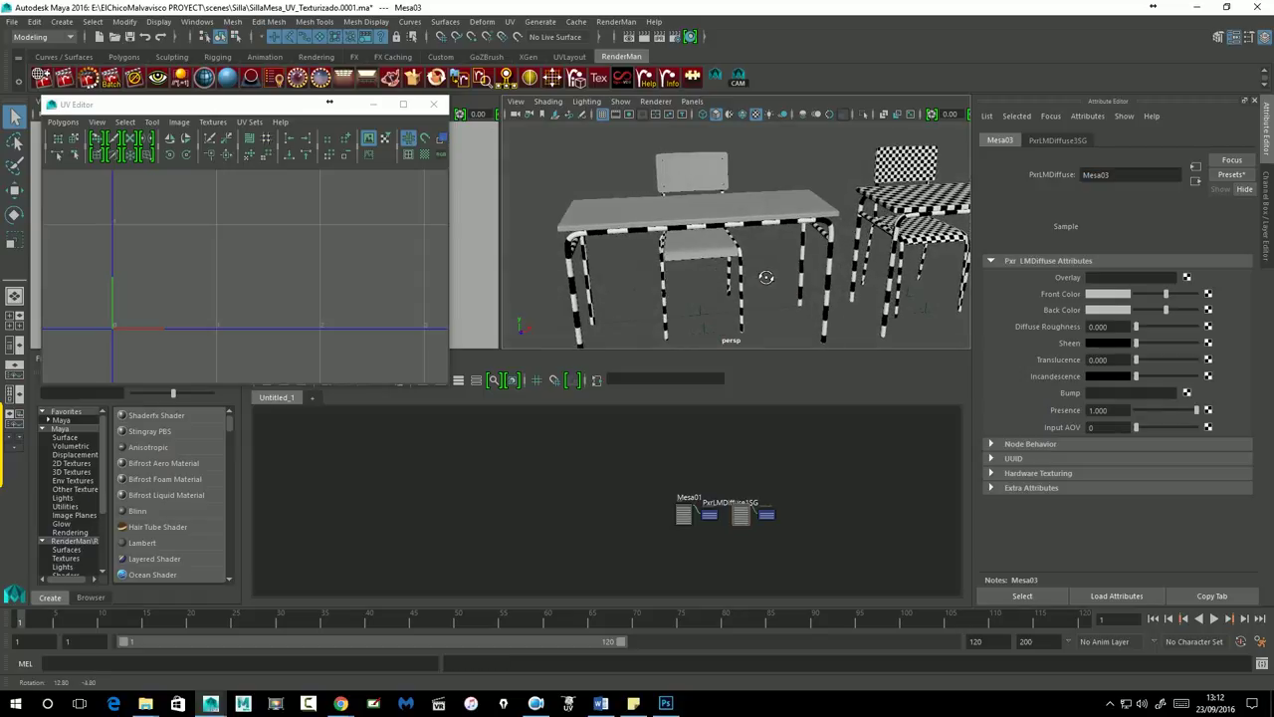
mouse_move(762, 275)
middle_mouse_down("alt")
mouse_move(768, 265)
mouse_move(749, 257)
middle_mouse_up("alt")
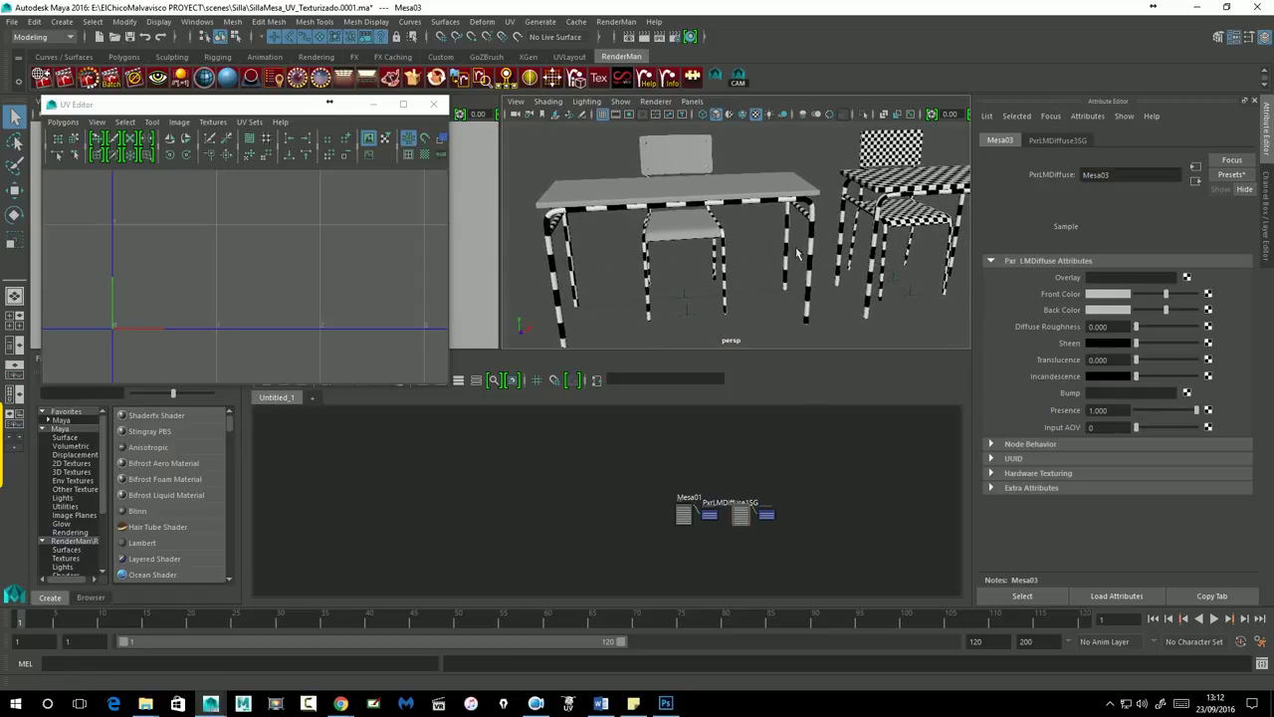
left_click(818, 244)
Select all left table and chair leg meshes, including the table's connecting piece and chair rear legs.
middle_click_drag(357, 270, 40, 275, "alt")
mouse_move(438, 234)
middle_mouse_down("alt")
mouse_move(349, 236)
mouse_move(384, 243)
middle_mouse_up("alt")
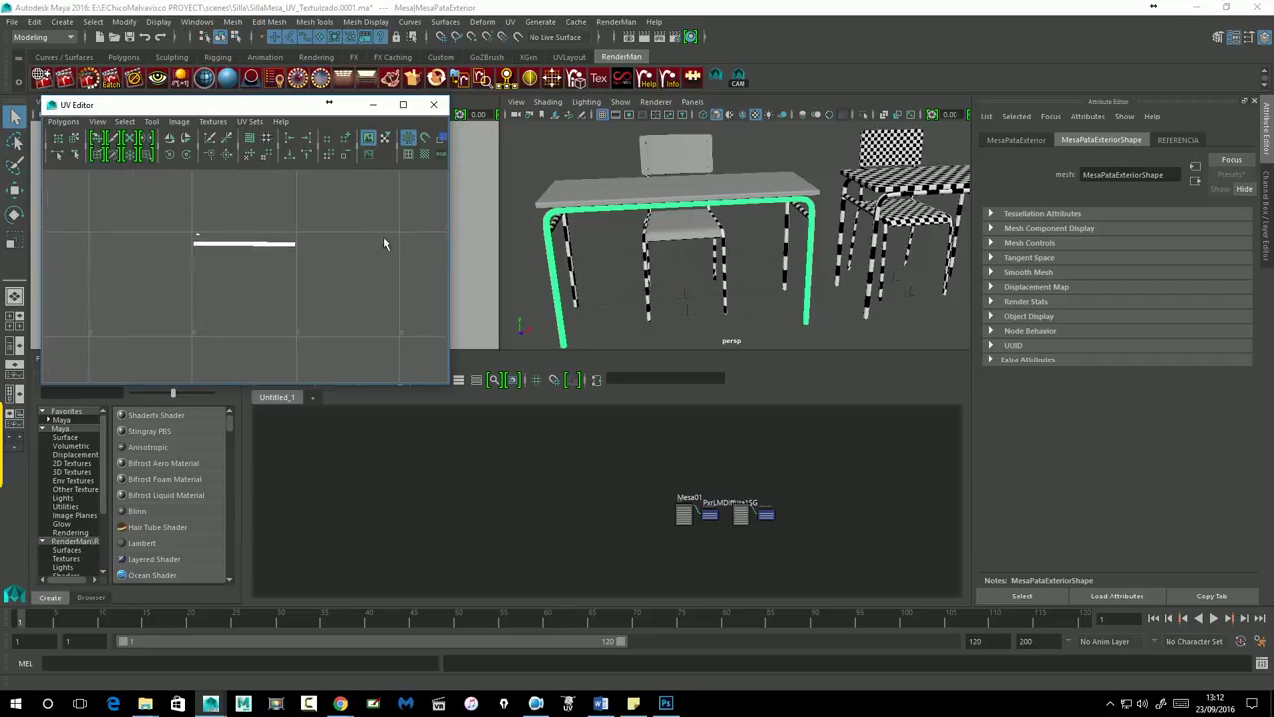
left_click(576, 256)
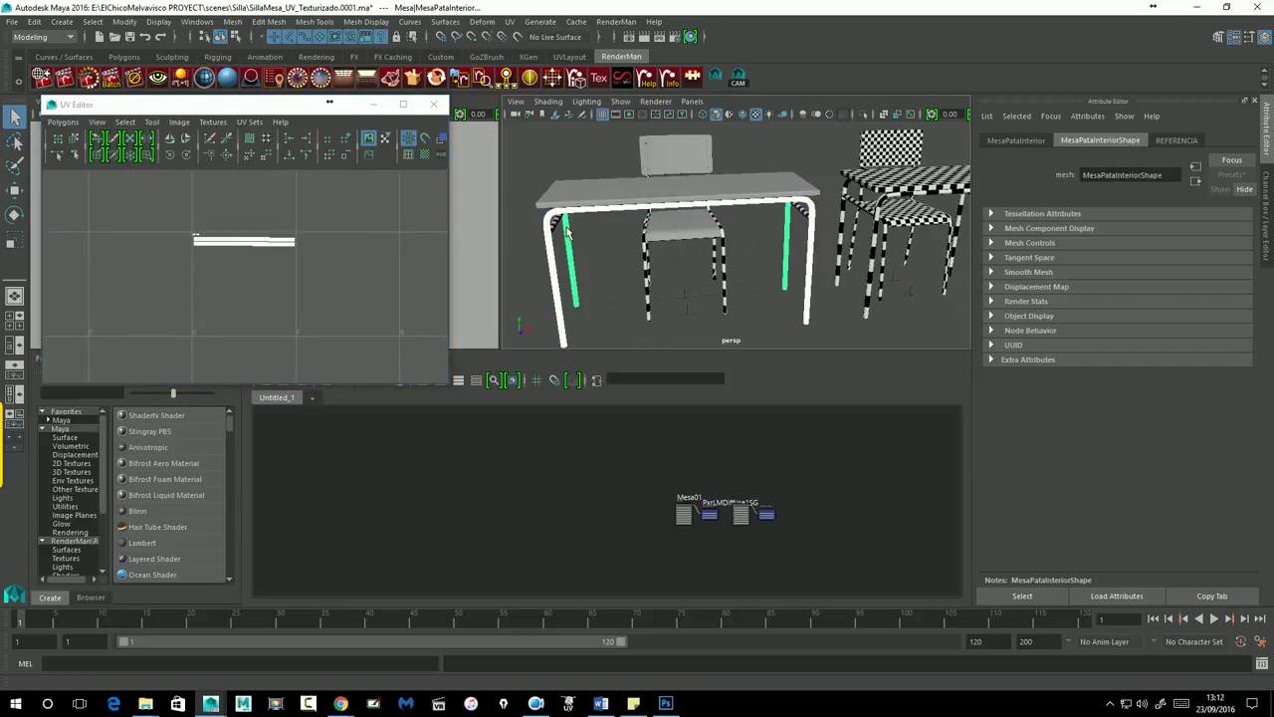
left_click(563, 226)
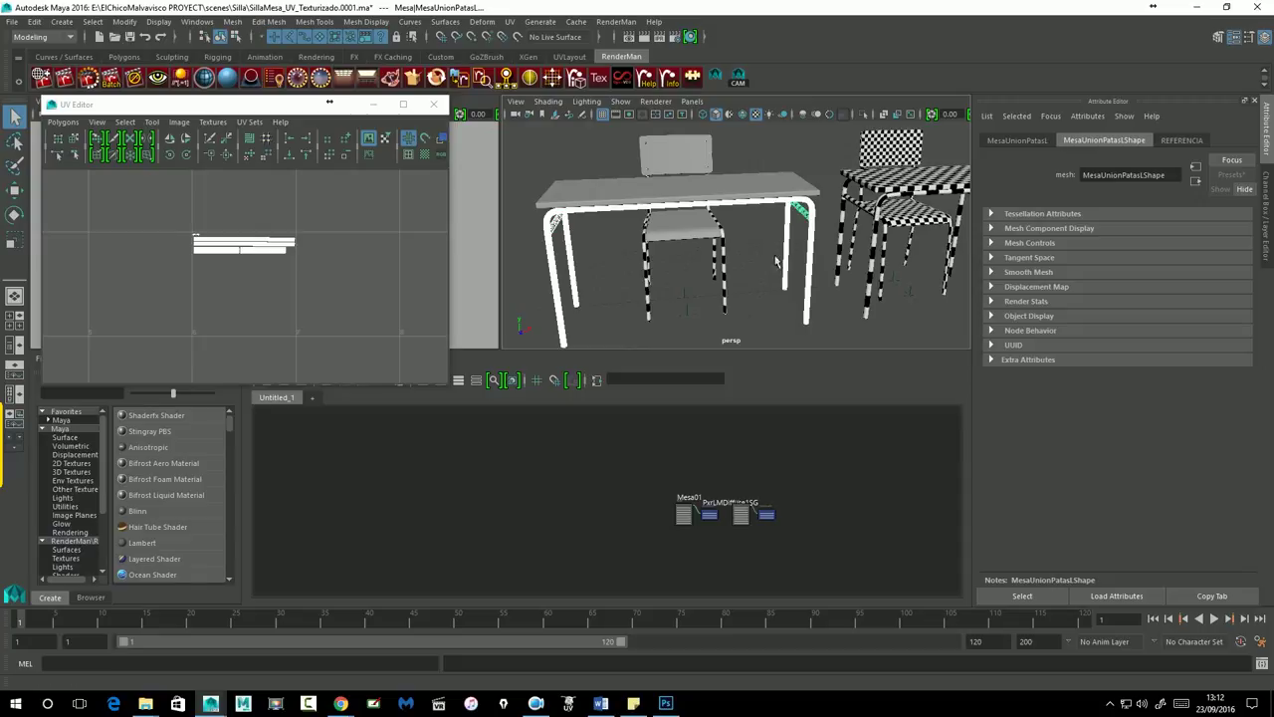
left_click(727, 277)
left_click(650, 289)
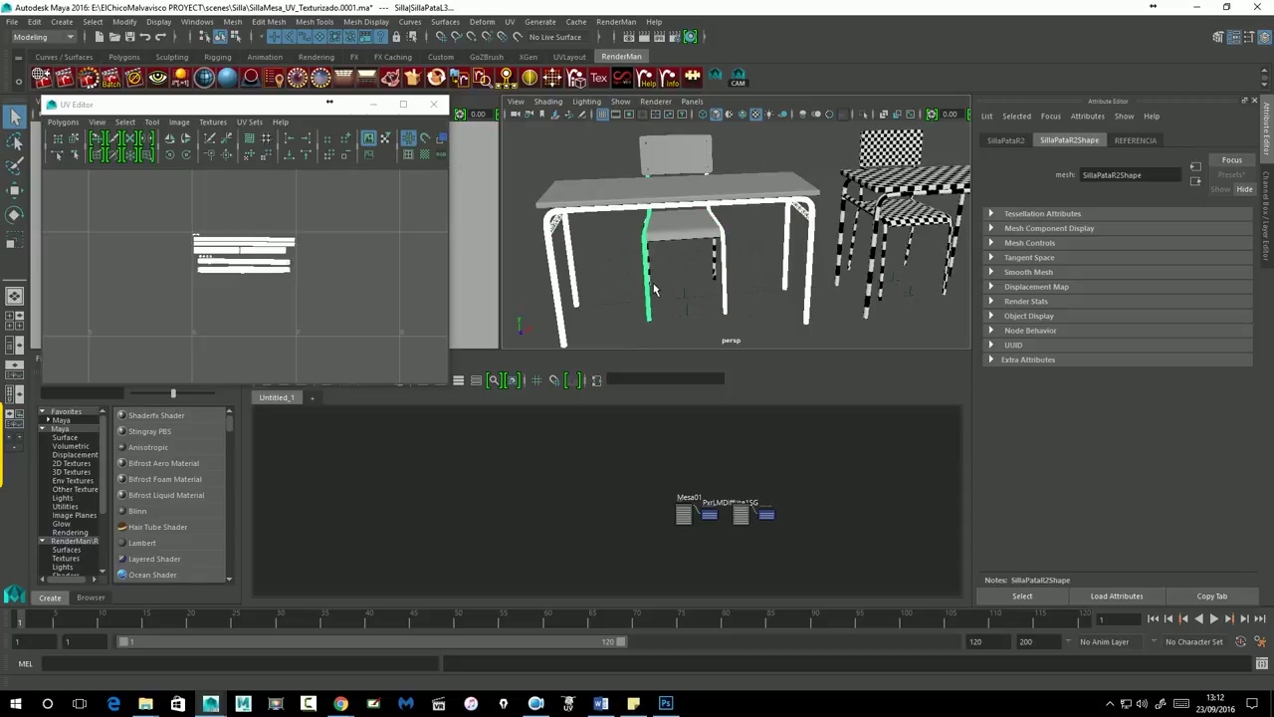
left_click(721, 266)
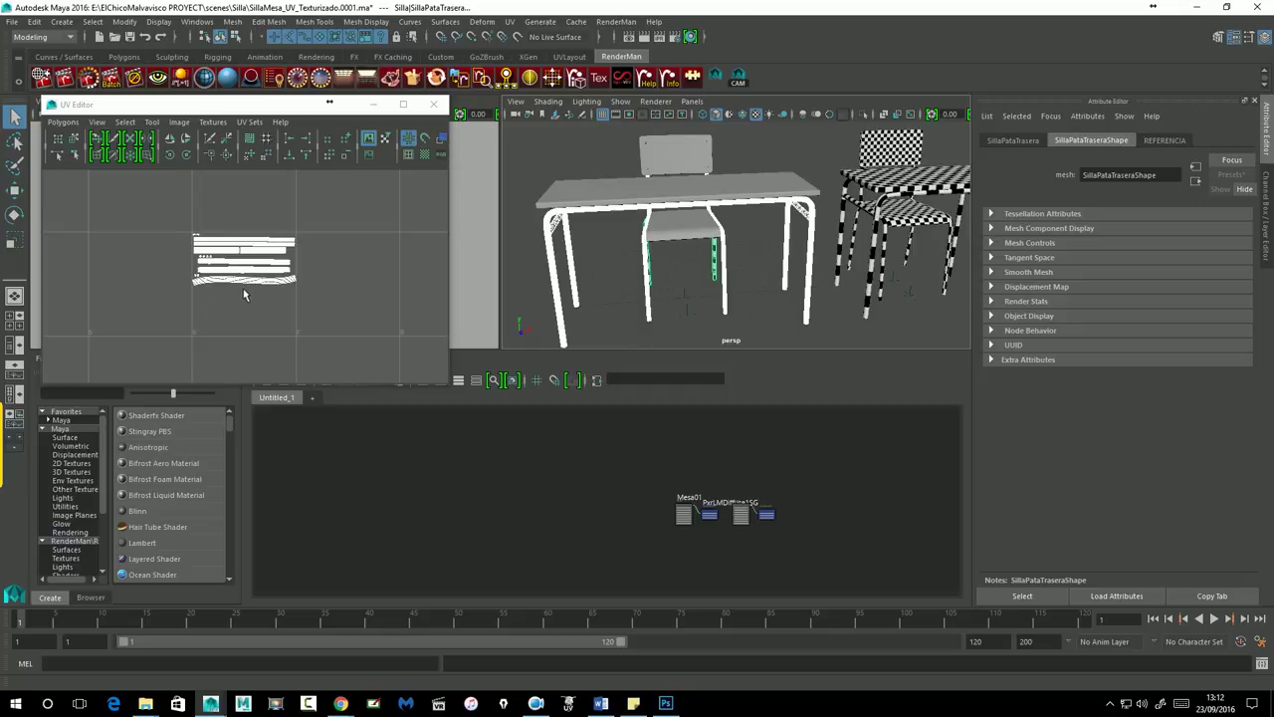
scroll(201, 344, "down", 3)
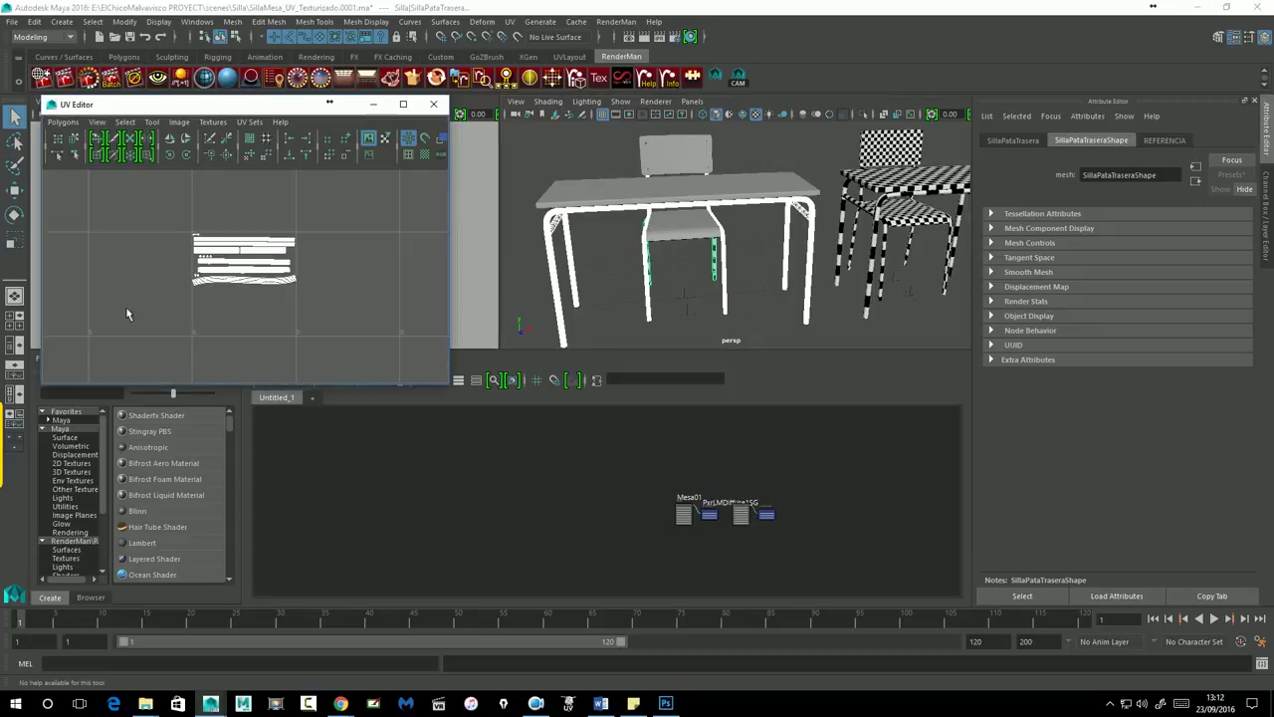
Turn off the UV checker and give the legs a new PxrLMDiffuse material named Mesa07.
left_click(368, 137)
middle_click_drag(186, 324, 309, 279, "alt")
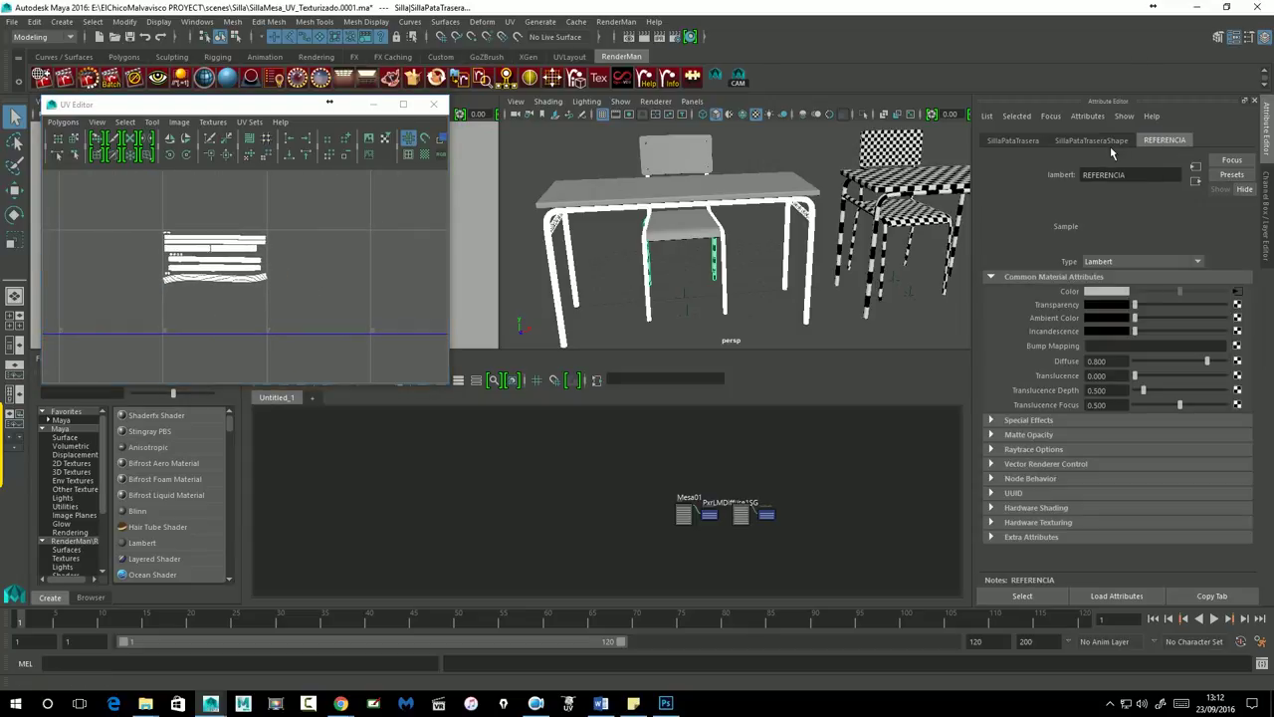
right_click(209, 82)
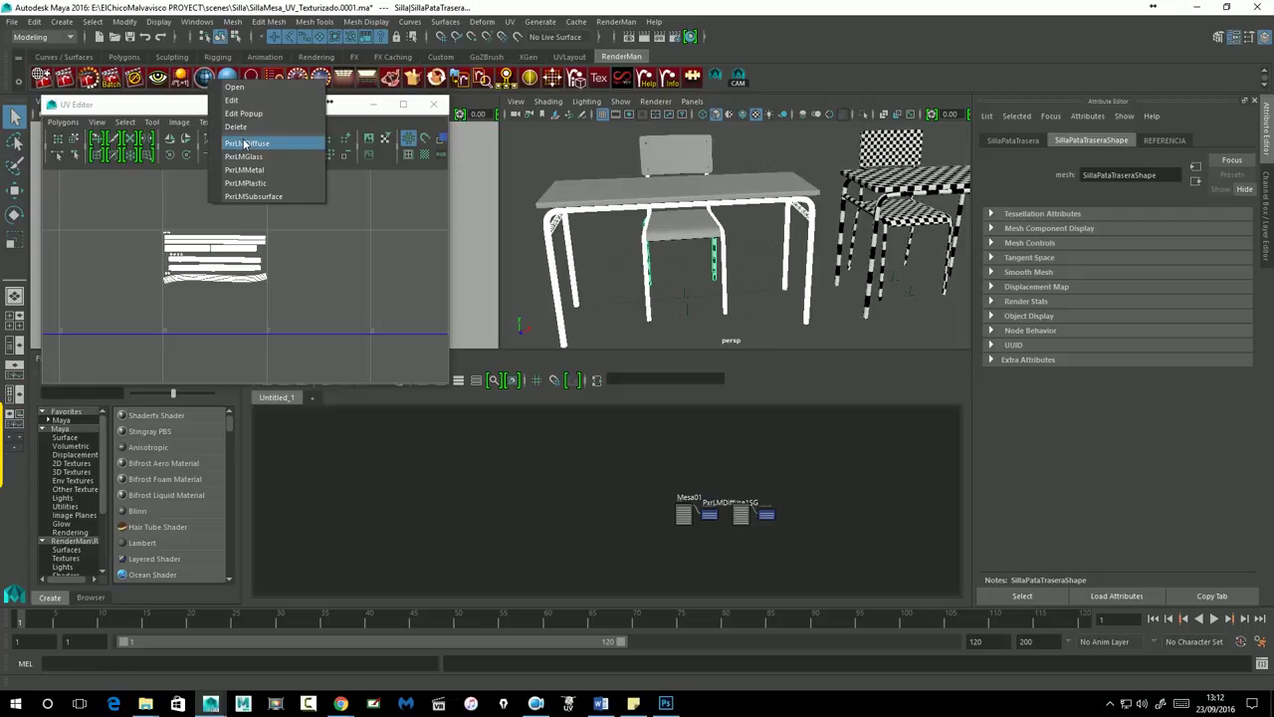
left_click(245, 144)
left_click_drag(1149, 181, 983, 179)
type("Mesa07")
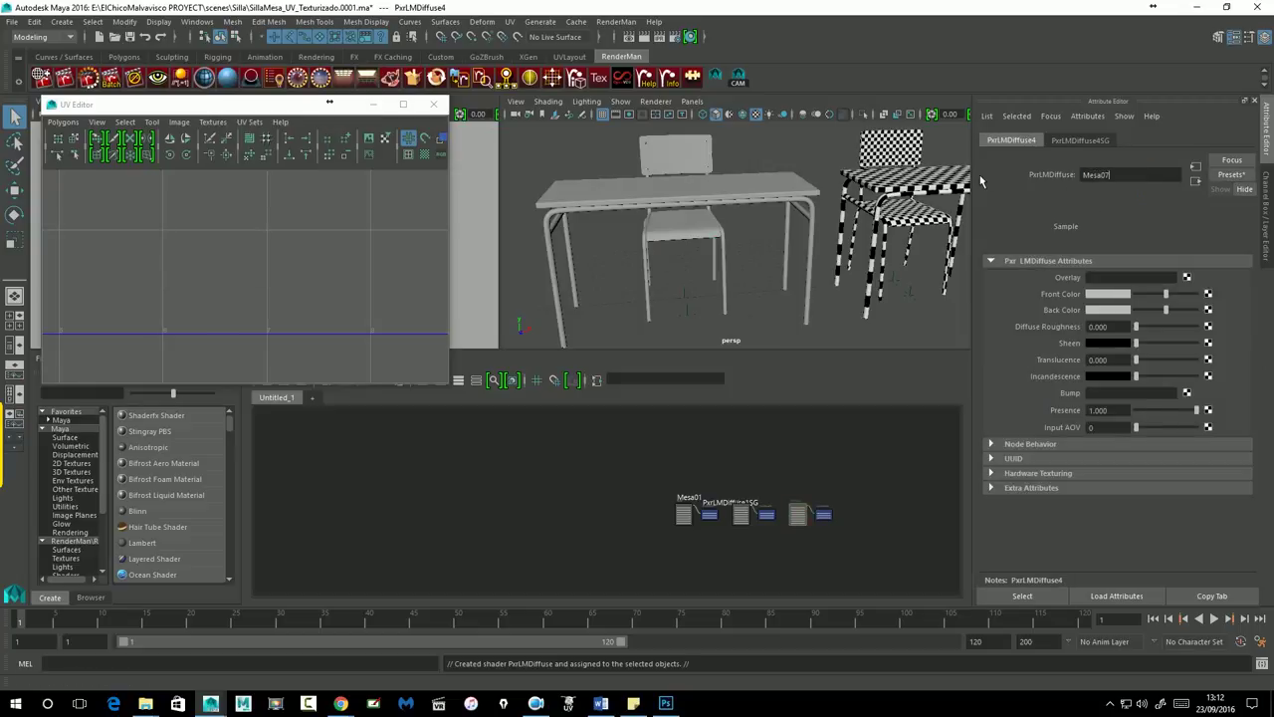
key("Return")
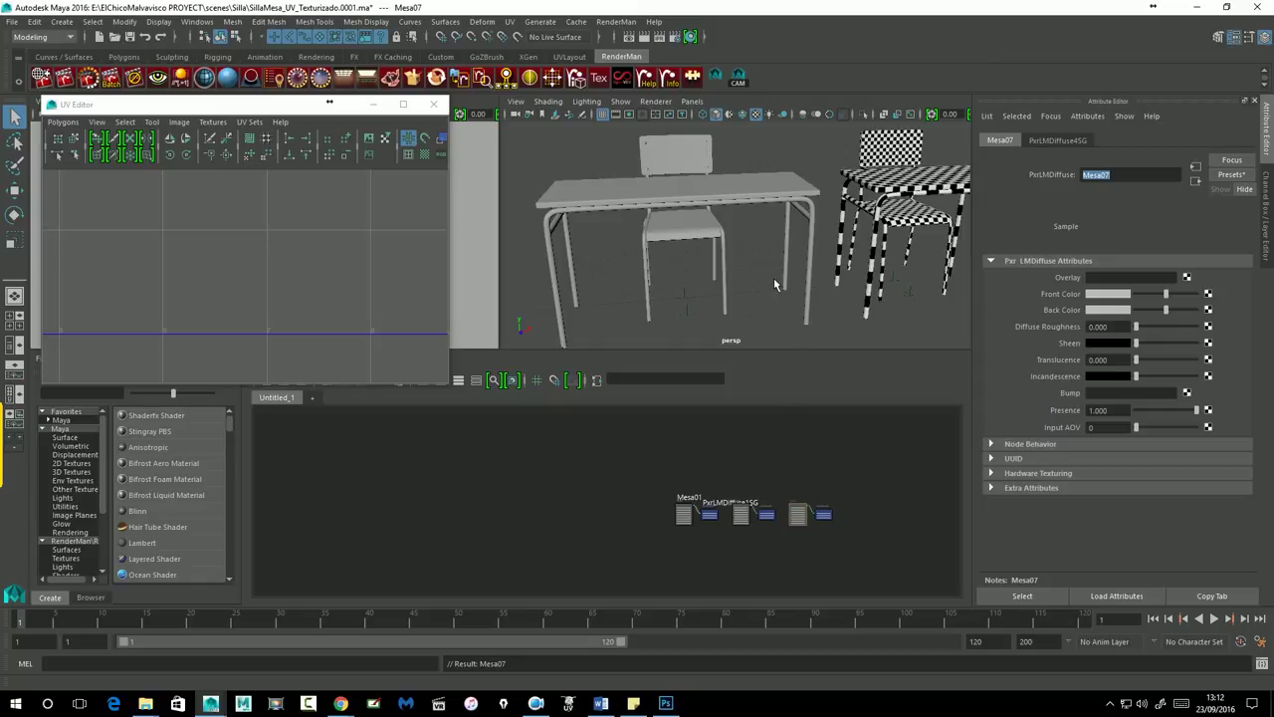
left_click_drag(872, 263, 806, 234, "alt")
left_click(796, 227)
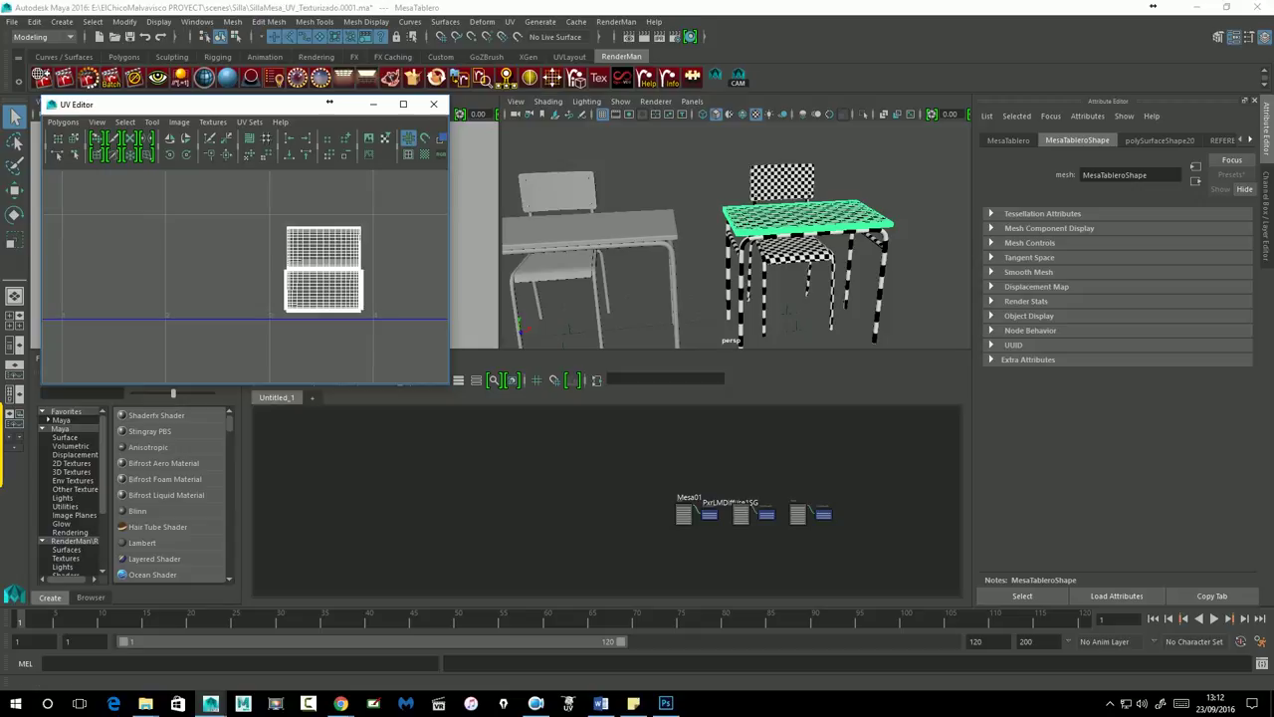
Assign the right table top a new PxrLMDiffuse material named Mesa04.
right_click(204, 78)
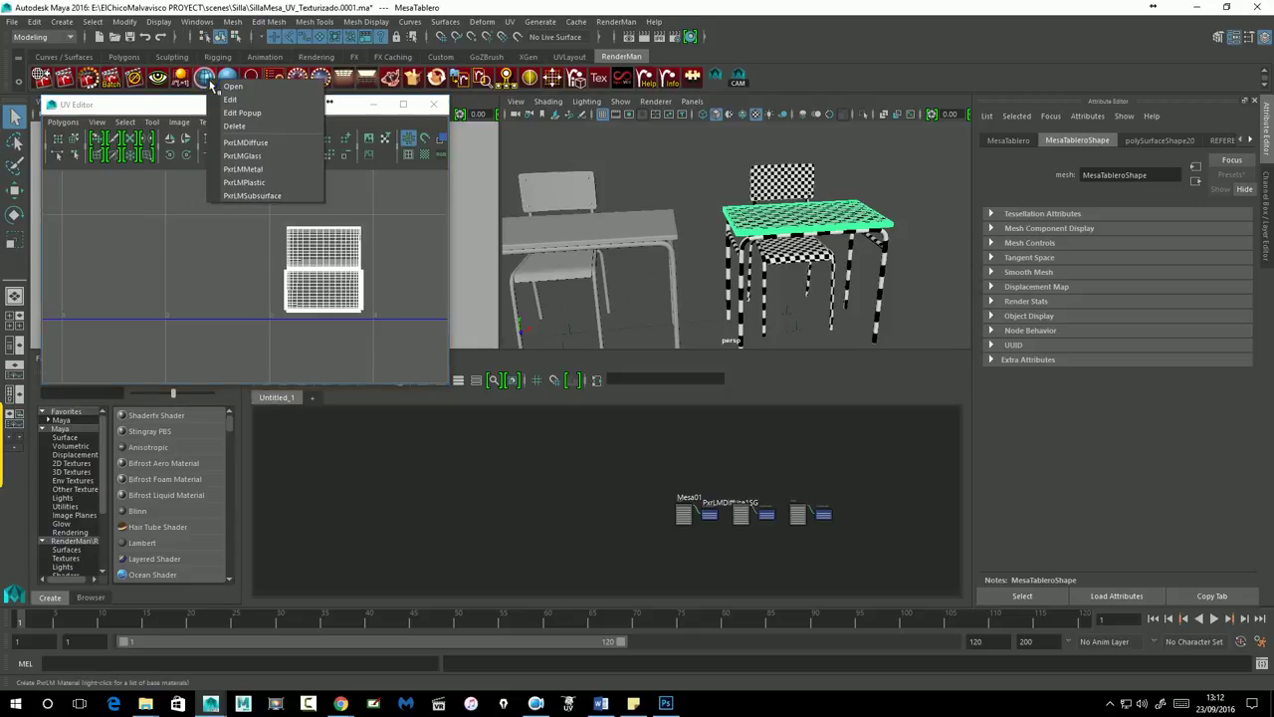
left_click(243, 144)
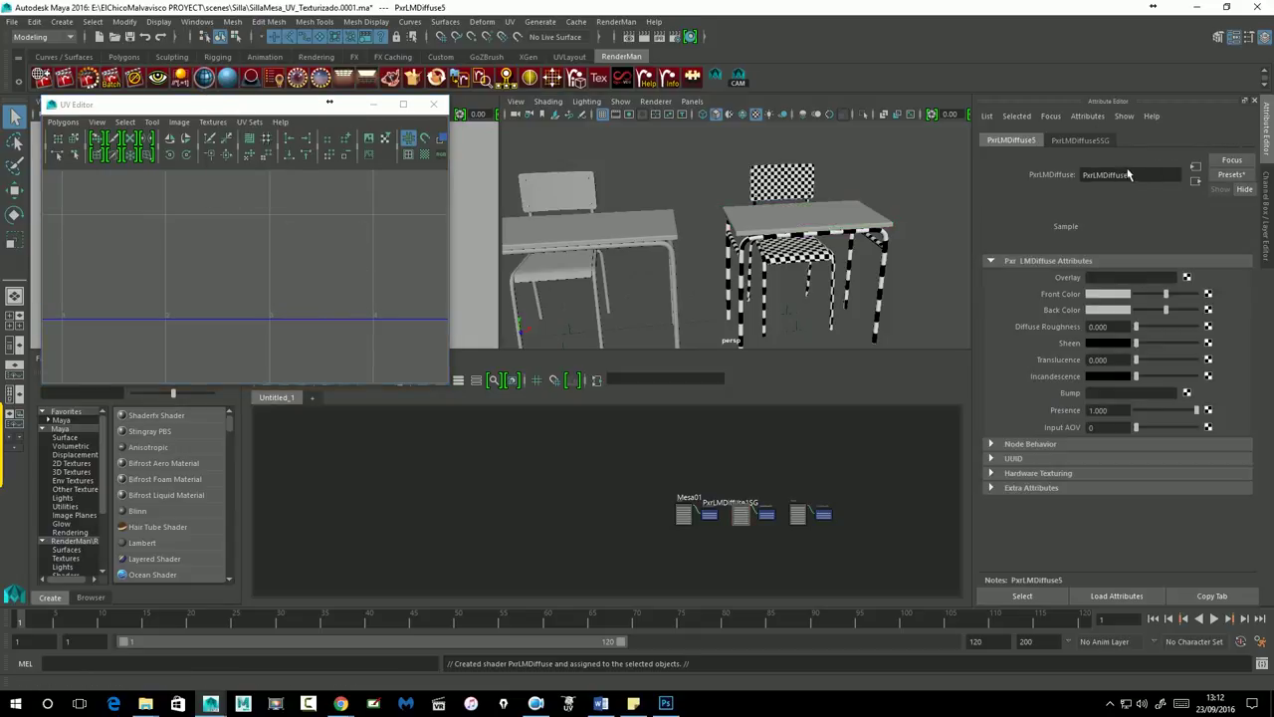
type("Mesa04")
key("Return")
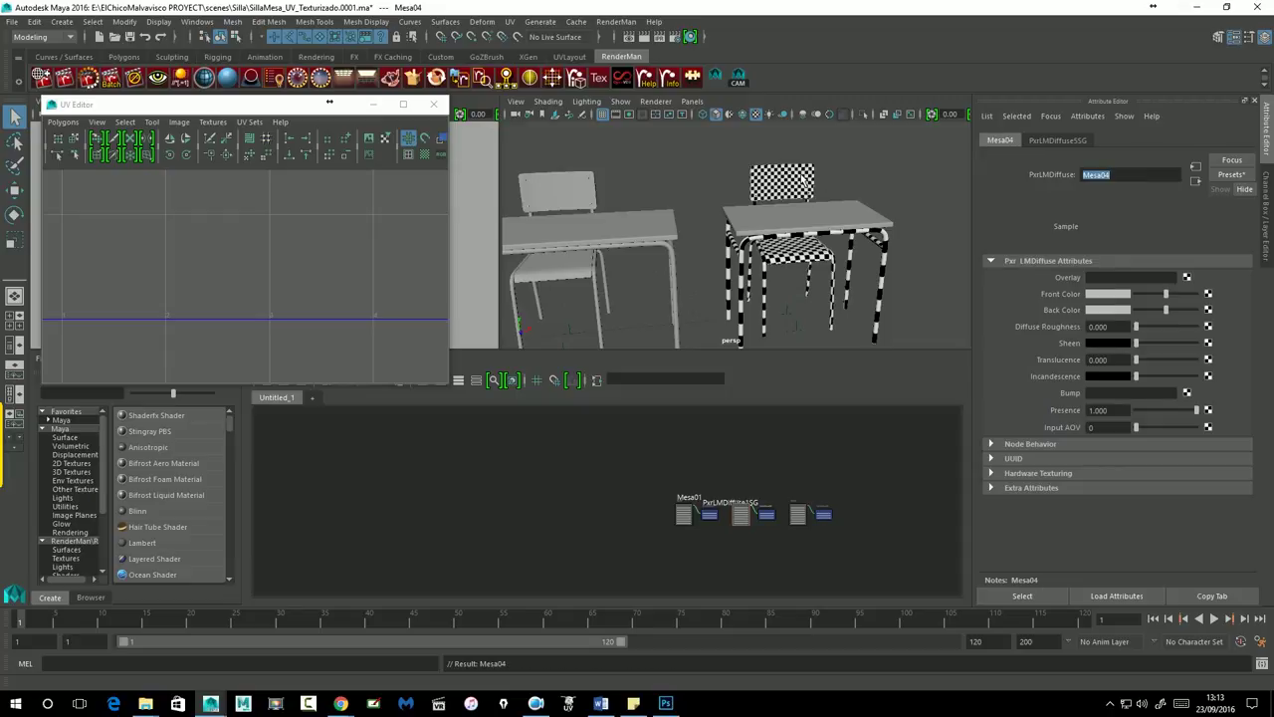
Give the right chair's backrest a new PxrLMDiffuse material named Mesa05.
left_click(796, 187)
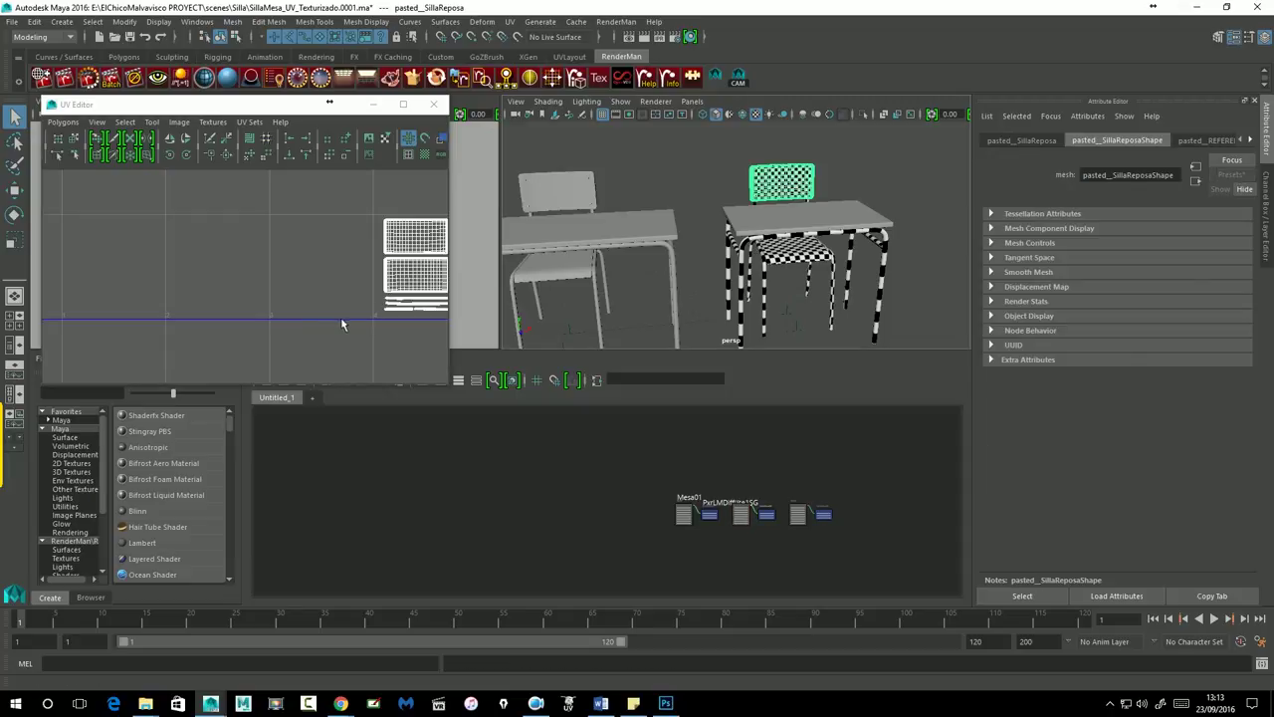
middle_click_drag(407, 285, 277, 317, "alt")
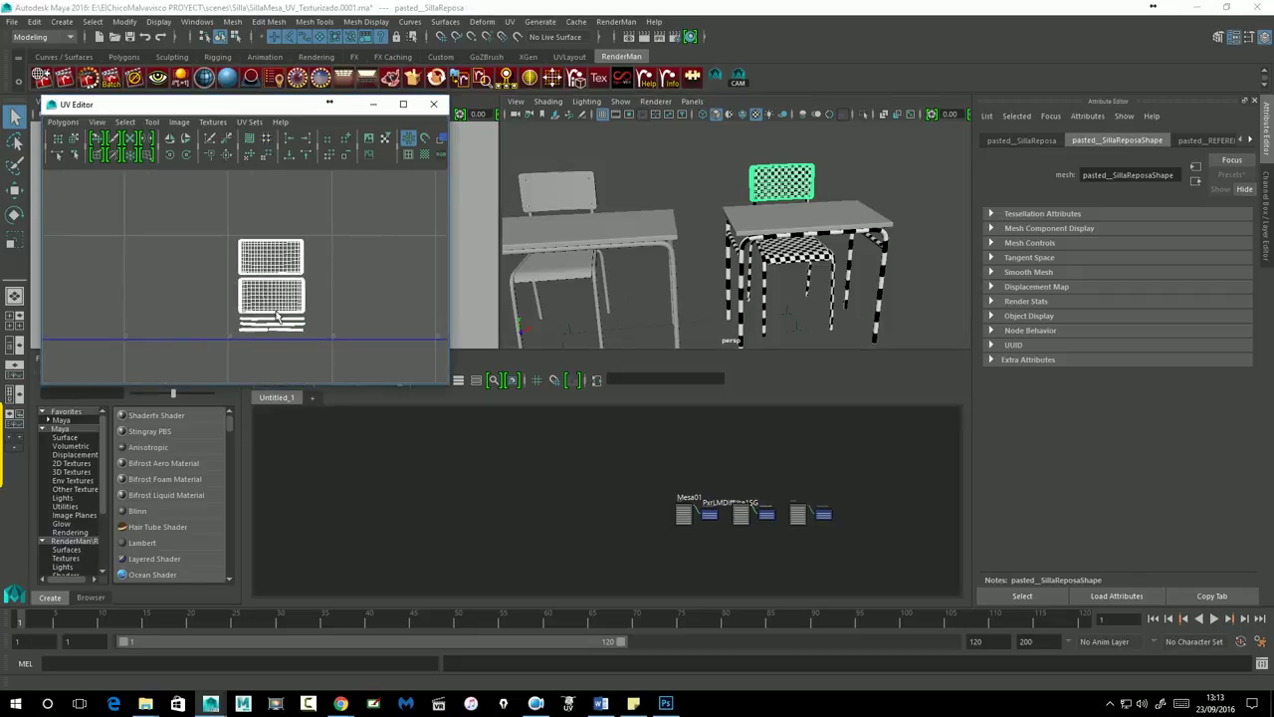
right_click(206, 77)
left_click(254, 139)
left_click(1083, 145)
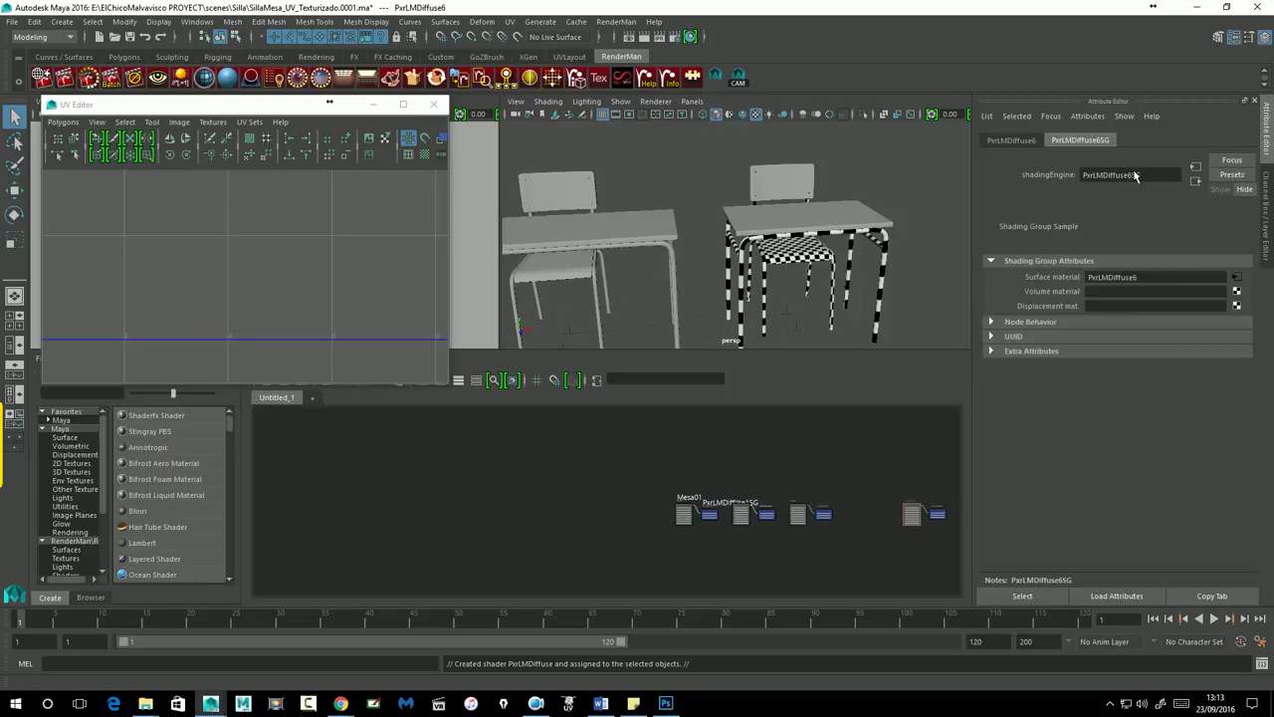
left_click(1024, 143)
left_click_drag(1148, 183, 839, 187)
type("Mesa05")
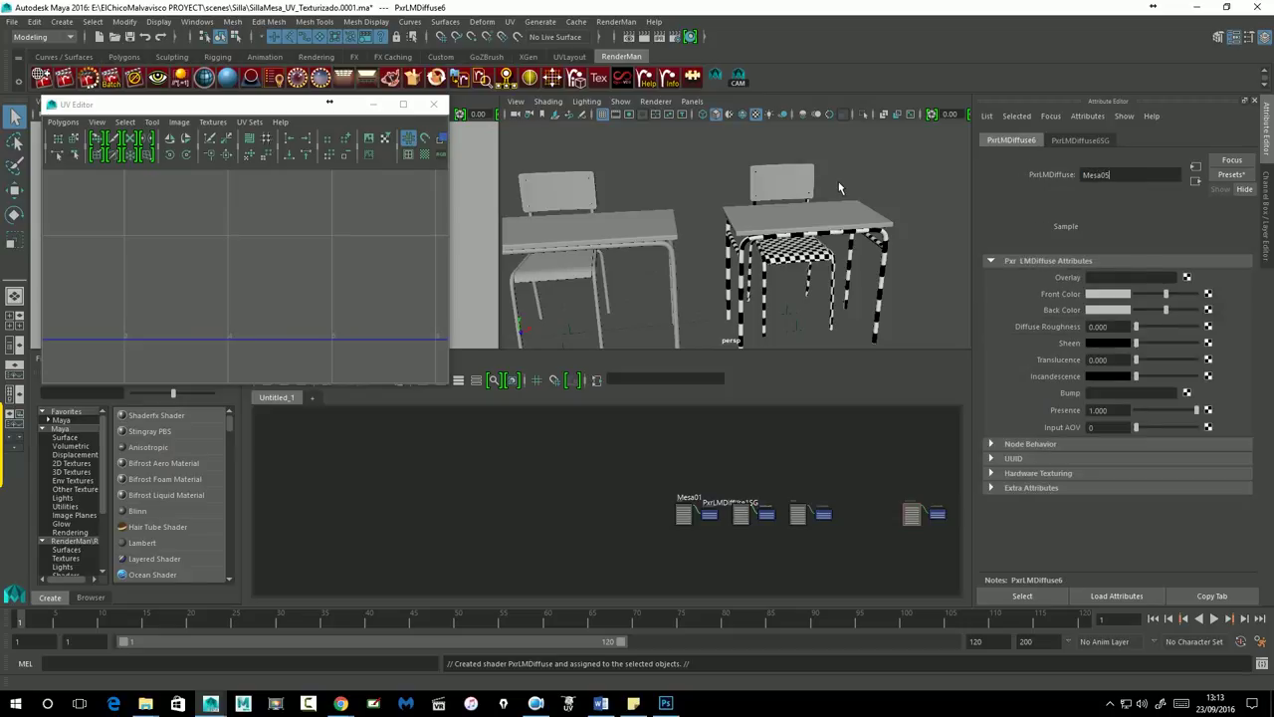
key("Return")
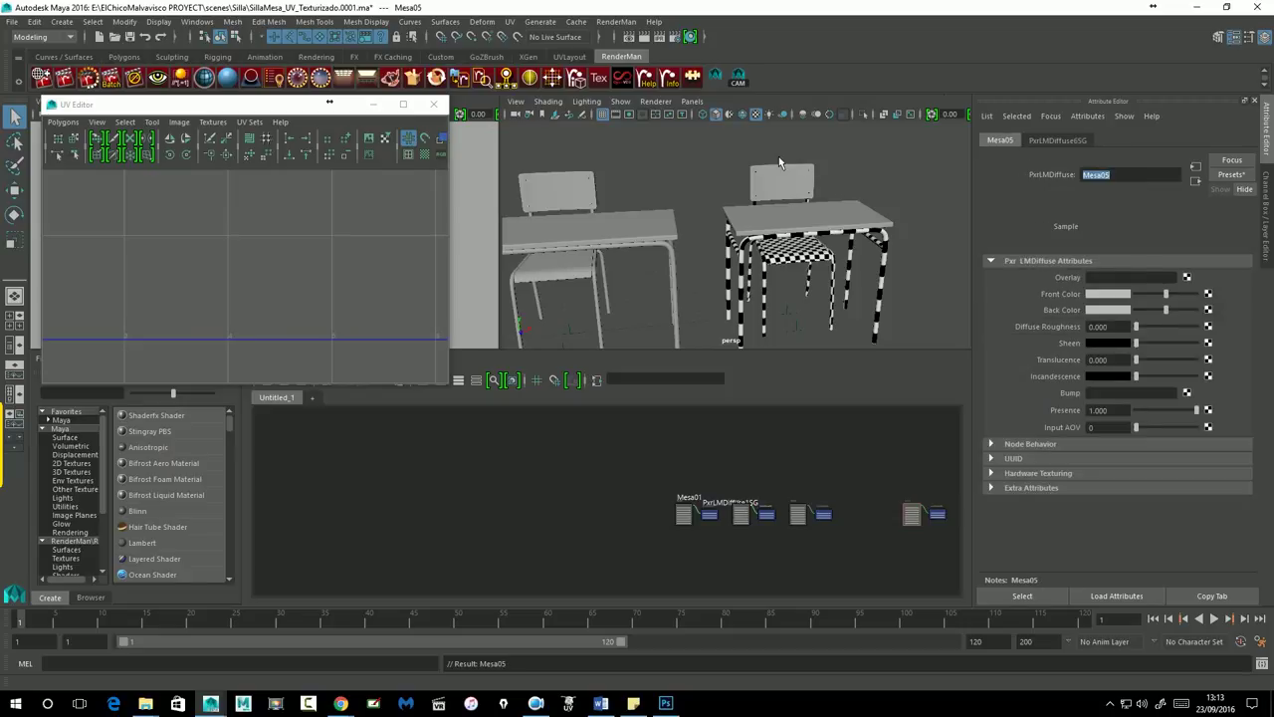
Give the right chair's seat a new PxrLMDiffuse material named Mesa06.
left_click(799, 263)
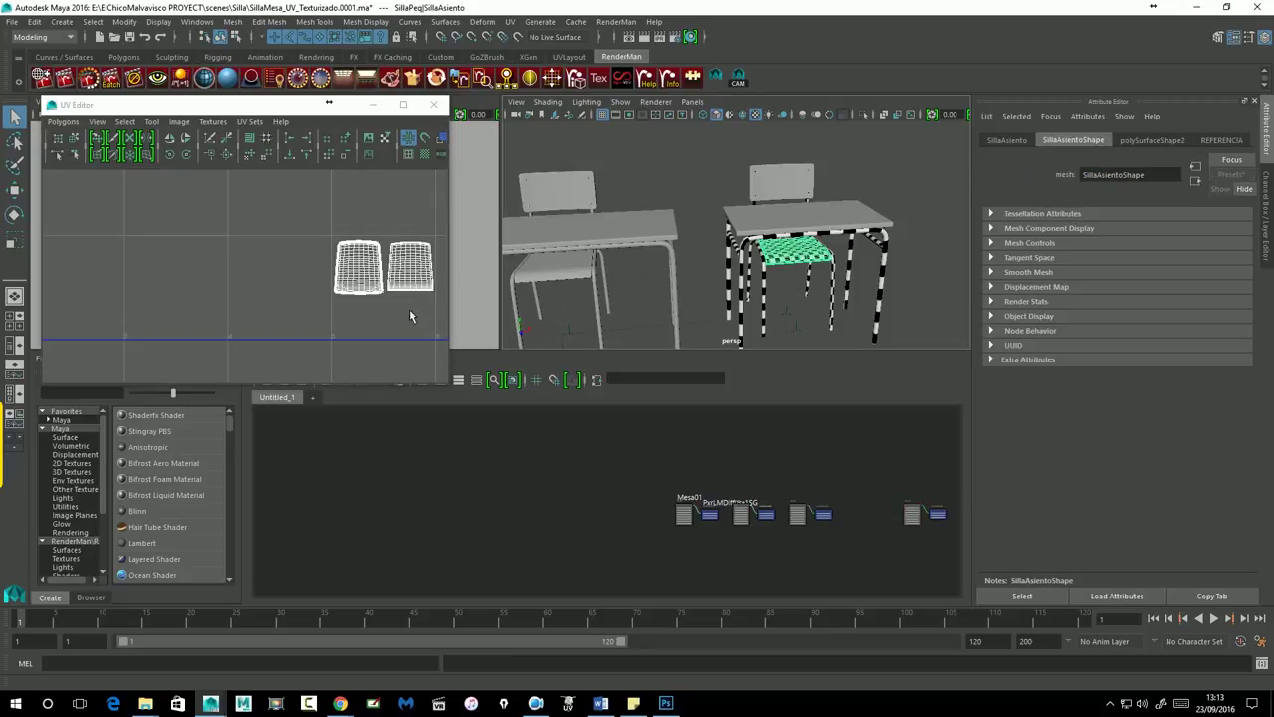
left_click(217, 77)
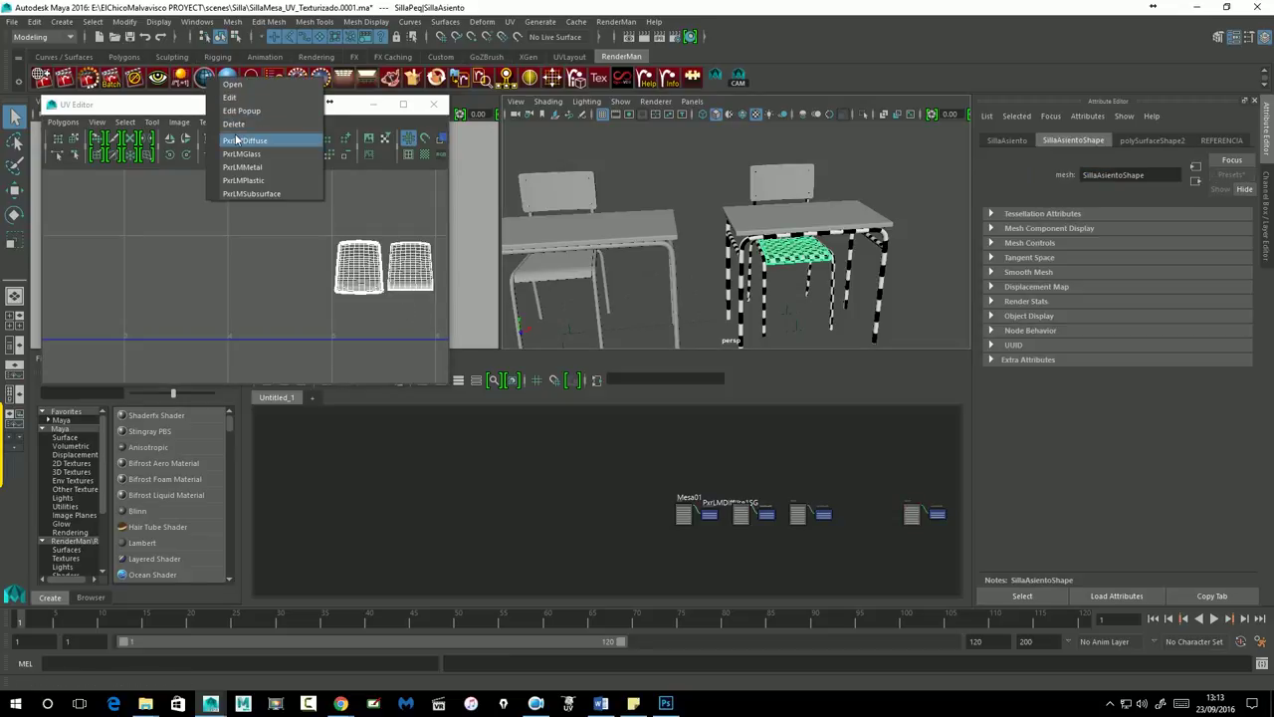
left_click(268, 133)
double_click(1144, 179)
type("Mesa06")
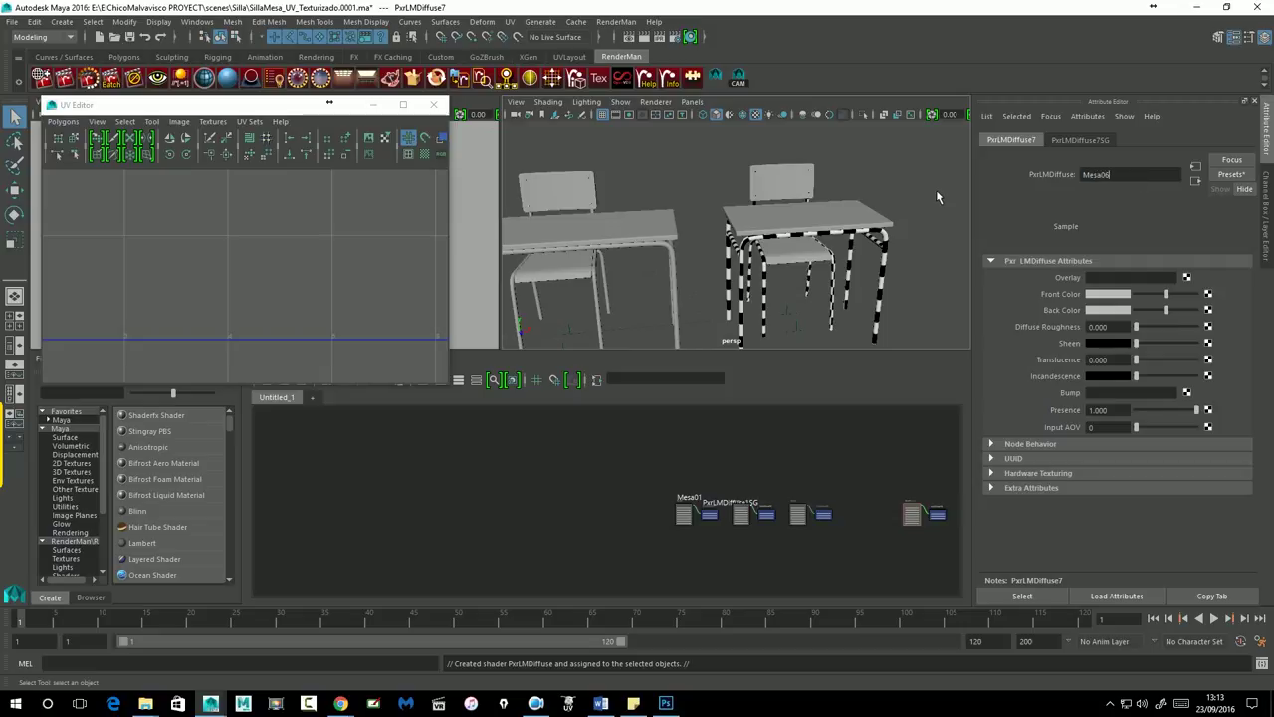
key("Return")
Select the right table's leg frame, its connecting piece, and the right chair's legs.
left_click(886, 299)
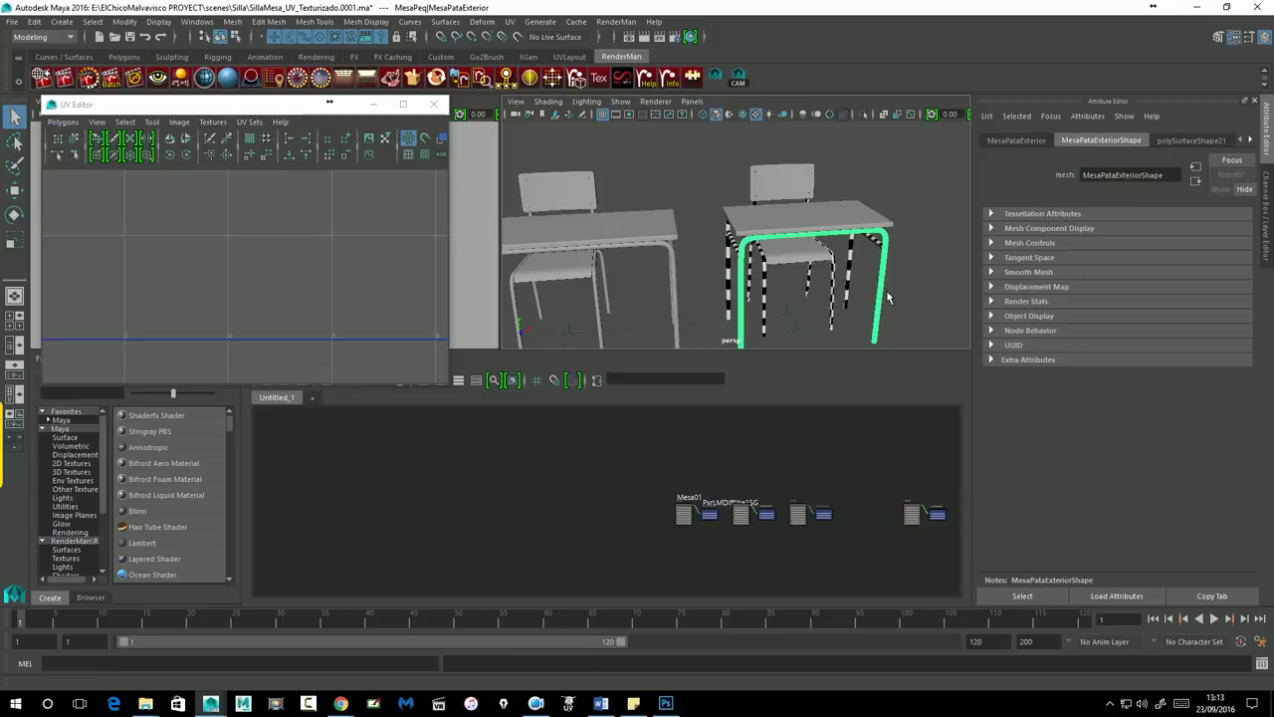
left_click_drag(888, 298, 832, 265, "alt")
middle_click_drag(376, 302, 223, 328, "alt")
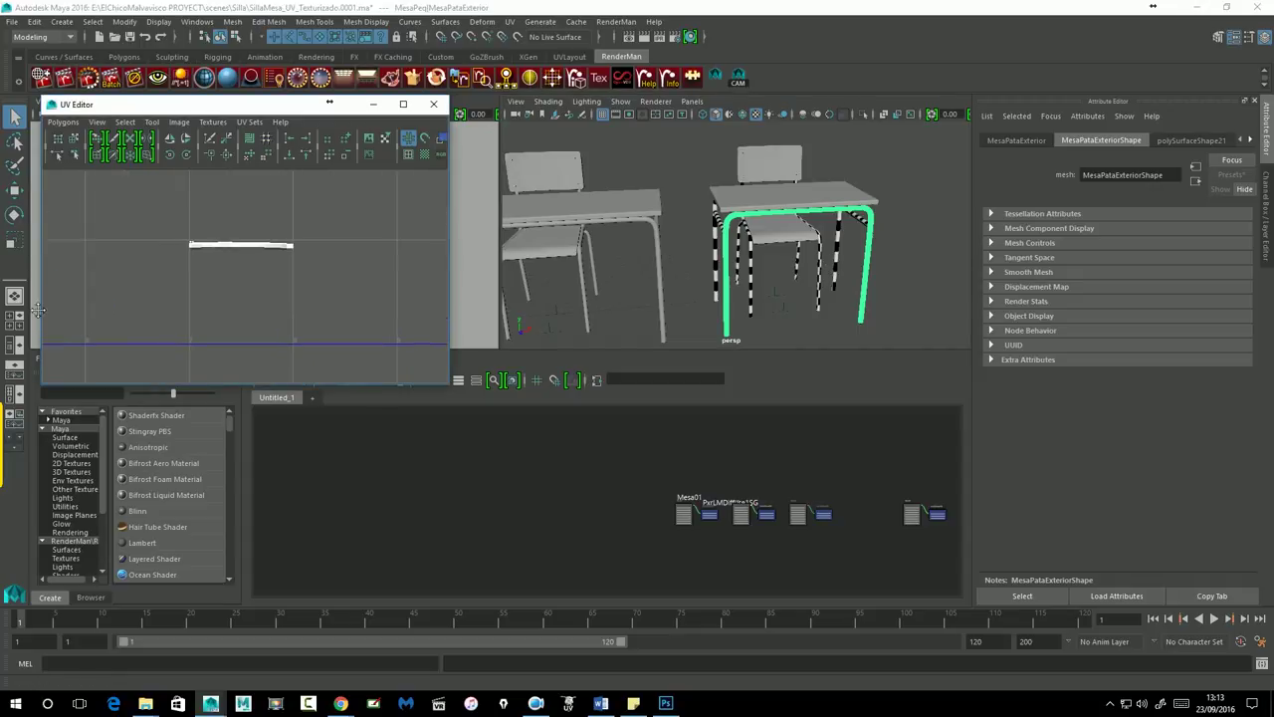
left_click(862, 221, "shift")
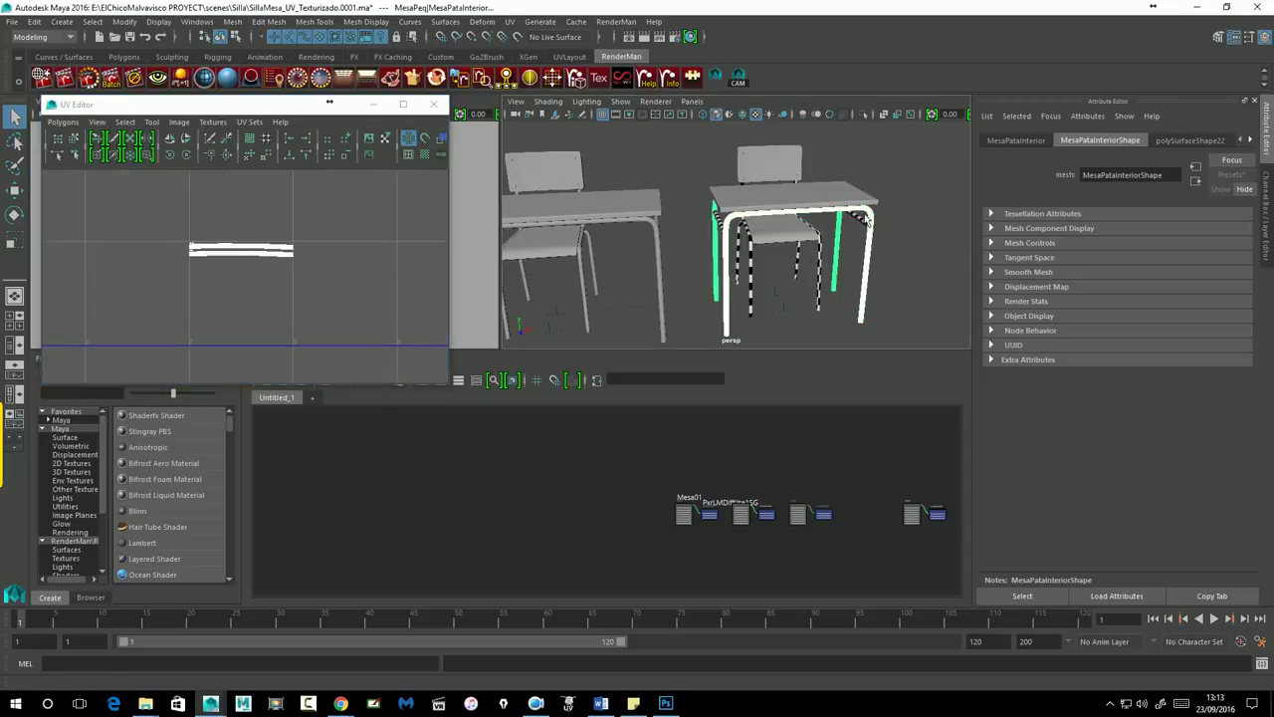
left_click(747, 261, "shift")
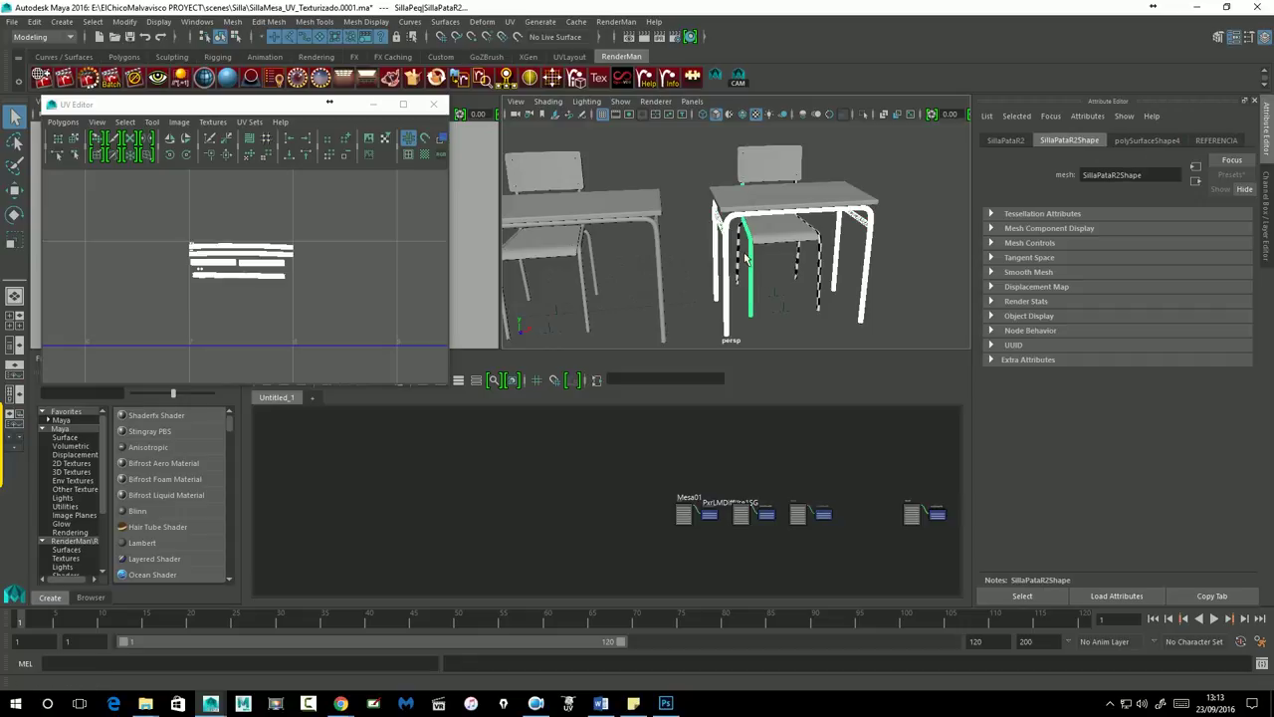
left_click(831, 287, "shift")
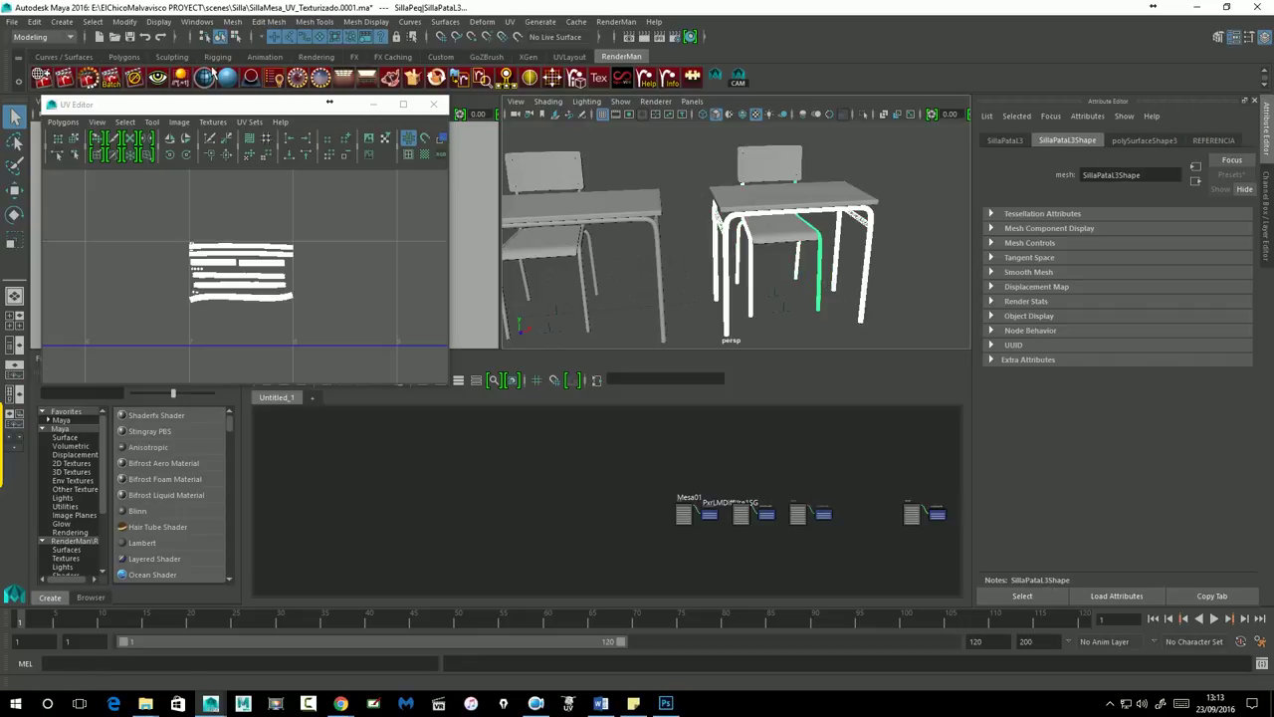
Assign the selected leg frames a new PxrLMDiffuse material renamed Mesa08.
right_click(204, 78)
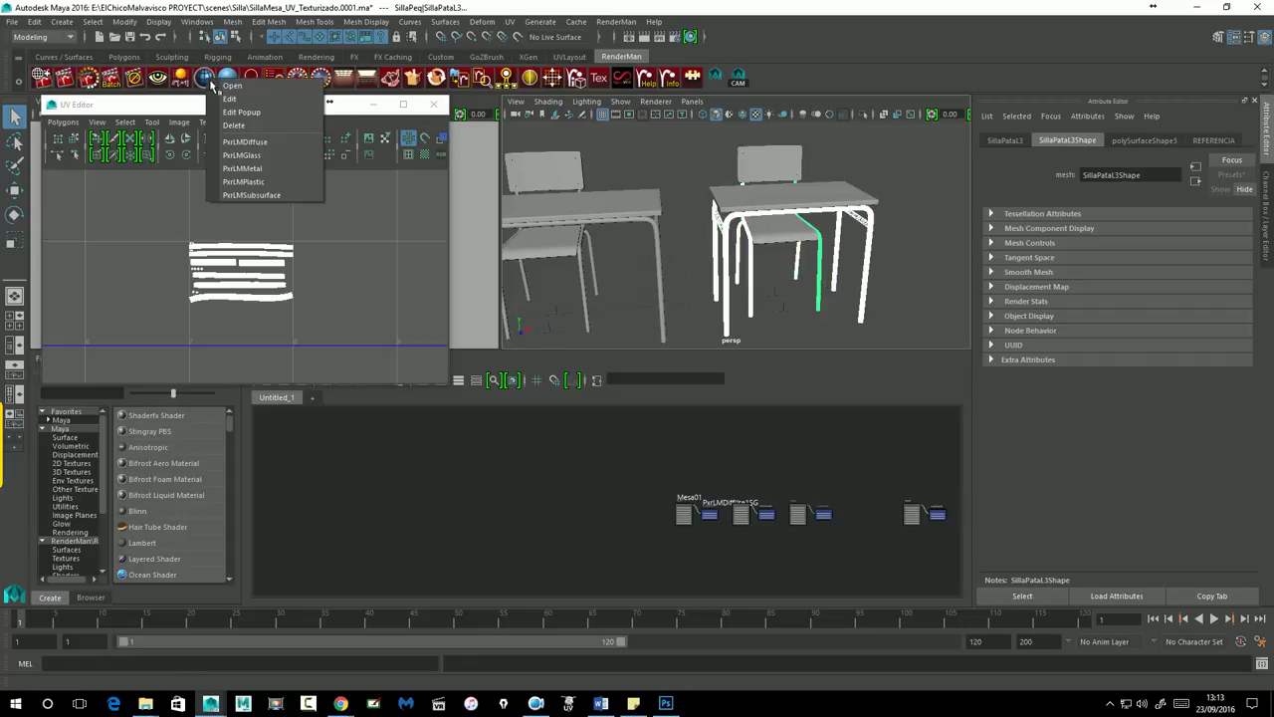
left_click(245, 142)
left_click_drag(1144, 183, 889, 162)
type("Mesa08")
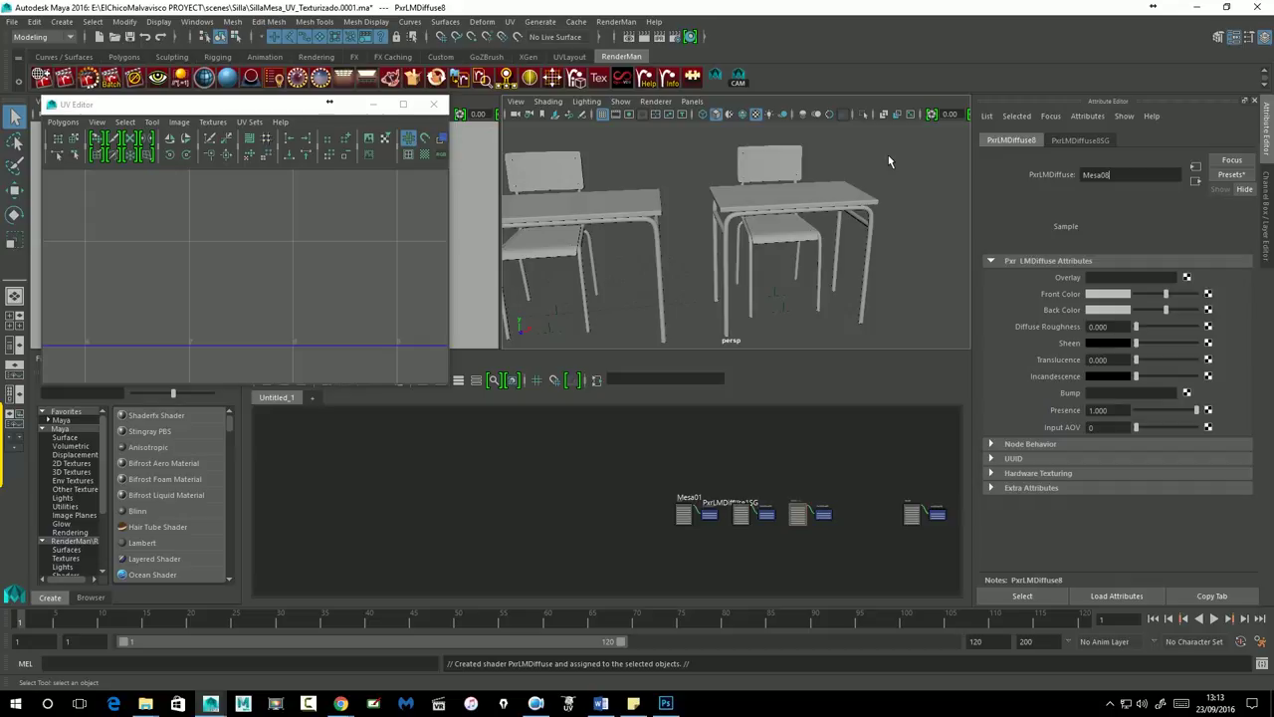
key("Return")
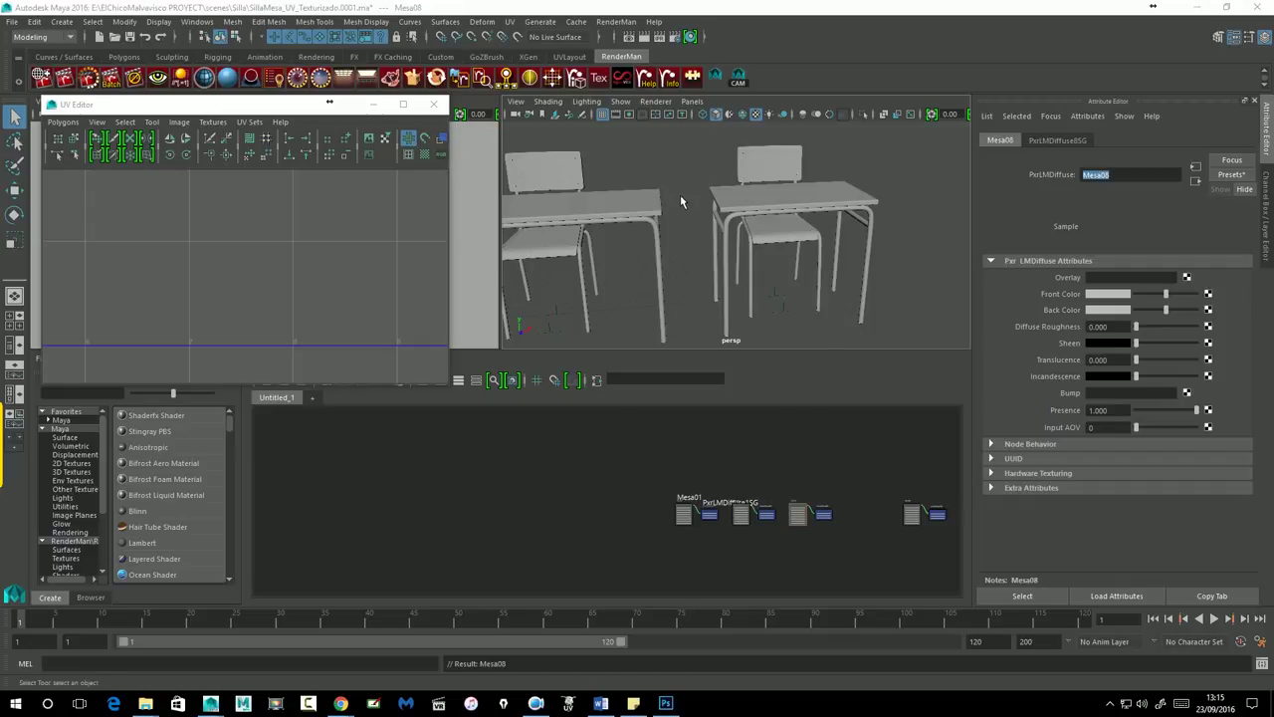
left_click_drag(681, 202, 783, 209, "alt")
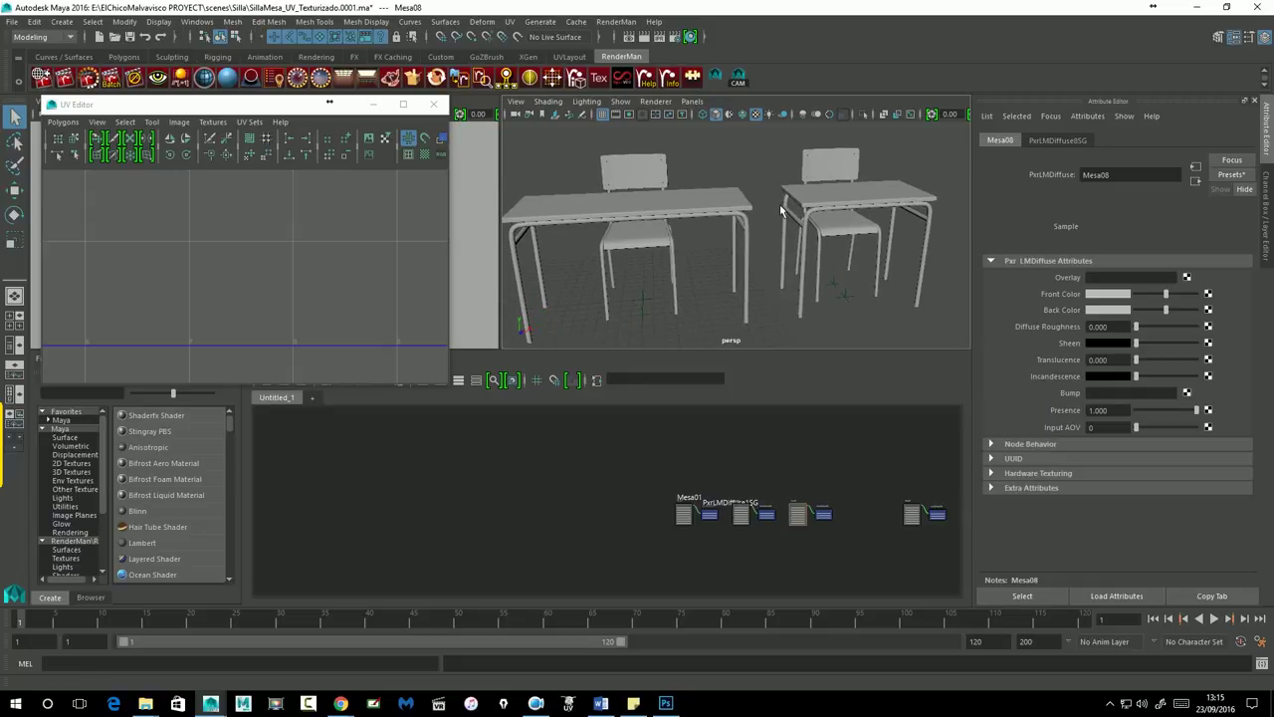
Check the Mesa08 material on the desk and chair leg frames, then get a low view of the leg bottoms.
right_click_drag(782, 209, 880, 223, "alt")
left_click(803, 219)
left_click(1250, 140)
left_click(1222, 141)
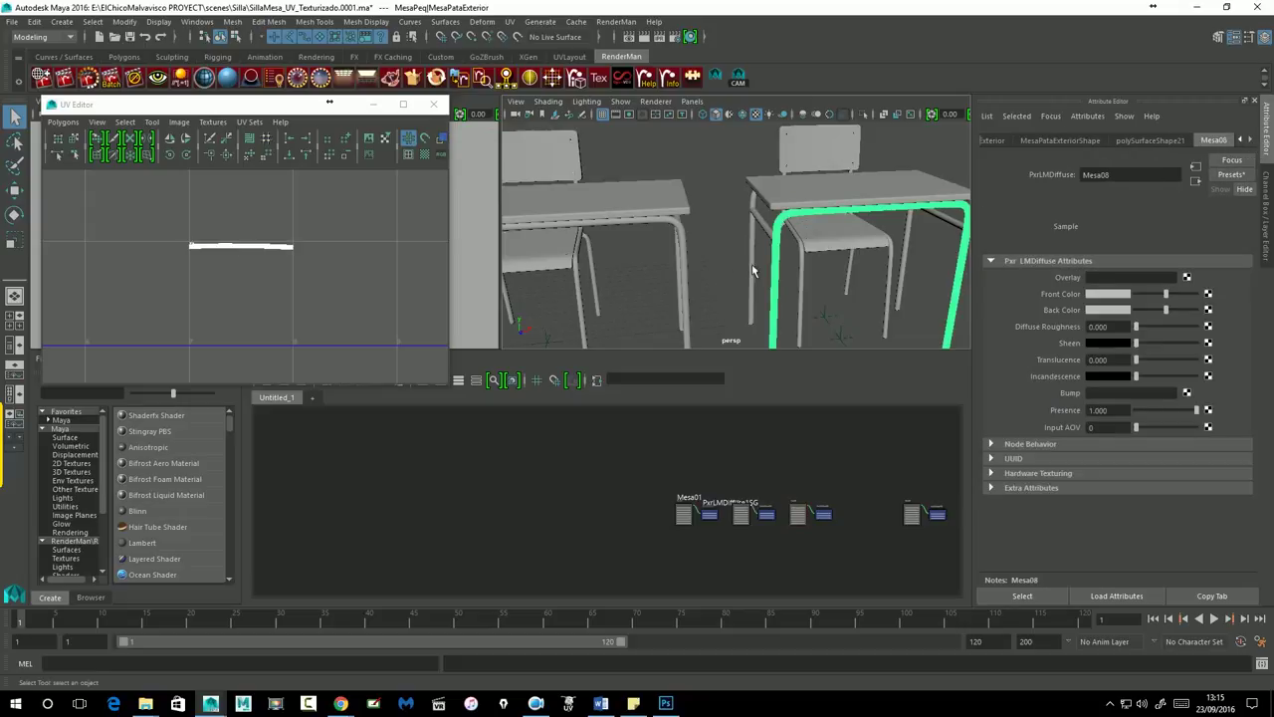
left_click(805, 277)
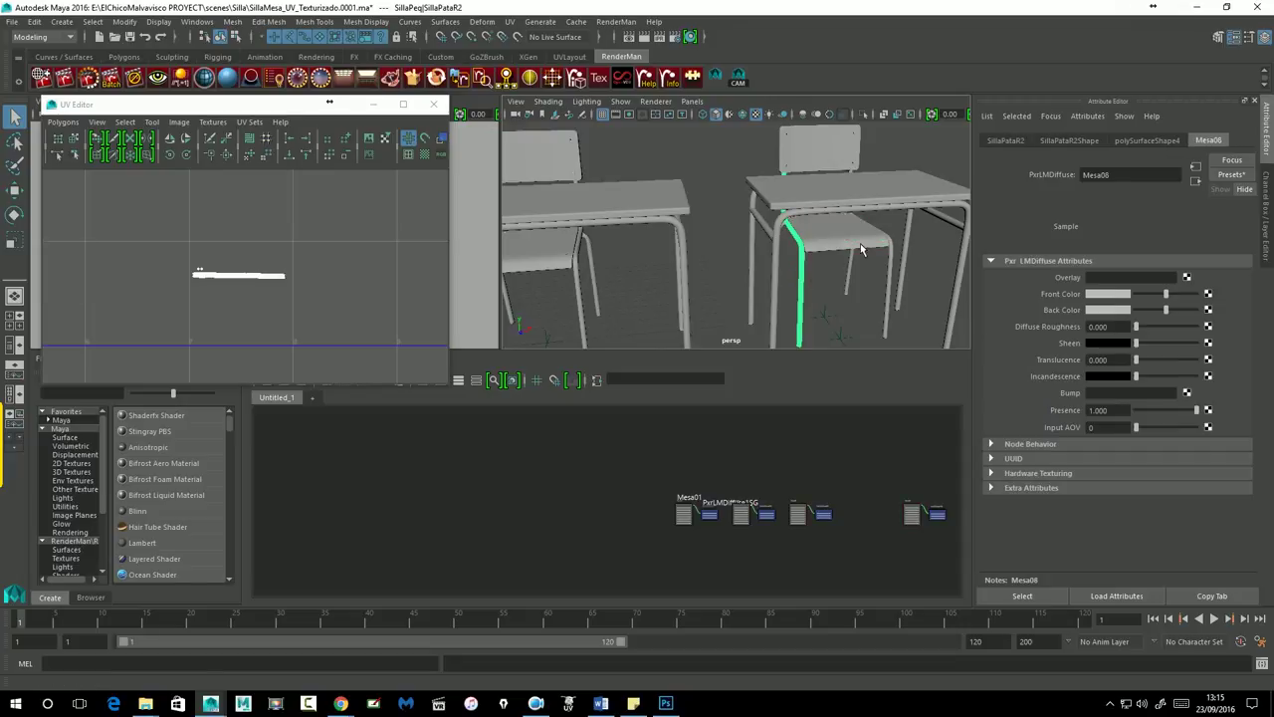
right_click_drag(861, 249, 861, 182, "alt")
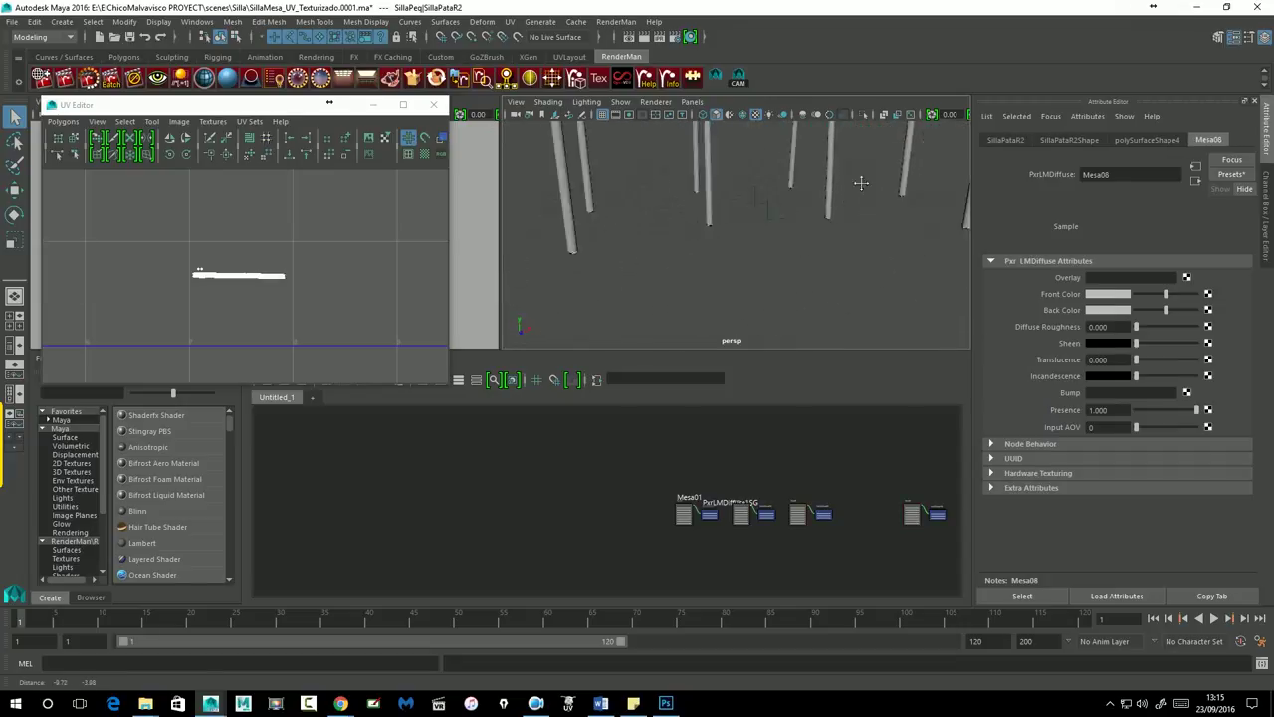
mouse_move(861, 182)
left_mouse_down("alt")
mouse_move(767, 275)
mouse_move(736, 279)
left_mouse_up("alt")
Start selecting the caps at the feet of the table and chair legs.
left_click(642, 293)
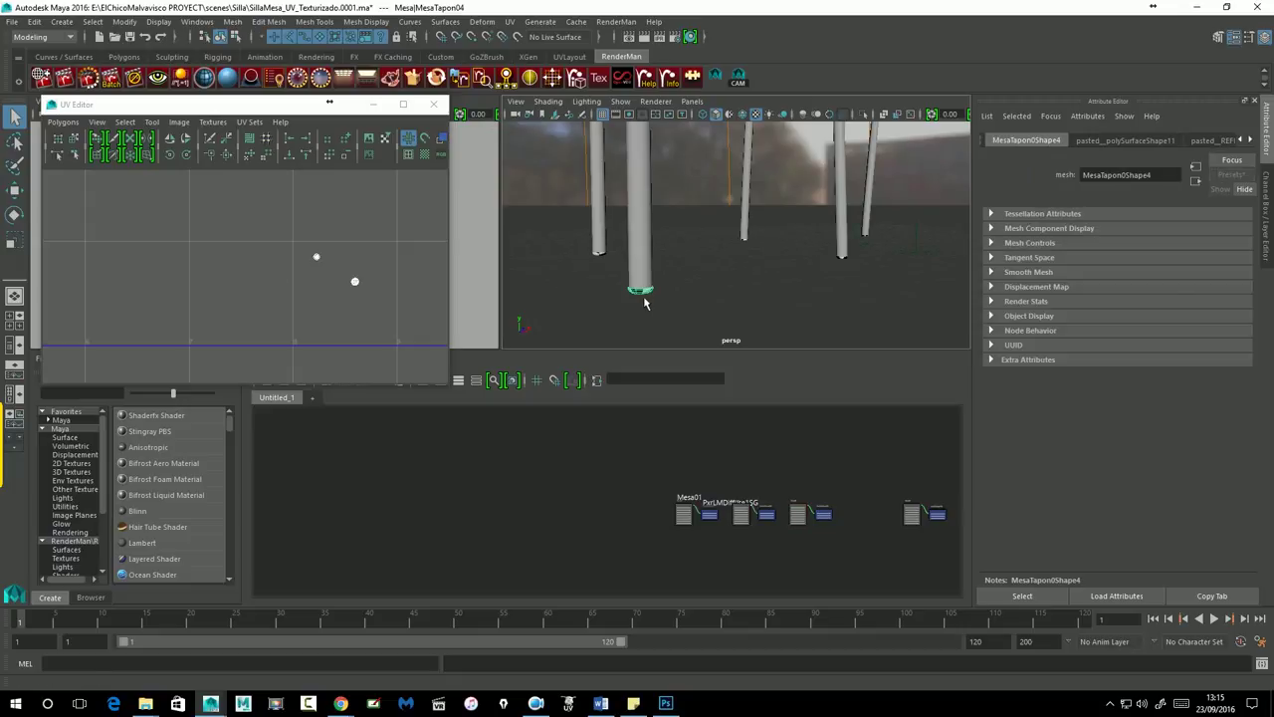
middle_click_drag(362, 284, 258, 280, "alt")
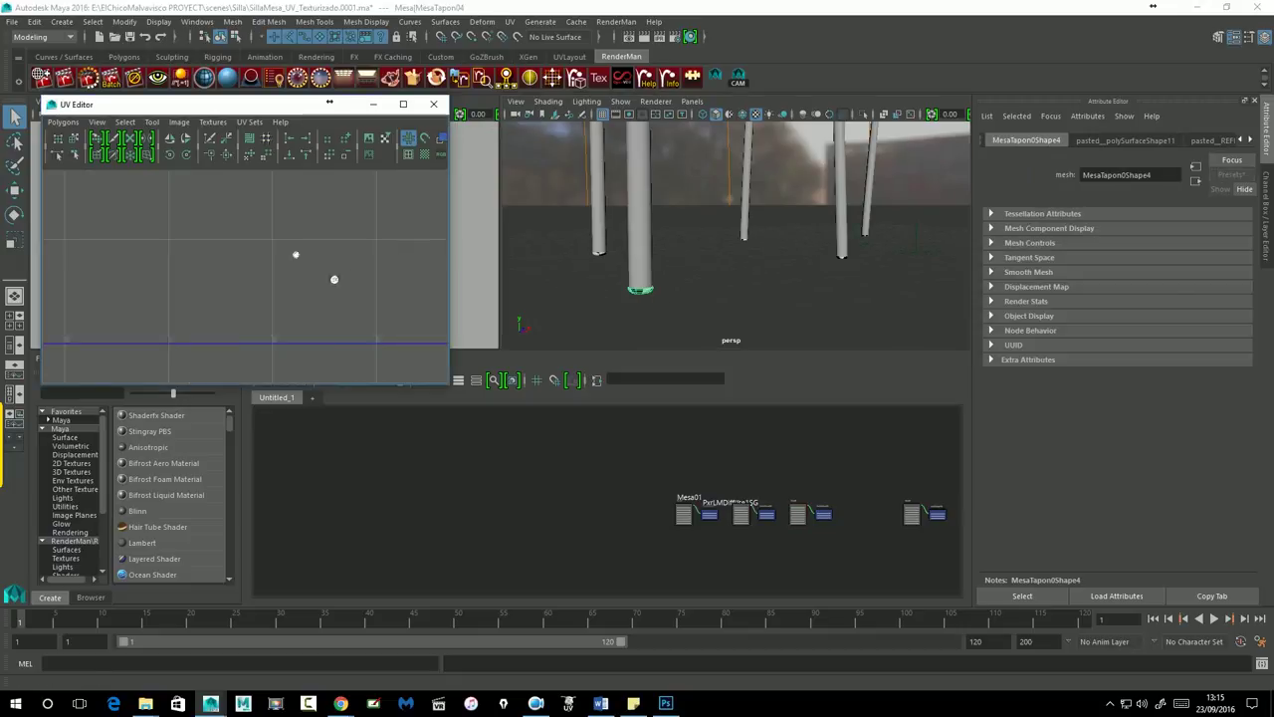
left_click(601, 255, "shift")
left_click(842, 256)
mouse_move(842, 261)
middle_mouse_down("alt")
mouse_move(898, 262)
mouse_move(738, 281)
middle_mouse_up("alt")
left_click(765, 259)
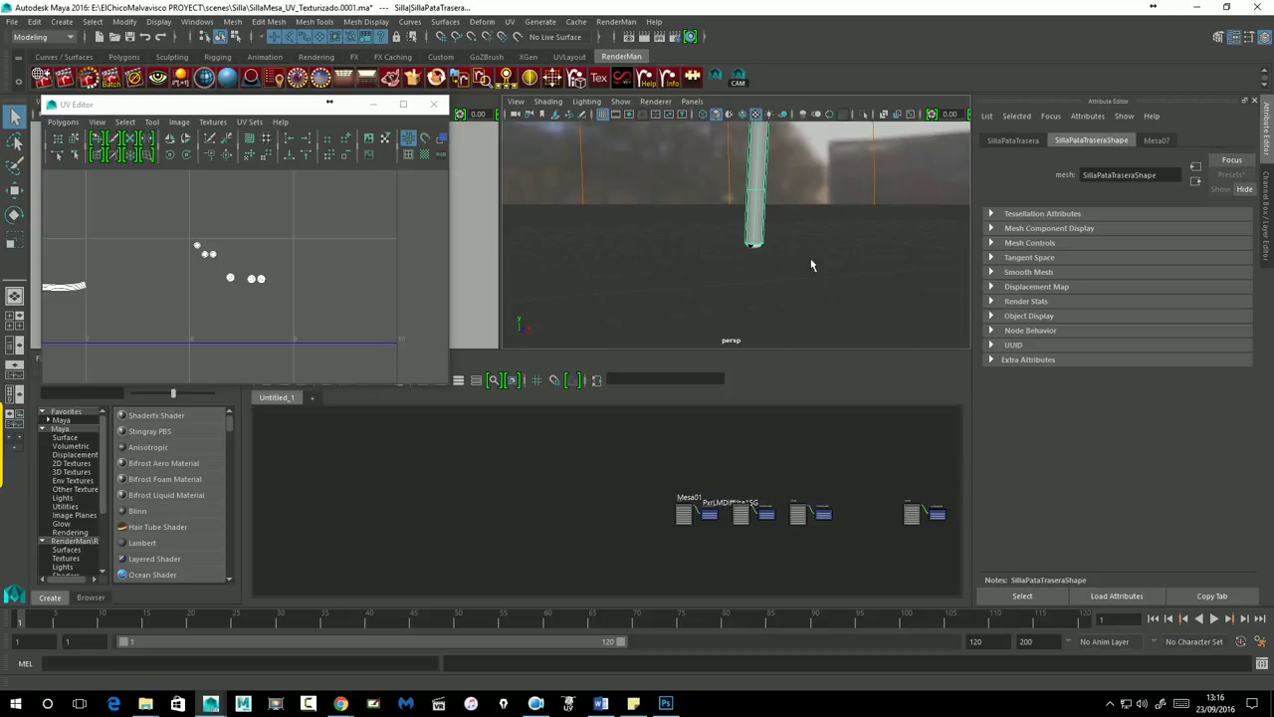
left_click(773, 261)
left_click(770, 260)
left_click(758, 257)
middle_click_drag(763, 262, 560, 301, "alt")
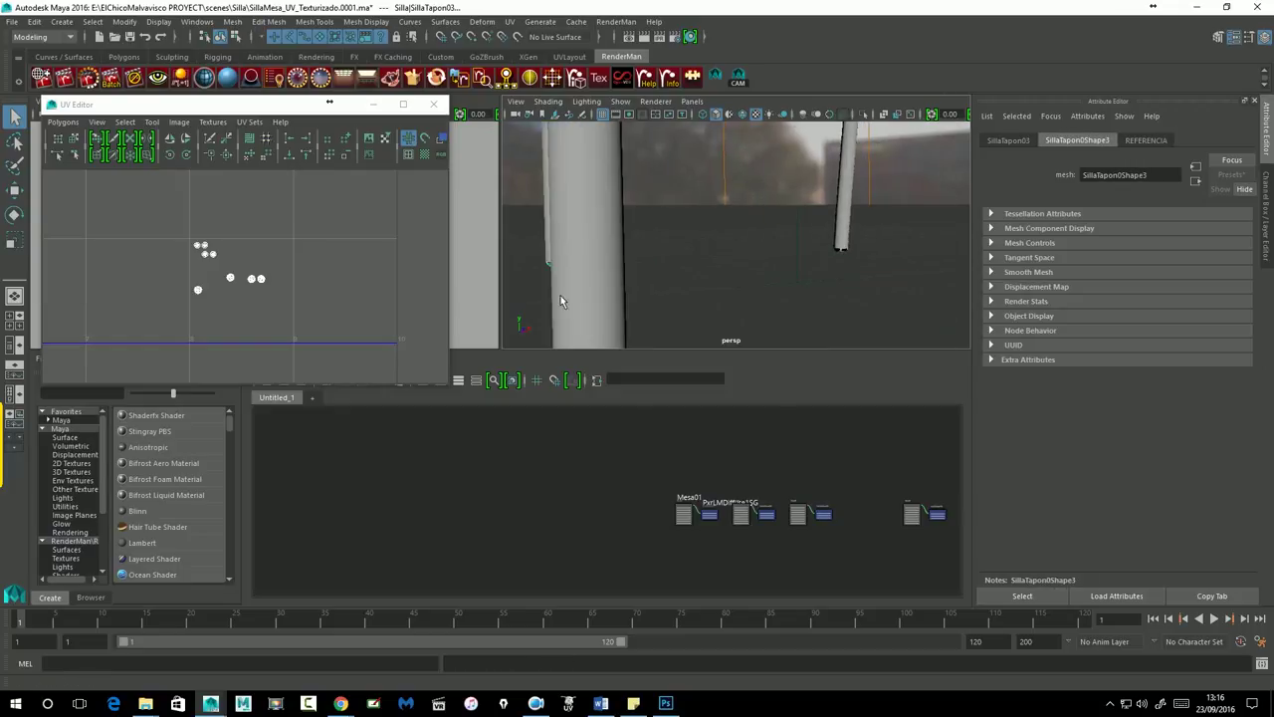
left_click(848, 255)
middle_click_drag(848, 255, 741, 318, "alt")
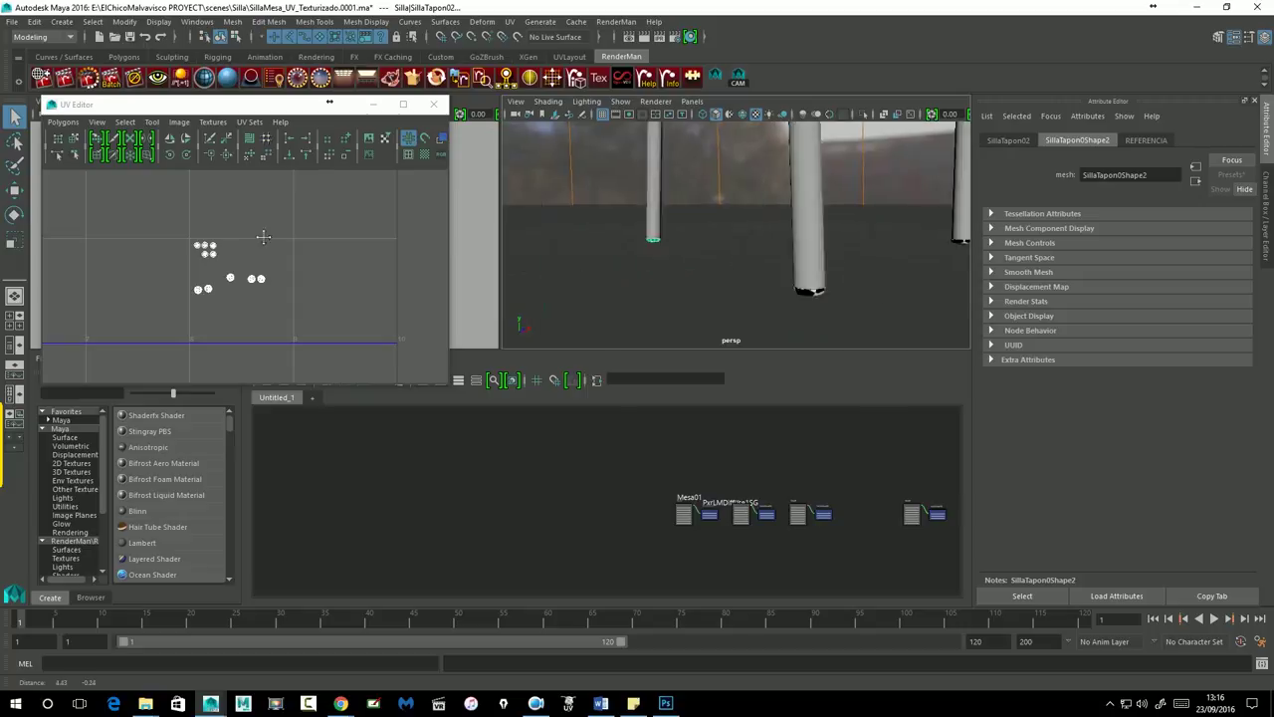
left_click(717, 285)
left_click(919, 239, "shift")
mouse_move(766, 299)
left_mouse_down("alt")
mouse_move(890, 307)
mouse_move(571, 258)
left_mouse_up("alt")
left_click(901, 295)
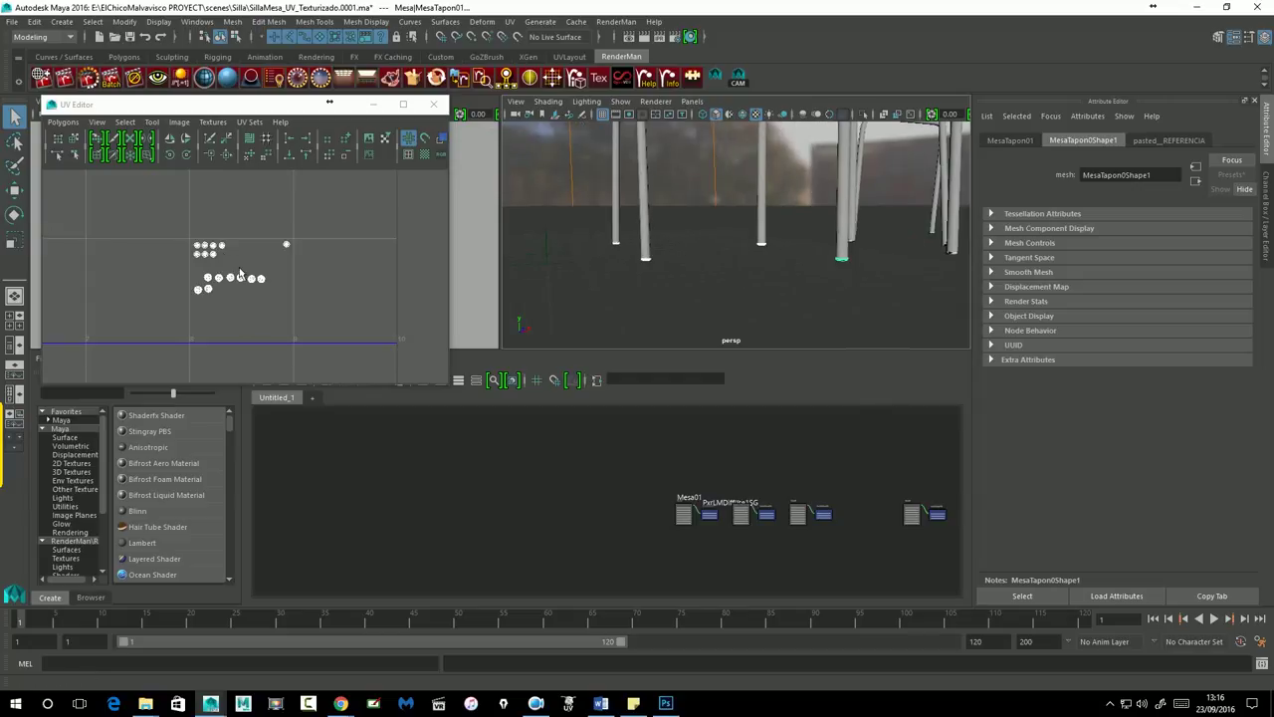
Add the remaining table and chair leg caps, including the top chair cap, to the selection.
mouse_move(861, 255)
left_mouse_down("alt")
mouse_move(725, 308)
mouse_move(647, 299)
mouse_move(734, 249)
mouse_move(727, 339)
mouse_move(770, 263)
left_mouse_up("alt")
left_click(714, 307)
left_click(759, 240)
left_click(874, 266)
left_click_drag(856, 241, 504, 299, "alt")
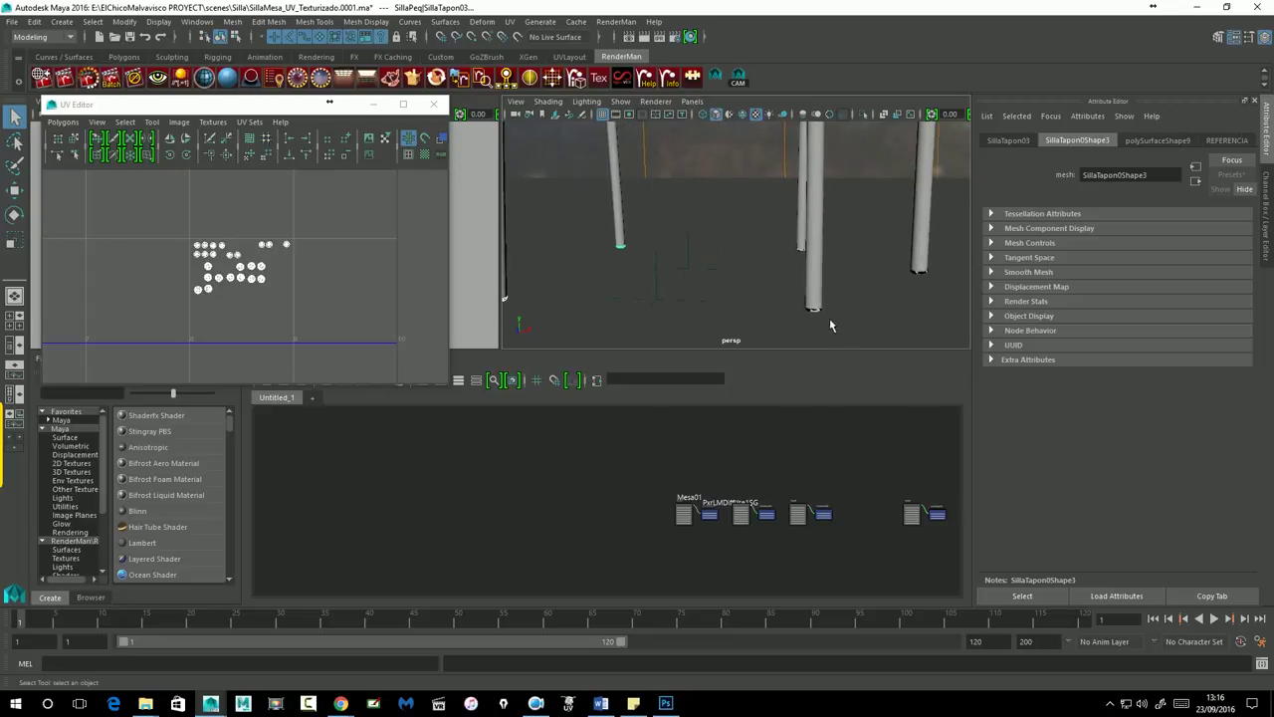
left_click(817, 304)
mouse_move(844, 312)
left_mouse_down("alt")
mouse_move(859, 304)
mouse_move(753, 282)
left_mouse_up("alt")
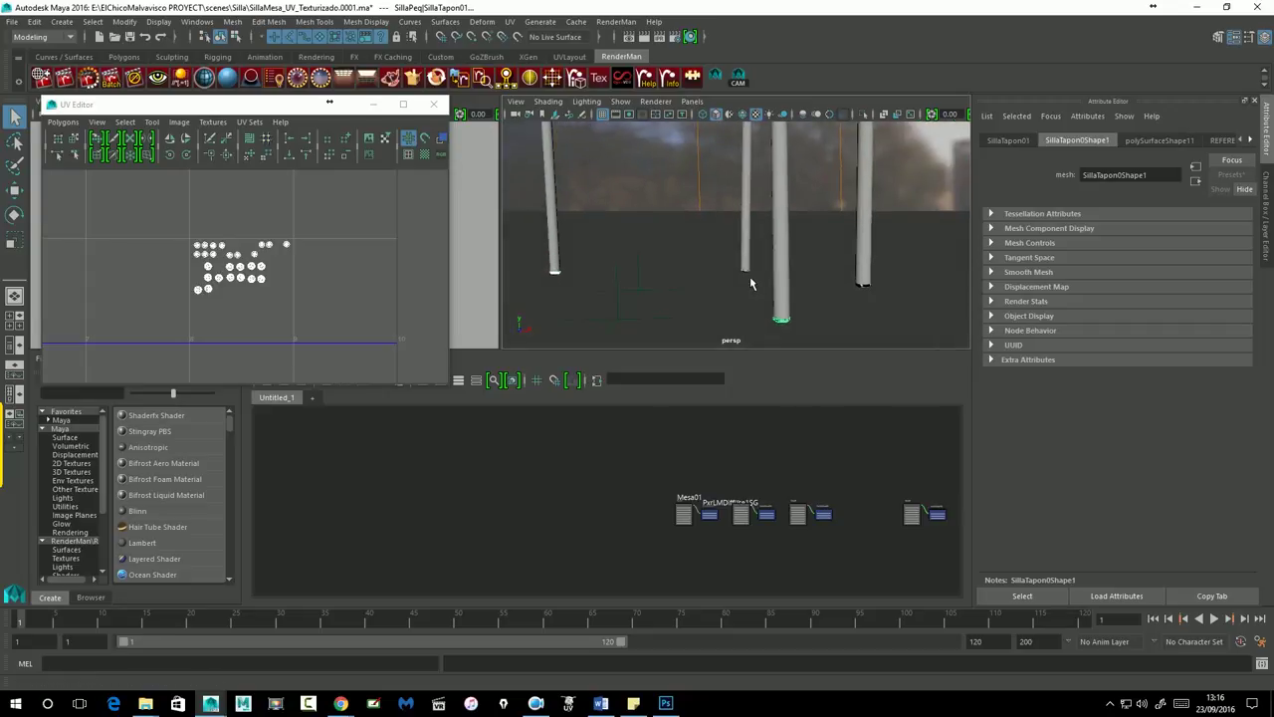
left_click(746, 271)
left_click(873, 296)
mouse_move(873, 296)
left_mouse_down("alt")
mouse_move(909, 261)
mouse_move(768, 330)
left_mouse_up("alt")
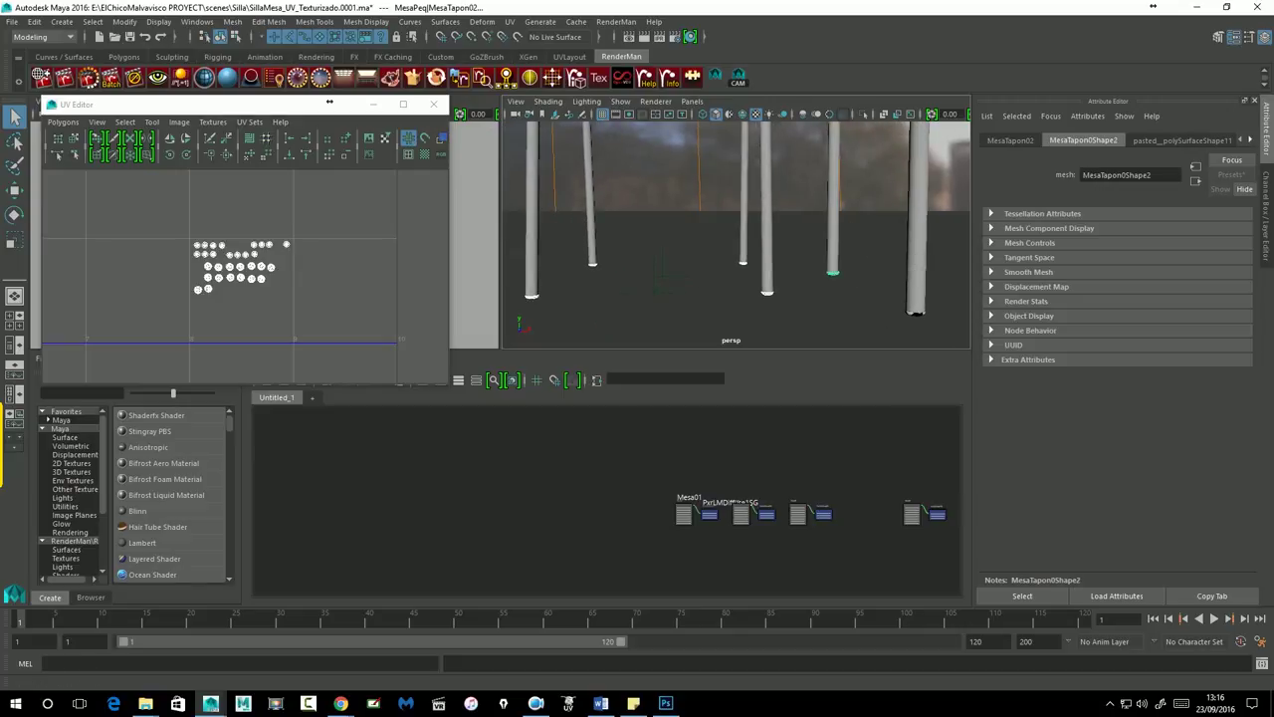
left_click(791, 310)
right_click_drag(791, 310, 764, 301, "alt")
mouse_move(765, 301)
left_mouse_down("alt")
mouse_move(1036, 321)
mouse_move(819, 282)
mouse_move(889, 282)
left_mouse_up("alt")
left_click(815, 279)
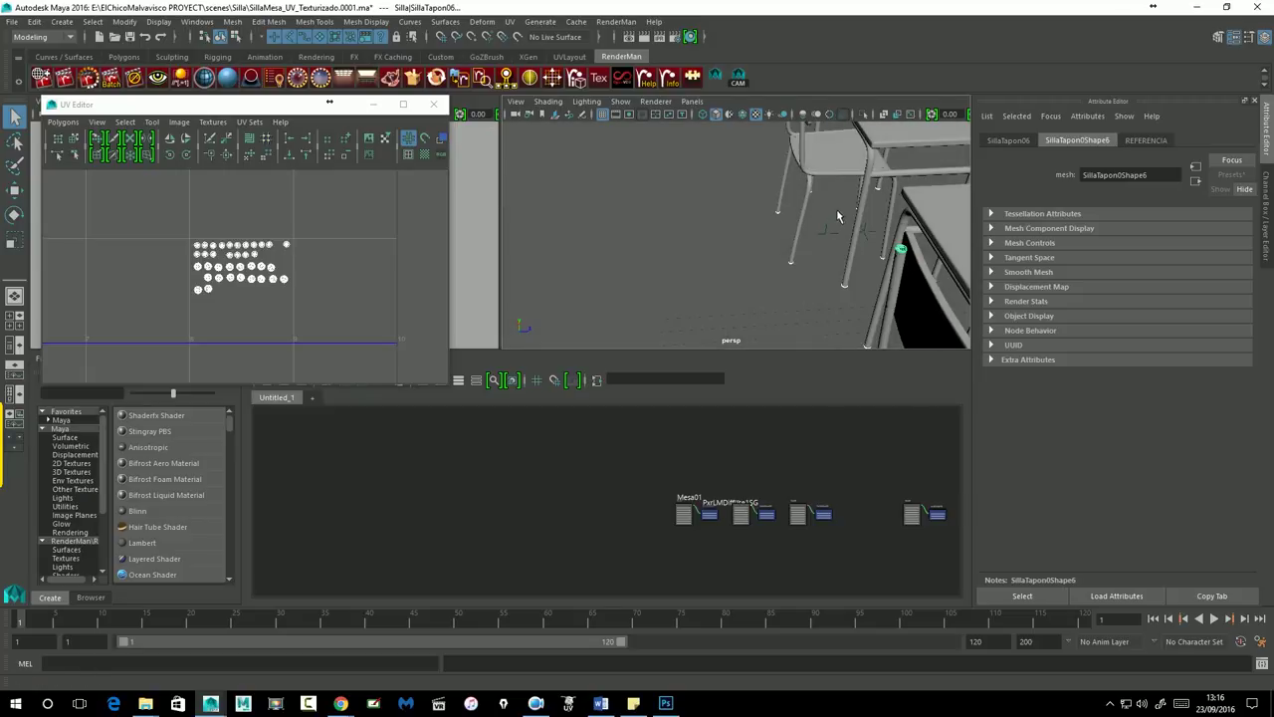
left_click_drag(839, 216, 906, 238, "alt")
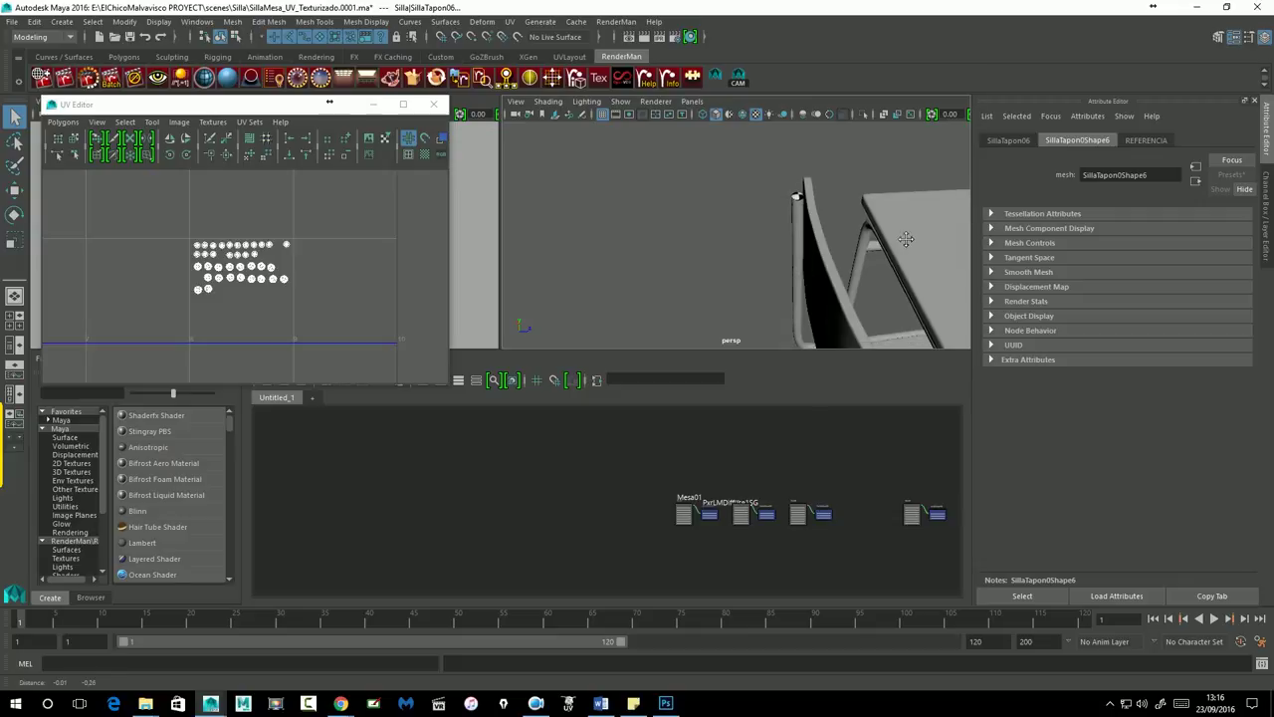
middle_click_drag(906, 238, 902, 227, "alt")
left_click(852, 344)
left_click(798, 183)
Assign the selected leg caps a new PxrLMDiffuse material named Mesa09.
right_click(204, 76)
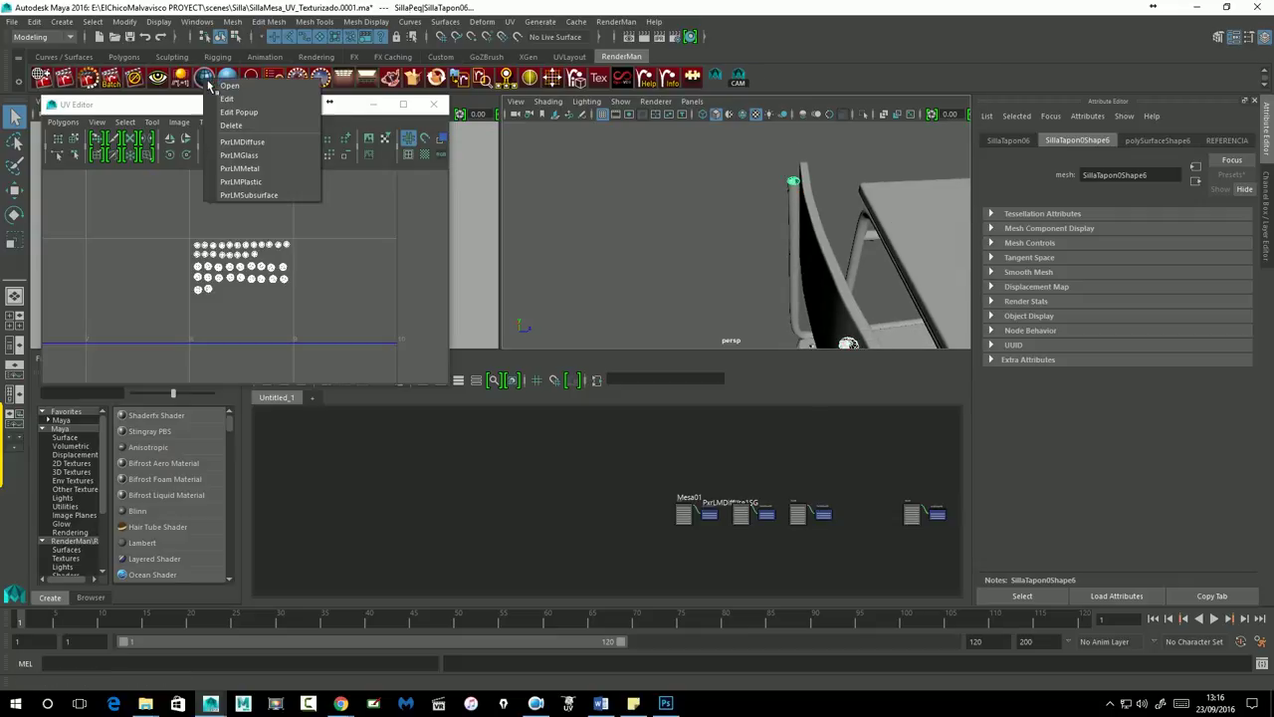
left_click(236, 144)
double_click(1147, 182)
type("Mesa09")
key("Return")
Select the small bolts on the chair back and at the seat corner.
left_click_drag(595, 285, 806, 293, "alt")
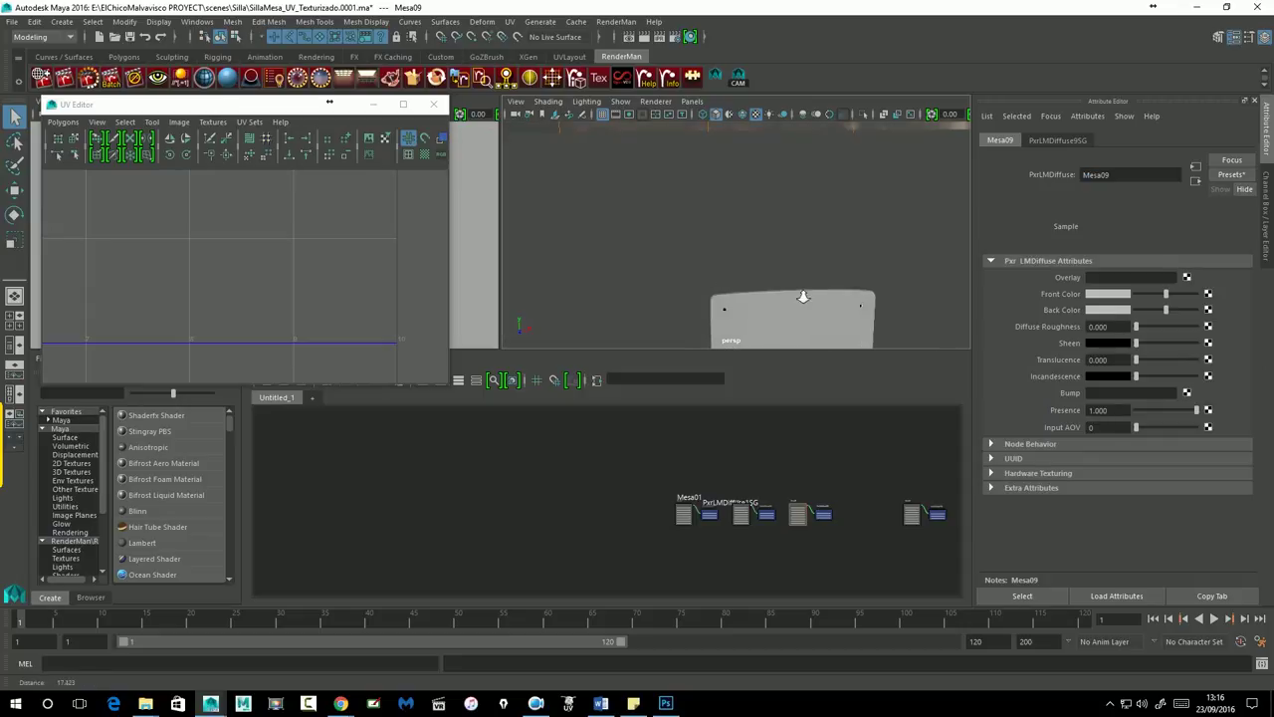
mouse_move(805, 292)
right_mouse_down("alt")
mouse_move(712, 246)
mouse_move(722, 206)
right_mouse_up("alt")
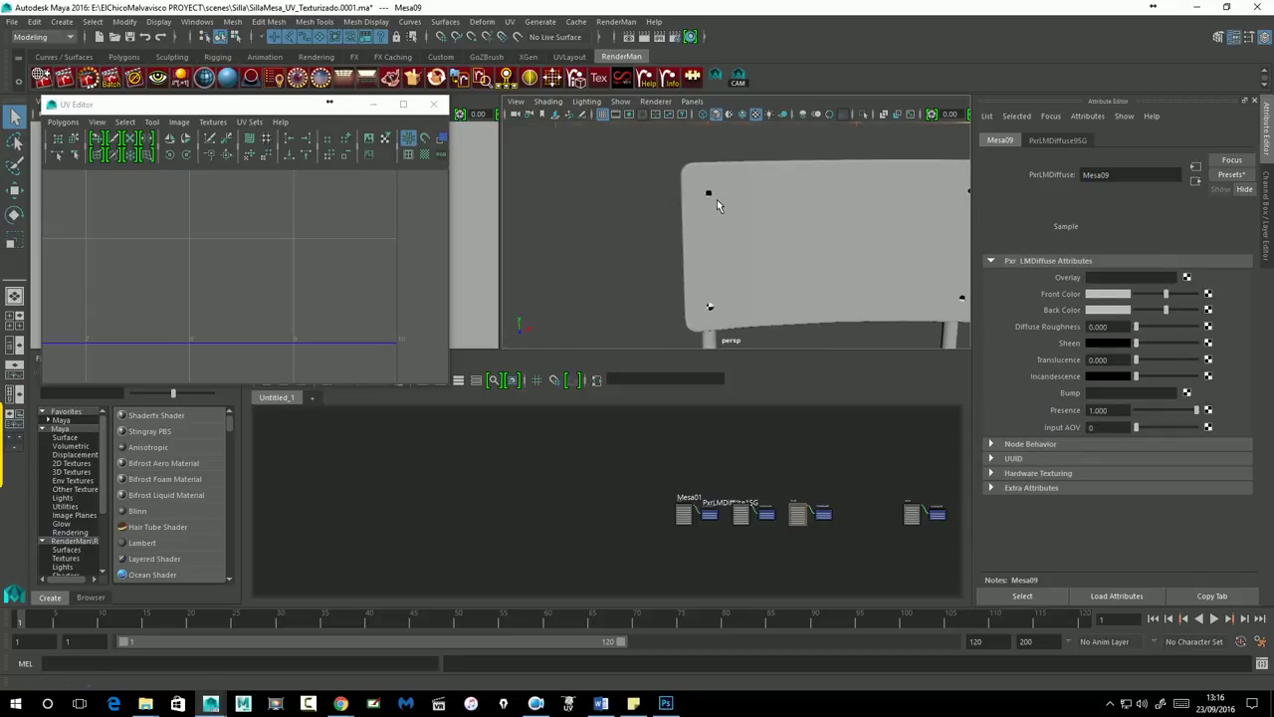
left_click(716, 200)
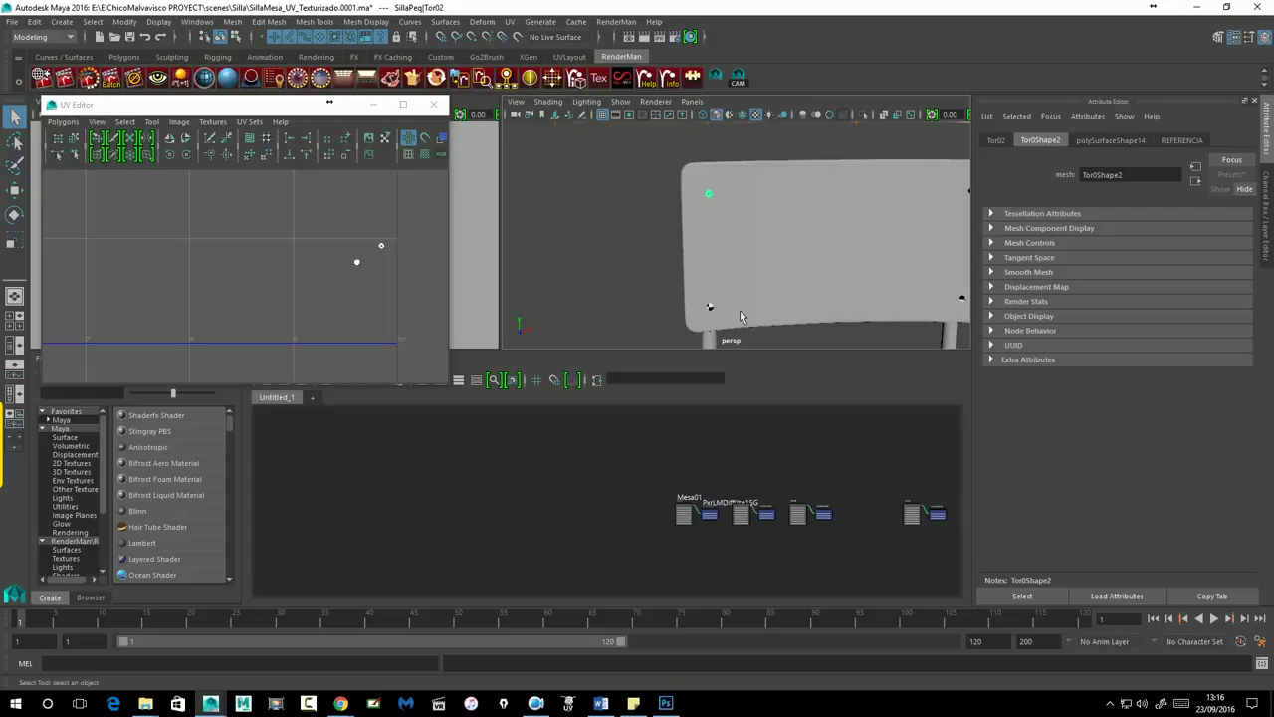
left_click(710, 307)
left_click_drag(719, 314, 744, 225, "alt")
left_click(732, 221)
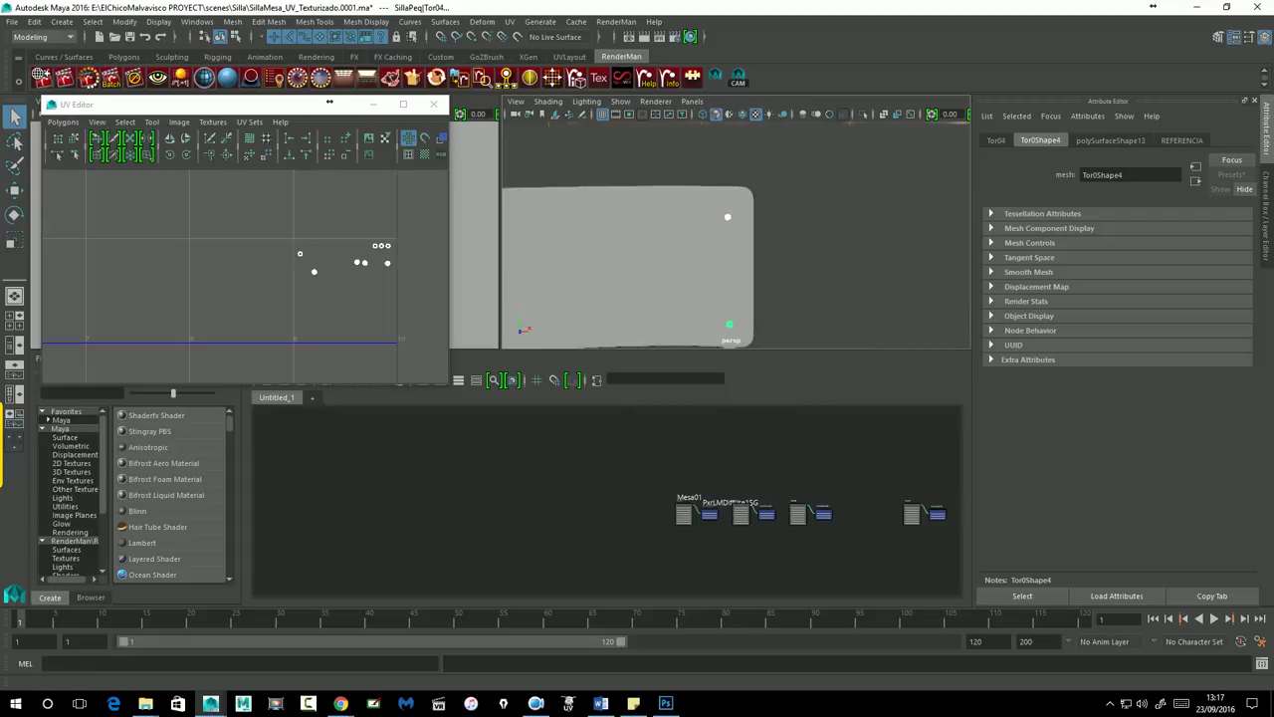
mouse_move(903, 295)
left_mouse_down("alt")
mouse_move(621, 265)
mouse_move(557, 213)
mouse_move(597, 265)
mouse_move(598, 248)
mouse_move(583, 275)
left_mouse_up("alt")
left_click(582, 280)
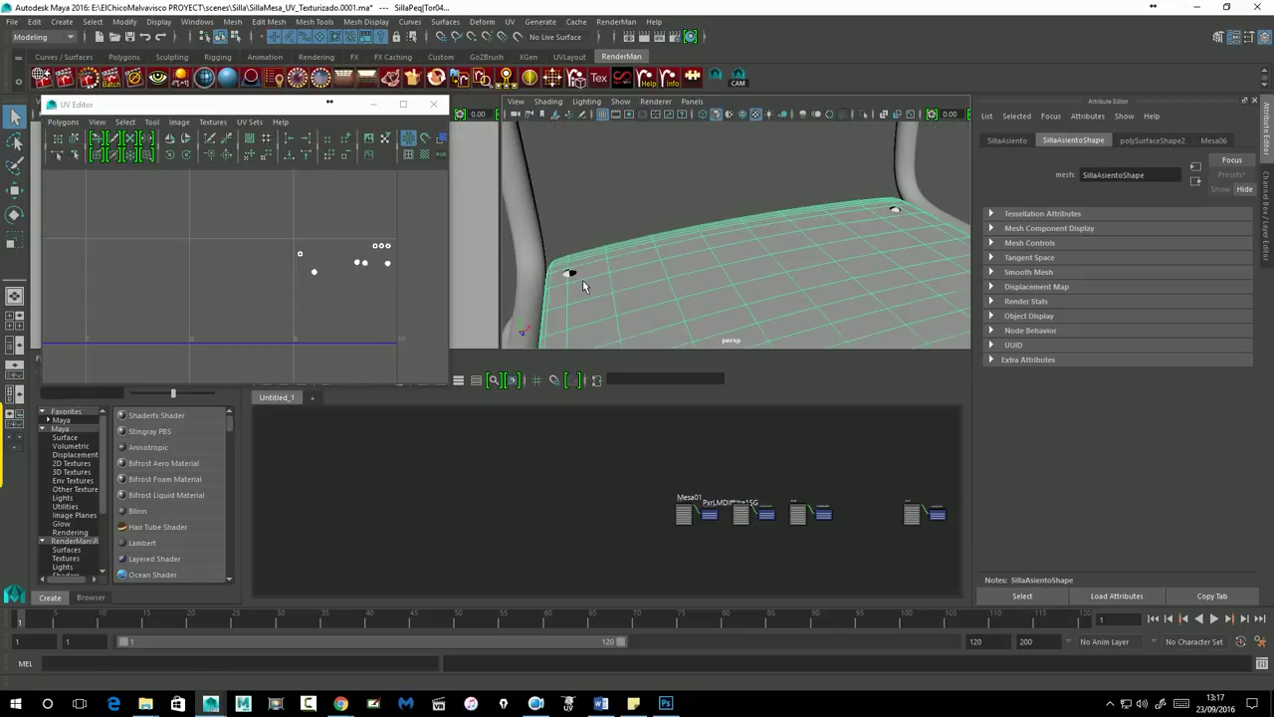
left_click(576, 276)
mouse_move(863, 227)
left_mouse_down("alt")
mouse_move(747, 270)
mouse_move(737, 259)
left_mouse_up("alt")
left_click(730, 252)
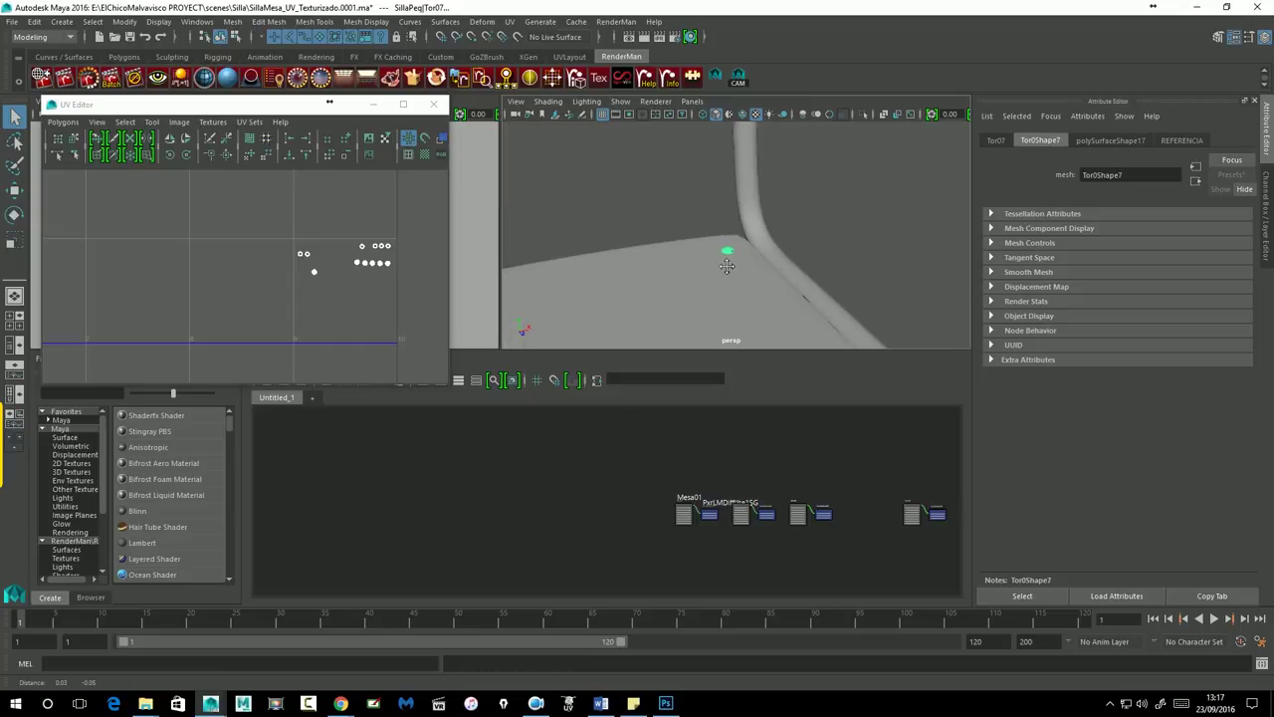
right_click_drag(730, 252, 702, 287, "alt")
mouse_move(578, 292)
right_mouse_down("alt")
mouse_move(833, 203)
mouse_move(763, 230)
right_mouse_up("alt")
mouse_move(762, 229)
middle_mouse_down("alt")
mouse_move(813, 245)
mouse_move(819, 265)
mouse_move(757, 256)
middle_mouse_up("alt")
Add the remaining backrest and seat-corner bolts, up to Tor06–Tor08, to the selection.
right_click_drag(851, 235, 638, 263, "alt")
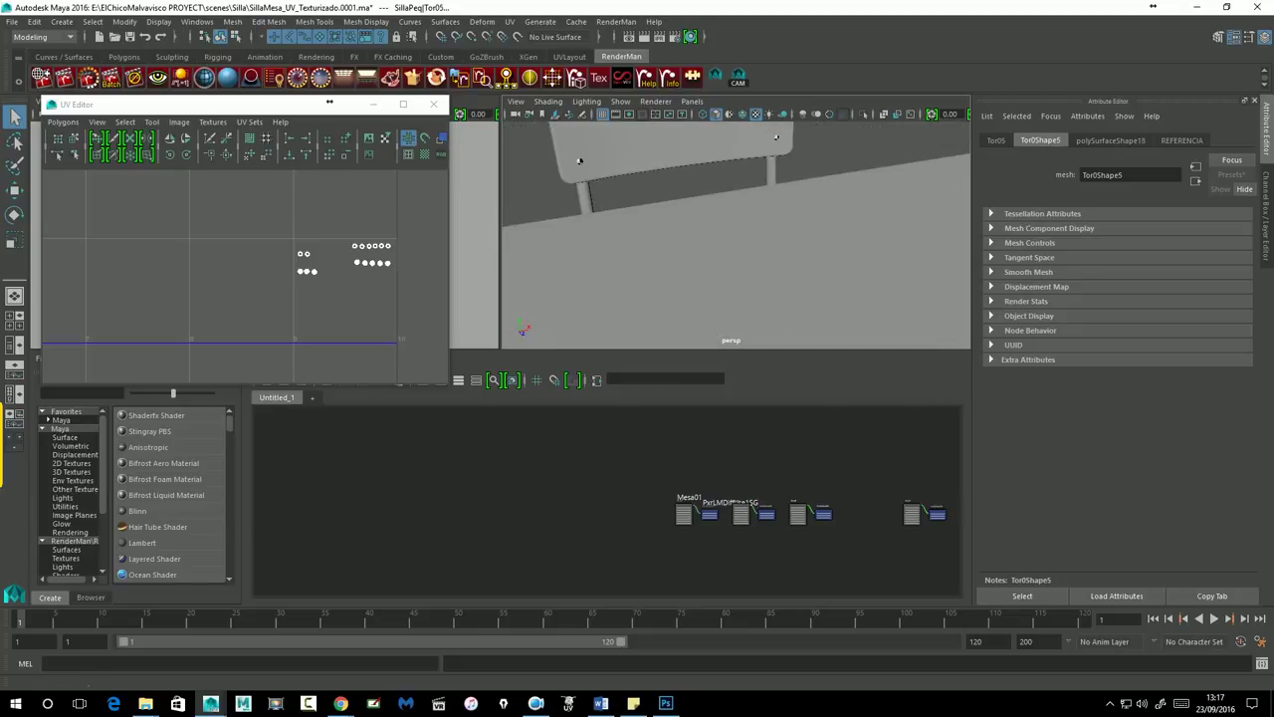
left_click_drag(637, 263, 609, 235, "alt")
mouse_move(608, 235)
right_mouse_down("alt")
mouse_move(517, 267)
mouse_move(677, 256)
right_mouse_up("alt")
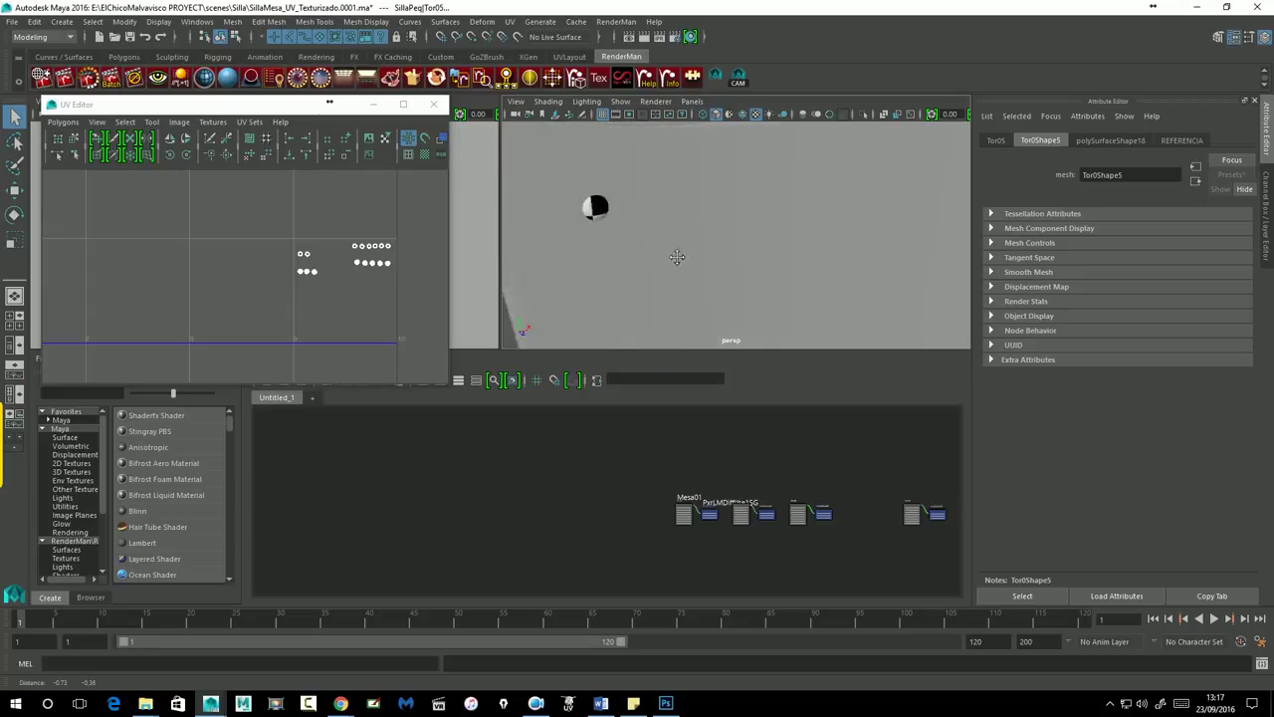
middle_click_drag(677, 256, 865, 186, "alt")
left_click(795, 187)
left_click(796, 179)
right_click_drag(887, 196, 635, 267, "alt")
middle_click_drag(635, 268, 688, 243, "alt")
left_click(686, 244)
left_click_drag(703, 287, 518, 301, "alt")
mouse_move(629, 267)
left_mouse_down("alt")
mouse_move(609, 269)
mouse_move(679, 233)
mouse_move(740, 148)
mouse_move(683, 242)
mouse_move(691, 167)
mouse_move(713, 187)
mouse_move(782, 198)
mouse_move(646, 241)
mouse_move(608, 217)
left_mouse_up("alt")
left_click(608, 267)
left_click(683, 242)
left_click(674, 231)
mouse_move(813, 214)
left_mouse_down("alt")
mouse_move(602, 252)
mouse_move(720, 225)
mouse_move(731, 257)
left_mouse_up("alt")
left_click(589, 243)
left_click(610, 252)
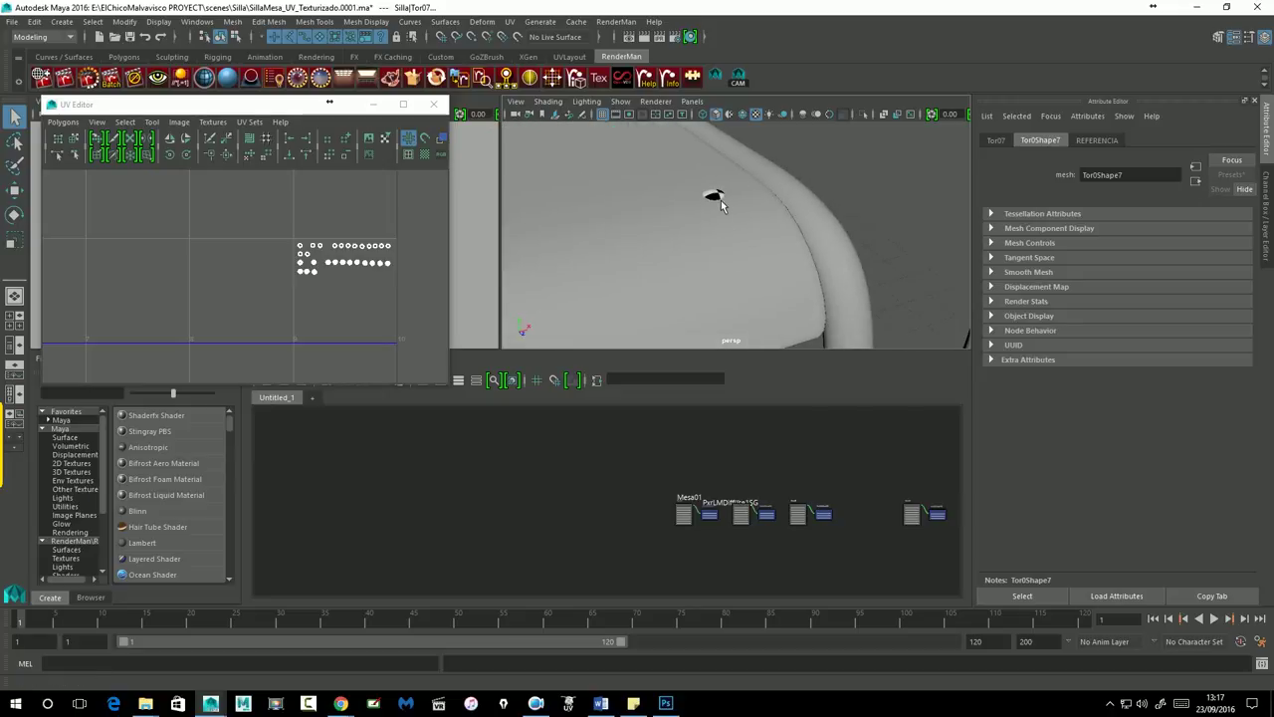
right_click_drag(564, 269, 734, 243, "alt")
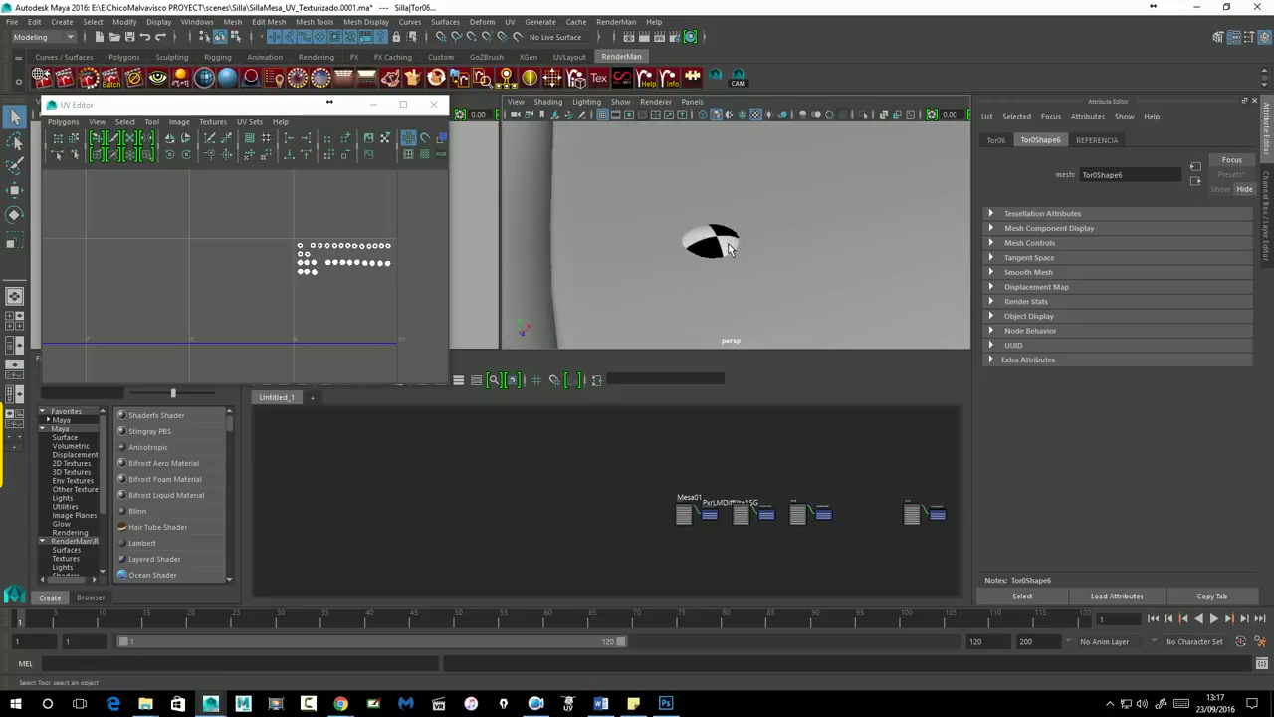
left_click(729, 248)
Assign the gathered Tor bolts a new PxrLMDiffuse material named Mesa10 and close the UV Editor.
right_click(227, 80)
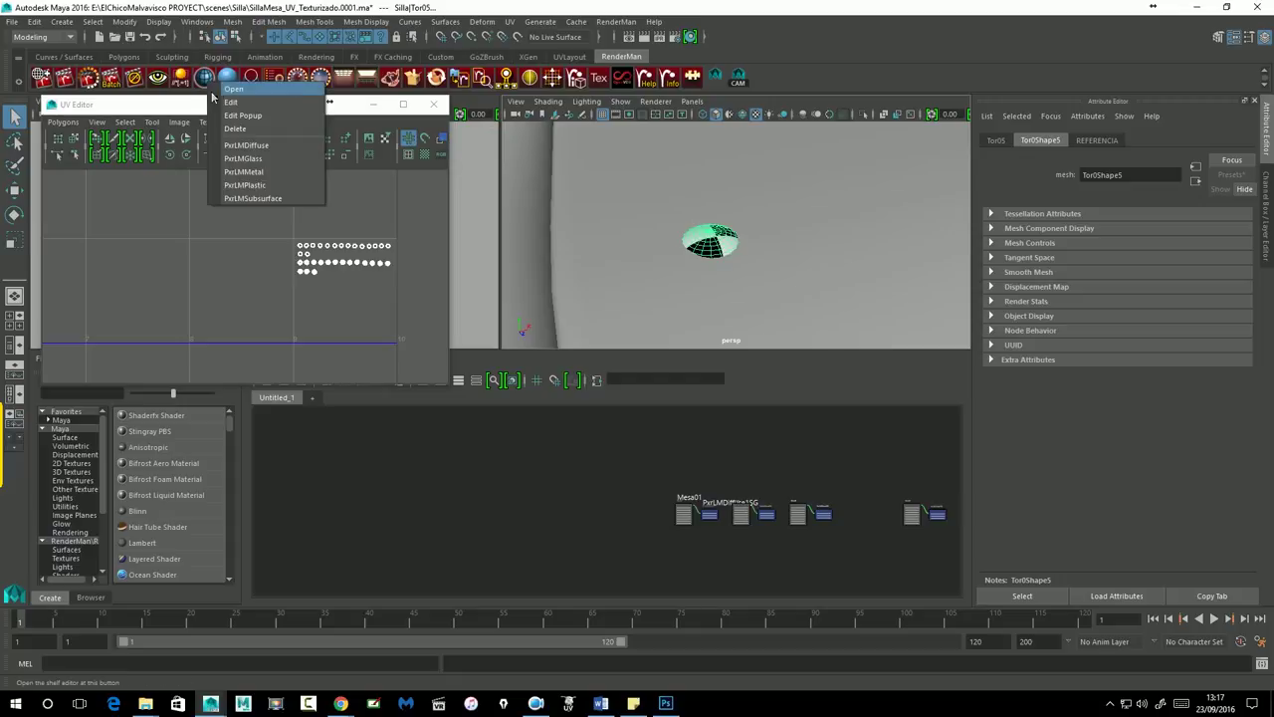
left_click(249, 146)
left_click_drag(1150, 182, 987, 170)
type("Mesa10")
key("Return")
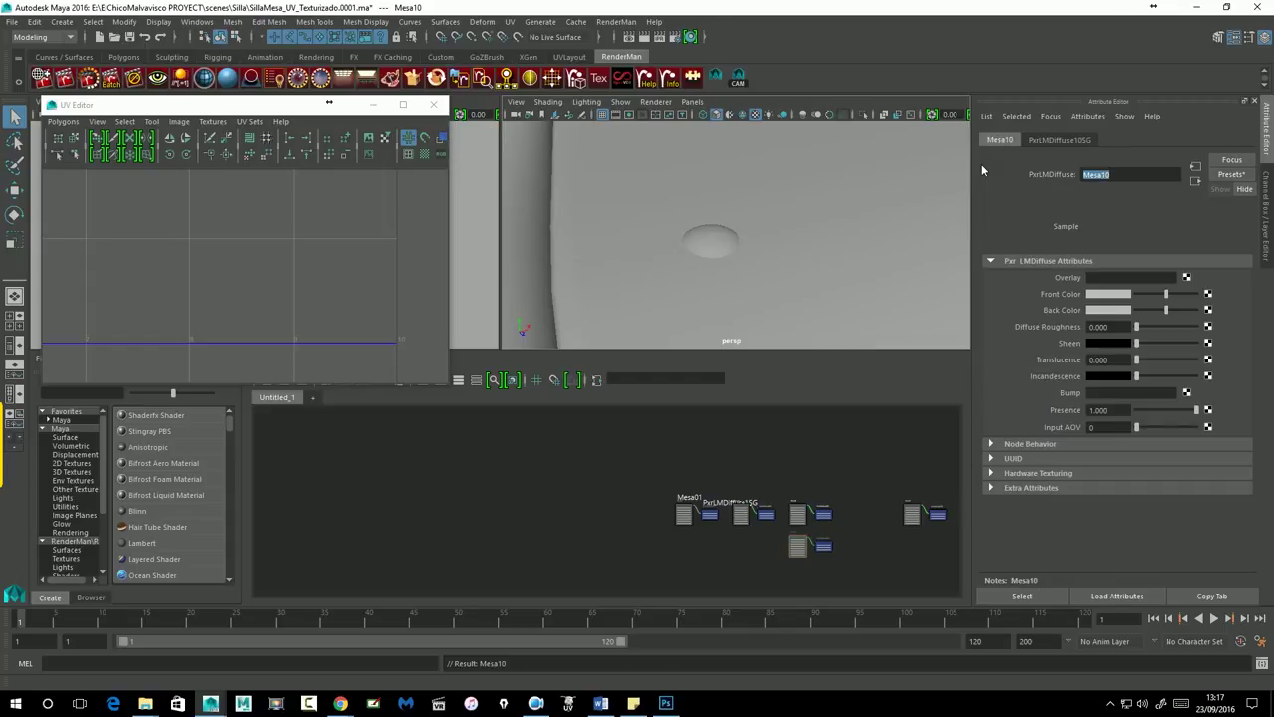
left_click(433, 103)
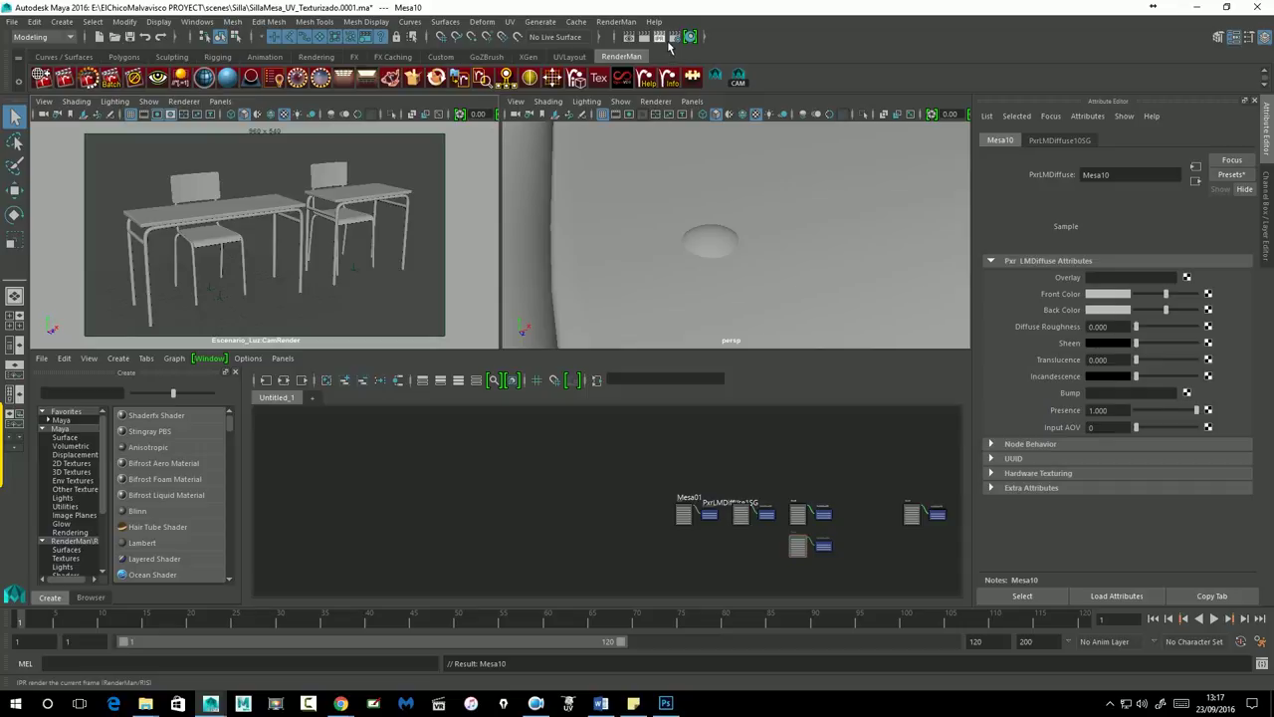
Increment-save the scene as SillaMesa_UV_Texturizado.0002.ma and start a RenderMan IPR preview render.
left_click(12, 21)
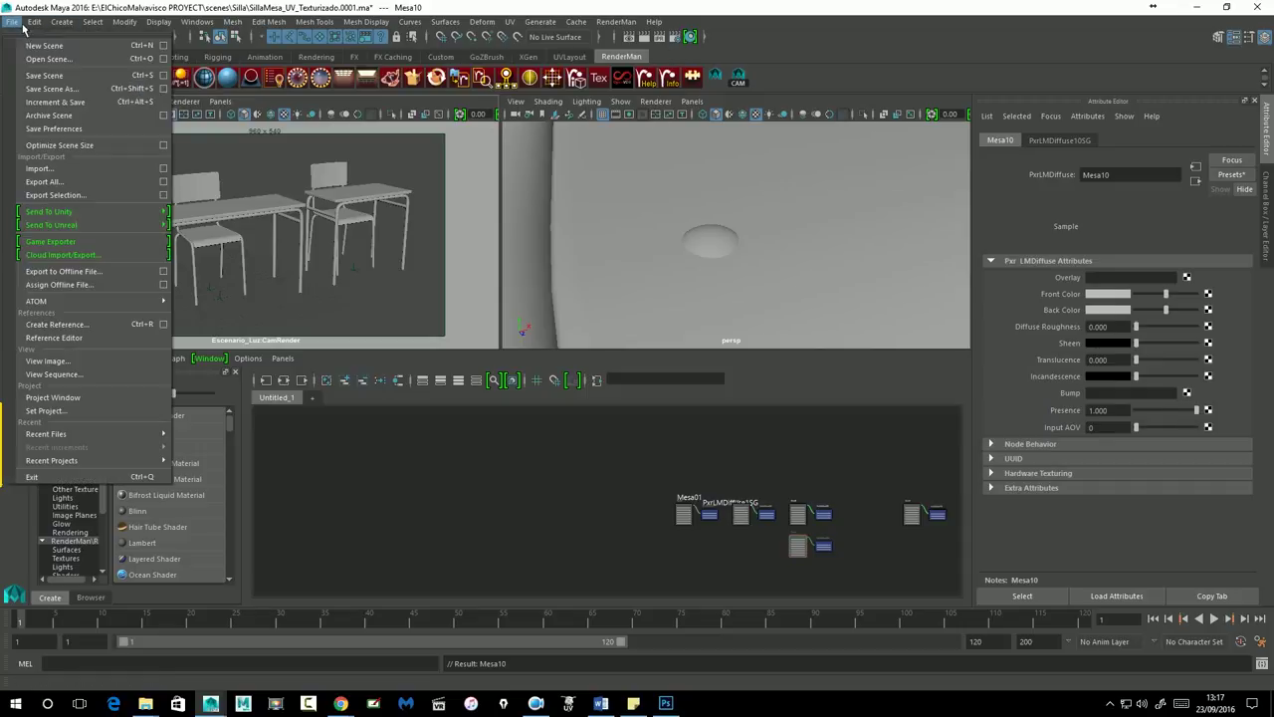
left_click(40, 88)
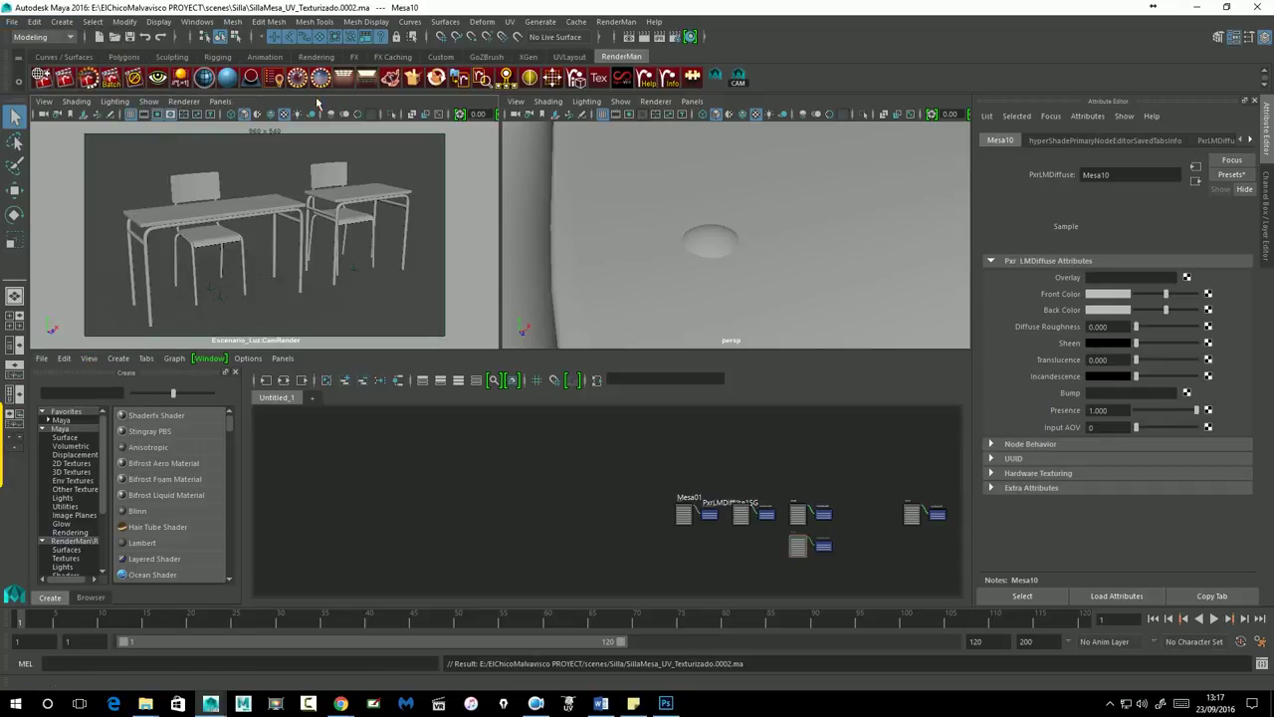
left_click(97, 87)
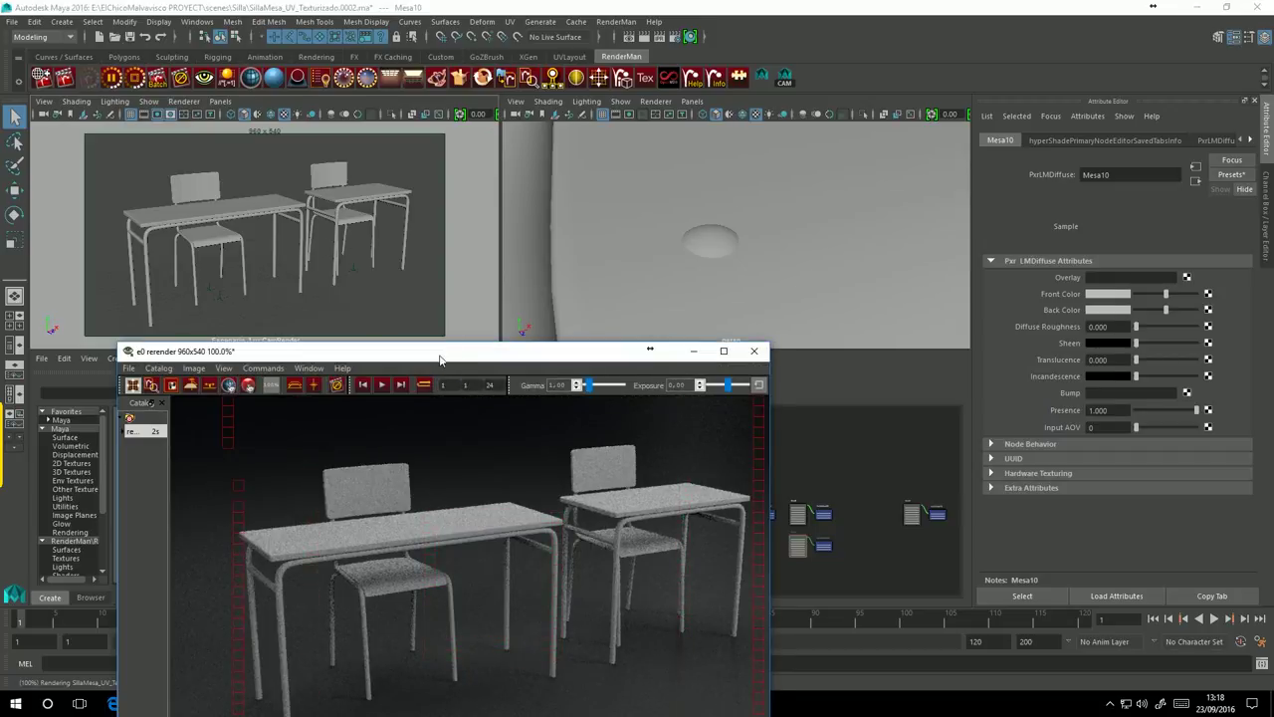
left_click_drag(441, 358, 412, 236)
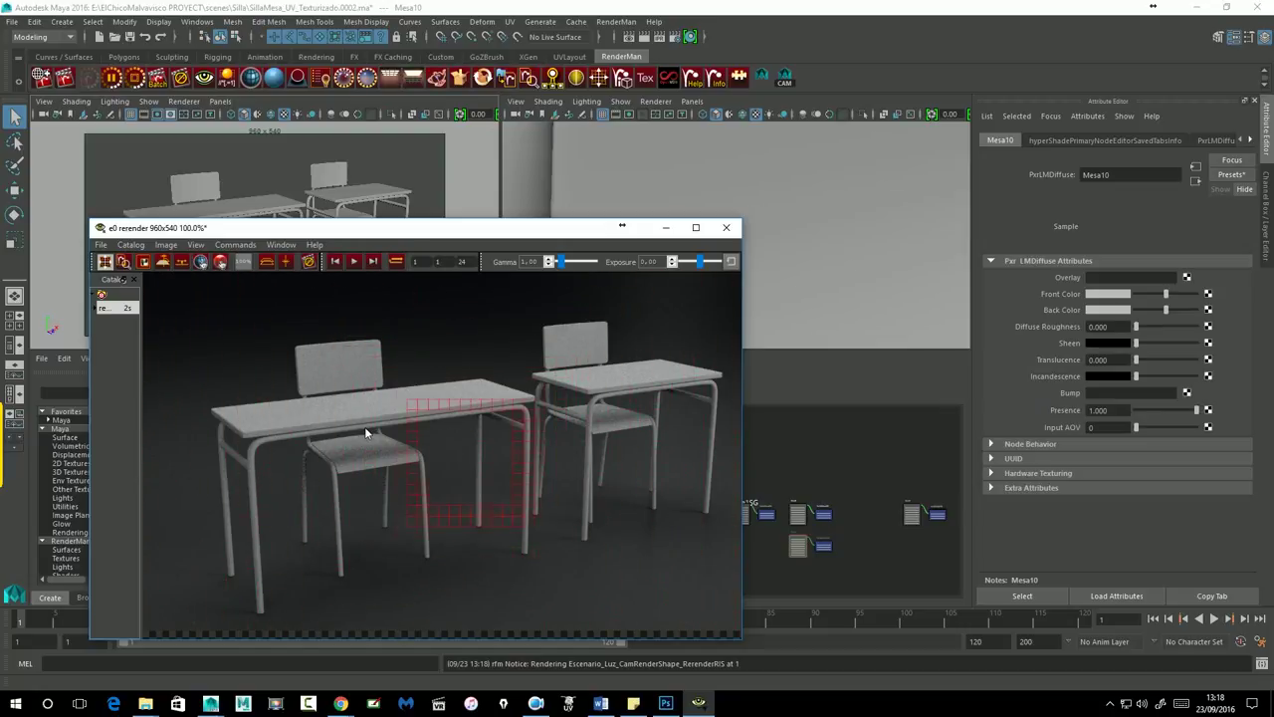
Close the render preview, discarding the session, and select the table top.
left_click(726, 227)
left_click(668, 371)
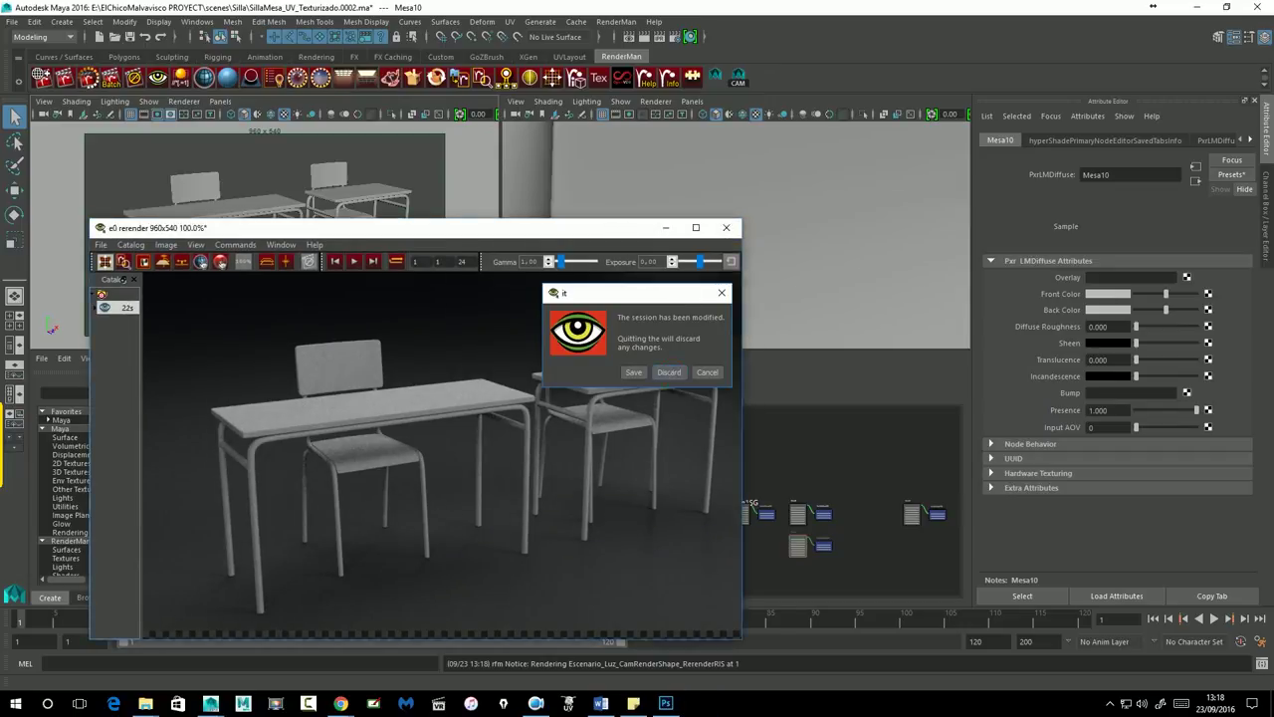
left_click(273, 218)
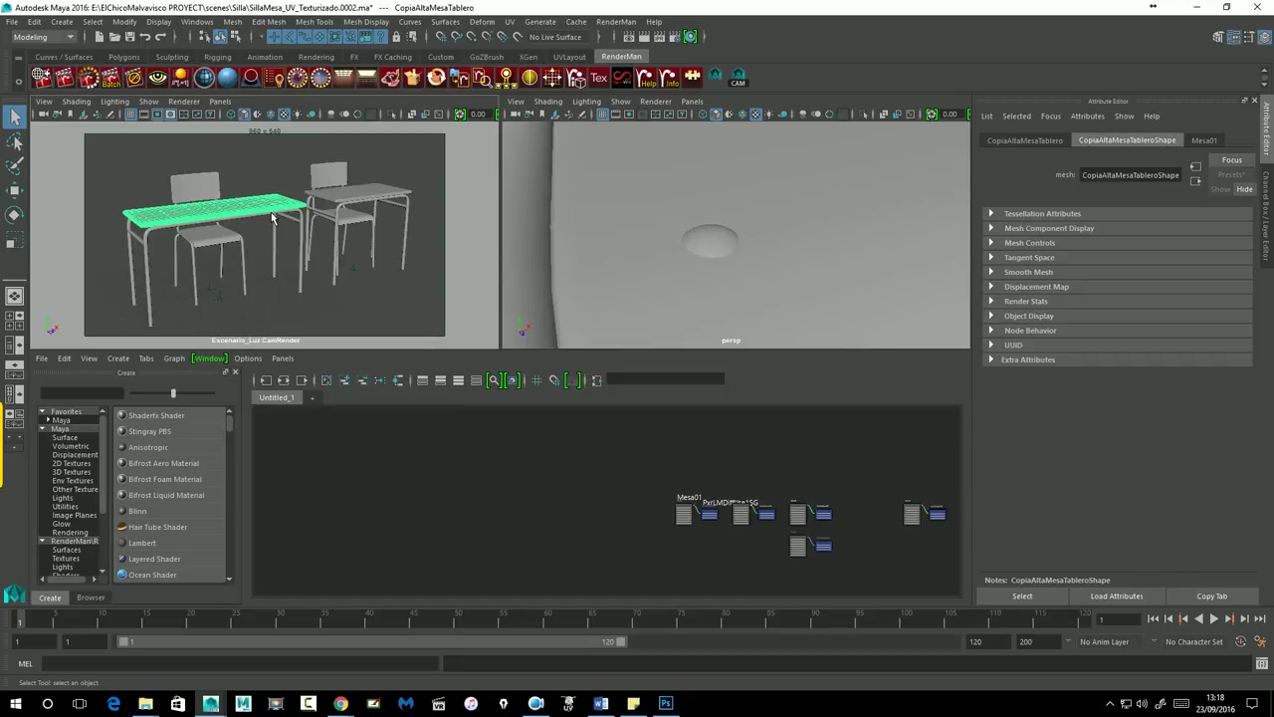
Show the Mesa01 material, switch the left viewport to the persp camera, and select the table top close up.
left_click(1206, 142)
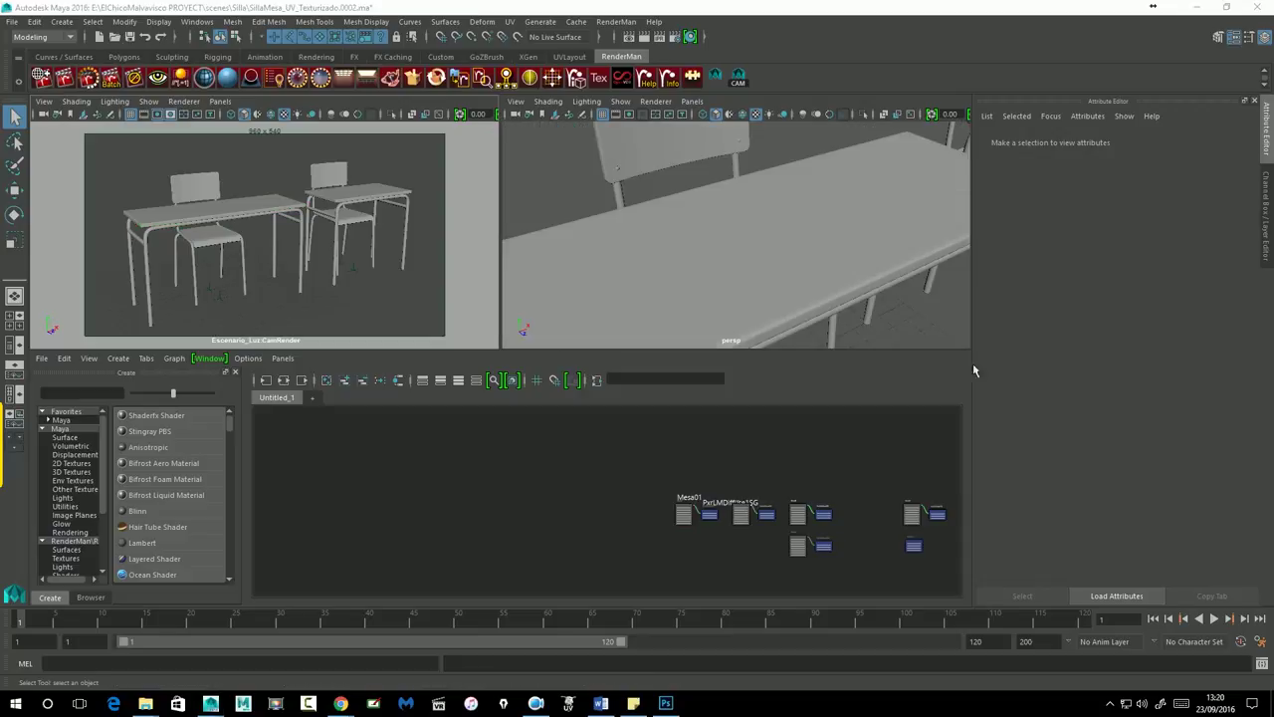
left_click(220, 102)
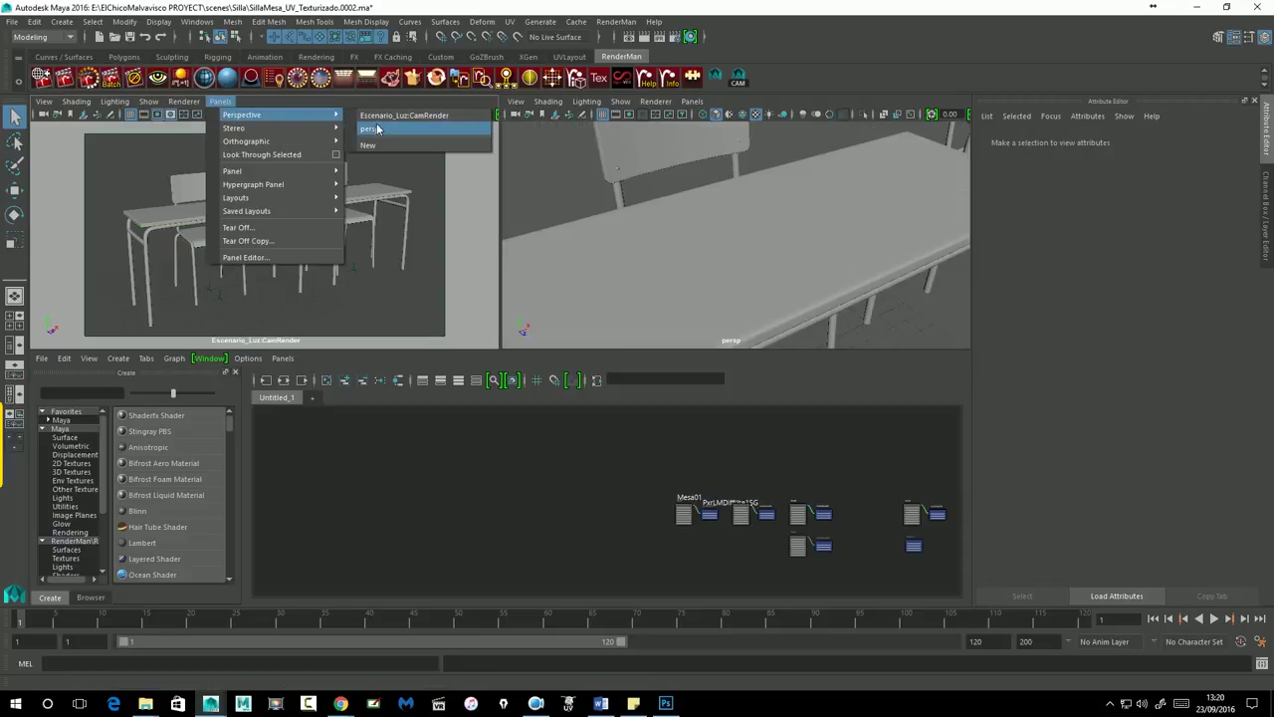
left_click(381, 129)
mouse_move(321, 253)
left_mouse_down("alt")
mouse_move(344, 259)
mouse_move(256, 250)
mouse_move(257, 267)
left_mouse_up("alt")
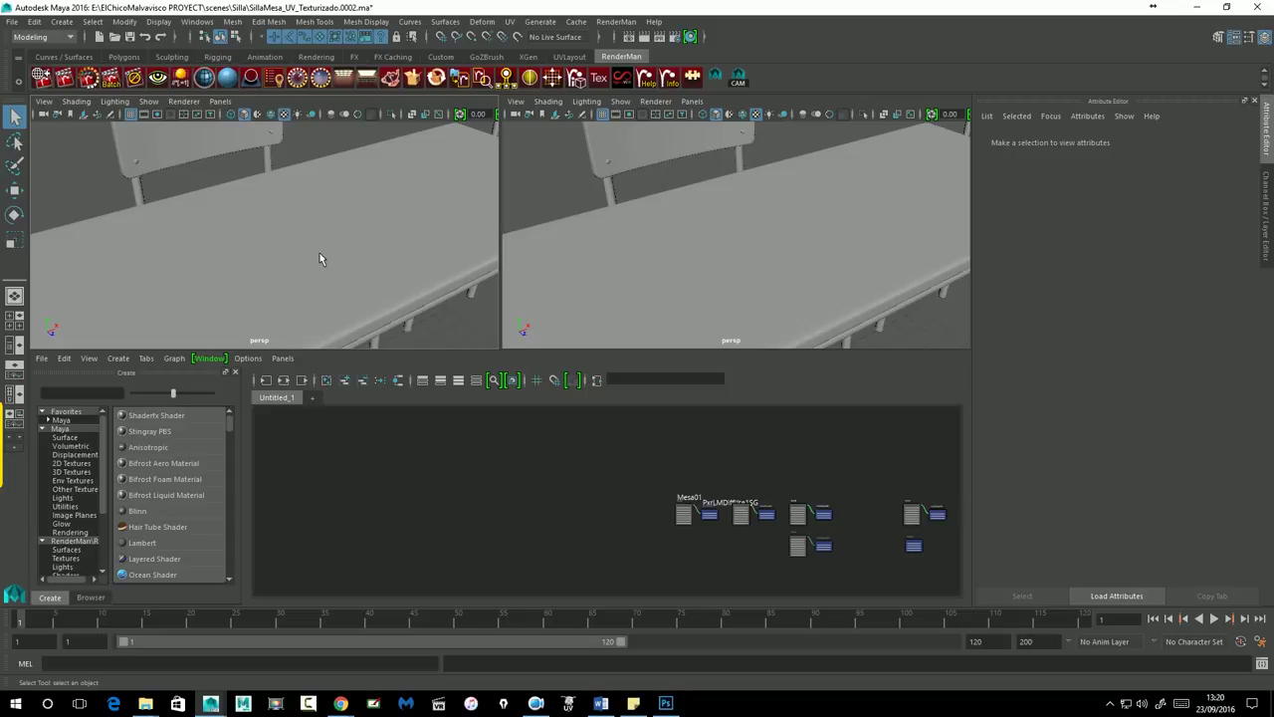
left_click(326, 202)
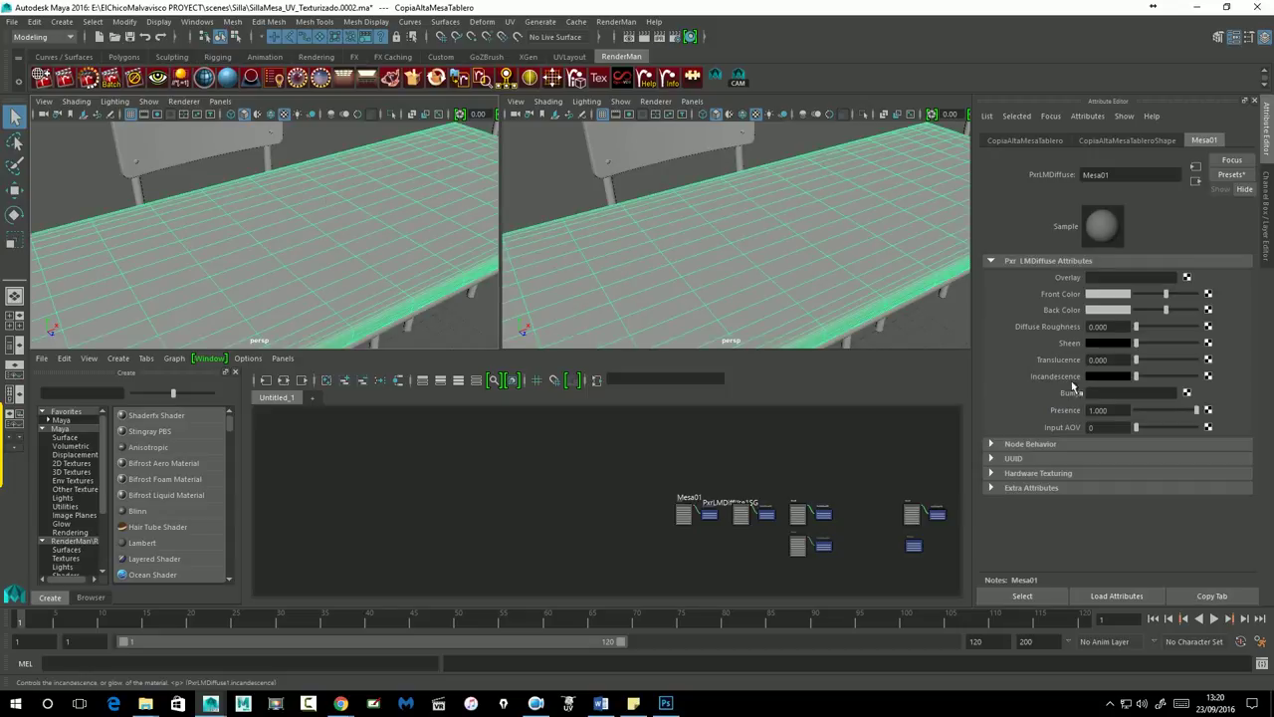
Connect a new RenderMan RIS PxrBump node to the Mesa01 material's bump.
left_click(1188, 393)
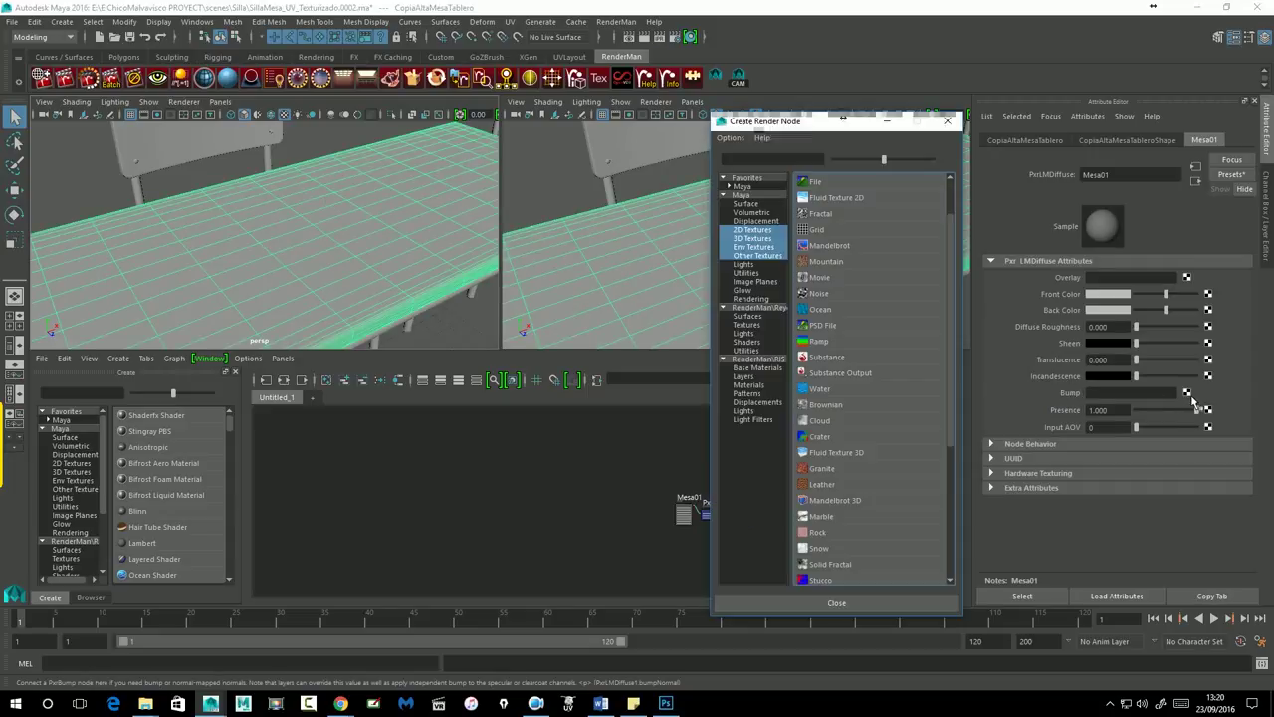
left_click(755, 363)
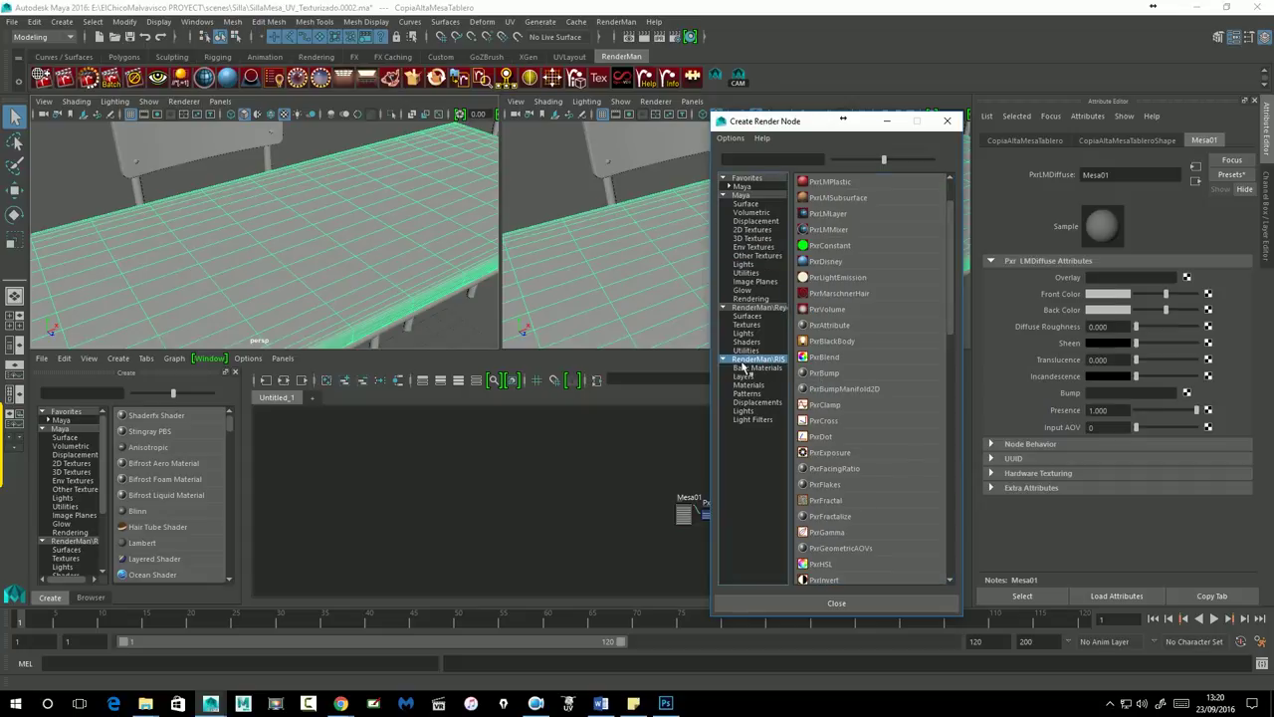
left_click(825, 377)
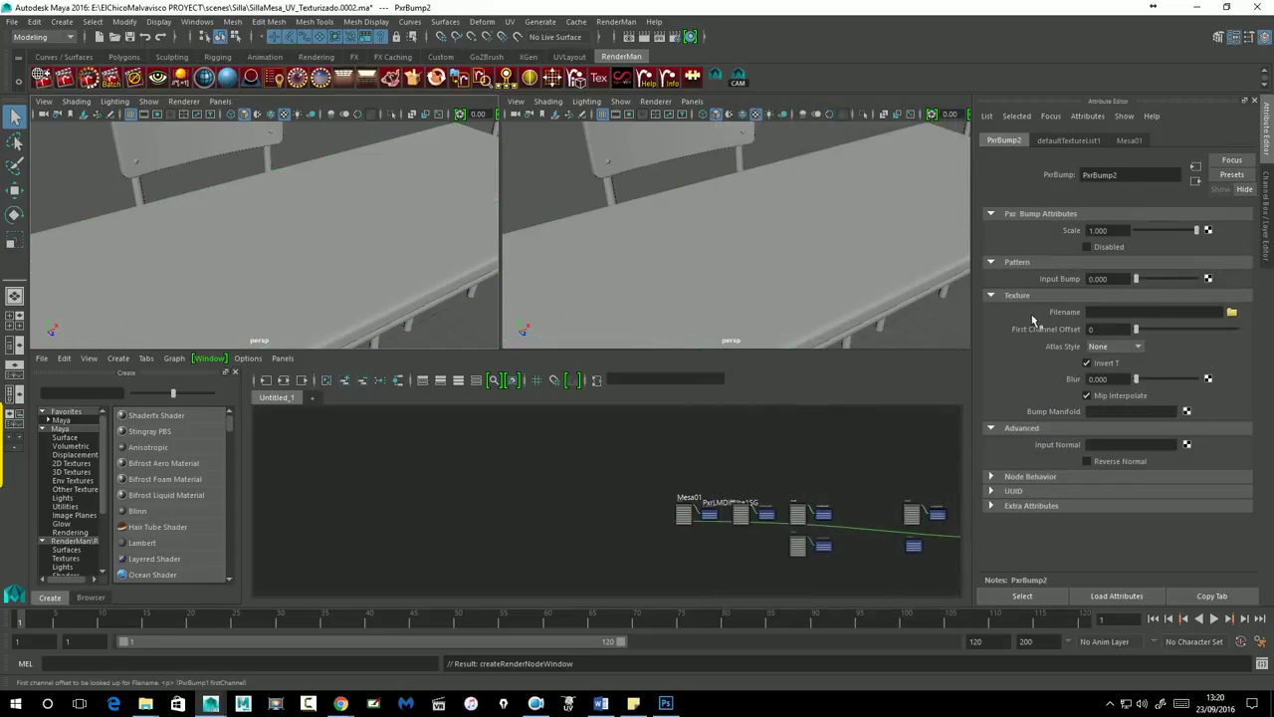
Load sourceimages/TexturasSillaMesa/MesaBump.1001.tif as the PxrBump texture file.
left_click(1231, 312)
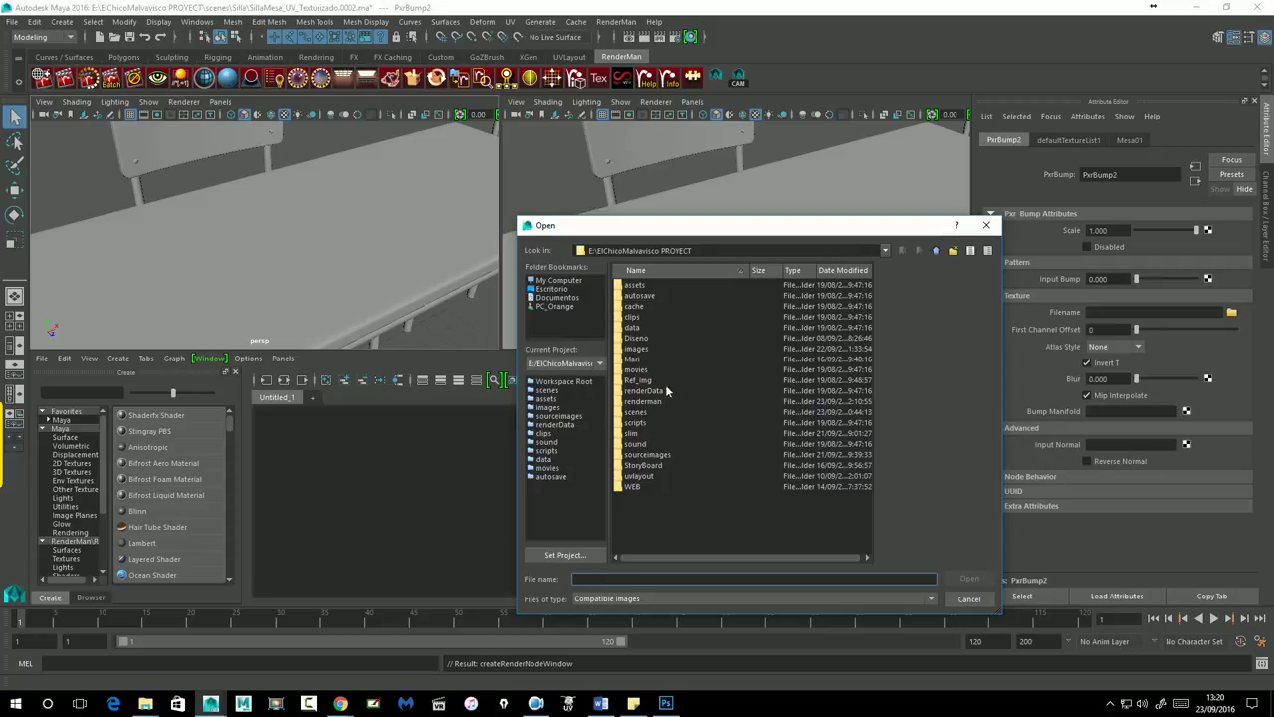
double_click(642, 454)
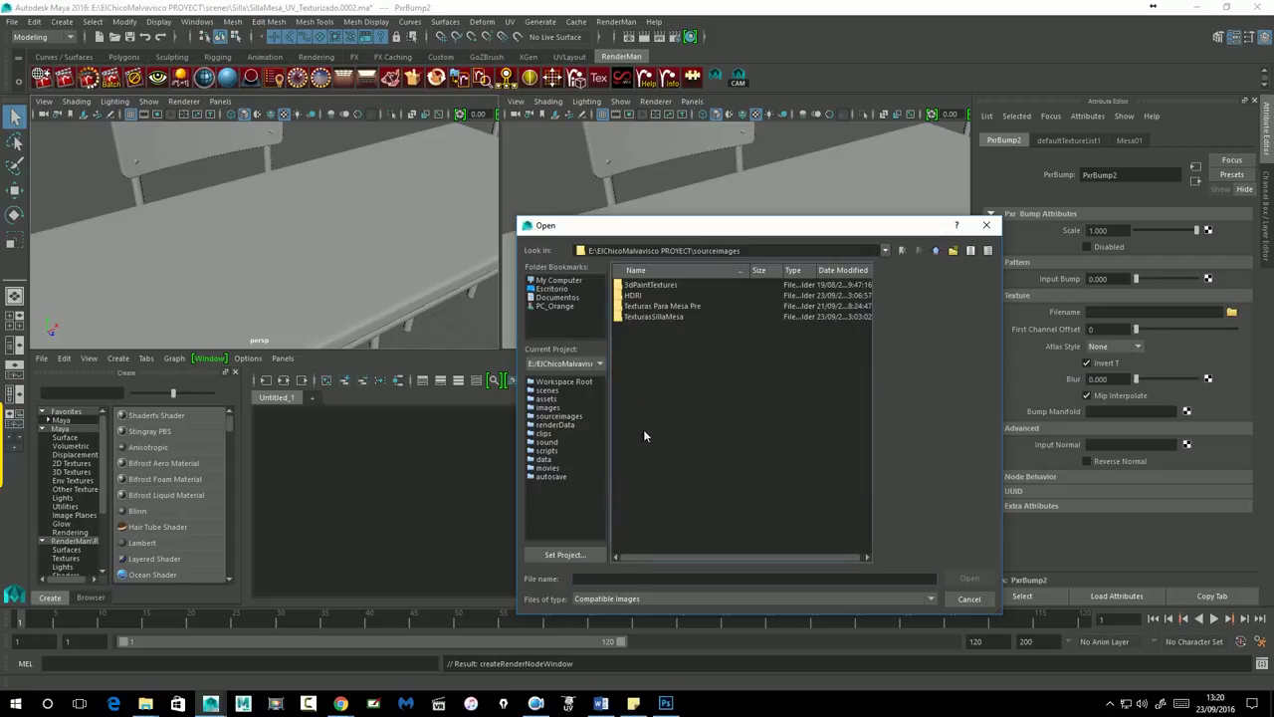
double_click(652, 317)
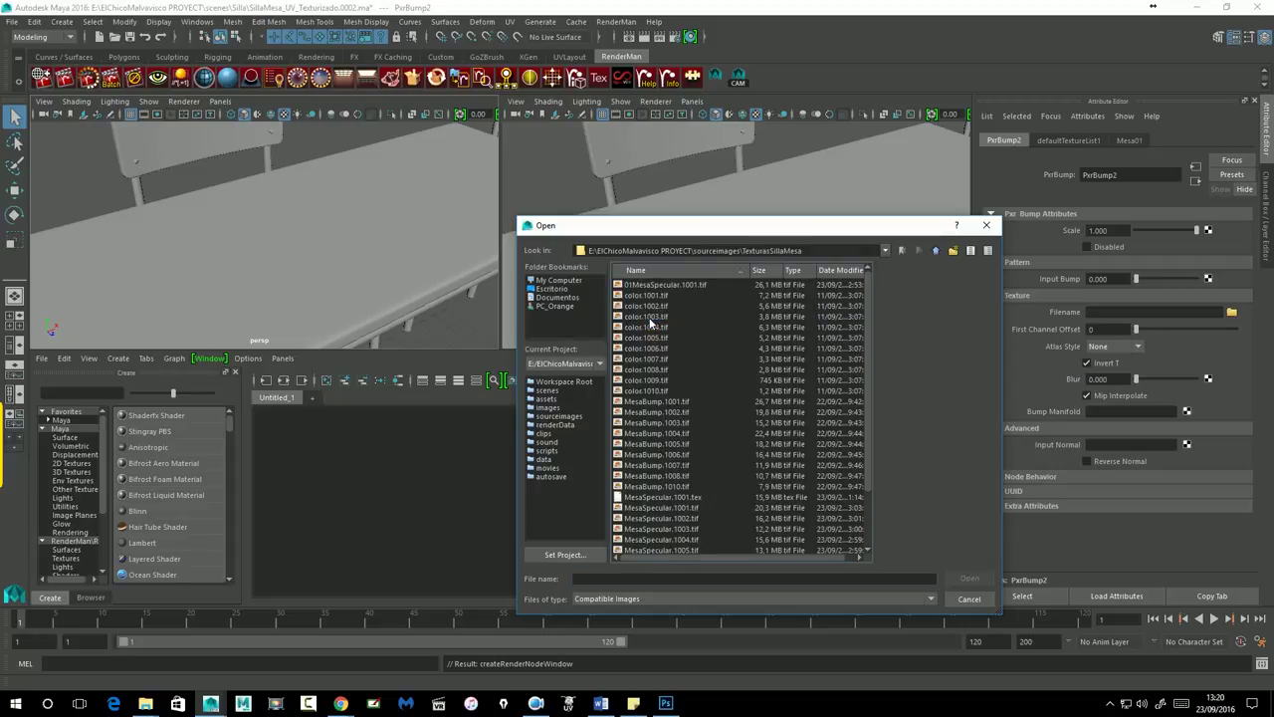
left_click(637, 403)
left_click(969, 579)
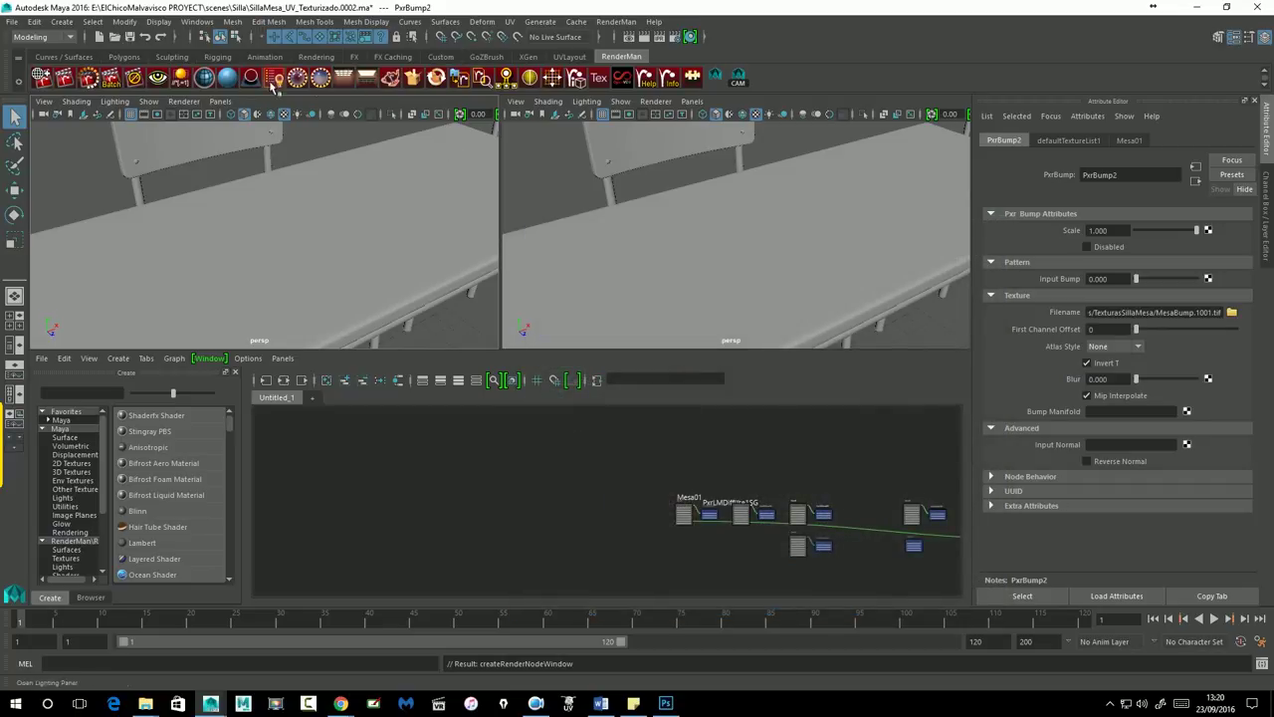
Render a RenderMan preview of the table top and lower PxrBump2's Scale to 0.500.
left_click(105, 87)
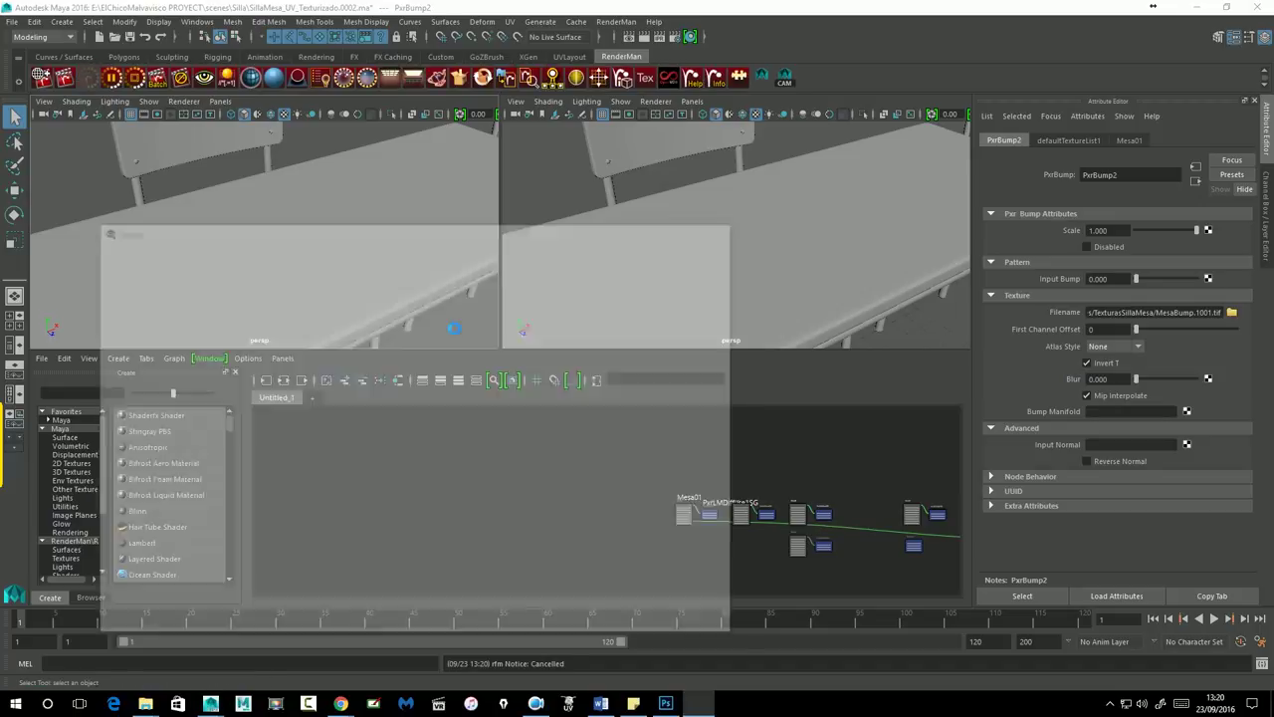
scroll(491, 397, "down", 1)
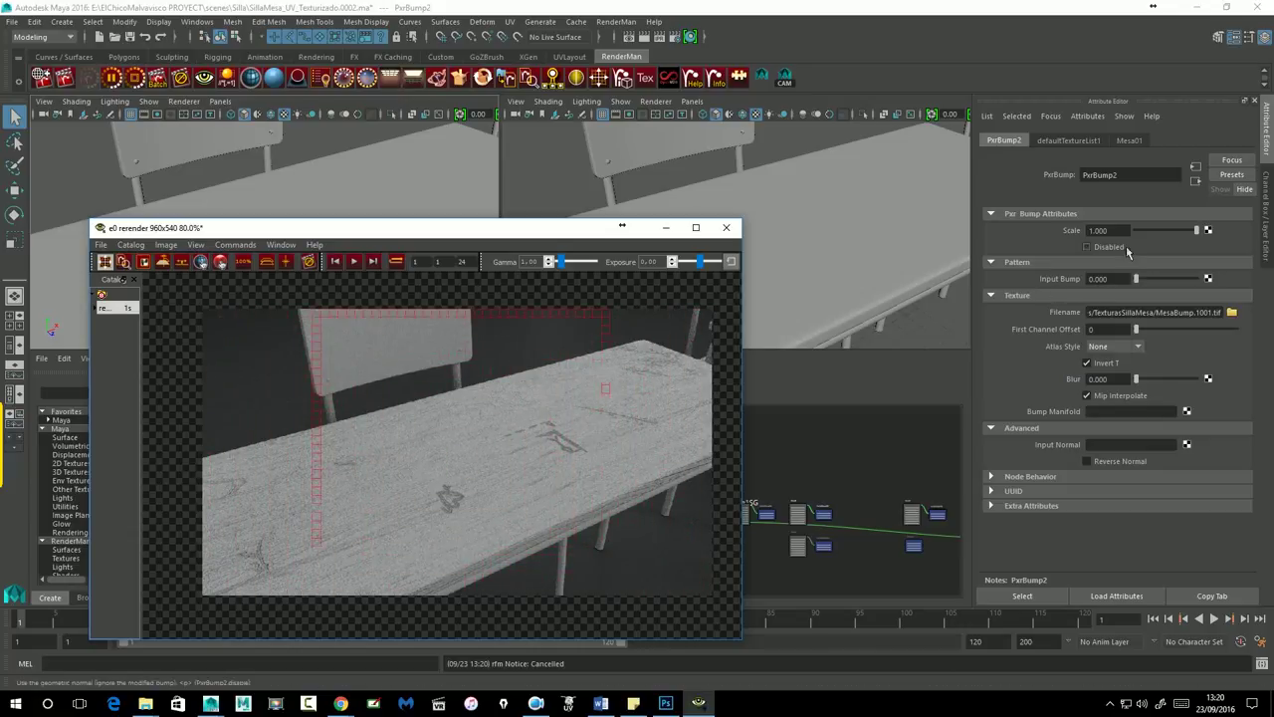
left_click(1202, 245)
mouse_move(1196, 230)
left_mouse_down()
mouse_move(1173, 232)
mouse_move(1220, 239)
left_mouse_up()
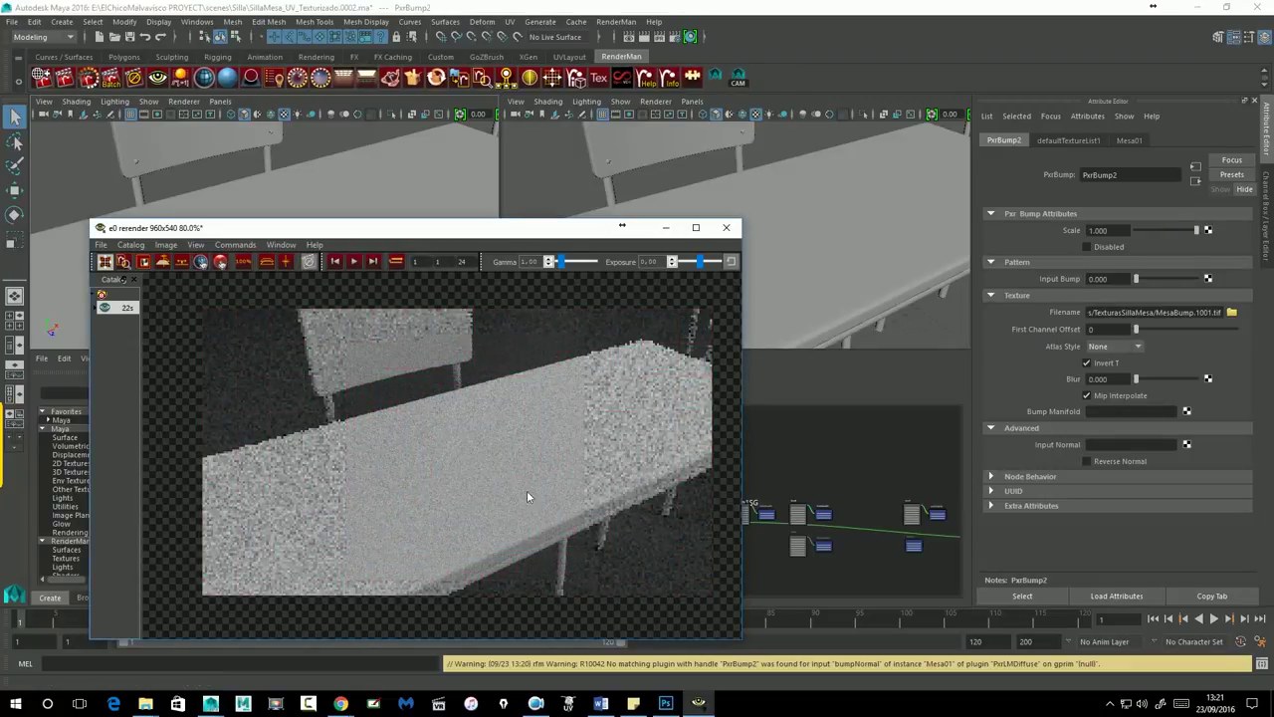
left_click(1100, 230)
type("0.500")
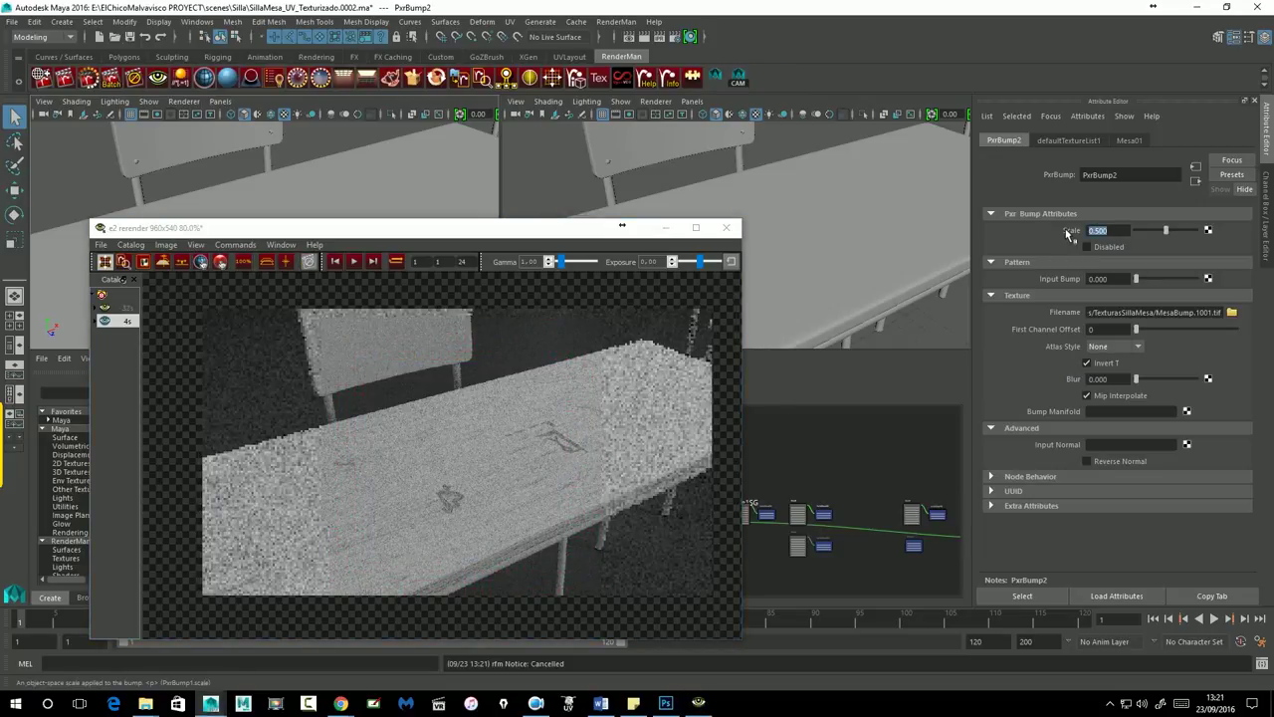
Re-render the preview while trying PxrBump2 Scale values of 0.100 and 1.000.
left_click(99, 84)
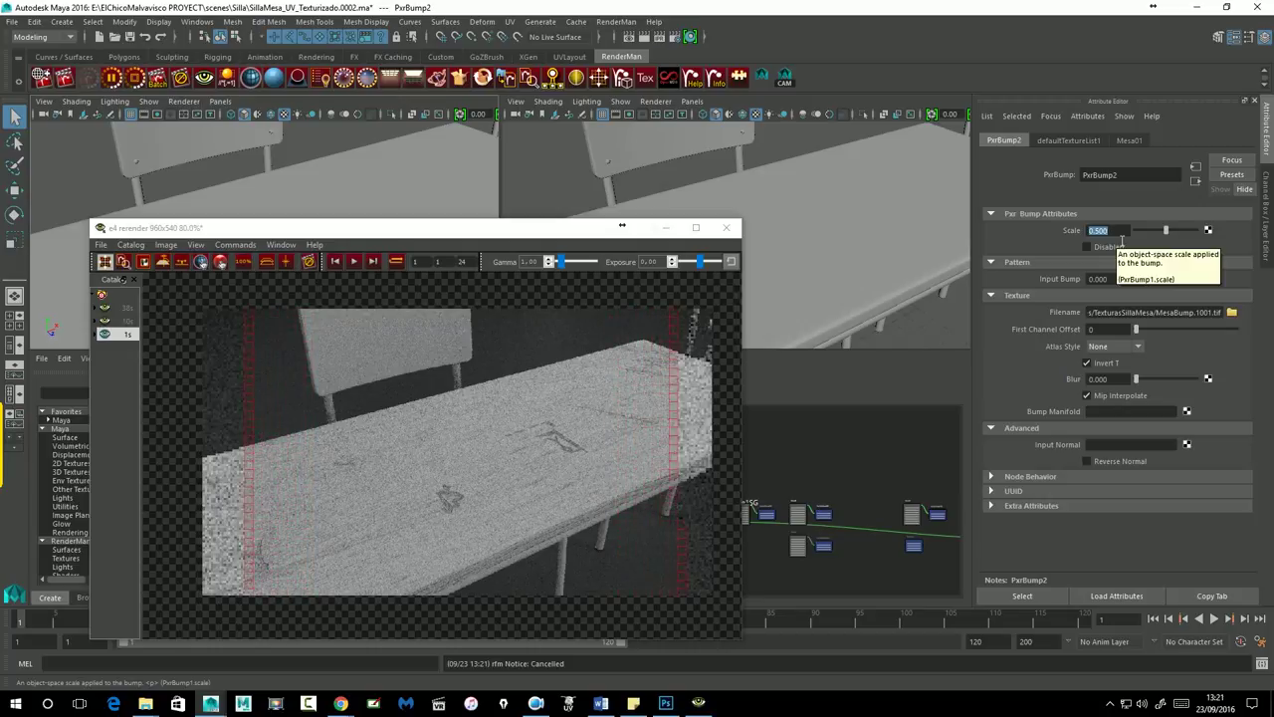
left_click(1115, 232)
type("0.100")
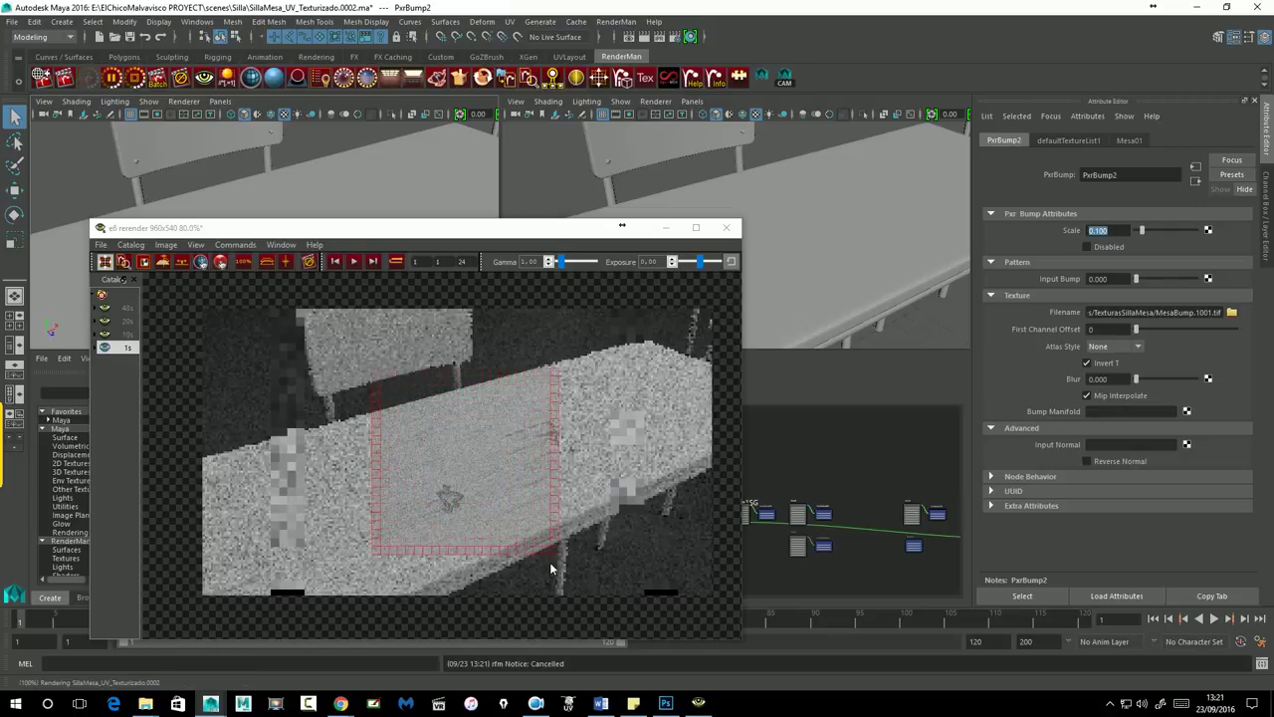
left_click(458, 510)
Set PxrBump2's Atlas Style to MARI and restart the IPR render preview.
left_click(1130, 237)
type("1.000")
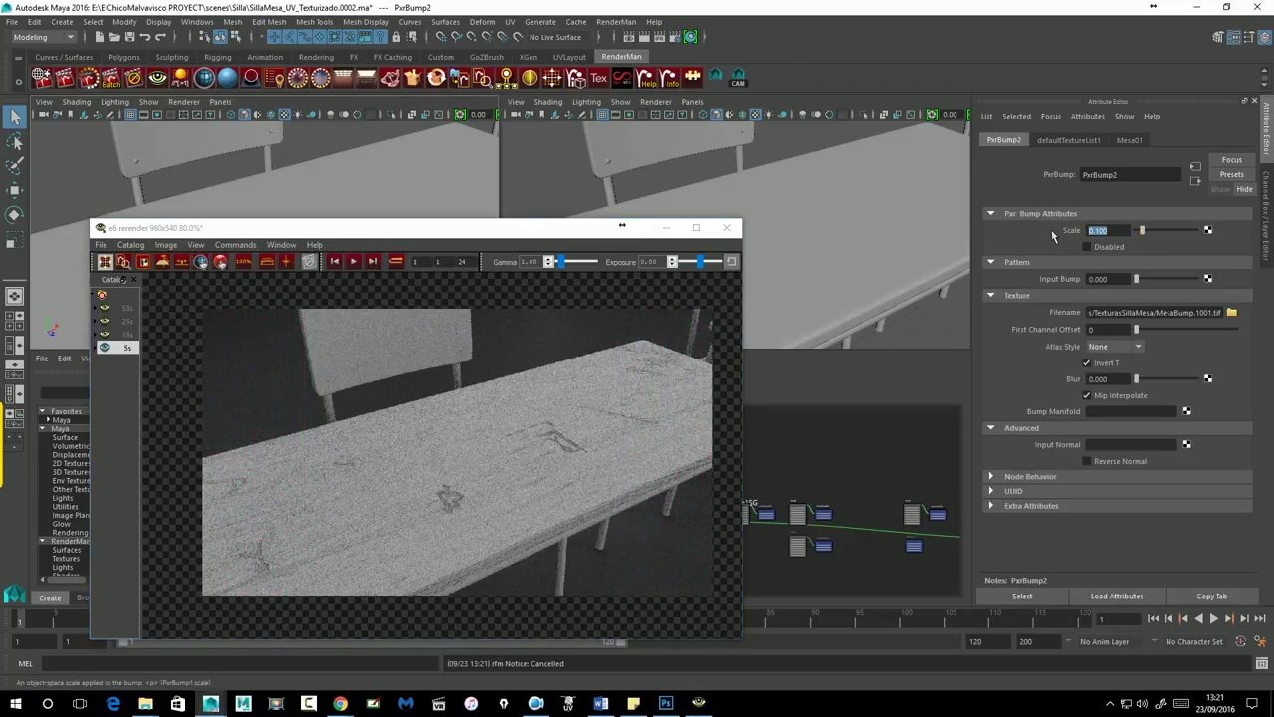
left_click(1137, 347)
left_click(1198, 352)
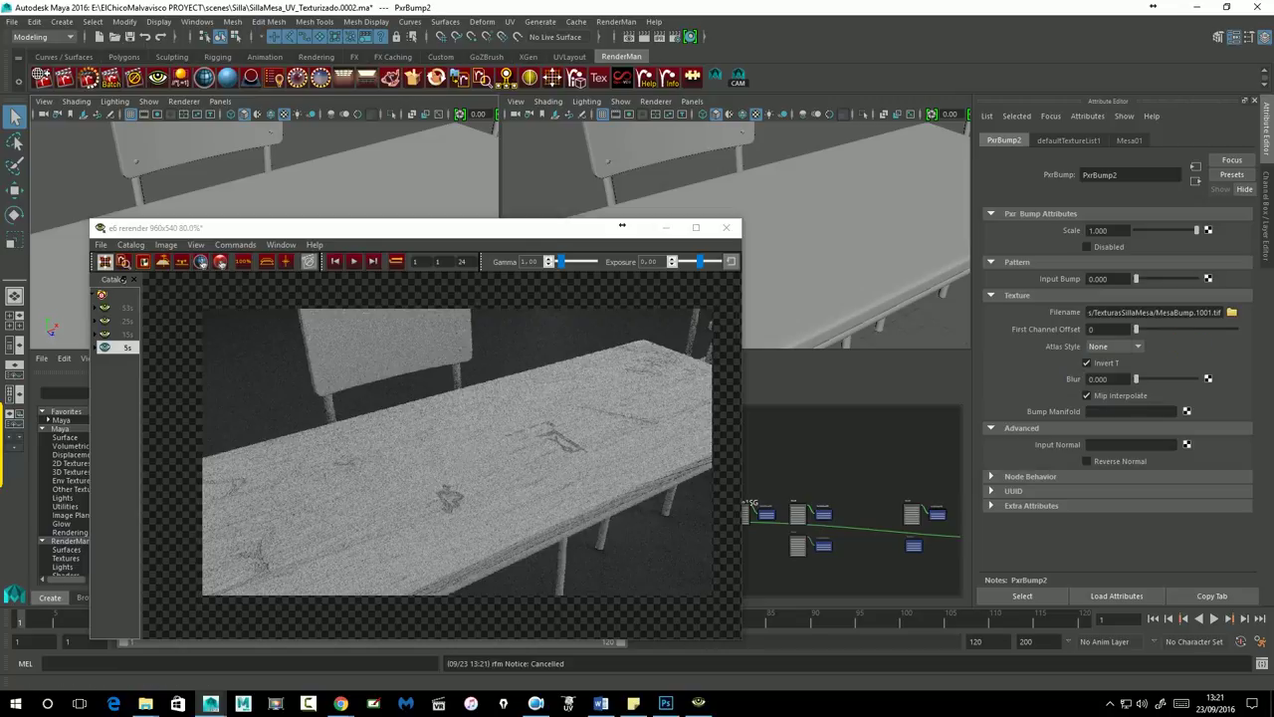
left_click(1103, 347)
left_click(1107, 375)
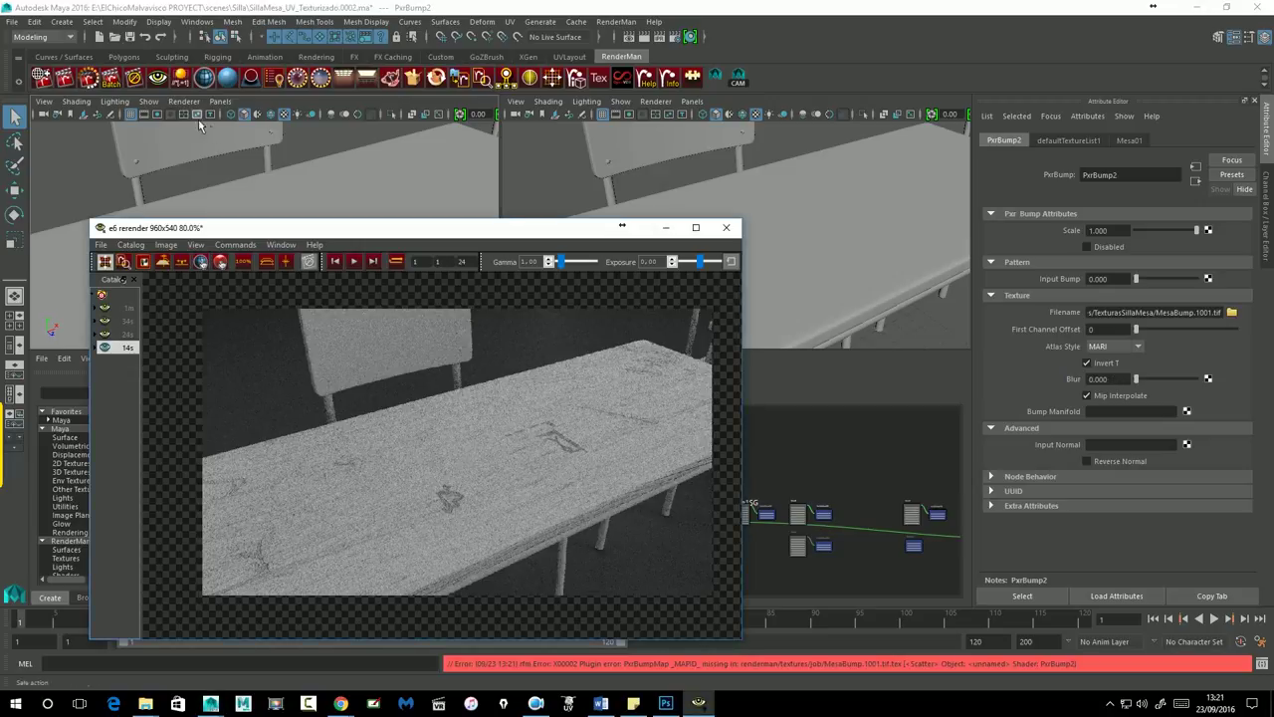
left_click(89, 82)
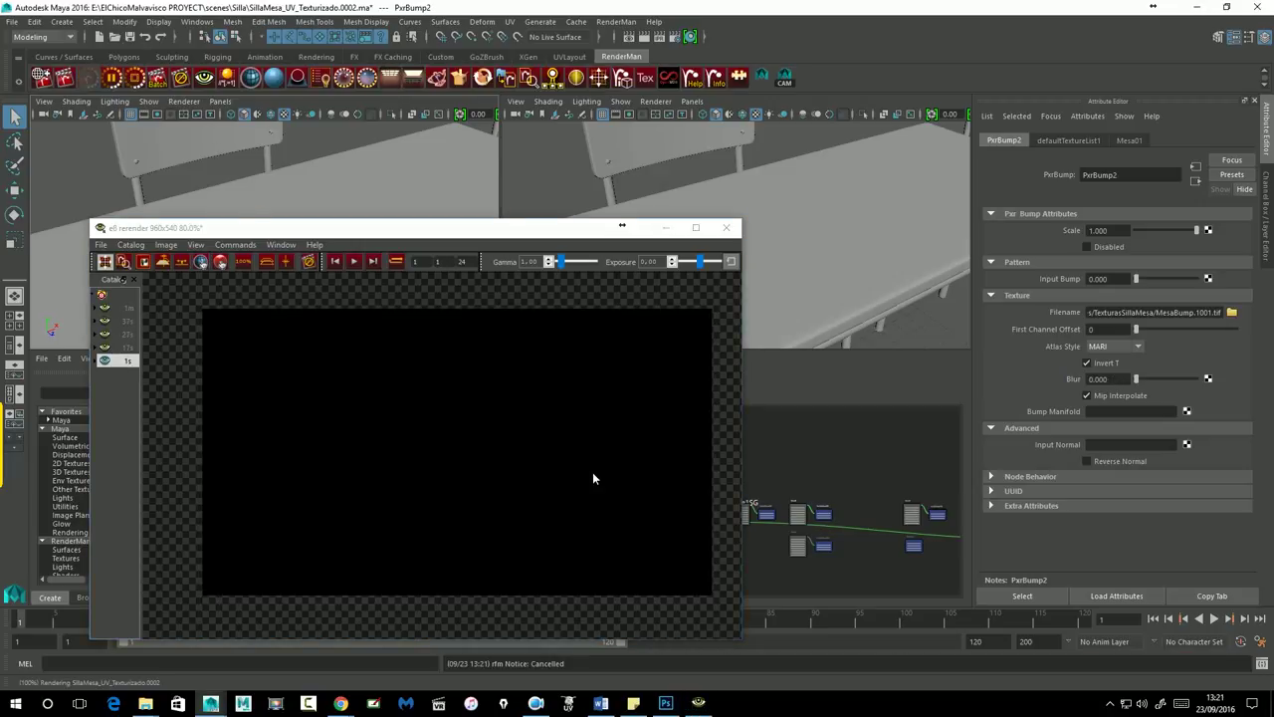
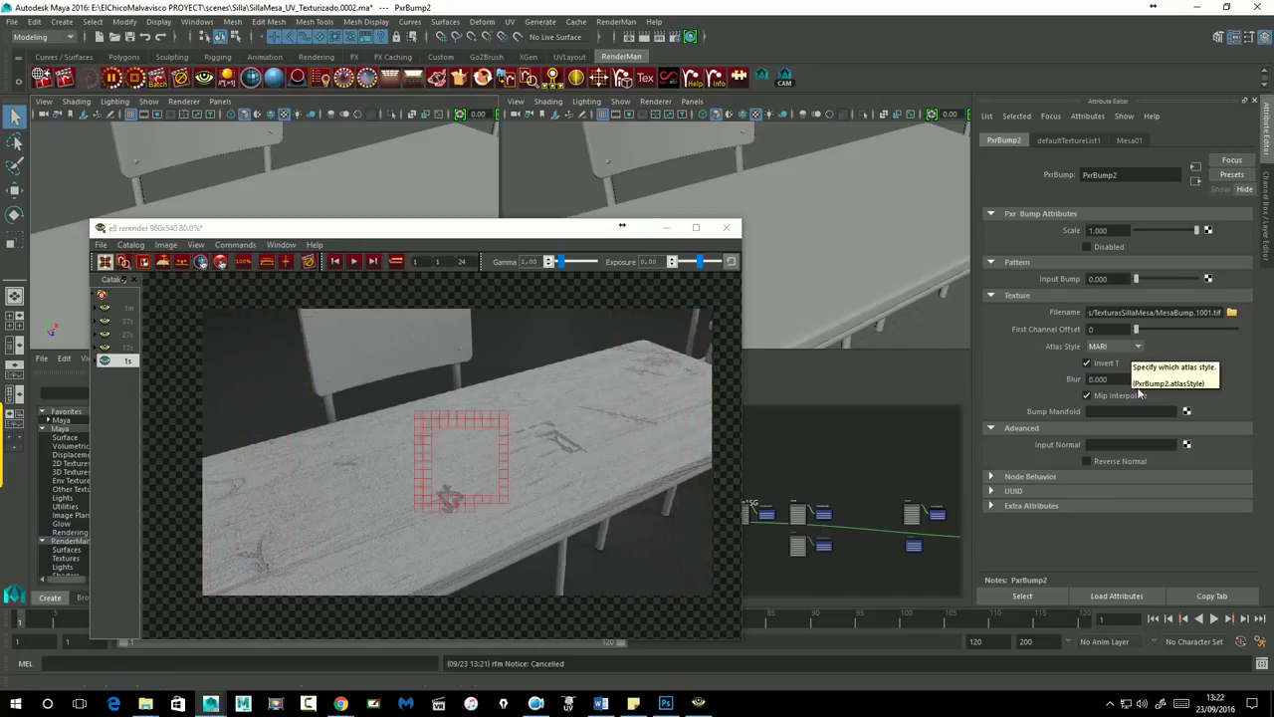
Soften the bump texture by setting the PxrBump2 Blur to 4.494.
left_click_drag(1137, 379, 1133, 380)
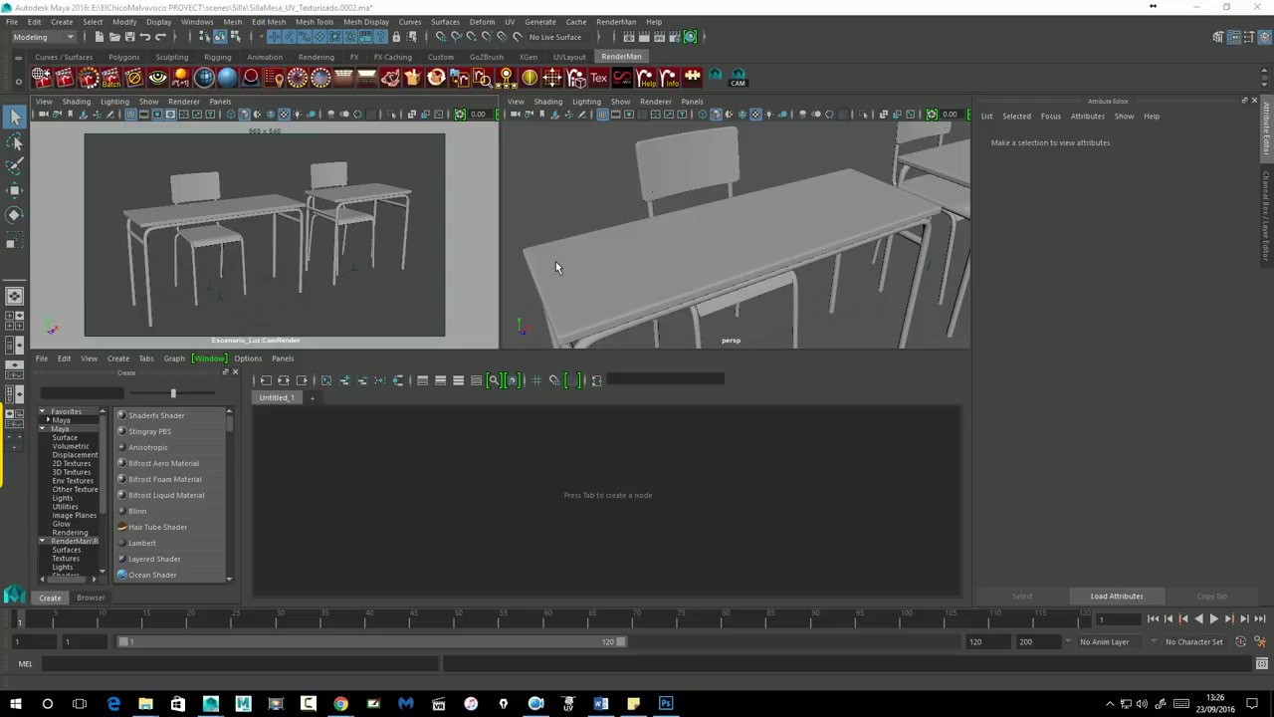
Connect a file texture loading MesaBump.1001.tif to the tabletop Mesa01 material's Bump.
left_click(280, 215)
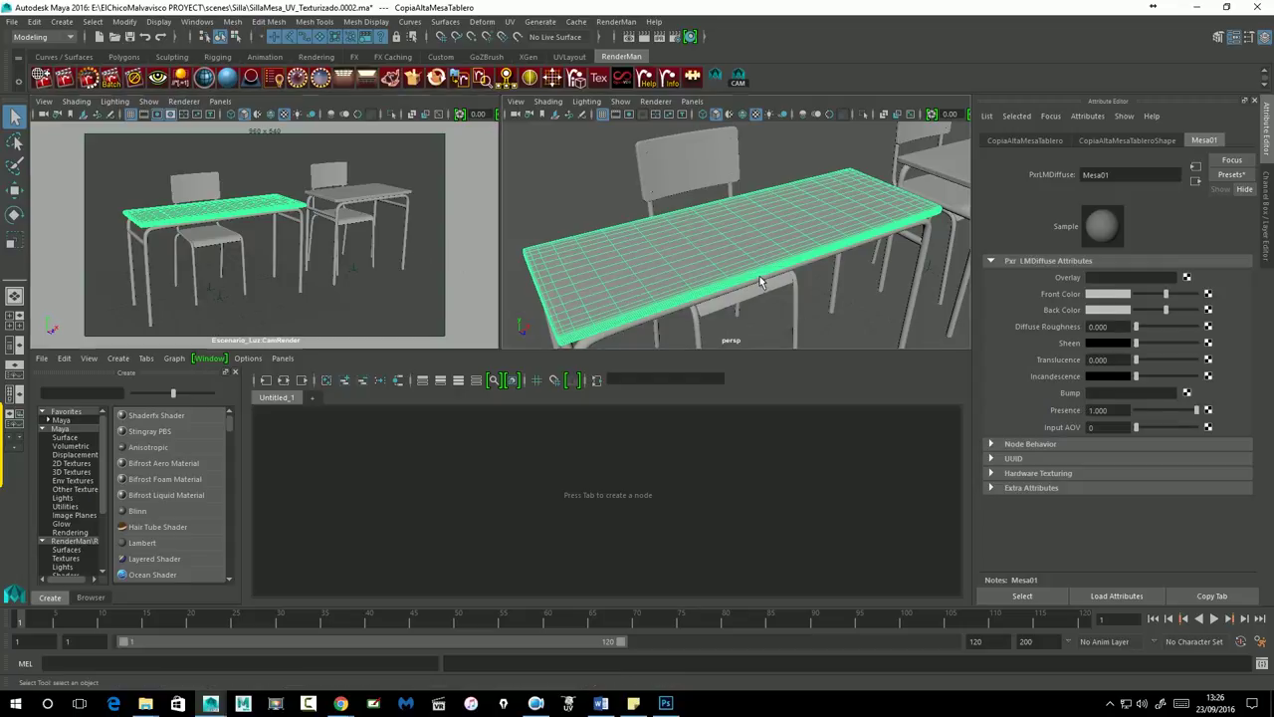
left_click(1187, 393)
left_click(821, 185)
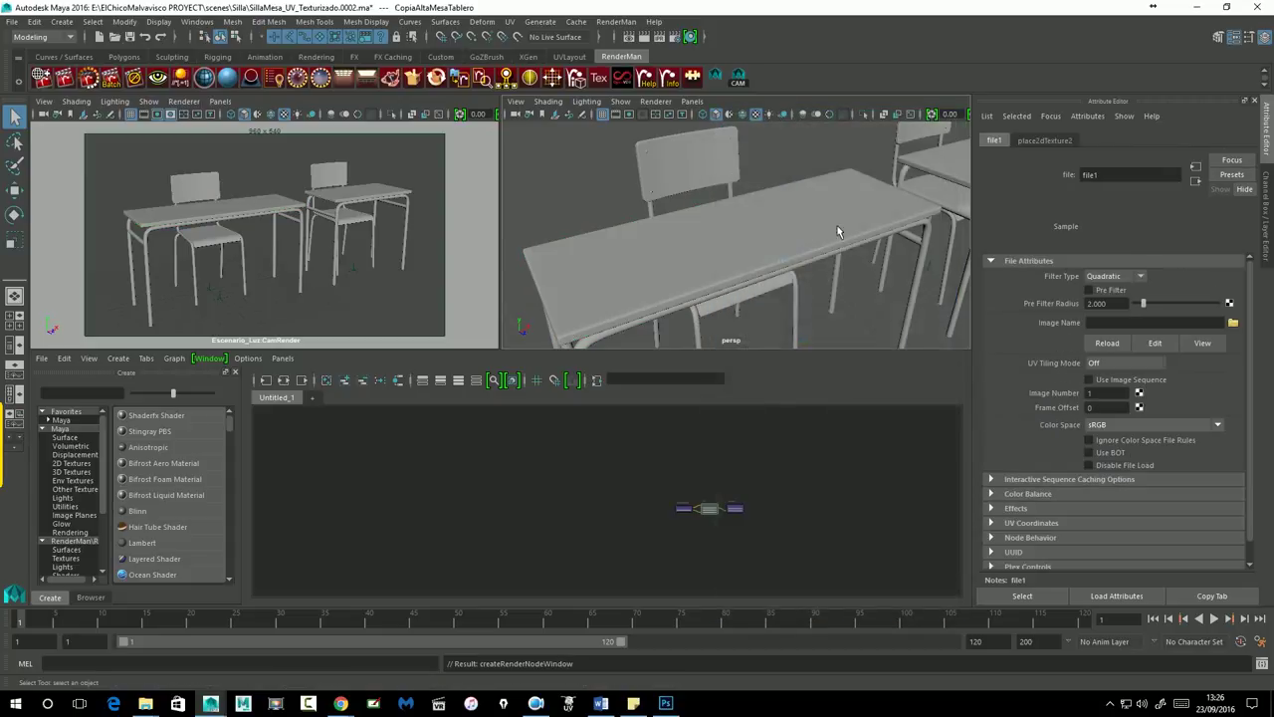
left_click(1233, 322)
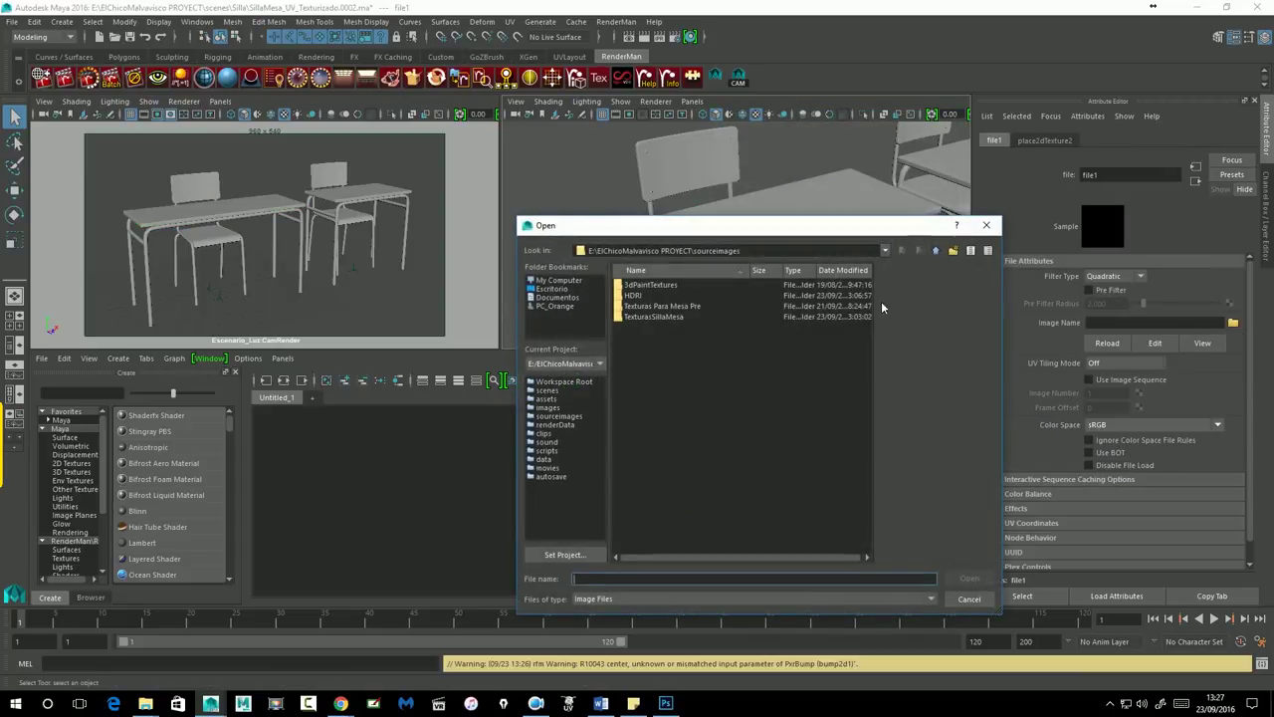
double_click(652, 316)
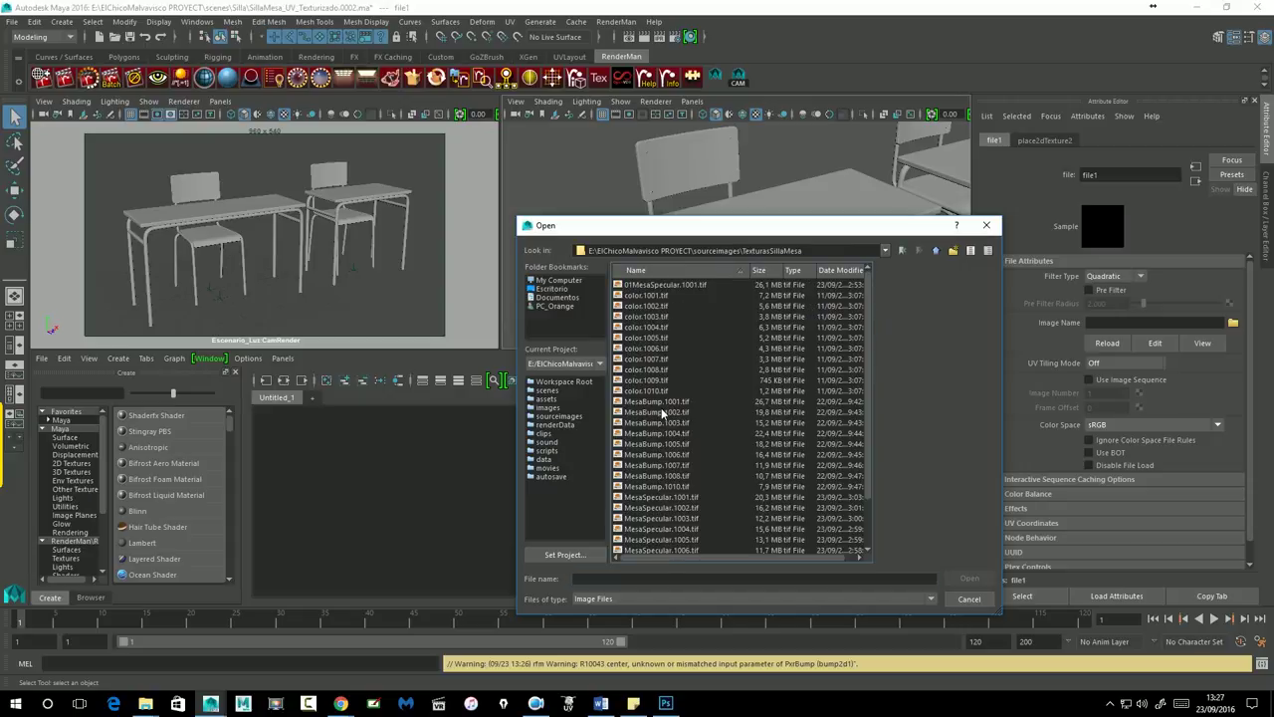
left_click(663, 403)
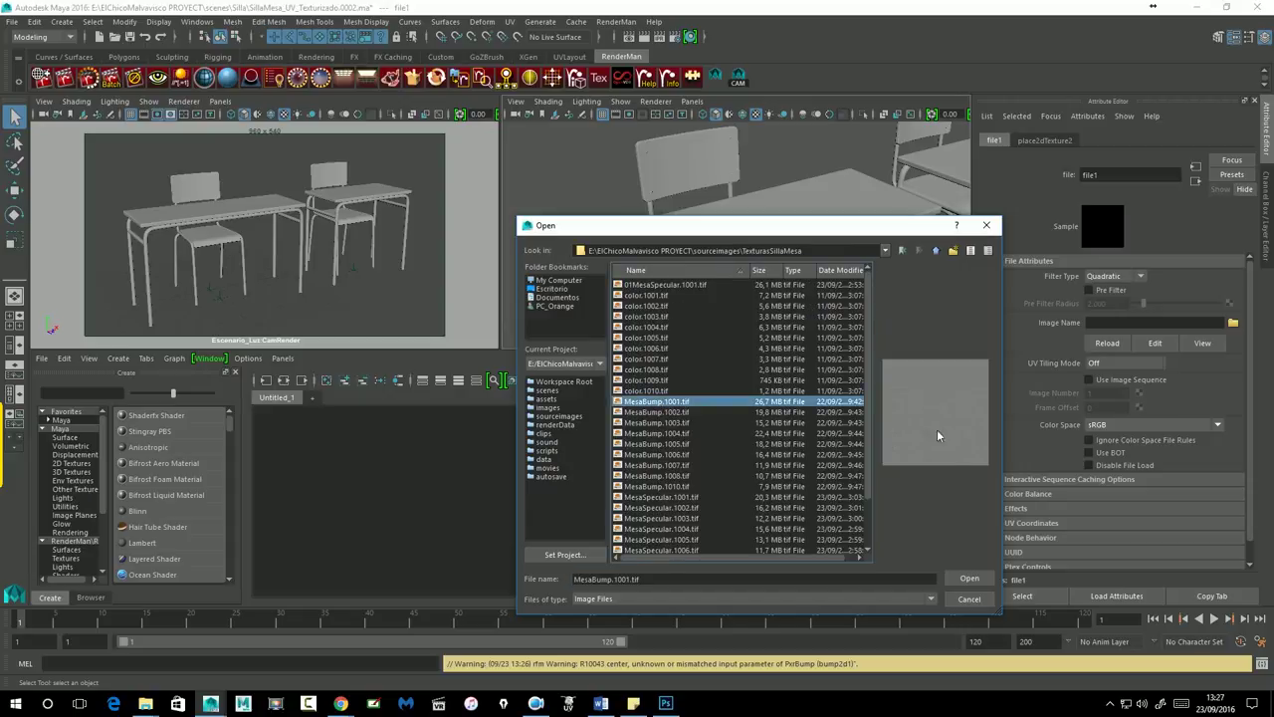
left_click(970, 578)
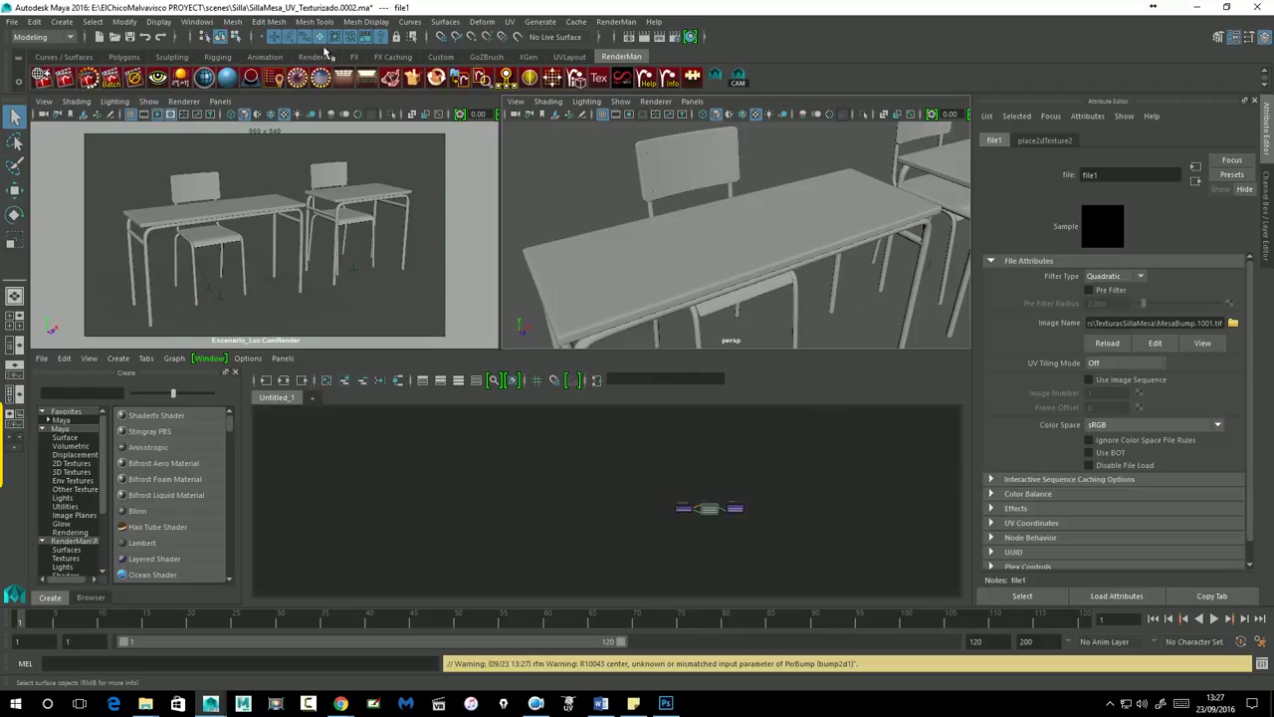
Make the left view look through the persp camera, angled onto the table.
left_click(219, 101)
mouse_move(242, 115)
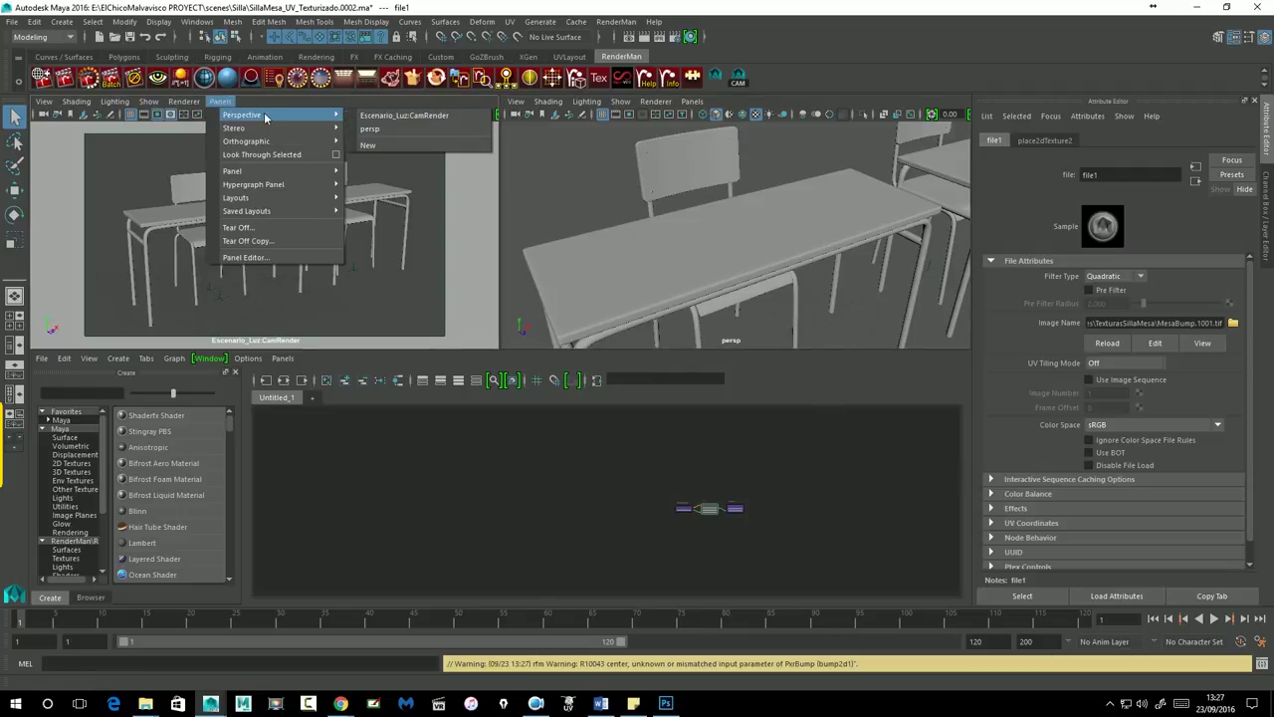
left_click(368, 130)
scroll(349, 239, "up", 3)
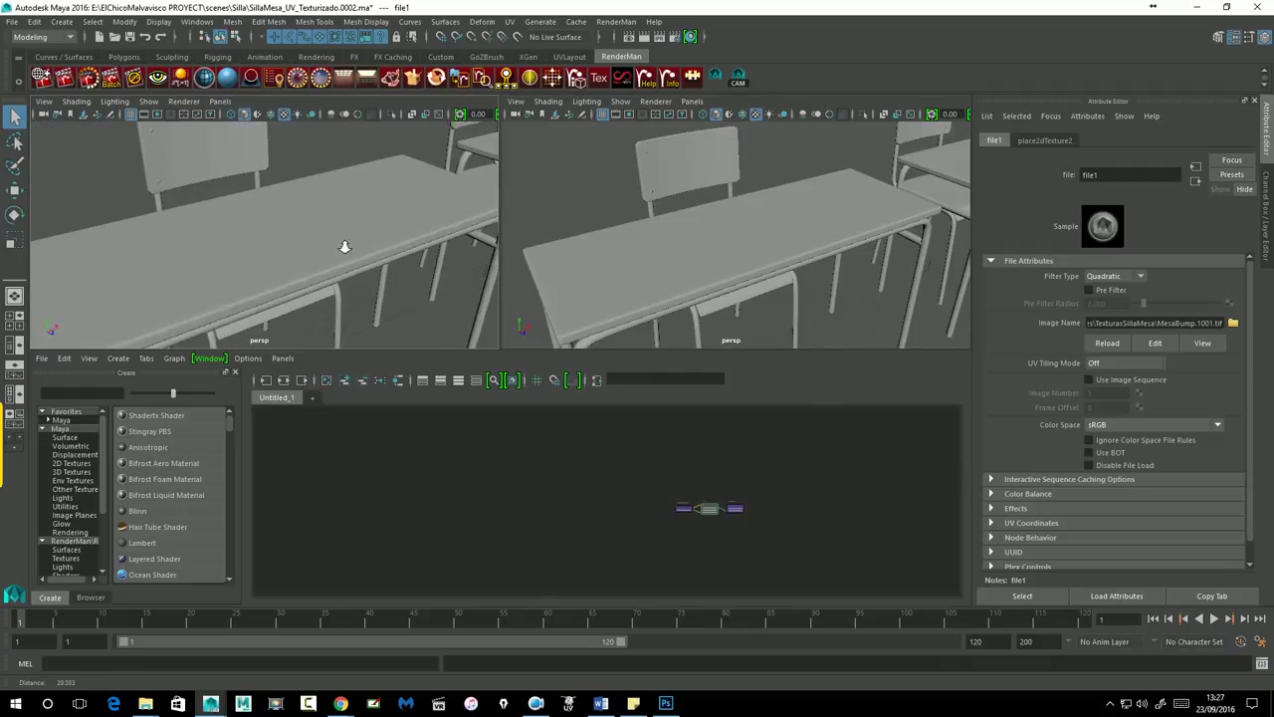
scroll(333, 254, "down", 2)
scroll(332, 264, "up", 2)
left_click_drag(333, 272, 339, 233, "alt")
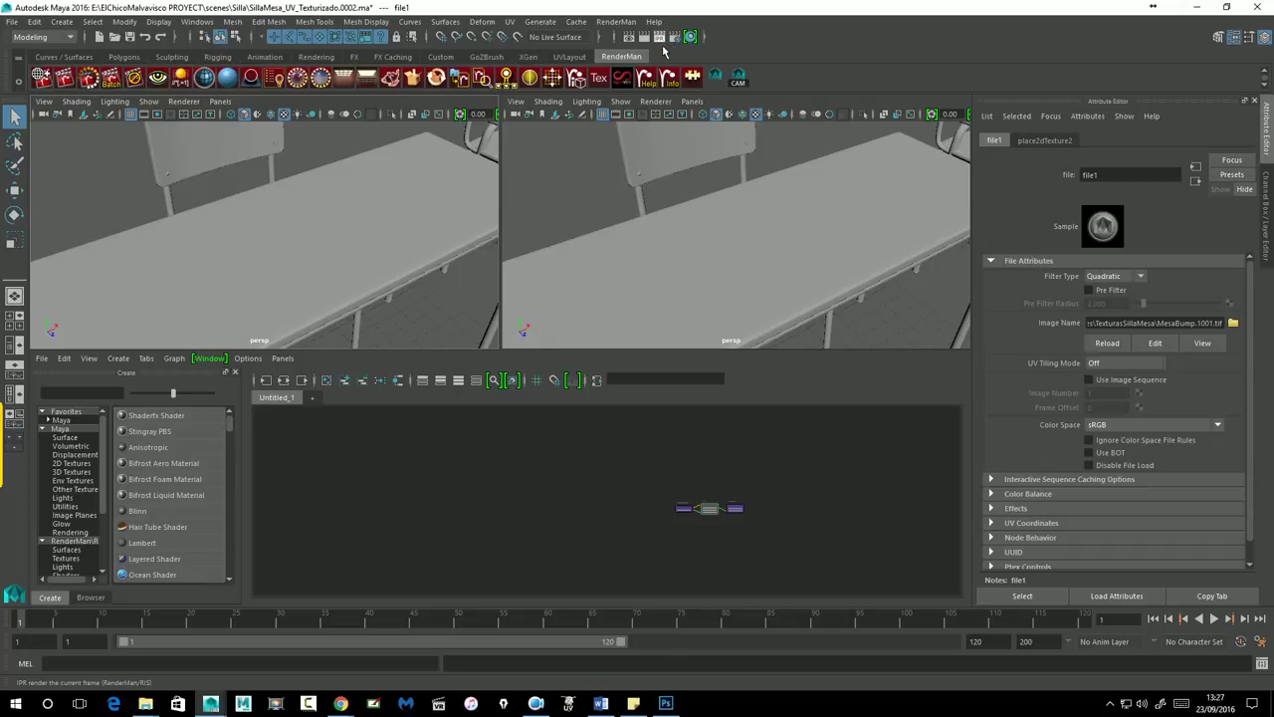
Start a RenderMan IPR render of the bumped tabletop and show bump2d1's settings.
left_click(662, 47)
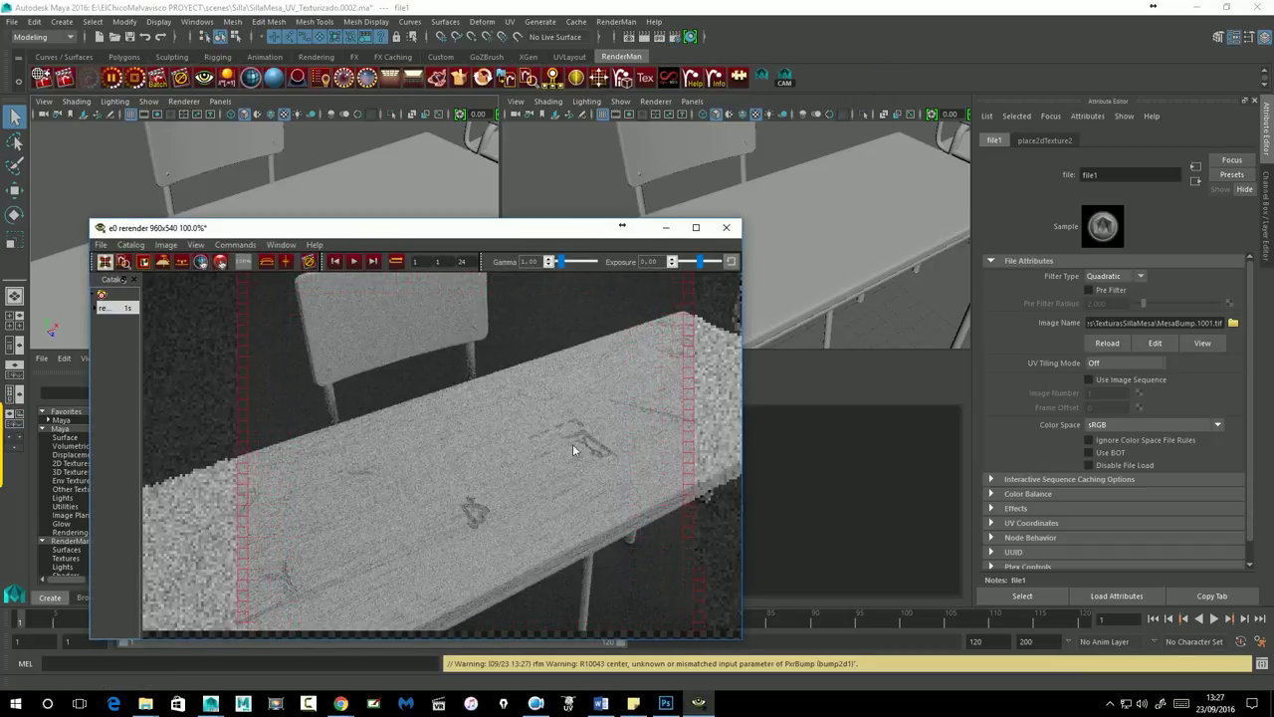
middle_click_drag(615, 439, 593, 412)
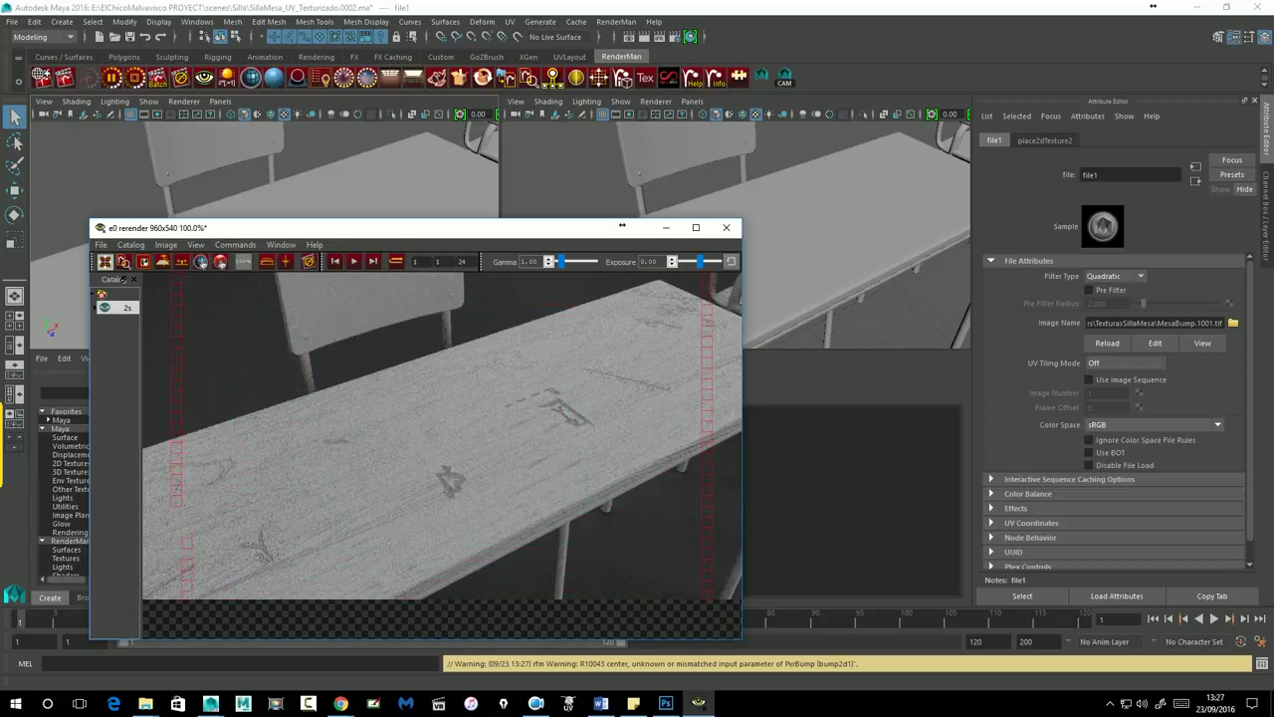
left_click(1198, 182)
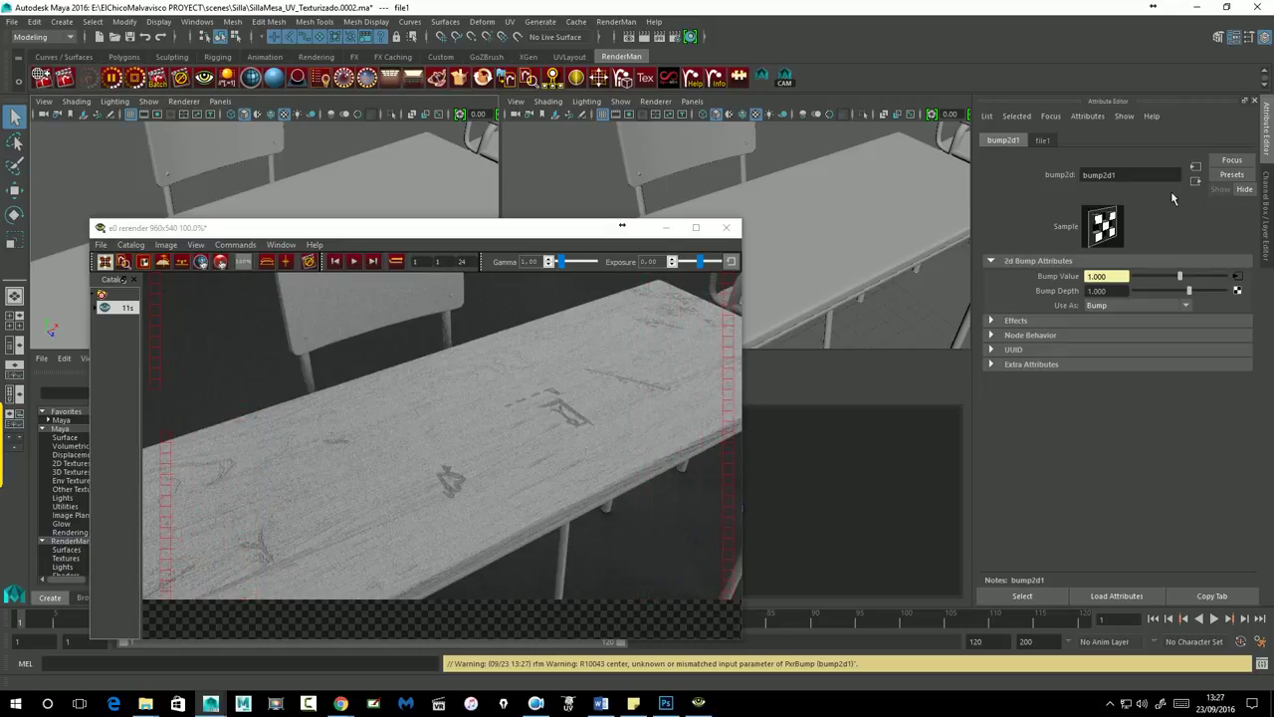
left_click(546, 226)
left_click_drag(546, 226, 507, 117)
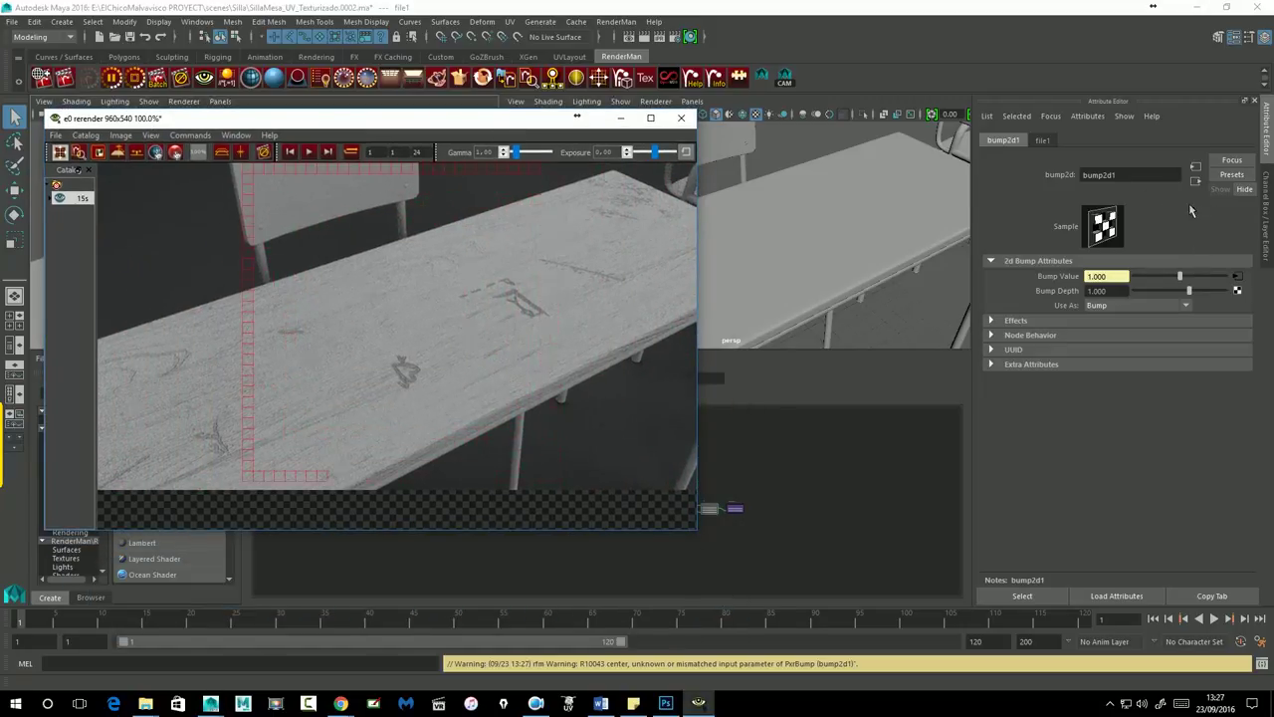
Check the file1, bump2d1 and Mesa01 settings, and shrink the Render View window.
left_click(1236, 275)
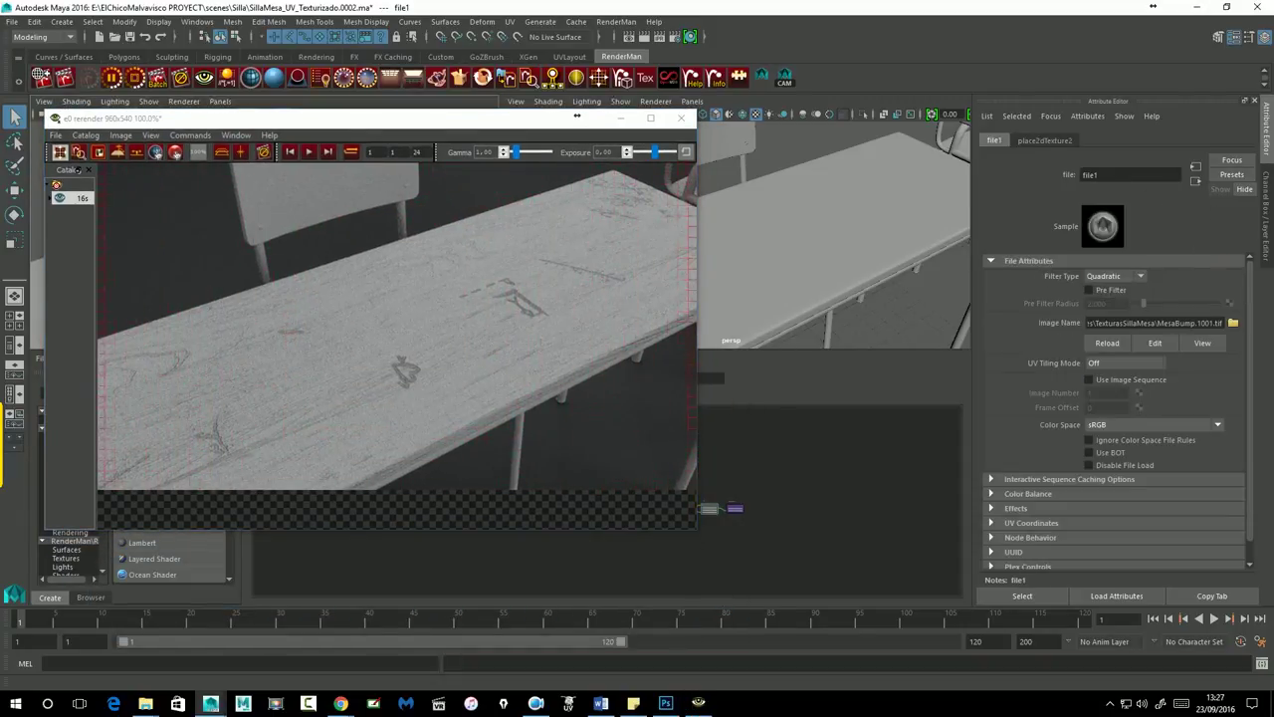
left_click(1197, 182)
left_click(1200, 185)
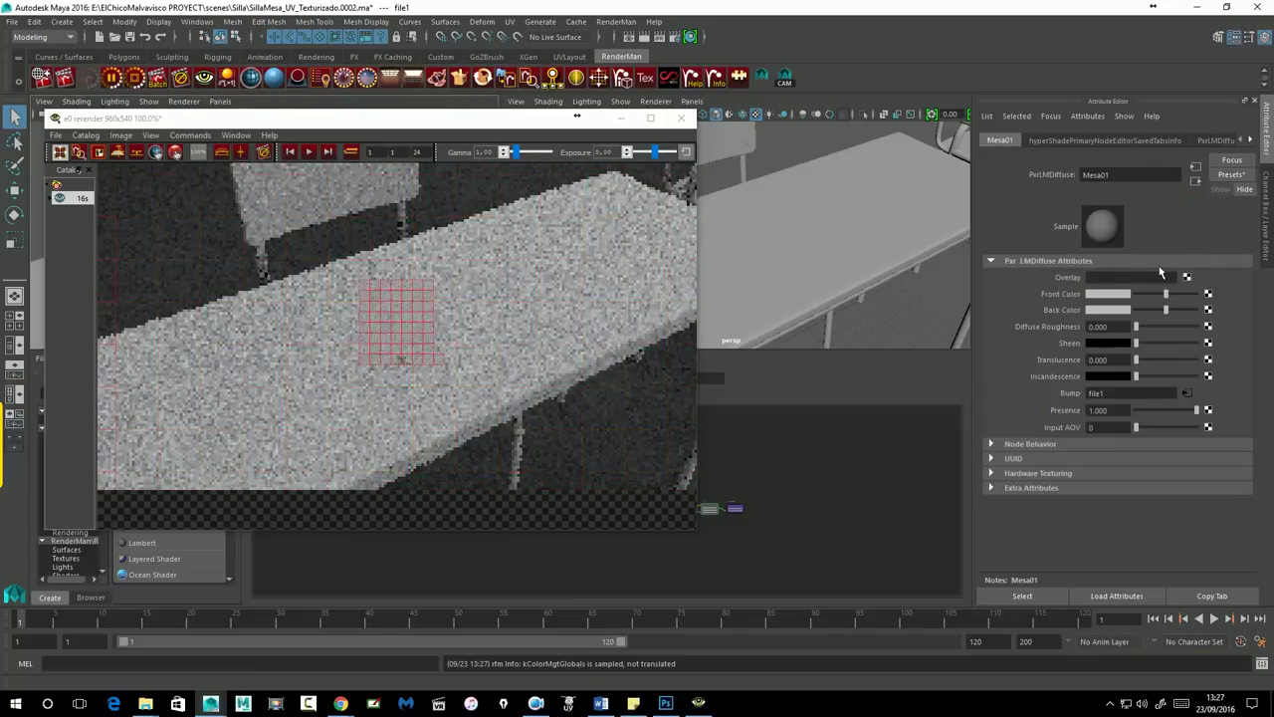
left_click(1186, 392)
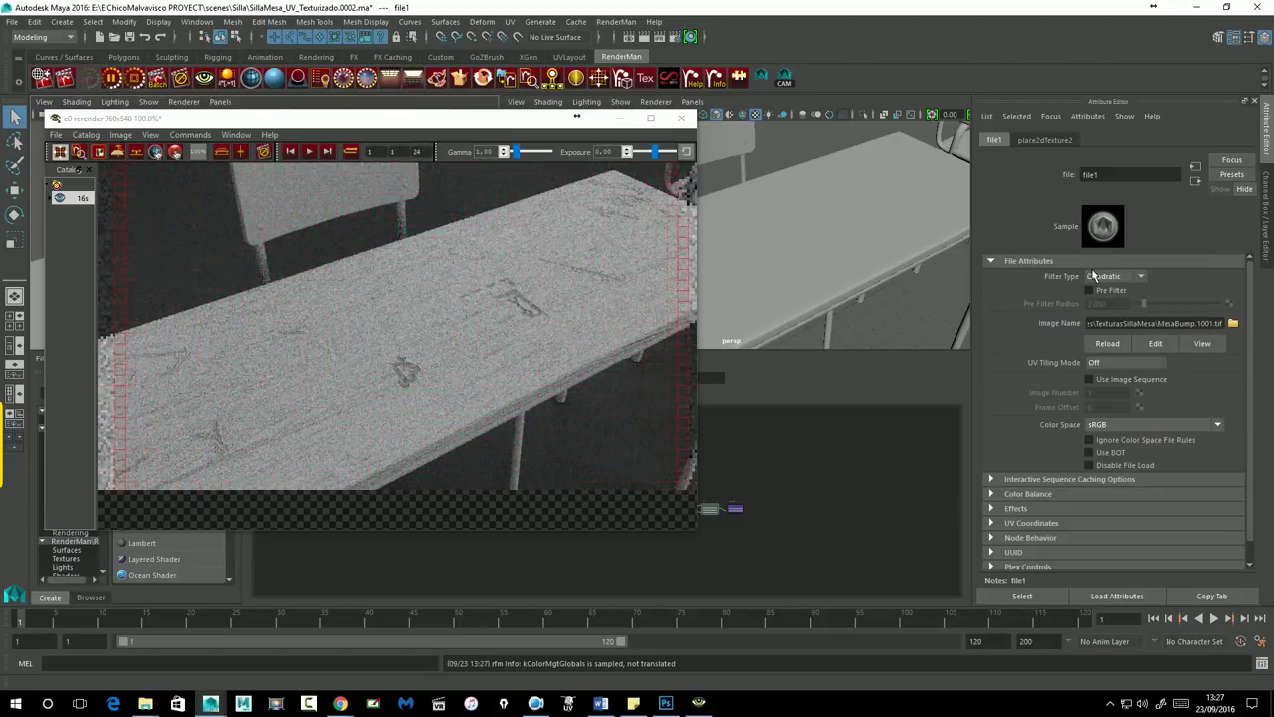
left_click(1195, 180)
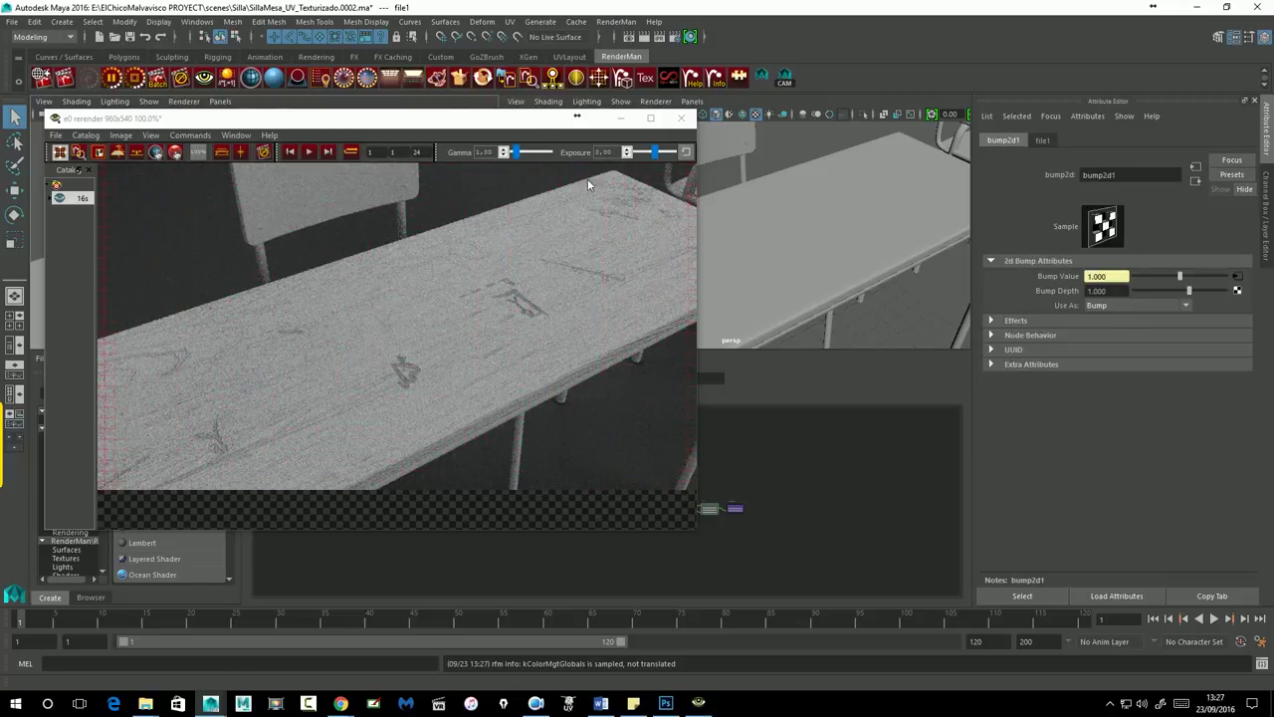
left_click_drag(521, 117, 507, 98)
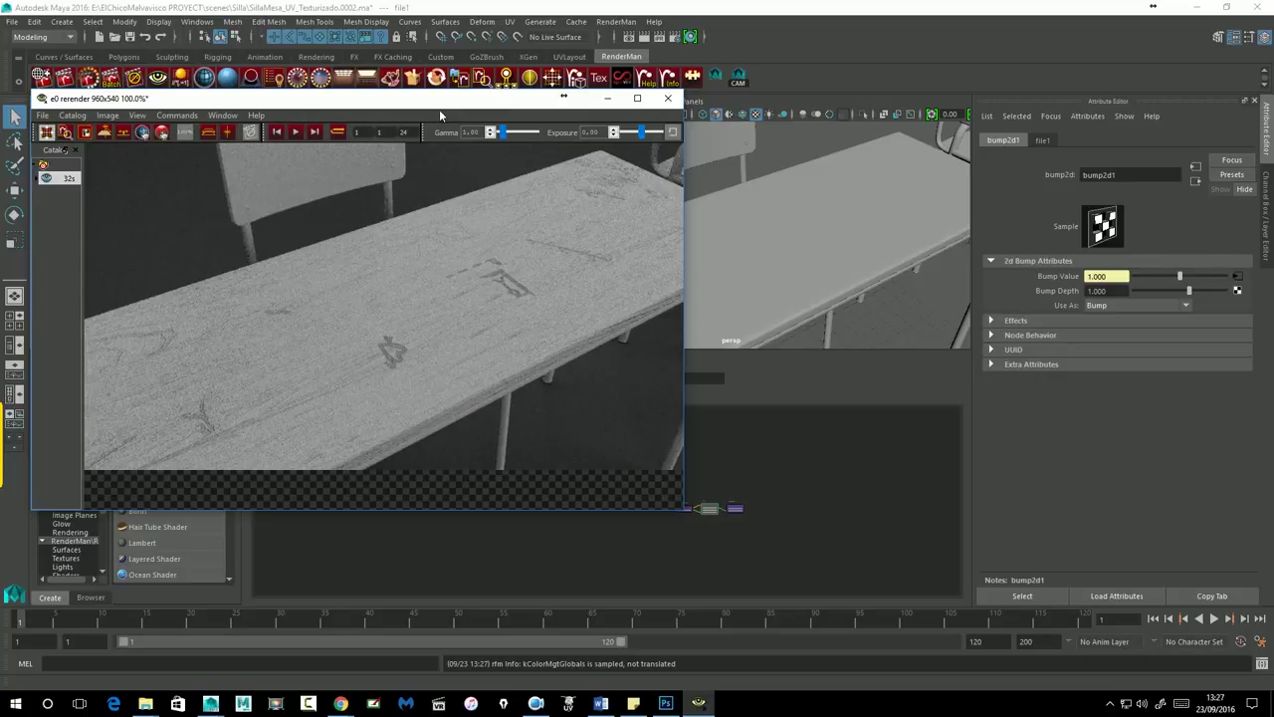
left_click_drag(682, 509, 546, 401)
left_click(724, 508)
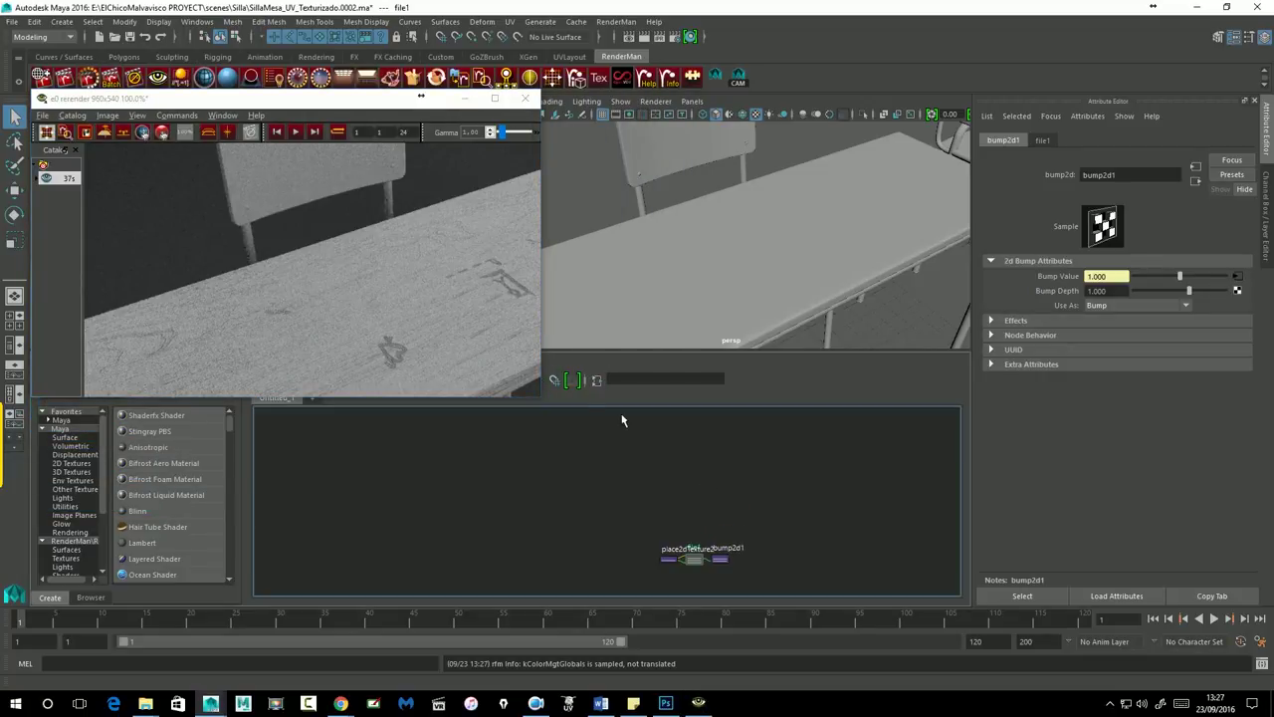
left_click_drag(547, 404, 495, 316)
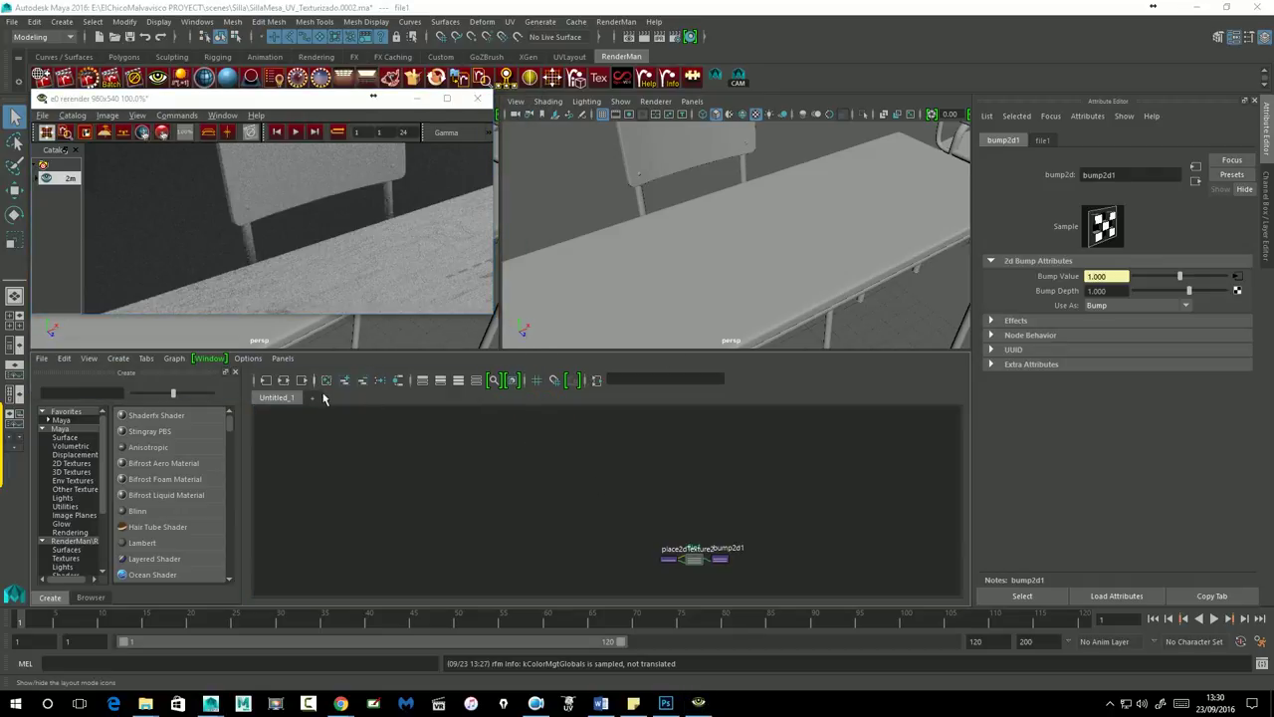
Graph the tabletop's shading network, then graph Mesa01 picked from the materials browser.
left_click(325, 379)
left_click_drag(825, 203, 817, 183, "alt")
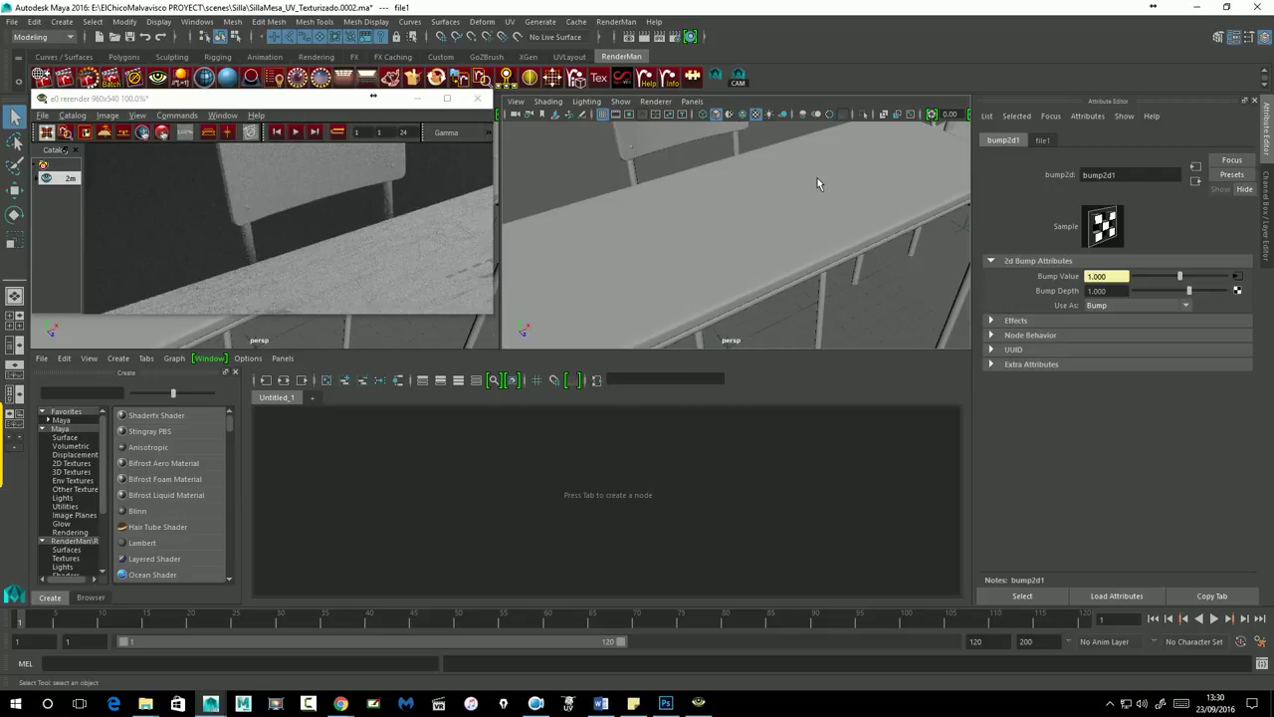
left_click(814, 177)
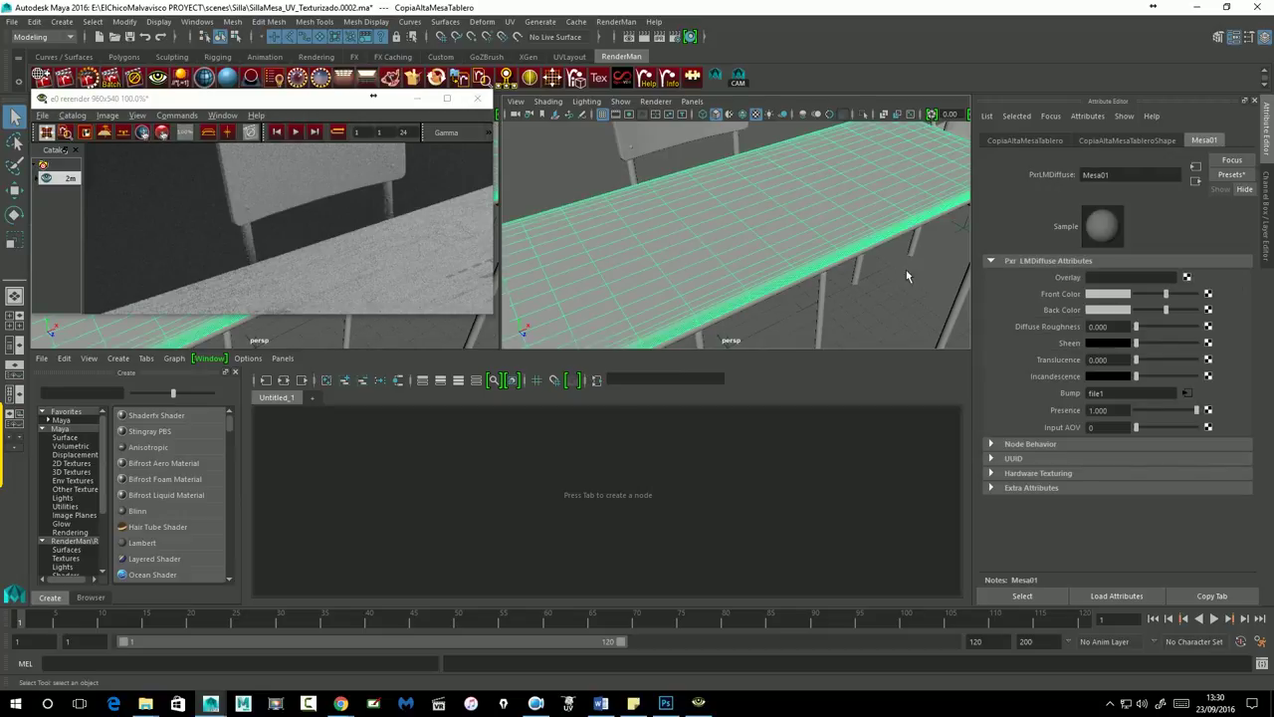
left_click(286, 381)
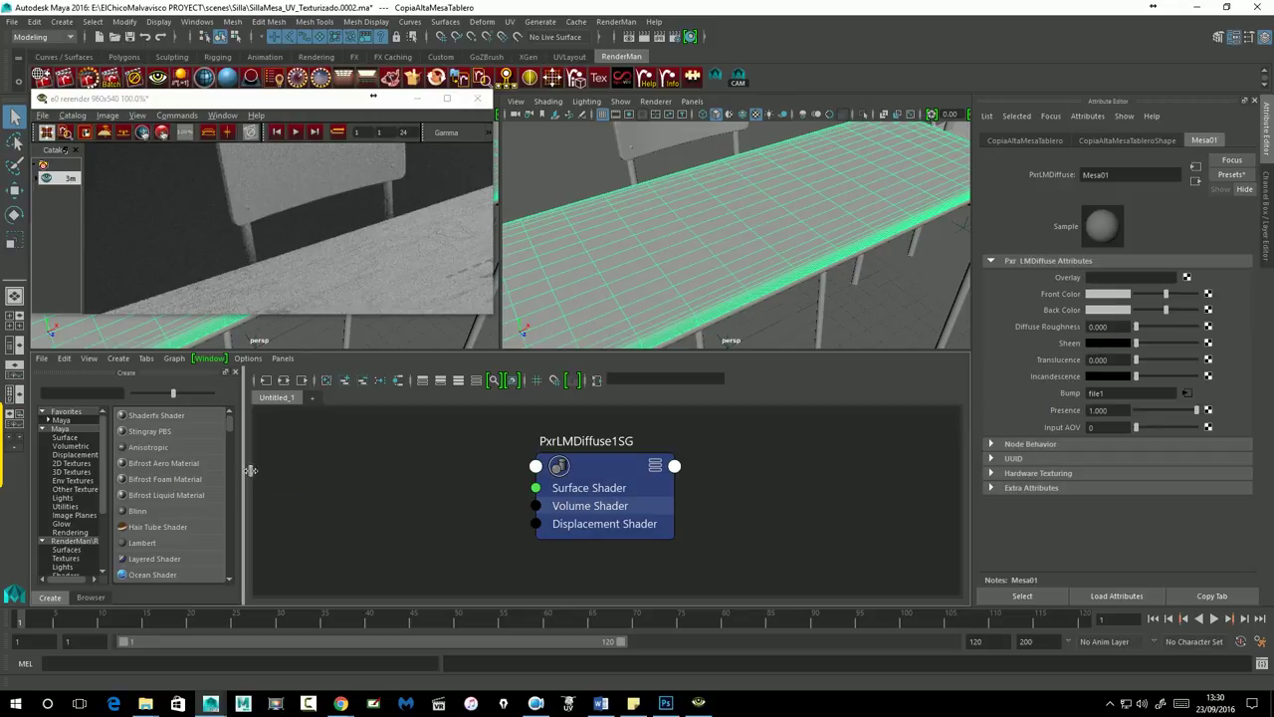
left_click_drag(243, 468, 270, 468)
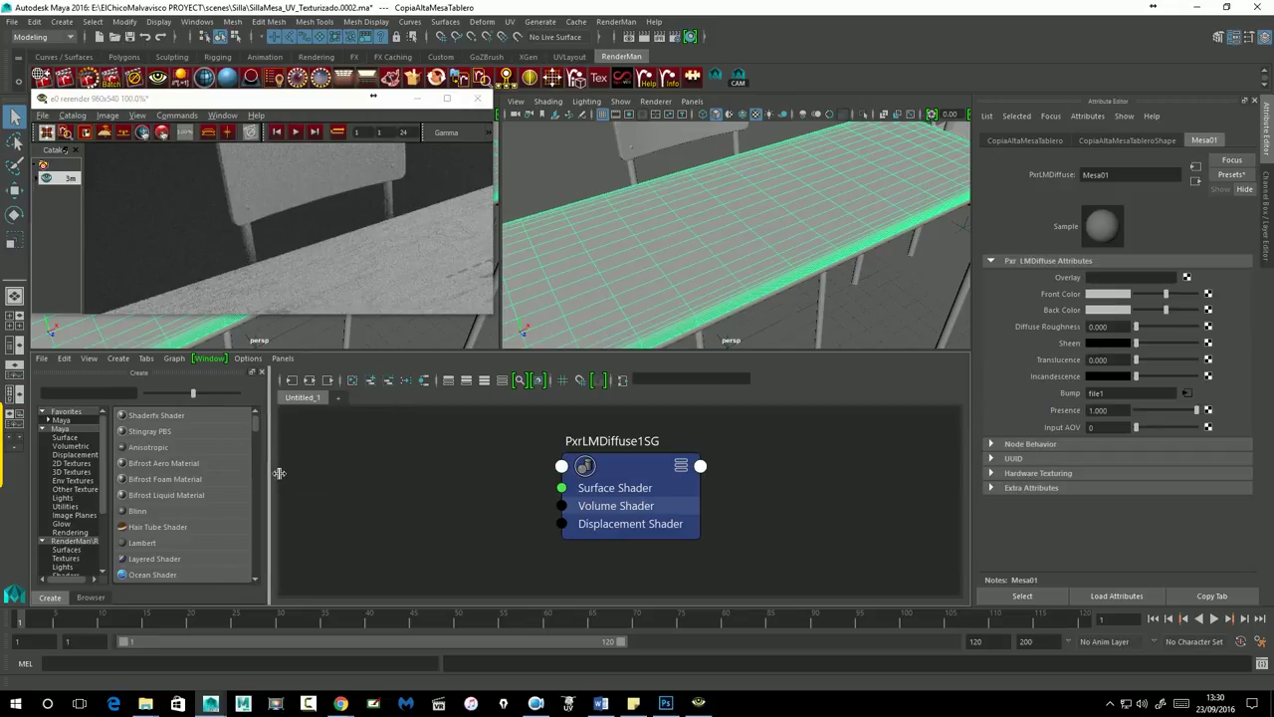
left_click(91, 597)
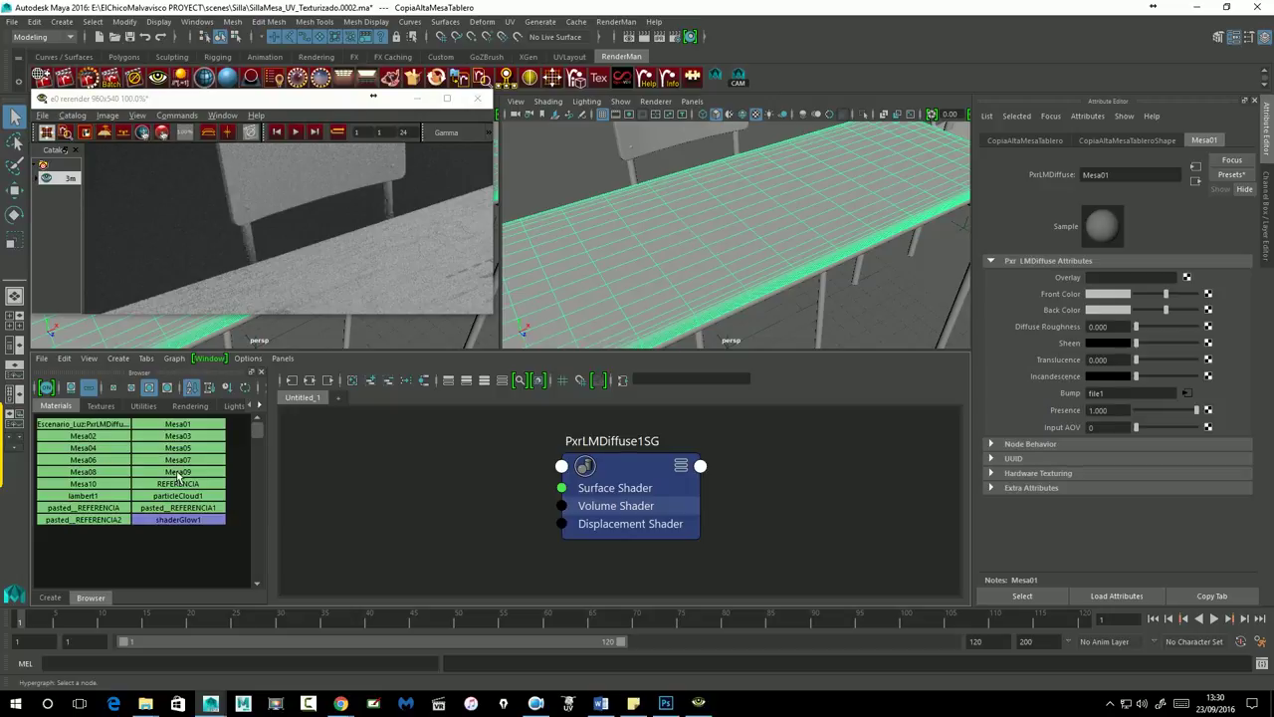
left_click(179, 424)
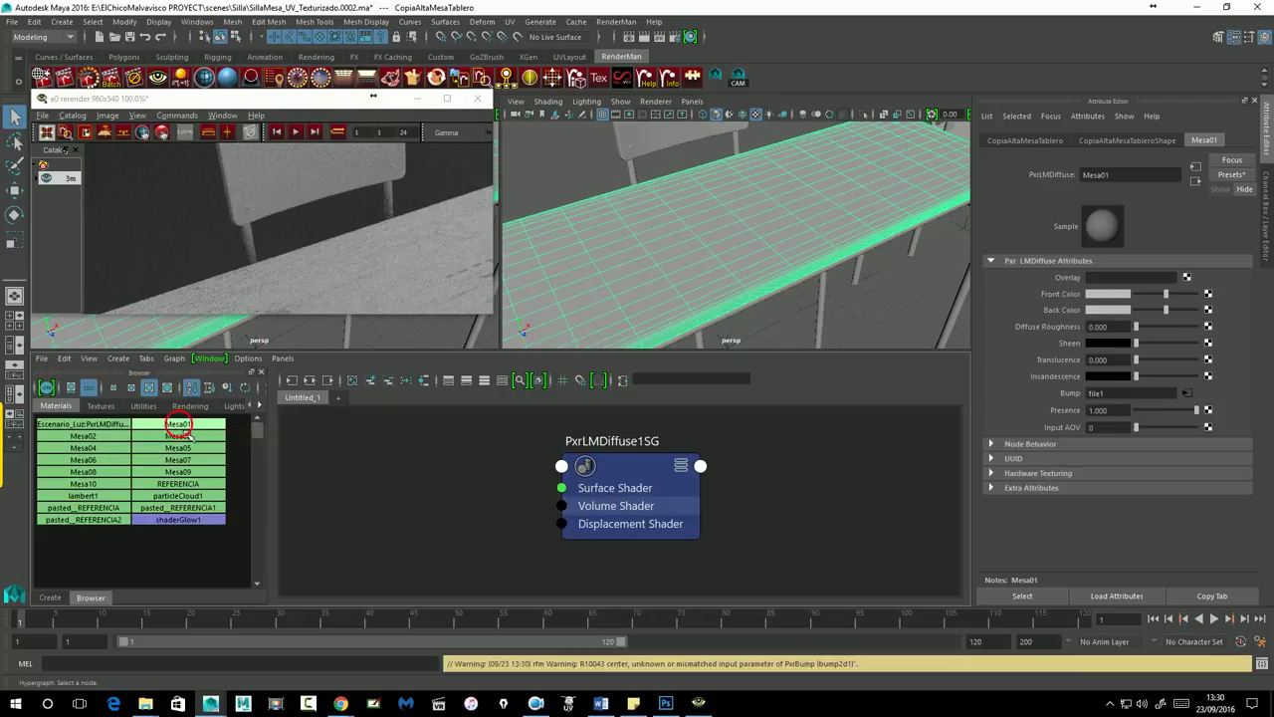
left_click(309, 379)
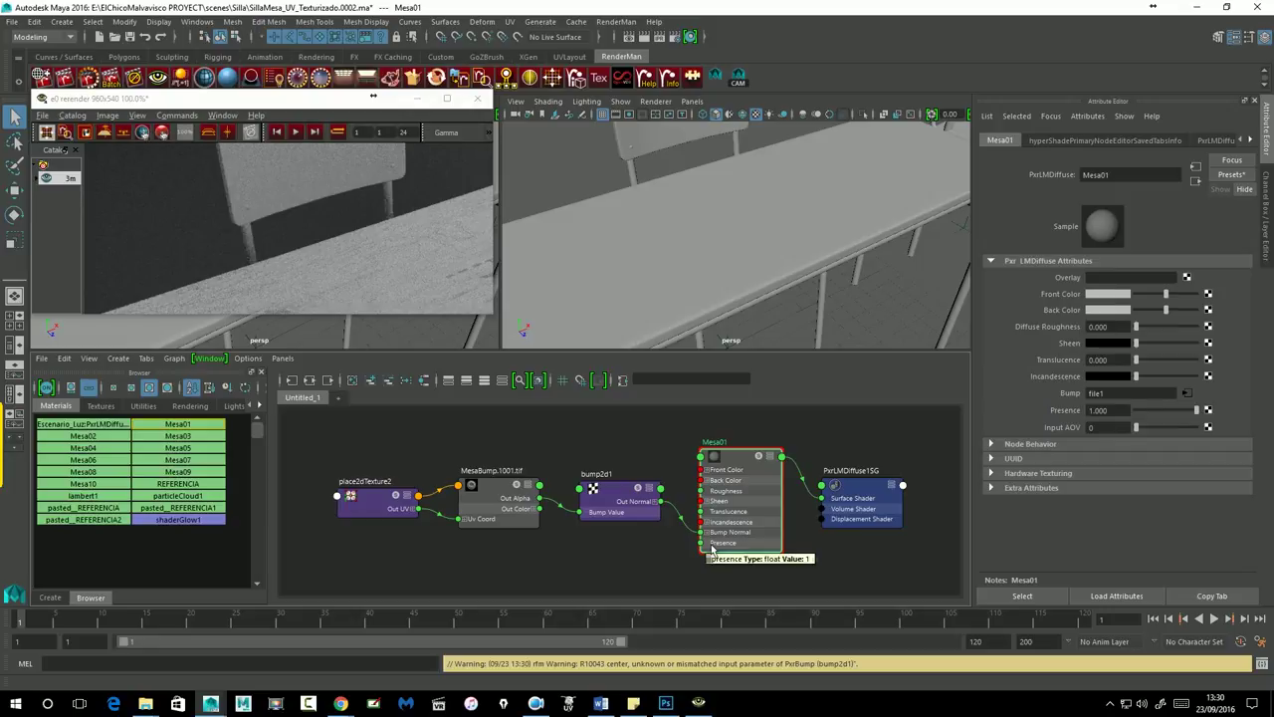
Regraph Mesa01's full input and output network and select the bump2d1 node.
left_click(370, 379)
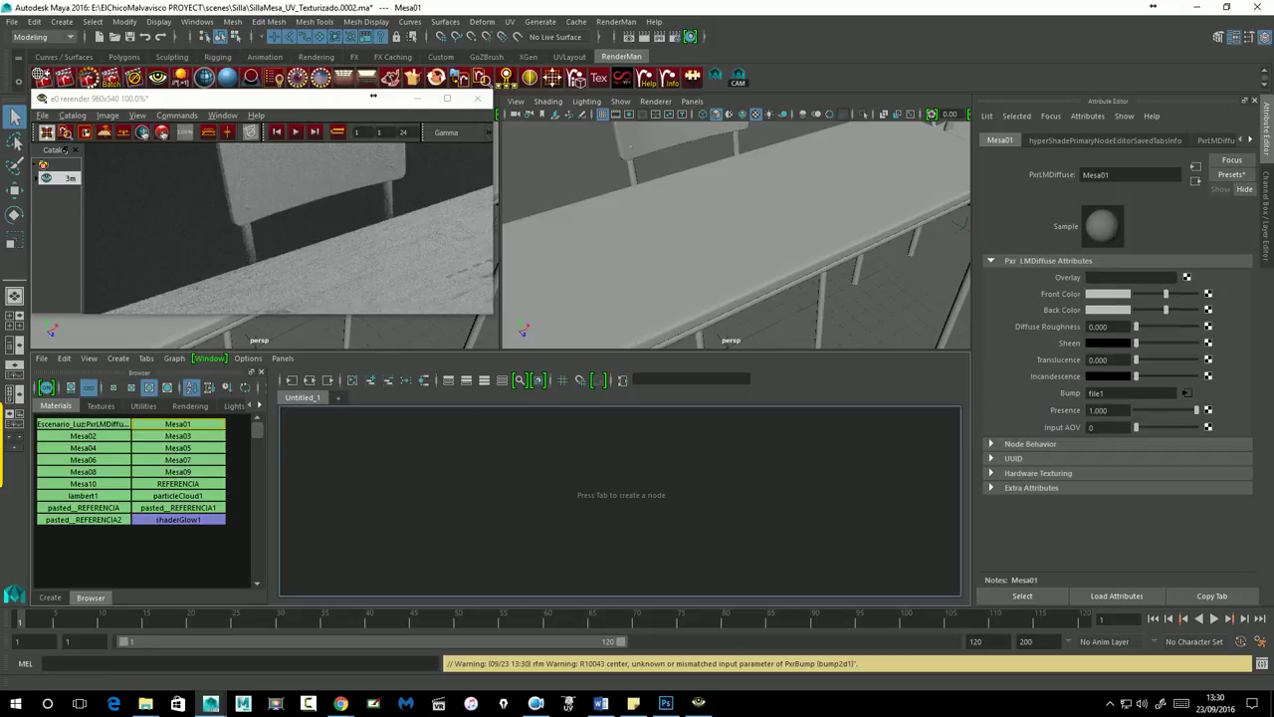
left_click(667, 229)
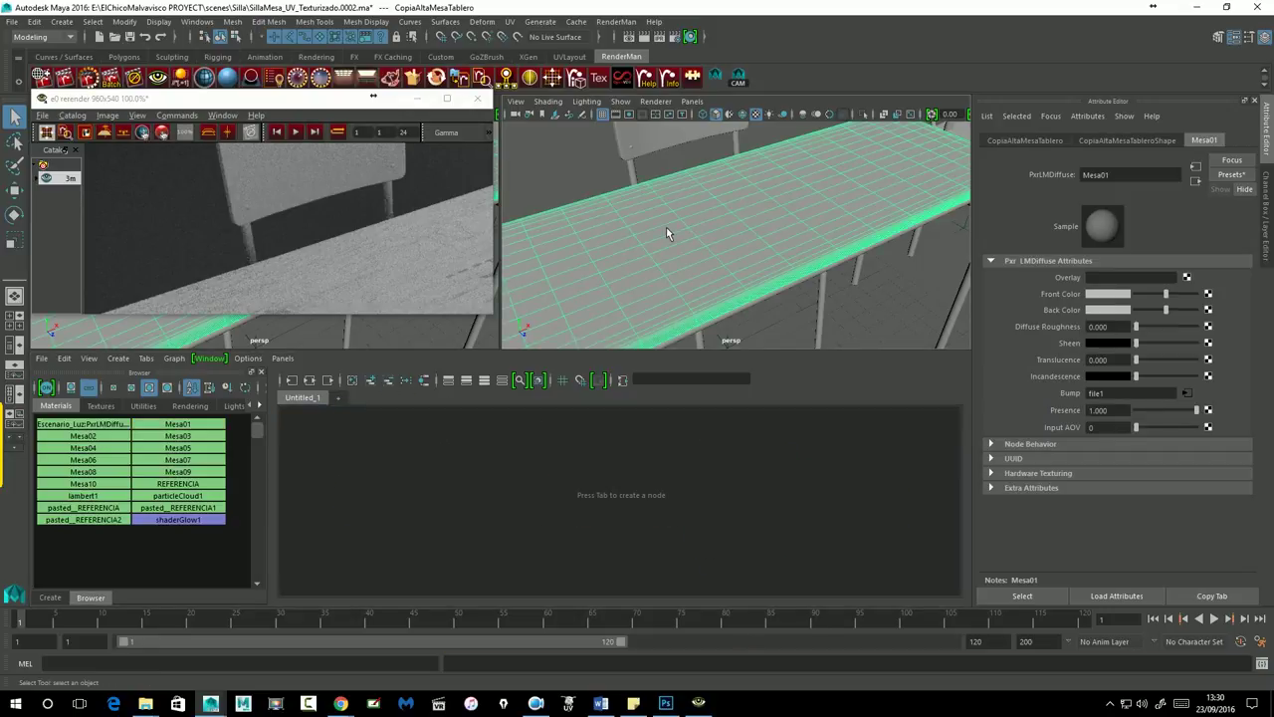
left_click(321, 387)
left_click(608, 475)
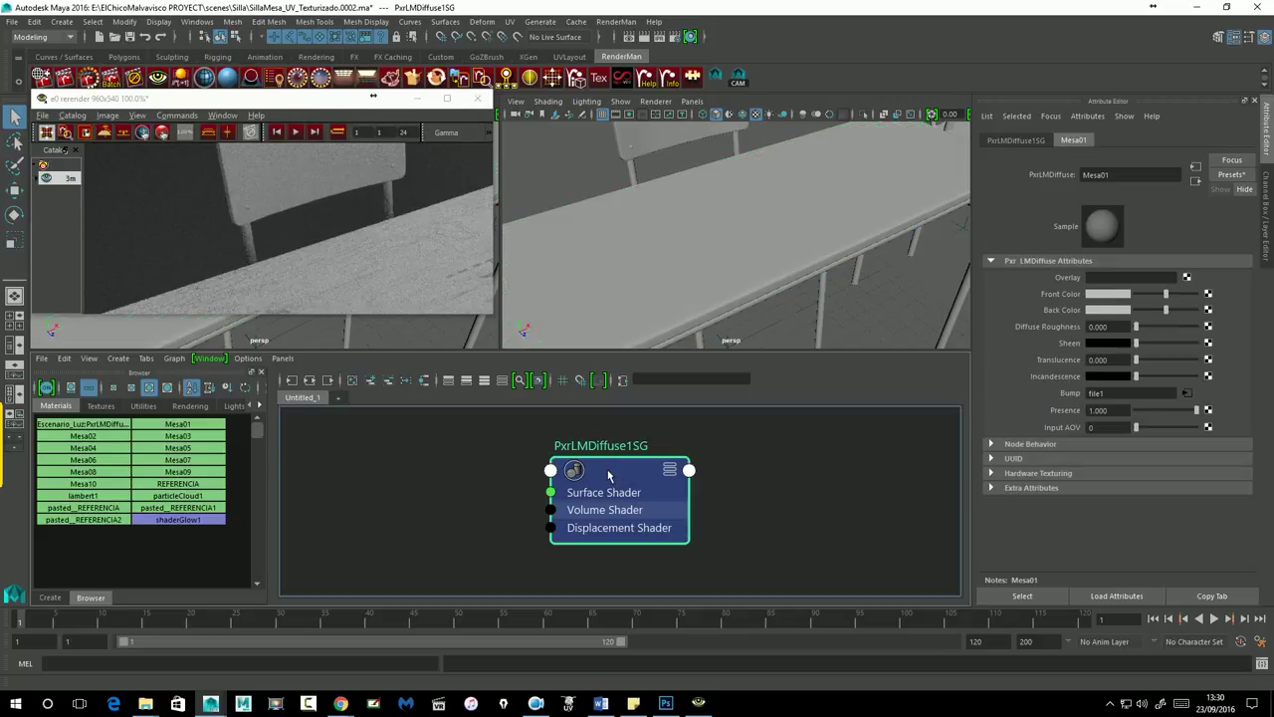
left_click(320, 389)
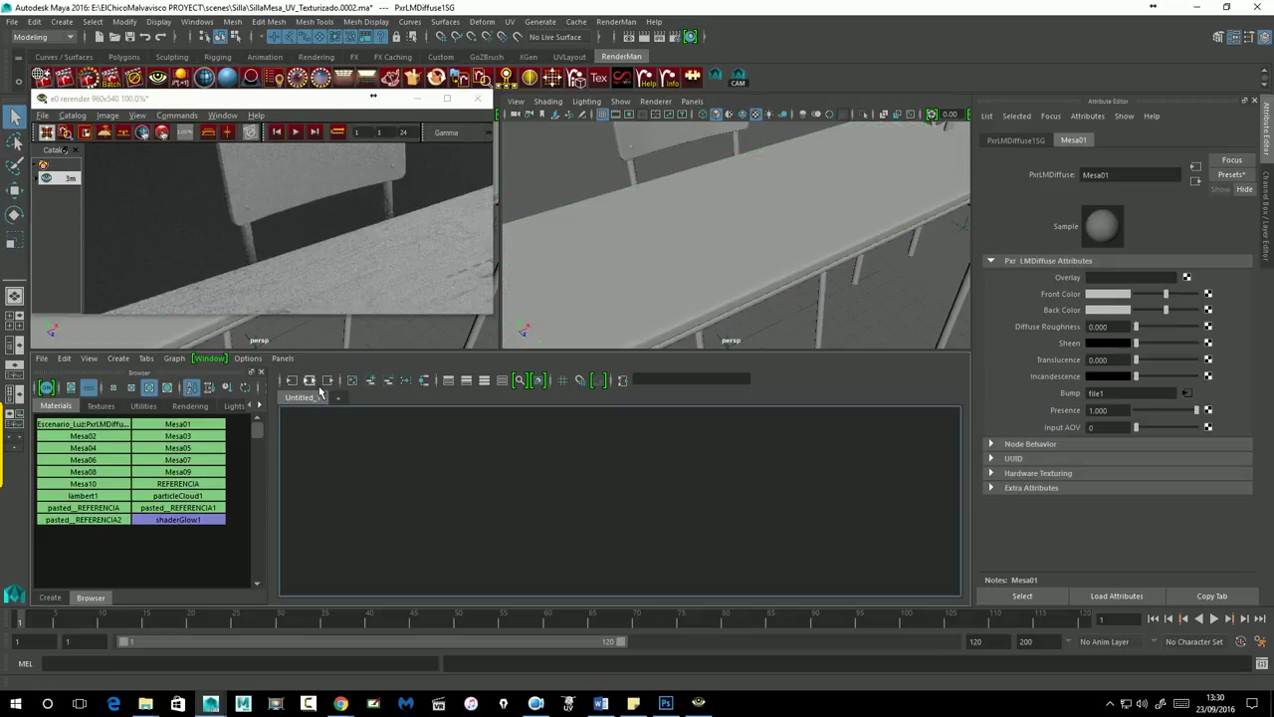
left_click(563, 454)
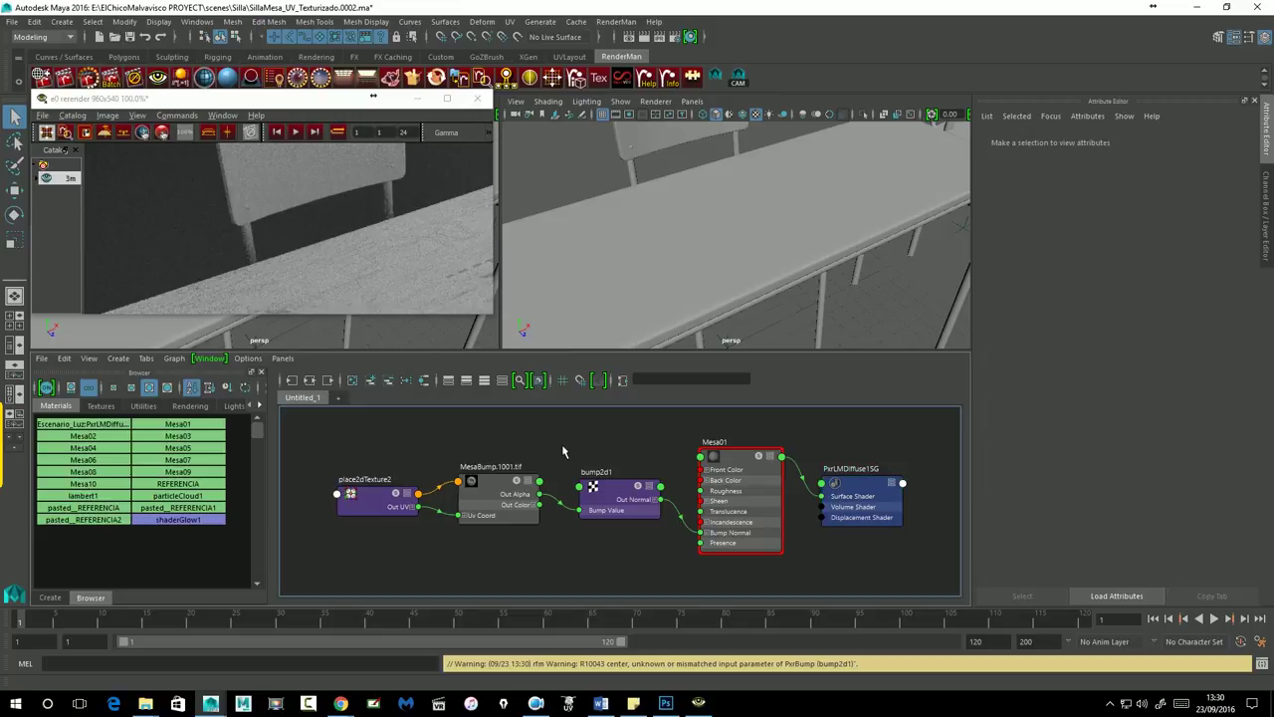
left_click(369, 381)
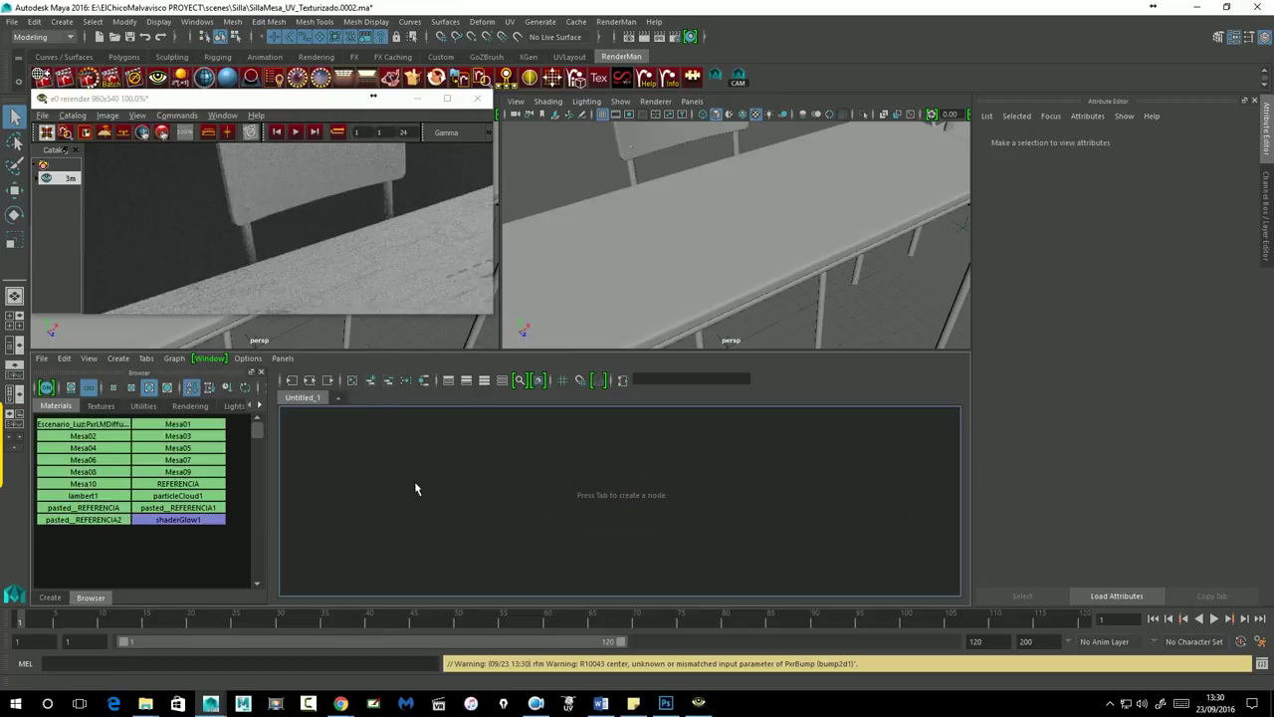
left_click(175, 426)
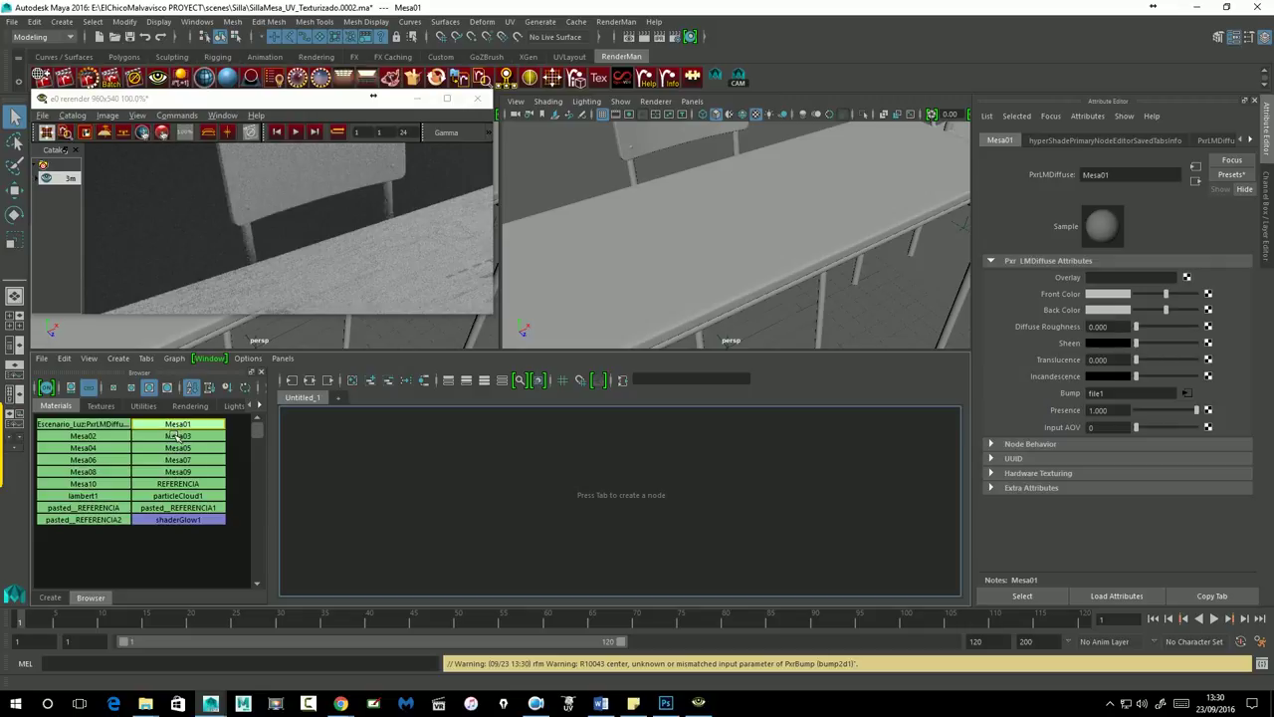
left_click(310, 380)
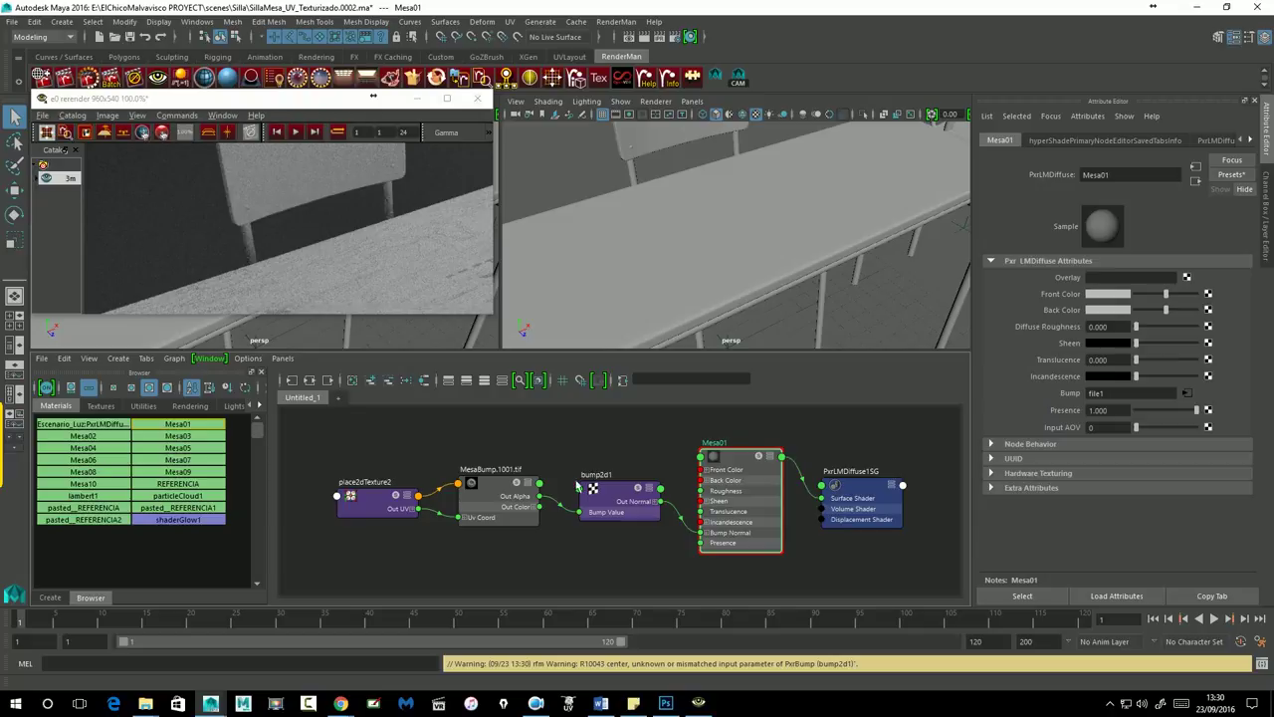
left_click(613, 495)
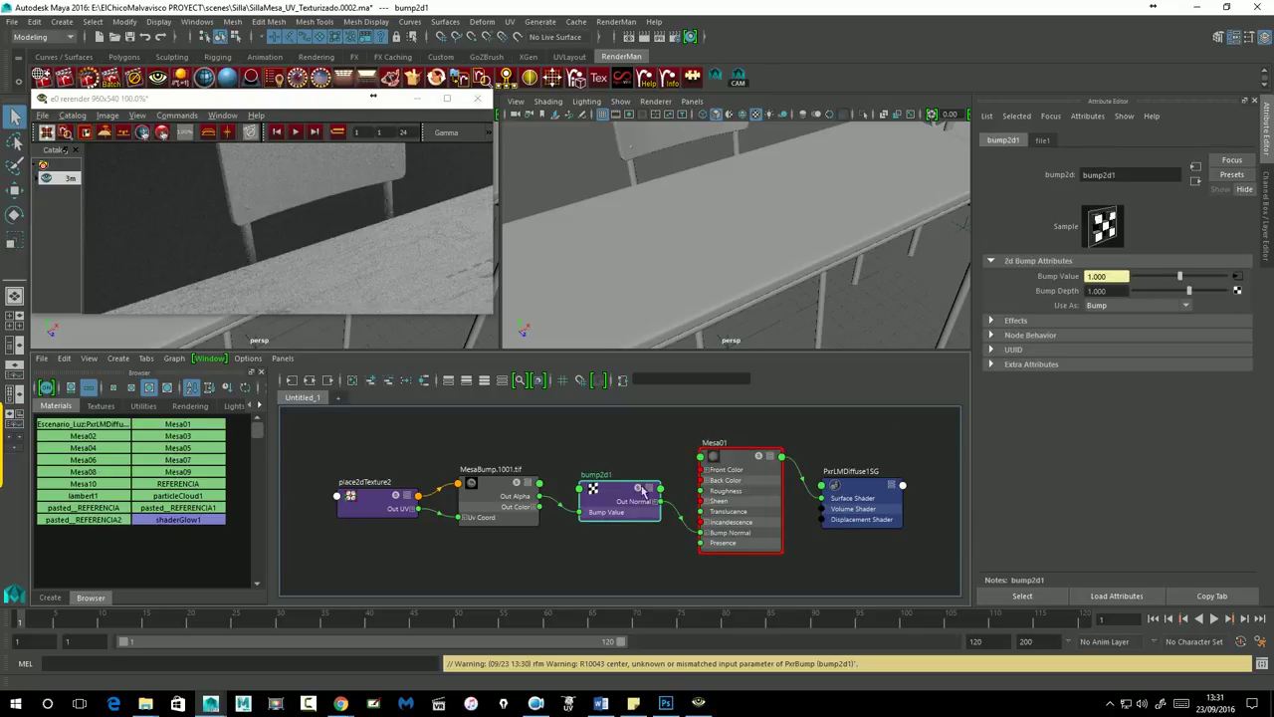
Set bump2d1 Bump Depth to 0.1 and enlarge the render window on the desk top.
double_click(1095, 291)
type("0.1")
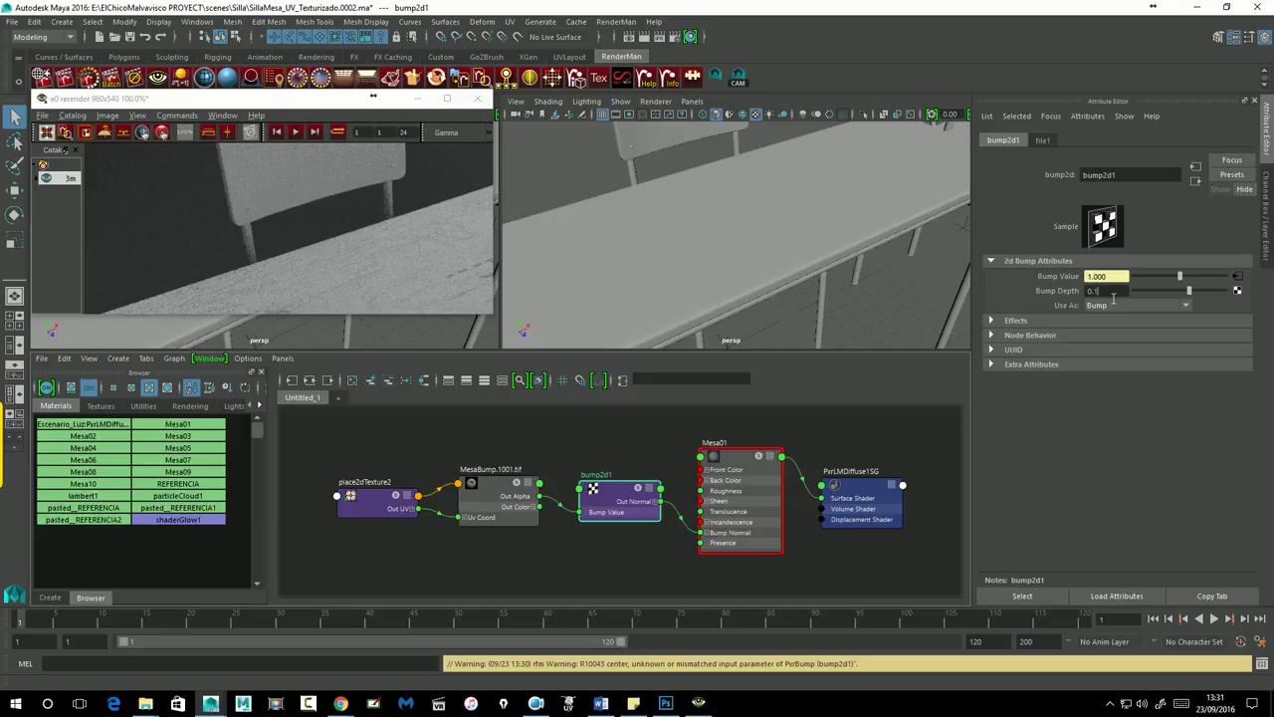
key("Return")
left_click(328, 100)
left_click_drag(497, 323, 600, 466)
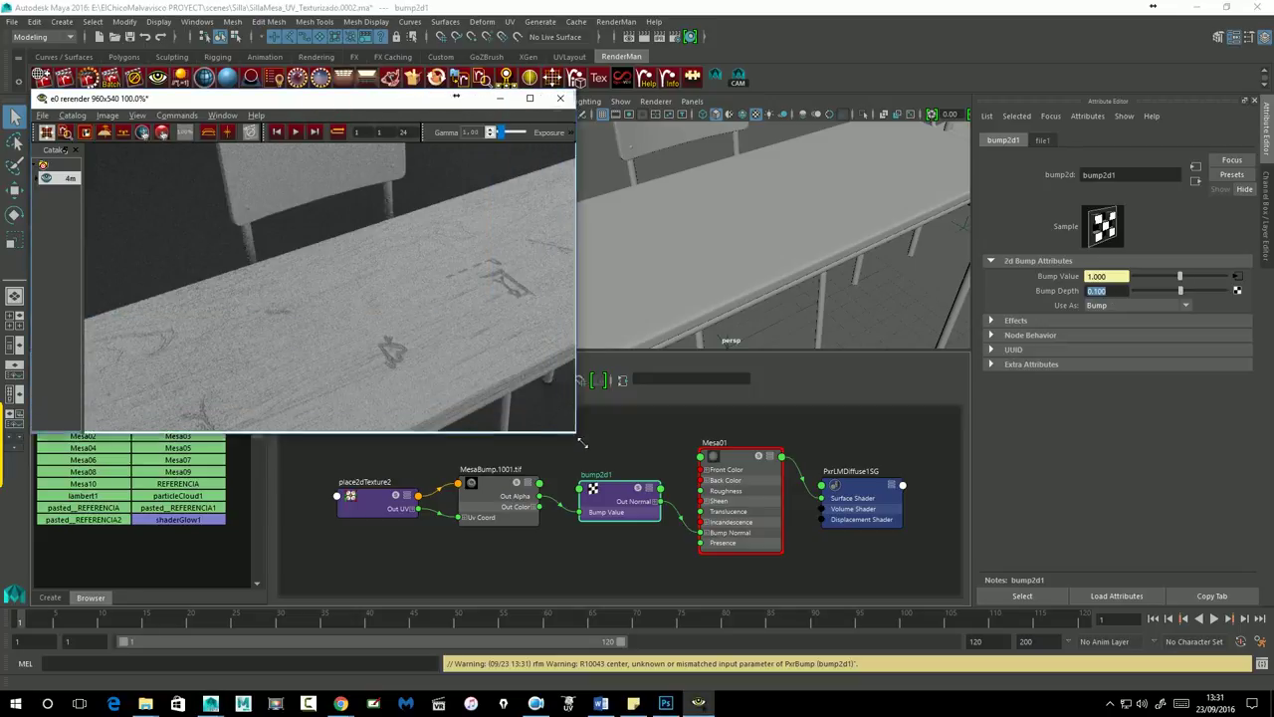
left_click_drag(374, 98, 375, 134)
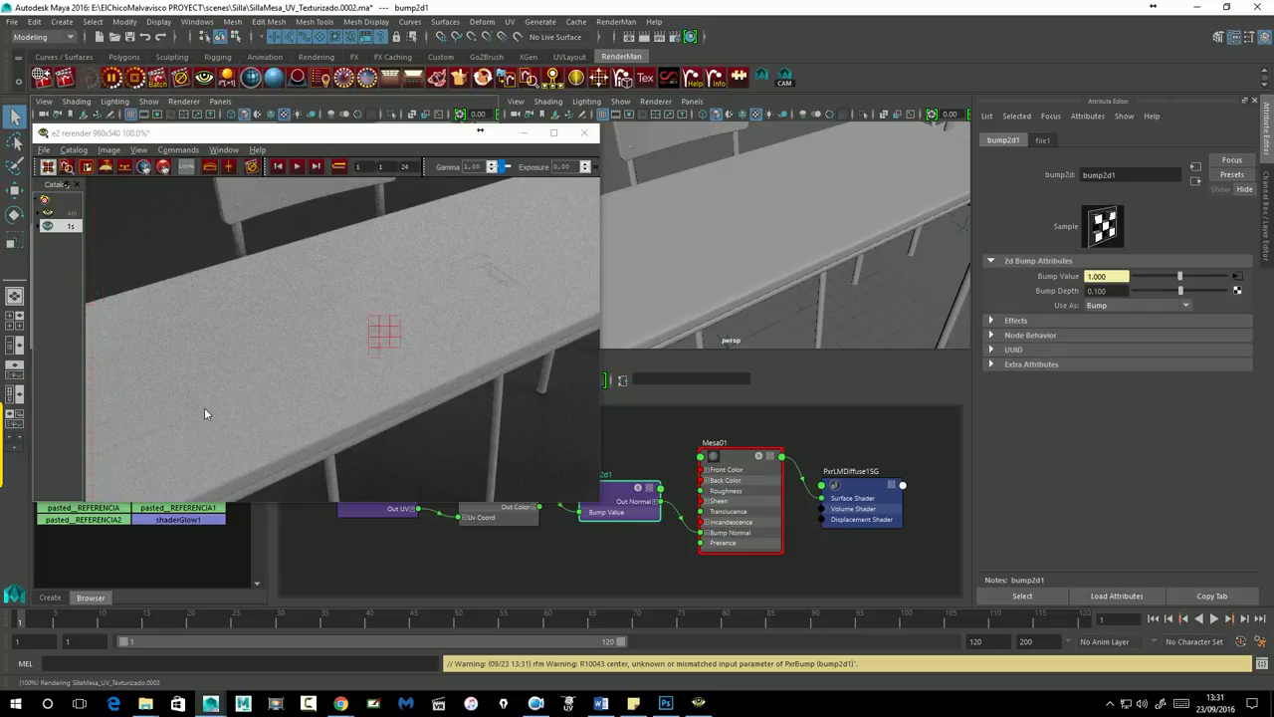
middle_click_drag(209, 398, 266, 375, "alt")
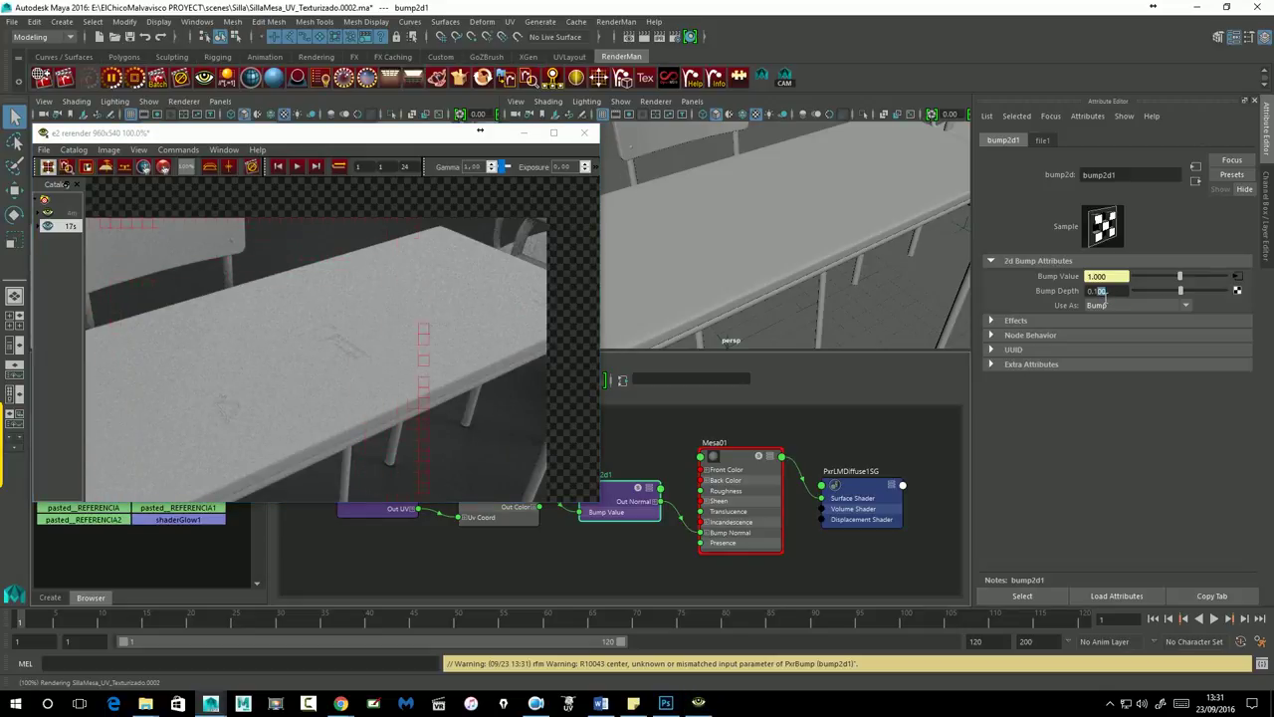
Preview a bump depth of 0.15 from new angles, then minimize the render window.
type("0.15")
key("Return")
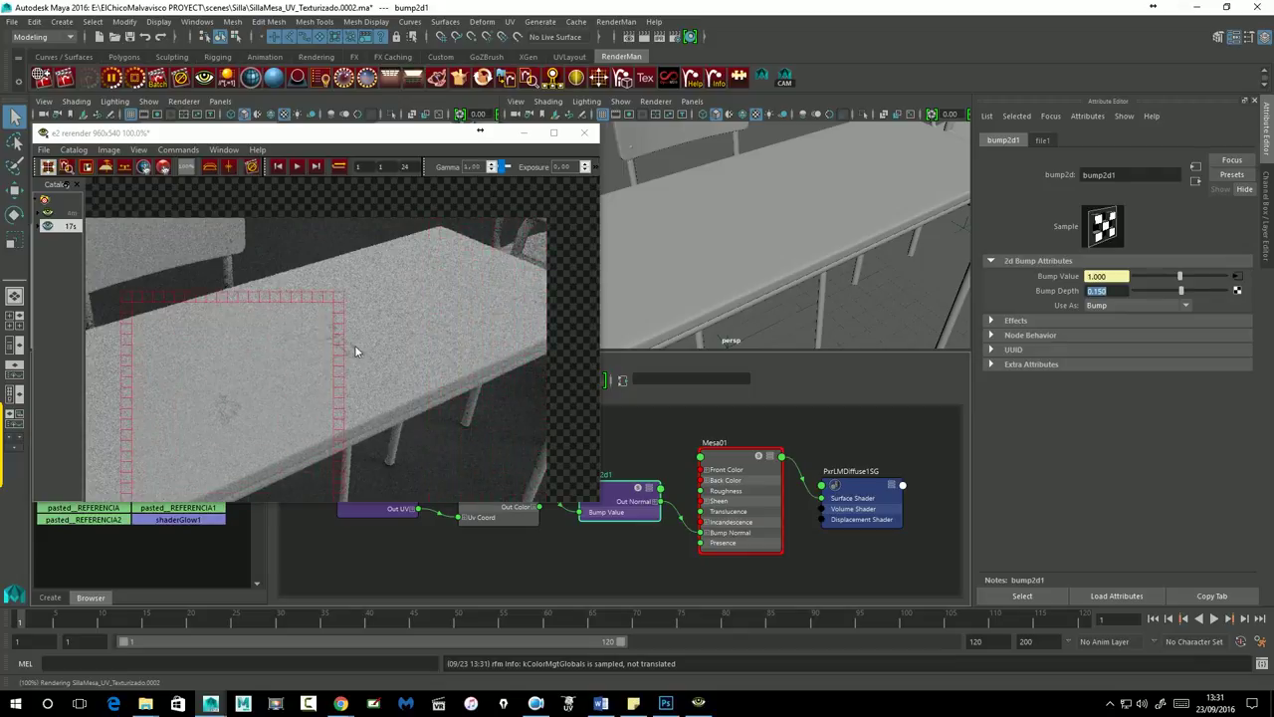
left_click_drag(225, 402, 470, 351, "alt")
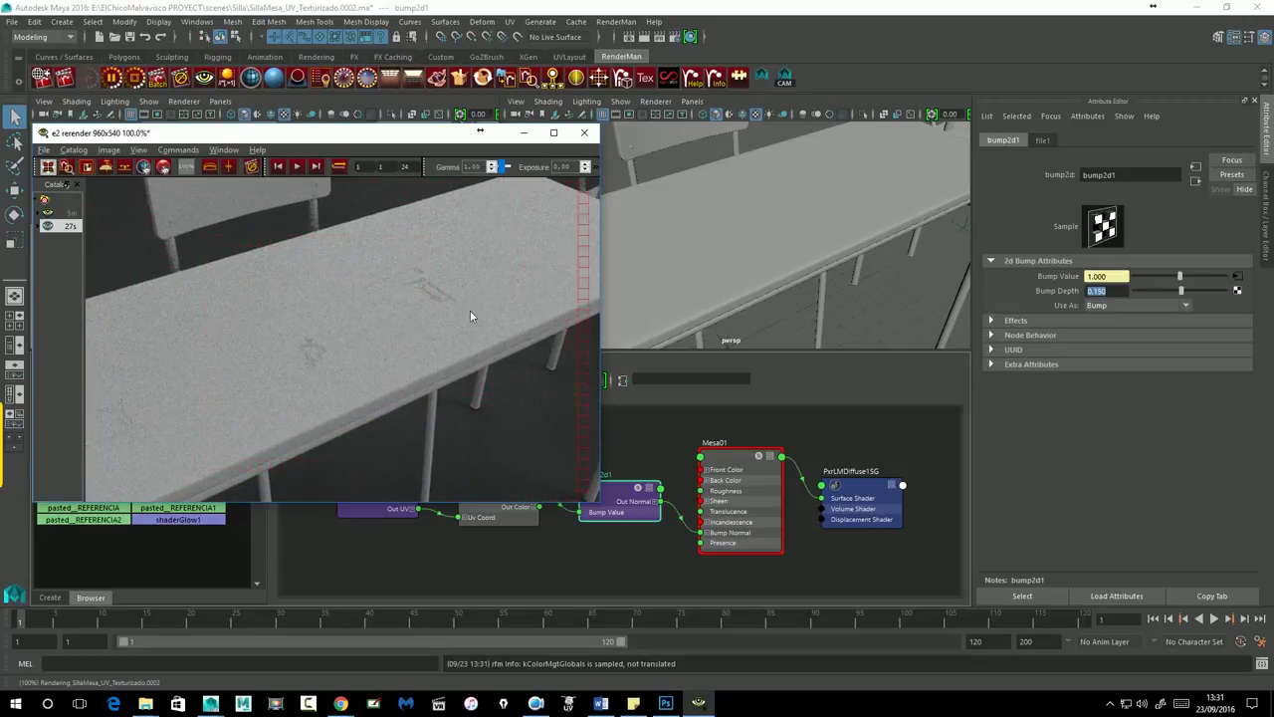
middle_click_drag(469, 317, 598, 270, "alt")
left_click_drag(252, 396, 352, 368, "alt")
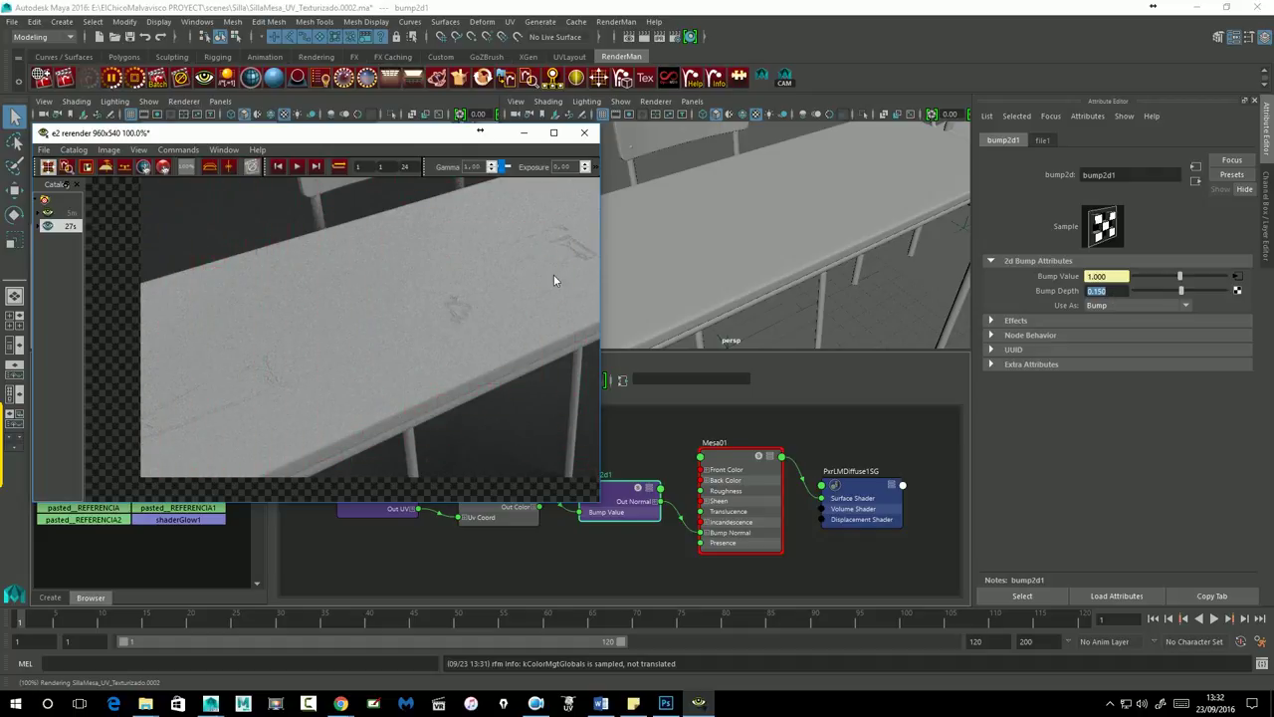
left_click(1131, 295)
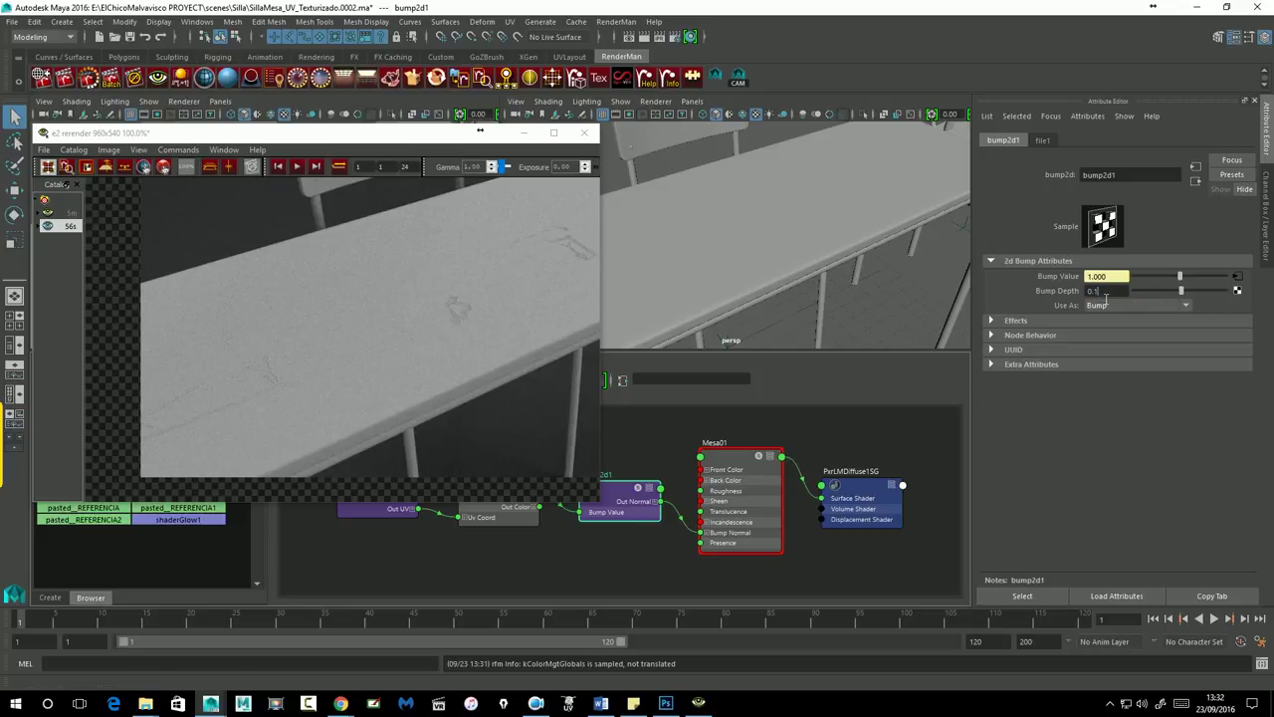
left_click_drag(412, 145, 392, 141)
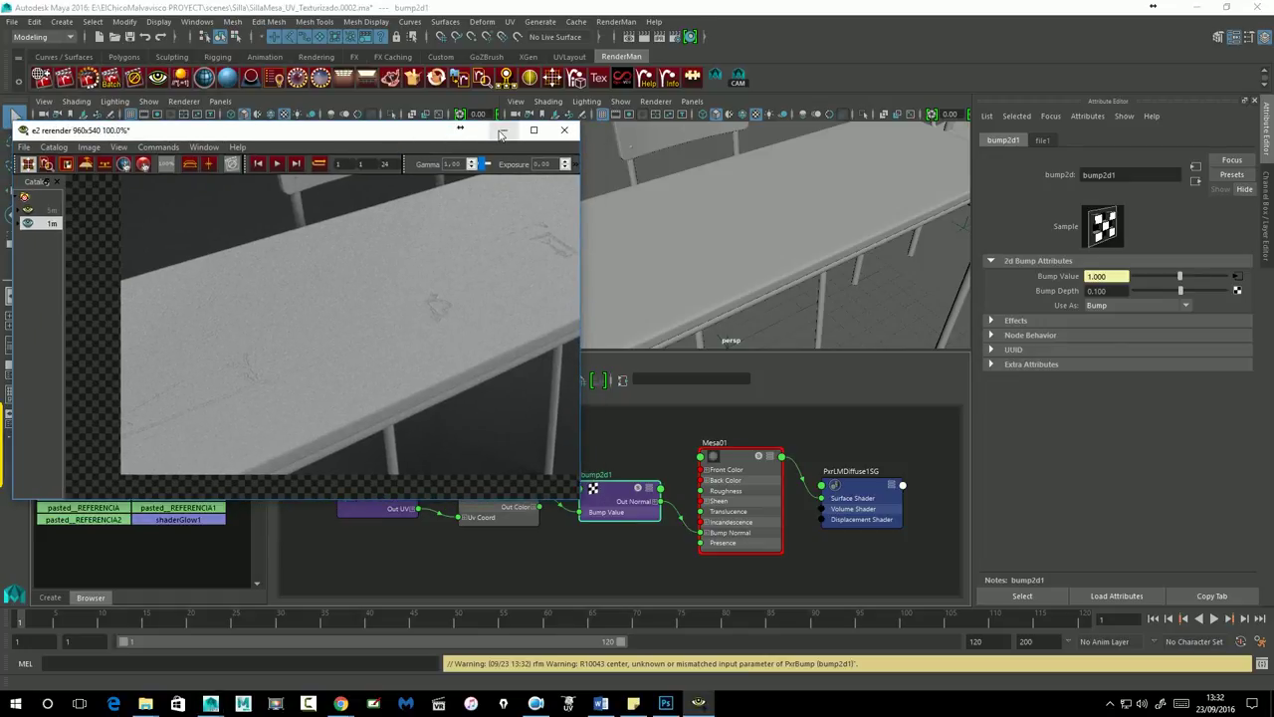
left_click(504, 130)
Select the desk's table top and clear and close the sticky note.
left_click(436, 209)
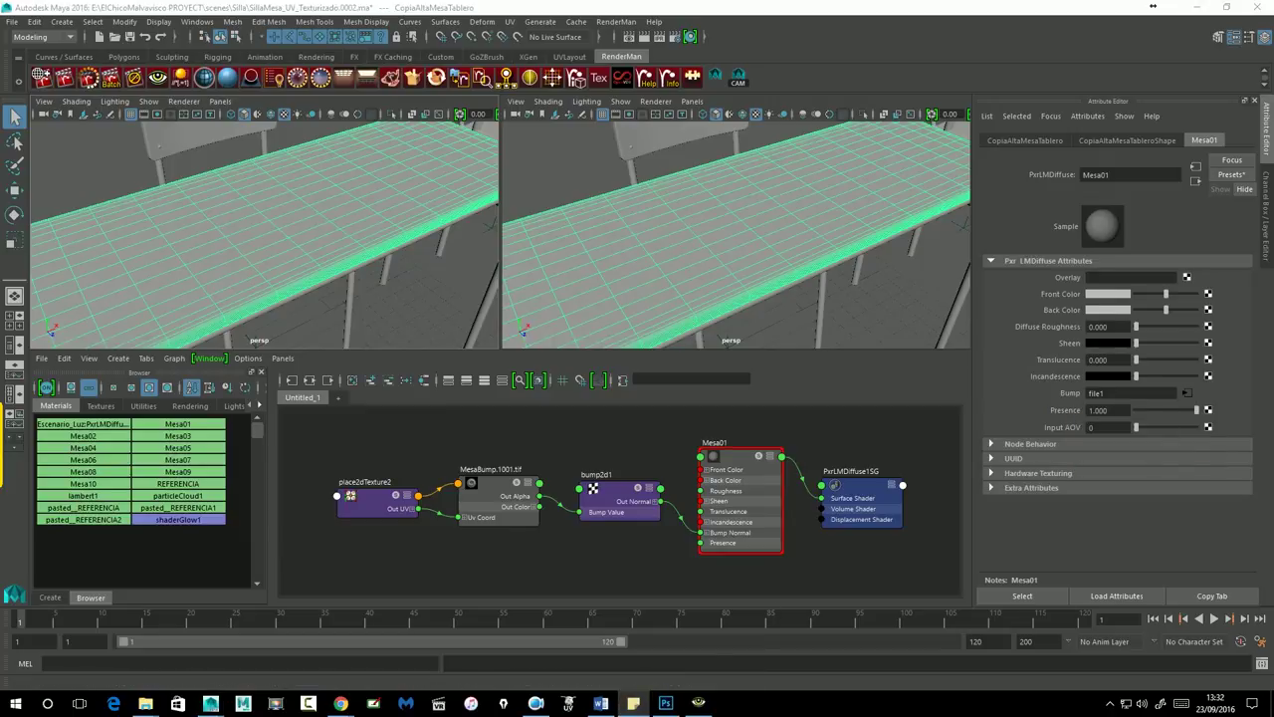
left_click_drag(1089, 266, 844, 383)
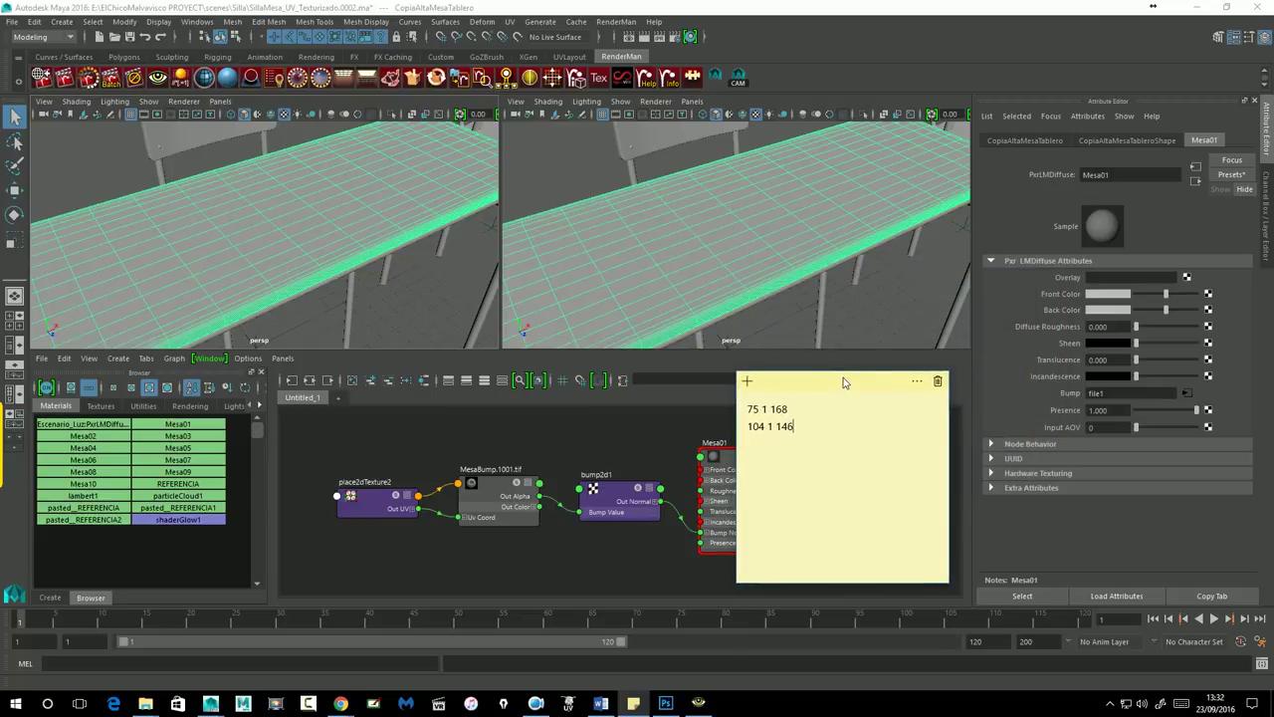
key("ctrl+a")
key("BackSpace")
key("alt+Tab")
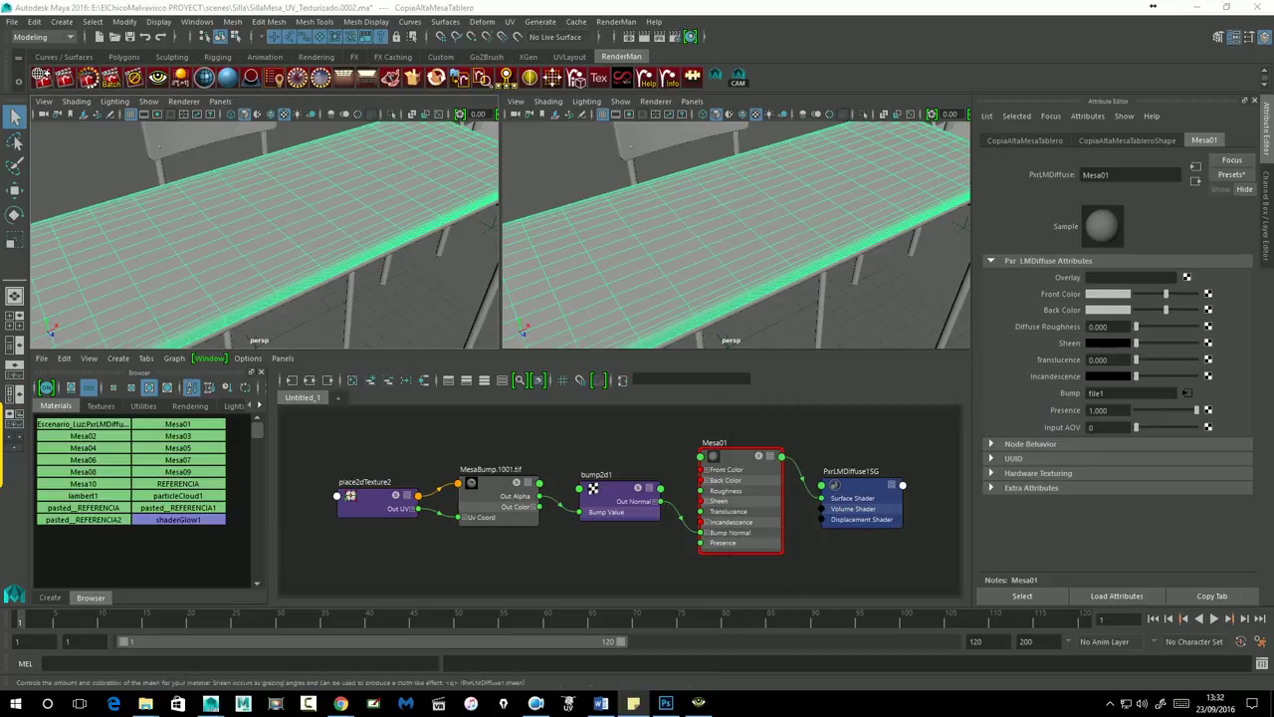
Break bump2d1's link to Mesa01's Bump and add a PxrLMLayer on Overlay.
right_click(1092, 394)
left_click(1110, 427)
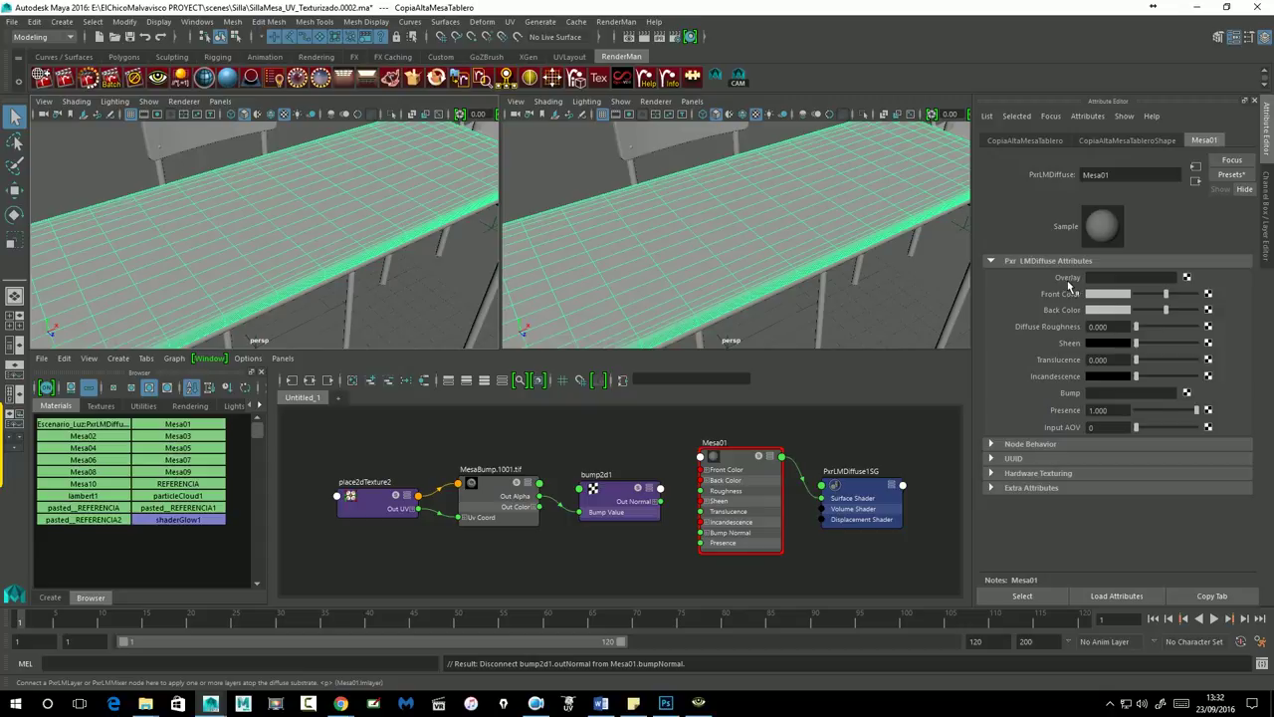
left_click(1186, 277)
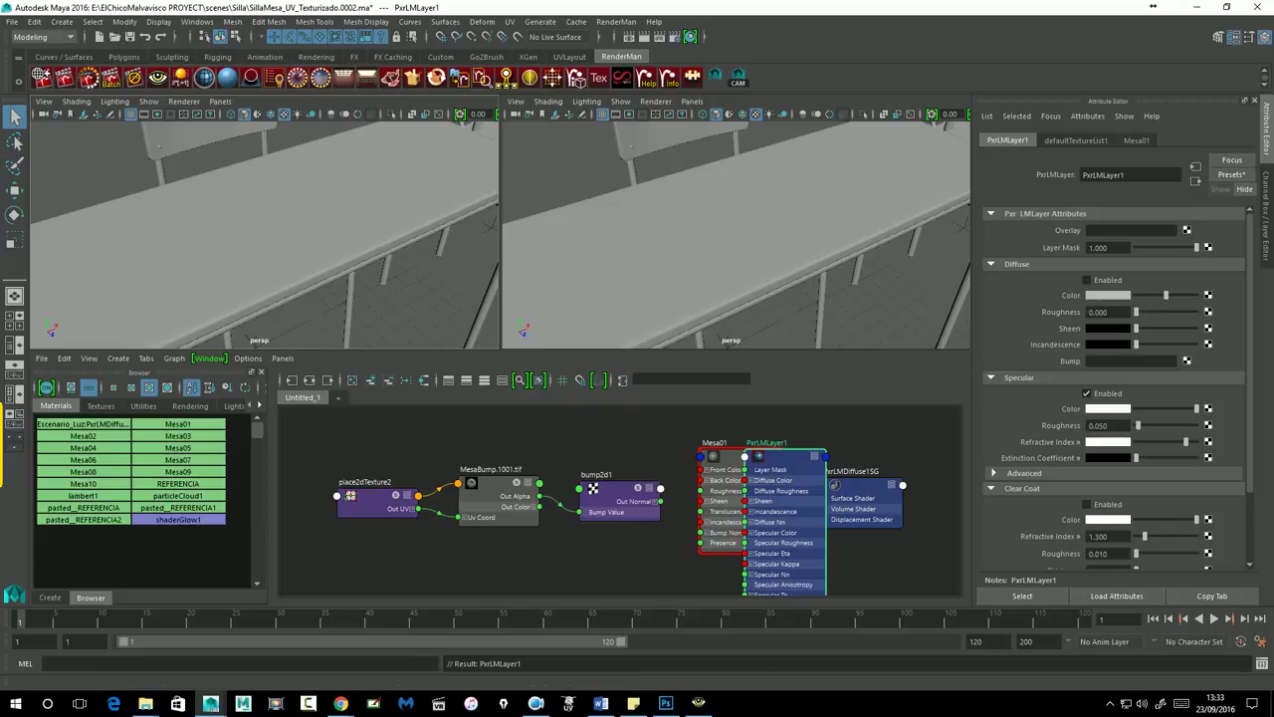
Expand the Advanced options of PxrLMLayer1's Specular section.
scroll(1061, 404, "down", 2)
scroll(1061, 404, "down", 2)
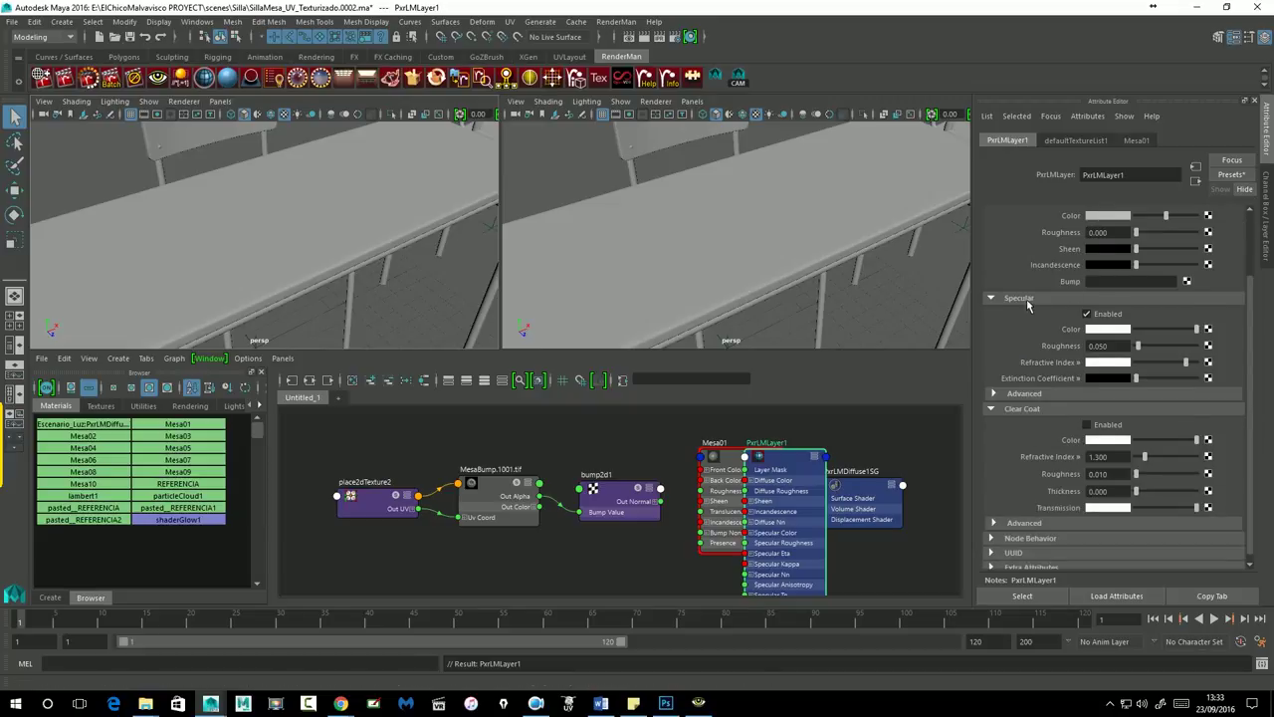
left_click(1027, 395)
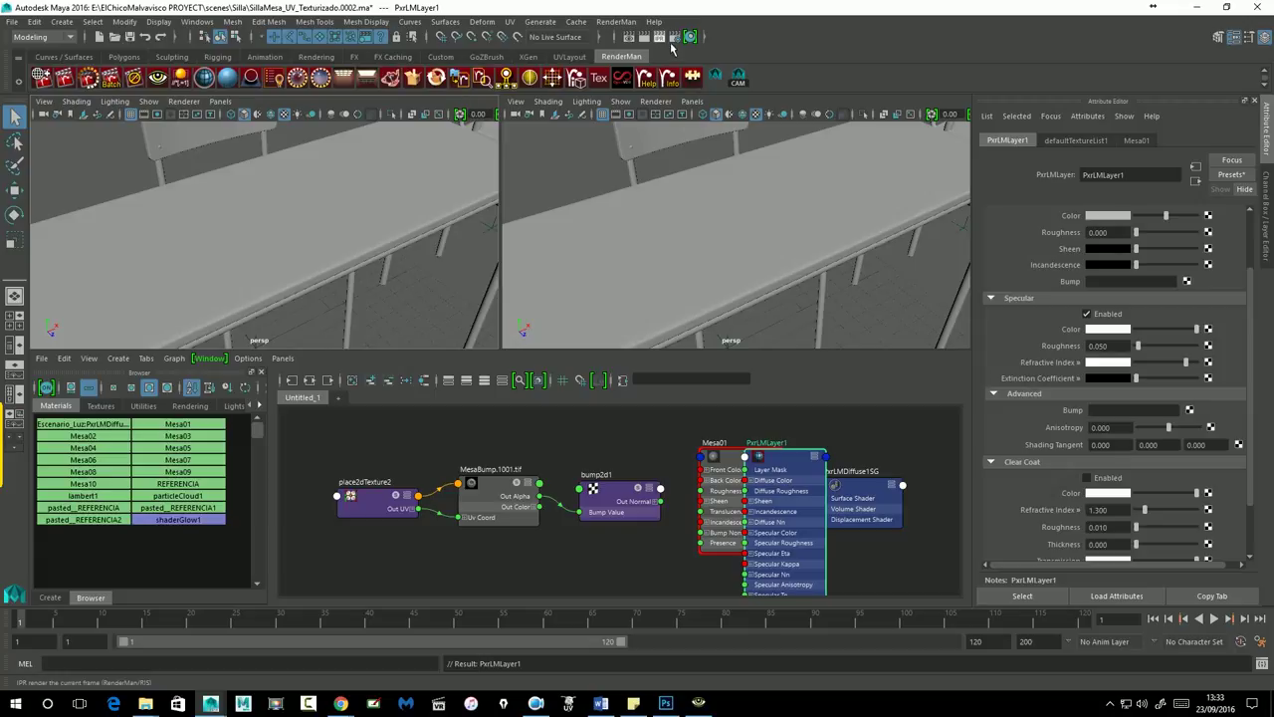
Start a RenderMan IPR render and orbit the camera to frame the desk and chair.
left_click(87, 78)
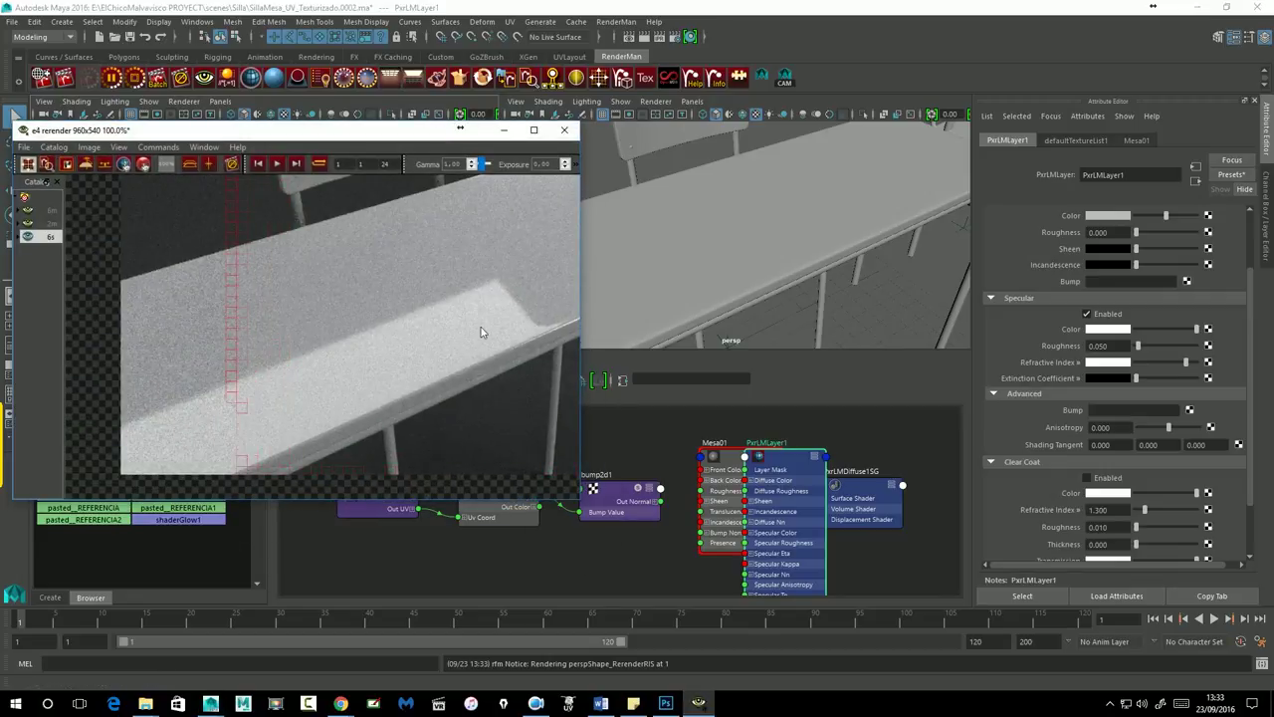
left_click_drag(419, 140, 439, 236)
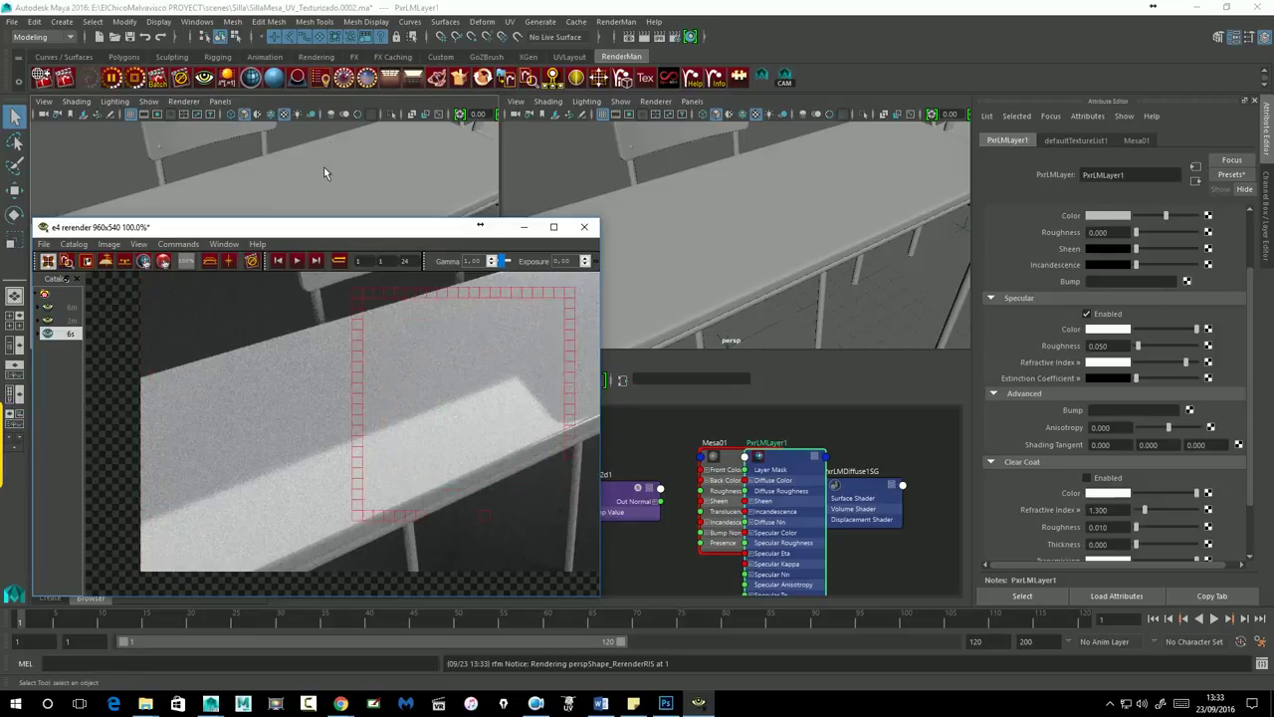
mouse_move(338, 167)
left_mouse_down("alt")
mouse_move(303, 223)
mouse_move(213, 222)
mouse_move(239, 221)
left_mouse_up("alt")
left_click_drag(291, 188, 333, 195, "alt")
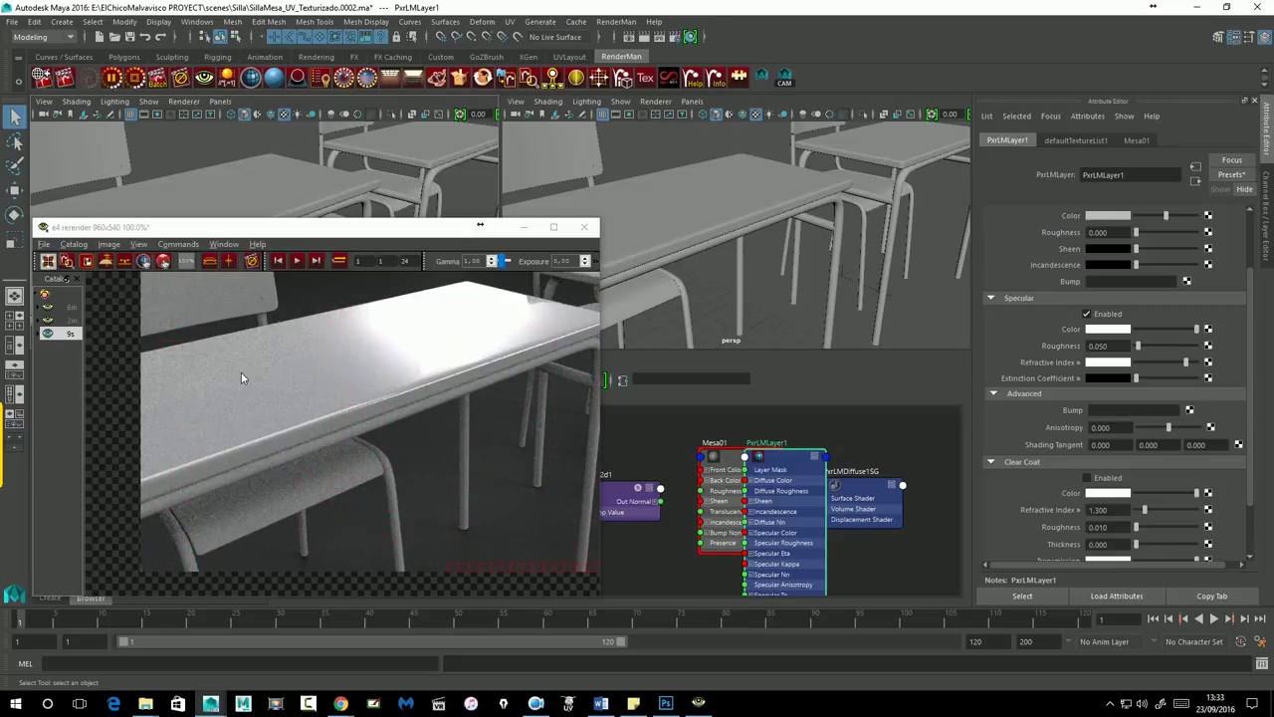
left_click(334, 407)
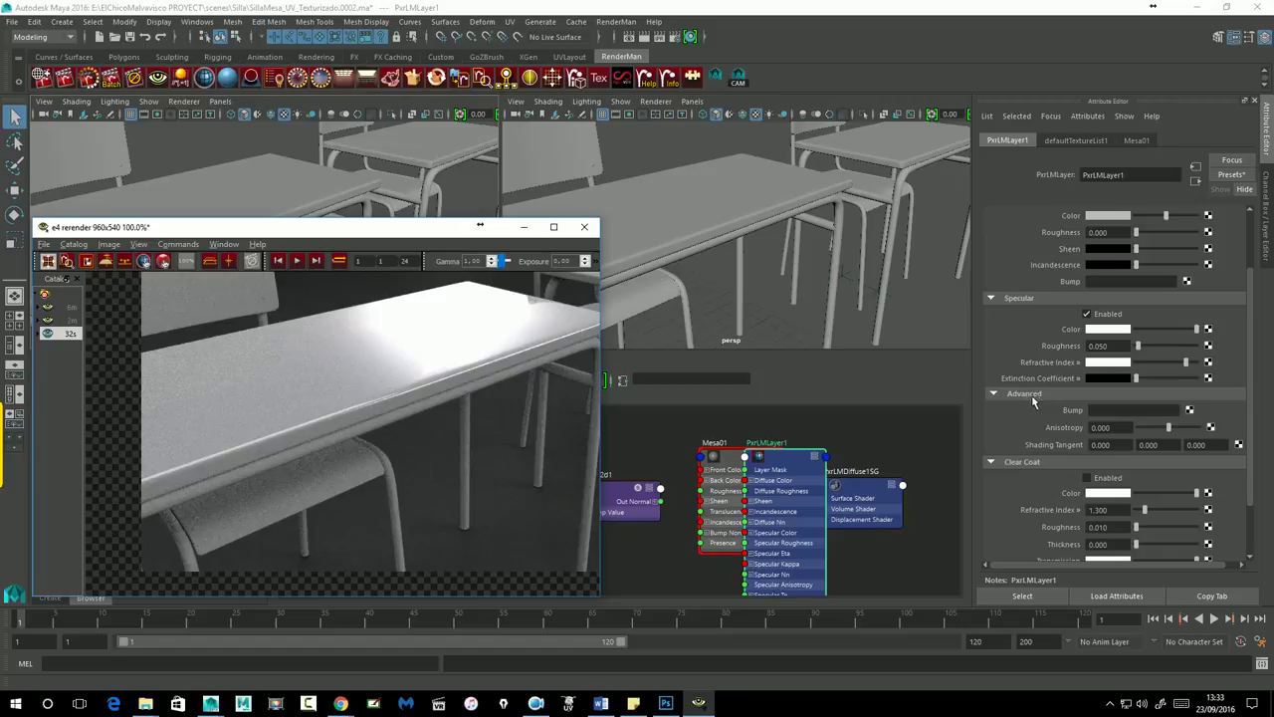
Try a file texture on PxrLMLayer1's specular bump, then break that Bump connection.
left_click(1190, 409)
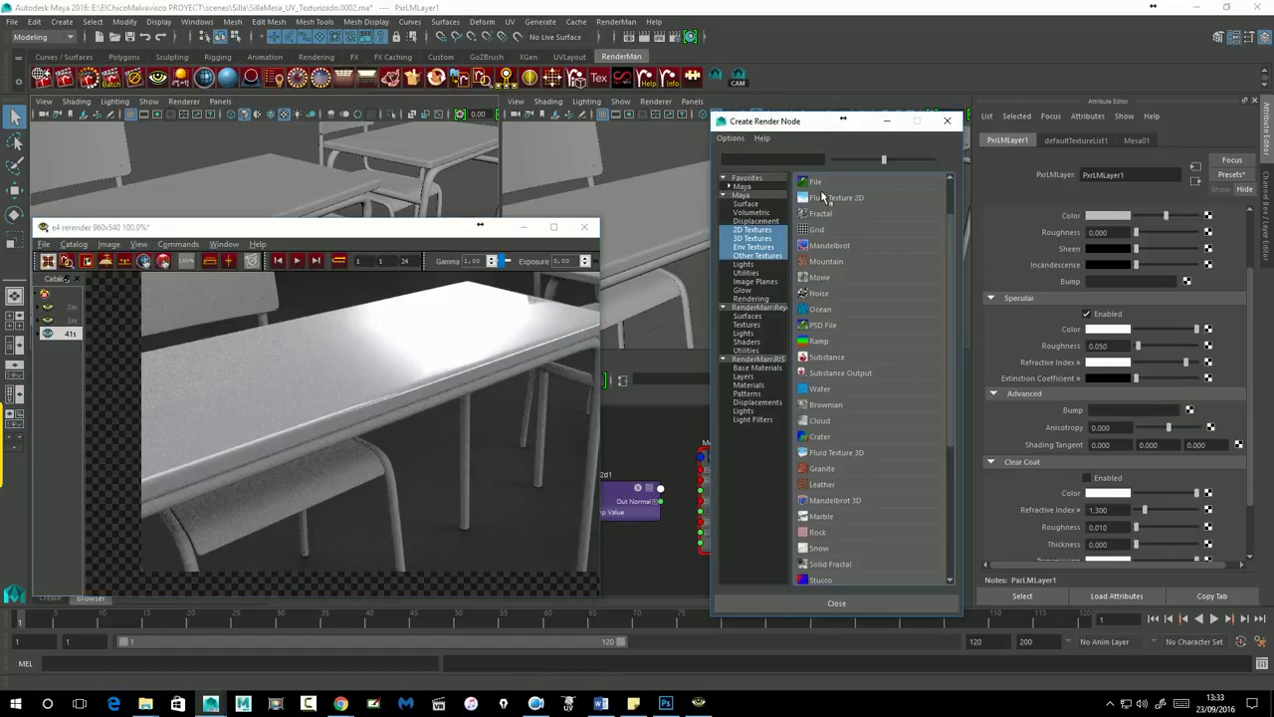
left_click(819, 183)
left_click(1234, 324)
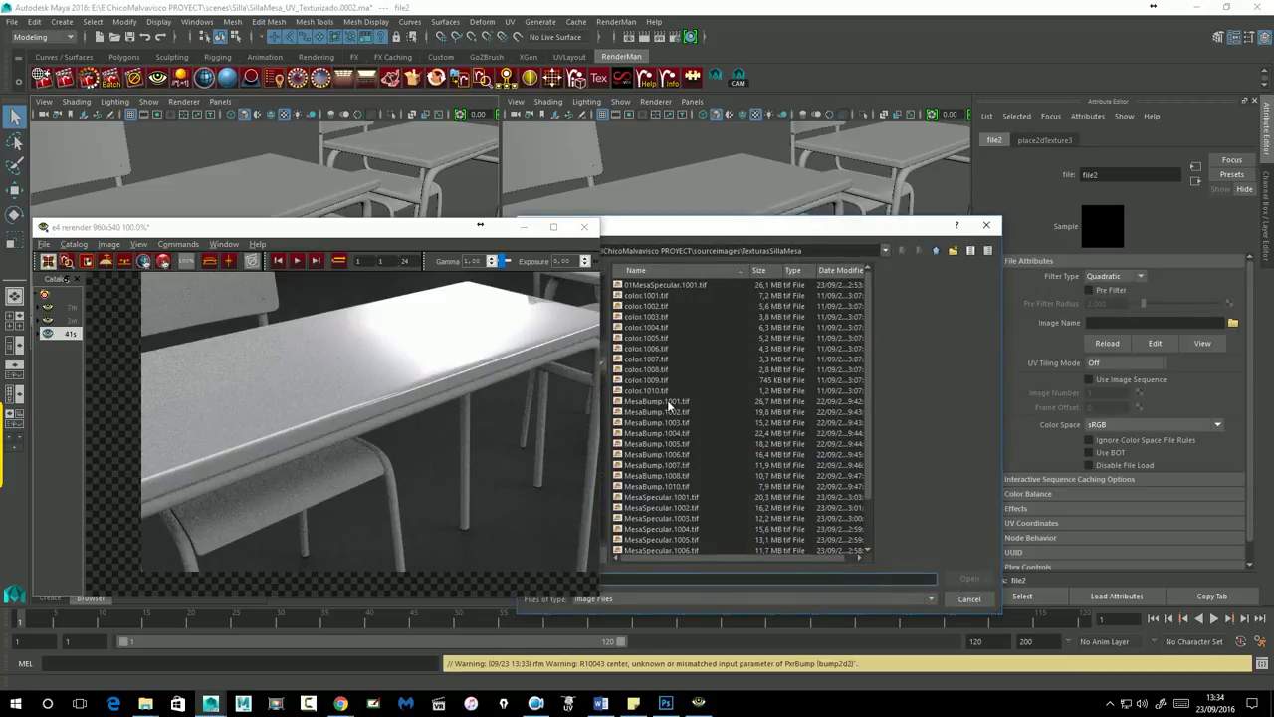
left_click(669, 402)
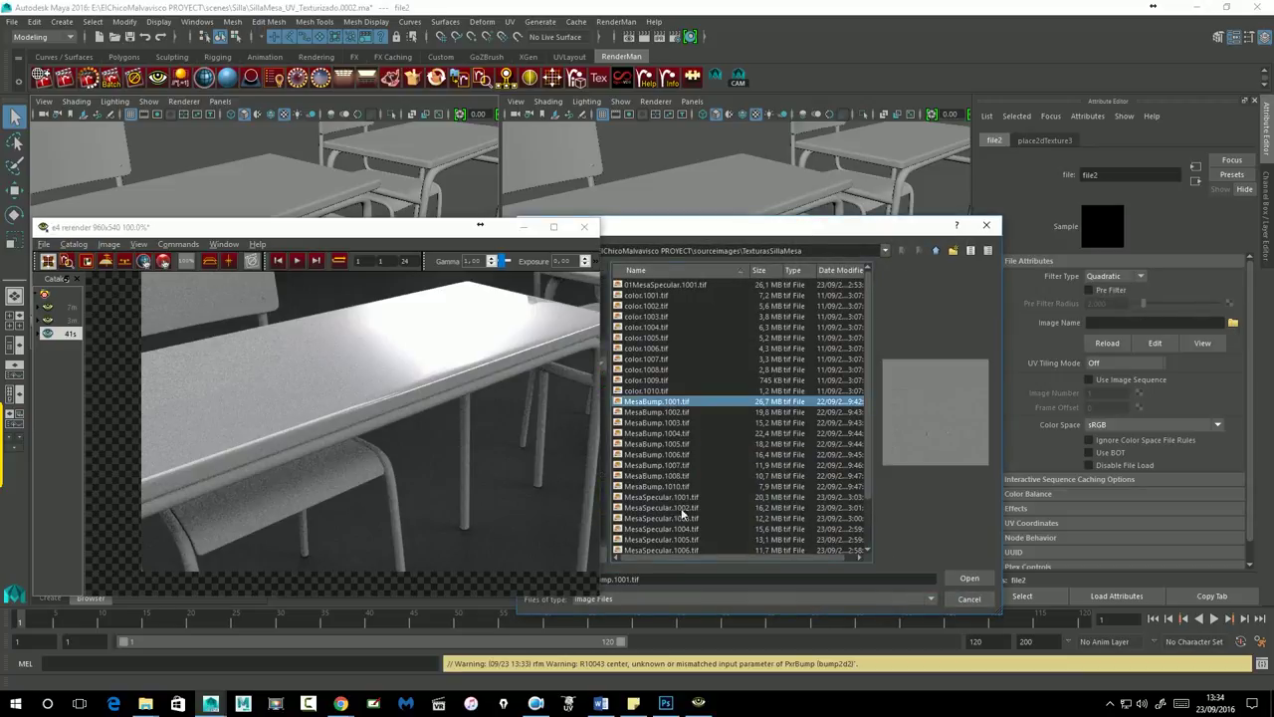
left_click(968, 601)
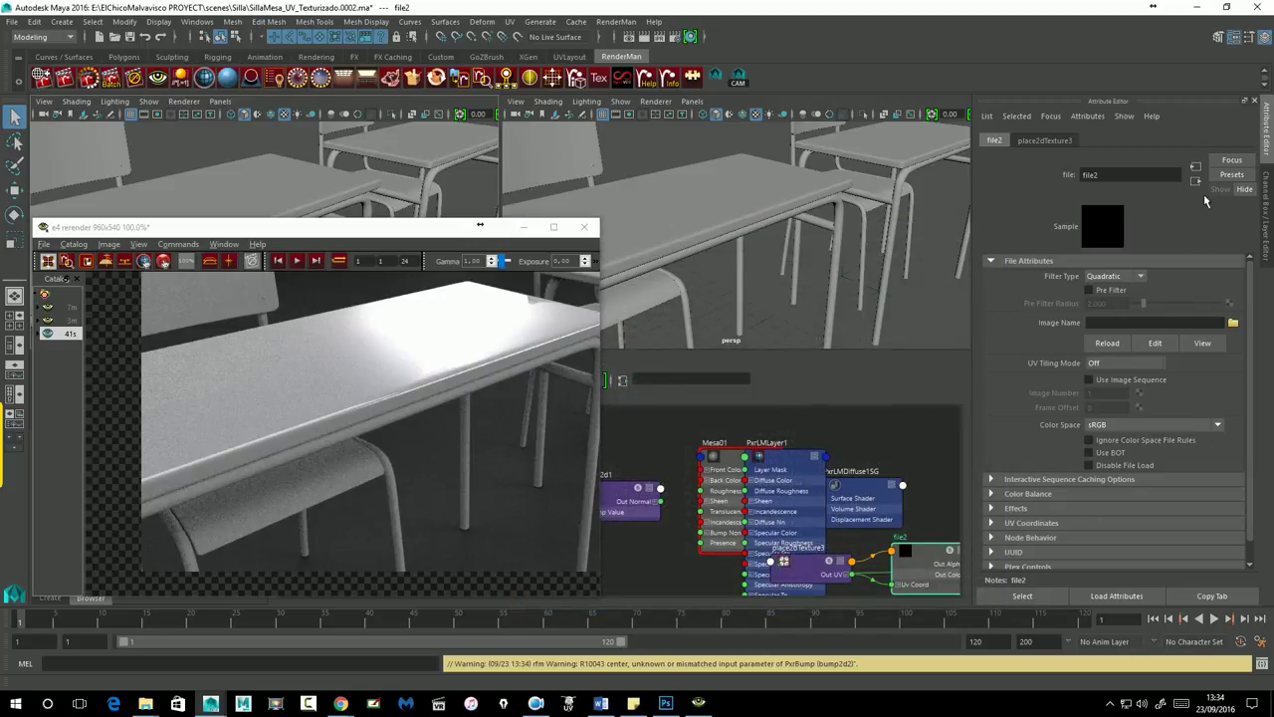
left_click(1195, 181)
left_click(1195, 181)
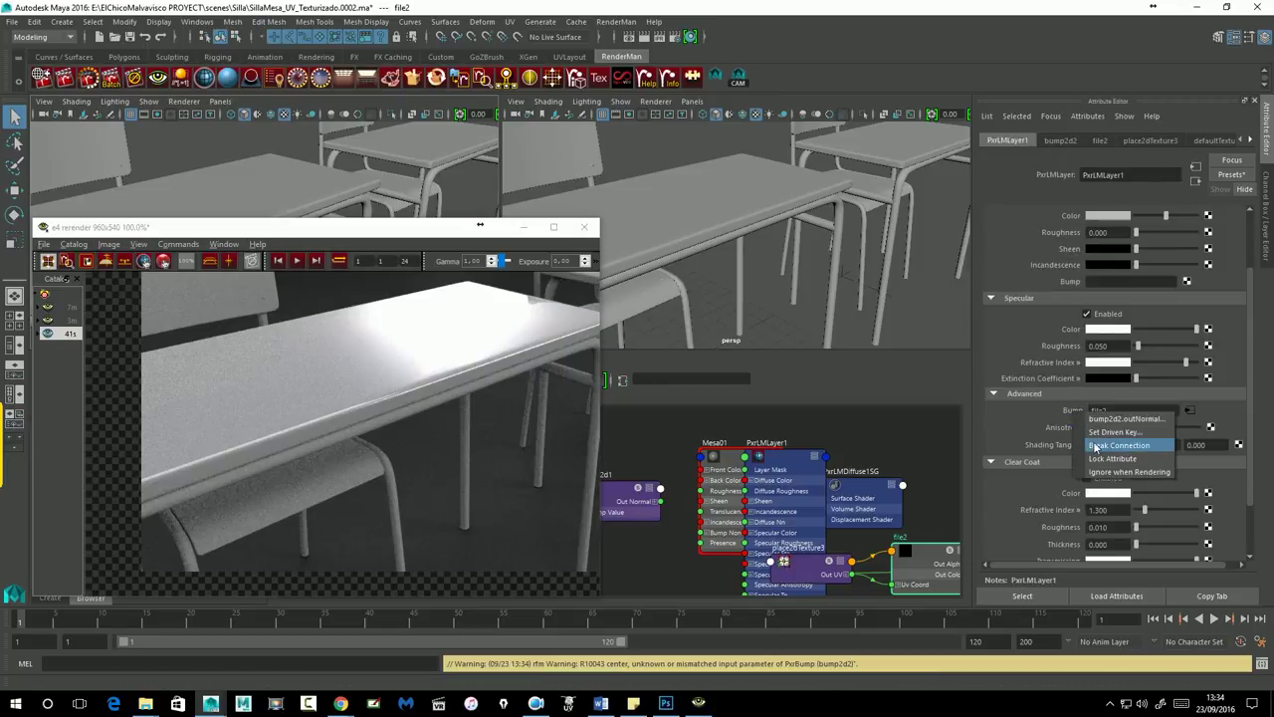
left_click(1119, 445)
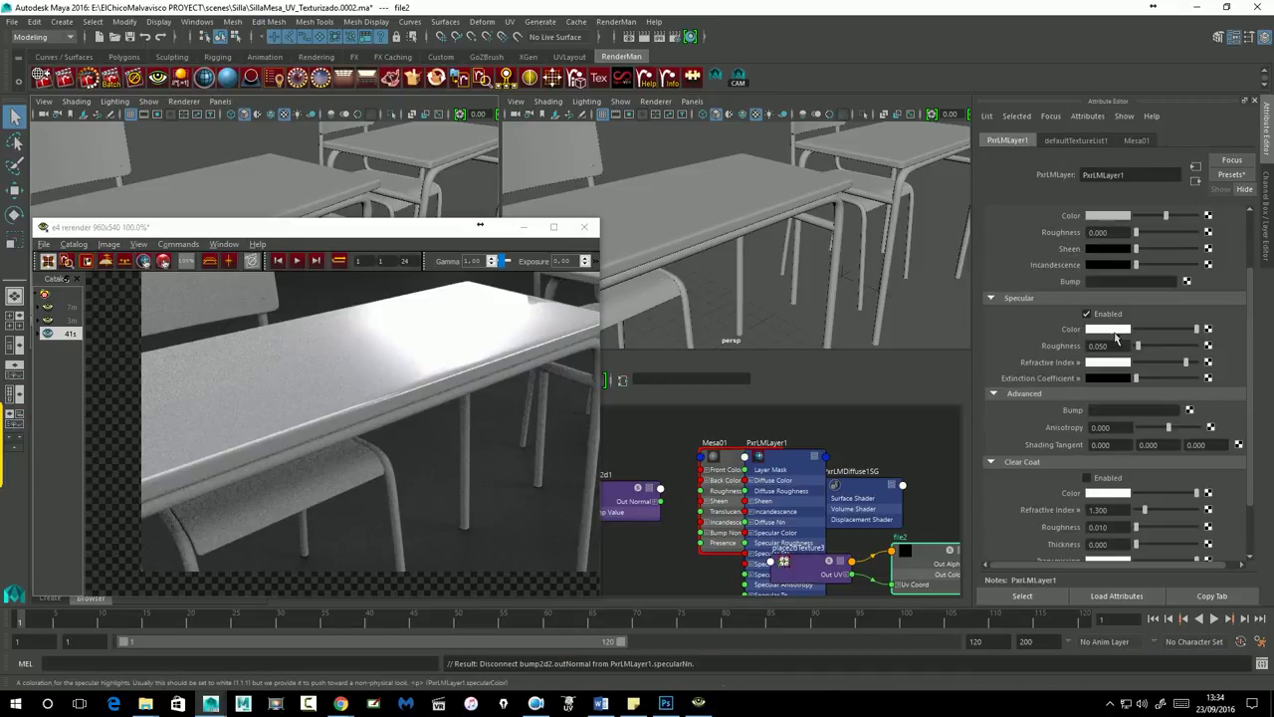
Map MesaSpecular.1001.tif onto PxrLMLayer1's Specular Color through a new file node.
left_click(1209, 329)
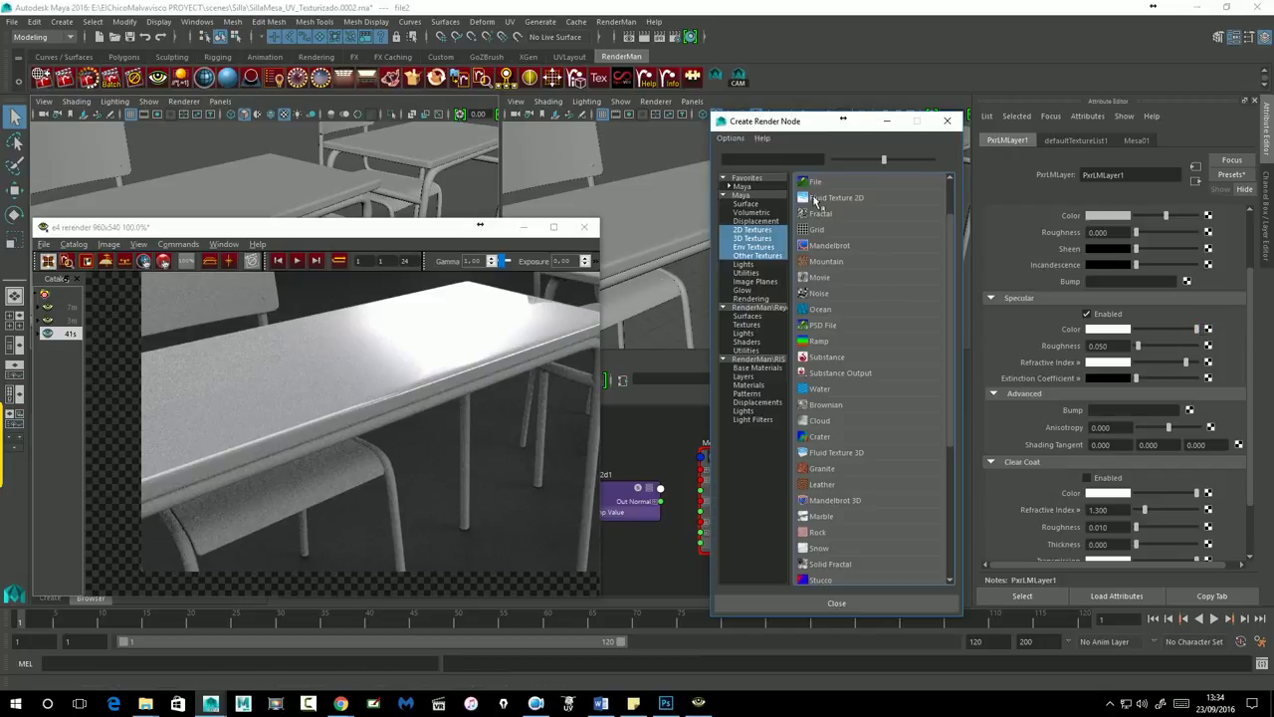
left_click(815, 183)
left_click(1232, 323)
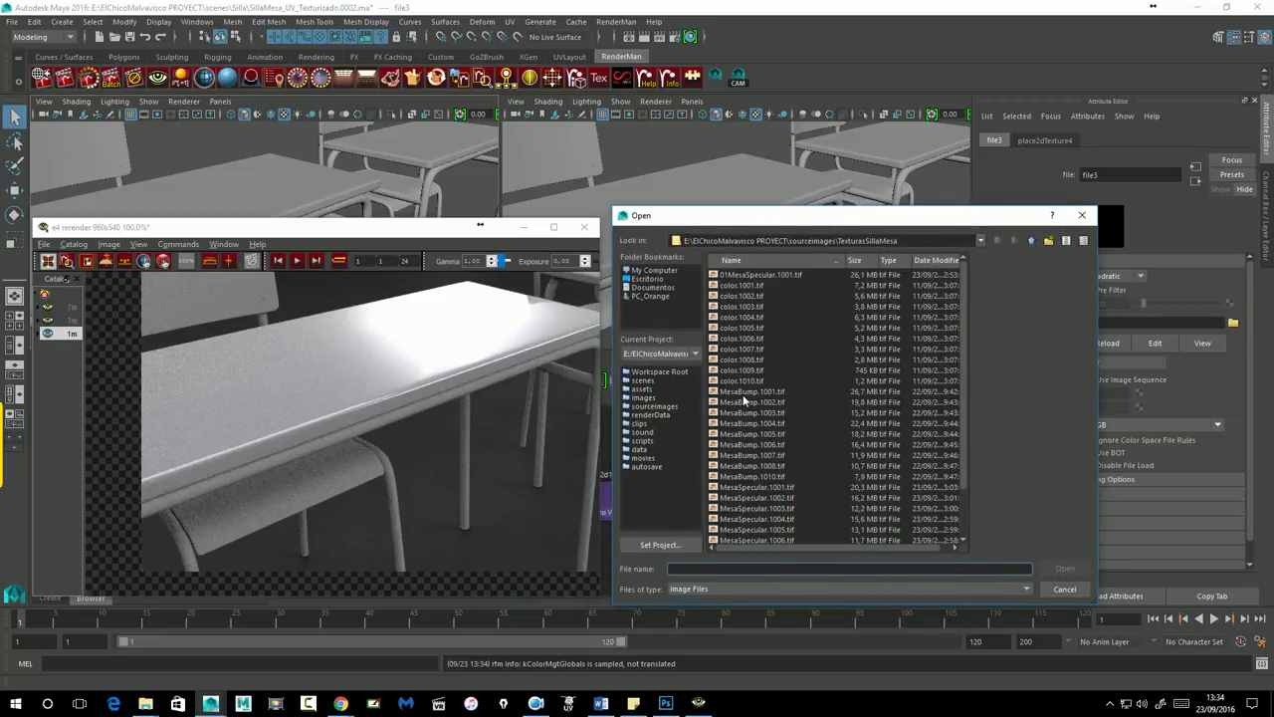
left_click(782, 487)
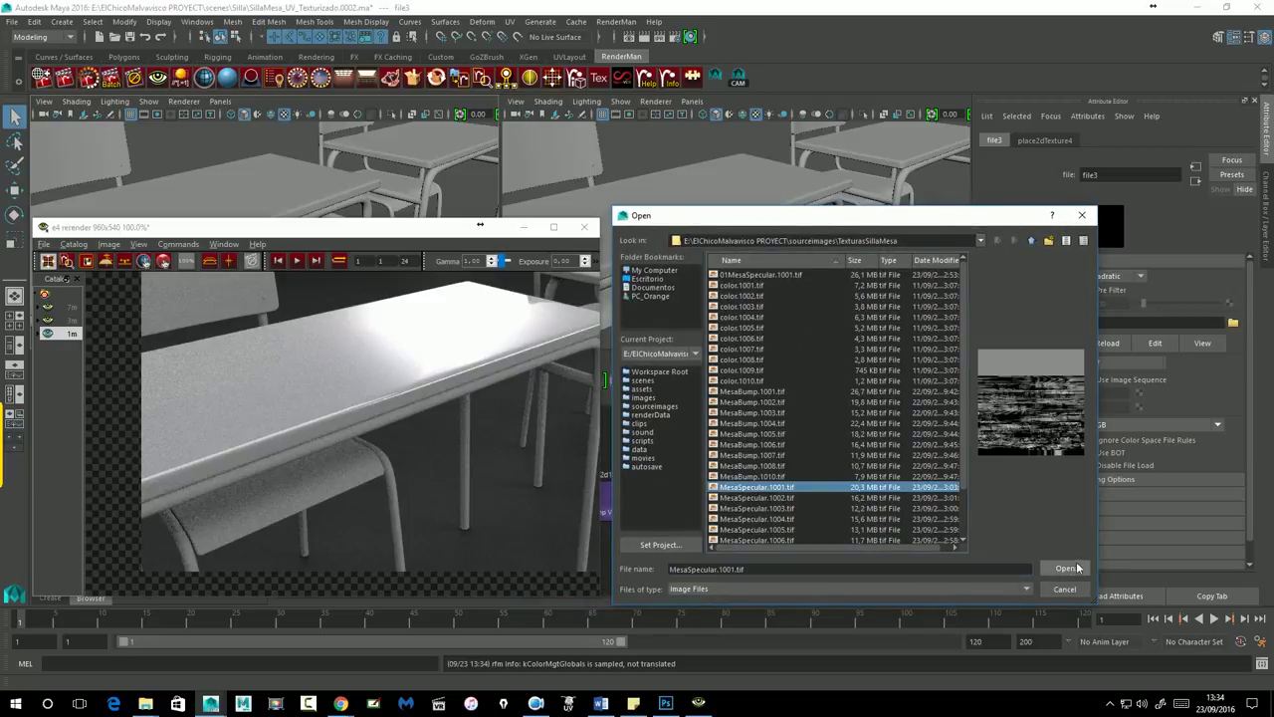
left_click(1067, 568)
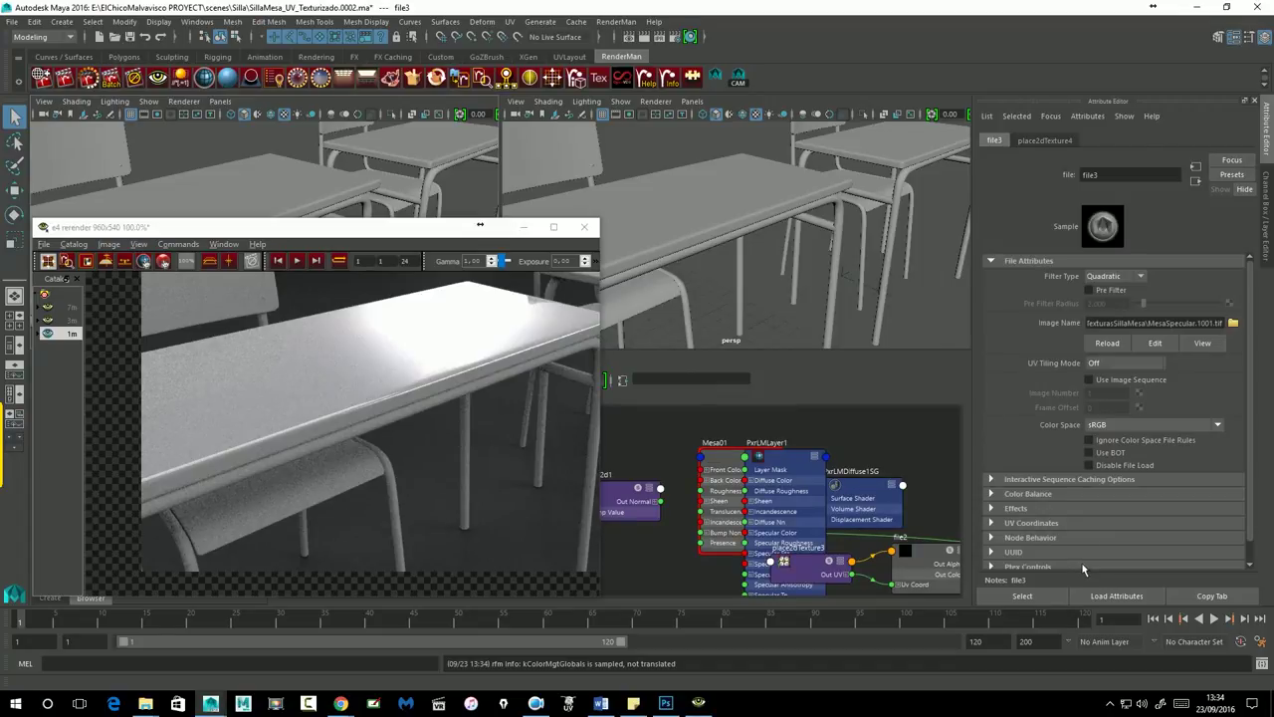
left_click_drag(255, 231, 255, 226)
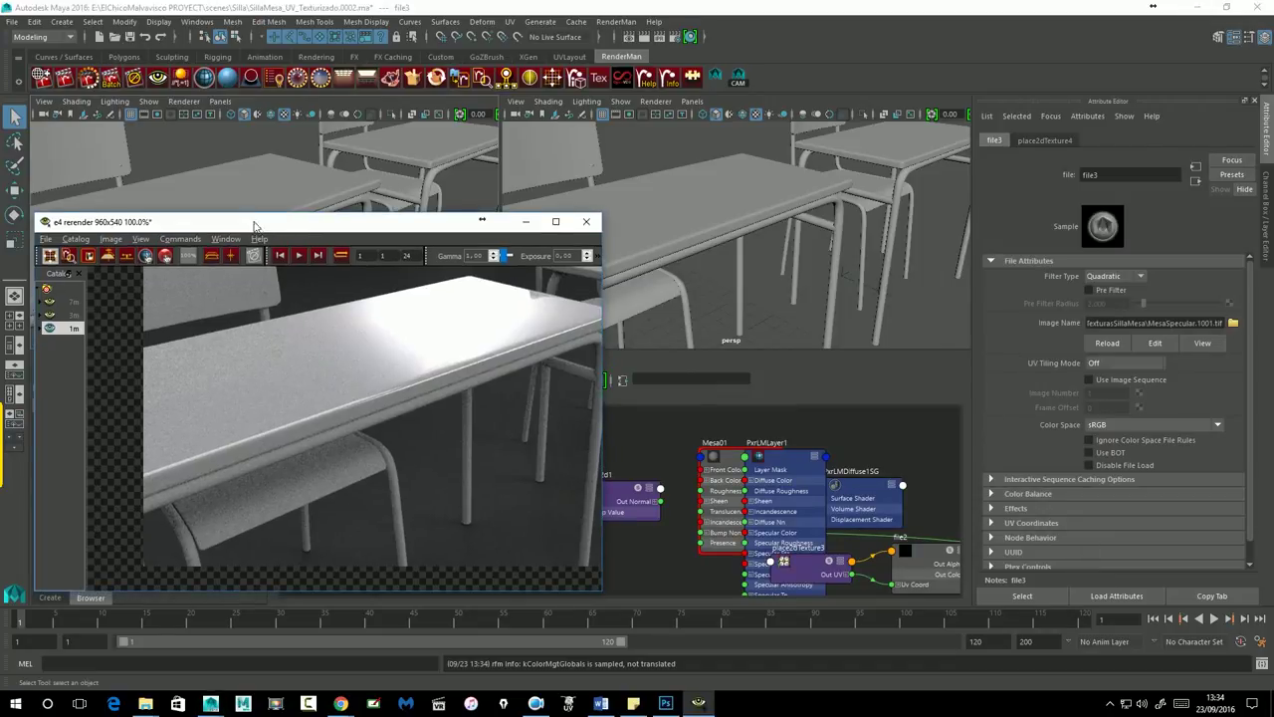
Run a RenderMan IPR render of the MesaSpecular gloss and edit PxrLMLayer1's specular roughness.
left_click(87, 78)
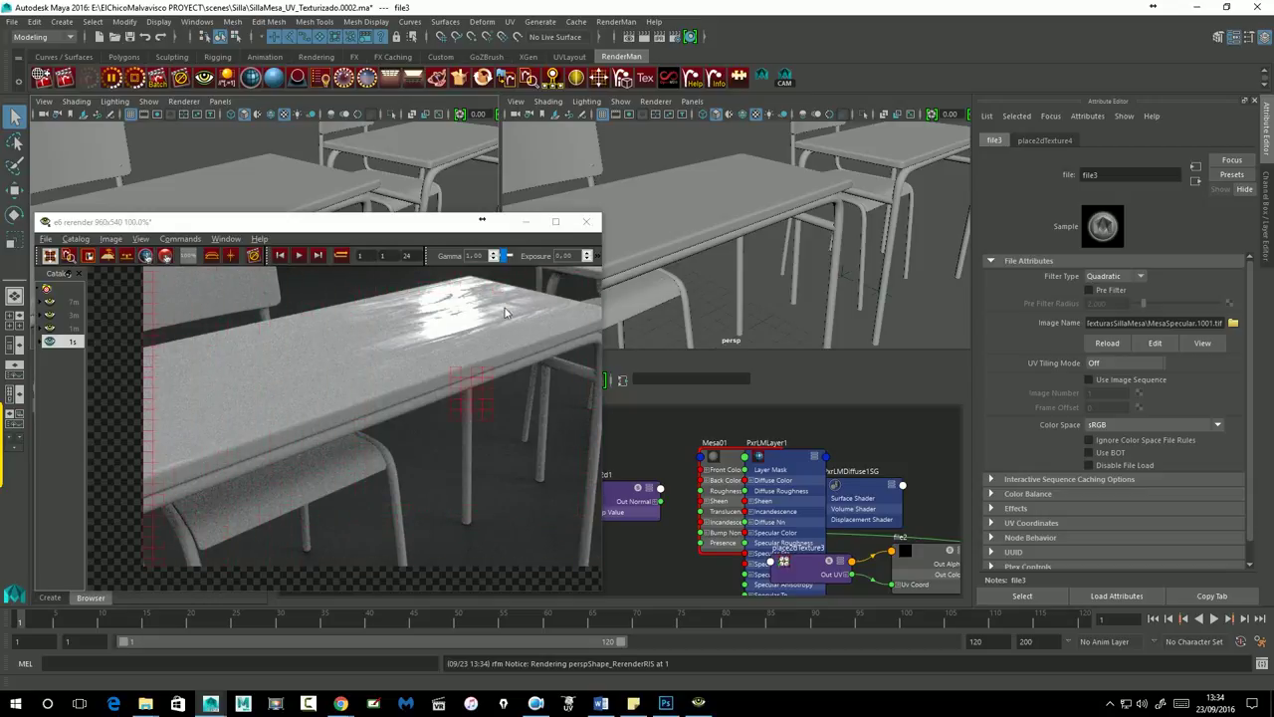
scroll(344, 360, "down", 1)
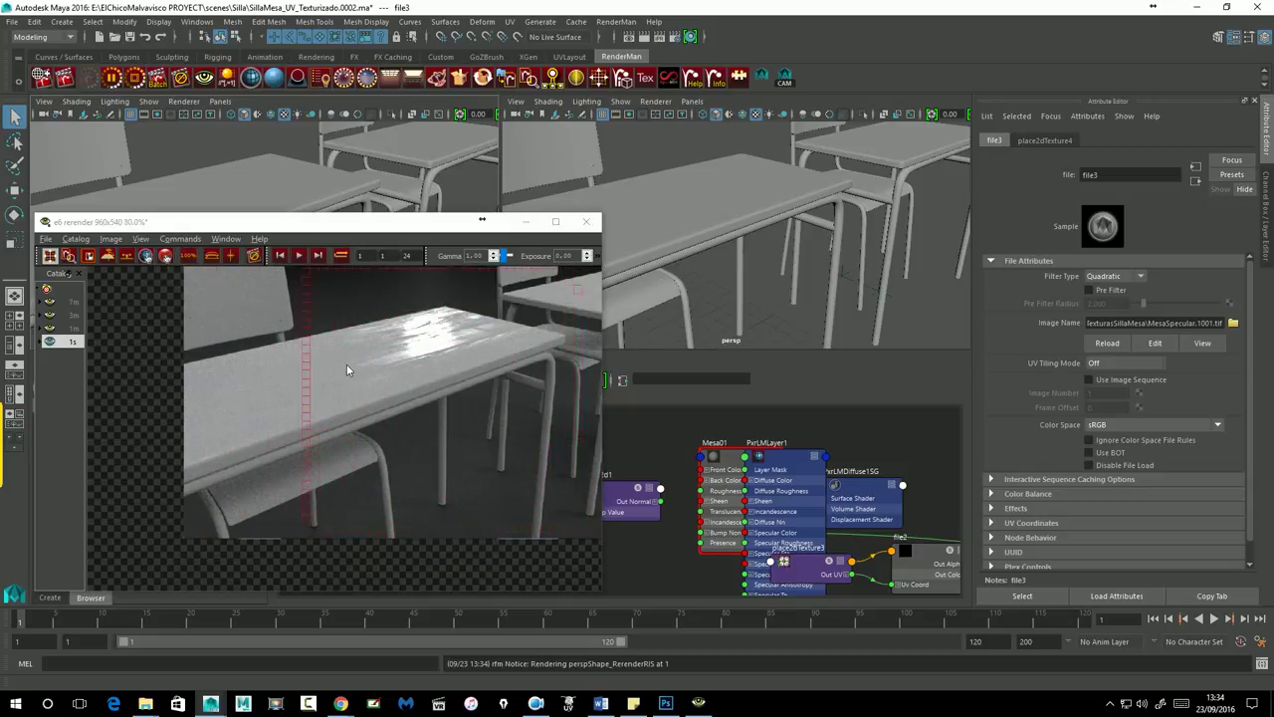
scroll(347, 364, "up", 1)
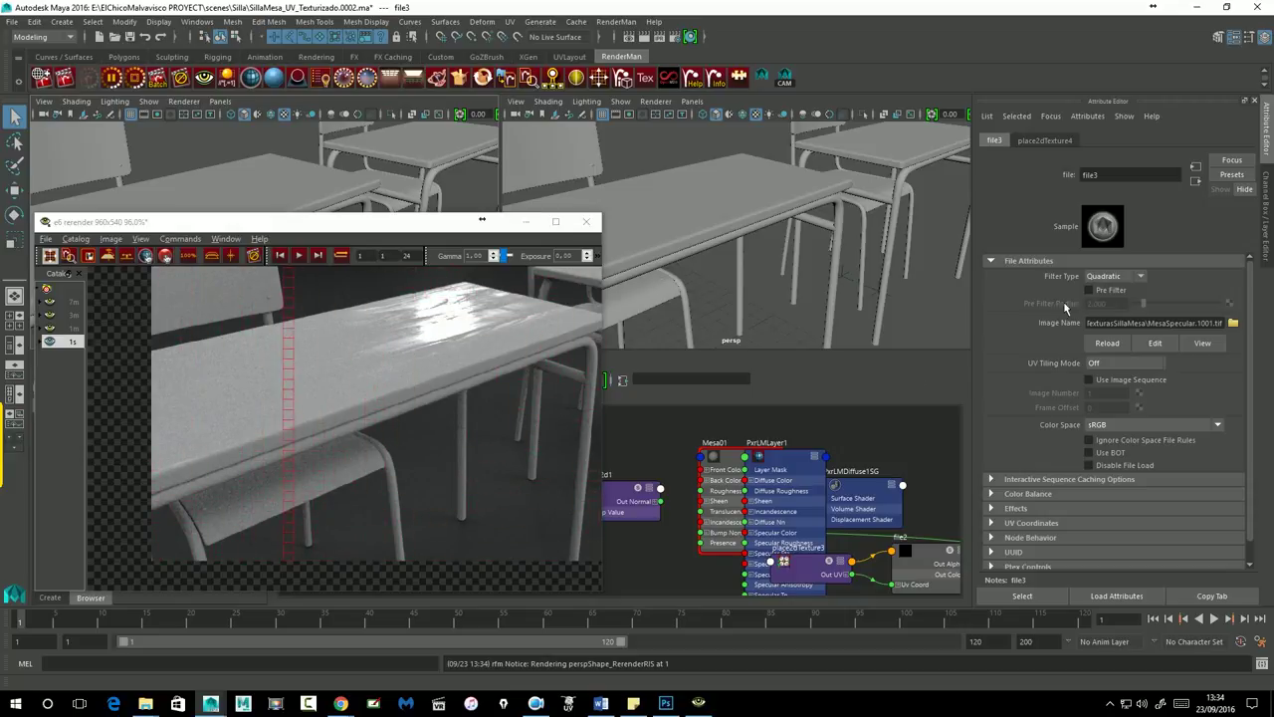
left_click(1196, 181)
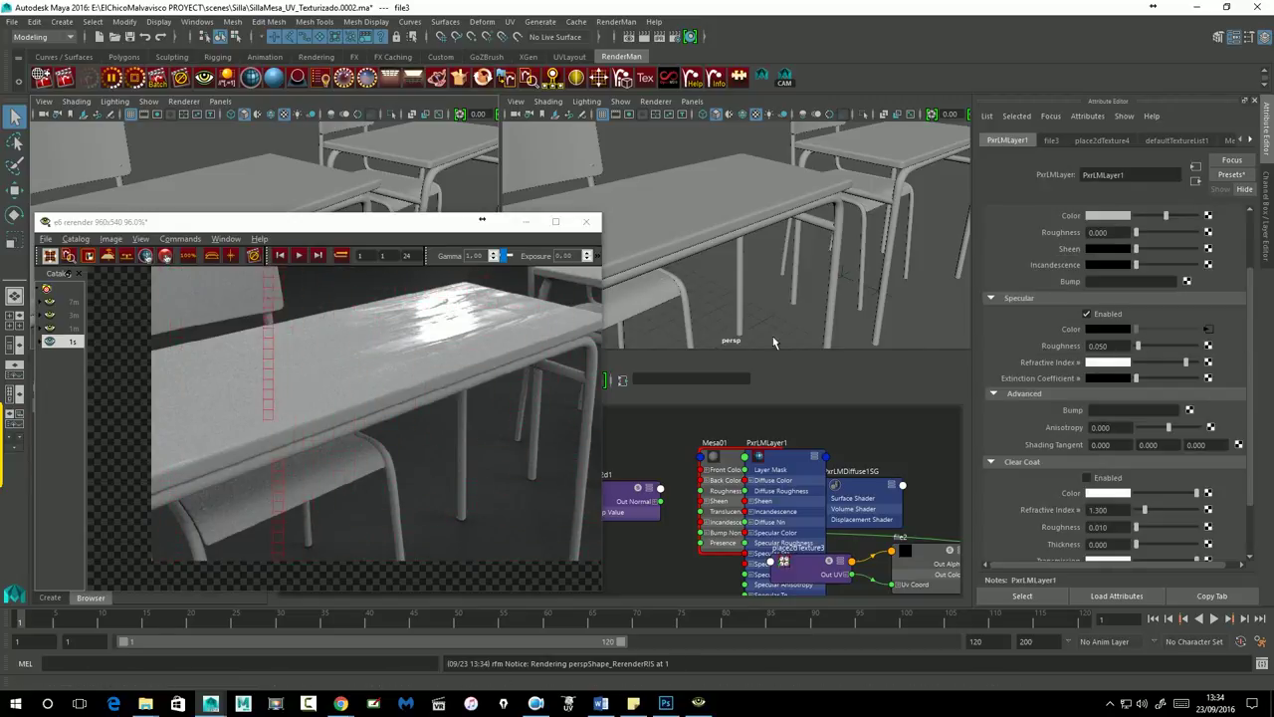
left_click(1118, 351)
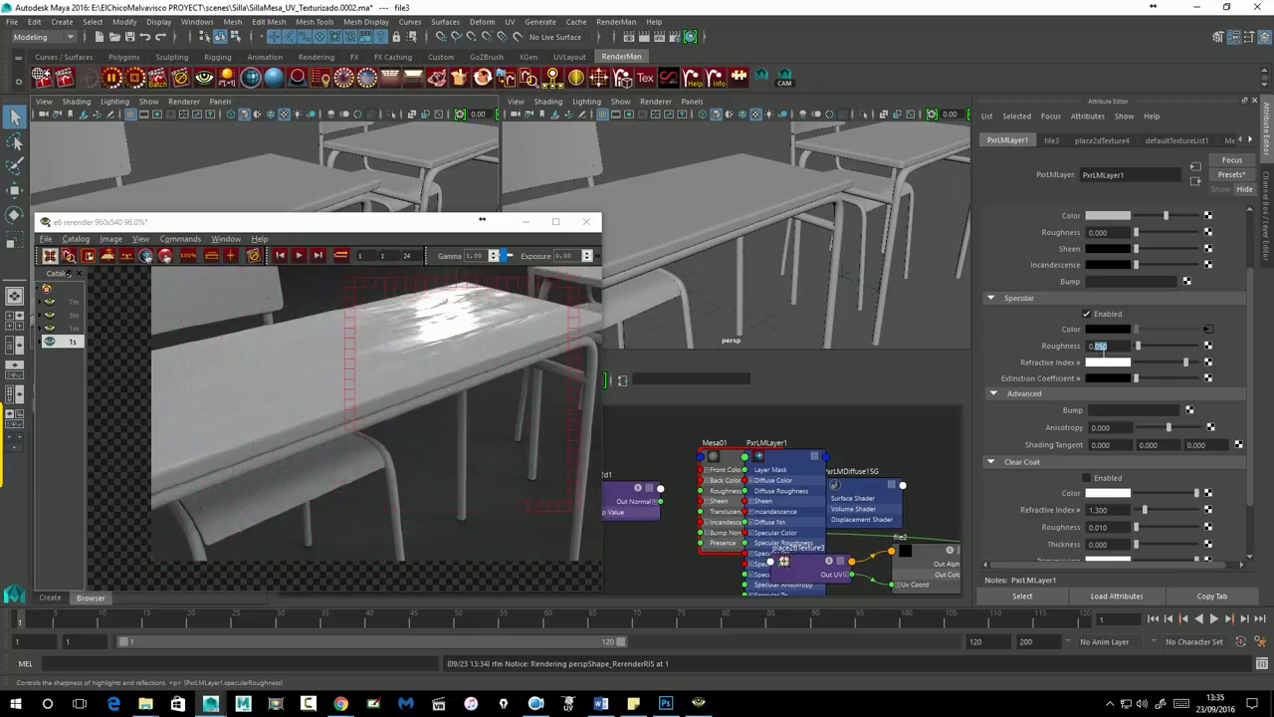
type("0.15")
Set PxrLMLayer1's specular roughness to 0.15, then 0.2, and select Mesa01.
key("Return")
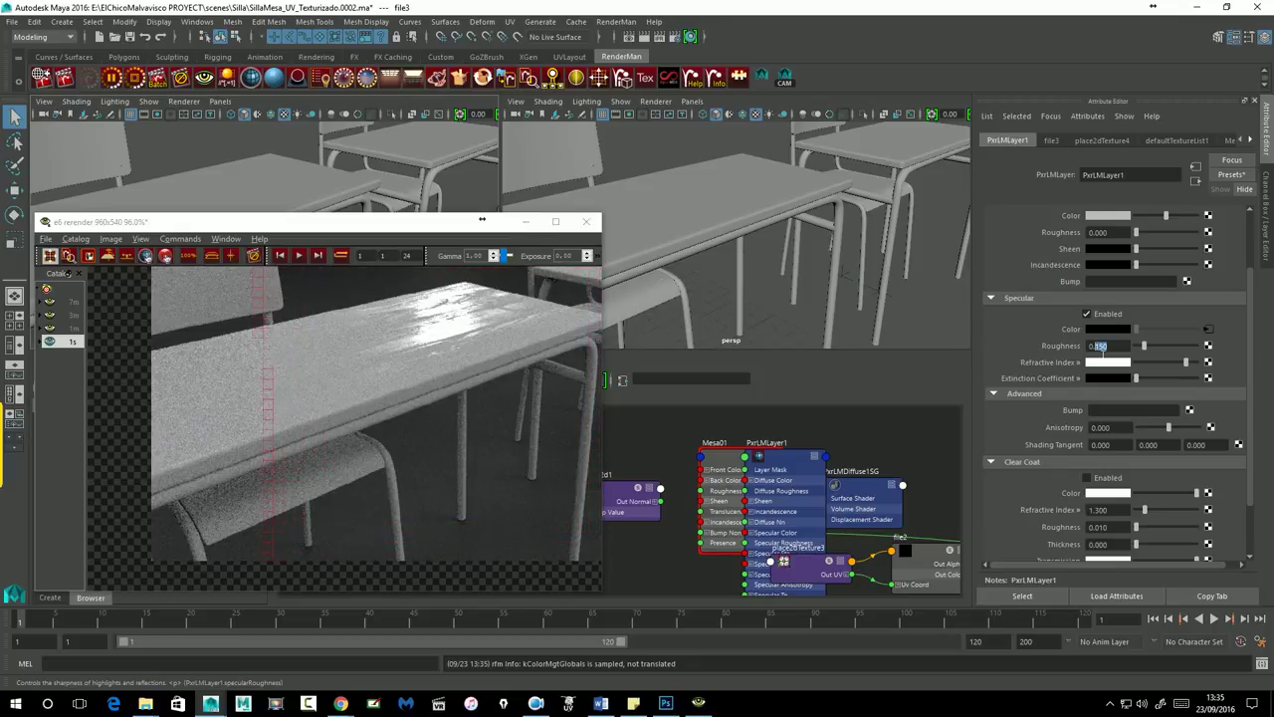
type("0.200")
key("Return")
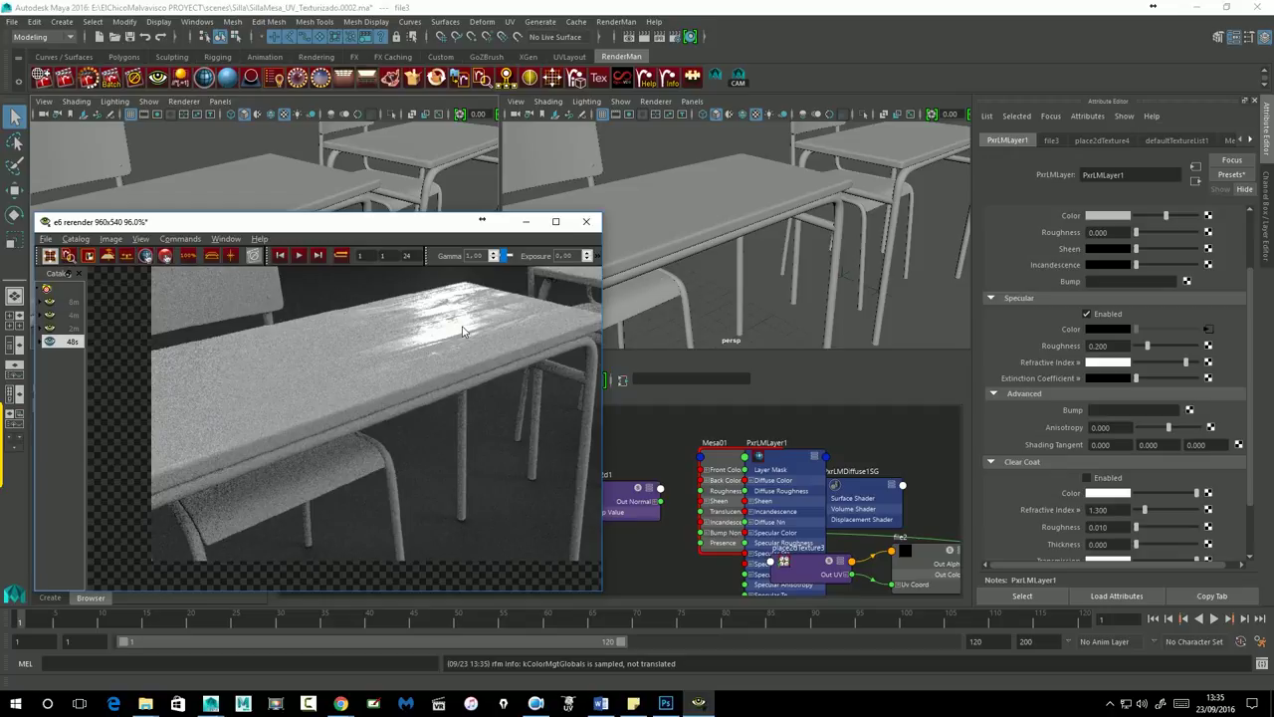
left_click(1196, 180)
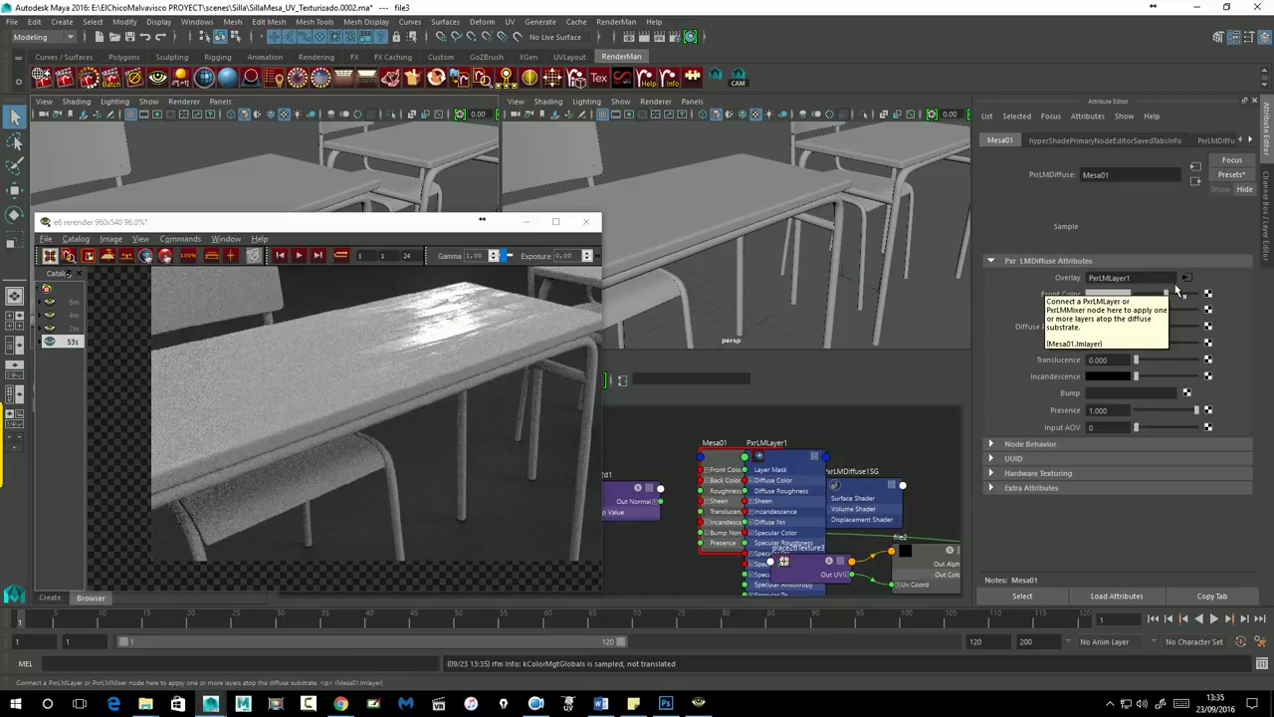
Connect MesaBump.1001.tif as Mesa01's bump map through a file texture, with bump2d3 depth 0.1.
left_click(1190, 392)
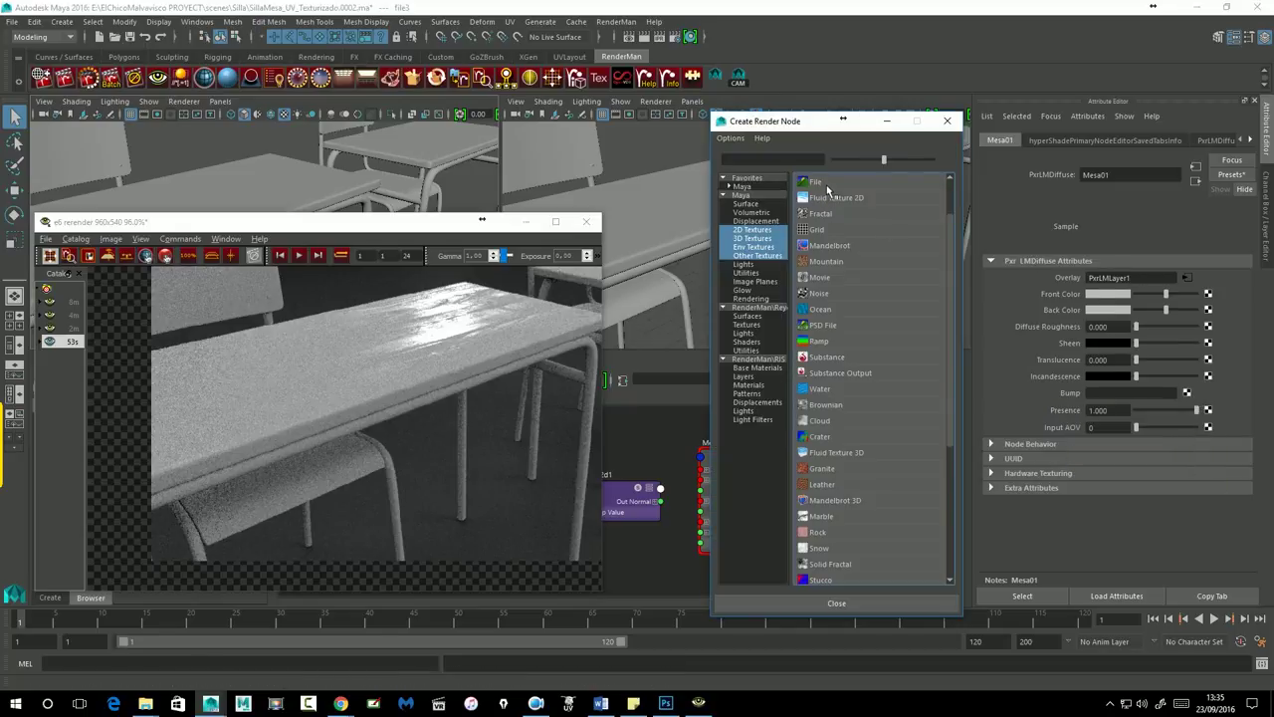
left_click(828, 186)
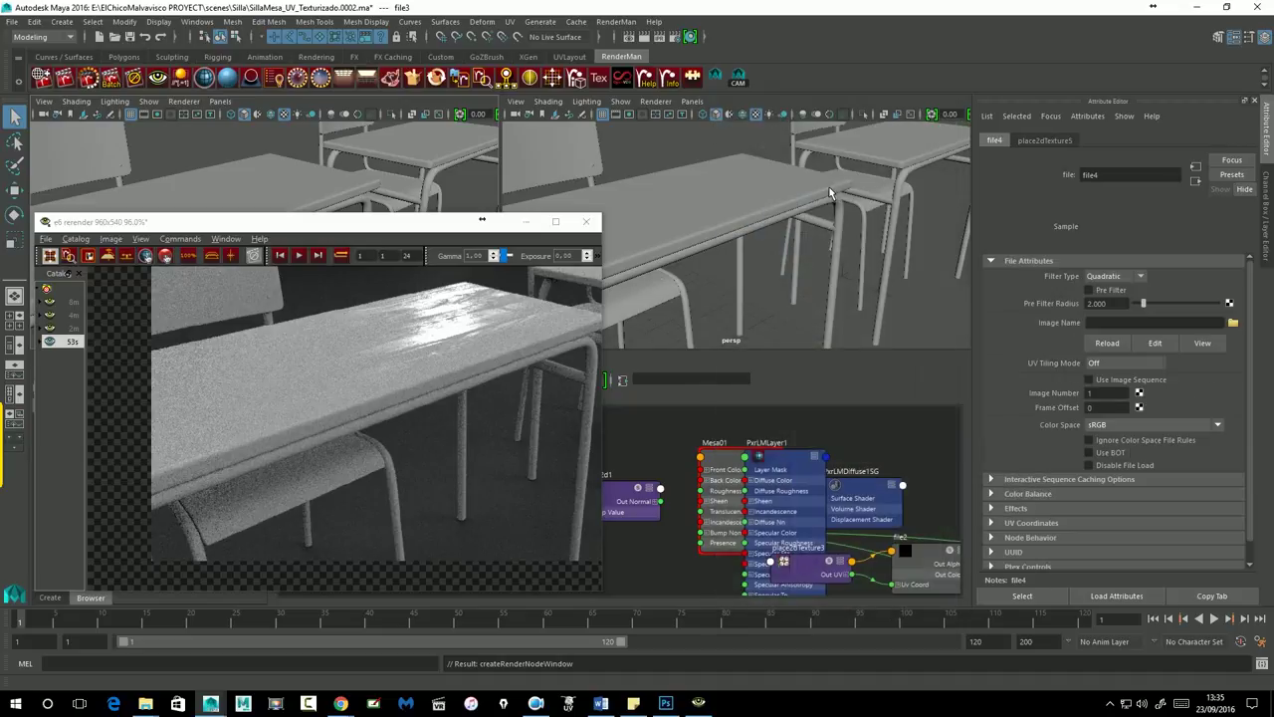
left_click(1233, 323)
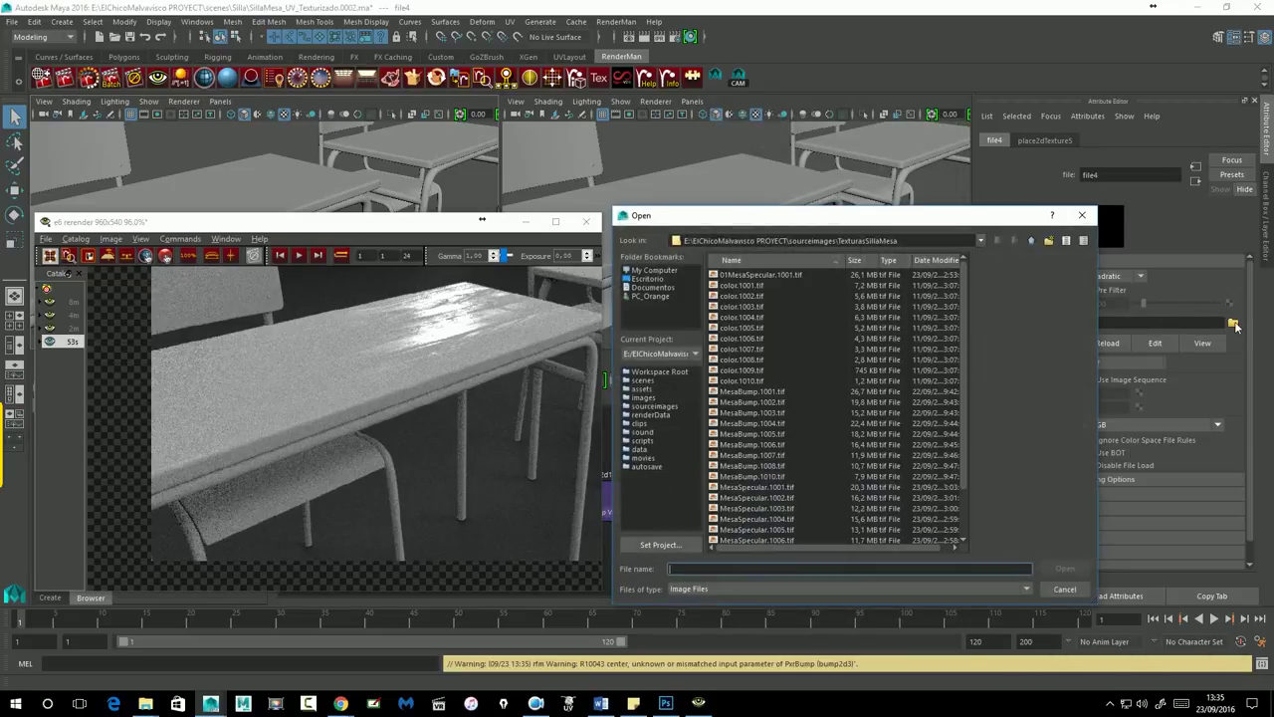
left_click(753, 392)
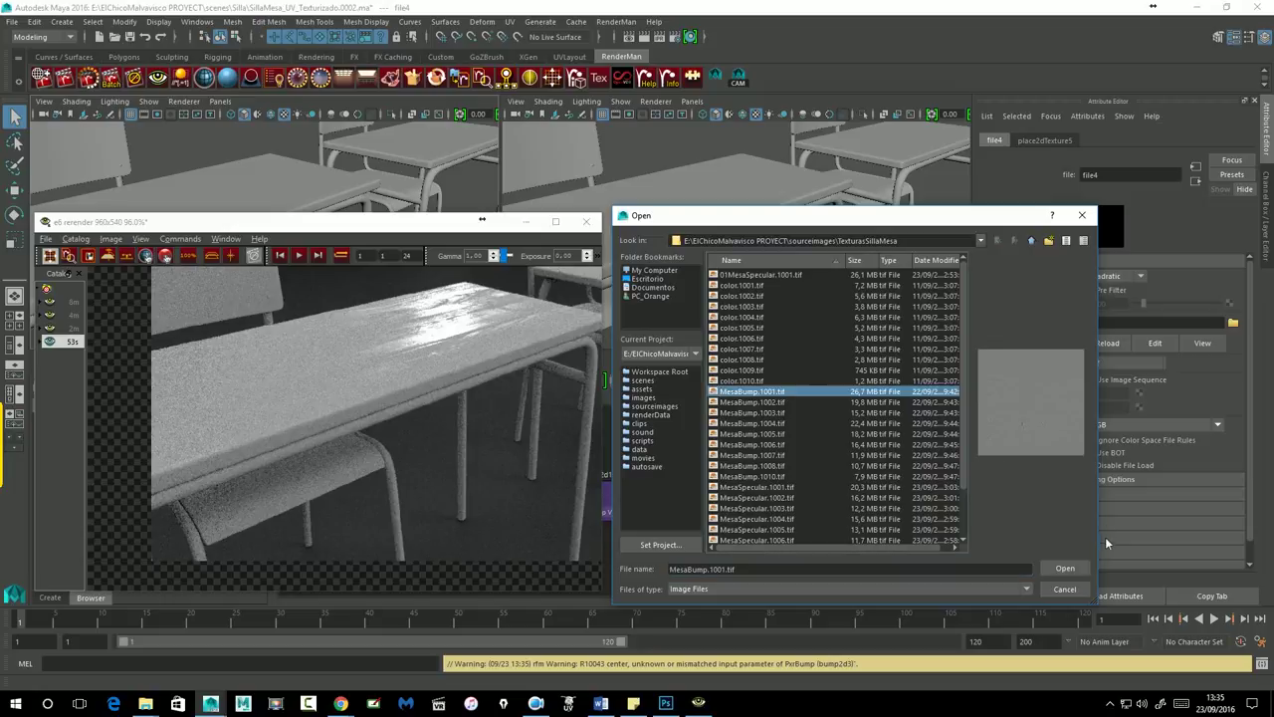
left_click(1065, 568)
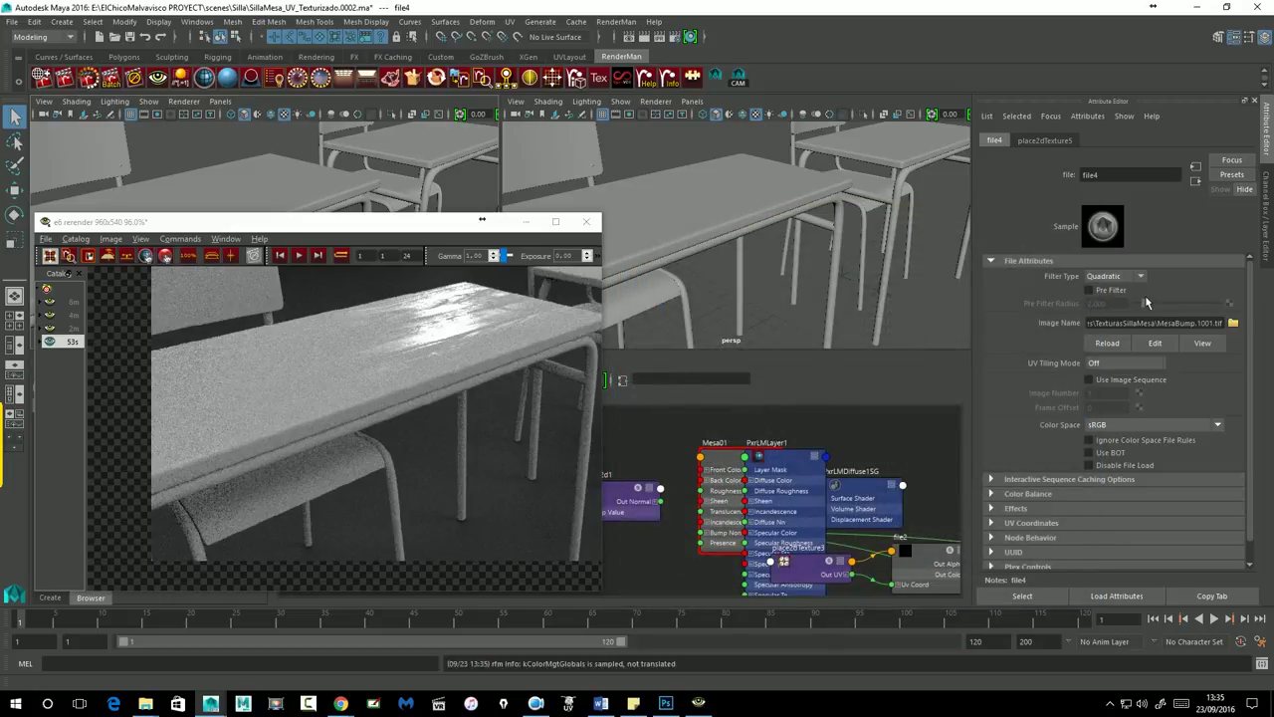
left_click(1195, 180)
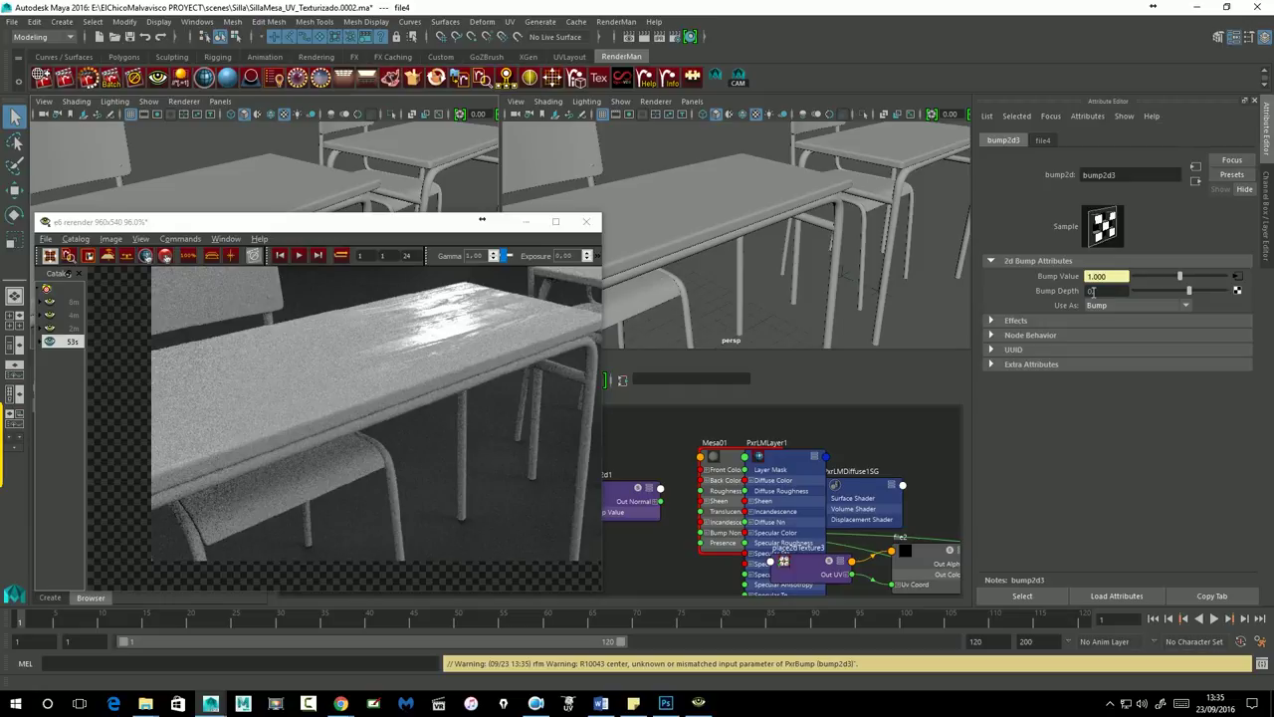
left_click_drag(429, 224, 435, 221)
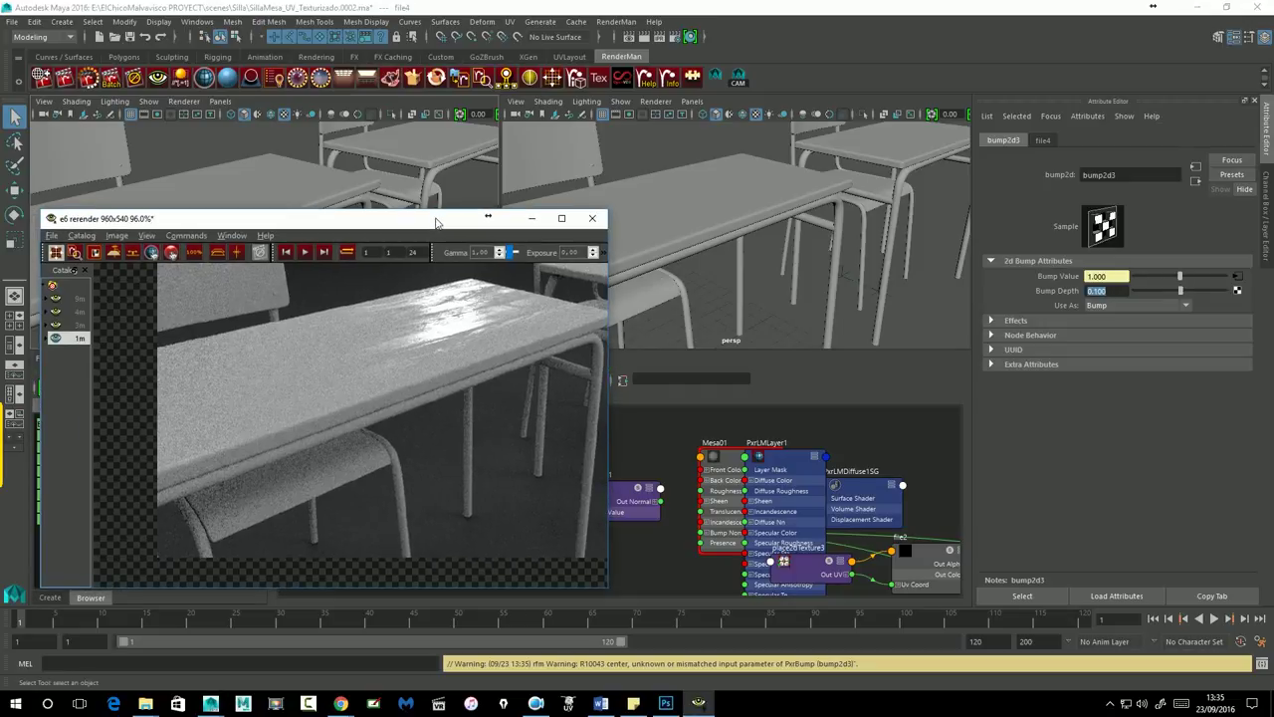
Restart the RenderMan IPR render and orbit to view the desk from new angles.
left_click(663, 52)
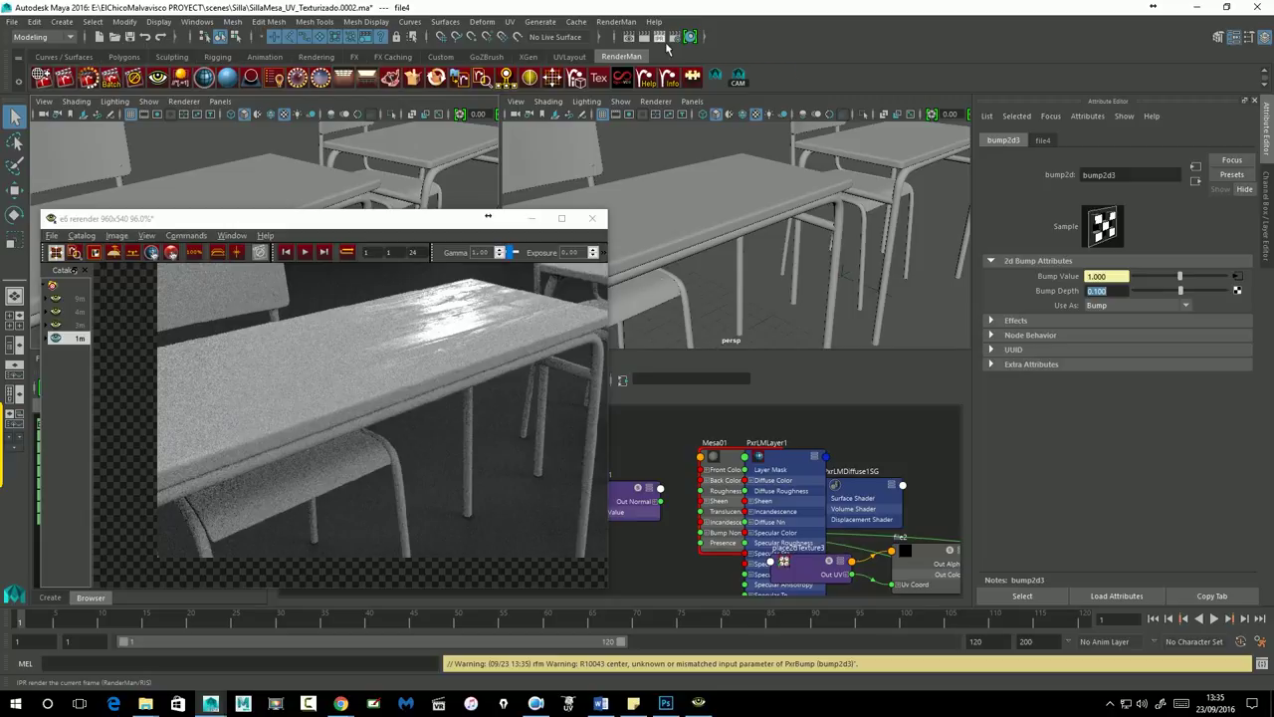
left_click(667, 45)
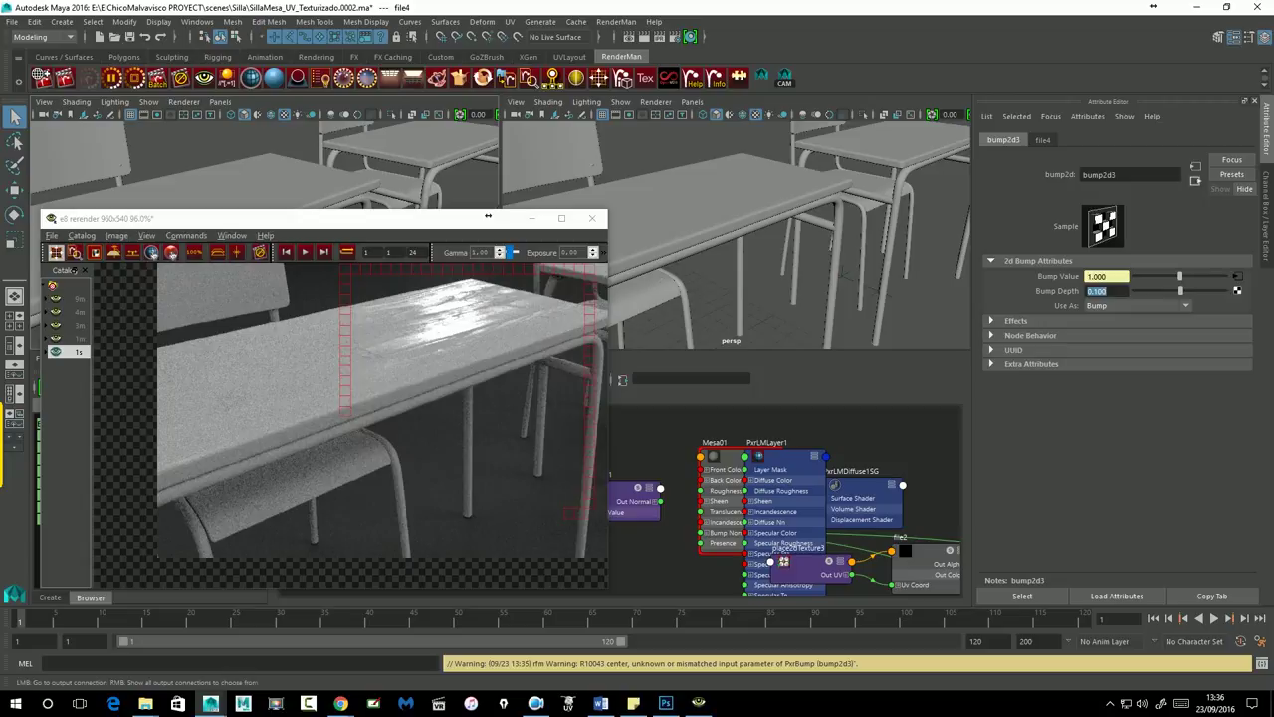
left_click(1198, 182)
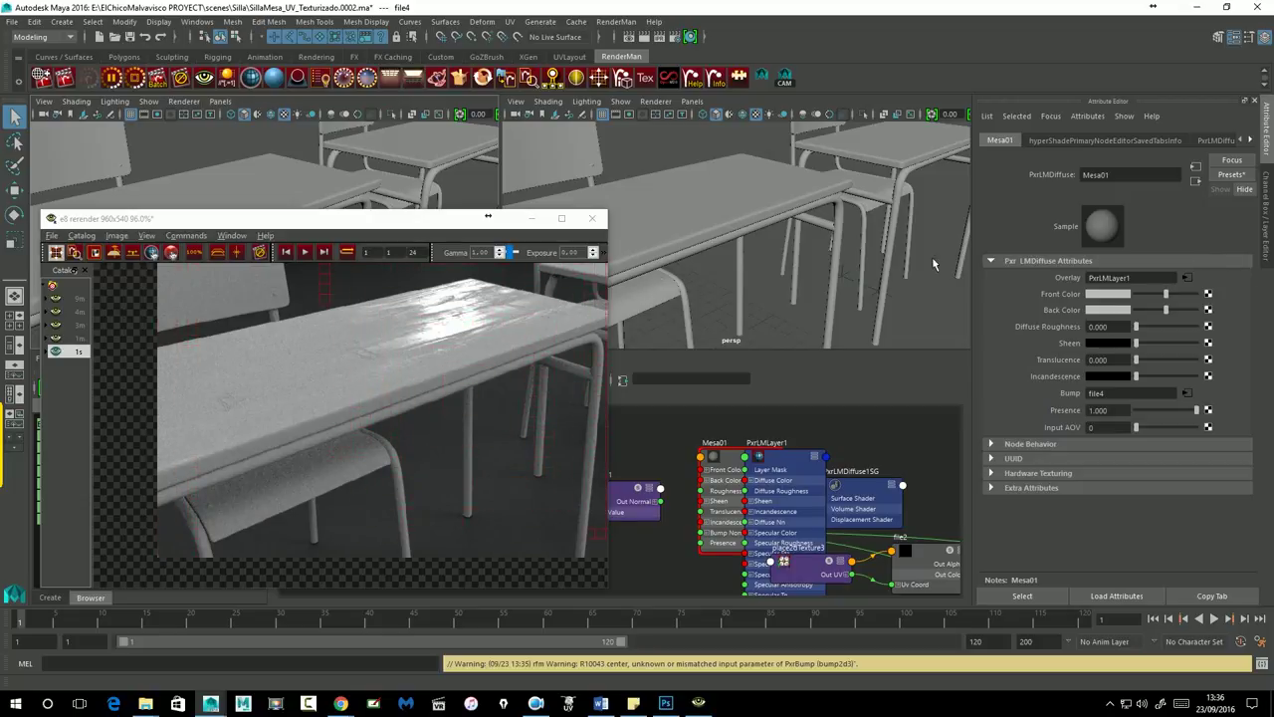
key("Return")
mouse_move(299, 199)
left_mouse_down("alt")
mouse_move(348, 193)
mouse_move(329, 207)
mouse_move(316, 198)
left_mouse_up("alt")
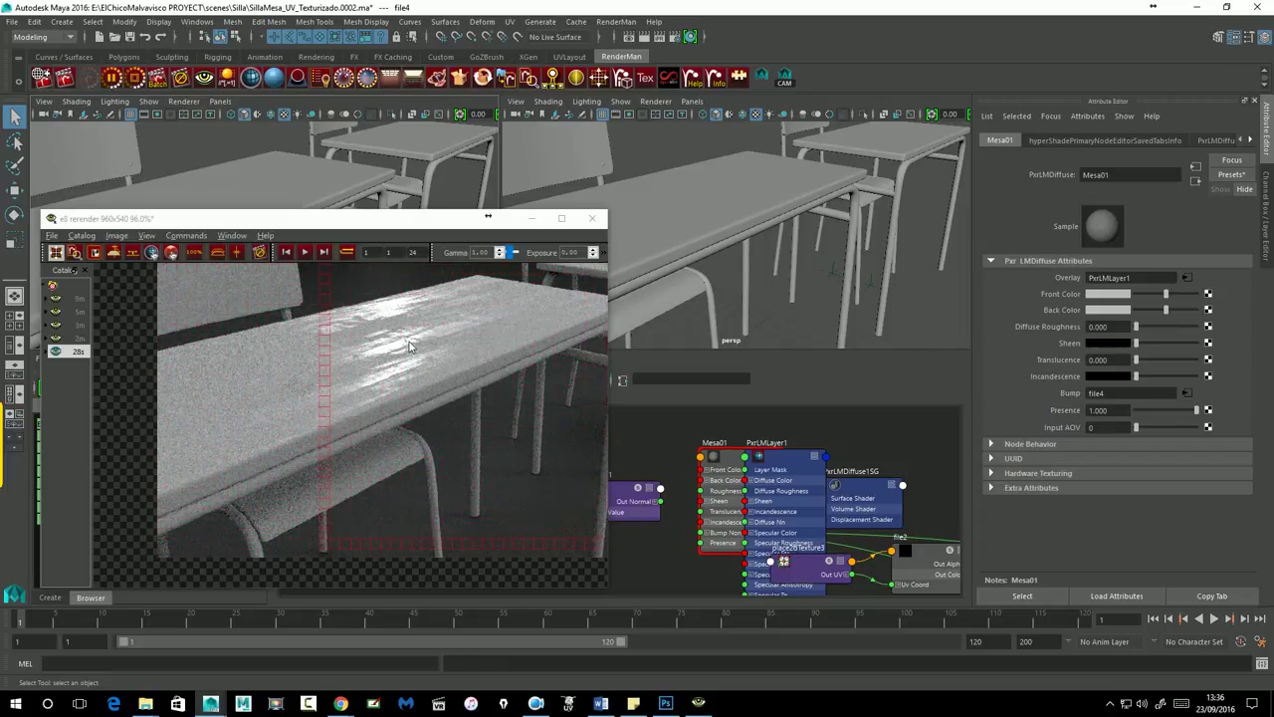
left_click_drag(328, 189, 368, 206, "alt")
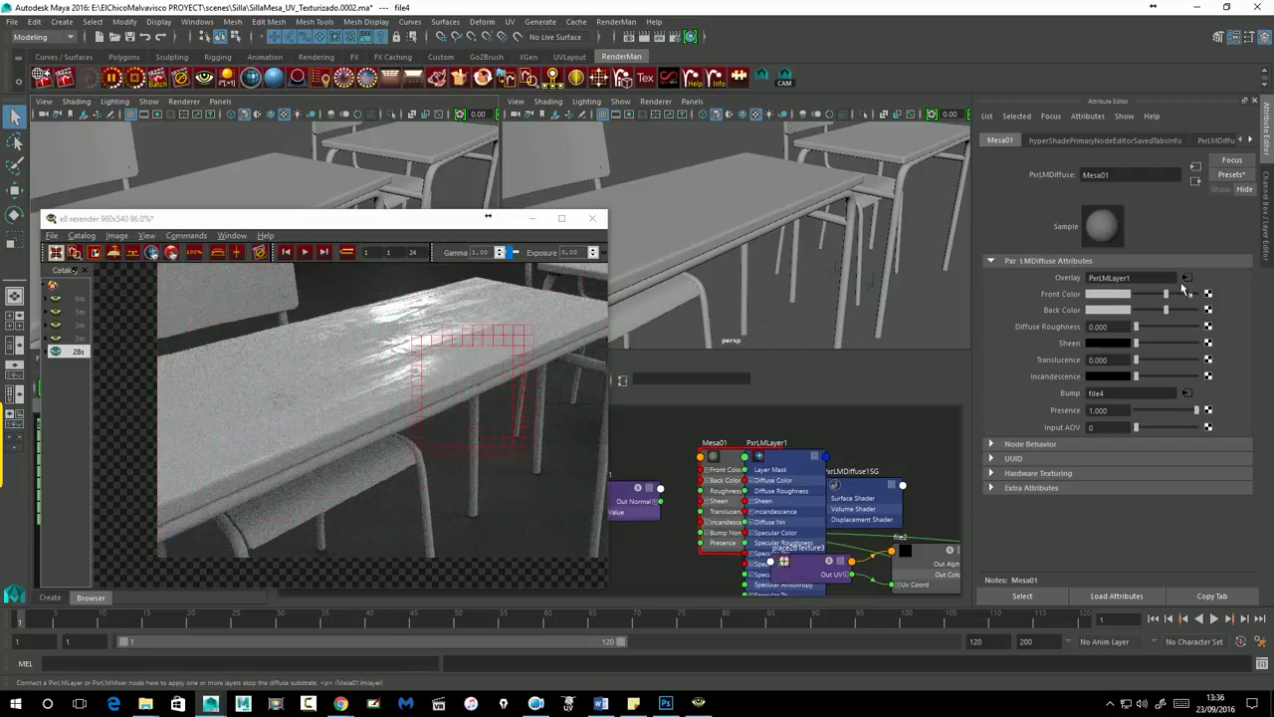
left_click(1187, 279)
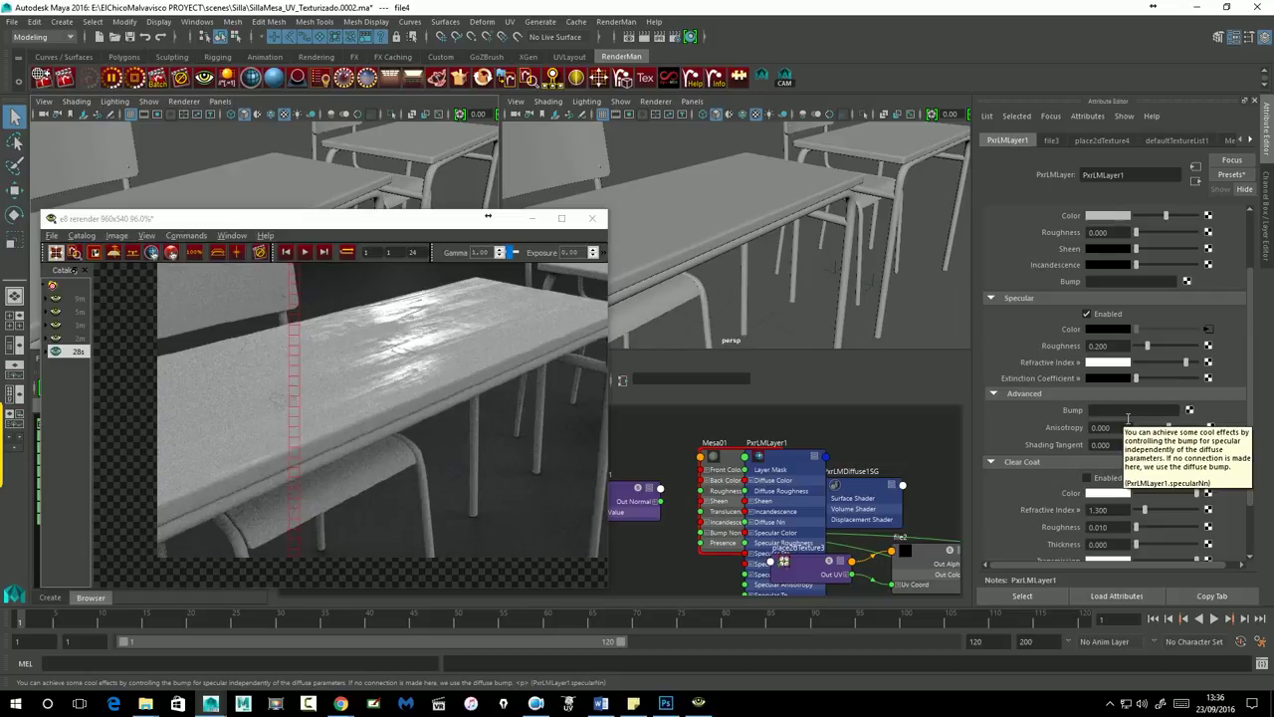
Load MesaBump.1001.tif into PxrLMLayer1's specular bump via file5, setting bump2d4 depth to 0.1.
left_click(1189, 409)
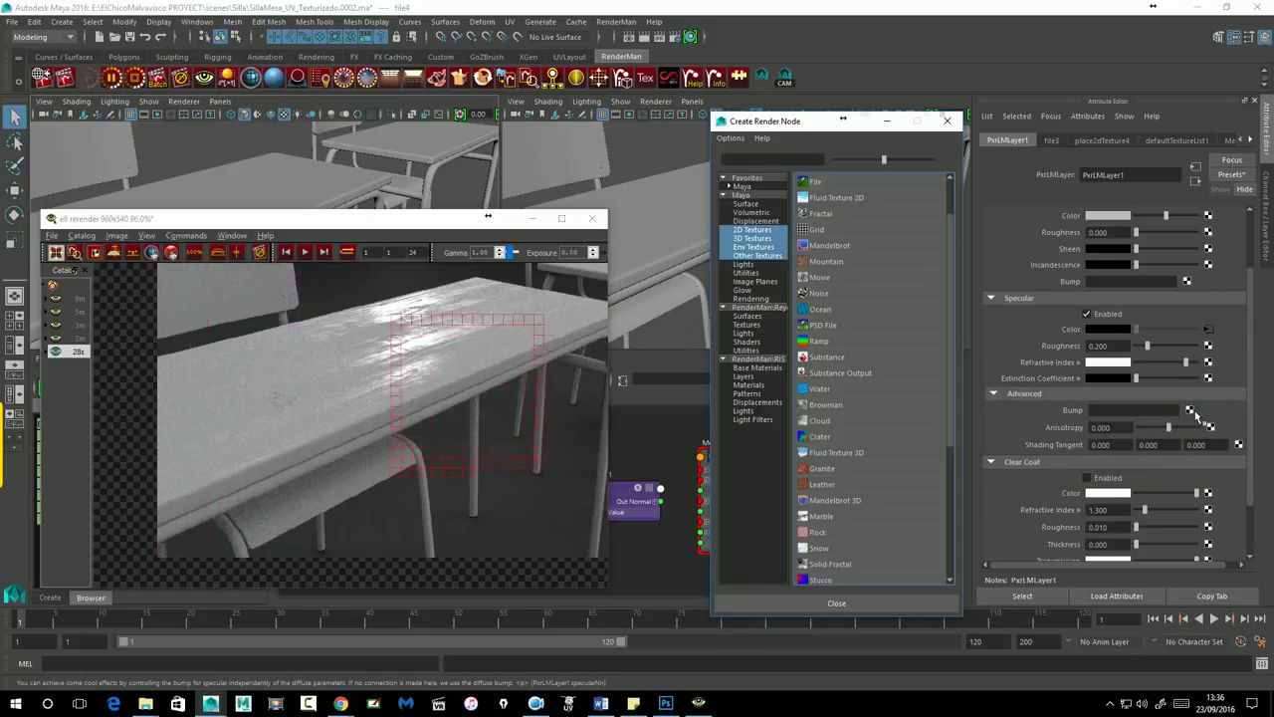
left_click(825, 185)
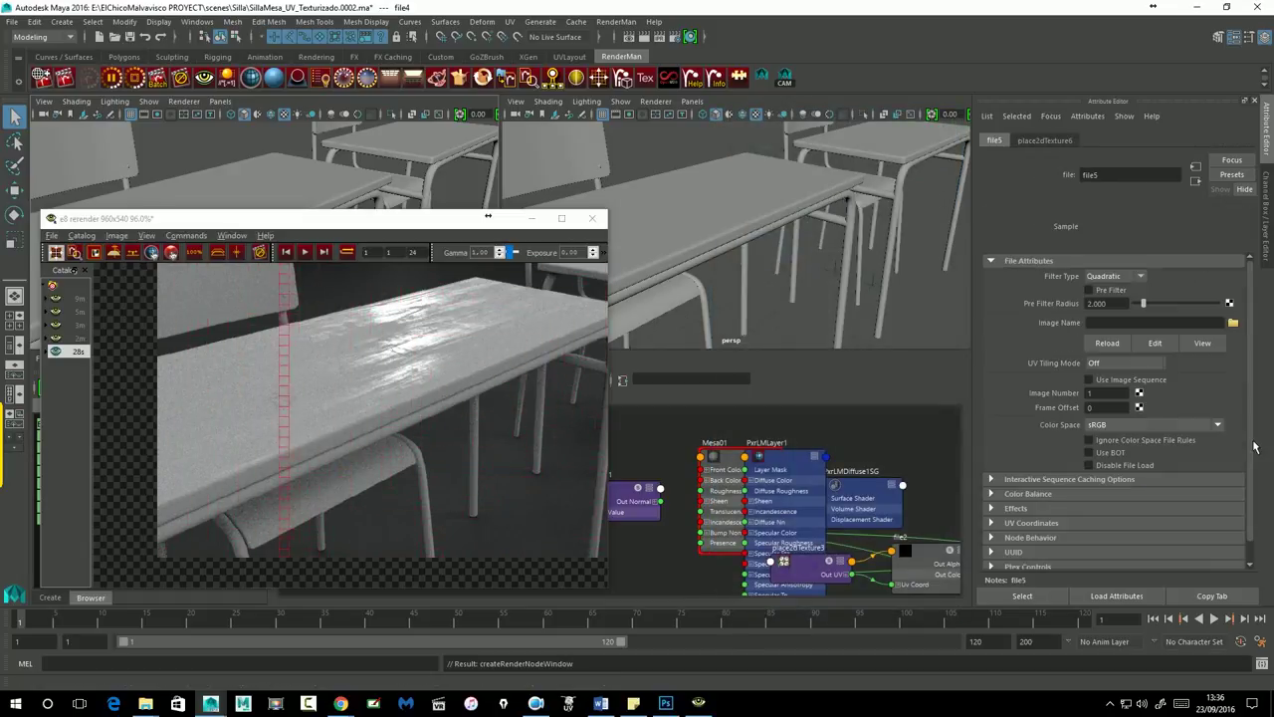
left_click(1232, 322)
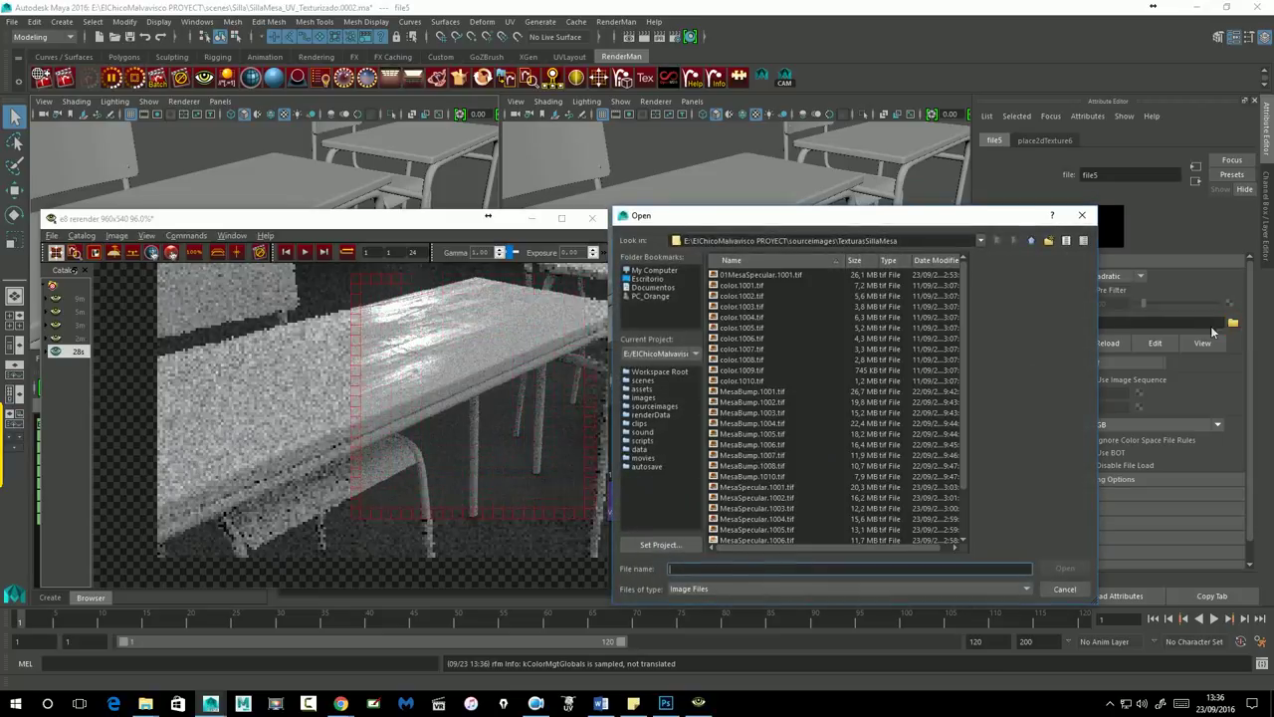
left_click(751, 391)
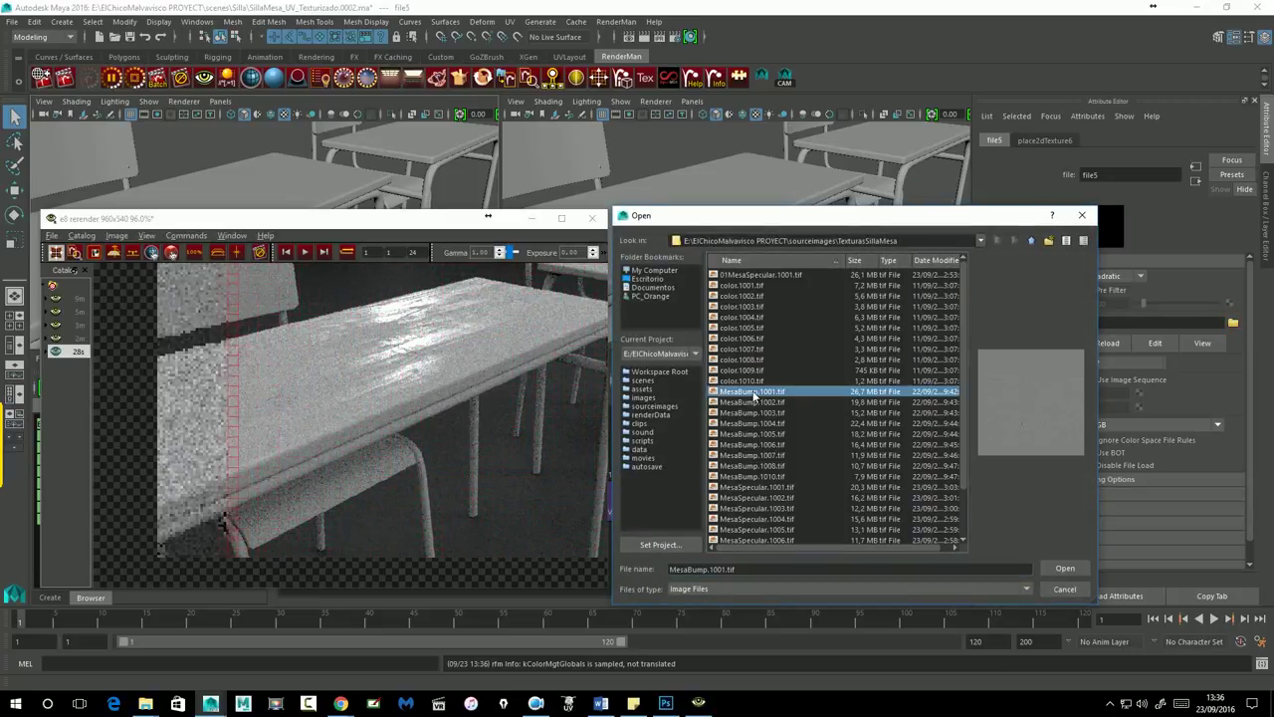
left_click(1065, 567)
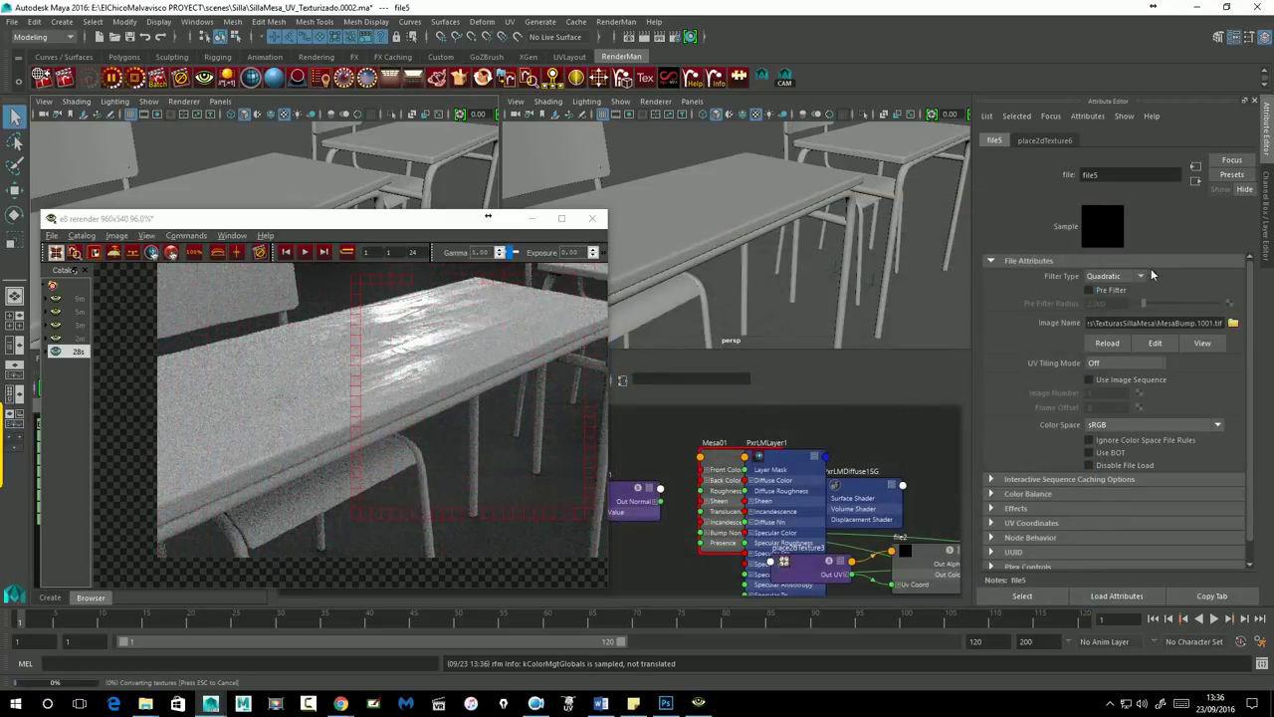
left_click(1198, 181)
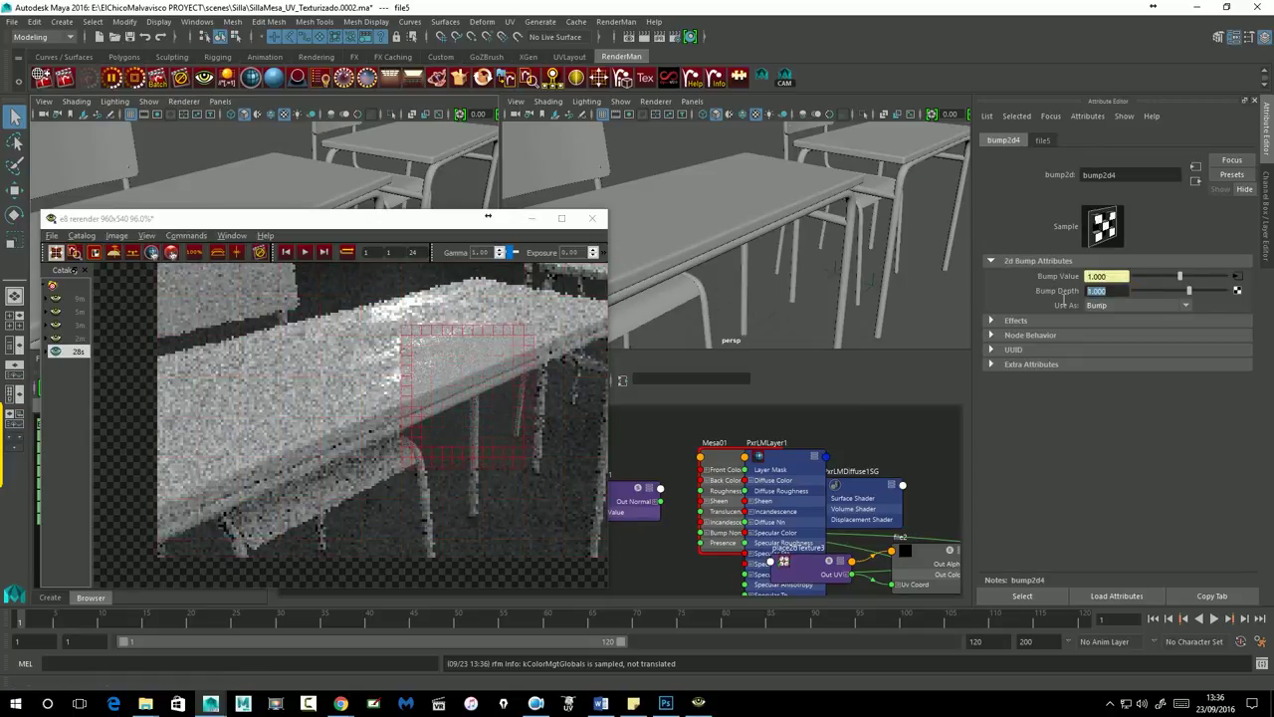
left_click(1107, 291)
type("0.1")
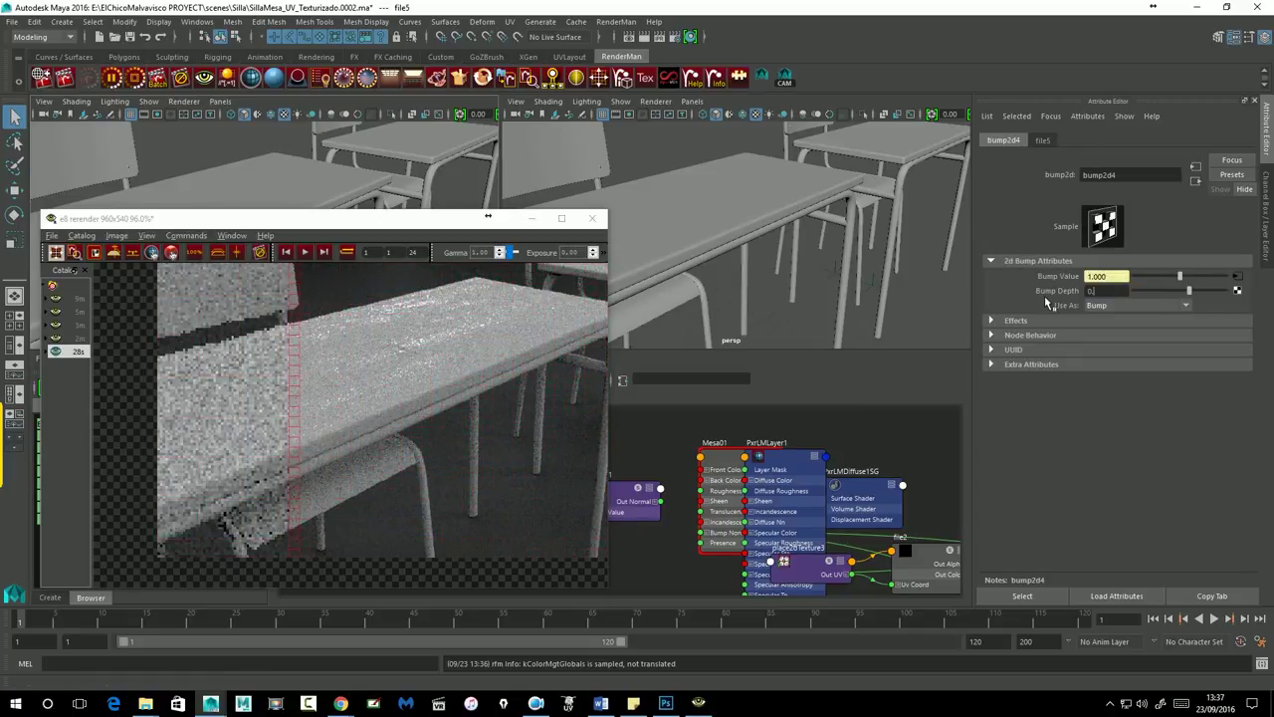
key("Return")
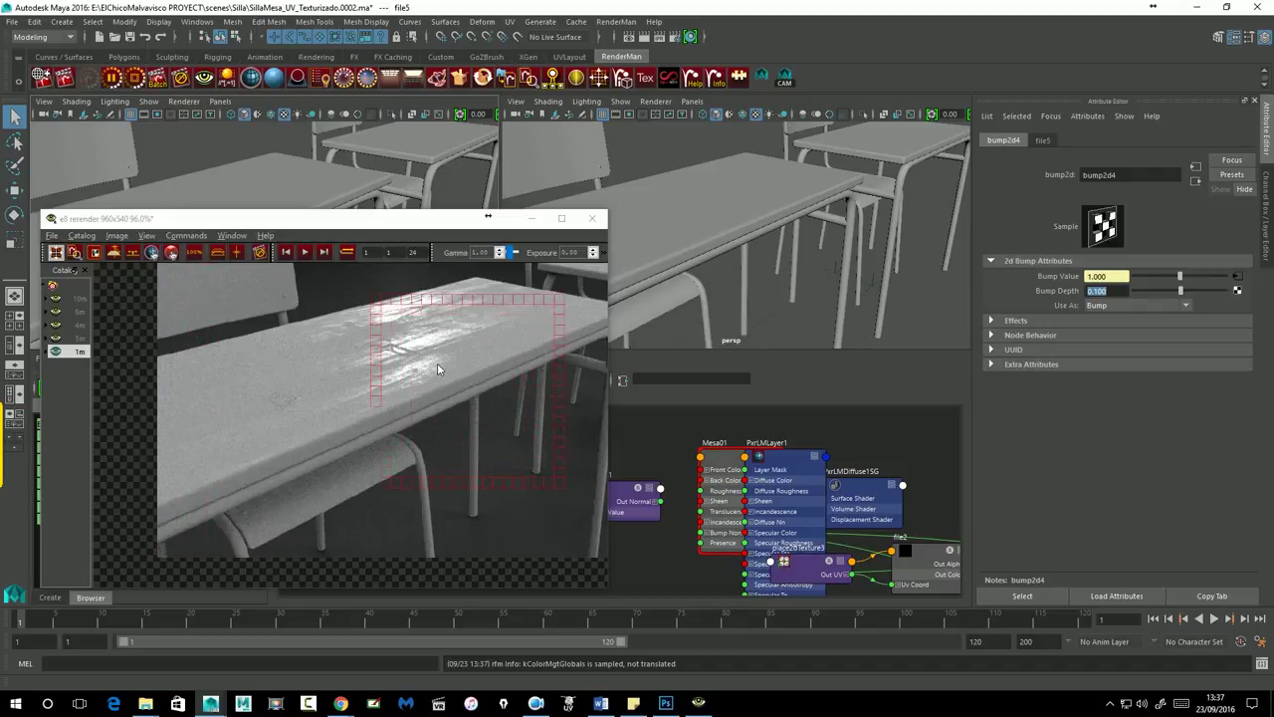
Turn off the PxrLMLayer1 layer's diffuse contribution.
left_click(1196, 181)
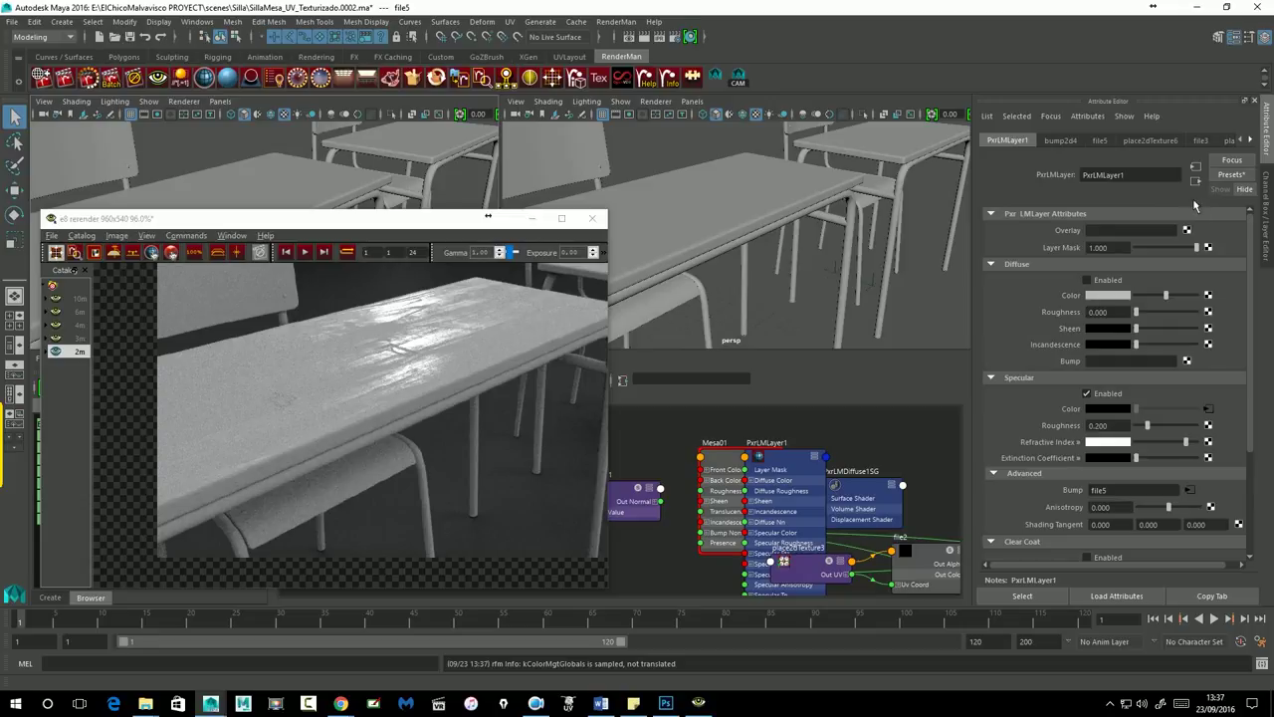
left_click(1196, 181)
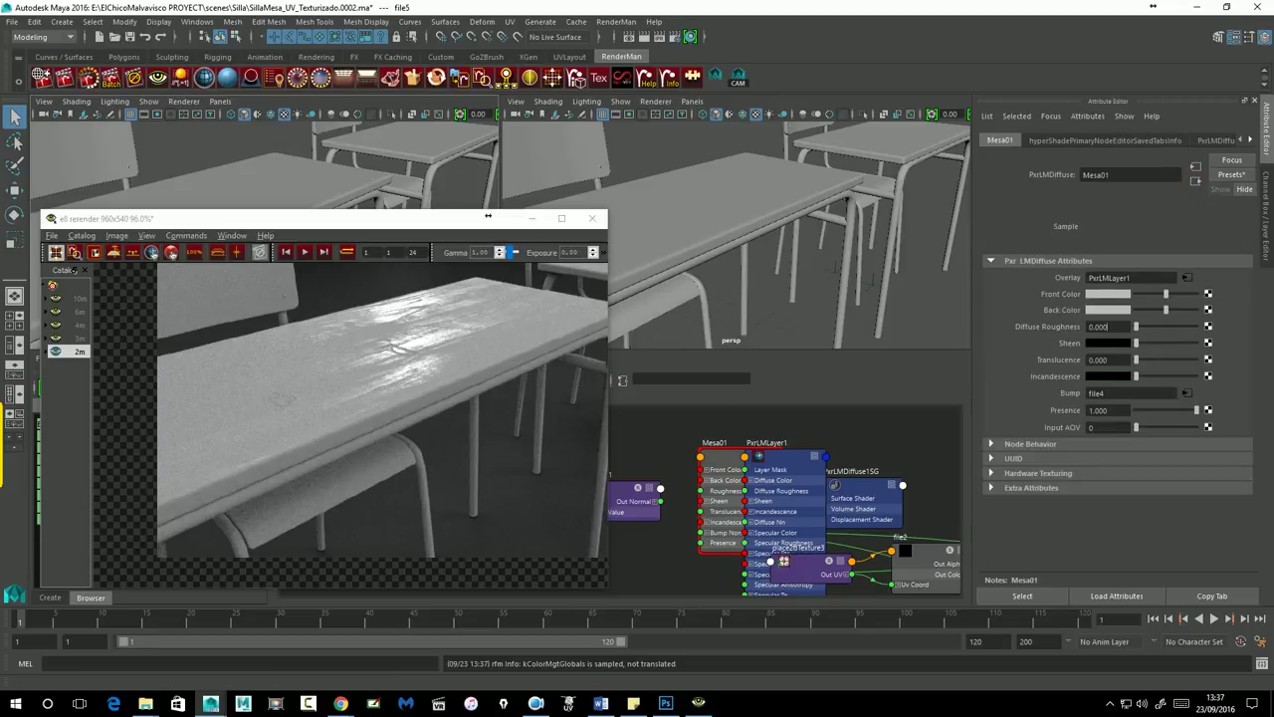
left_click(1185, 278)
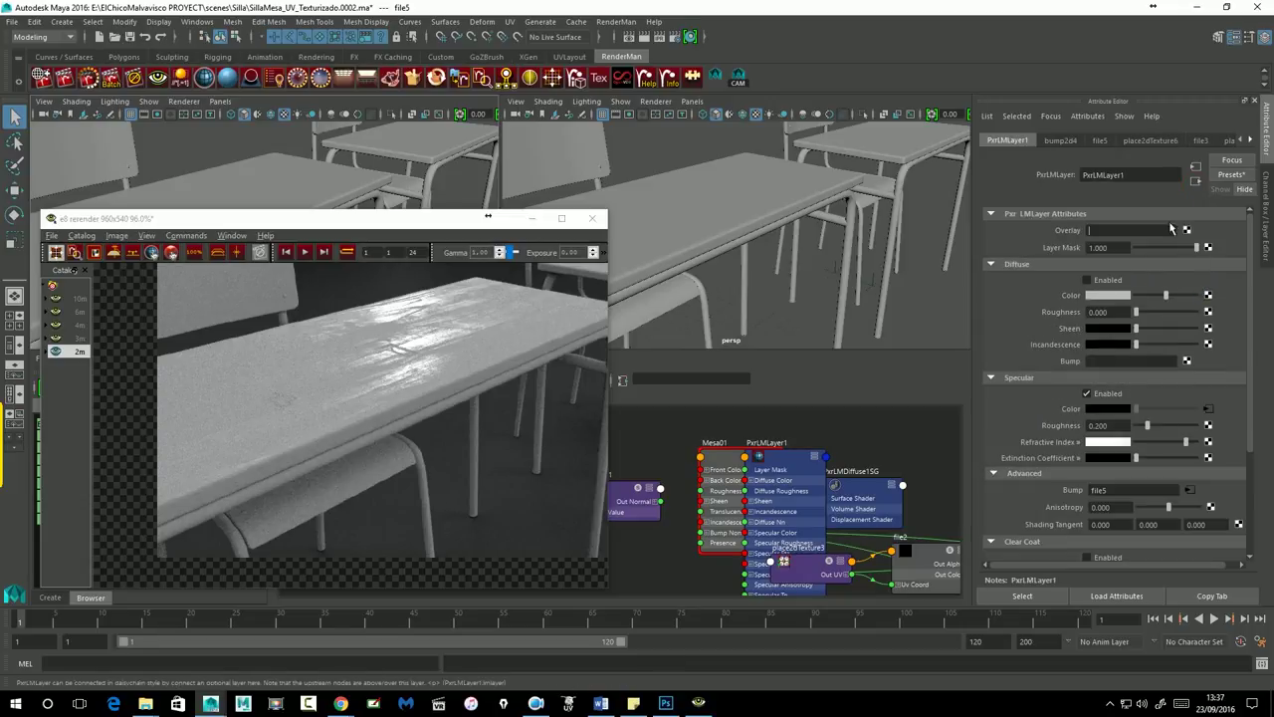
left_click(1086, 280)
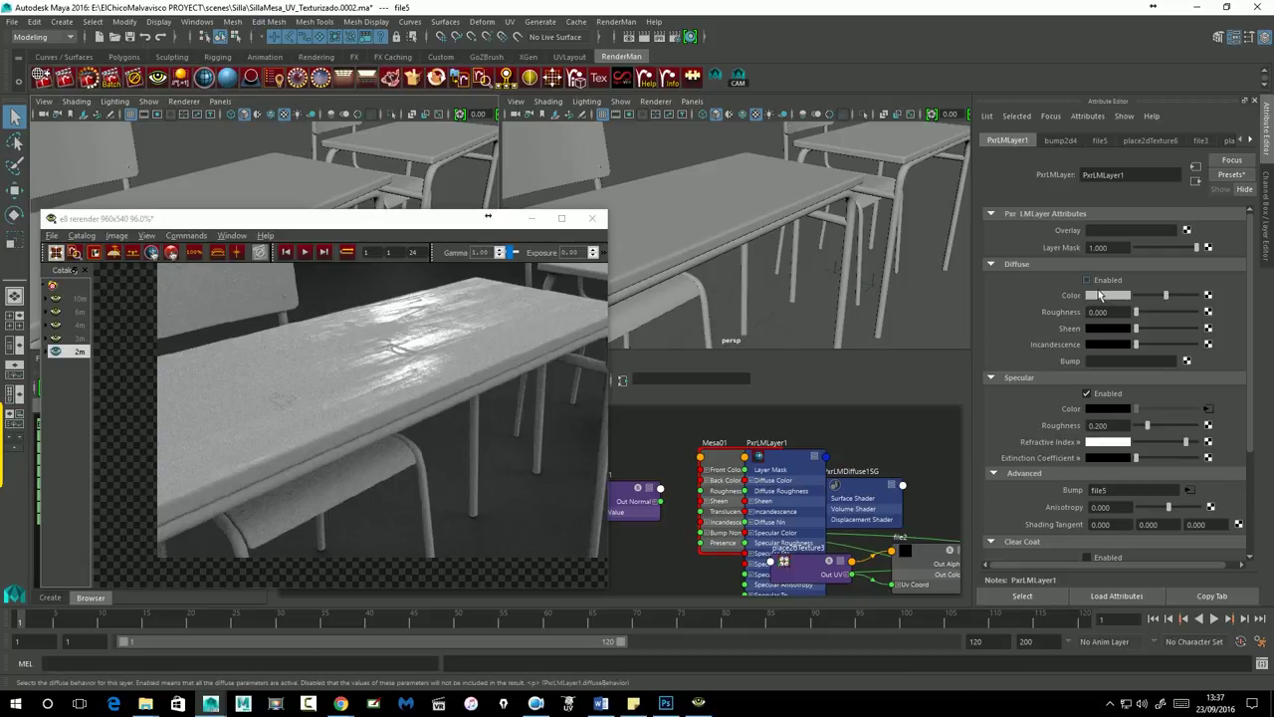
key("Return")
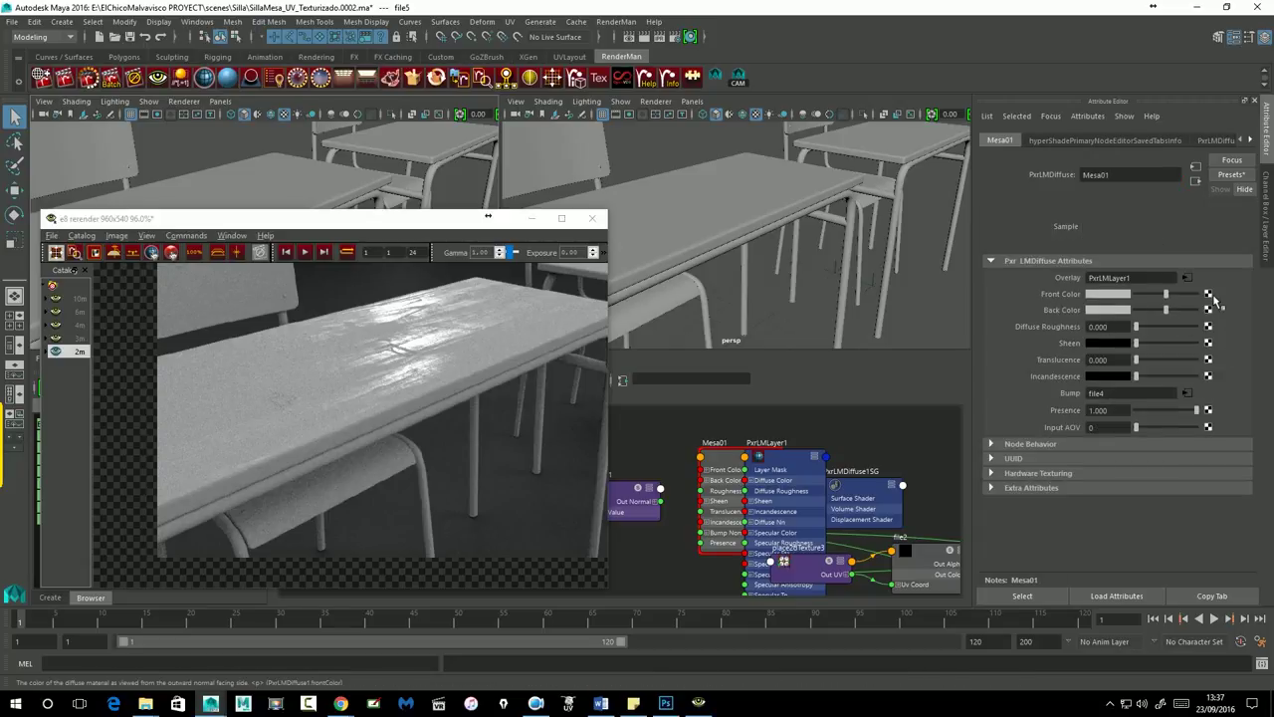
Map the color.1001.tif wood texture to Mesa01's front colour through a new file6 node.
left_click(1209, 295)
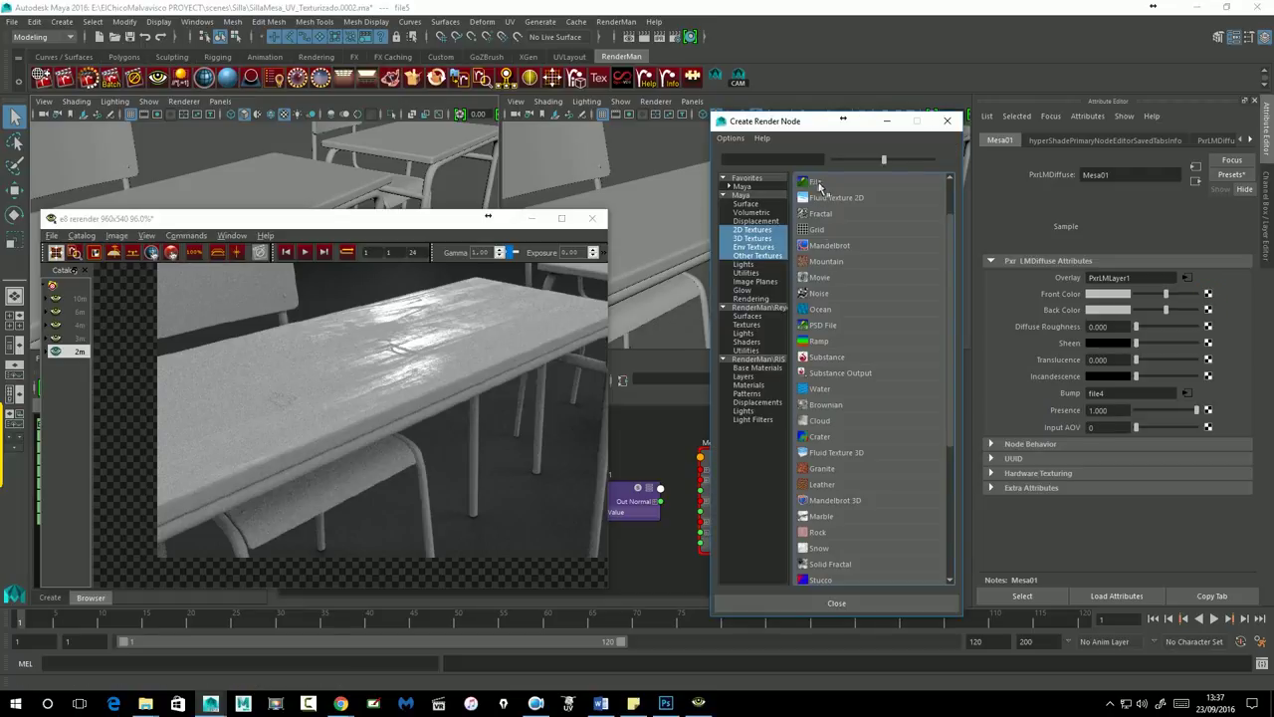
left_click(818, 183)
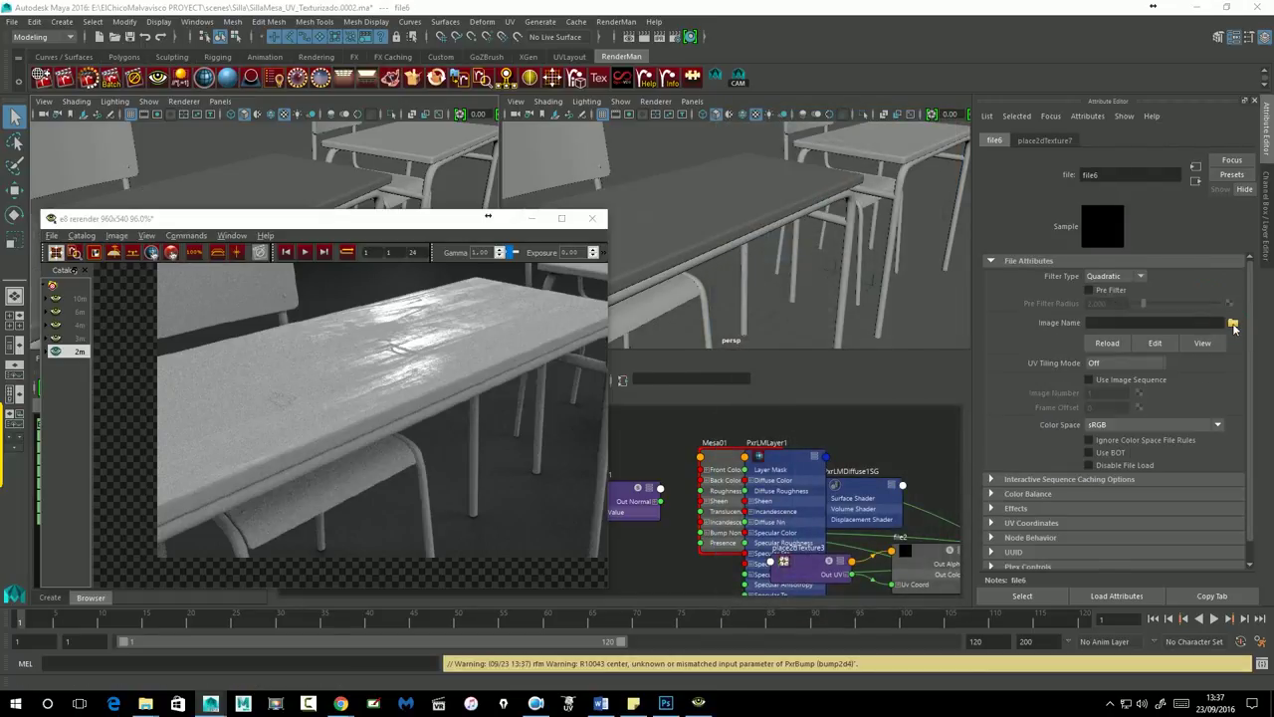
left_click(1232, 323)
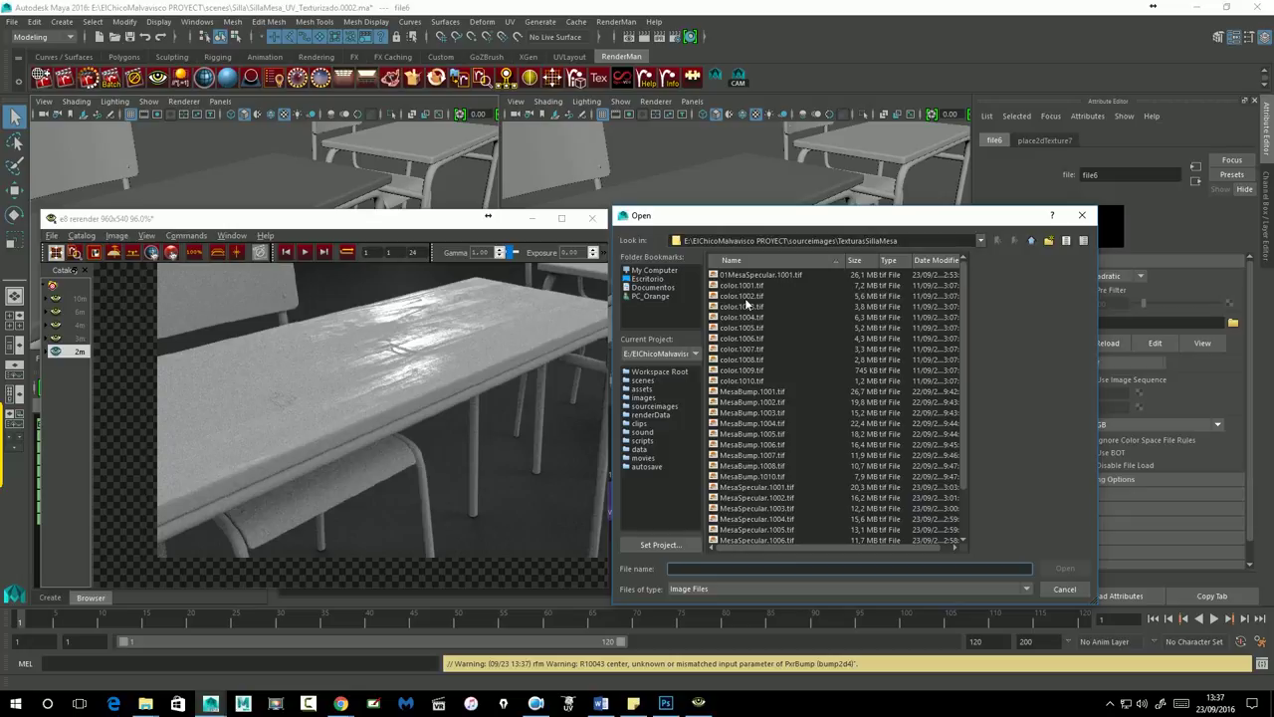
left_click(744, 287)
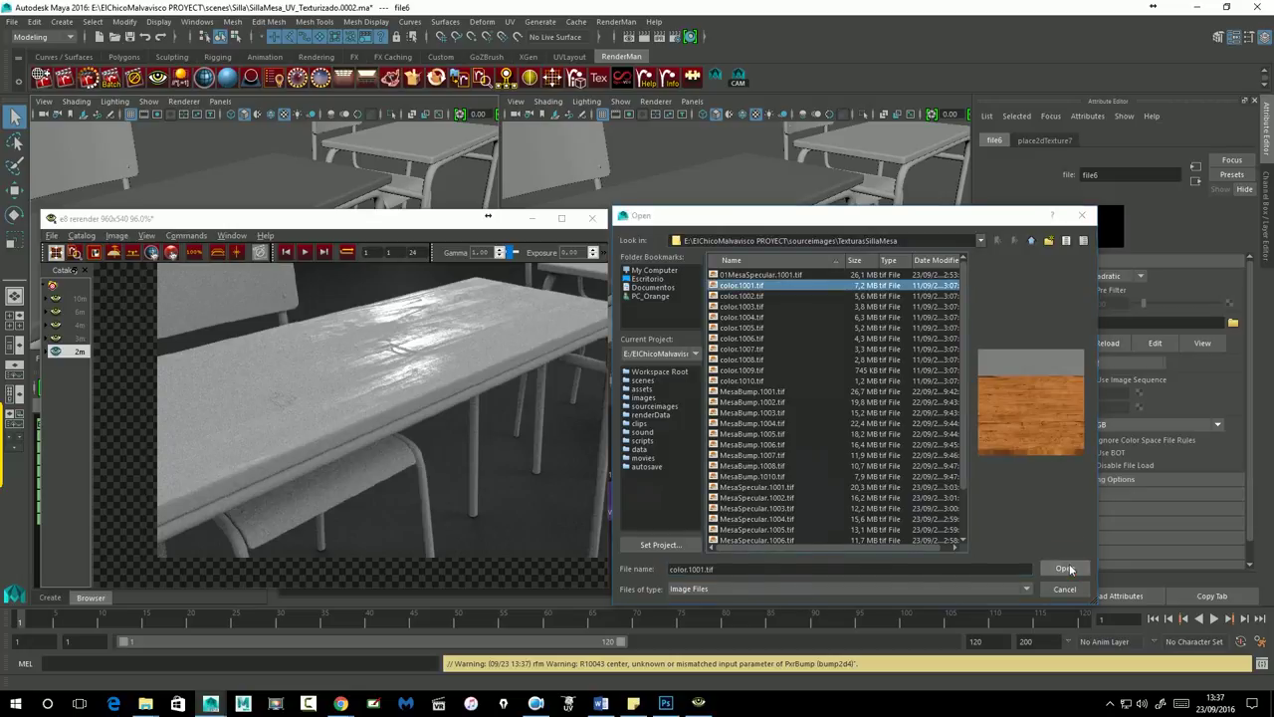
left_click(1065, 565)
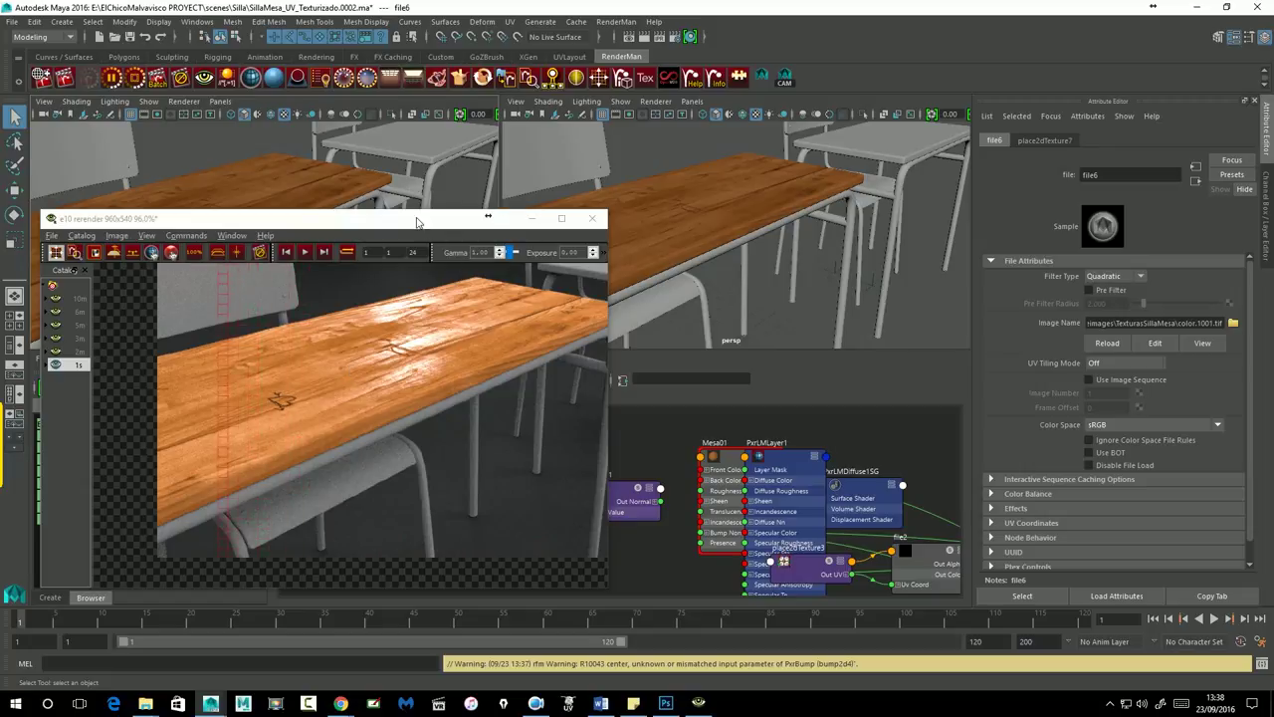
Select desk top Mesa01 and expand Color Balance on its file3 specular colour texture.
left_click_drag(417, 221, 406, 207)
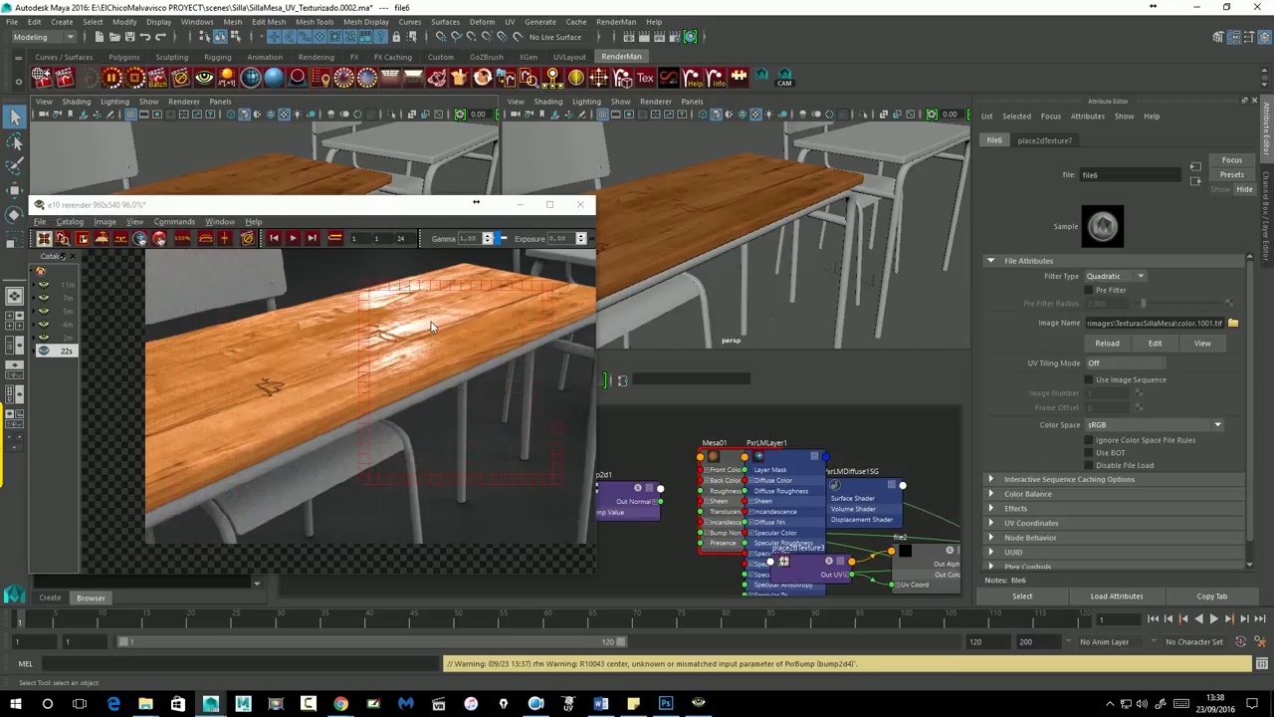
left_click(388, 365)
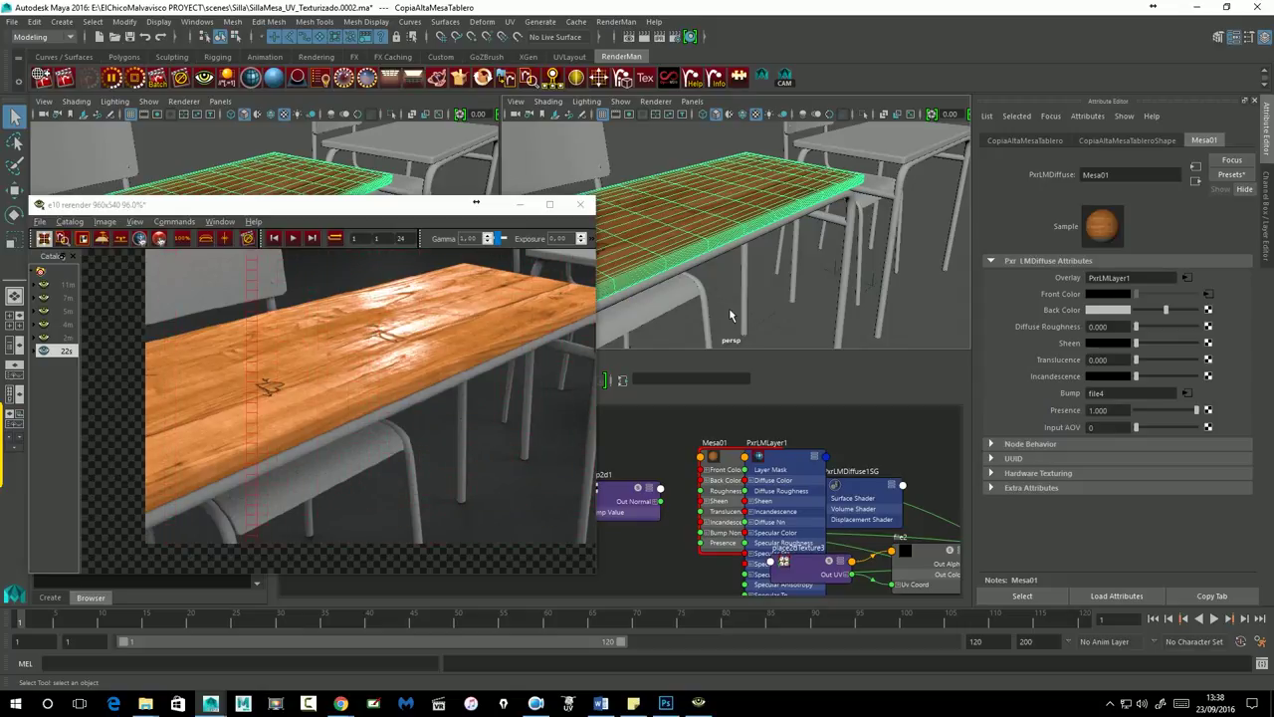
left_click(1185, 277)
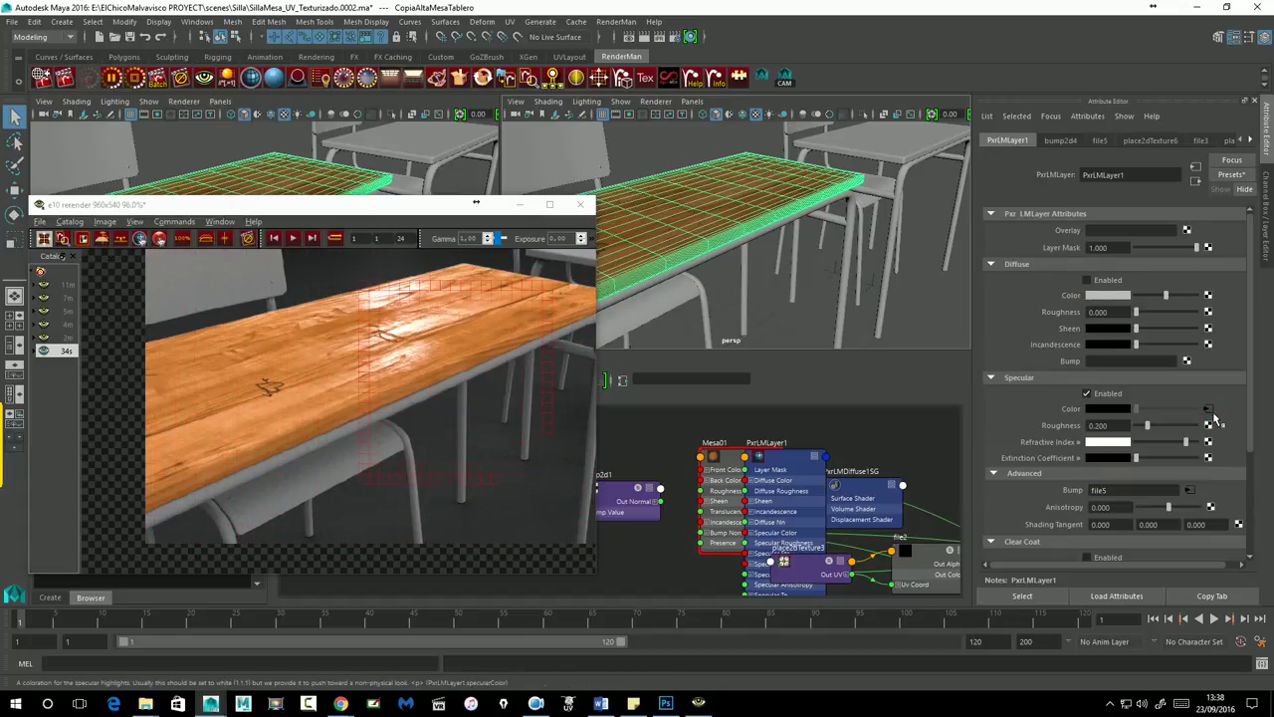
left_click(1209, 408)
scroll(1116, 377, "down", 1)
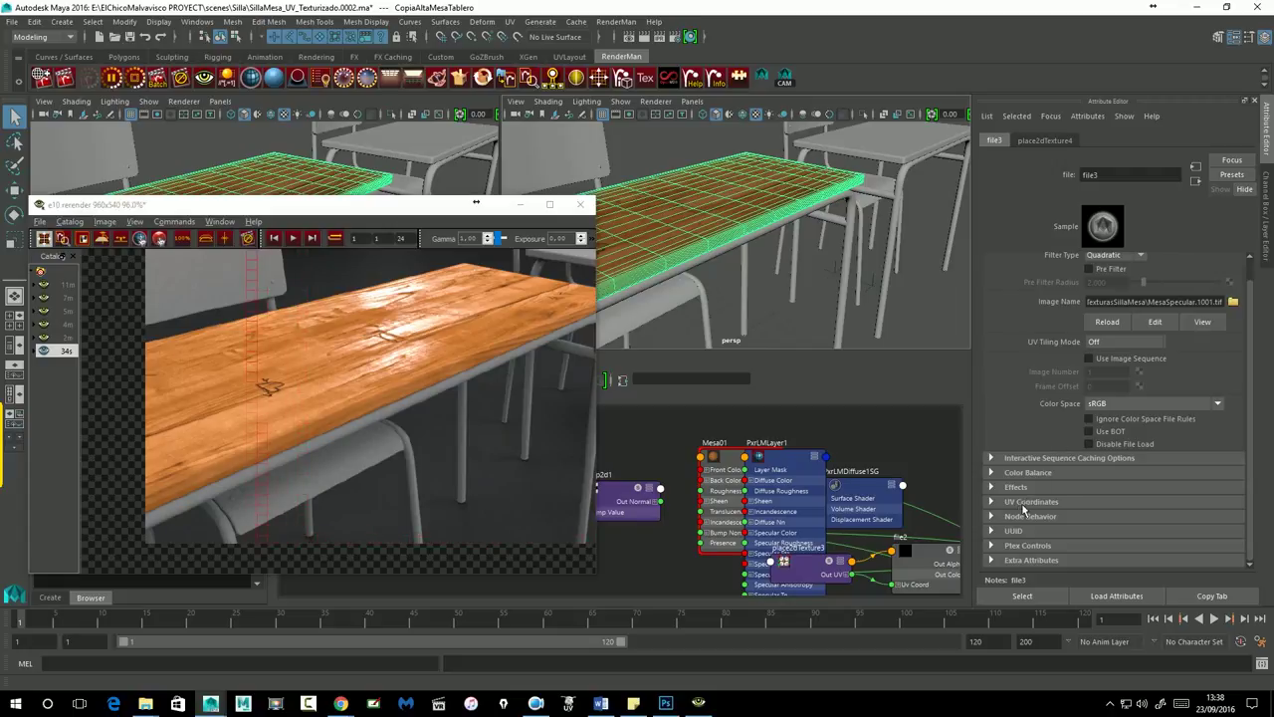
left_click(1000, 473)
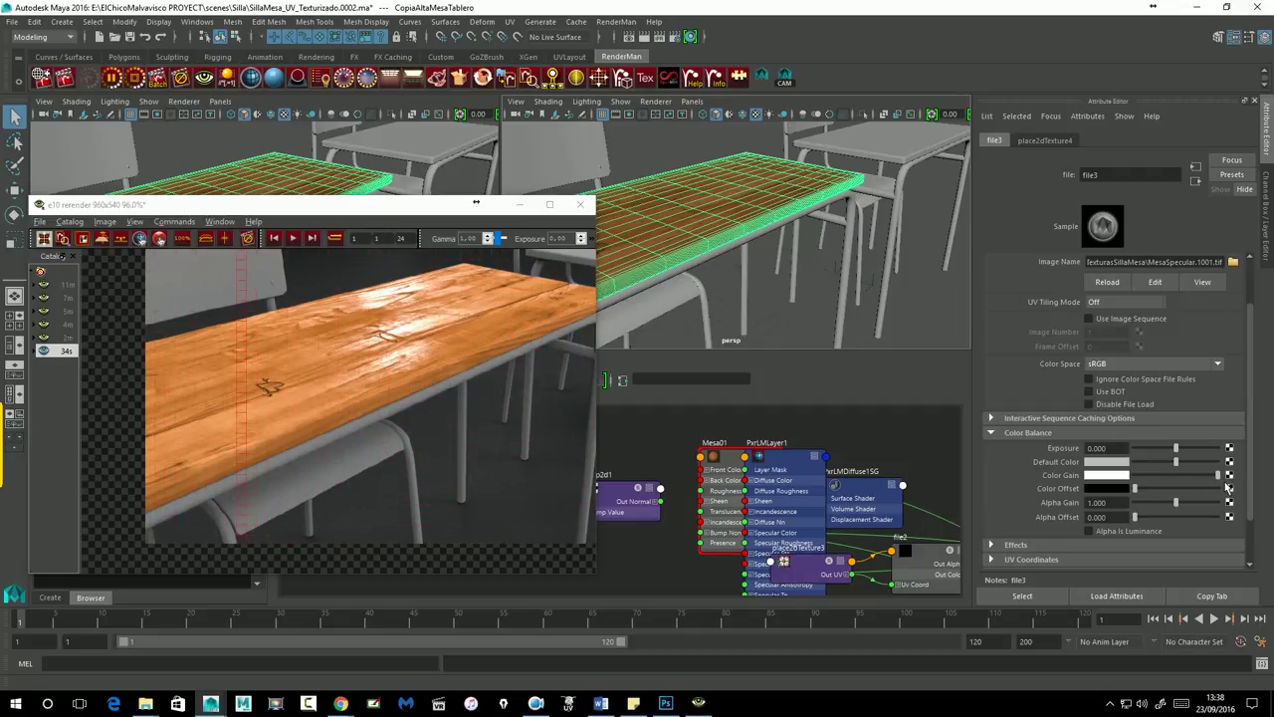
Darken file3's specular Color Gain to grey and restart the IPR render.
left_click(360, 418)
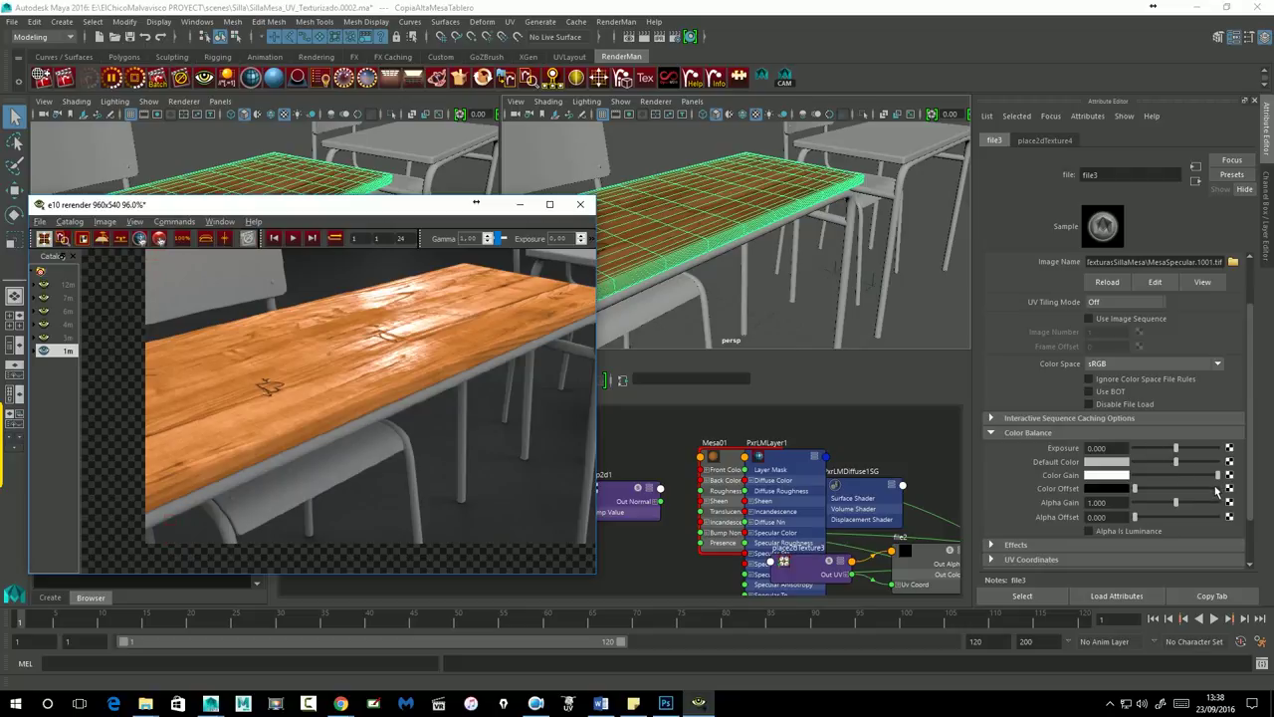
left_click_drag(1216, 474, 1191, 477)
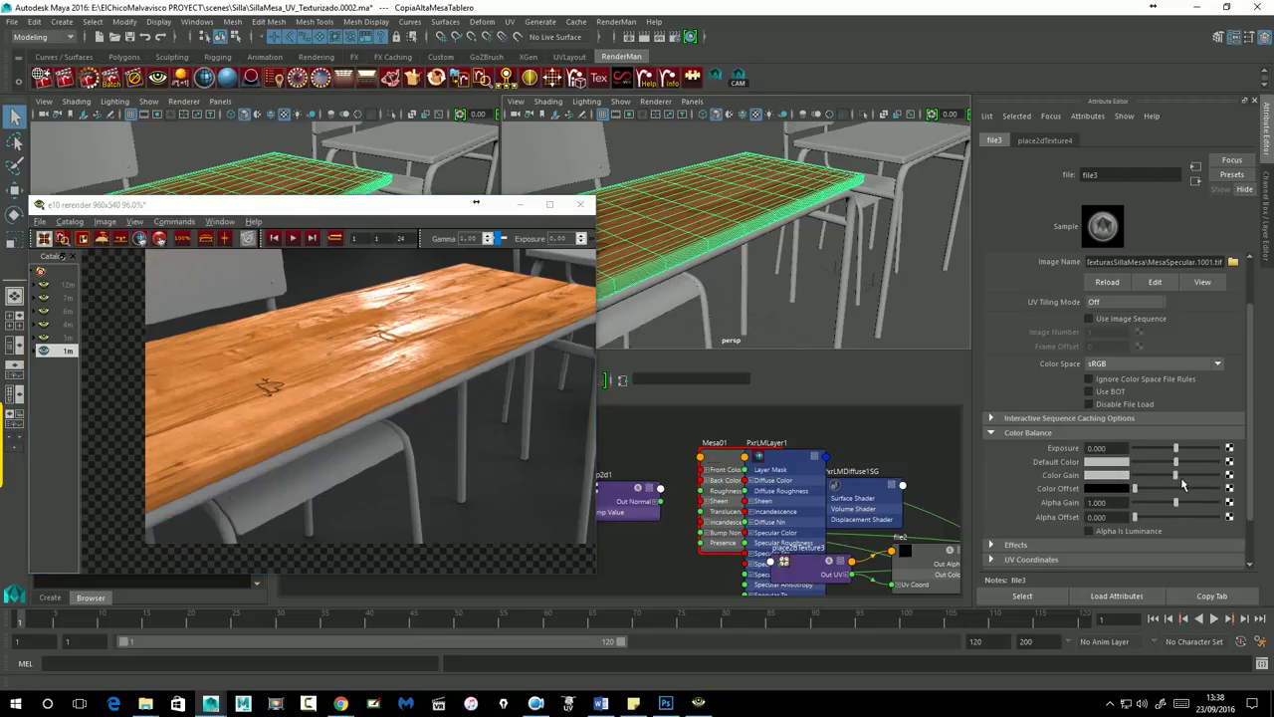
left_click_drag(1181, 477, 1166, 488)
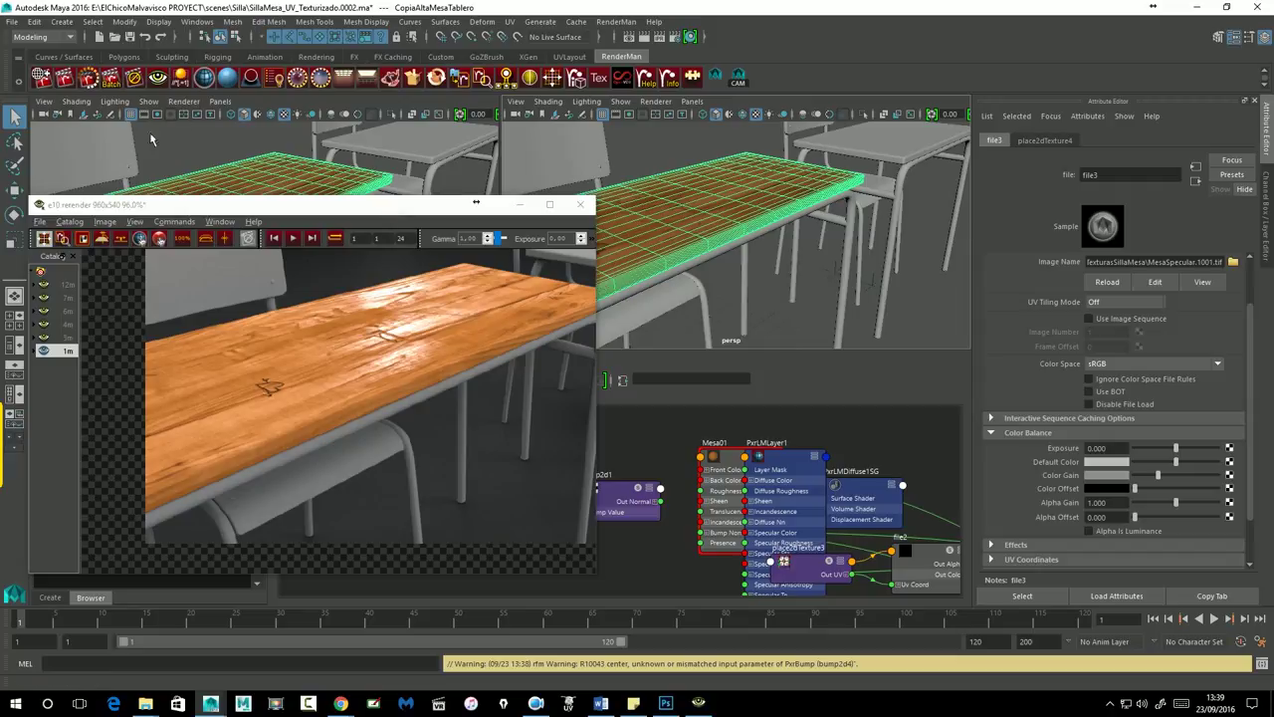
left_click(105, 89)
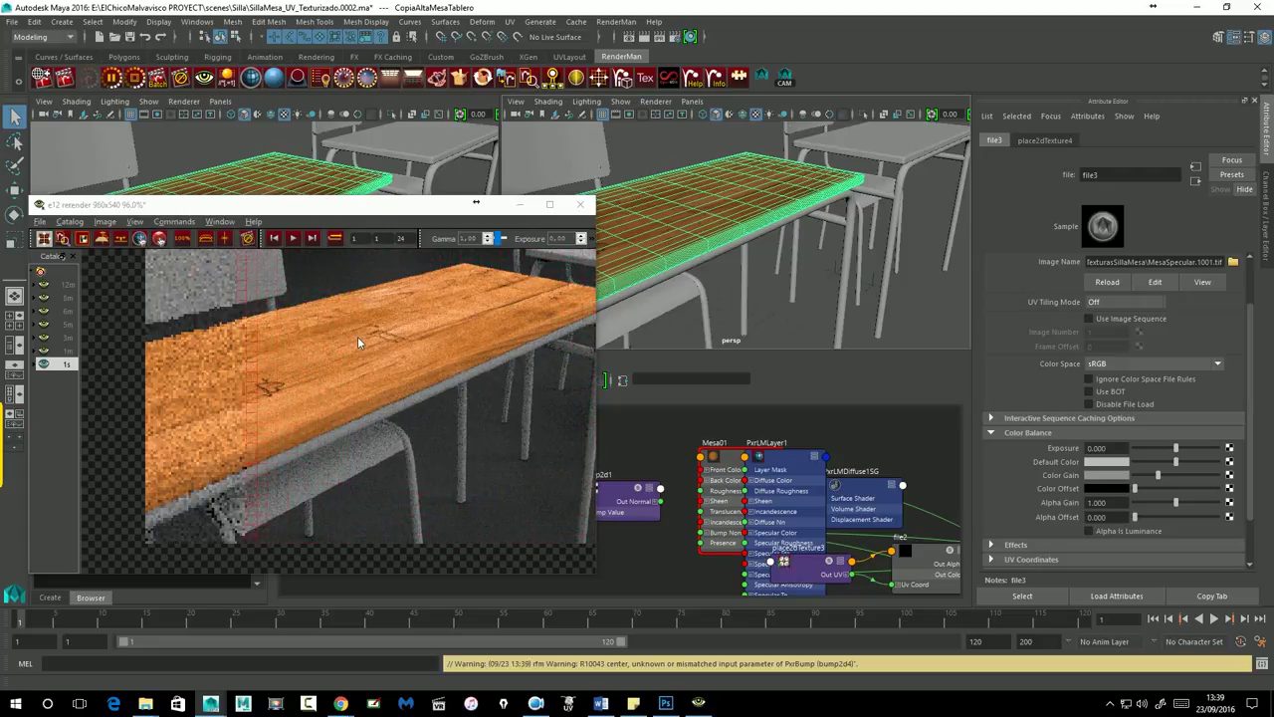
Raise file3's Color Gain back up to full white.
left_click(1163, 476)
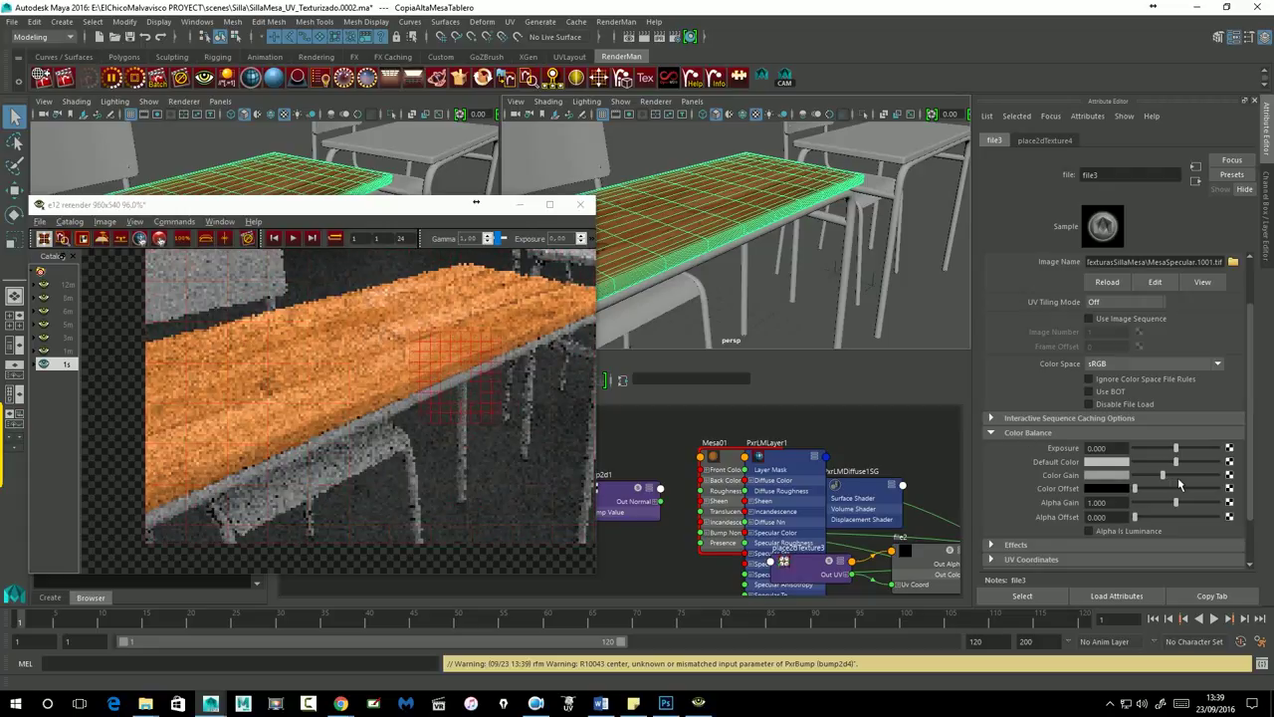
left_click(1178, 477)
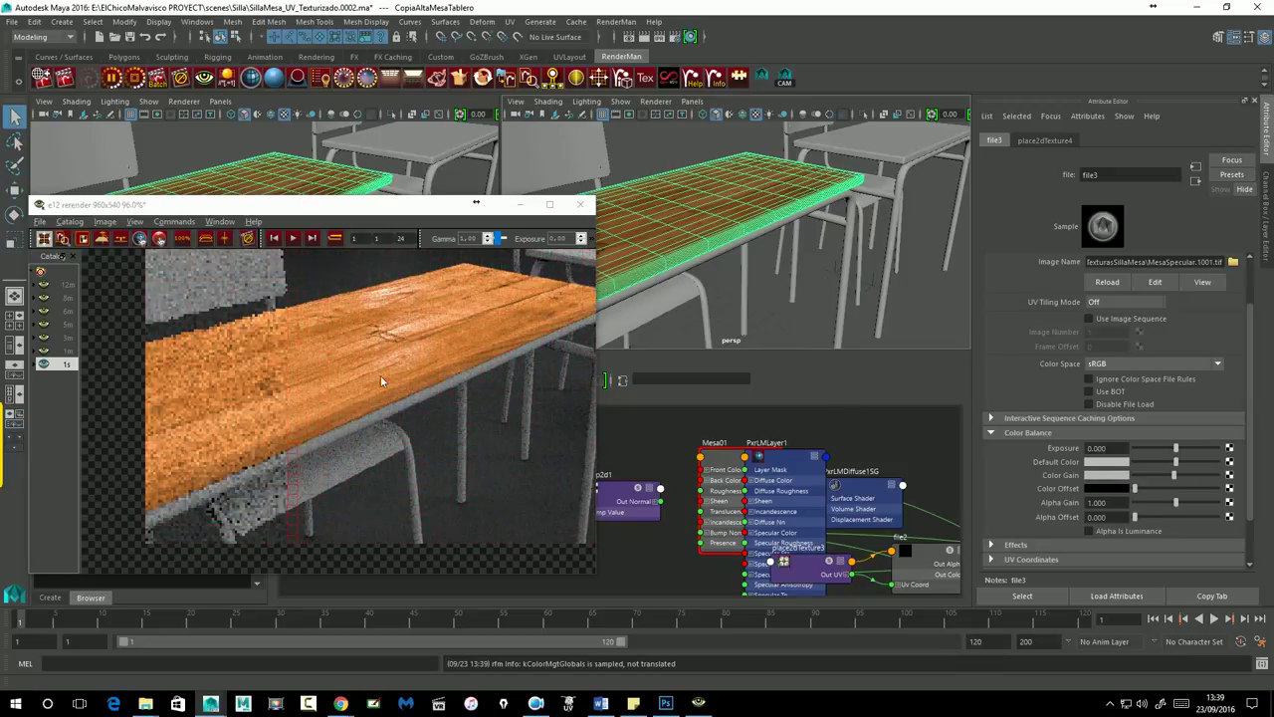
left_click(1200, 476)
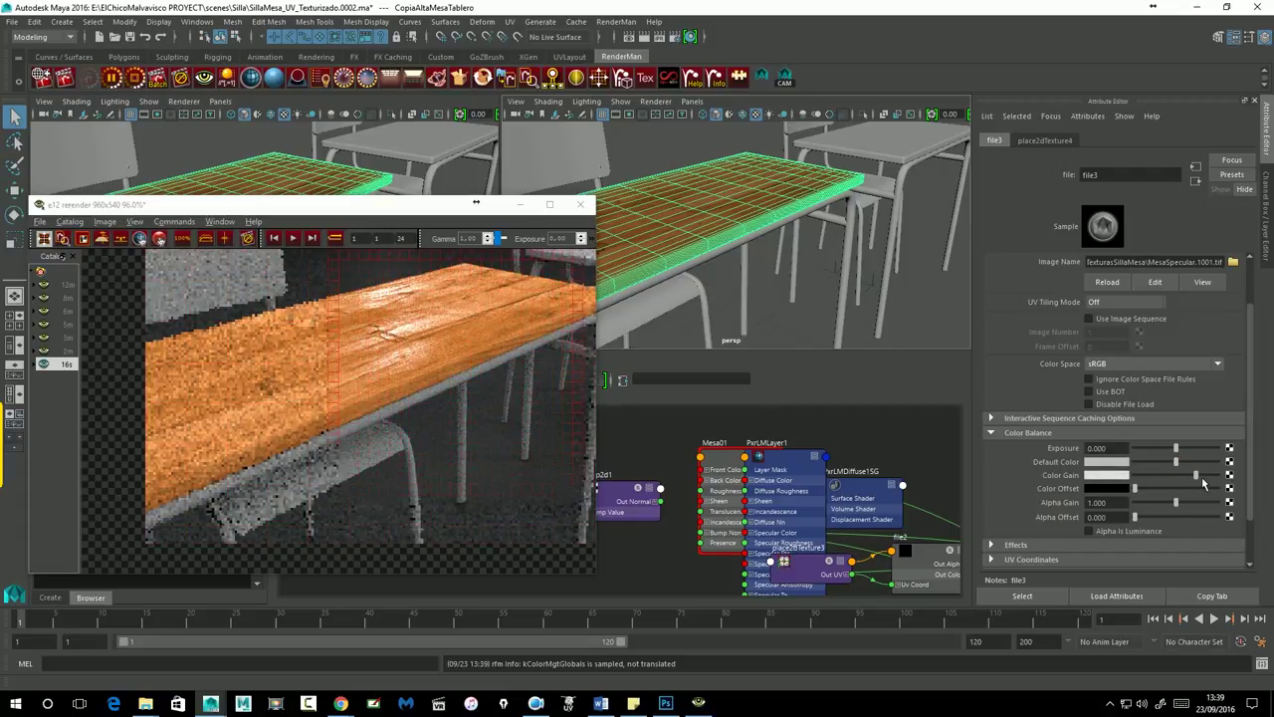
left_click(1199, 476)
left_click_drag(1206, 482, 1217, 476)
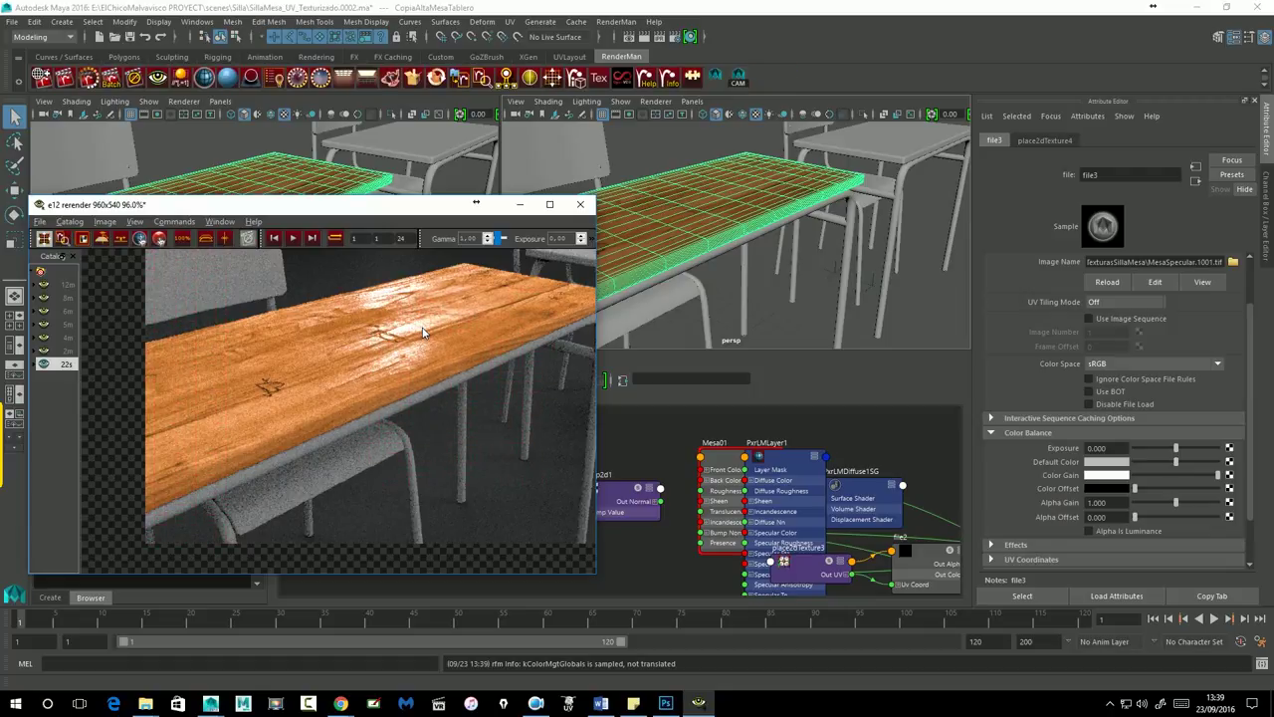
Close the render window discarding changes, then select the chair backrest.
left_click(579, 206)
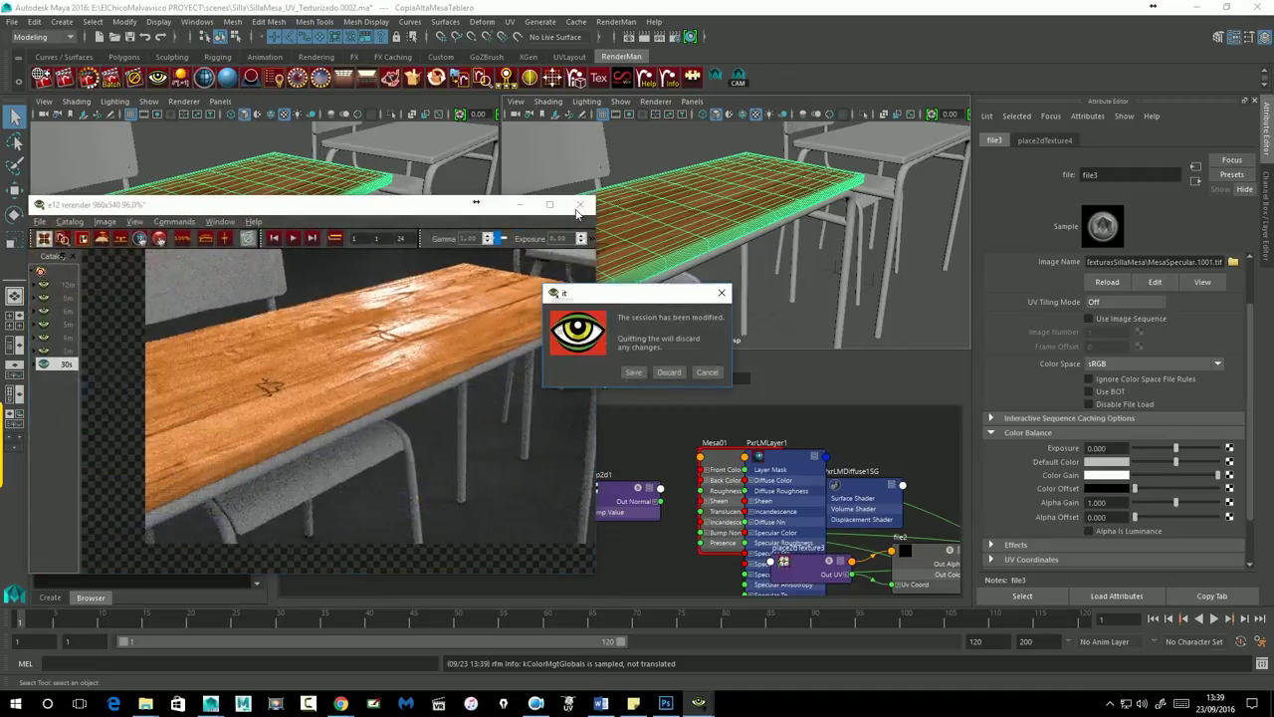
left_click(669, 372)
left_click_drag(737, 249, 670, 213, "alt")
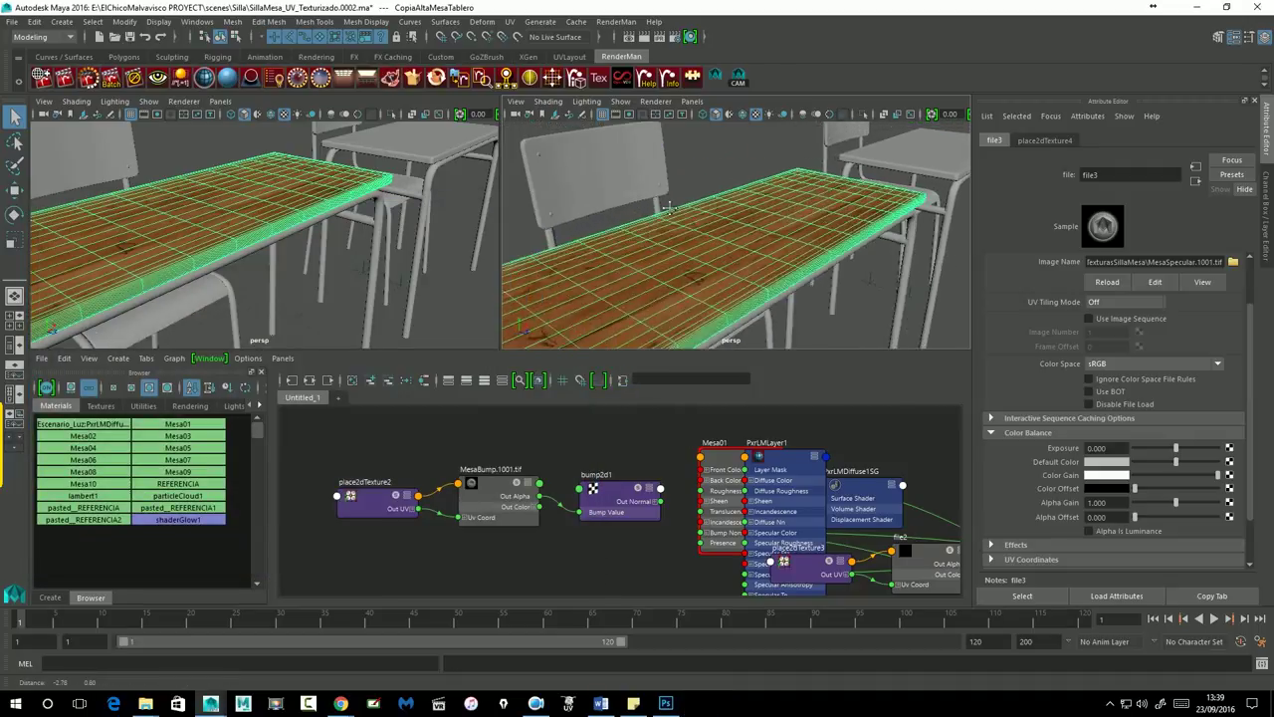
left_click(670, 213)
left_click_drag(734, 242, 740, 245, "alt")
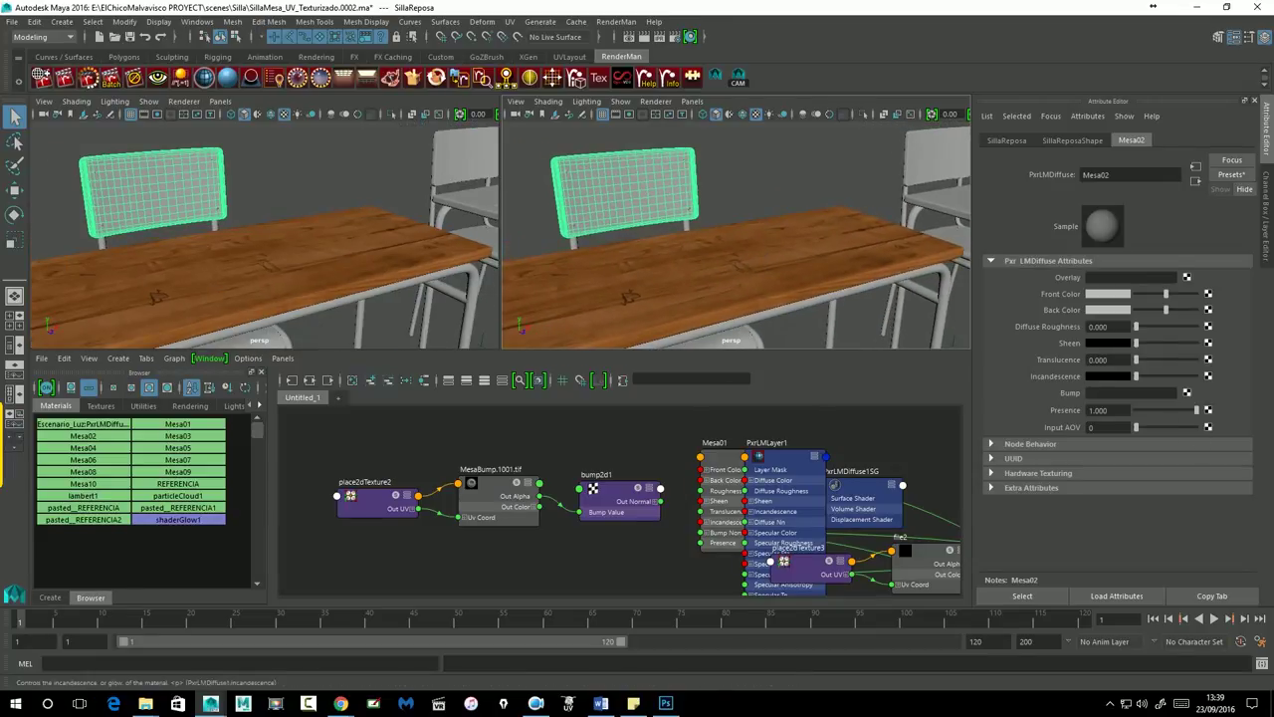
Connect MesaBump.1002.tif as the chair back Mesa02's bump map through bump2d5 and file7.
left_click(1188, 393)
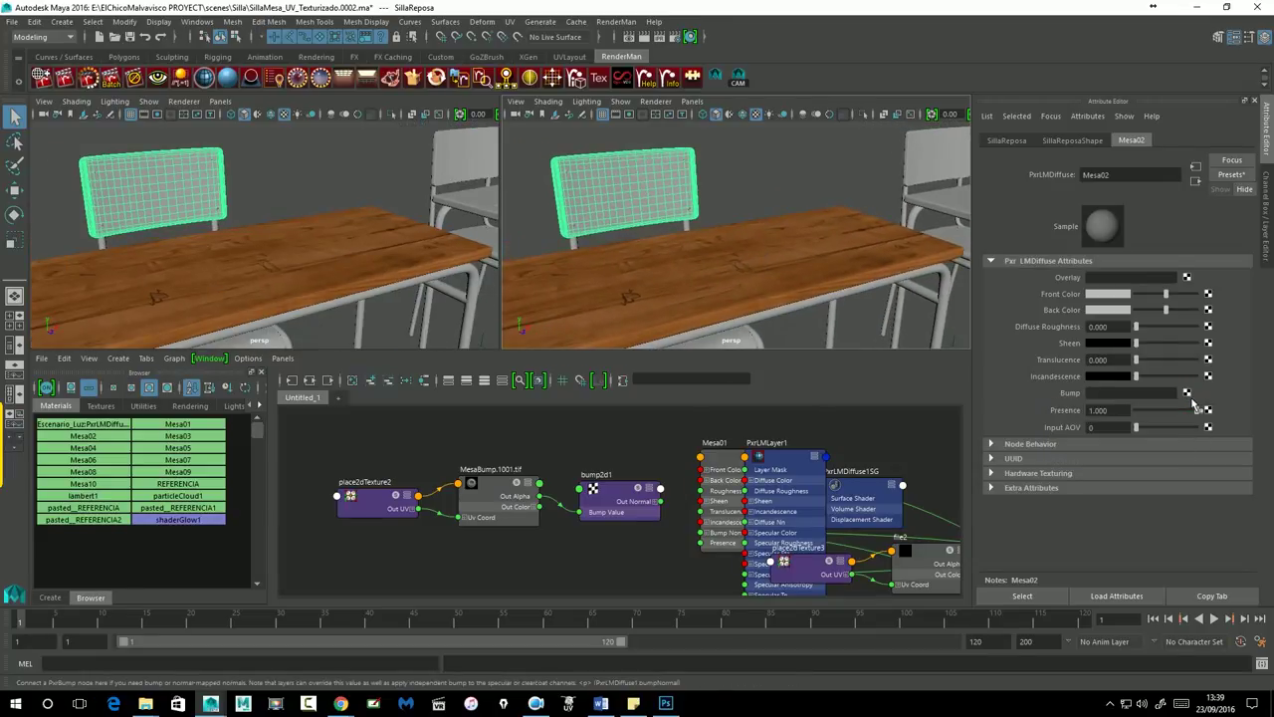
left_click(818, 183)
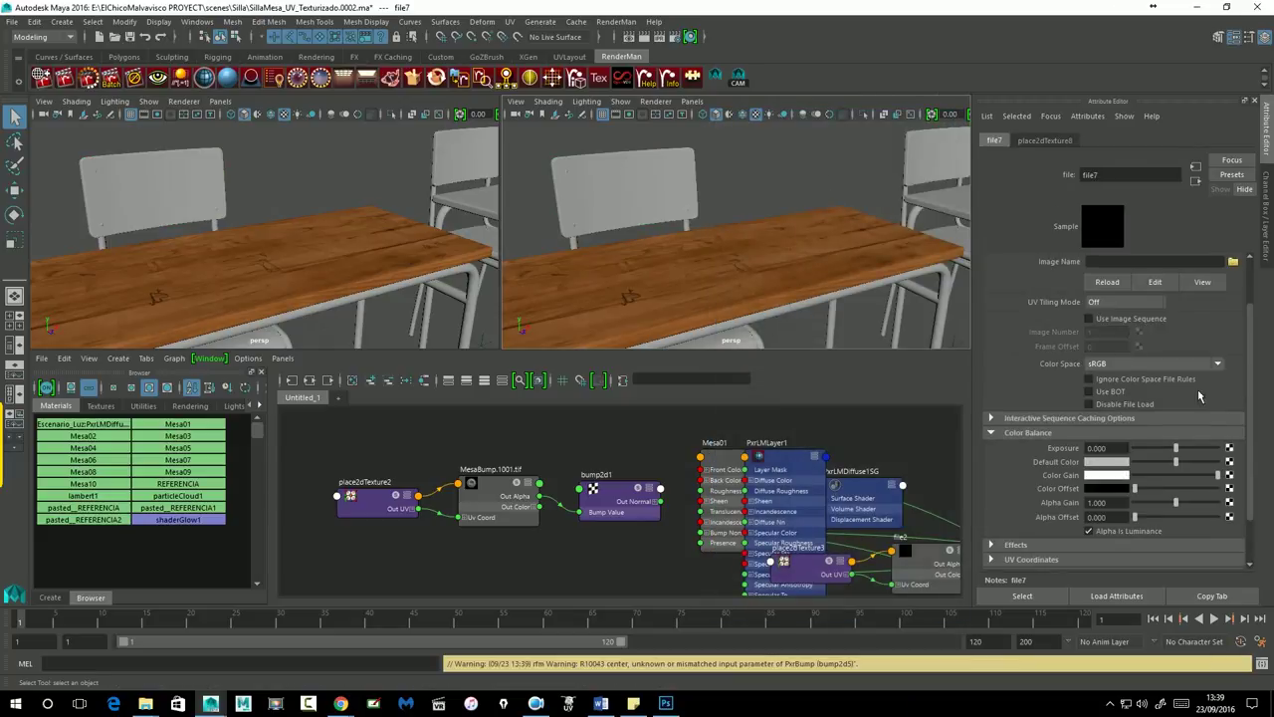
left_click(1233, 262)
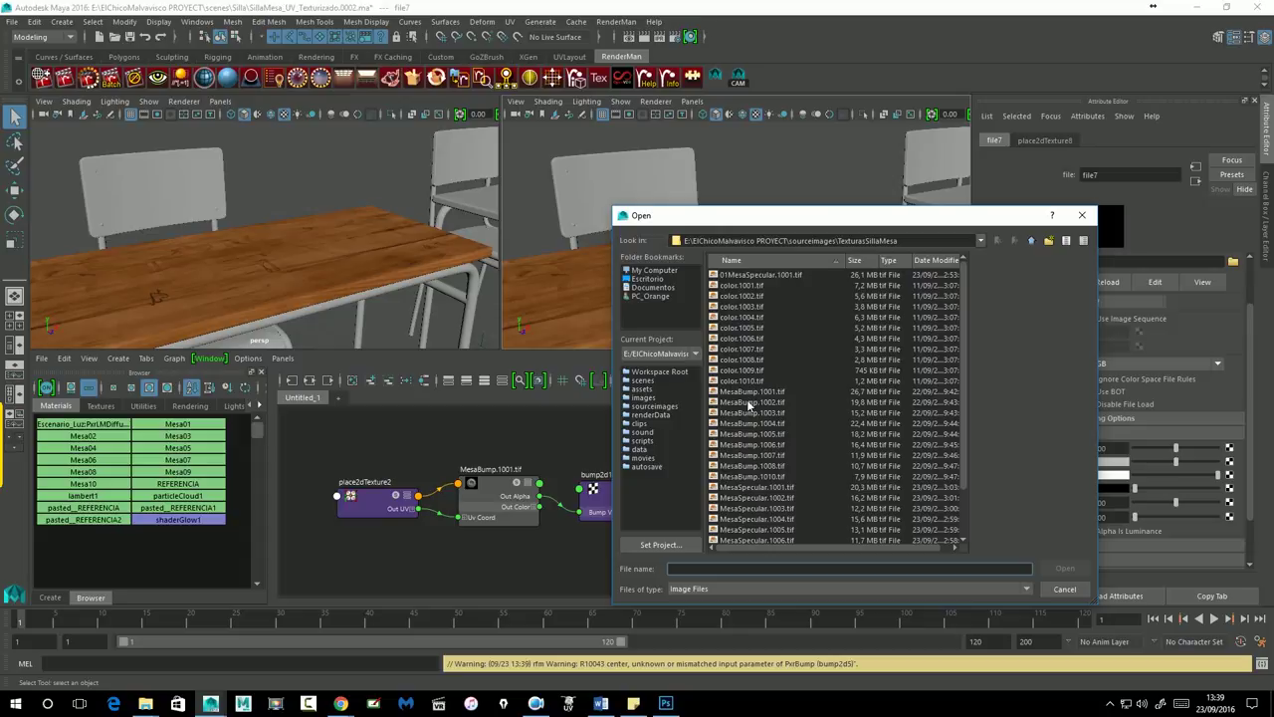
left_click(1083, 215)
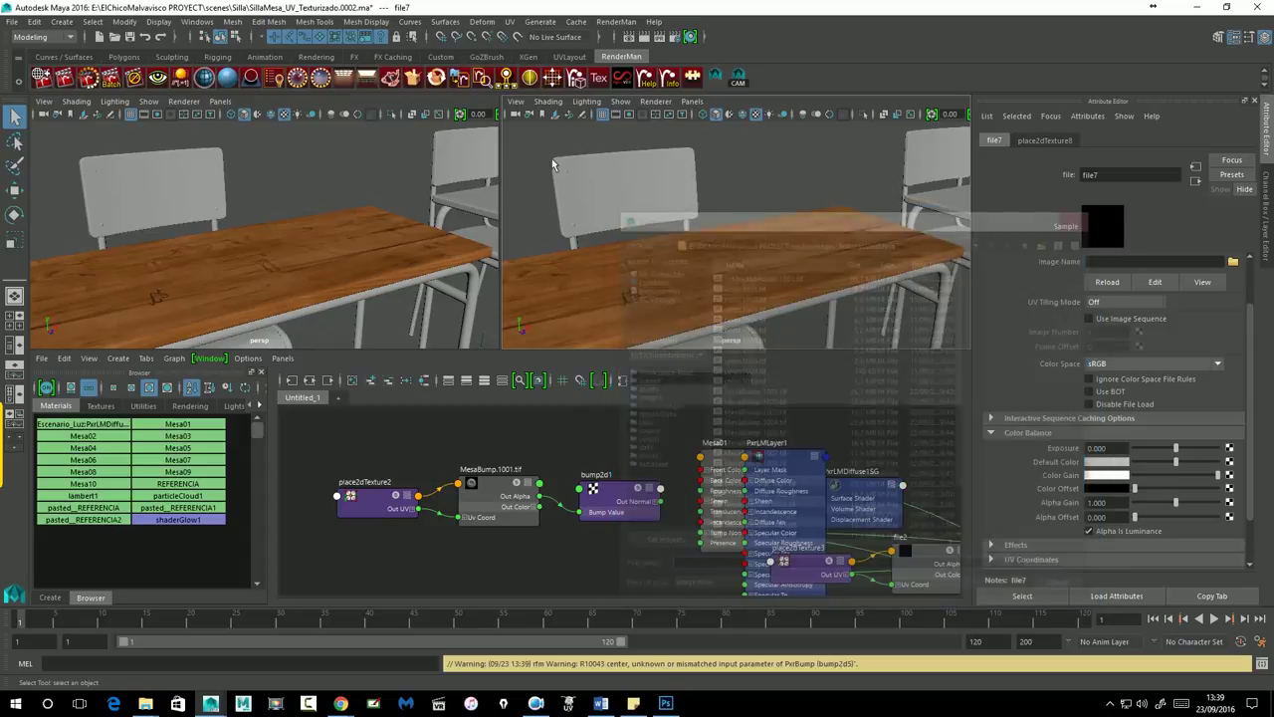
left_click(646, 185)
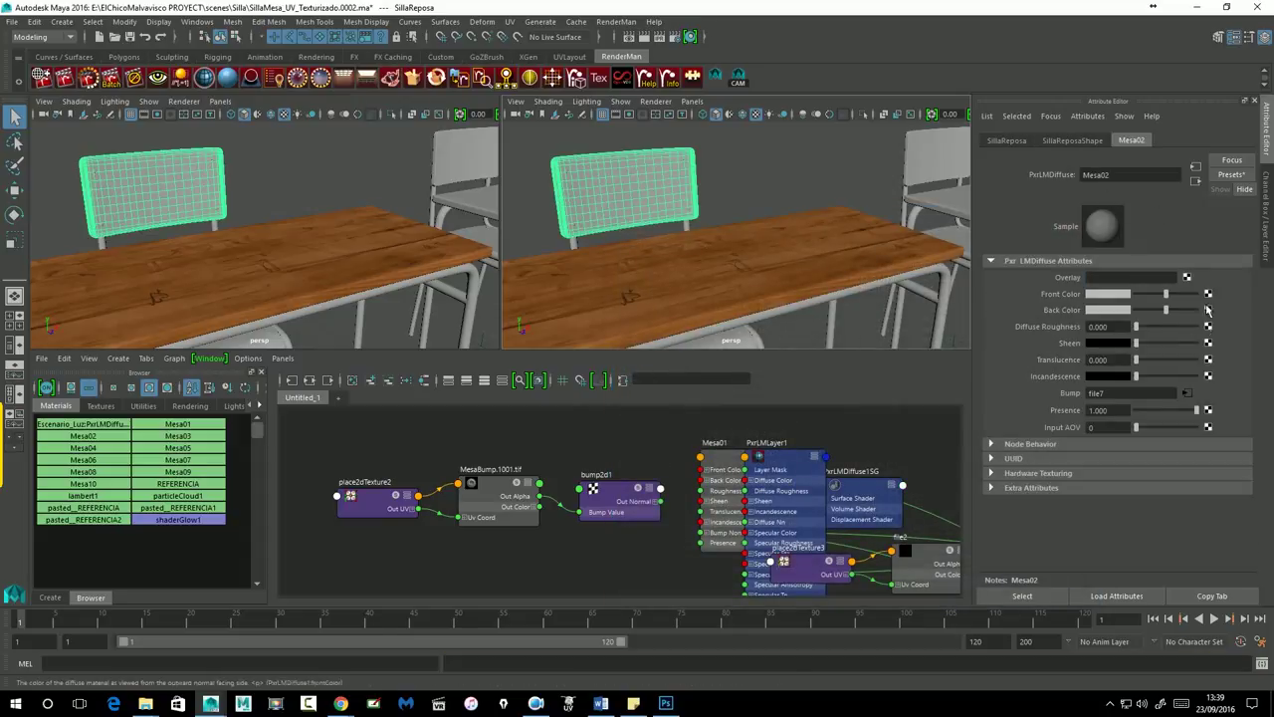
left_click(1185, 393)
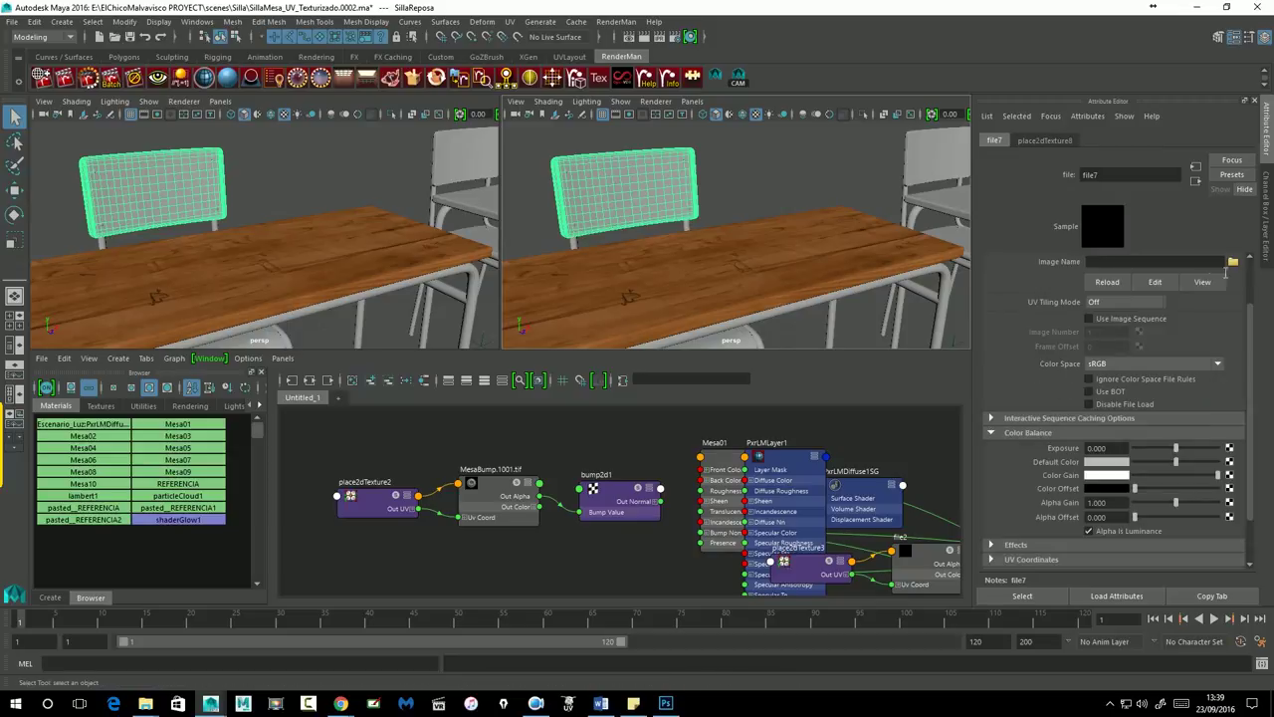
left_click(1232, 261)
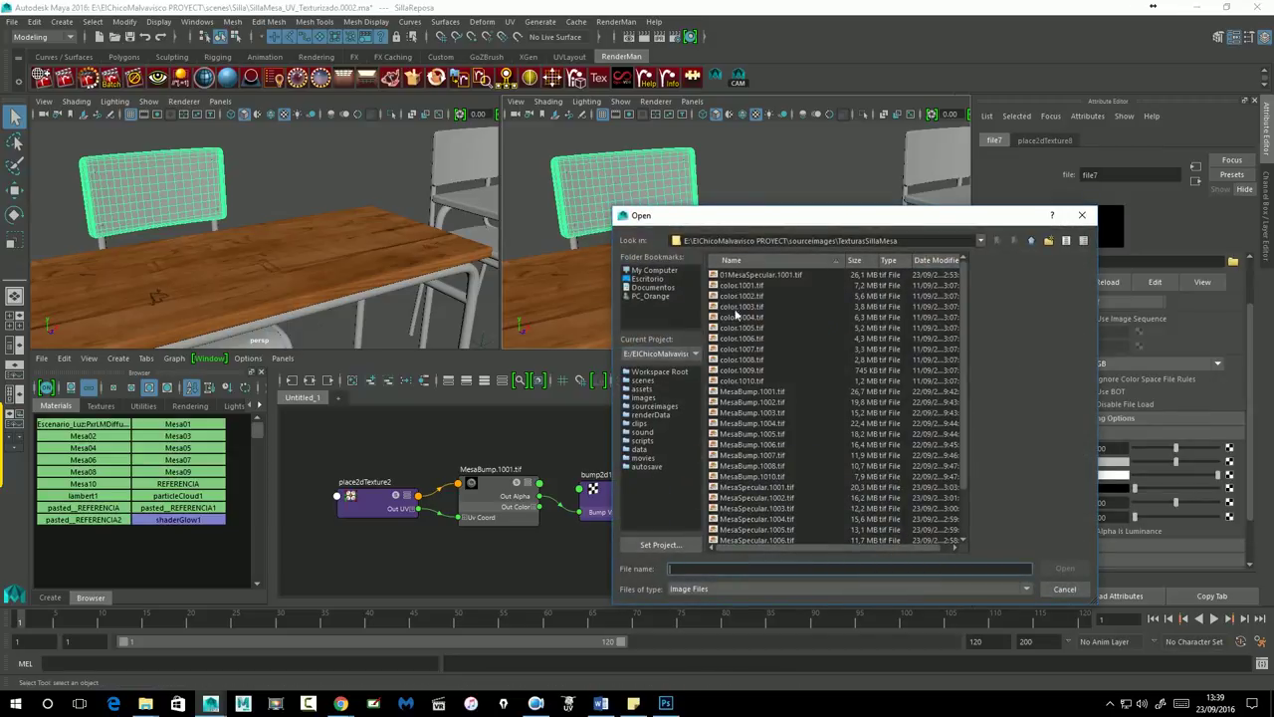
left_click(748, 402)
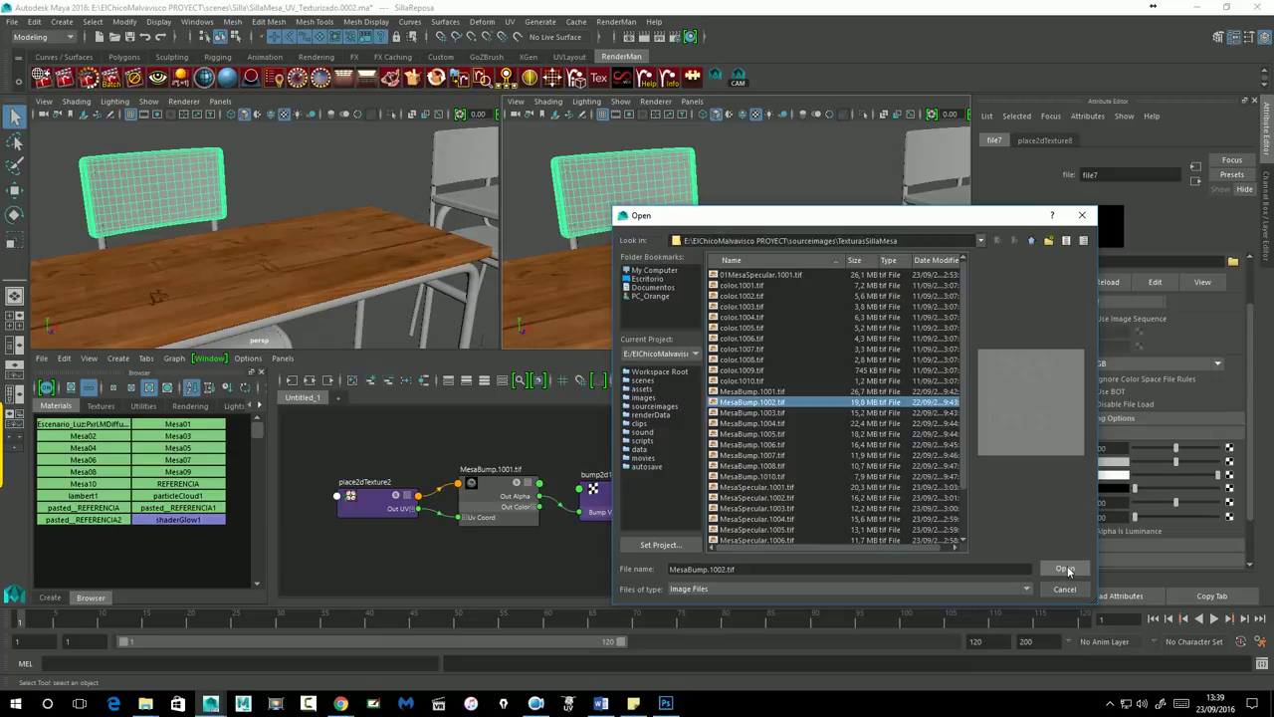
left_click(1065, 569)
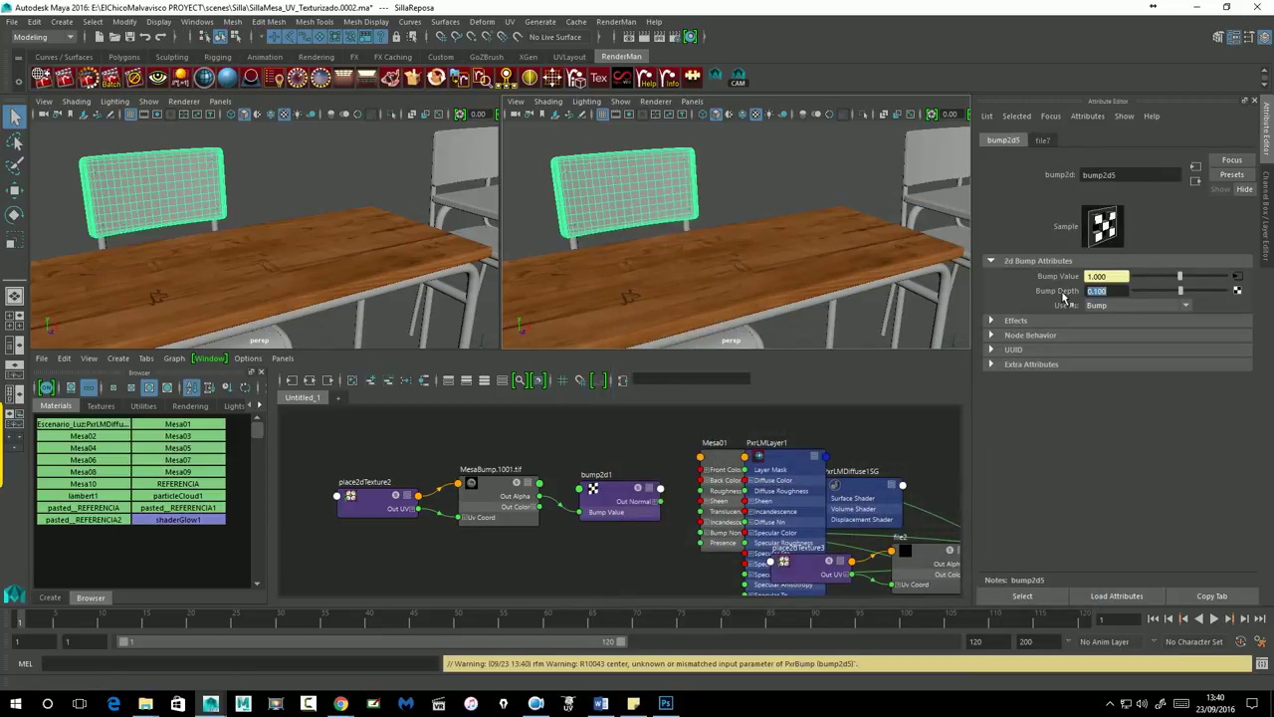
left_click(1196, 181)
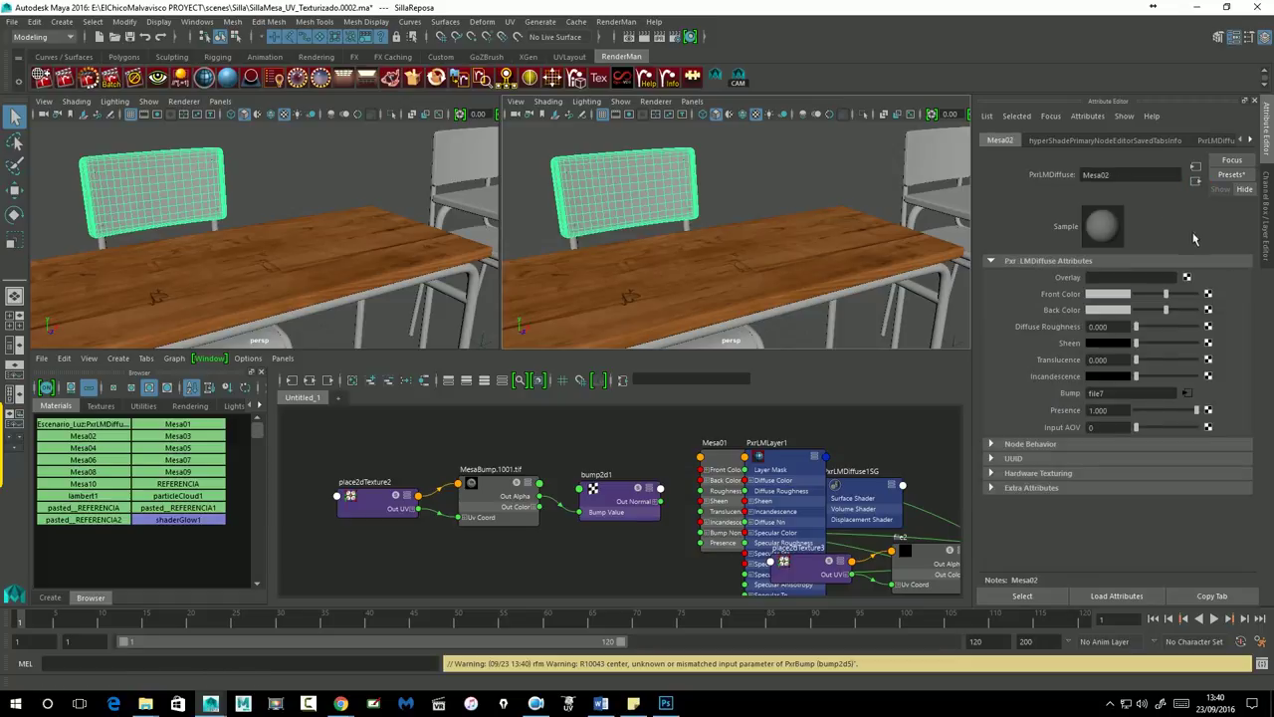
In PxrLMLayer2, disable diffuse, map MesaSpecular.1002.tif to Specular Color, and set roughness 0.2.
left_click(1187, 276)
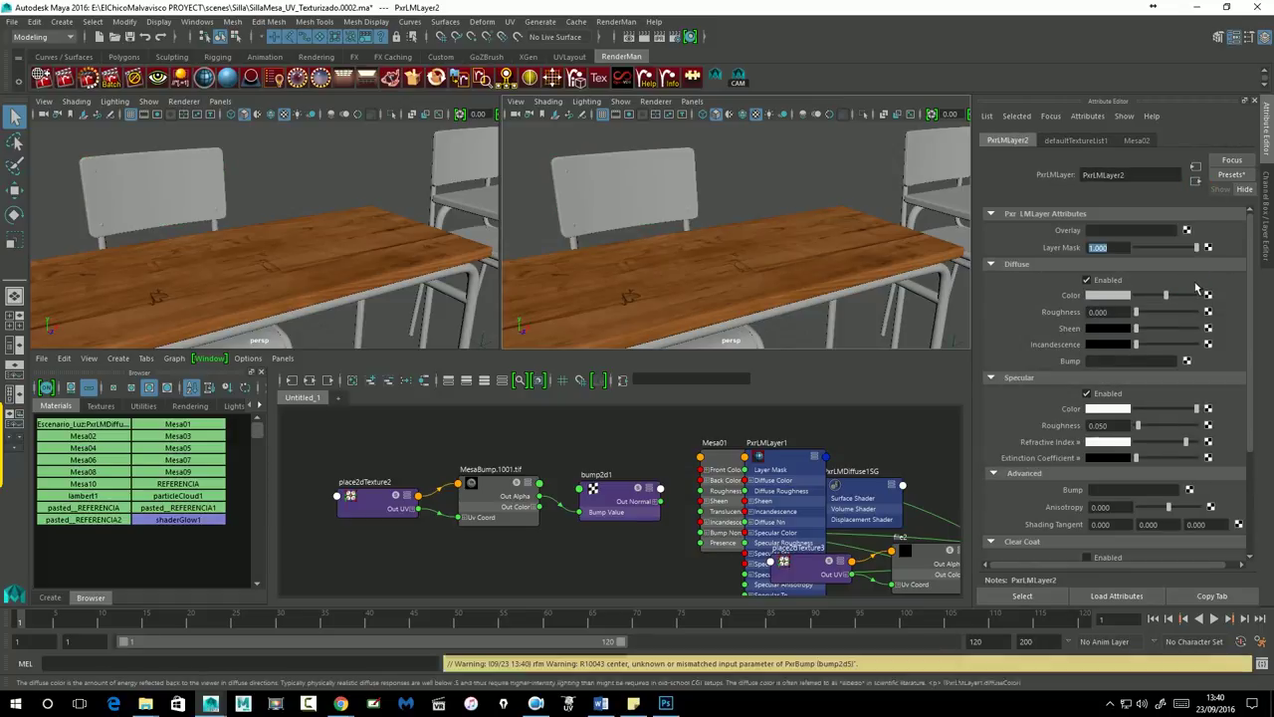
left_click(1091, 282)
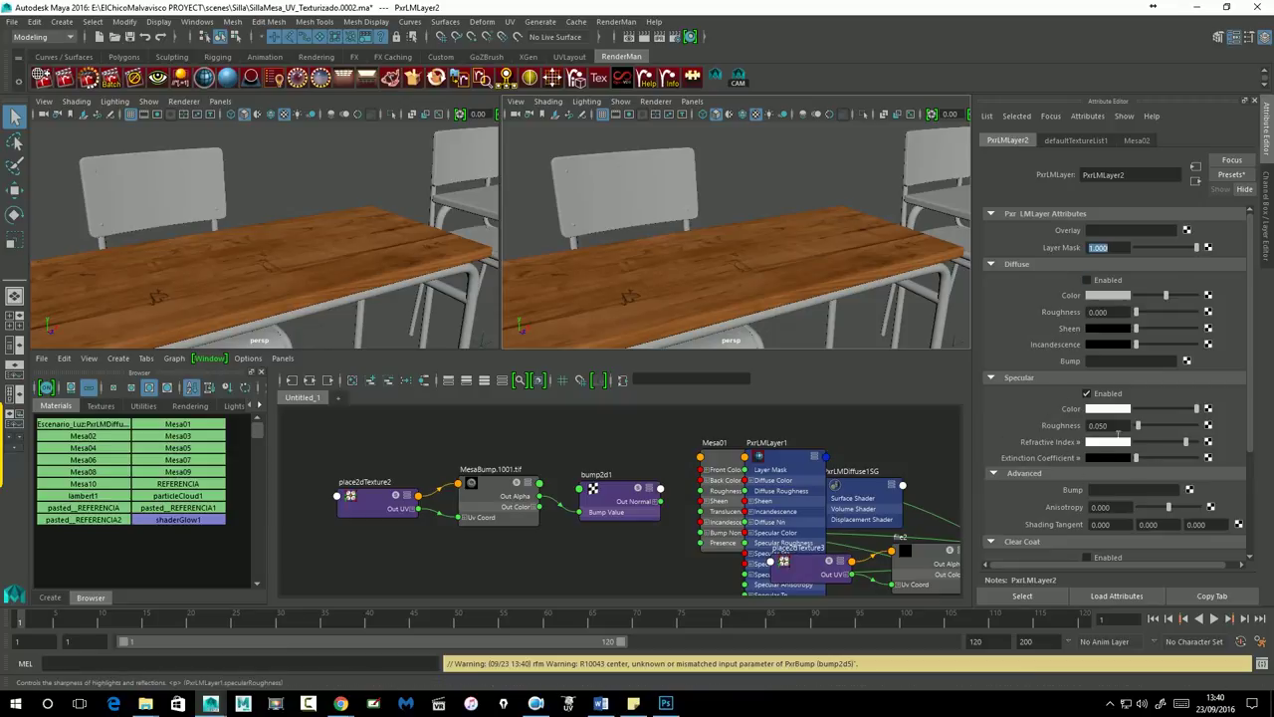
left_click(1208, 409)
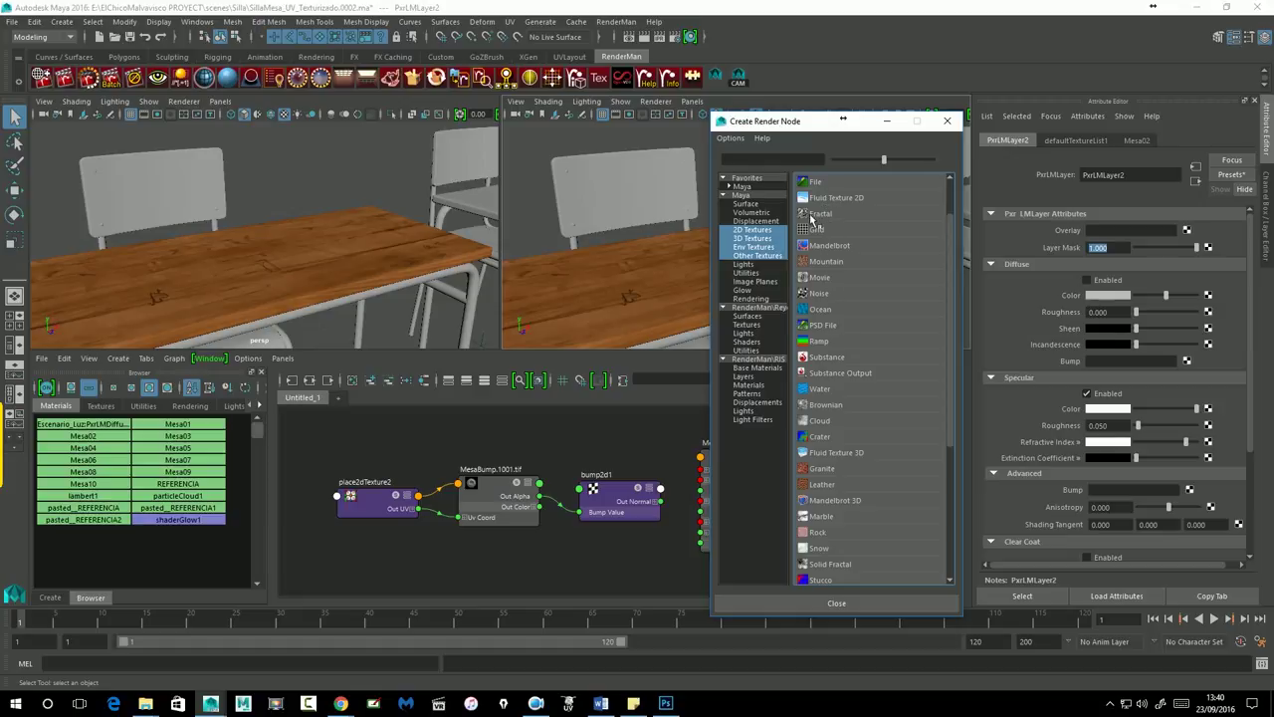
left_click(816, 182)
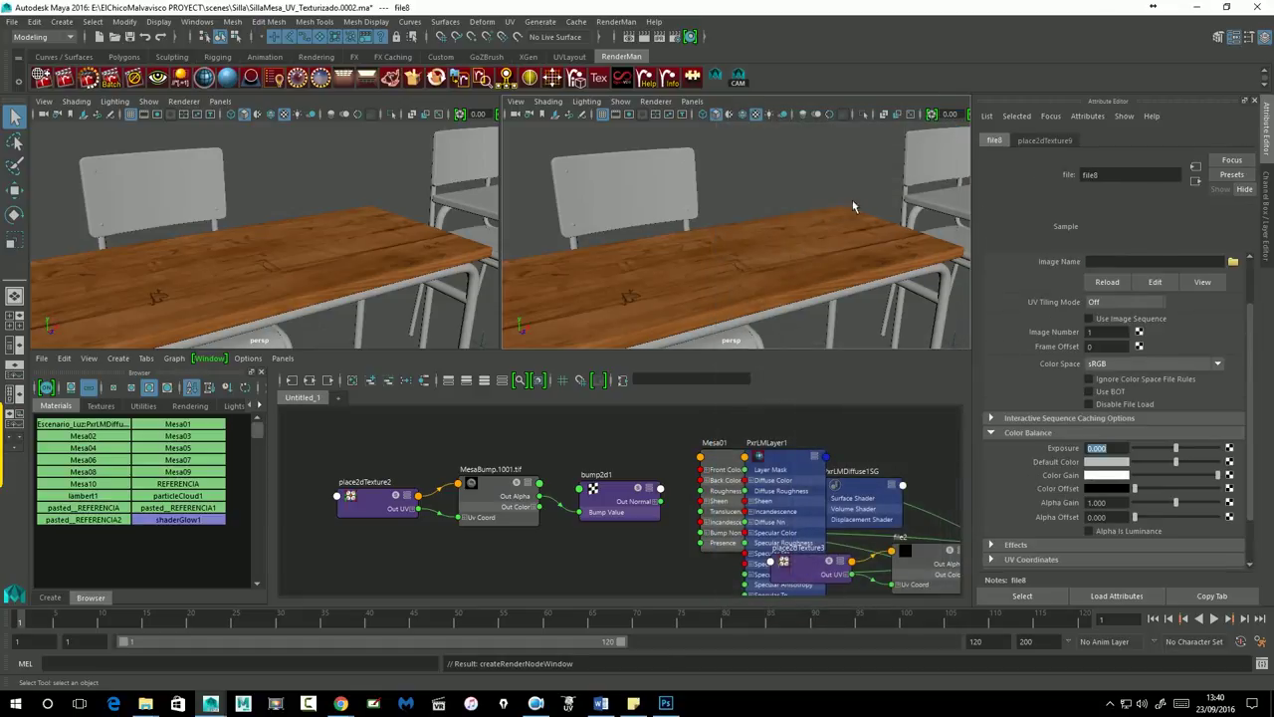
left_click(1232, 261)
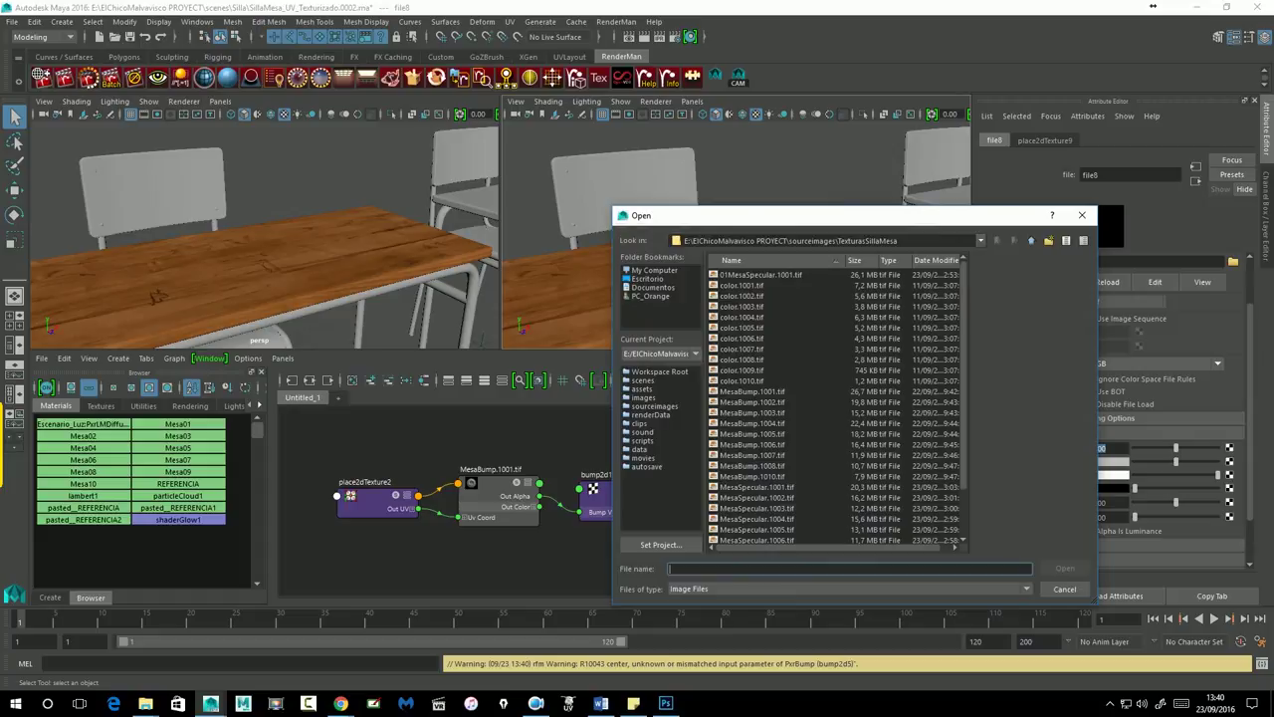
left_click(769, 496)
left_click(1064, 569)
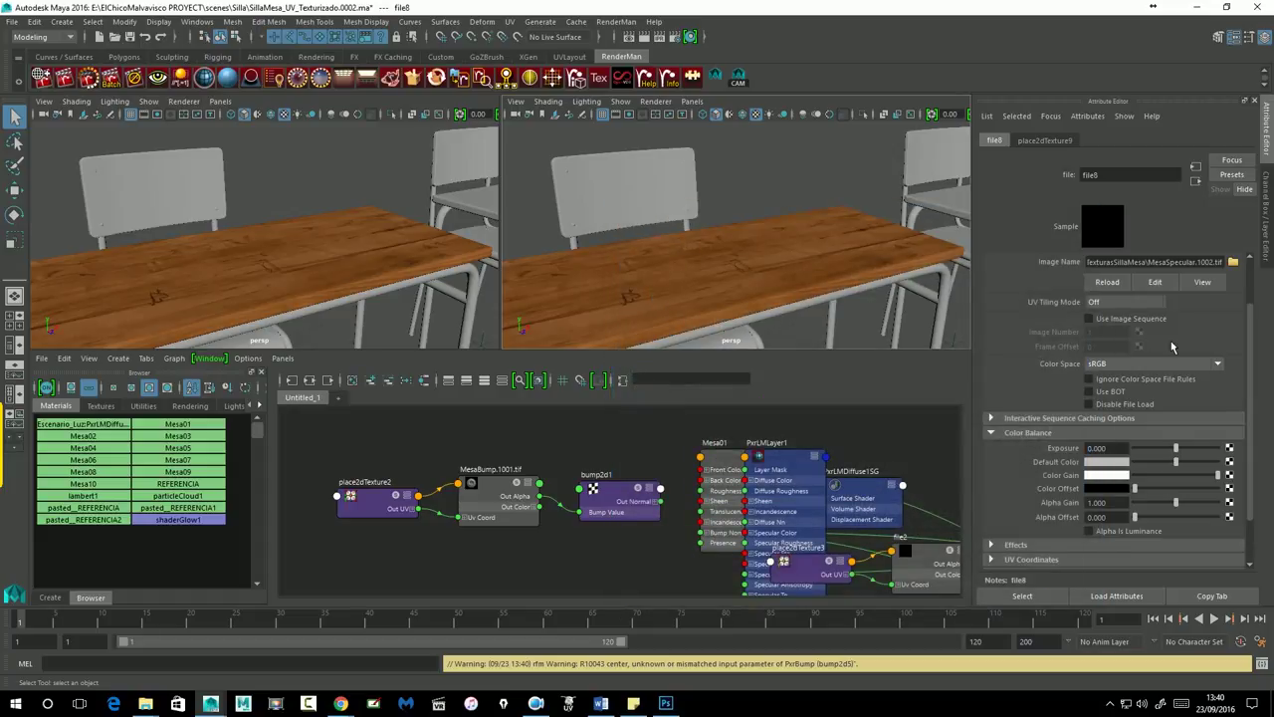
left_click(1195, 181)
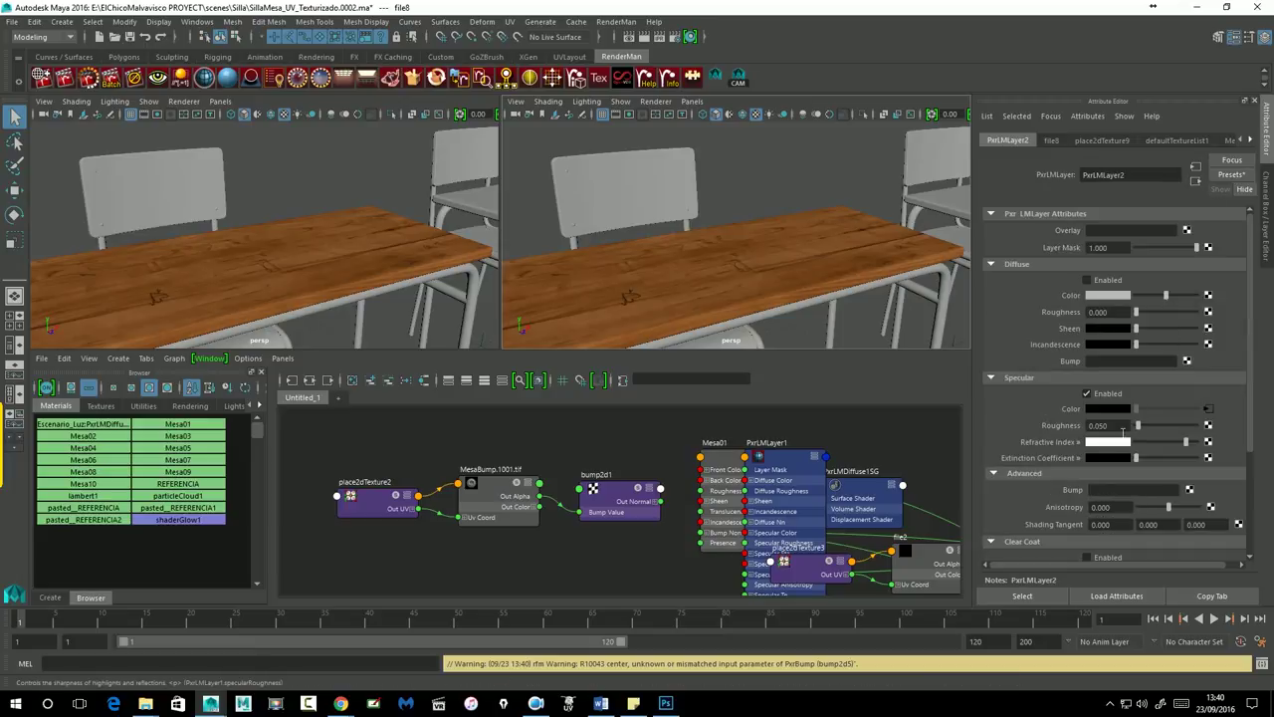
type("0.200")
key("Return")
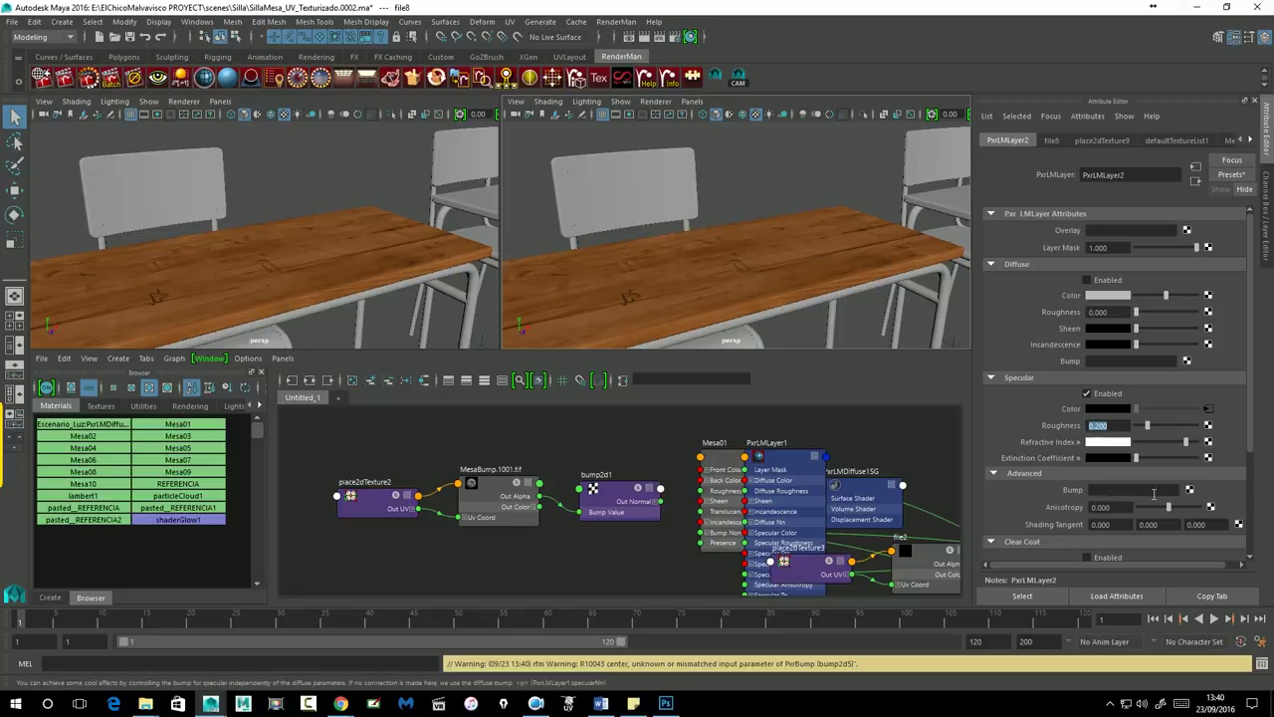
Map MesaBump.1002.tif to PxrLMLayer2's specular bump with bump depth 0.1.
left_click(1193, 492)
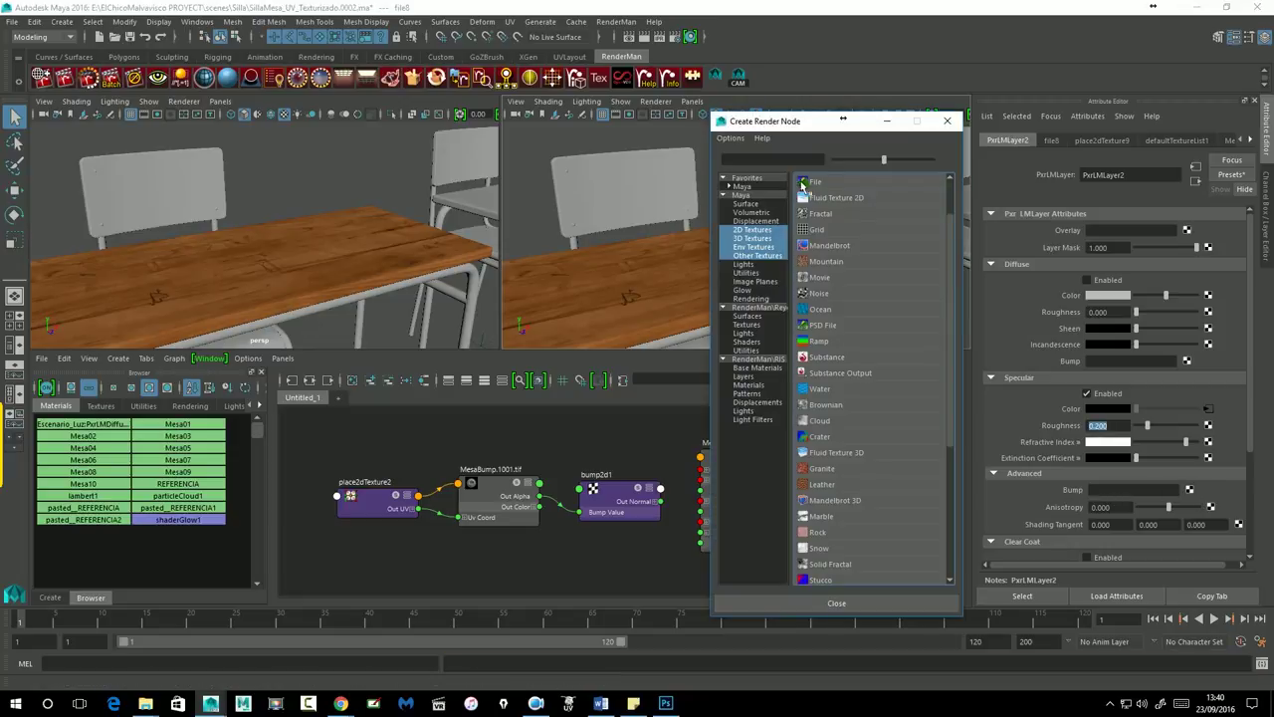
left_click(816, 187)
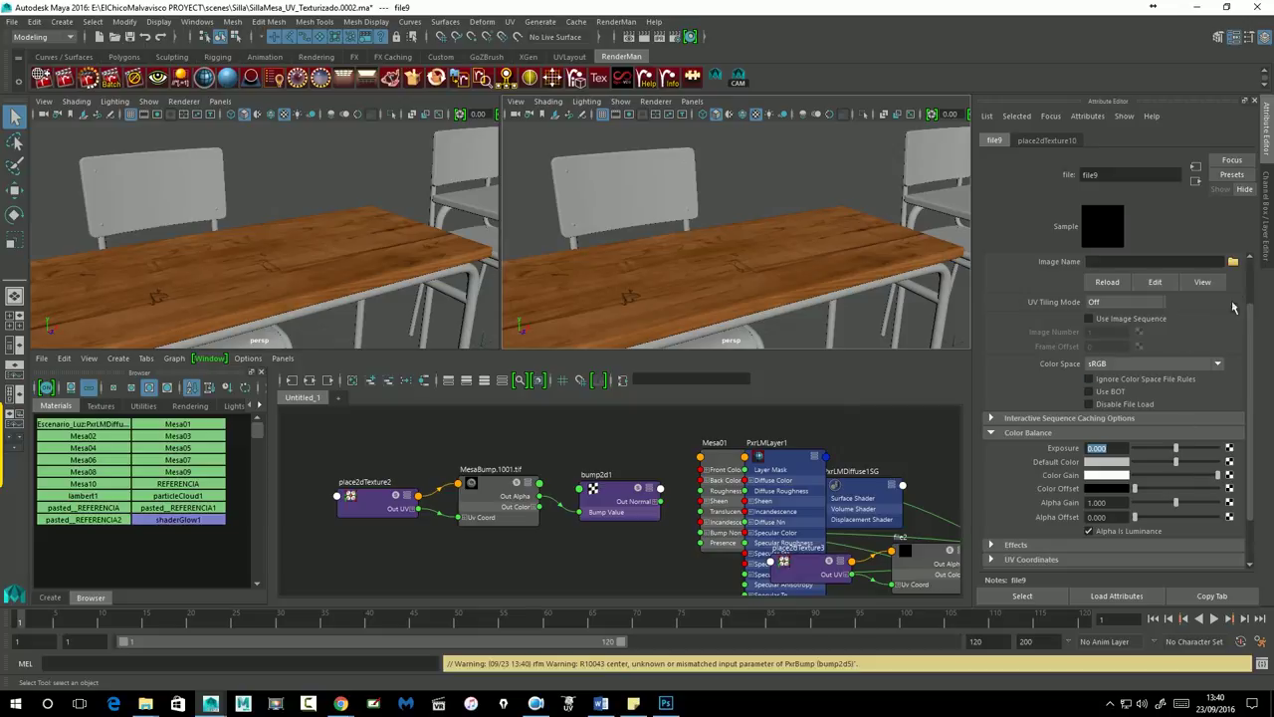
left_click(1233, 261)
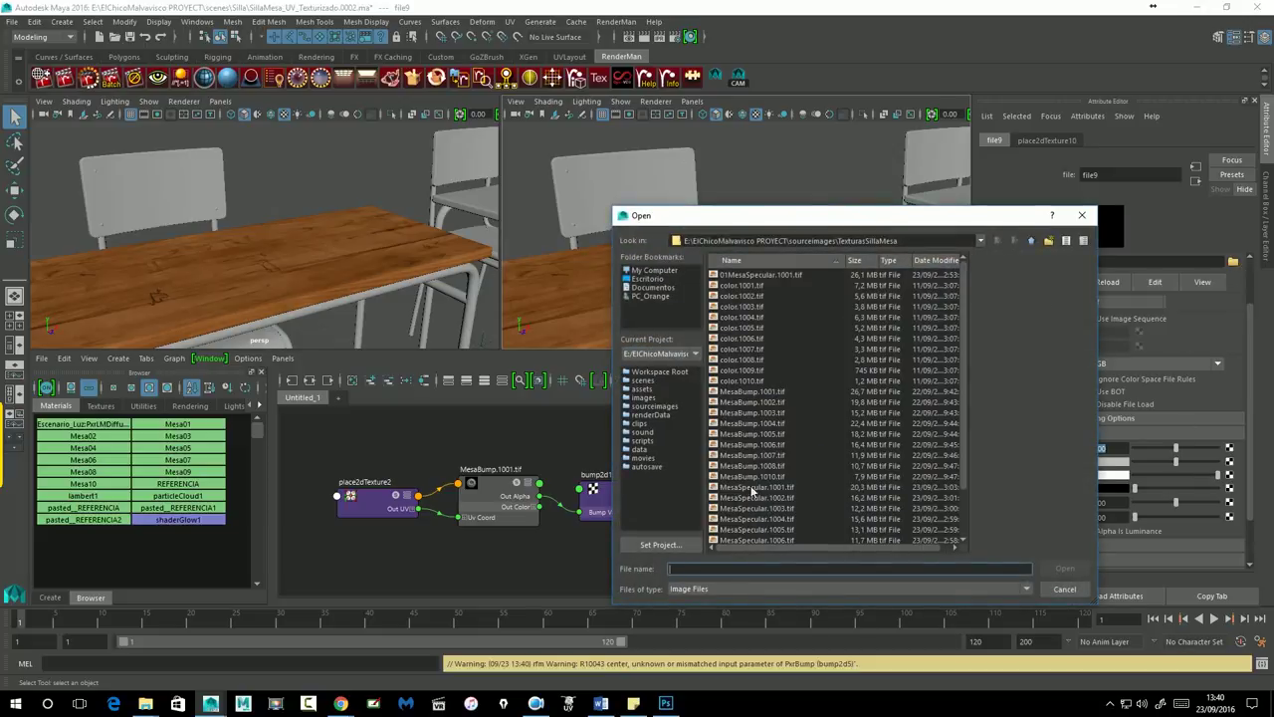
left_click(762, 402)
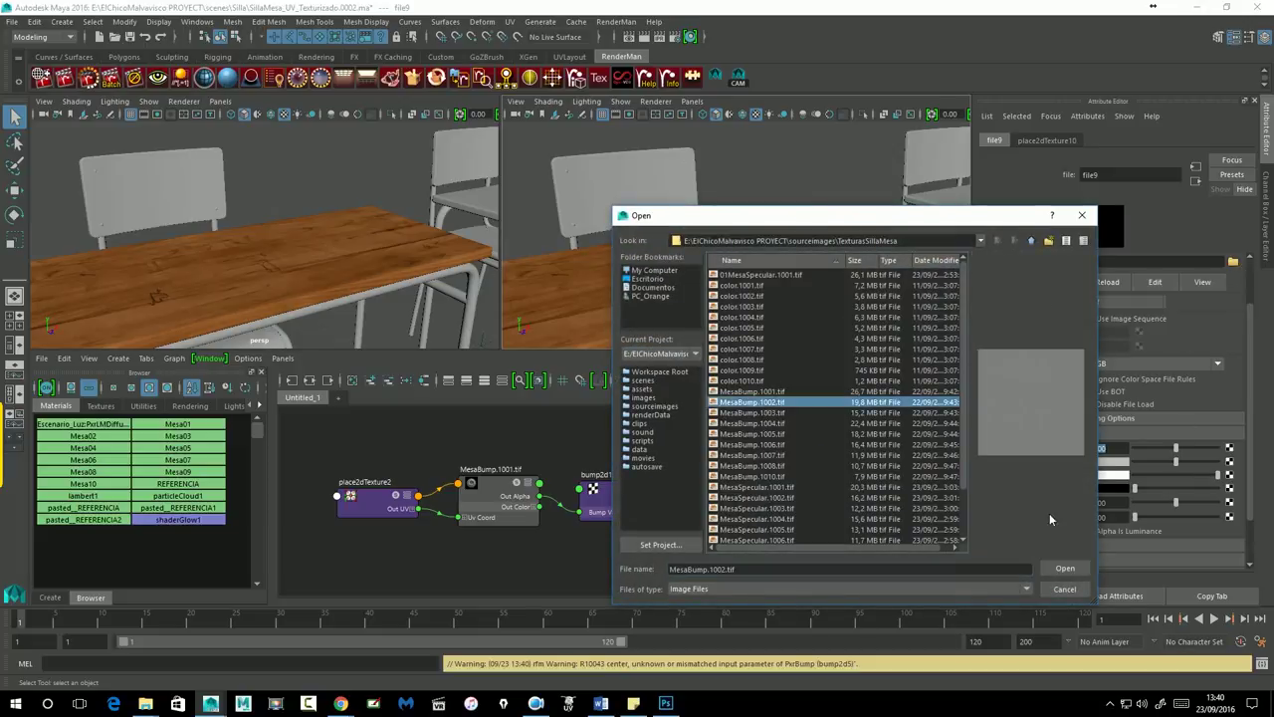
left_click(1063, 568)
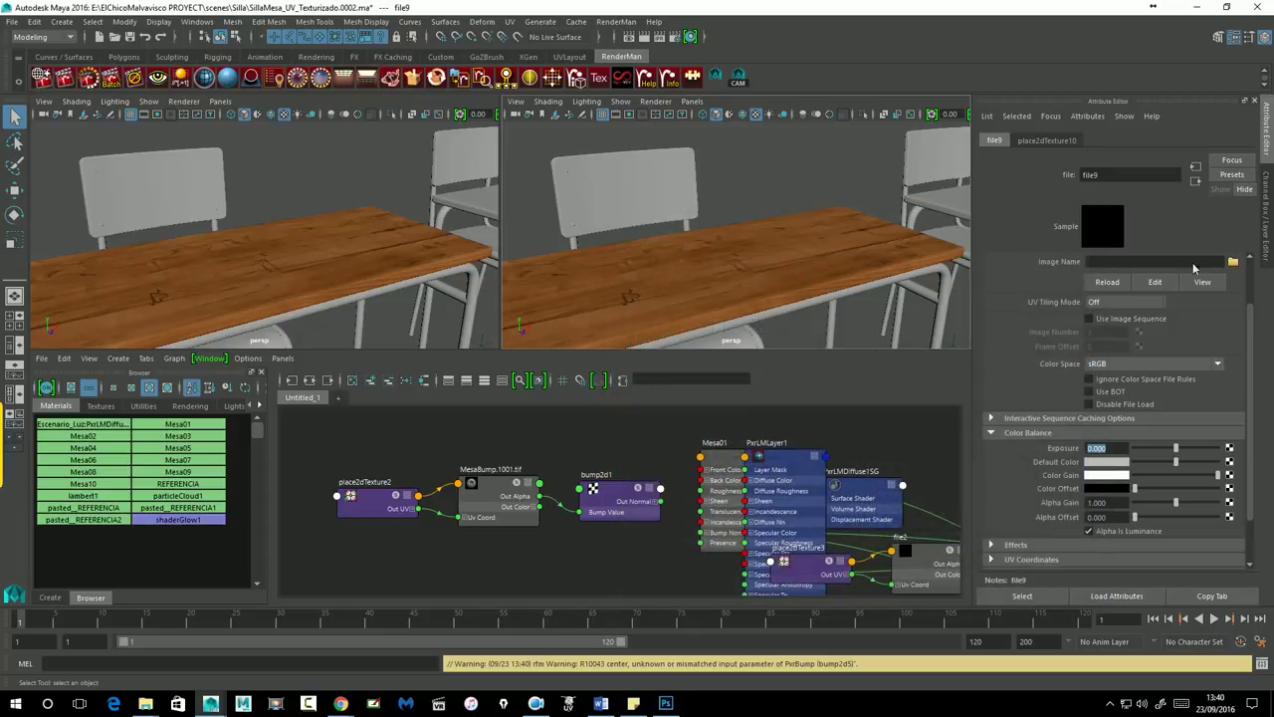
left_click(1195, 180)
type("0.1")
key("Return")
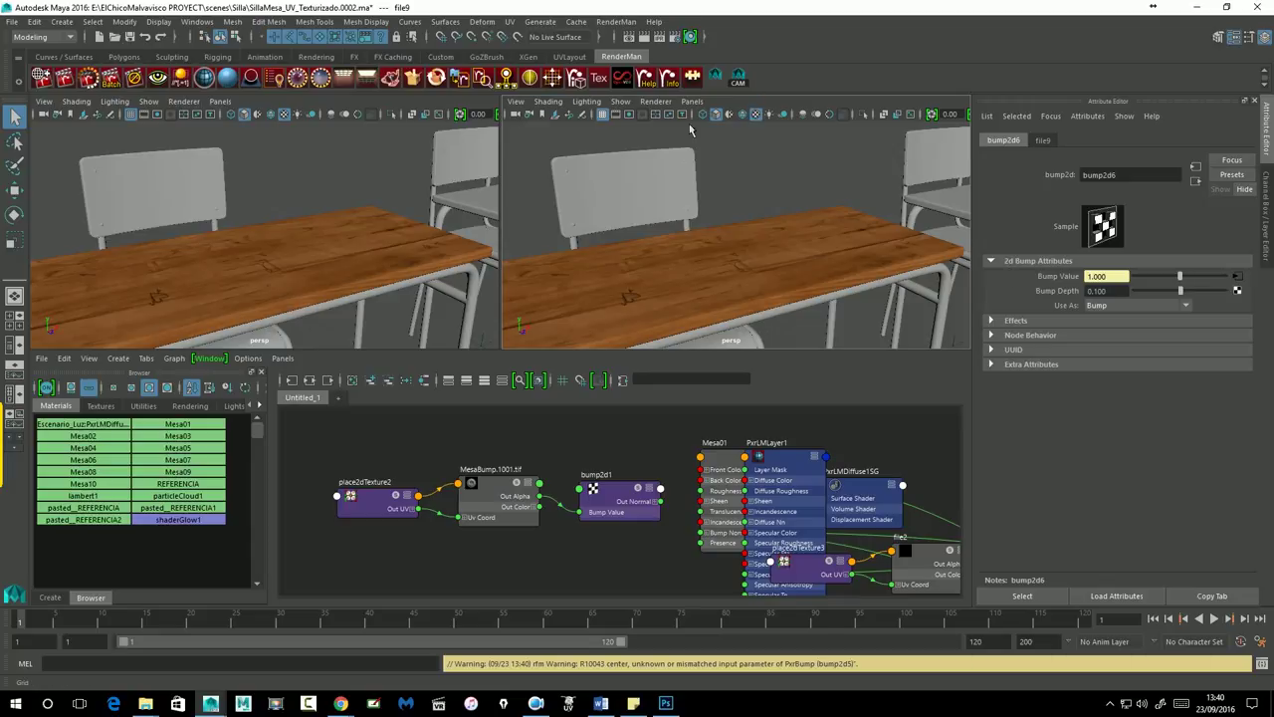
left_click(1196, 180)
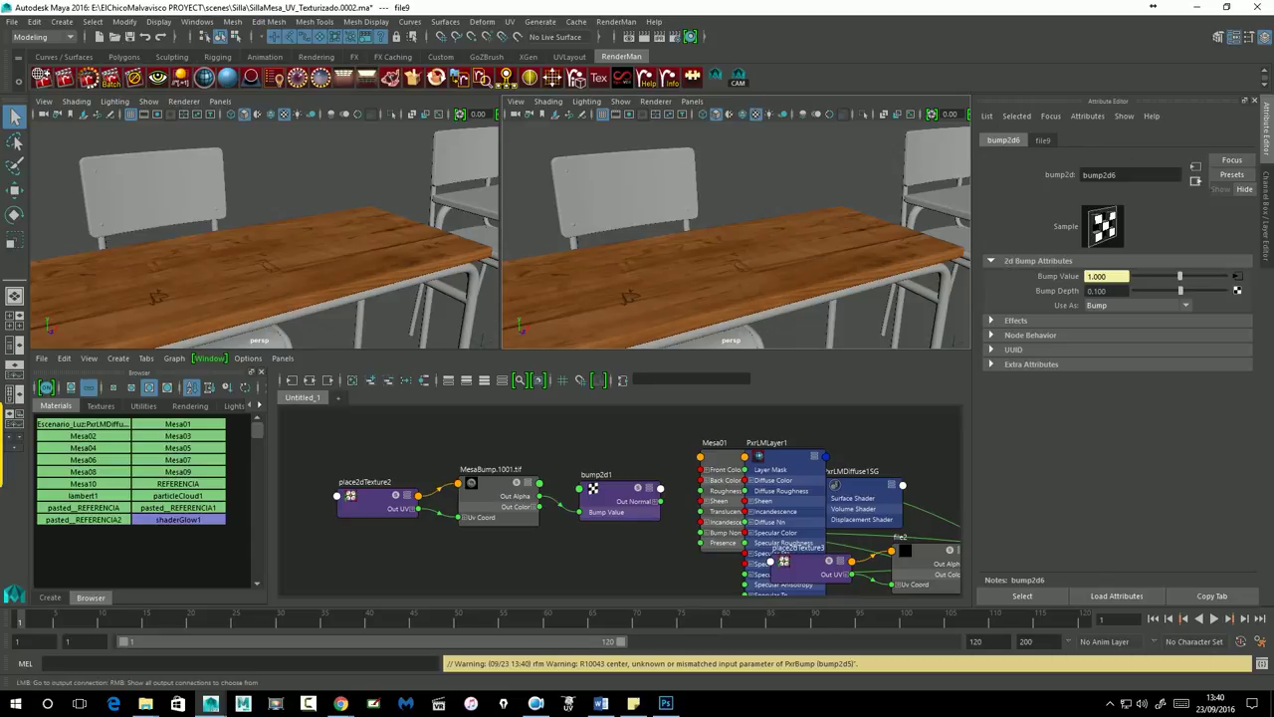
Load color.1002.tif into Mesa02's front colour through a new file10 texture.
left_click(1195, 180)
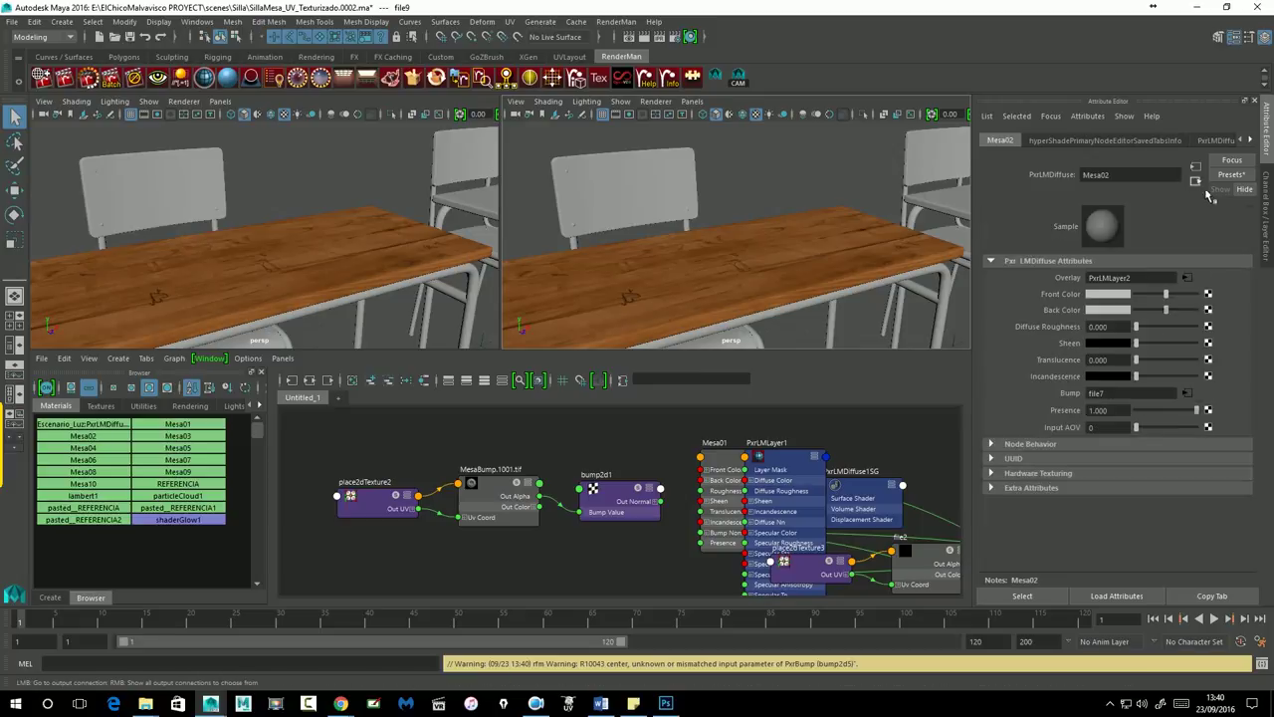
left_click(1208, 297)
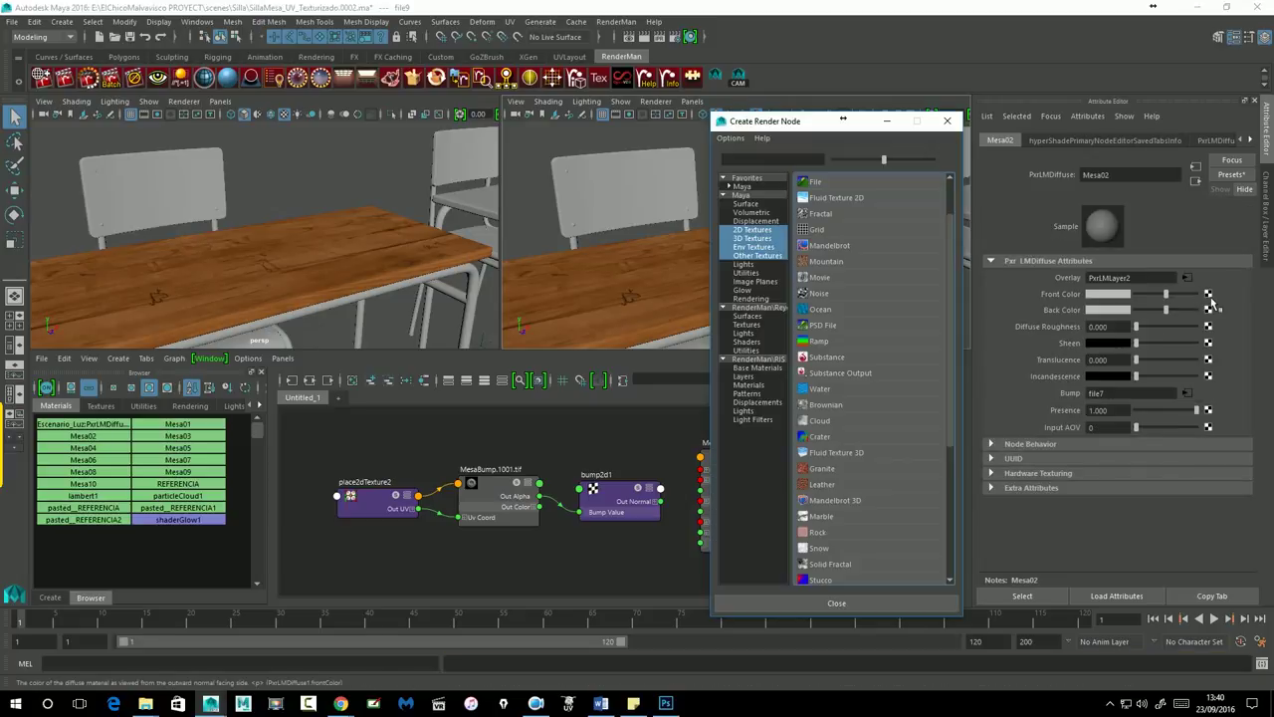
left_click(820, 182)
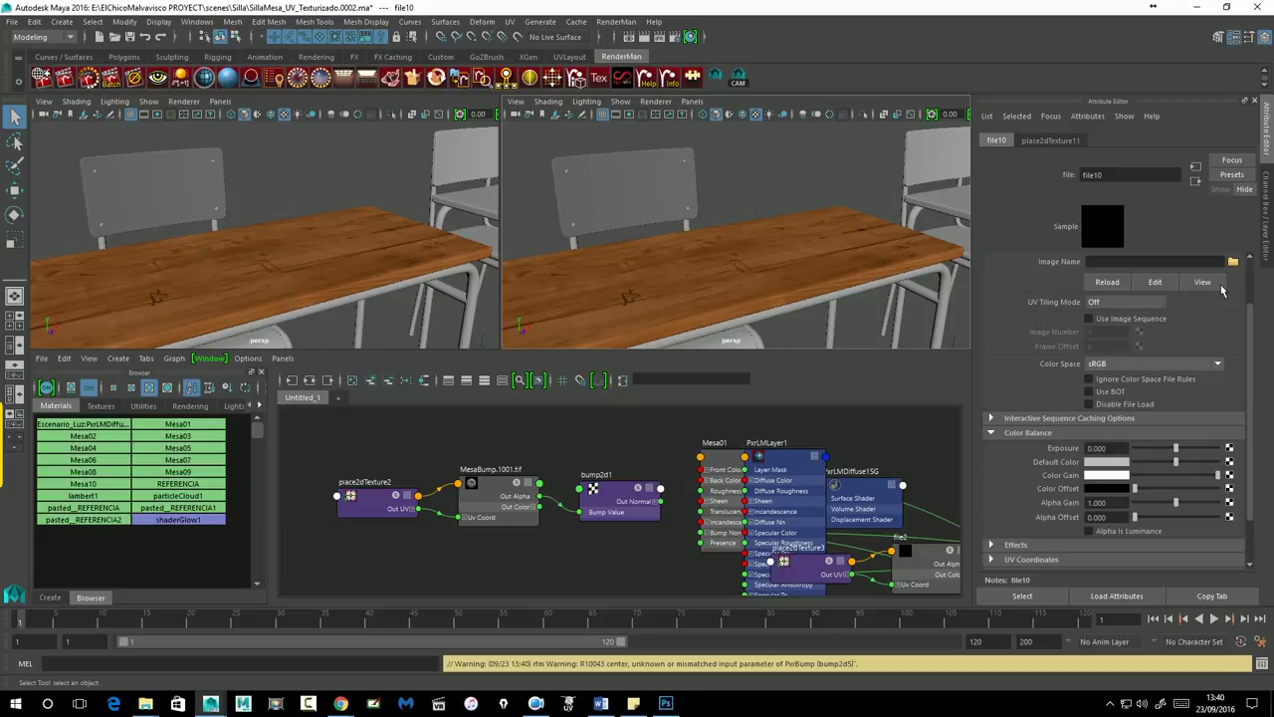
left_click(1234, 262)
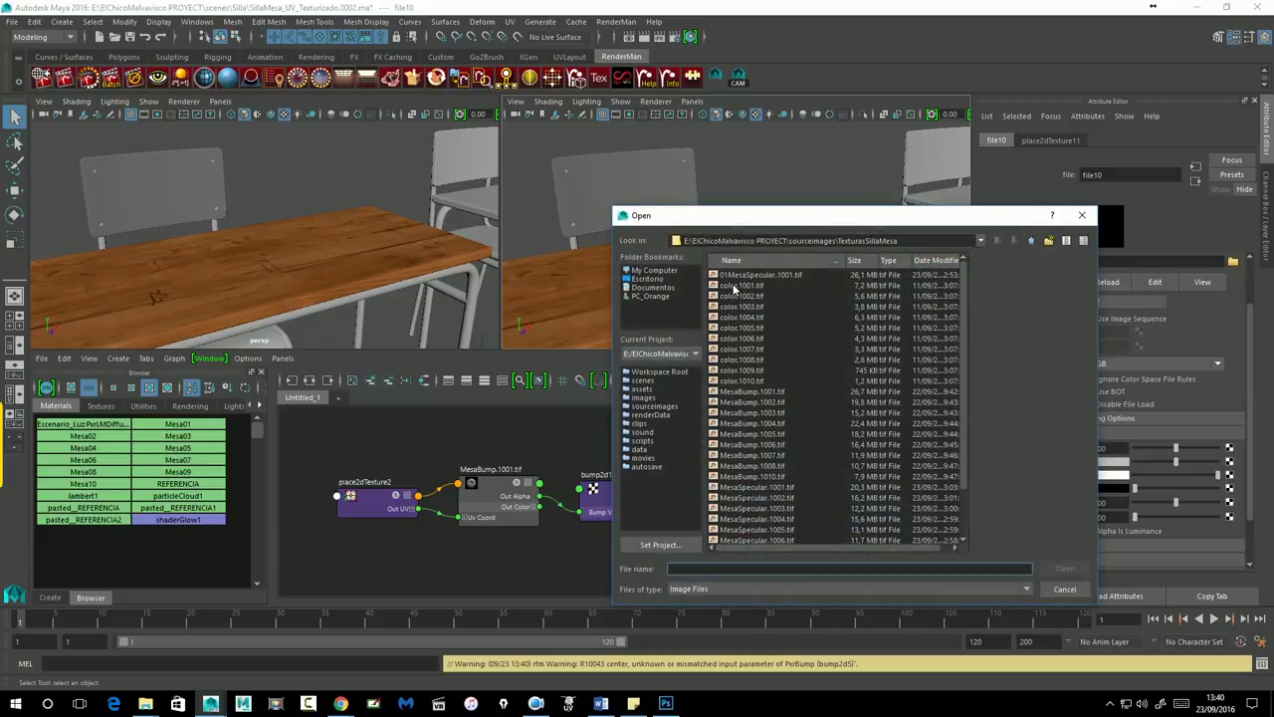
left_click(740, 286)
left_click(741, 296)
left_click(1063, 569)
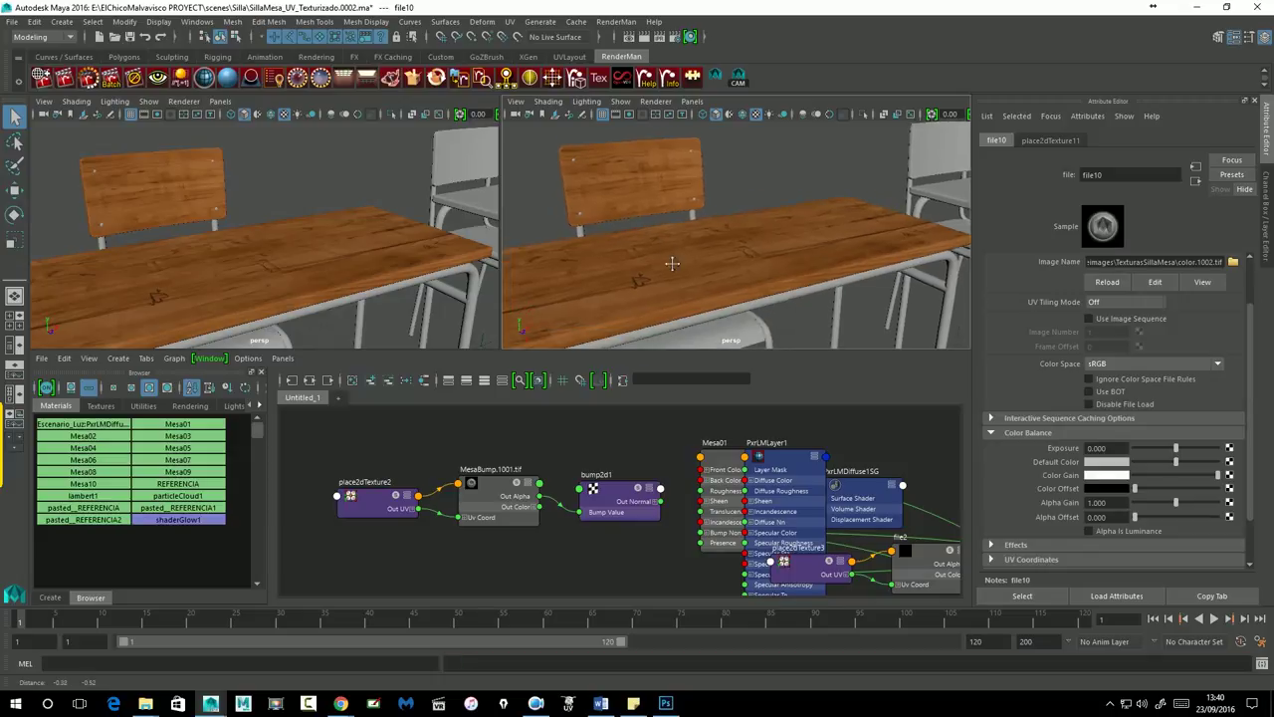
left_click_drag(672, 263, 703, 264, "alt")
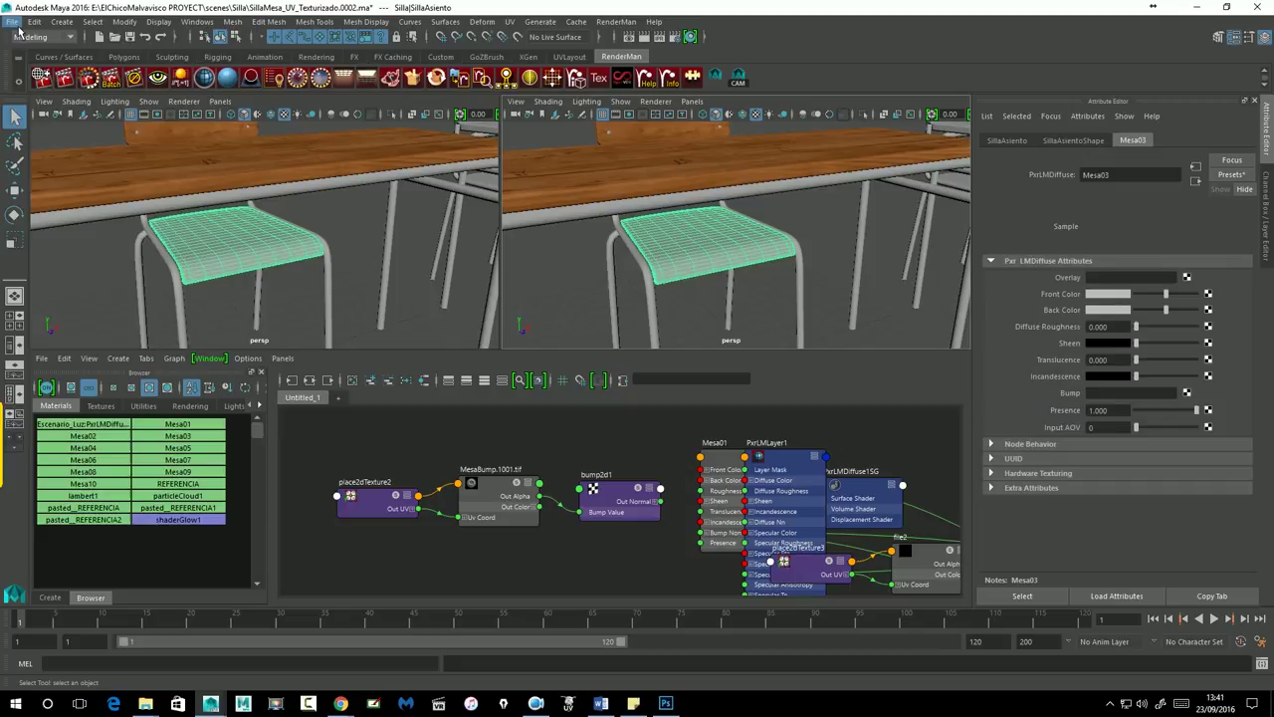
Select the chair seat, add a PxrLMLayer to Mesa03, and map MesaSpecular.1003.tif to Specular Color.
left_click(12, 21)
left_click(59, 103)
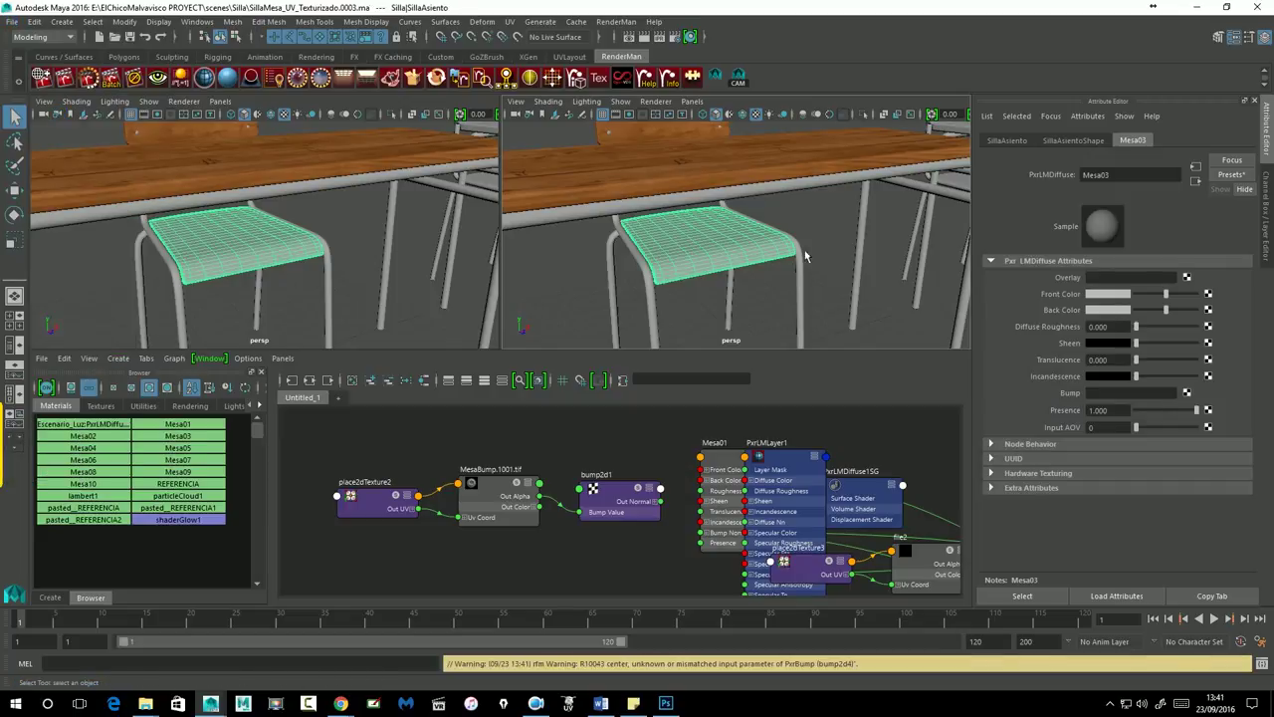
left_click(1188, 280)
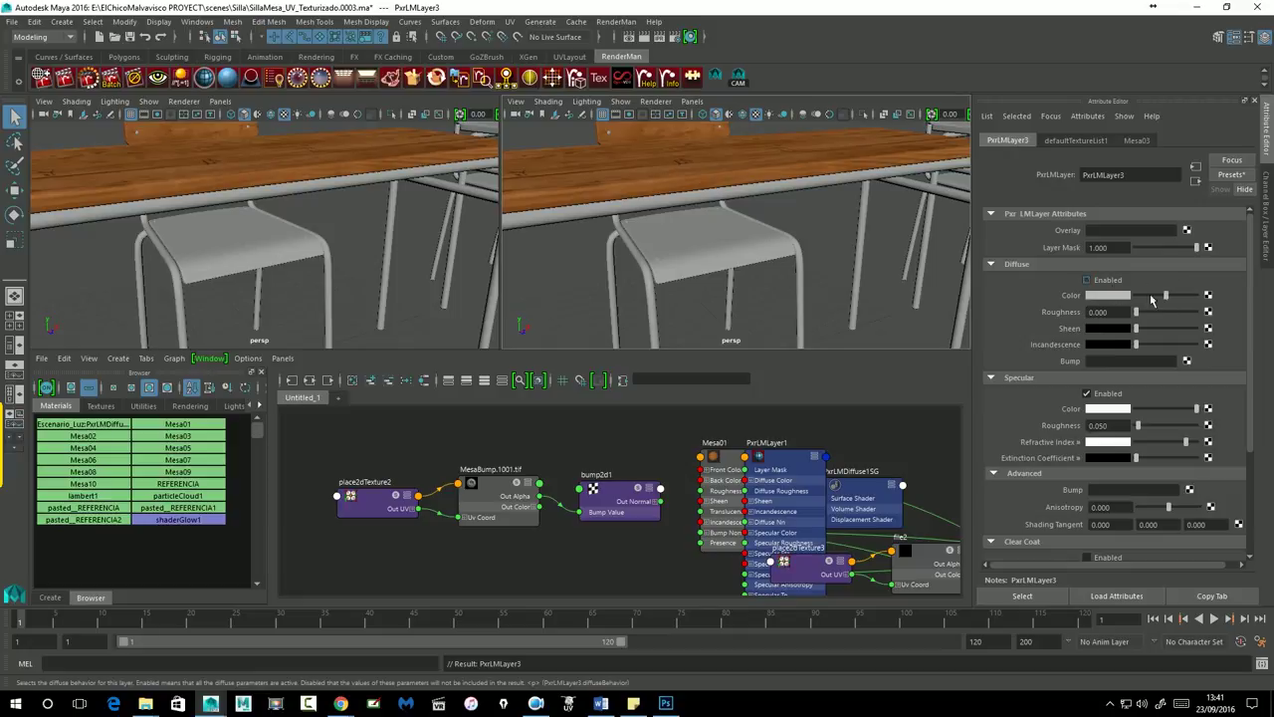
left_click(1208, 408)
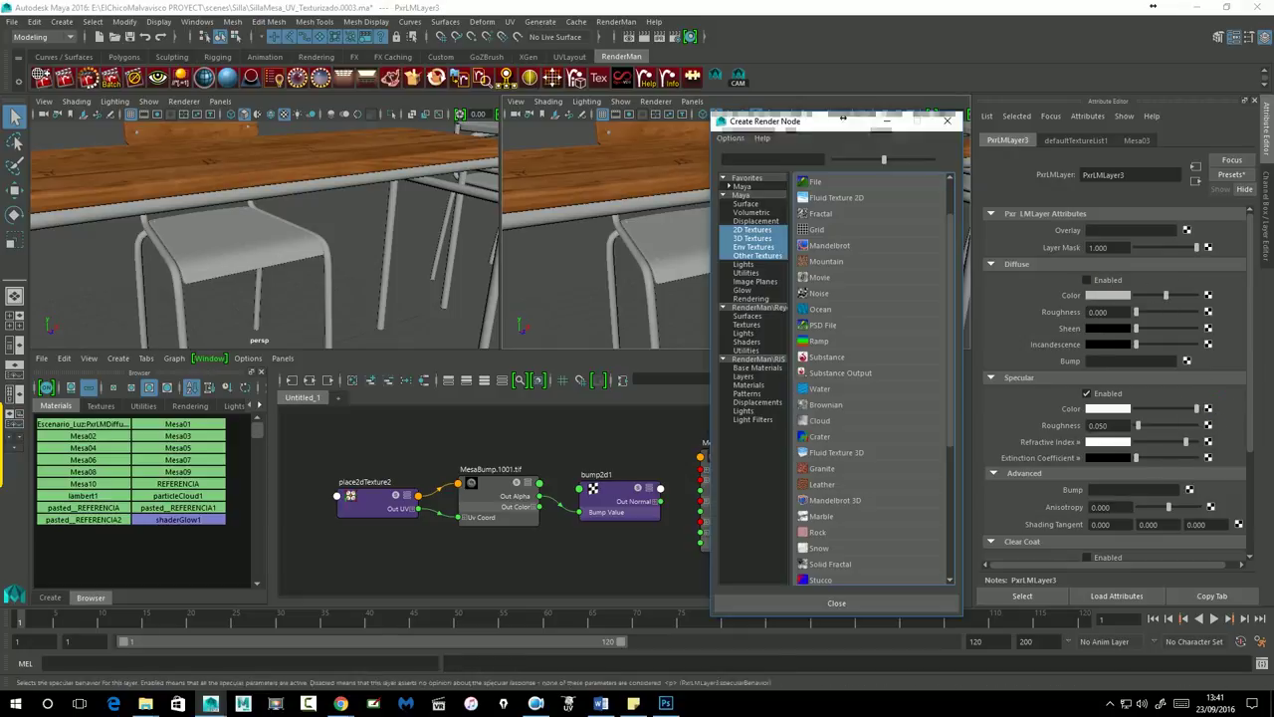
left_click(817, 181)
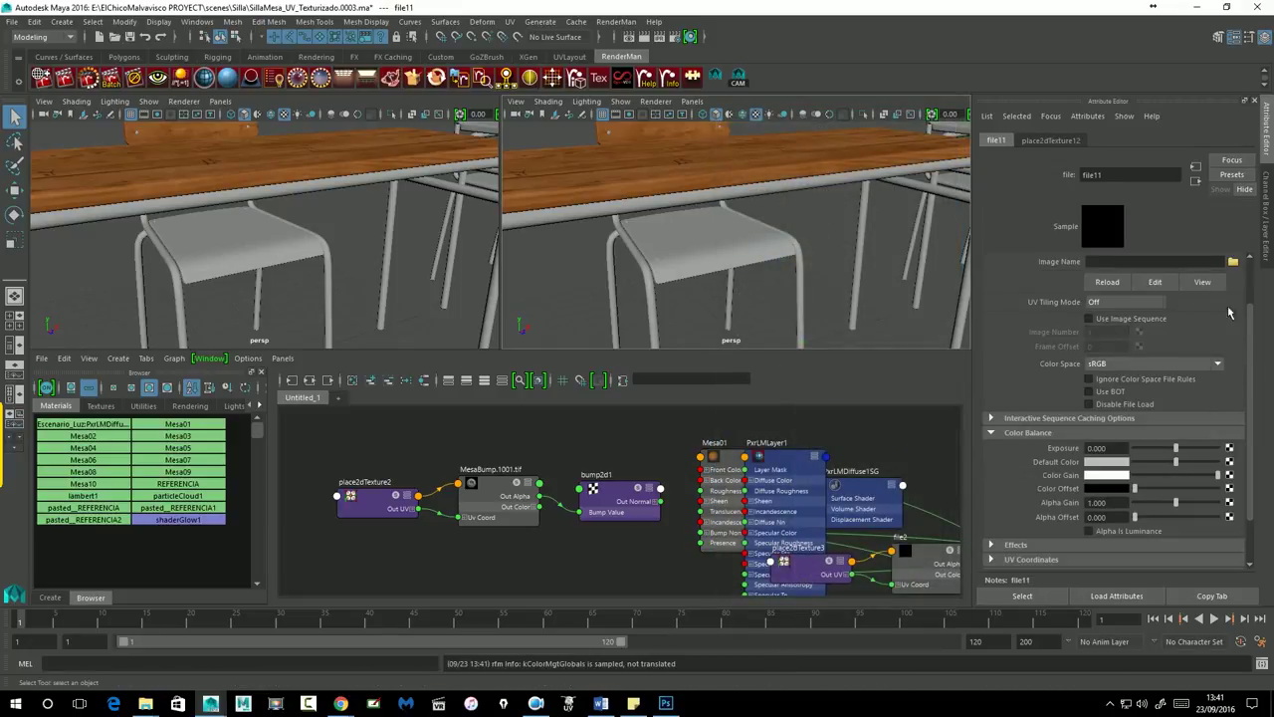
left_click(1234, 262)
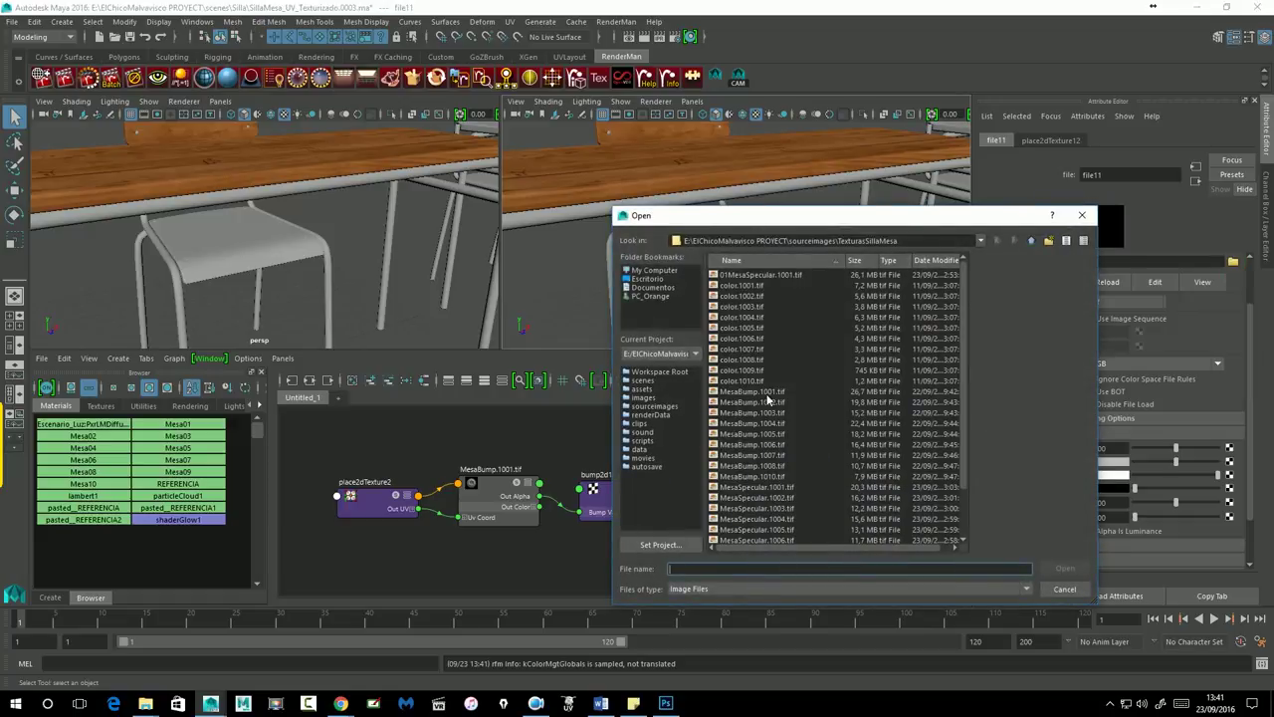
left_click(1082, 215)
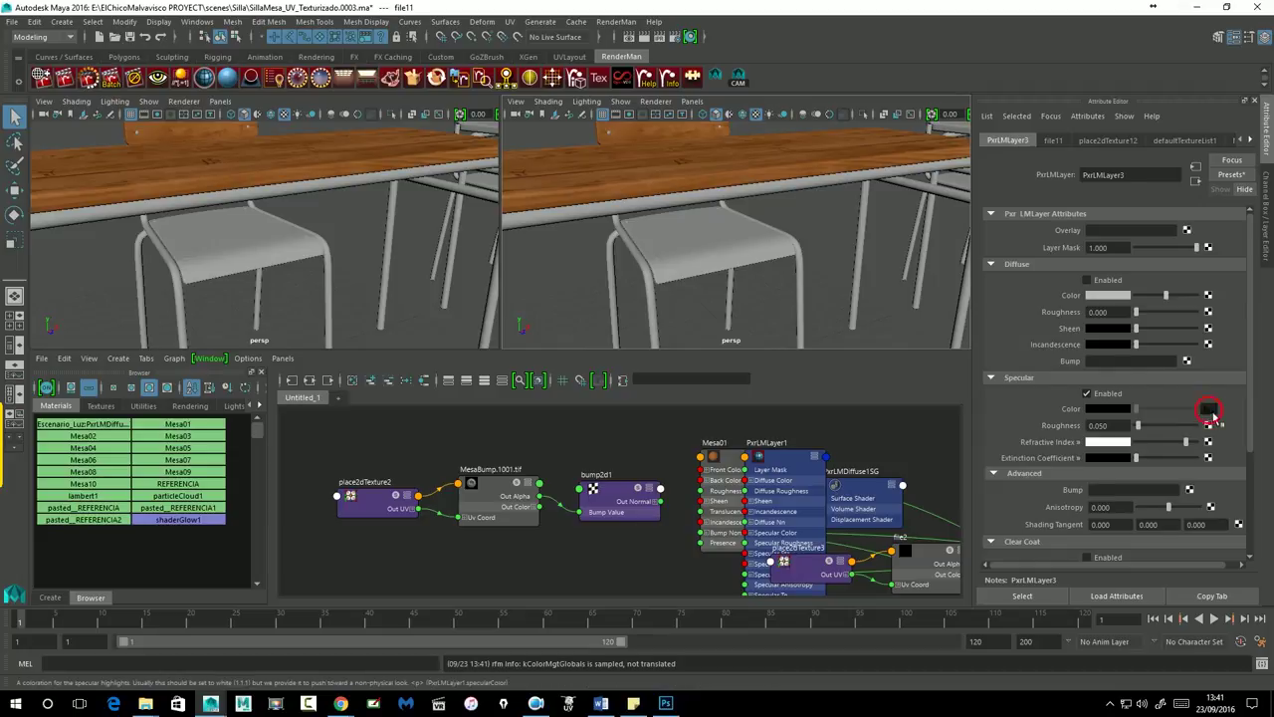
left_click(1207, 409)
left_click(1233, 262)
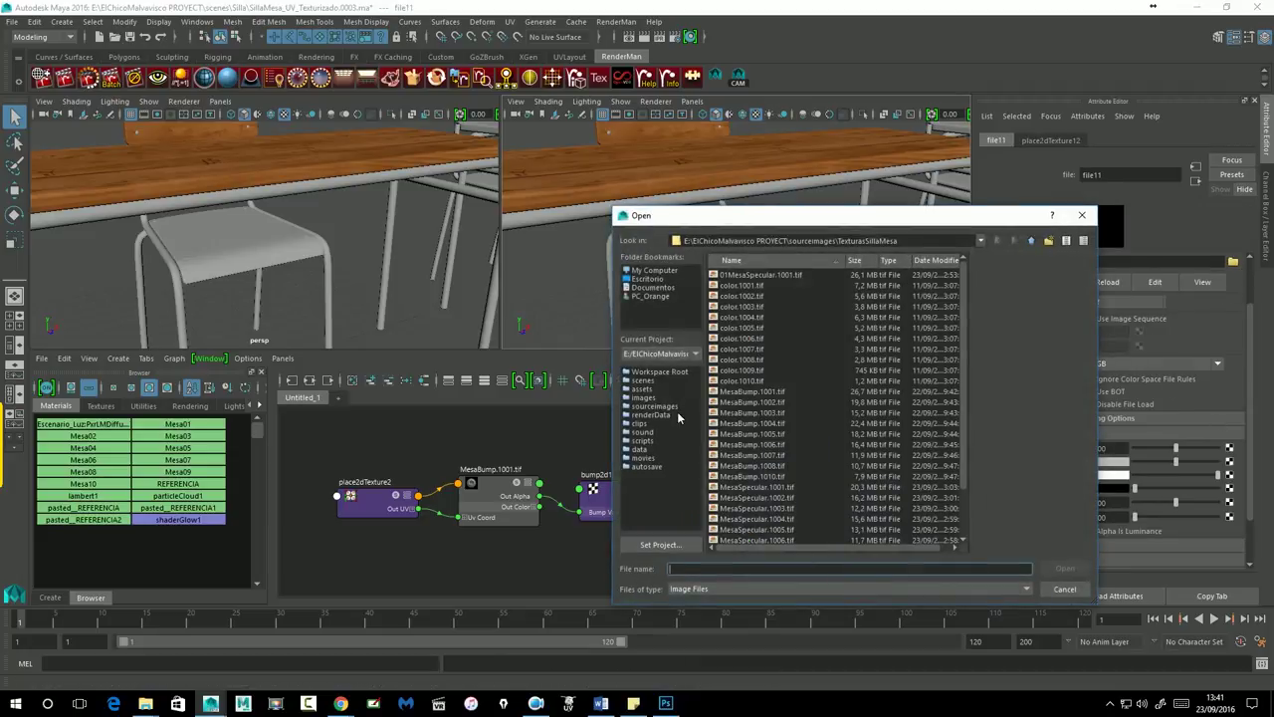
left_click(787, 508)
left_click(1065, 569)
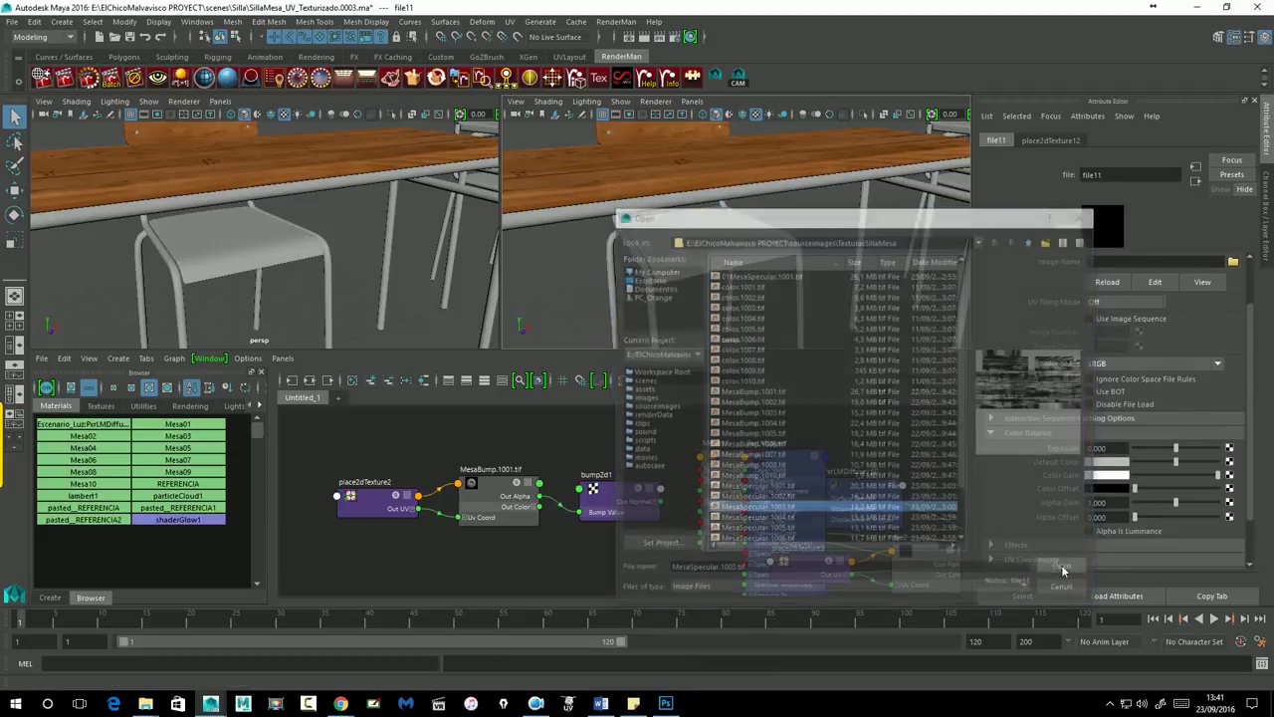
left_click(1195, 181)
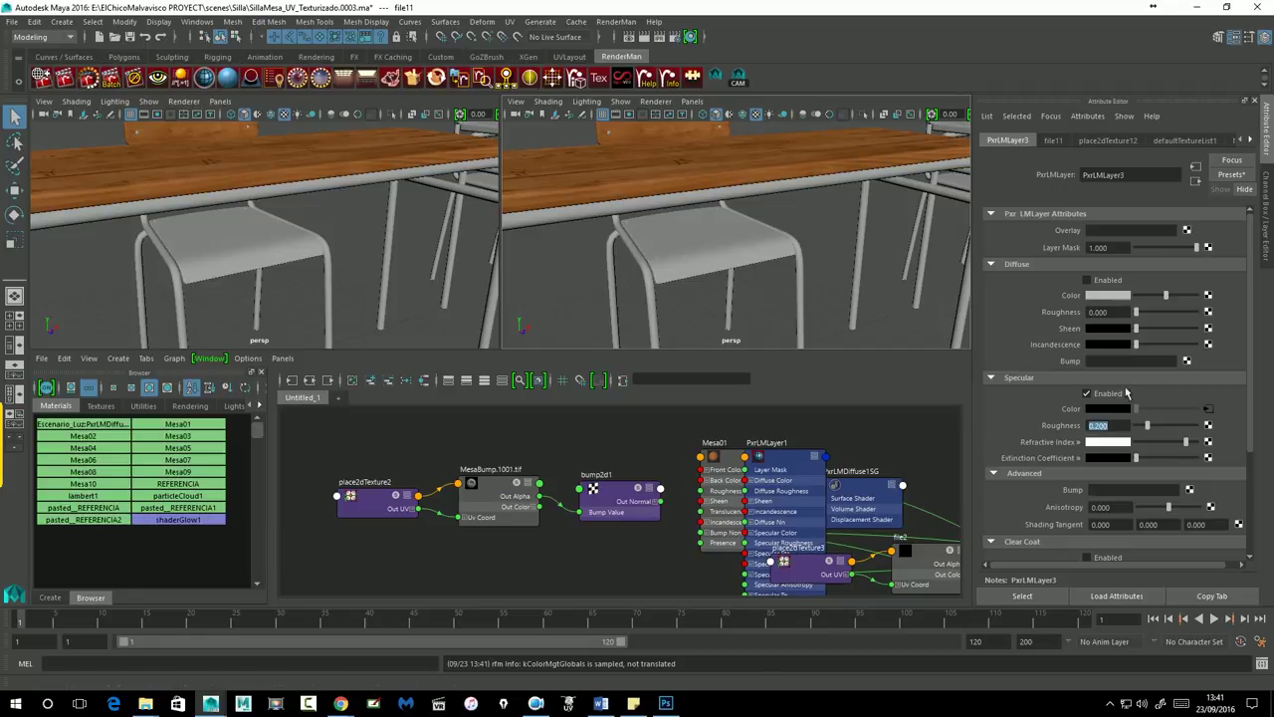
Map MesaSpecular.1003.tif to the seat layer's specular bump through a file texture.
left_click(1189, 490)
left_click(819, 183)
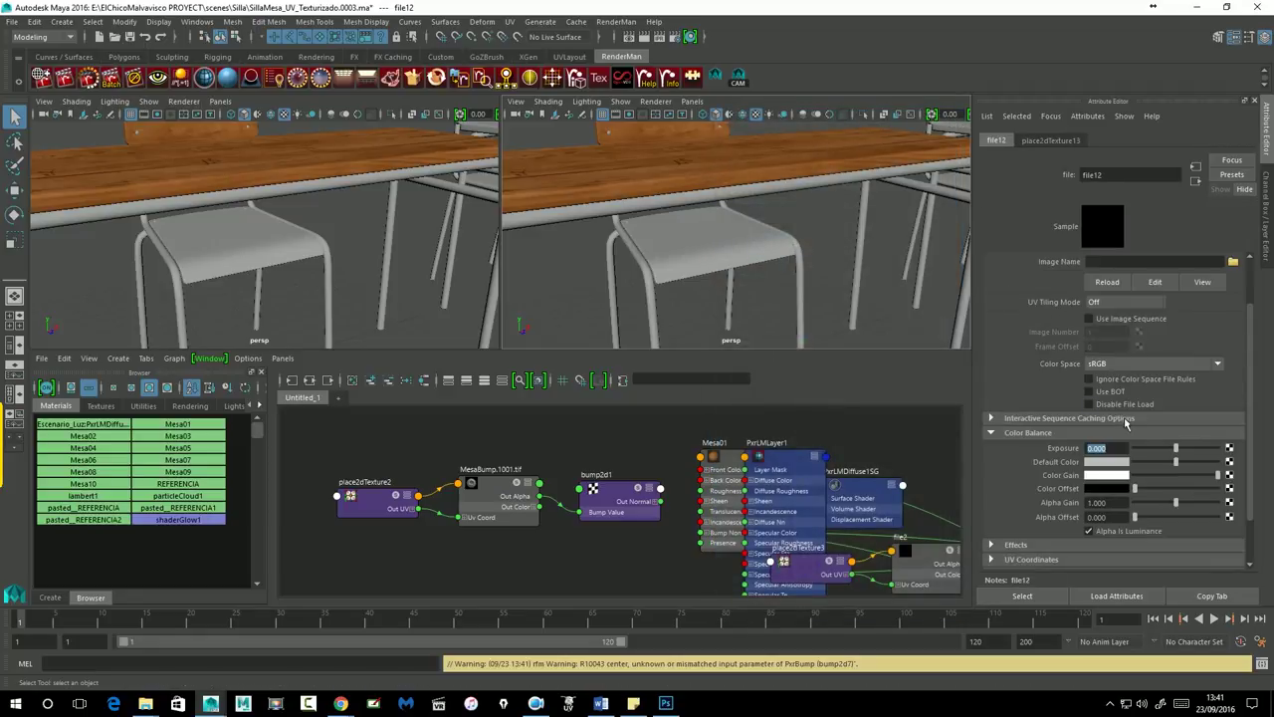
left_click(1235, 262)
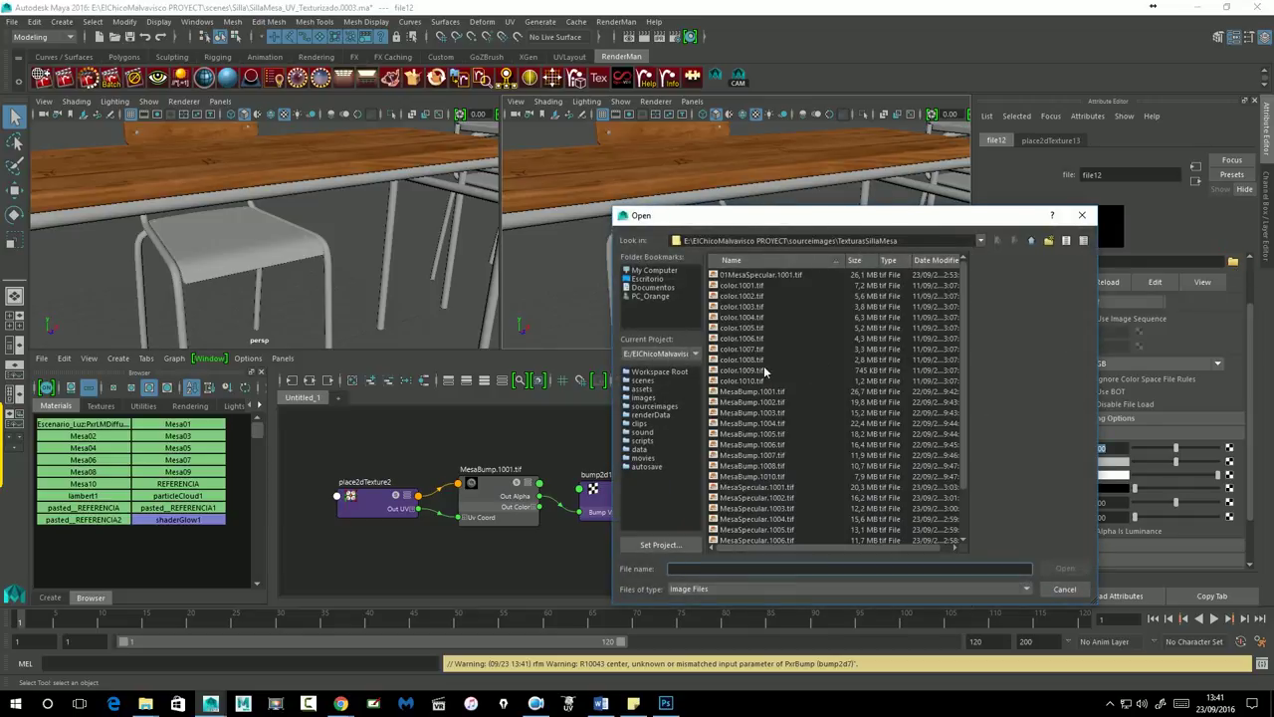
left_click(757, 509)
left_click(1062, 568)
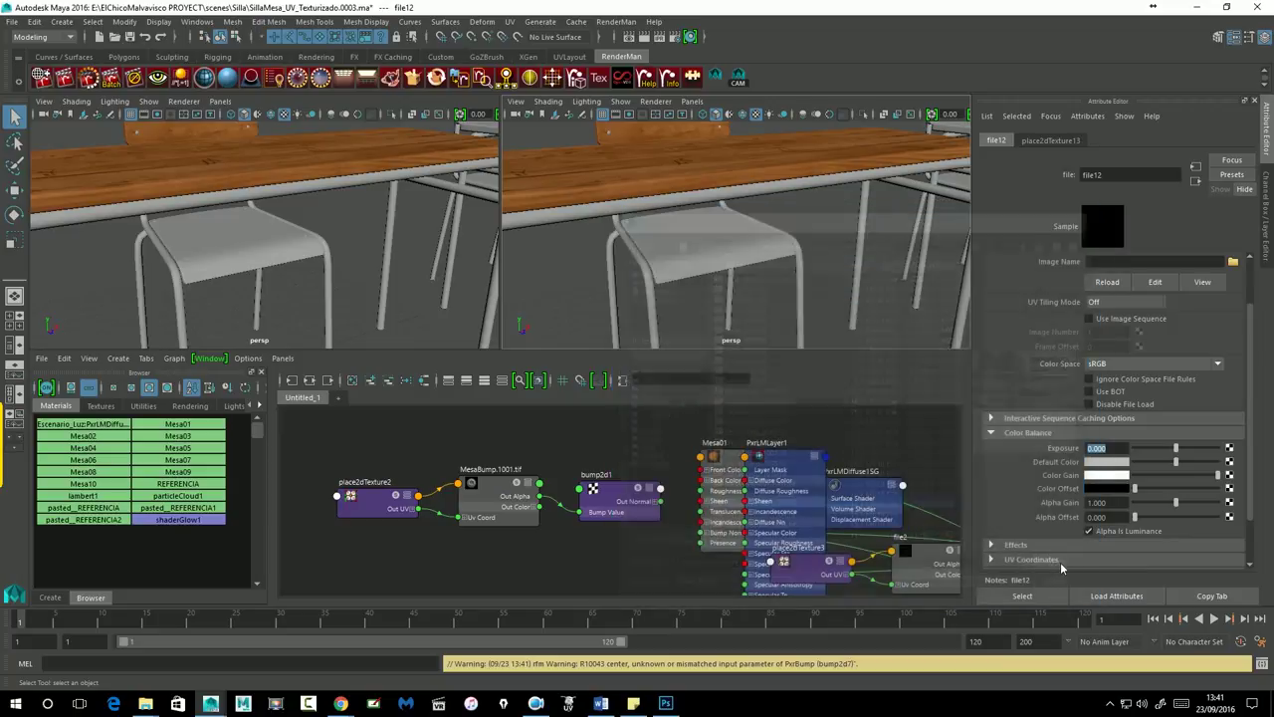
left_click(1196, 181)
type("0.100")
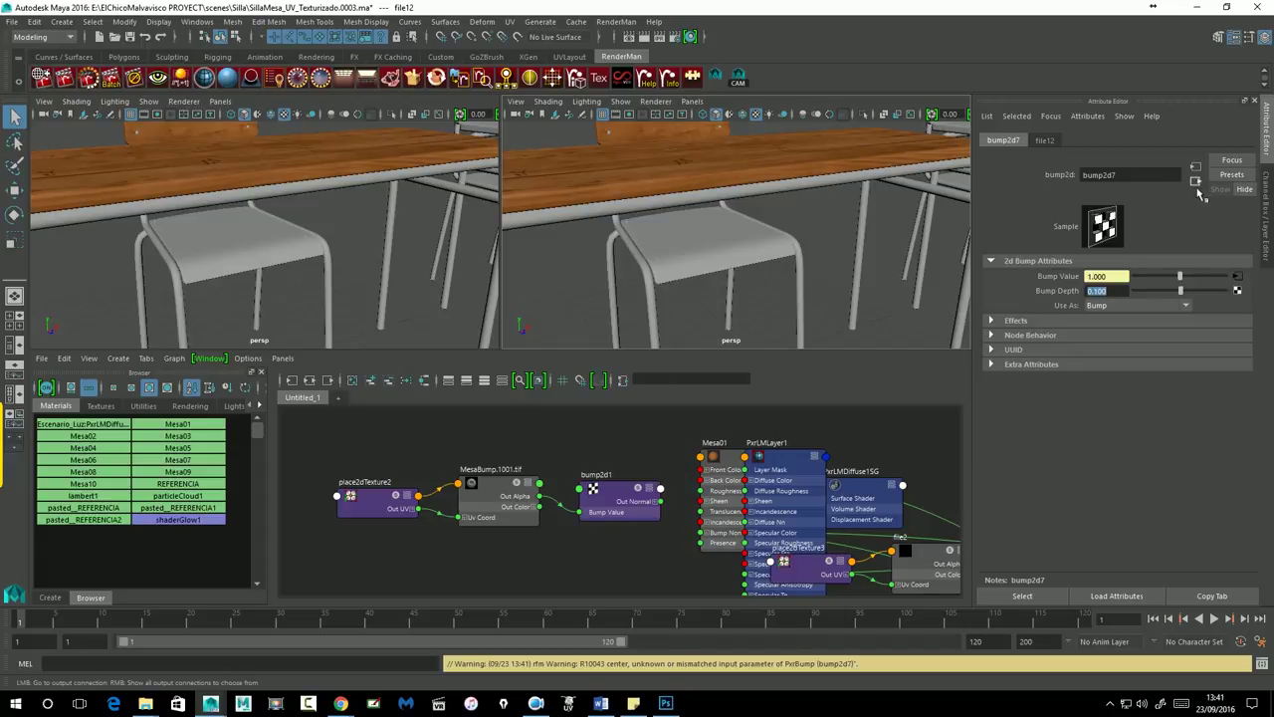
Check Mesa03 and PxrLMLayer3's specular colour and bump texture connections.
left_click(1197, 182)
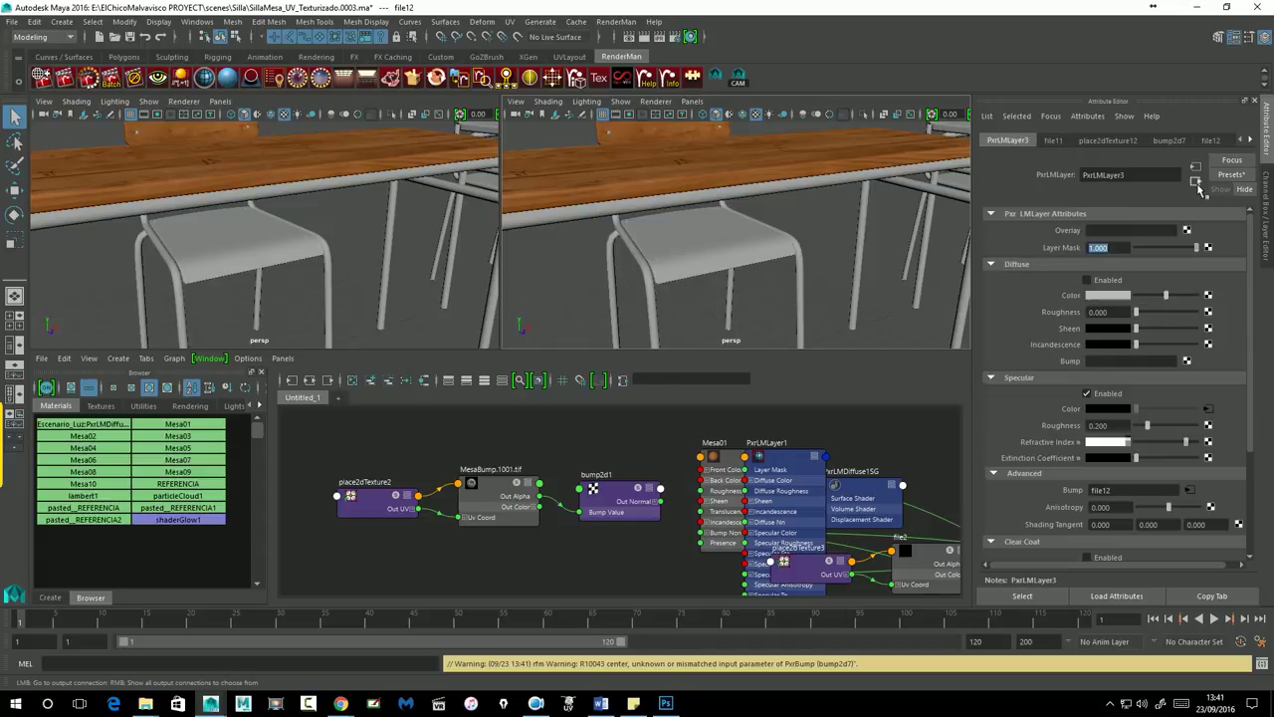
left_click(1196, 183)
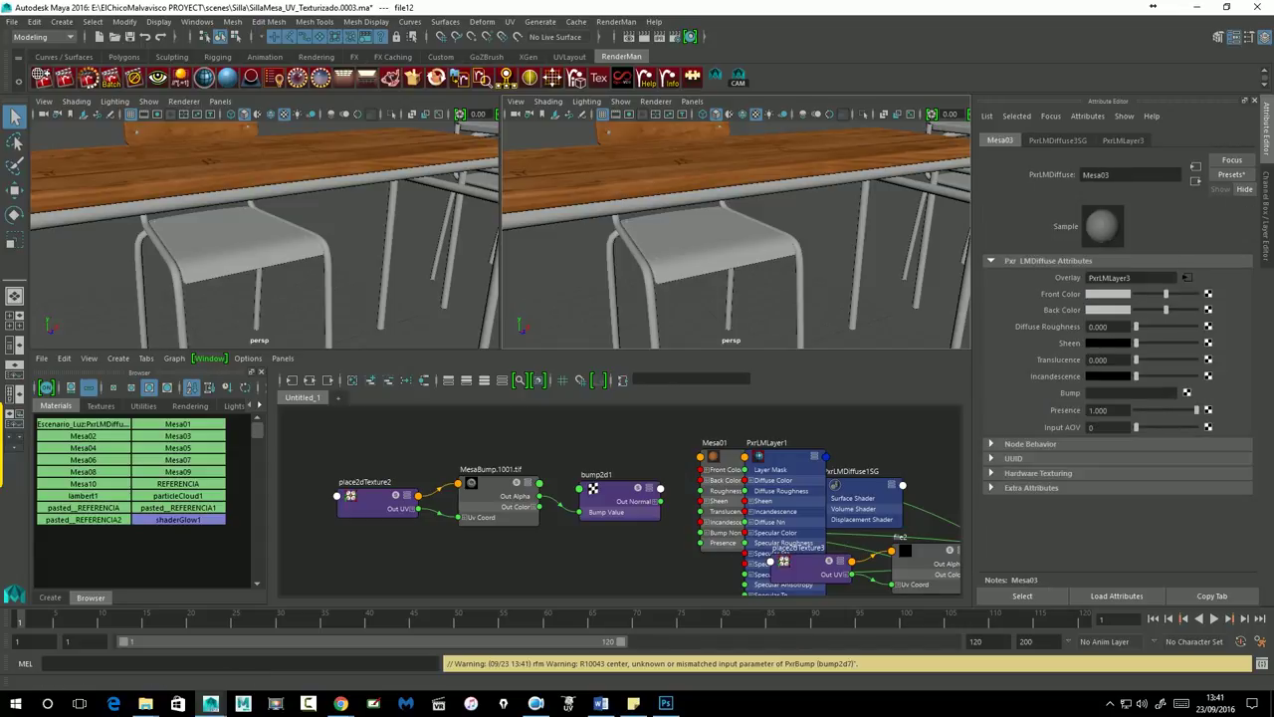
left_click(1187, 279)
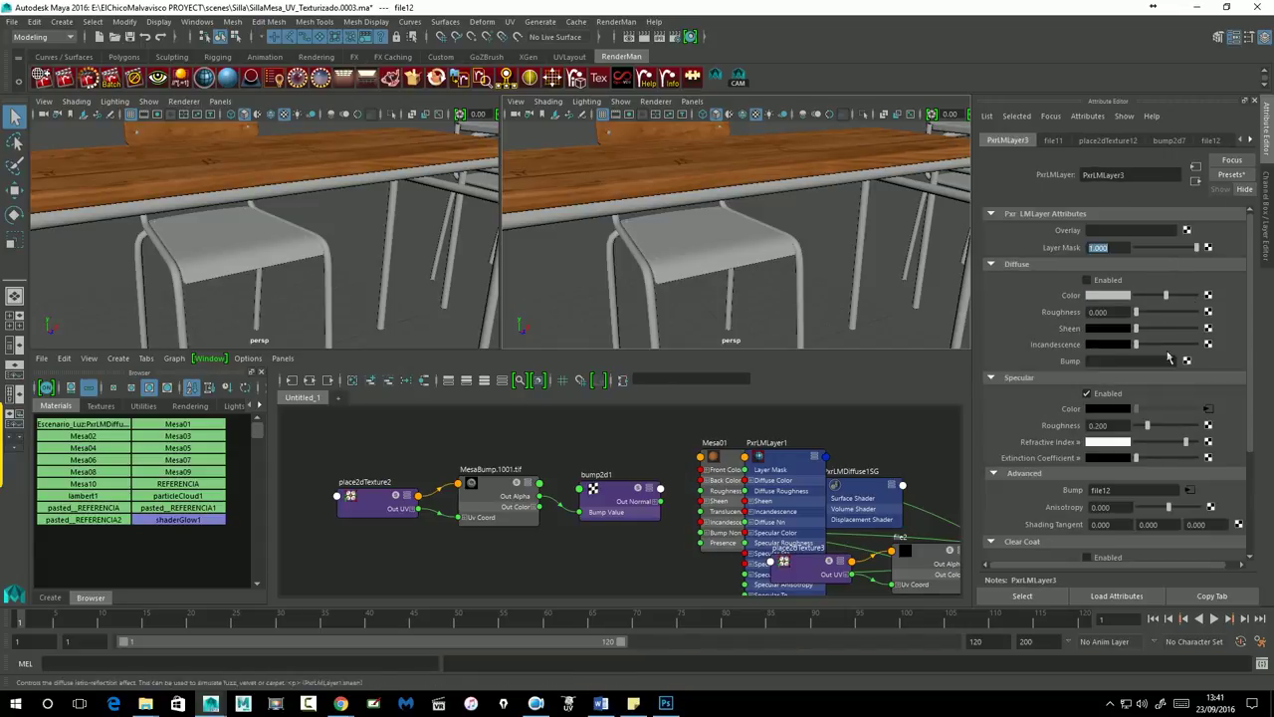
left_click(1210, 409)
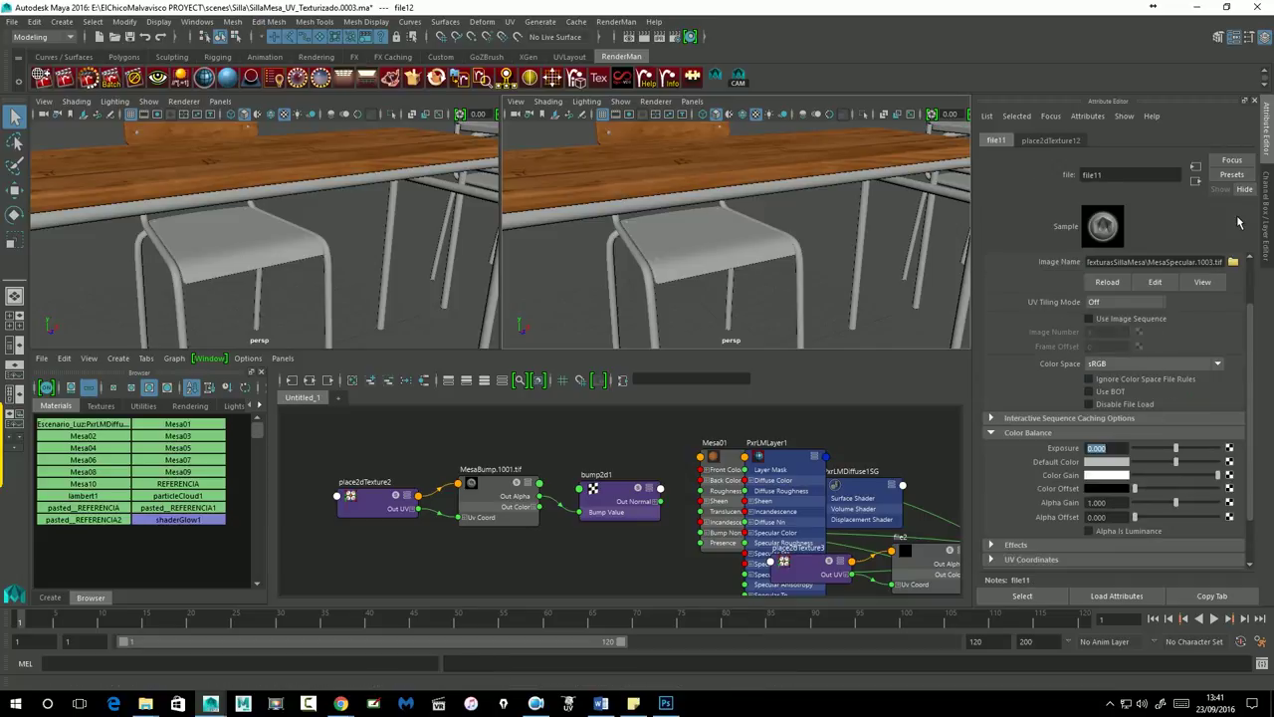
left_click(1197, 183)
left_click(1188, 490)
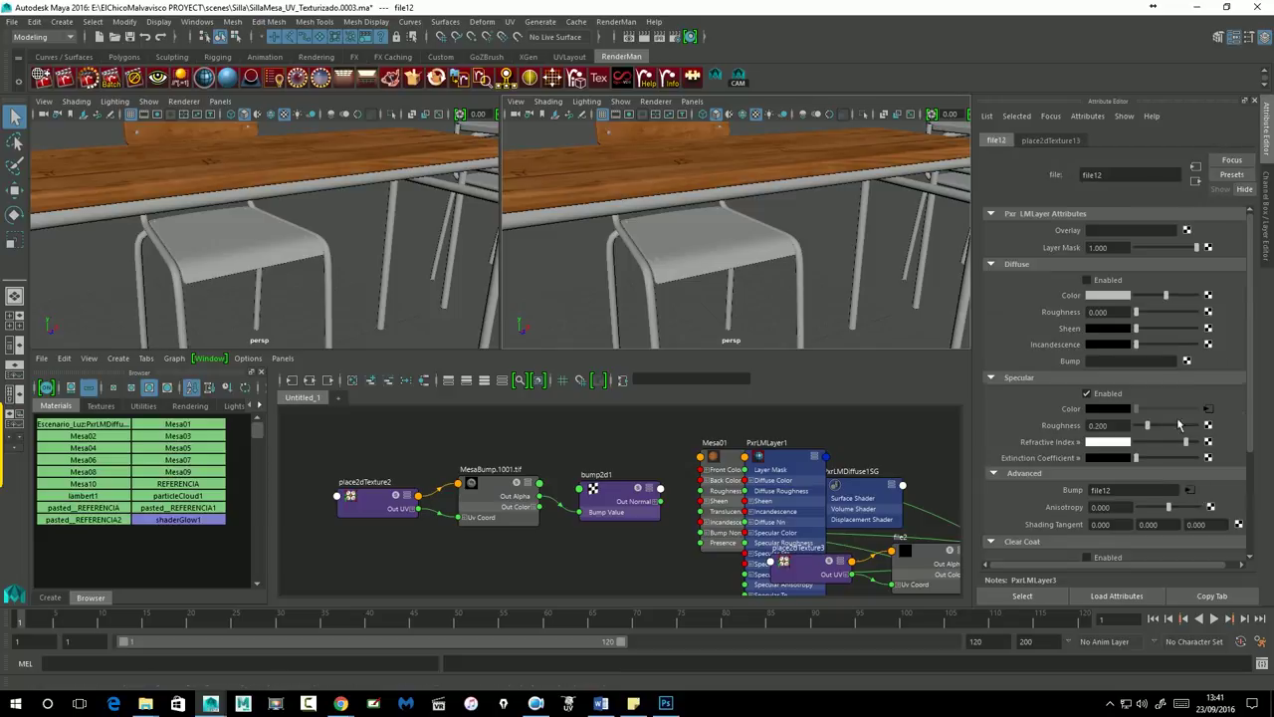
left_click(1196, 180)
left_click(1197, 182)
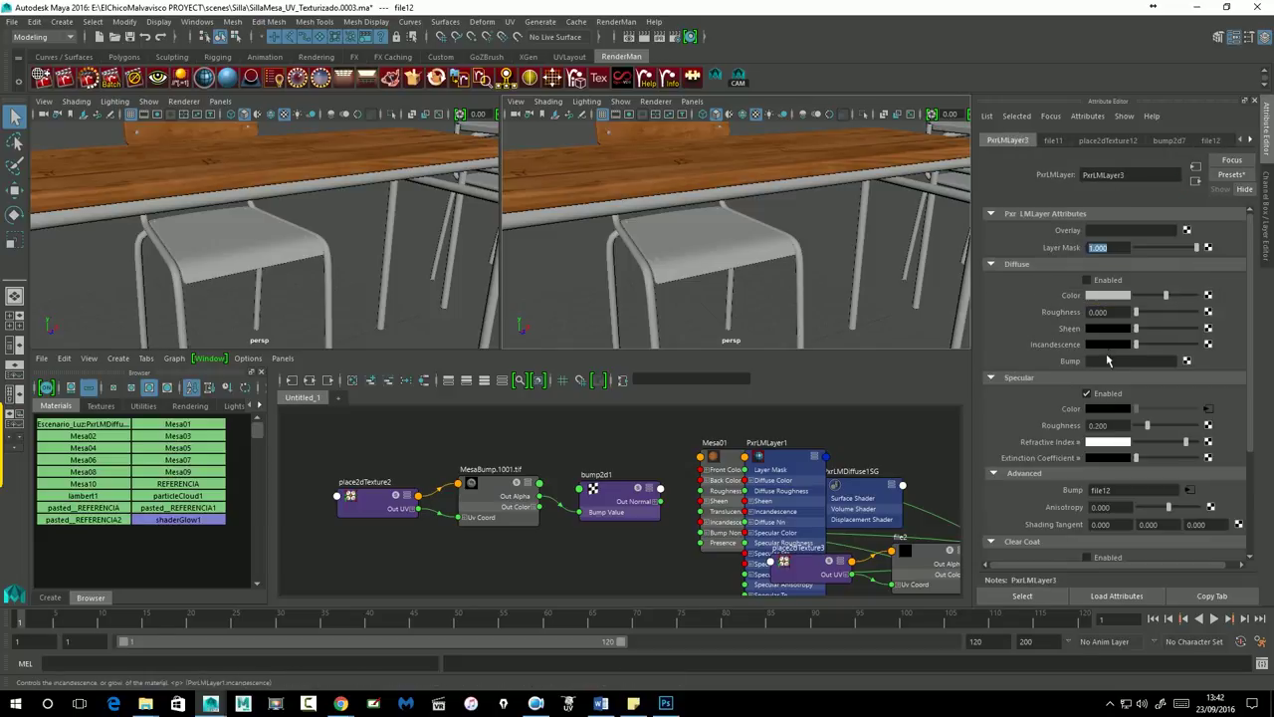
left_click(1195, 181)
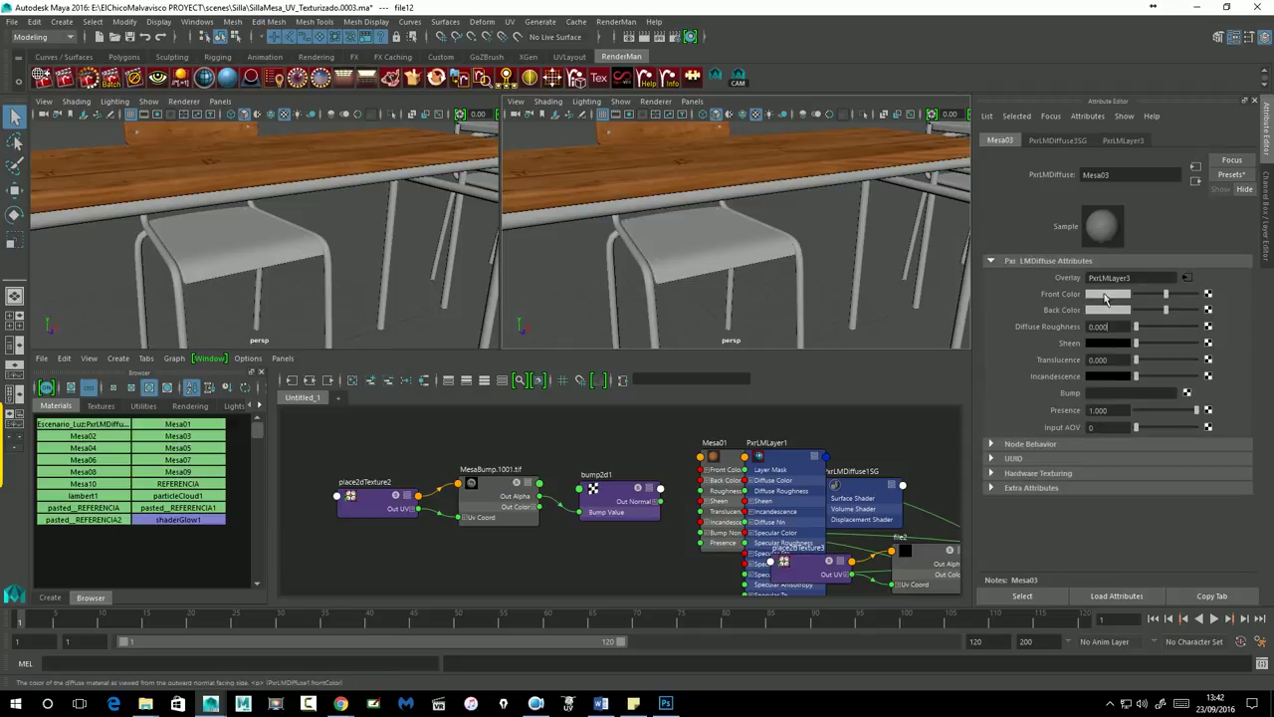
Connect a MesaBump tif image as the chair seat Mesa03's bump map.
left_click(1187, 392)
left_click(825, 188)
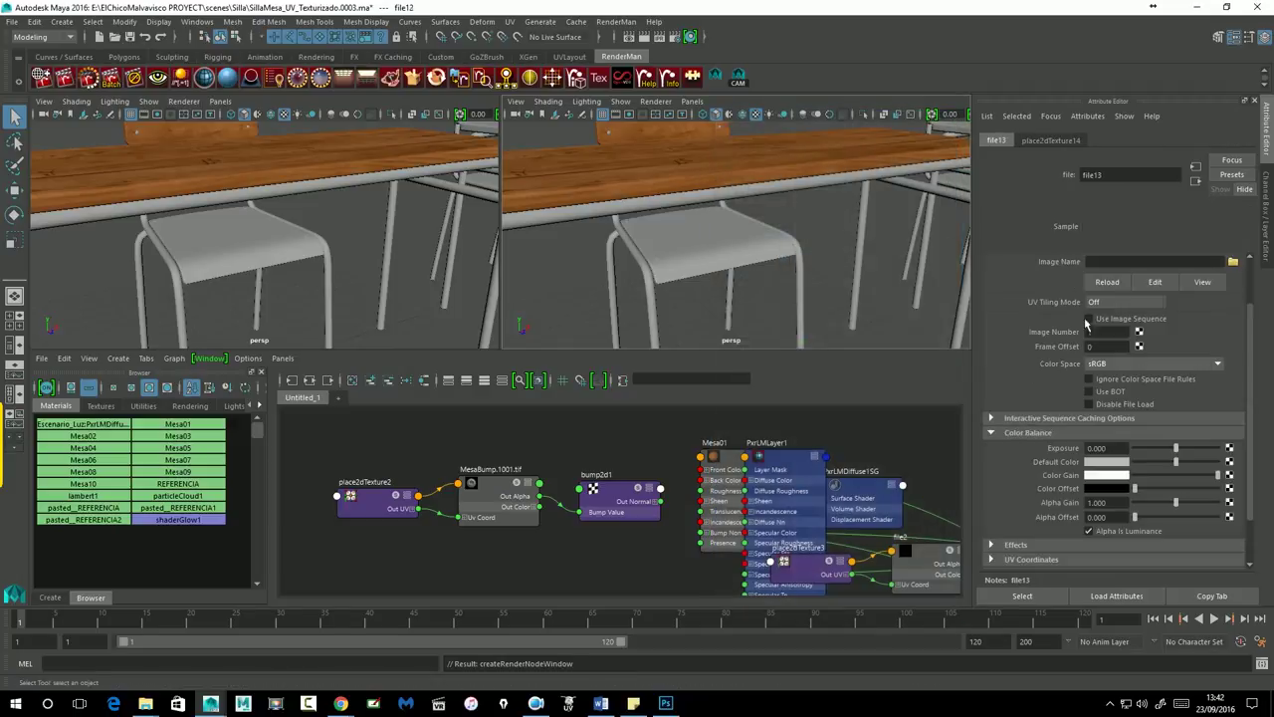
left_click(1233, 261)
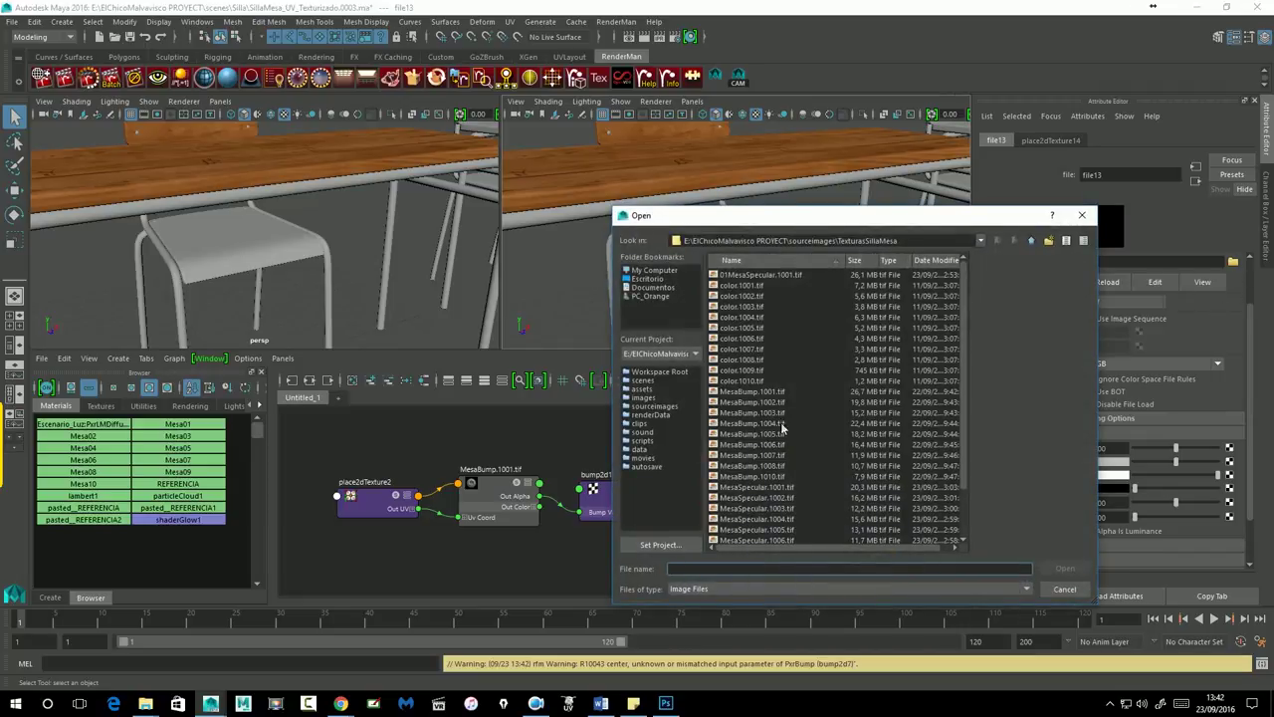
left_click(760, 414)
left_click(1064, 568)
type("0.100")
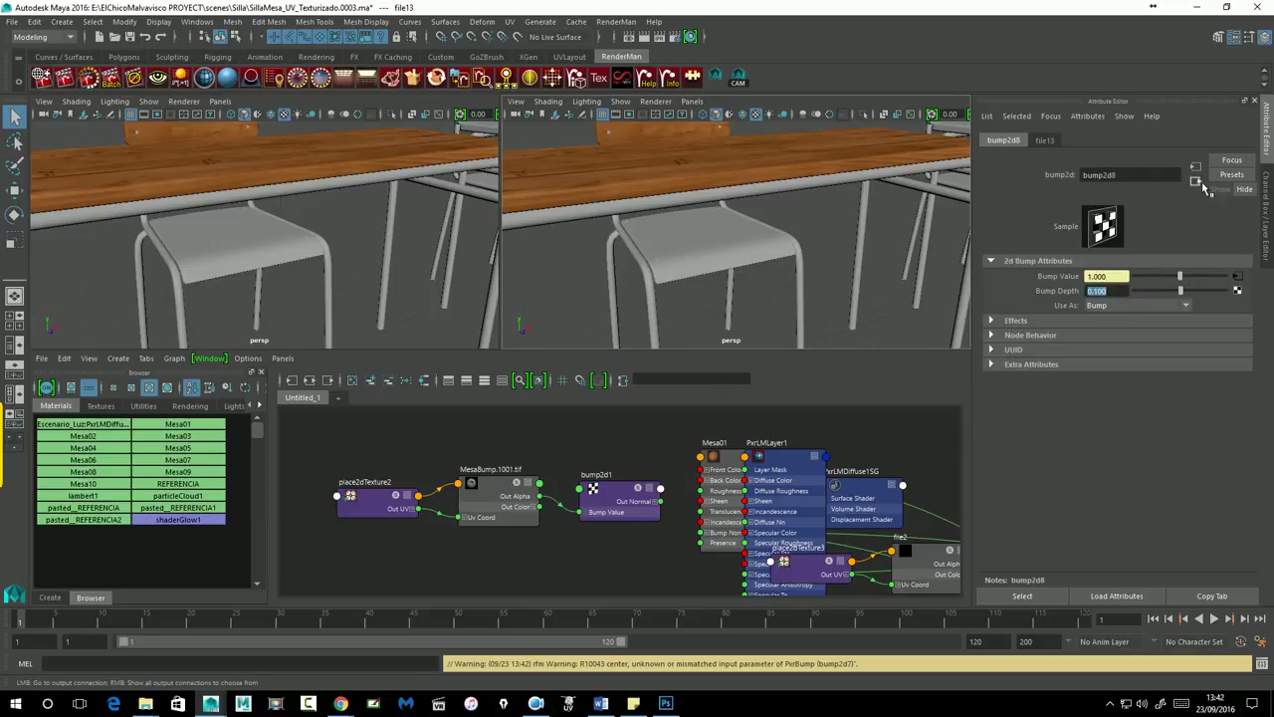
Map color.1003.tif to Mesa03's front colour through a new file14 texture.
left_click(1196, 181)
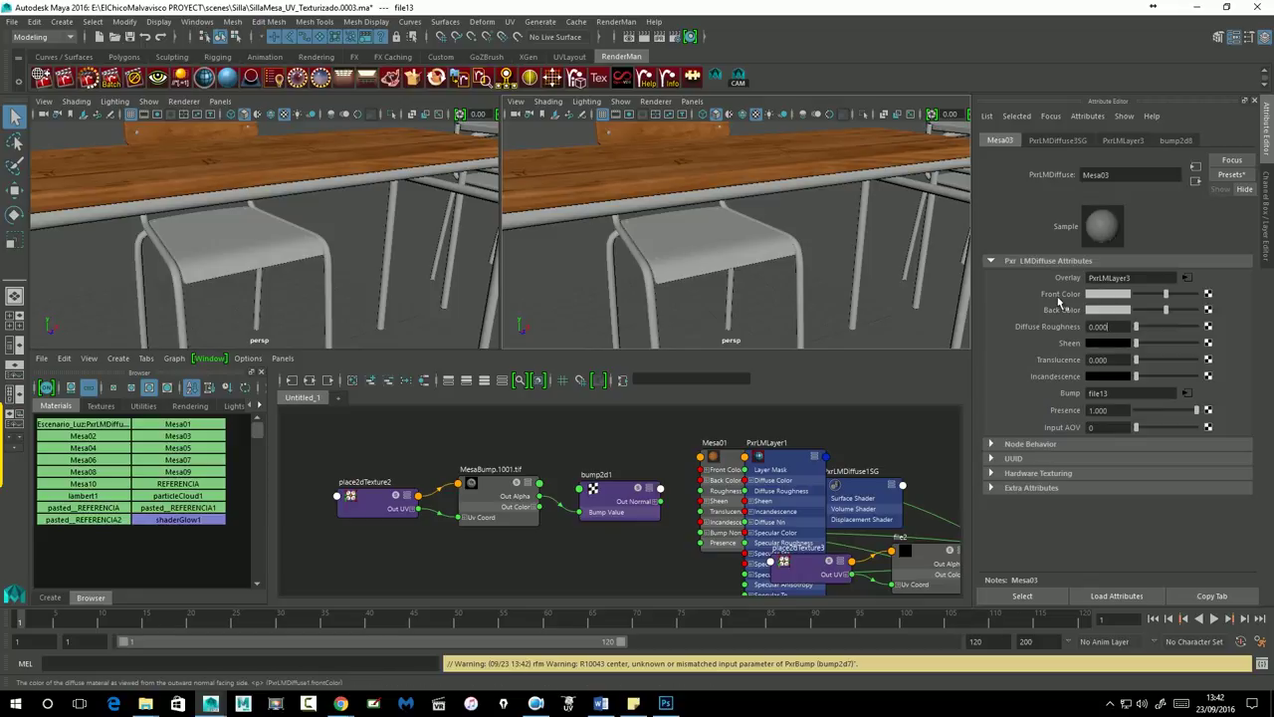
left_click(1209, 295)
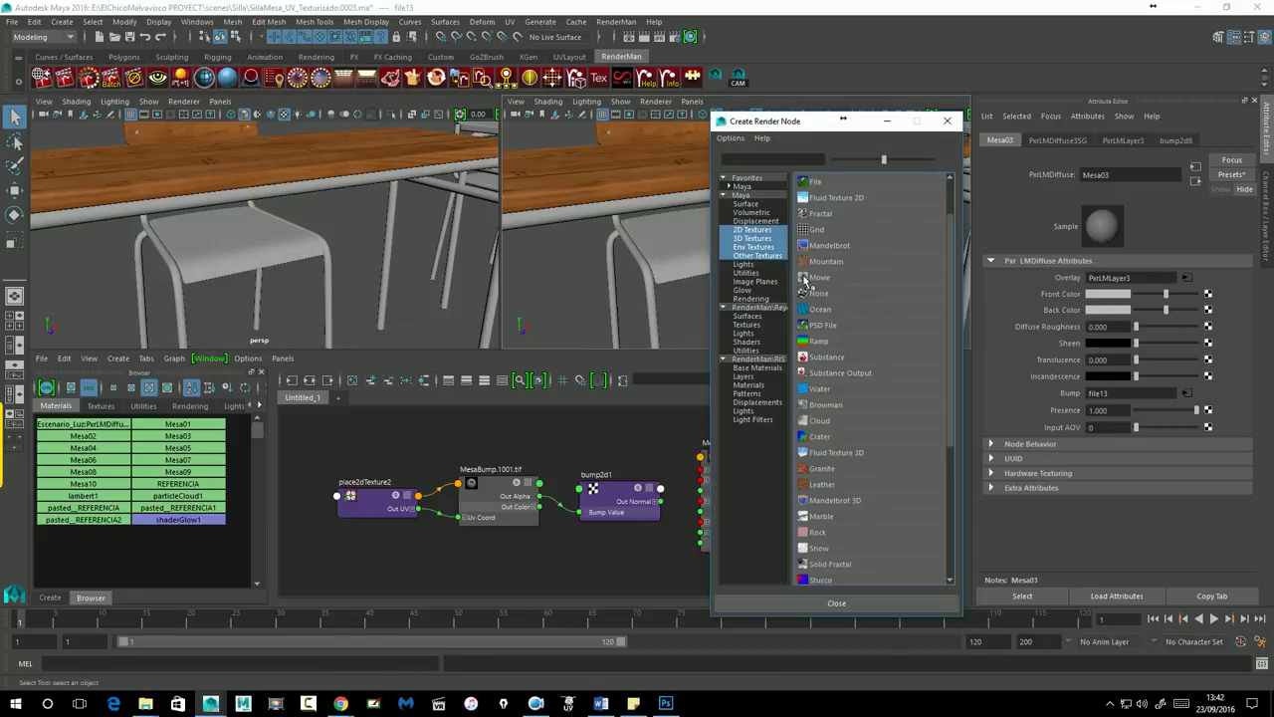
left_click(815, 182)
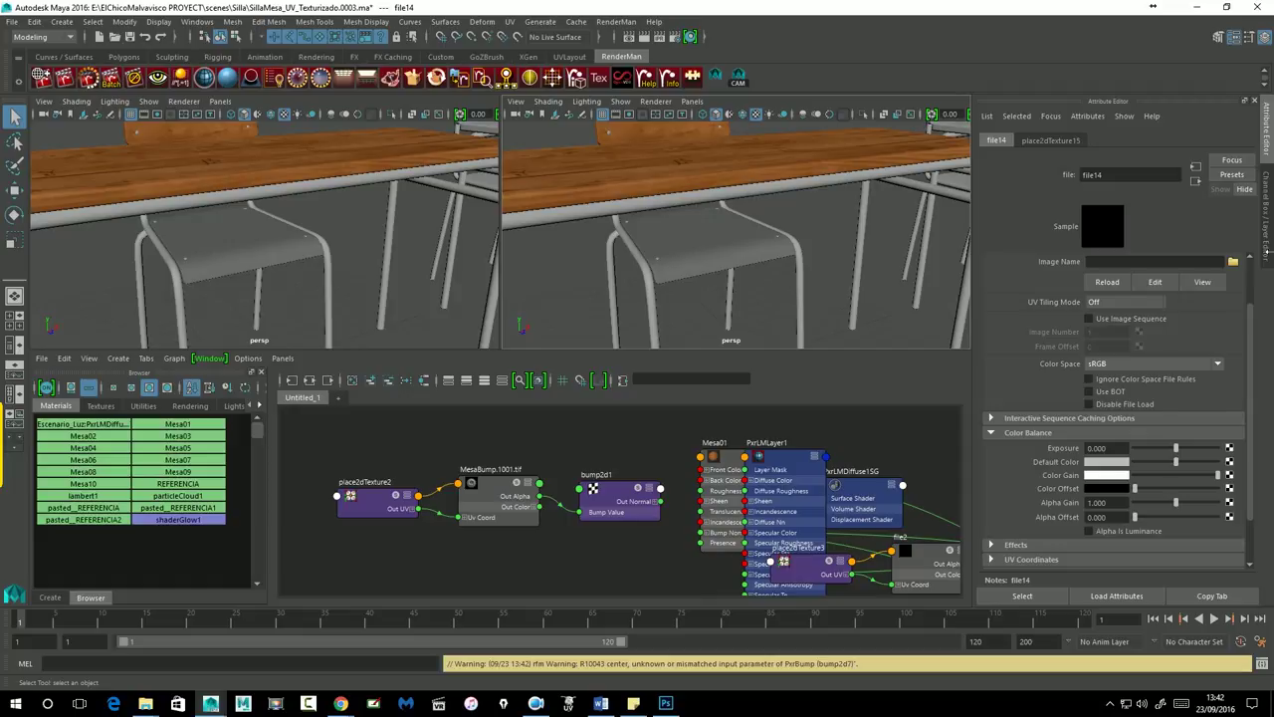
left_click(1232, 261)
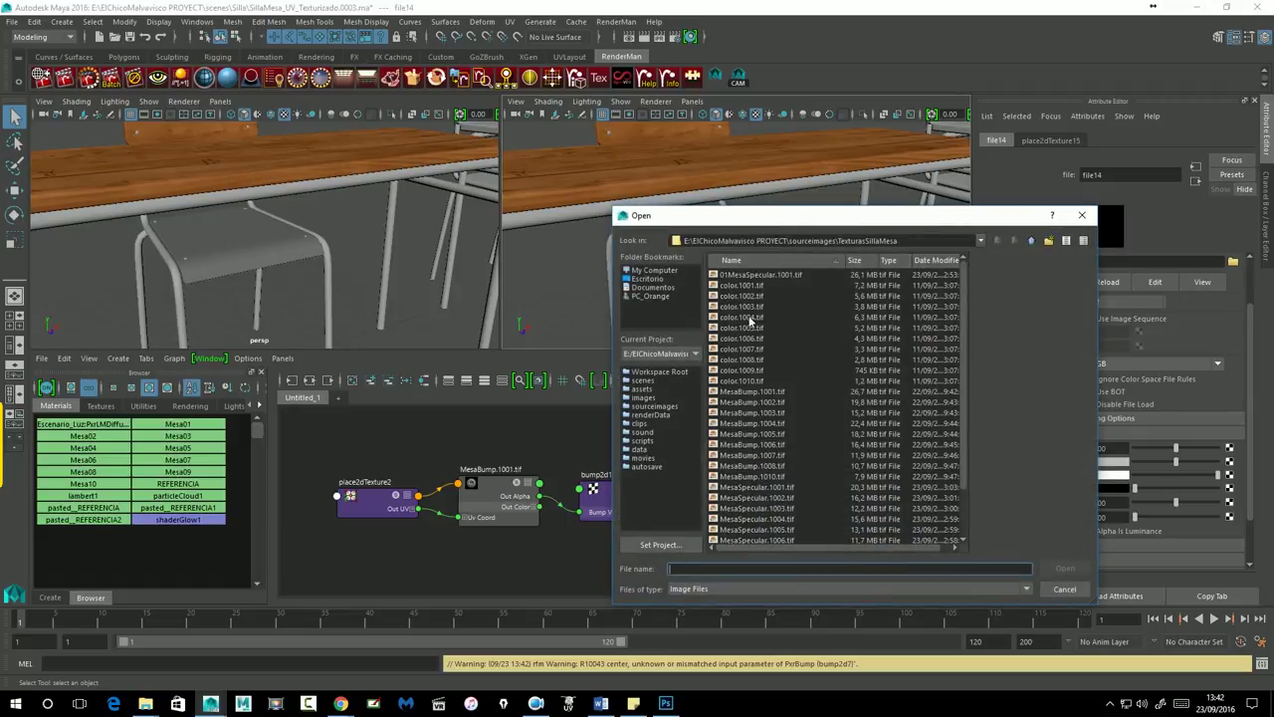
left_click(749, 308)
left_click(1065, 568)
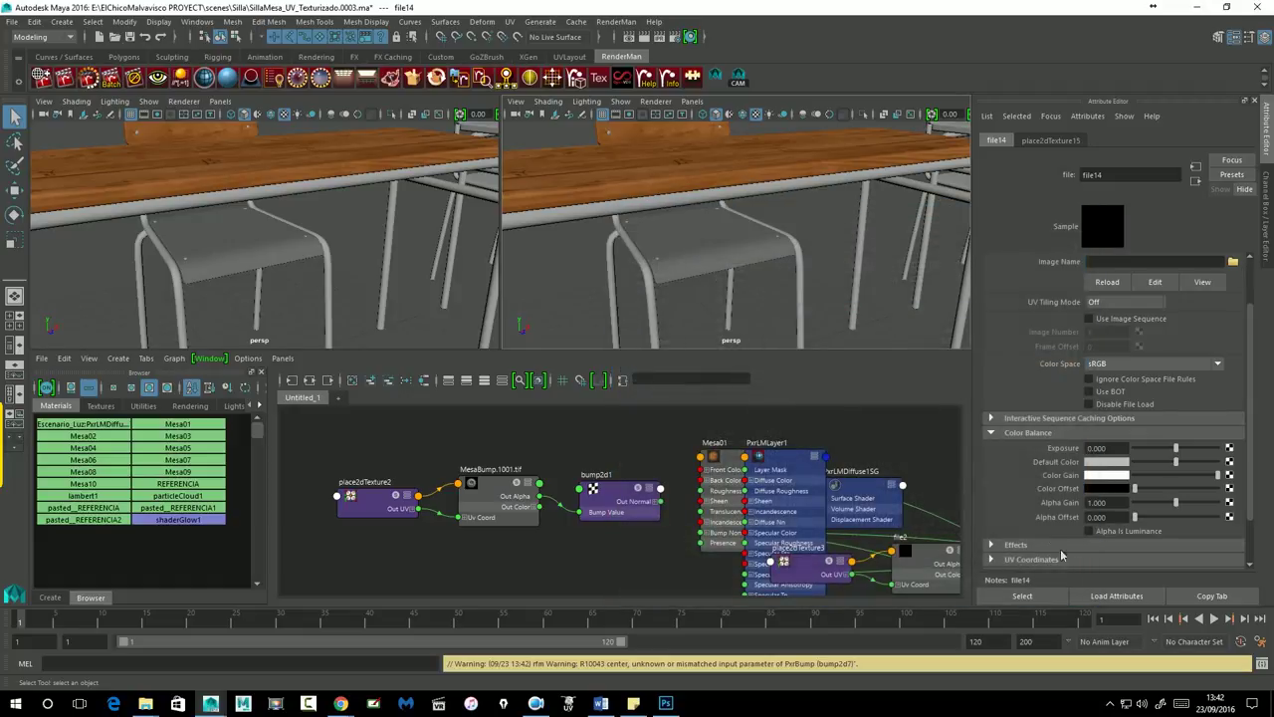
mouse_move(825, 215)
left_mouse_down("alt")
mouse_move(776, 253)
mouse_move(792, 252)
left_mouse_up("alt")
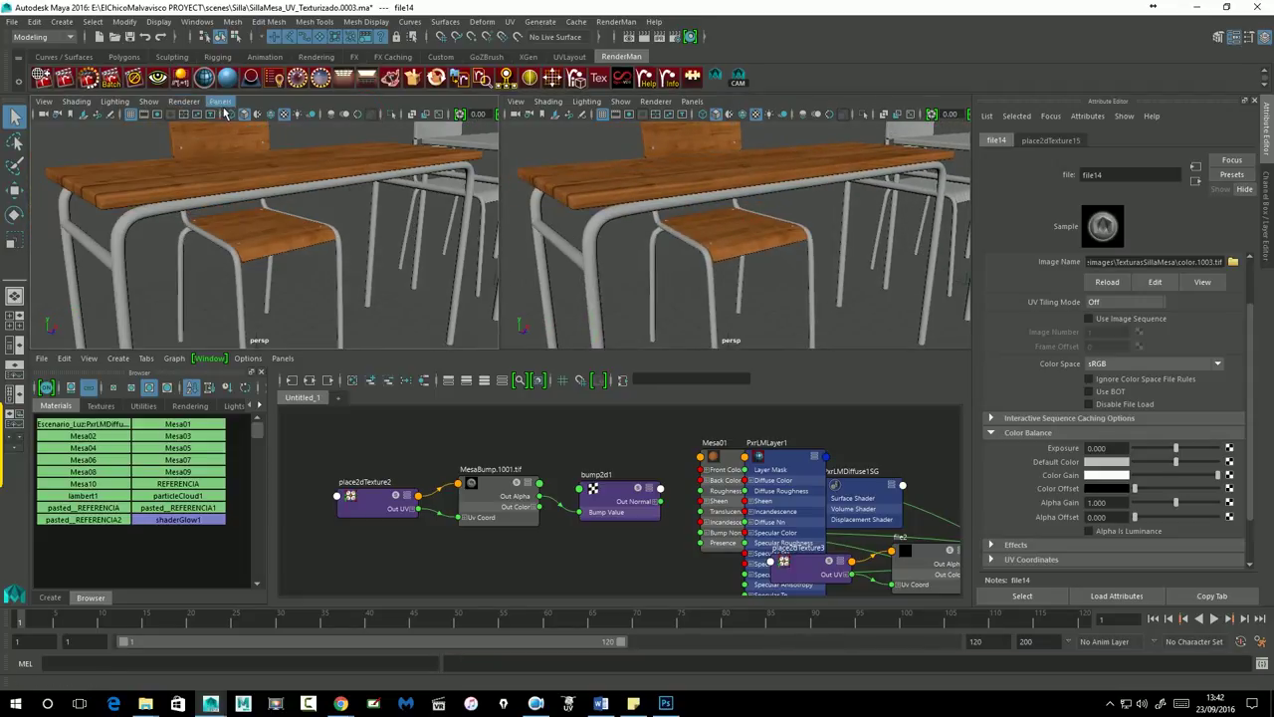
Look through the Escenario_Luz:CamRender camera in the left view and launch a RenderMan IPR preview.
left_click(220, 101)
left_click(371, 116)
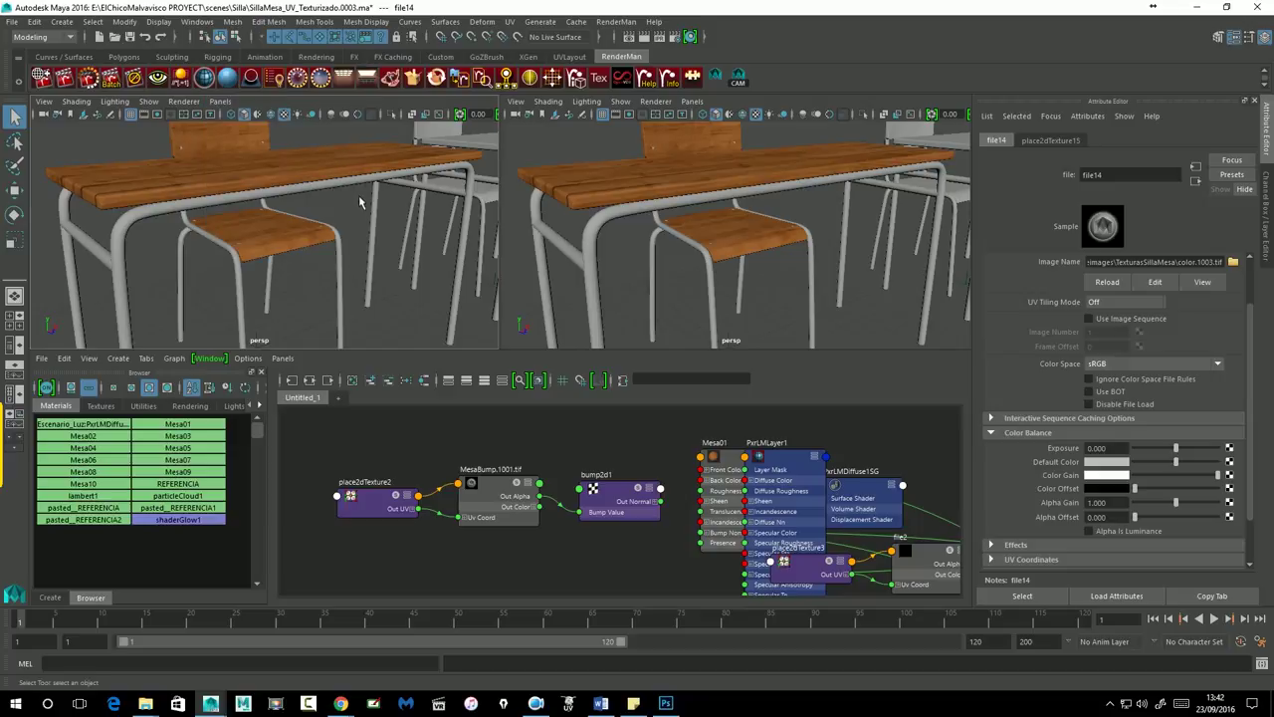
left_click(220, 101)
left_click(371, 115)
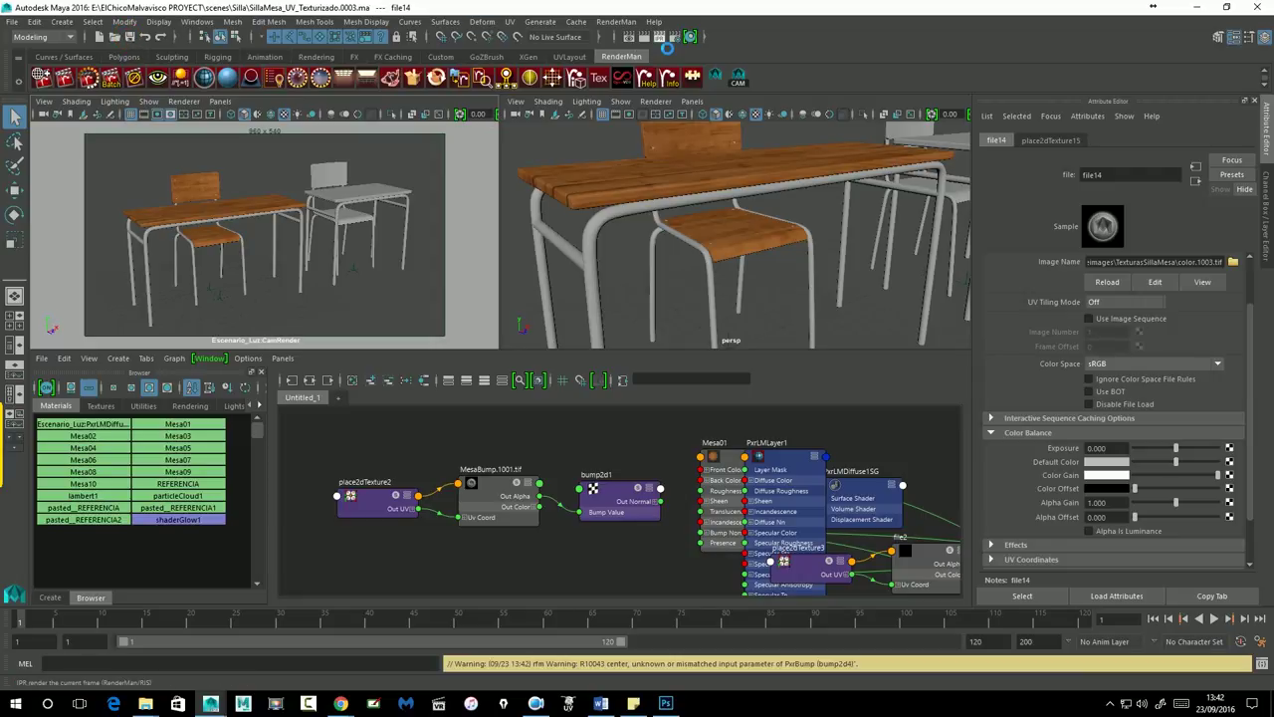
left_click(666, 45)
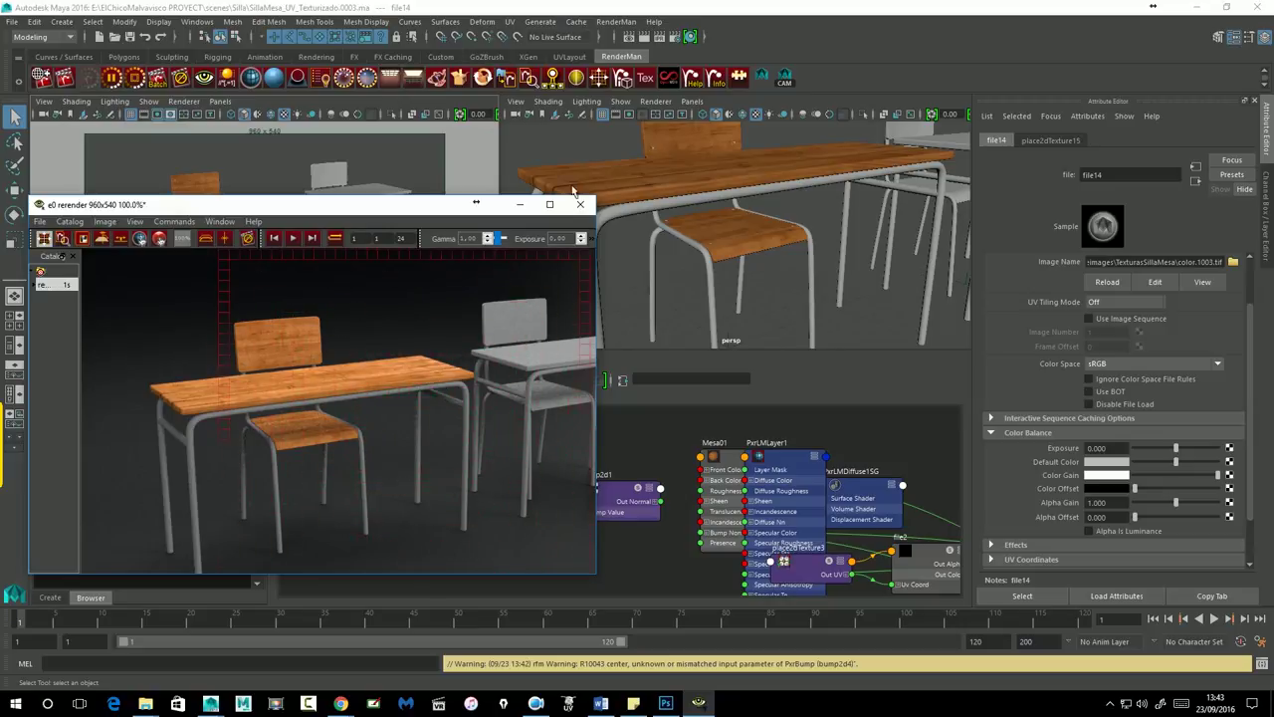
Select the table top and set PxrLMLayer1's Specular Roughness to 0.1.
left_click(1198, 182)
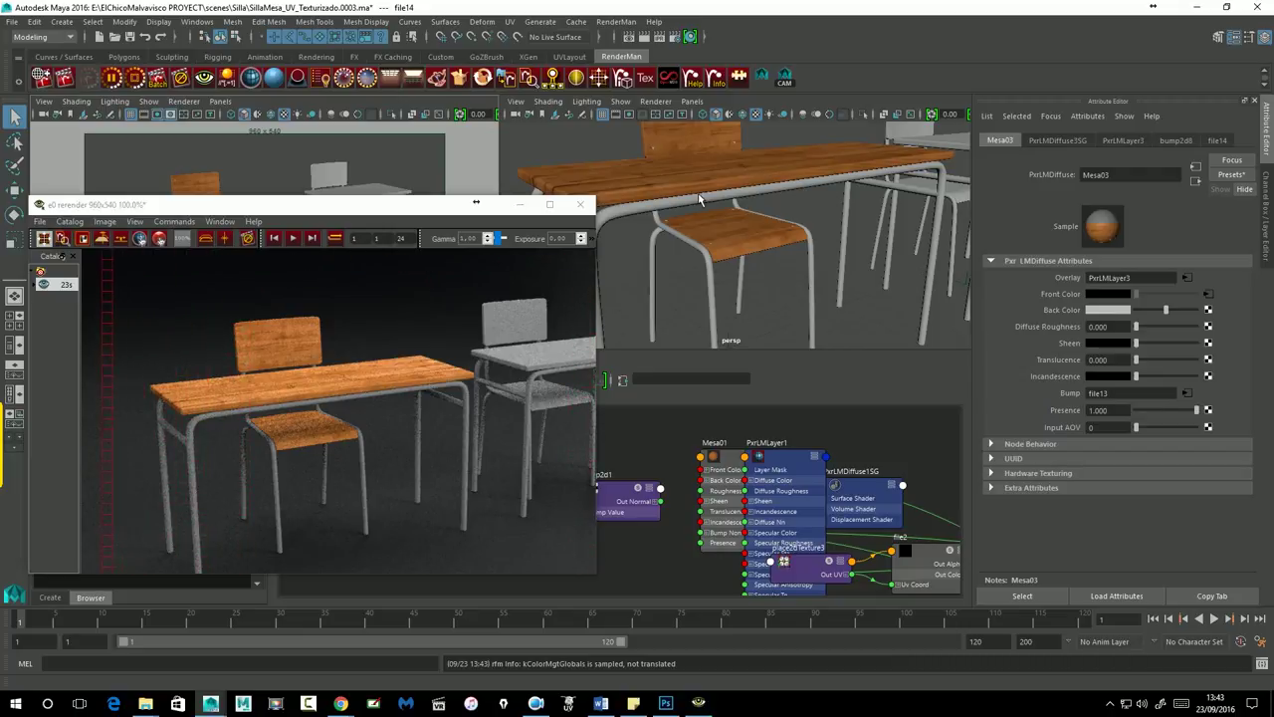
left_click(737, 165)
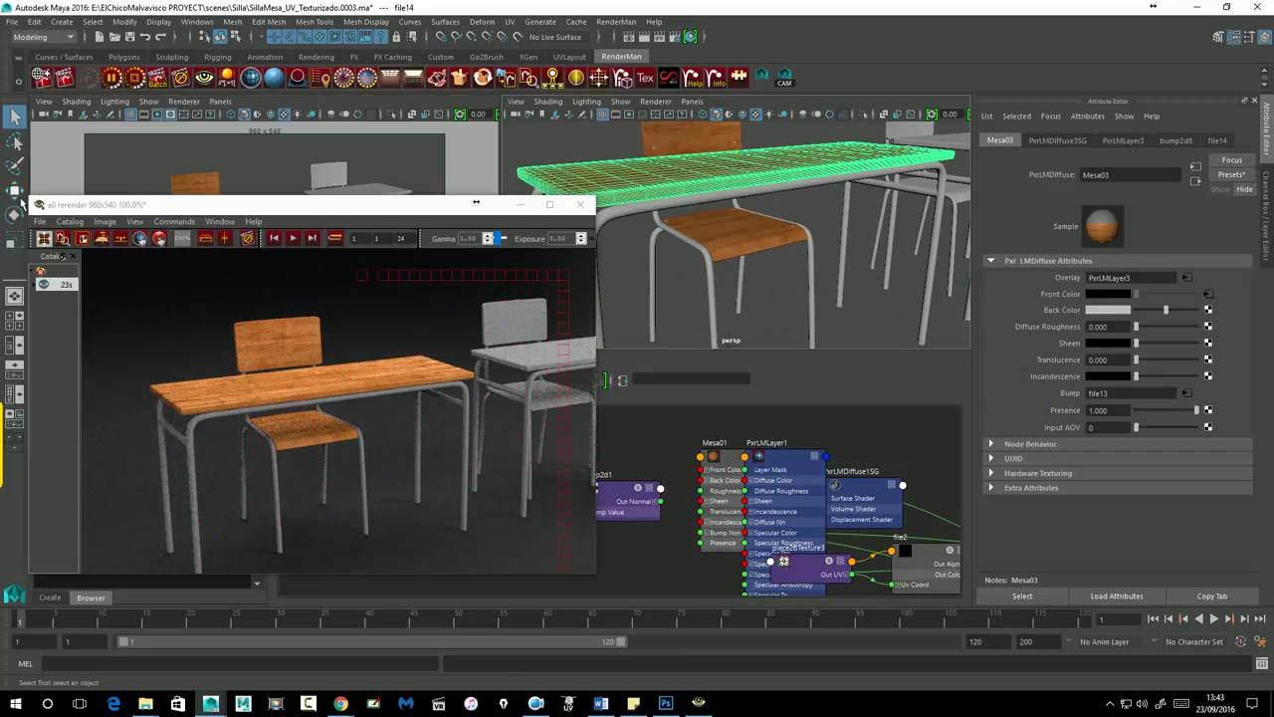
key("w")
left_click(1185, 277)
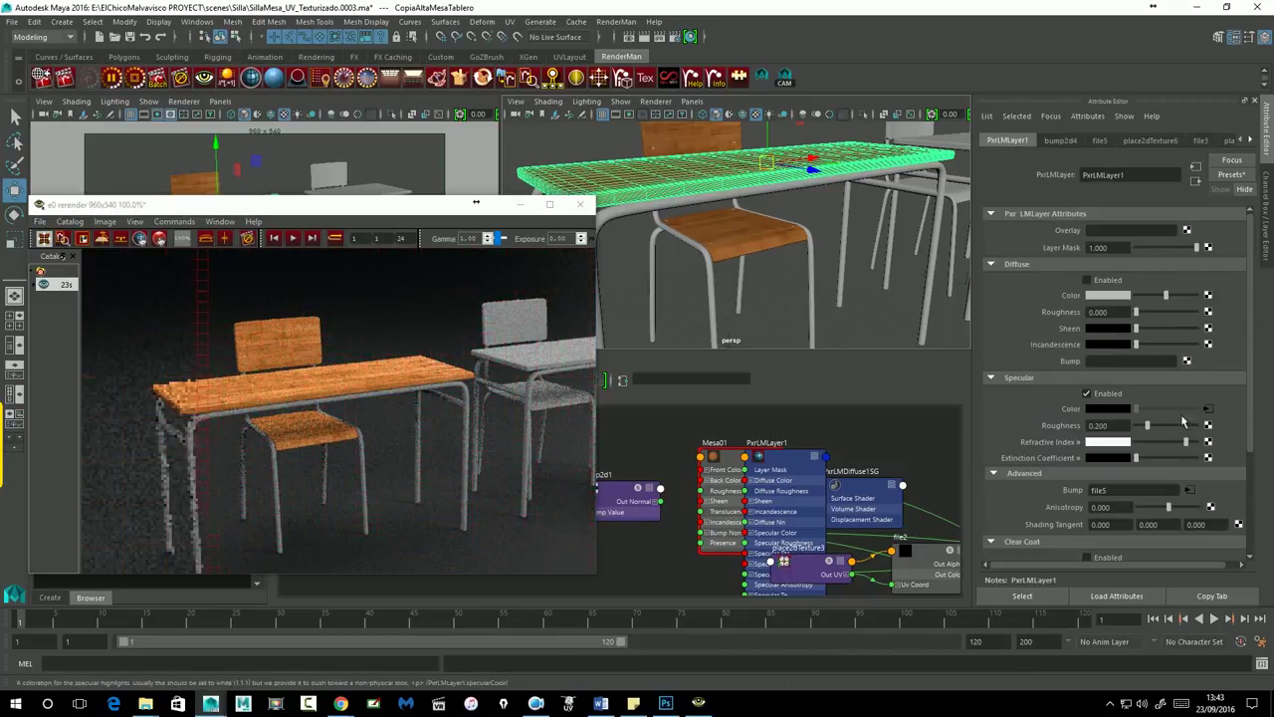
type("0.1")
key("Return")
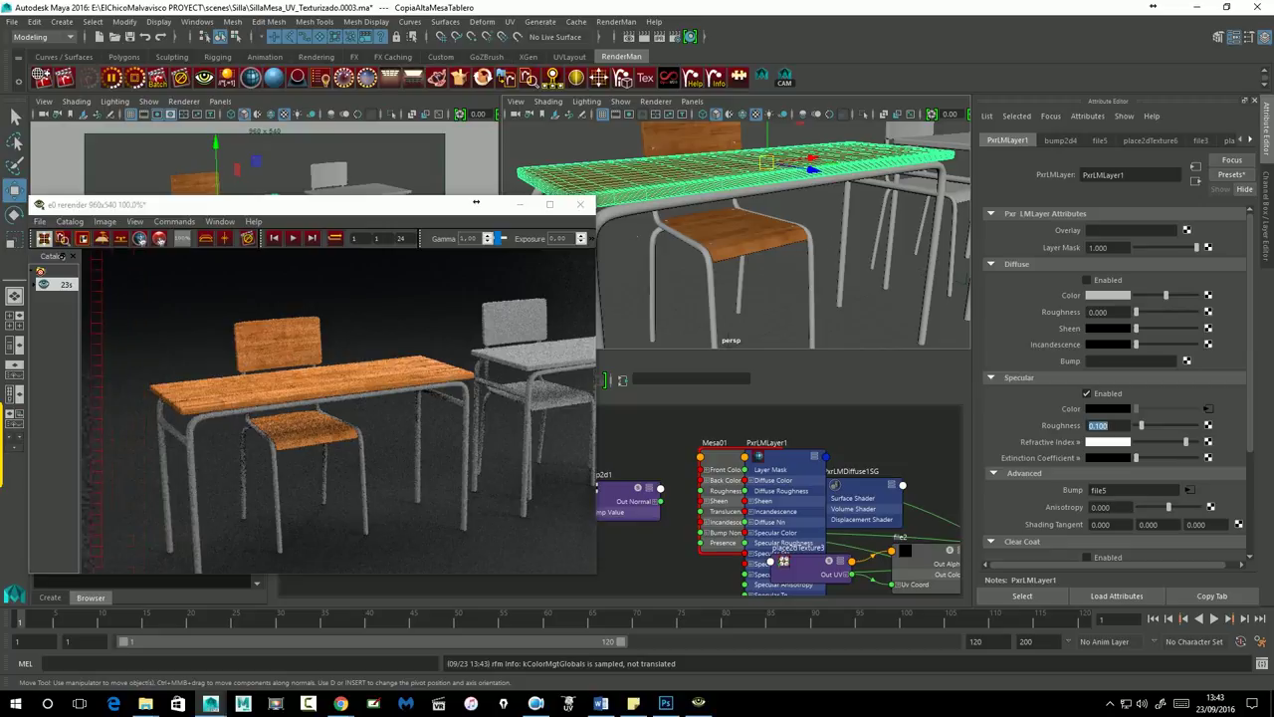
Reset the Specular Roughness to 0.2, check the preview, and save the scene.
scroll(507, 318, "down", 1)
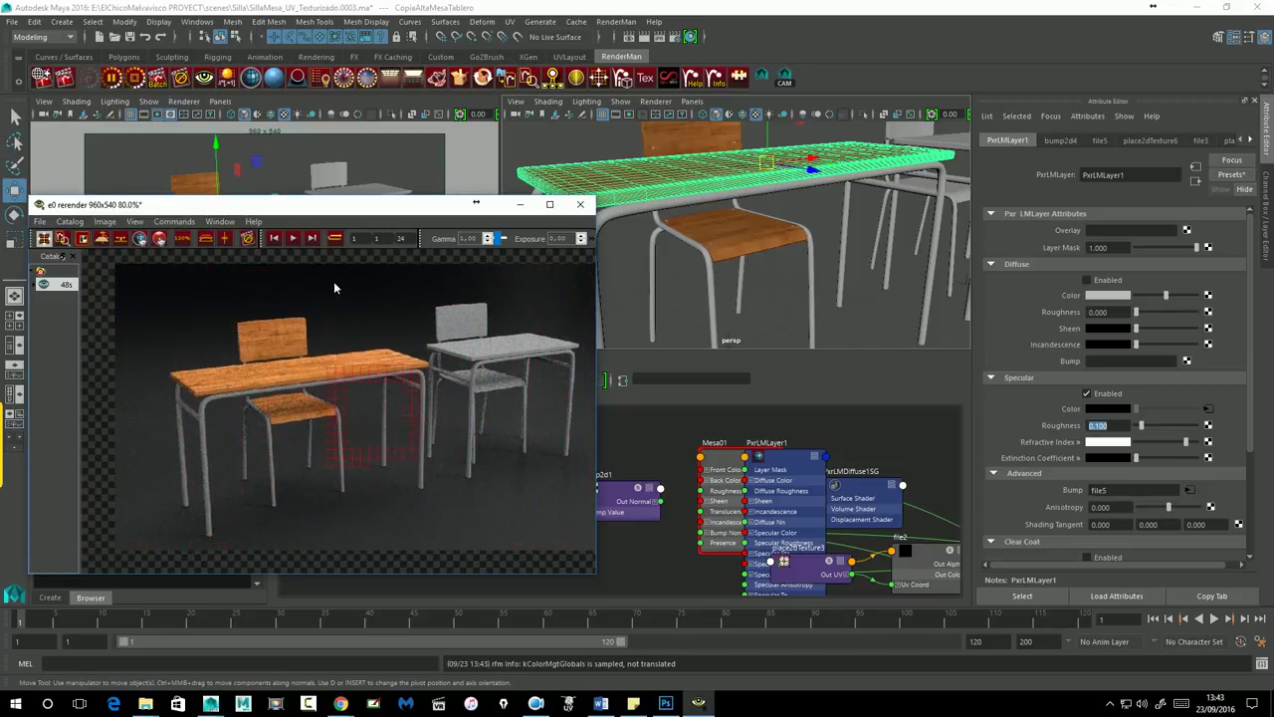
left_click(1098, 425)
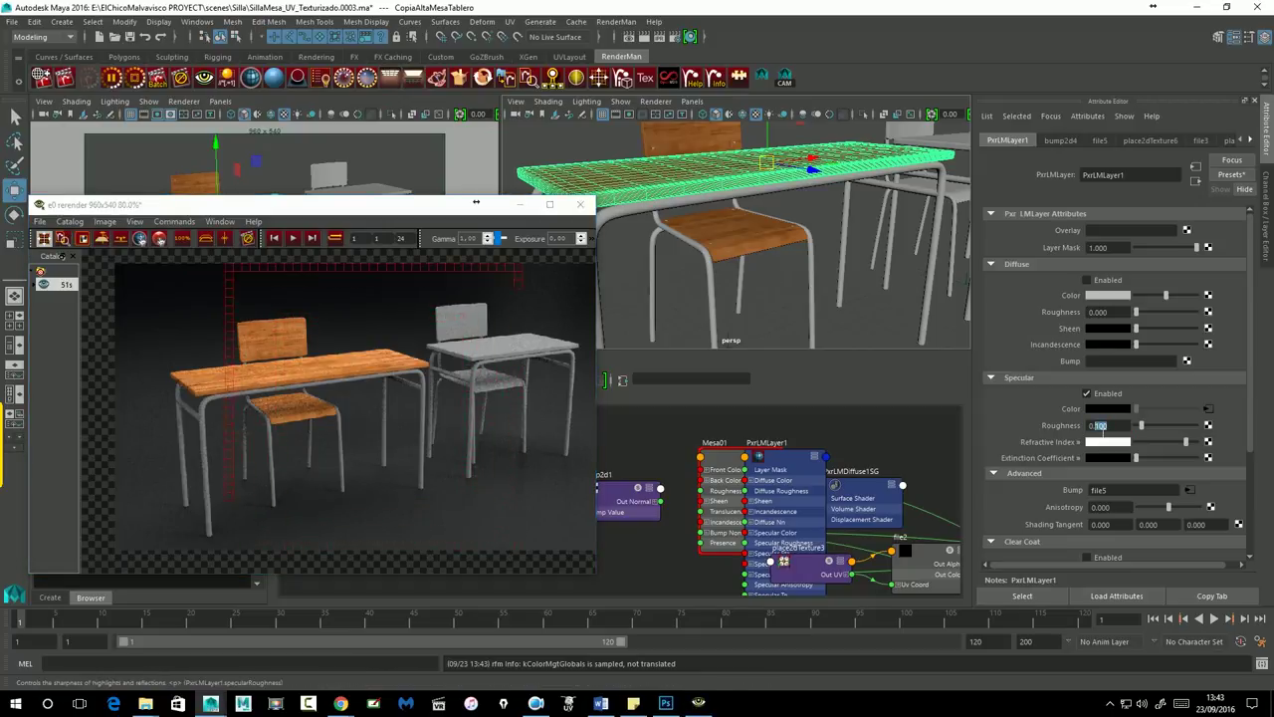
type("0.2")
key("Return")
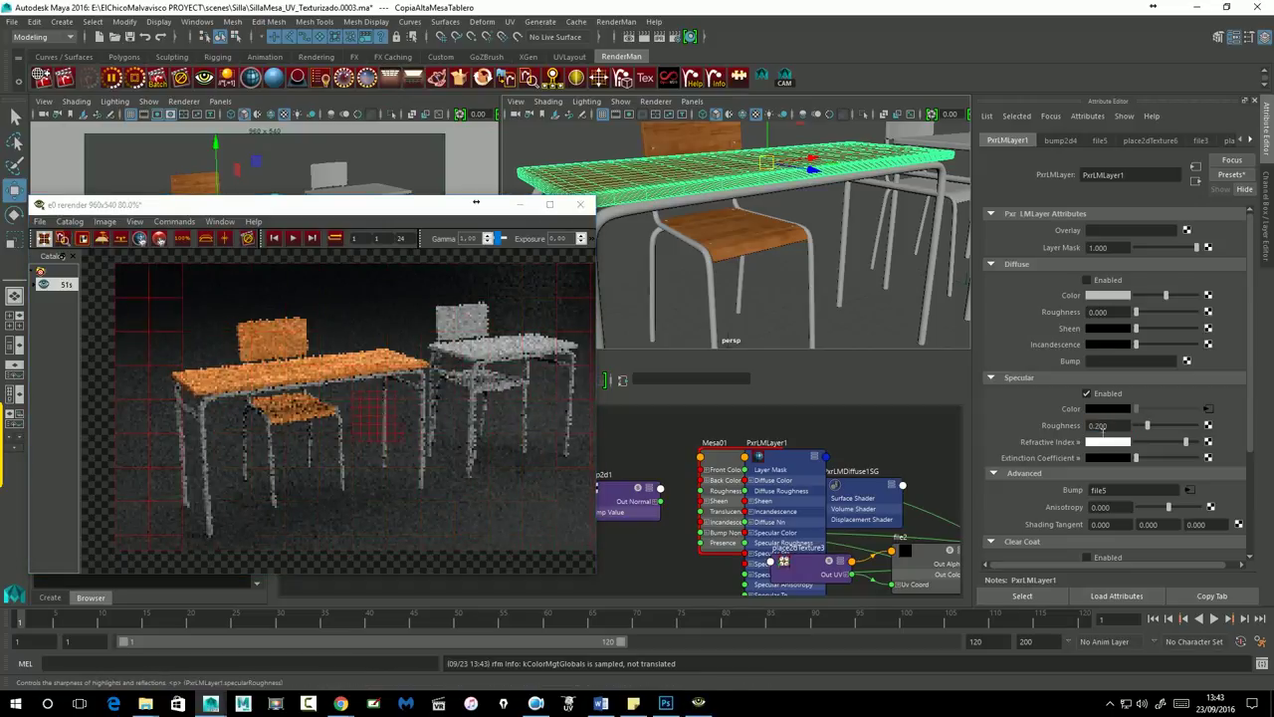
left_click(287, 340)
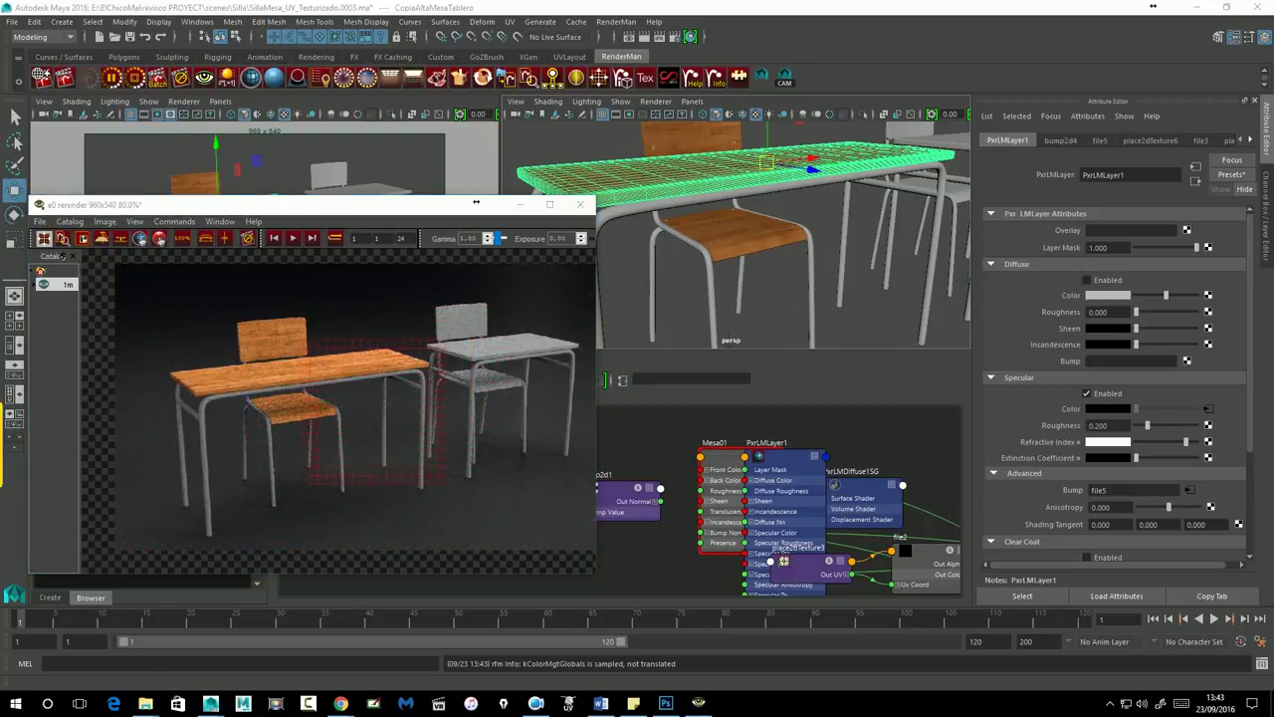
left_click(475, 202)
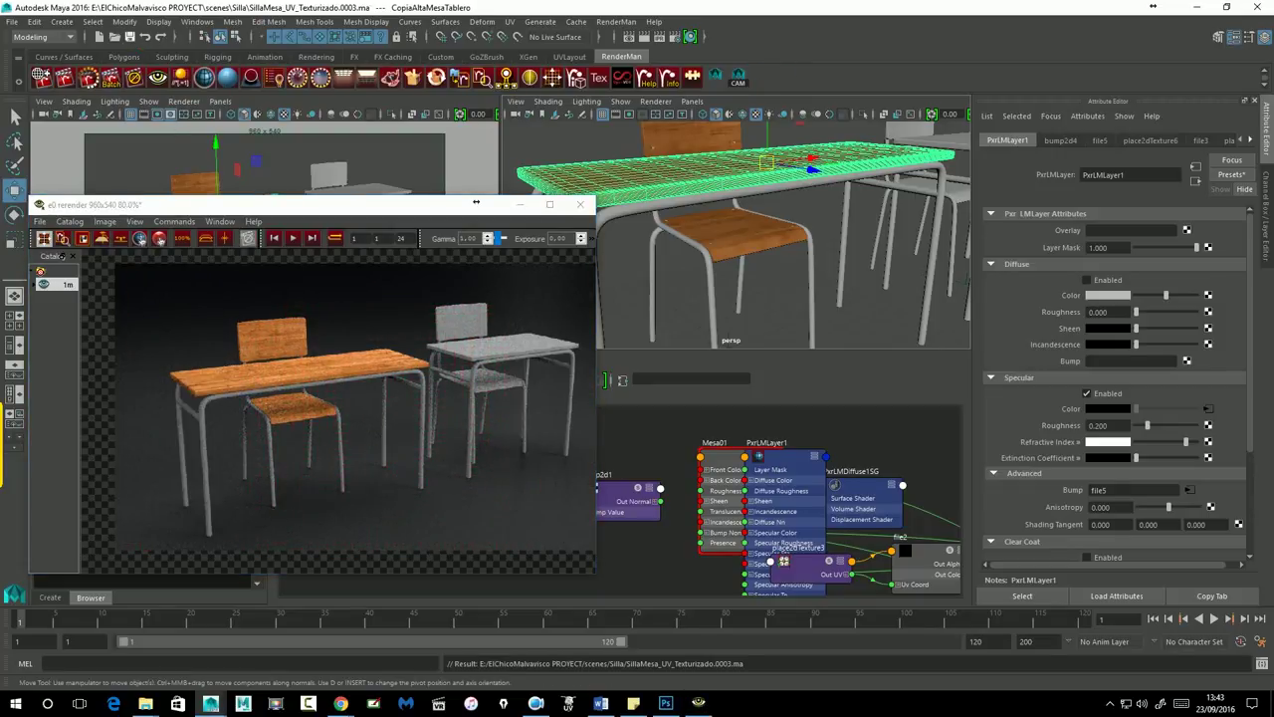
left_click(852, 268)
Frame the scene, select the PxrStdEnvMapLight1 dome light and rotate it around the desk.
key("a")
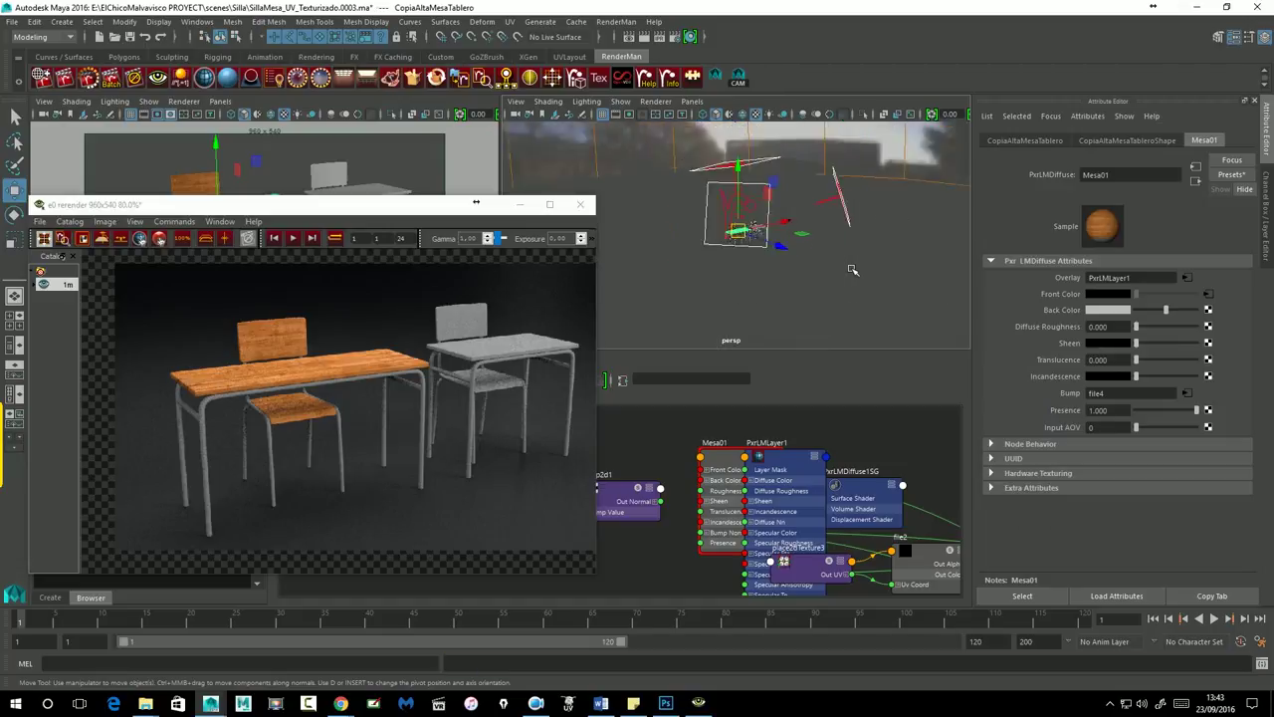
left_click(942, 193)
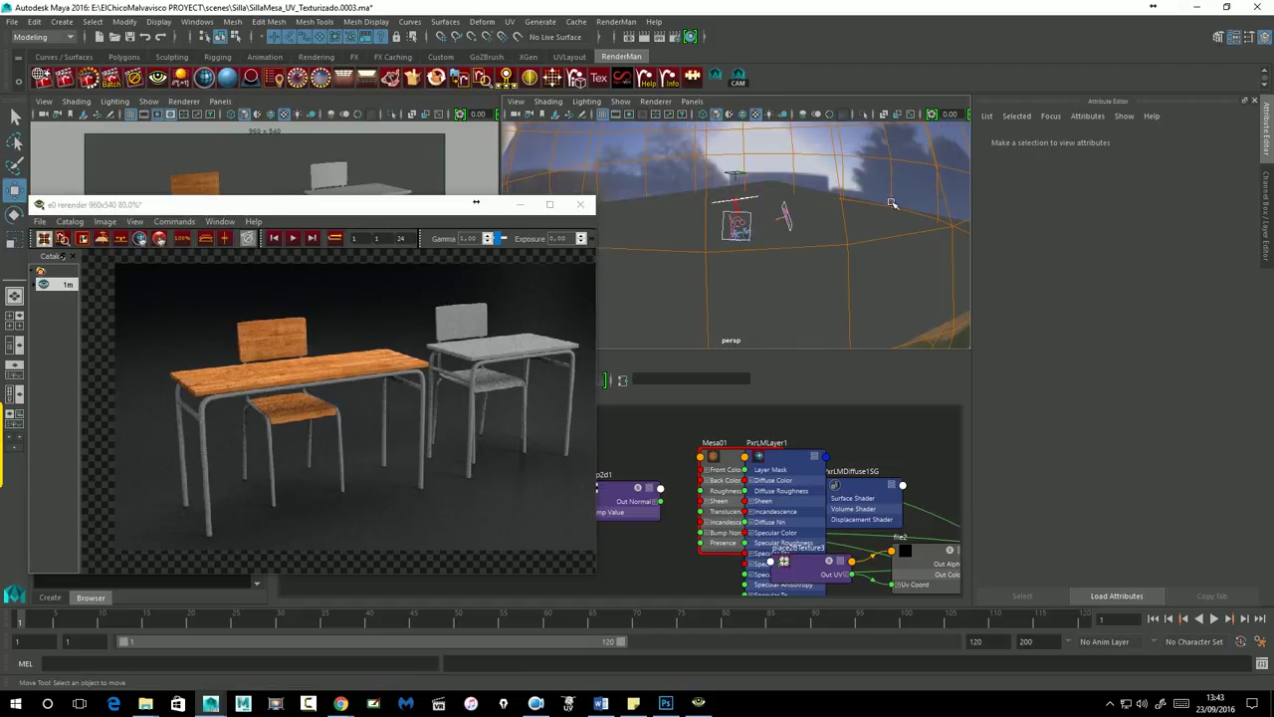
right_click_drag(892, 203, 844, 202, "alt")
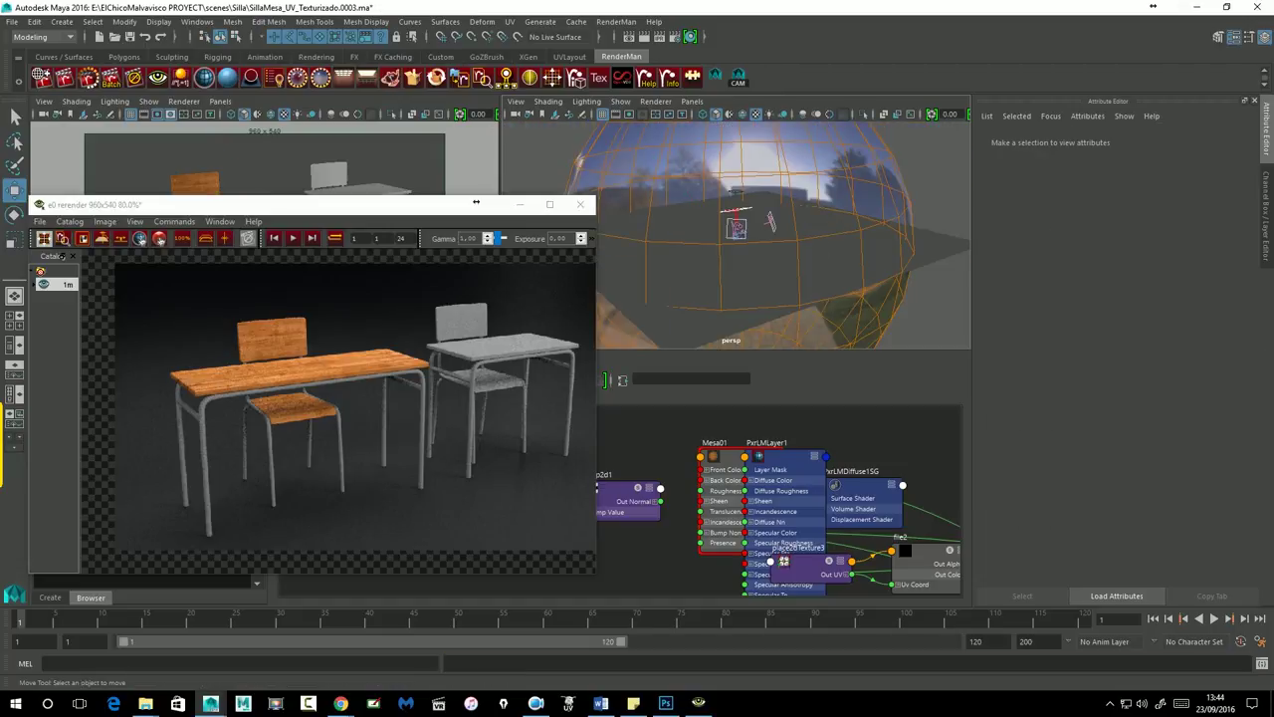
left_click(1268, 254)
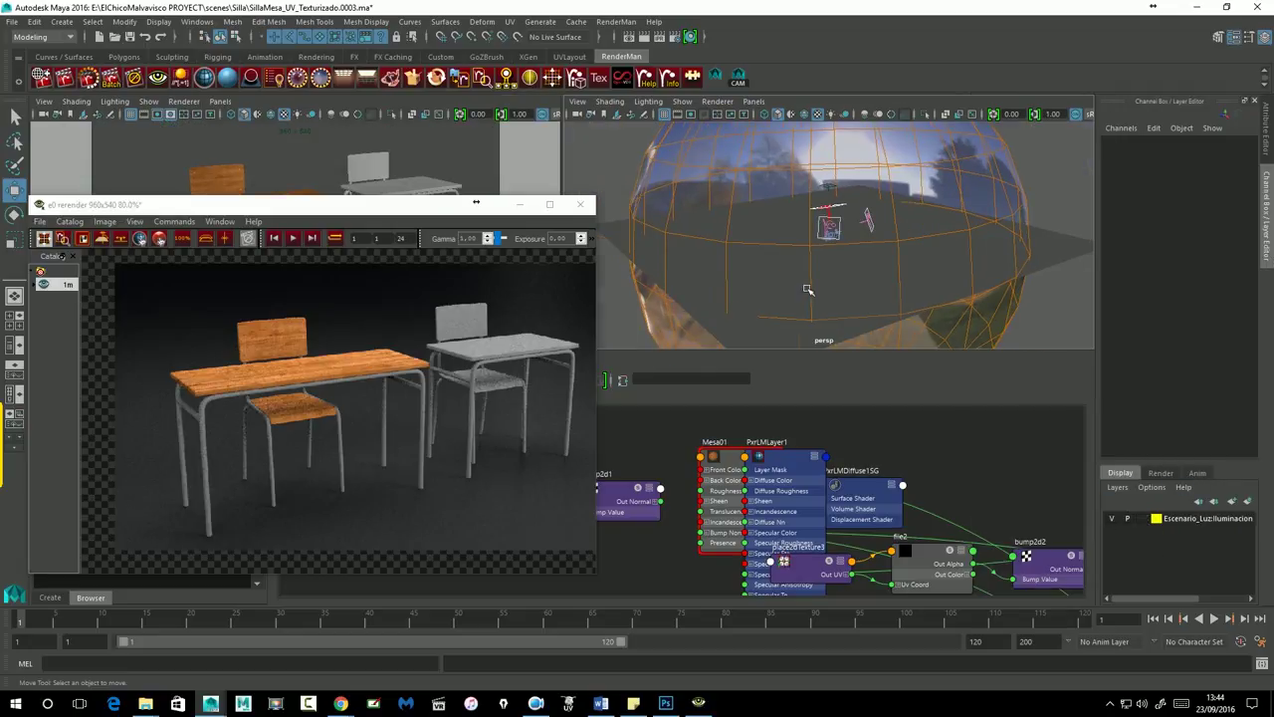
scroll(802, 288, "up", 5)
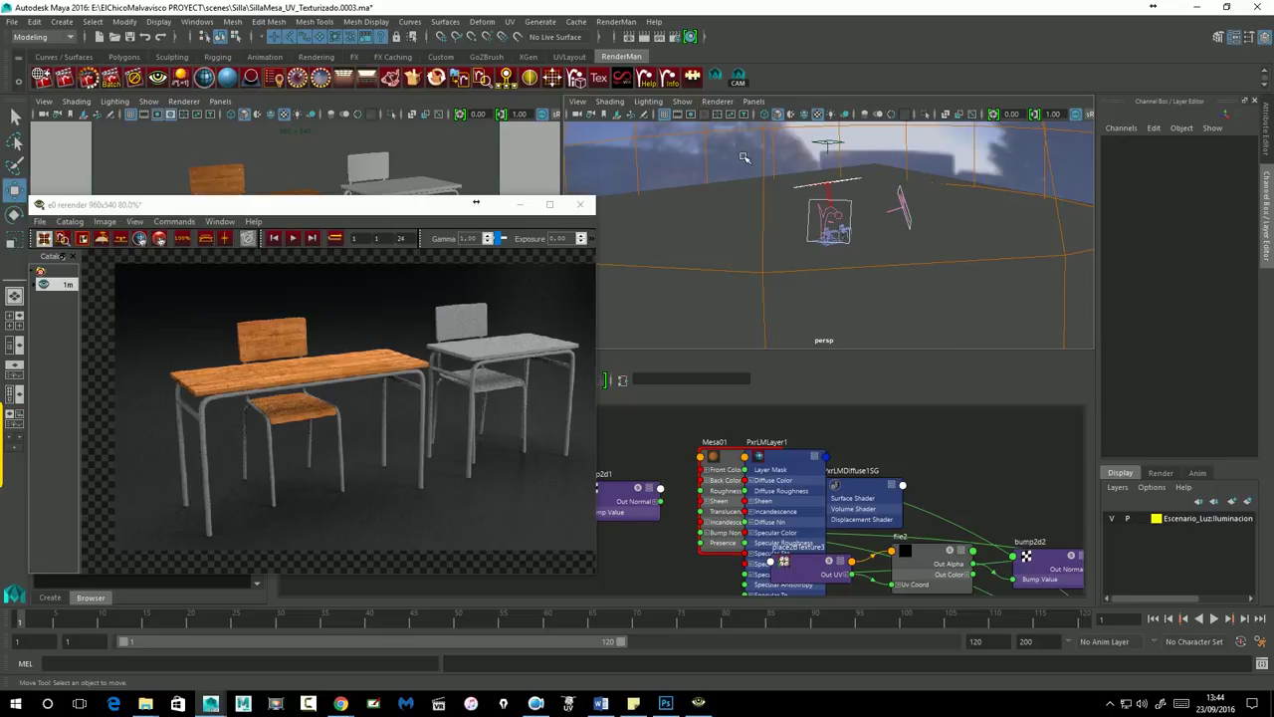
left_click(839, 219)
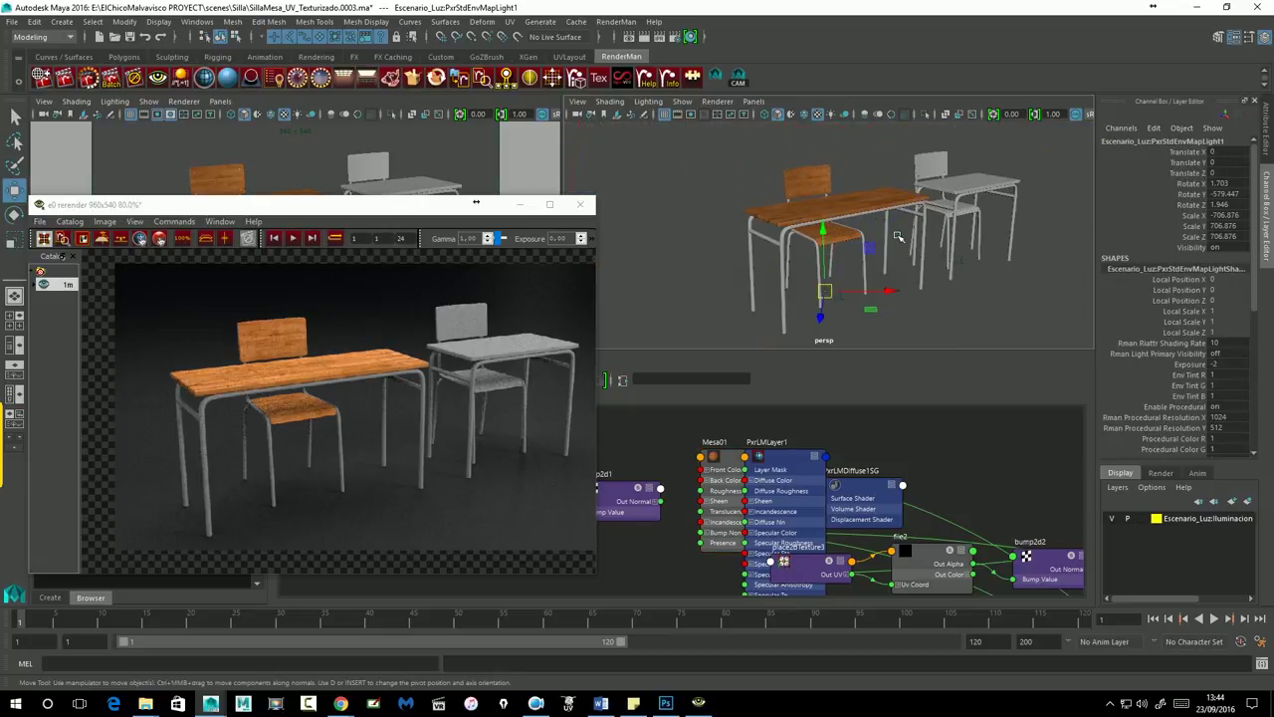
key("e")
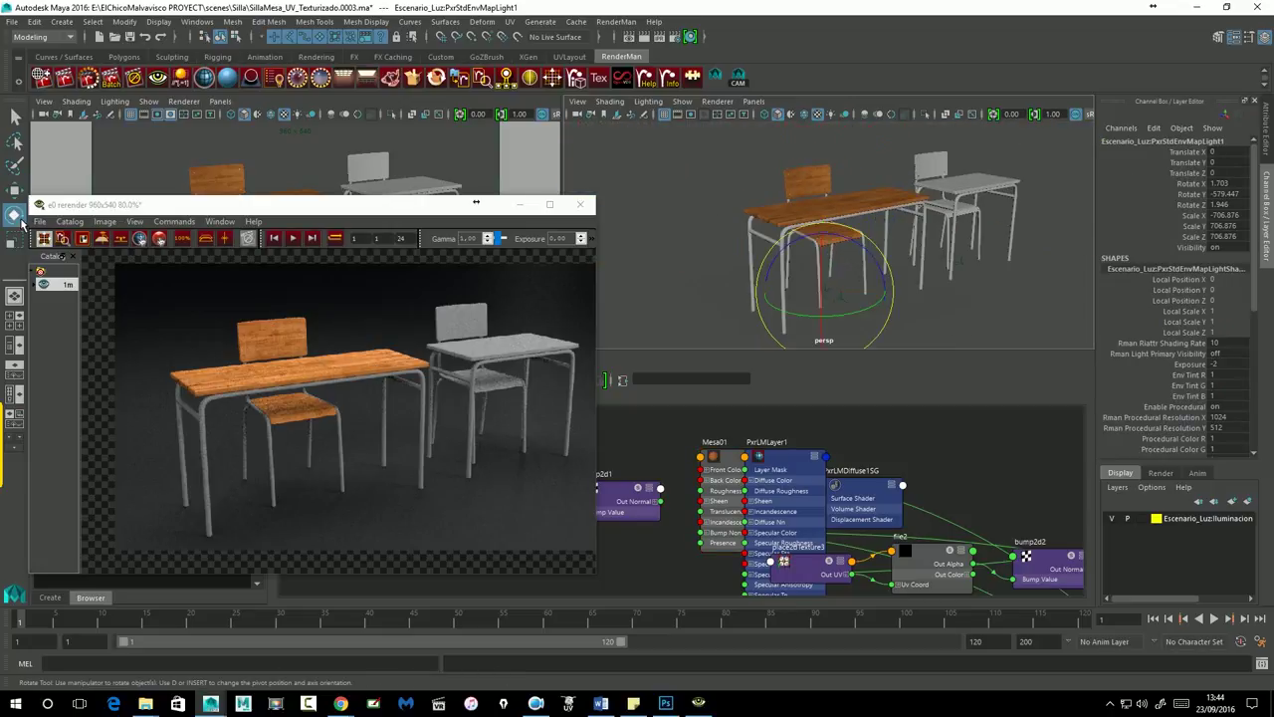
left_click_drag(854, 326, 857, 325)
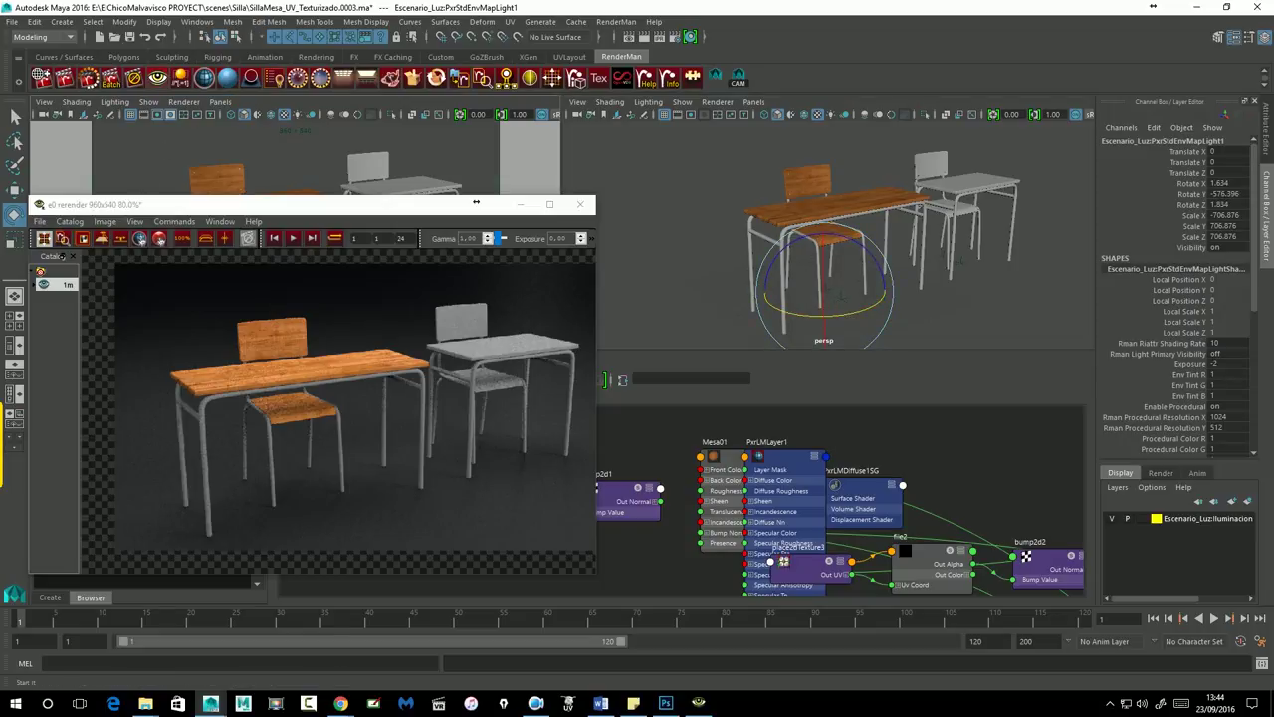
Start a new IPR render and fine-tune the dome light's rotation to about -567.491 in Y.
left_click(63, 78)
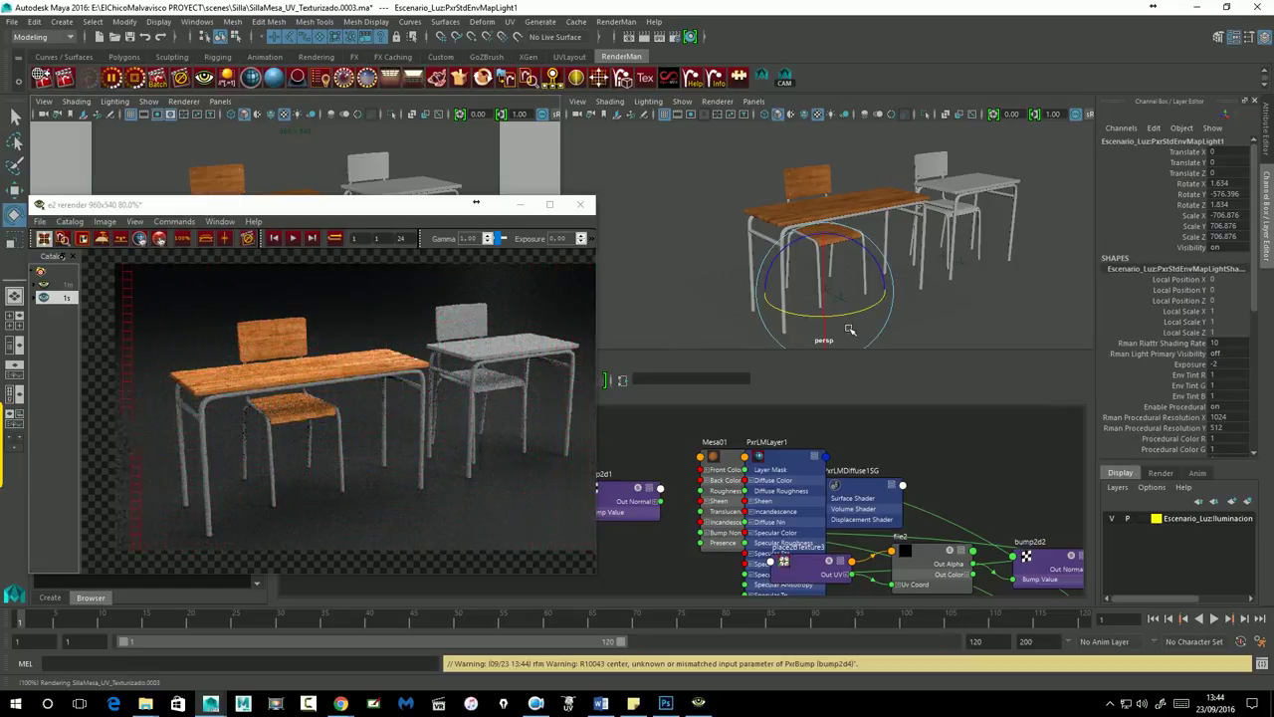
left_click_drag(852, 324, 853, 324)
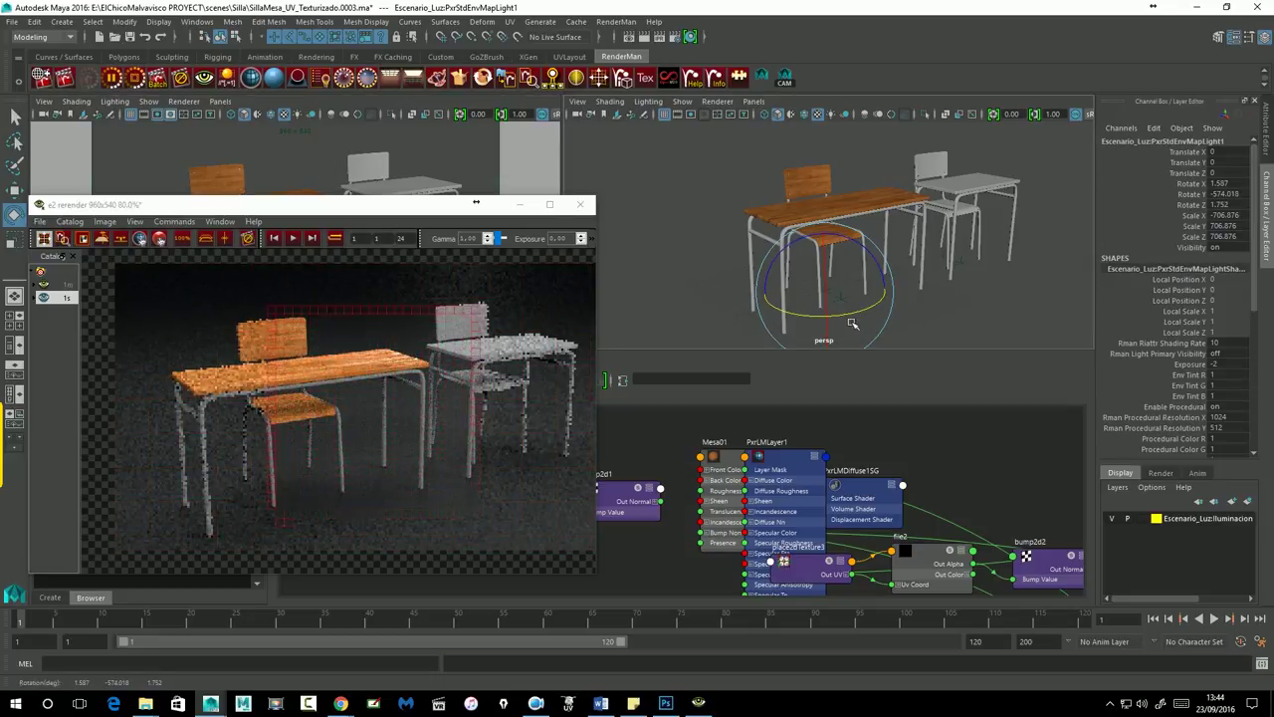
left_click_drag(842, 329, 851, 326)
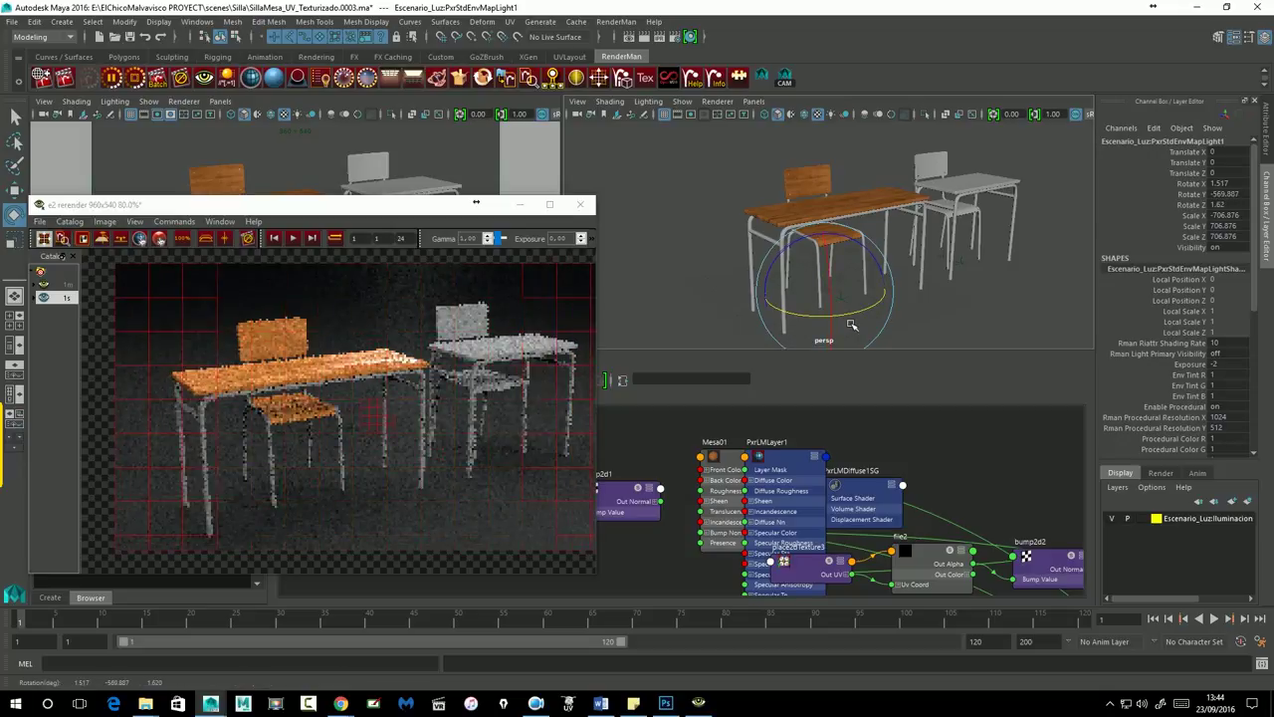
left_click_drag(851, 325, 855, 325)
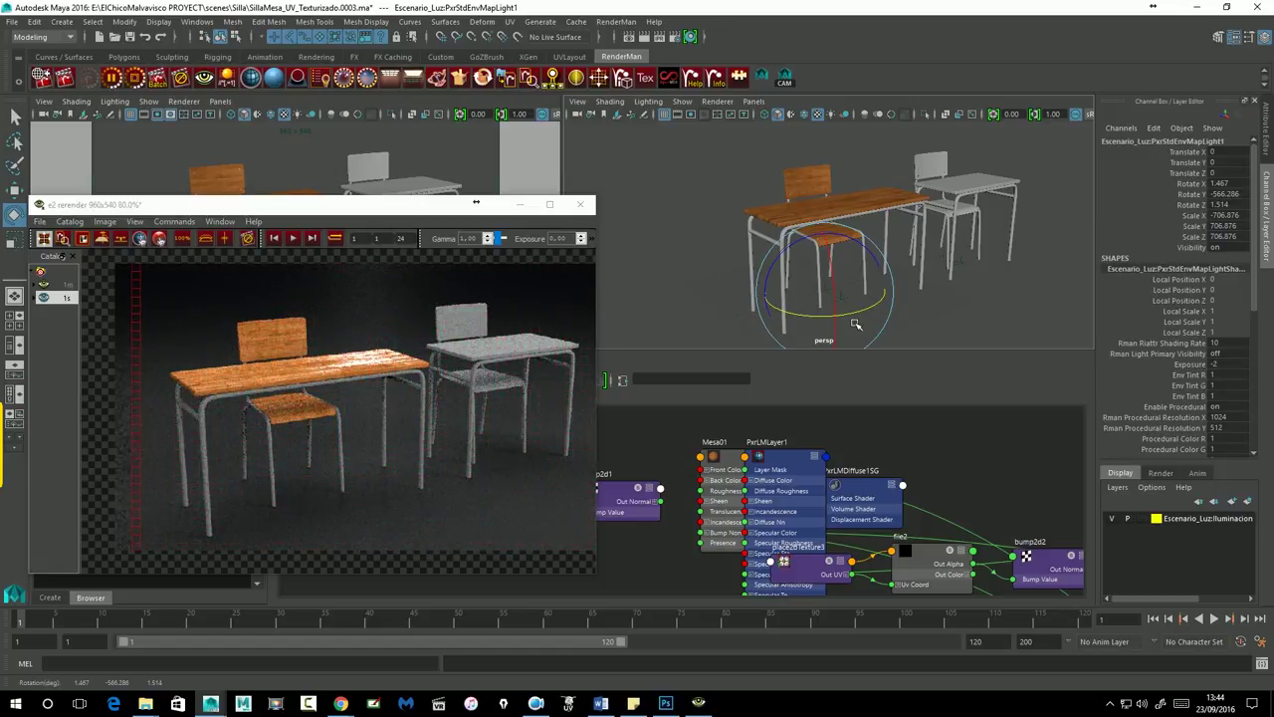
left_click_drag(855, 324, 853, 325)
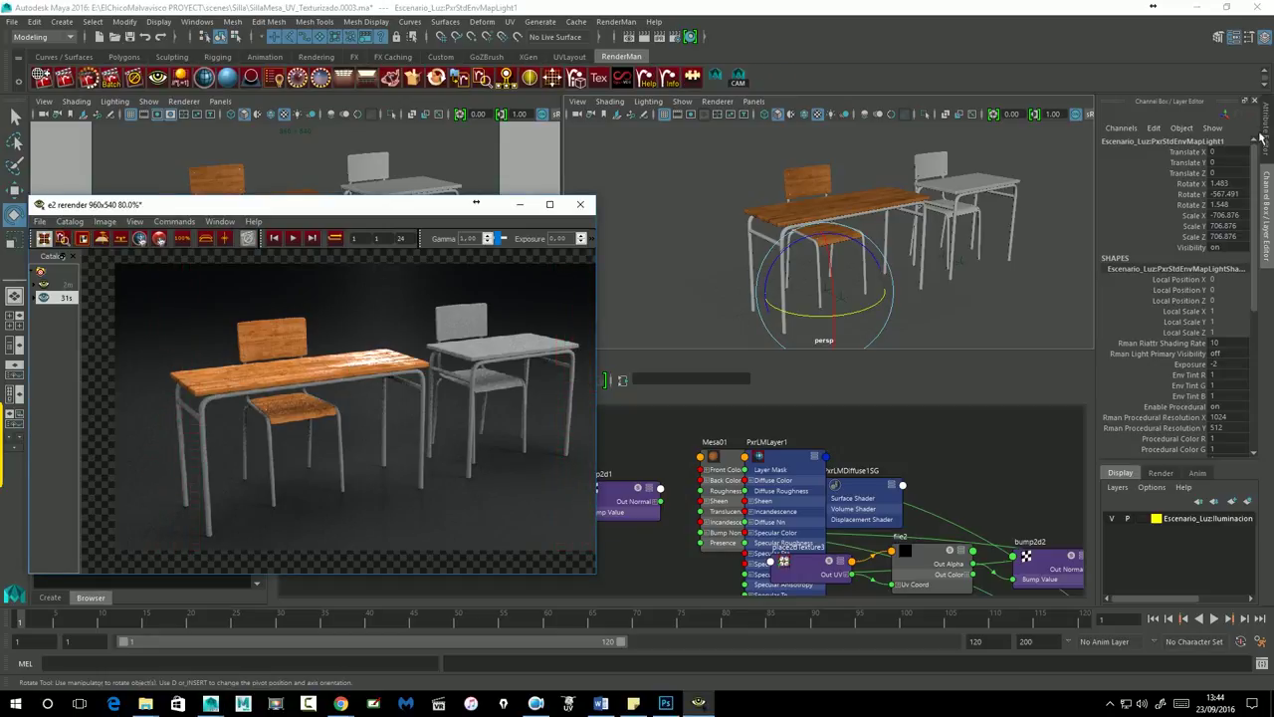
Open the table top layer's specular texture file3 and restart the IPR render.
left_click(906, 205)
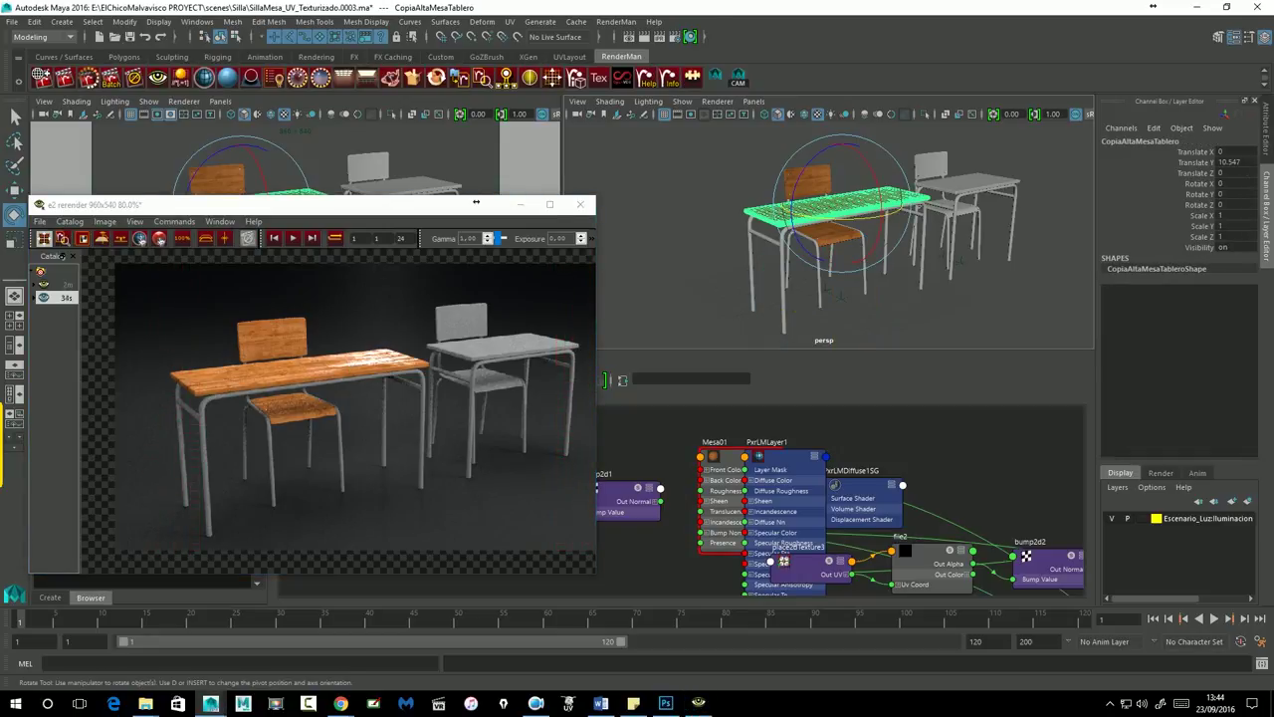
key("ctrl+a")
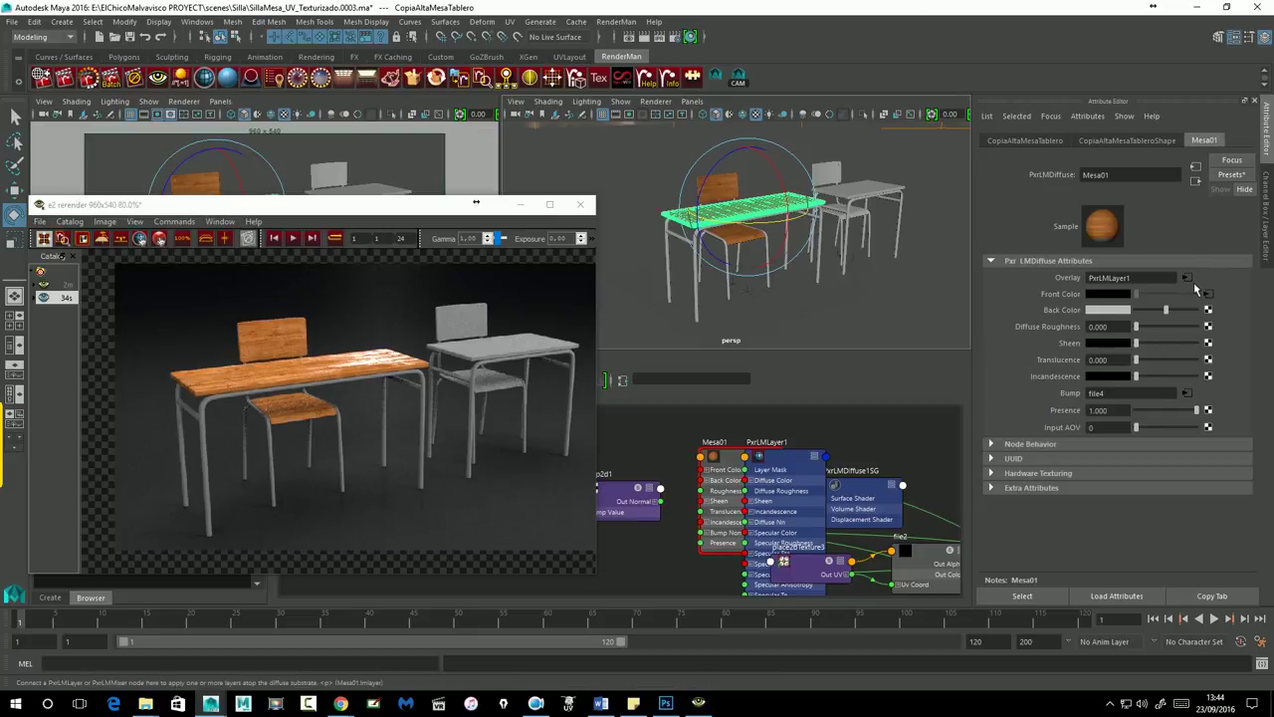
left_click(1186, 277)
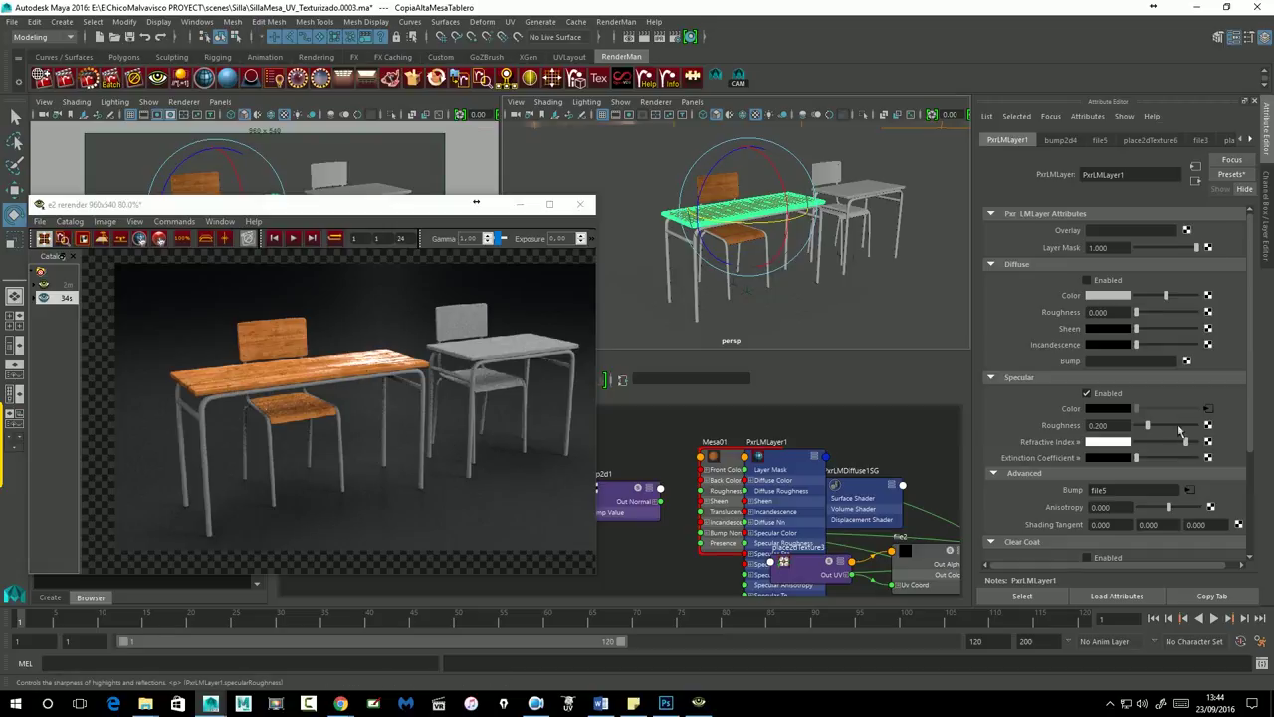
left_click(1208, 409)
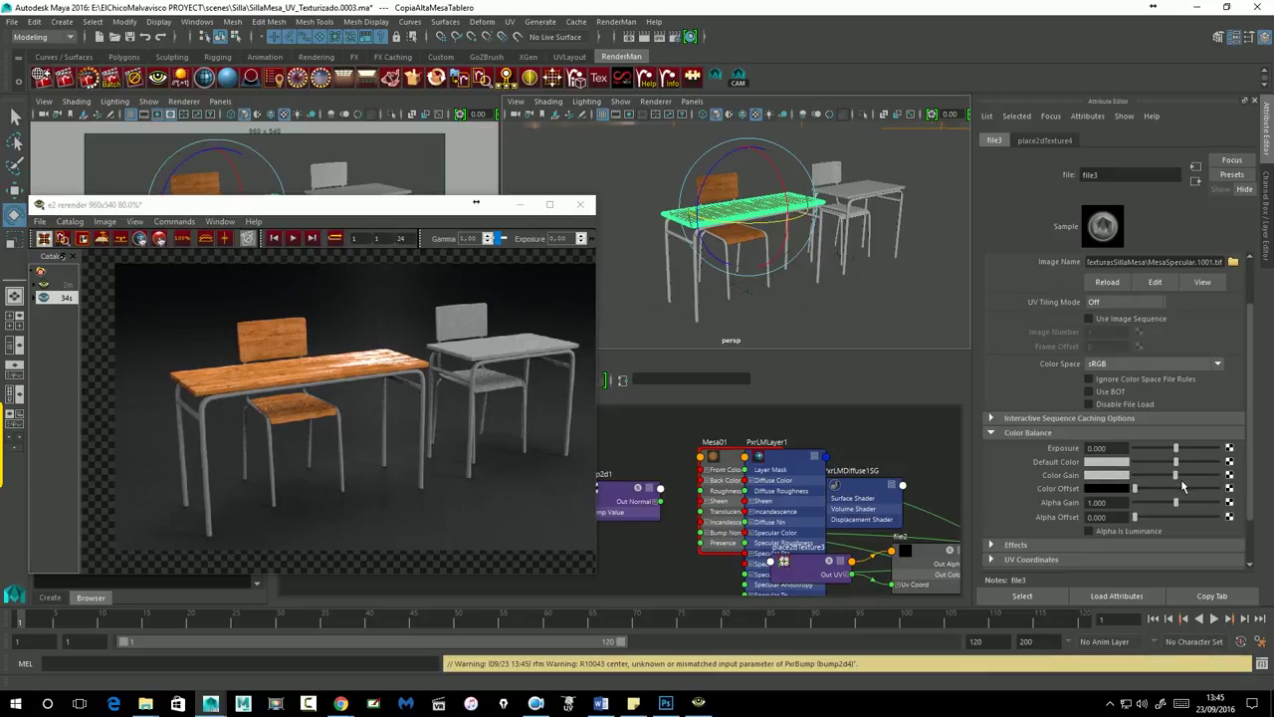
left_click(460, 207)
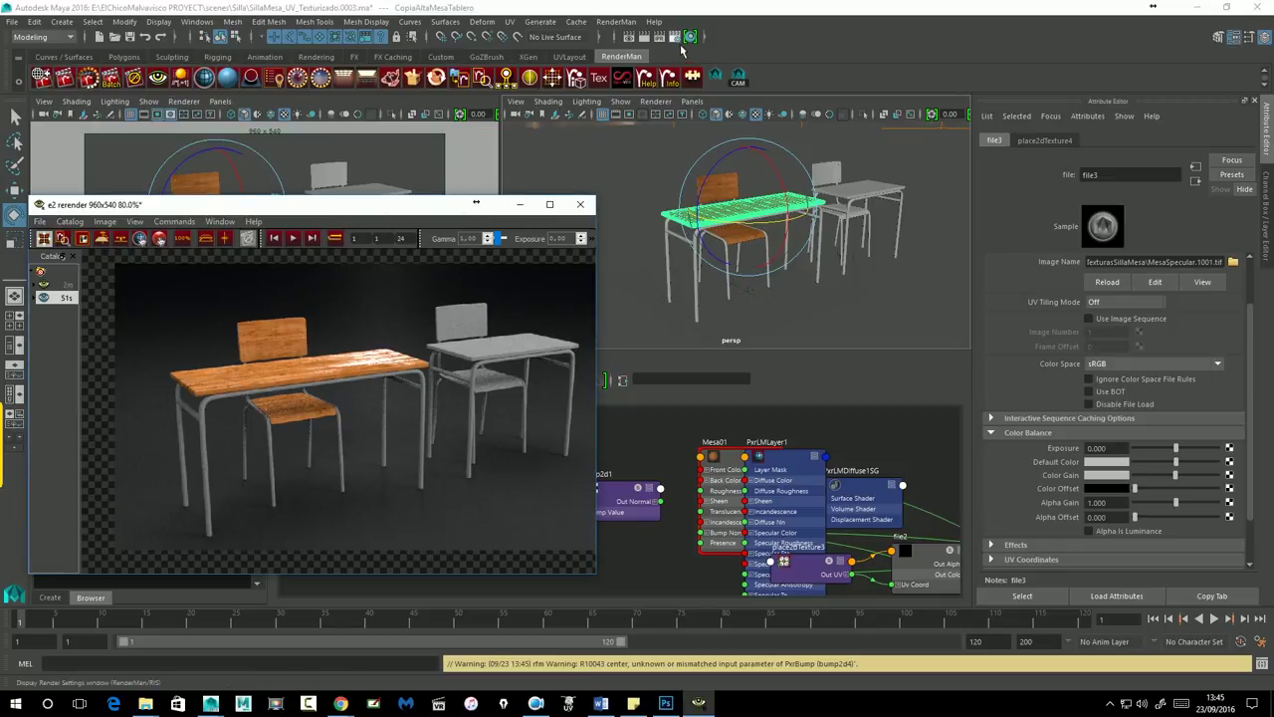
left_click(670, 53)
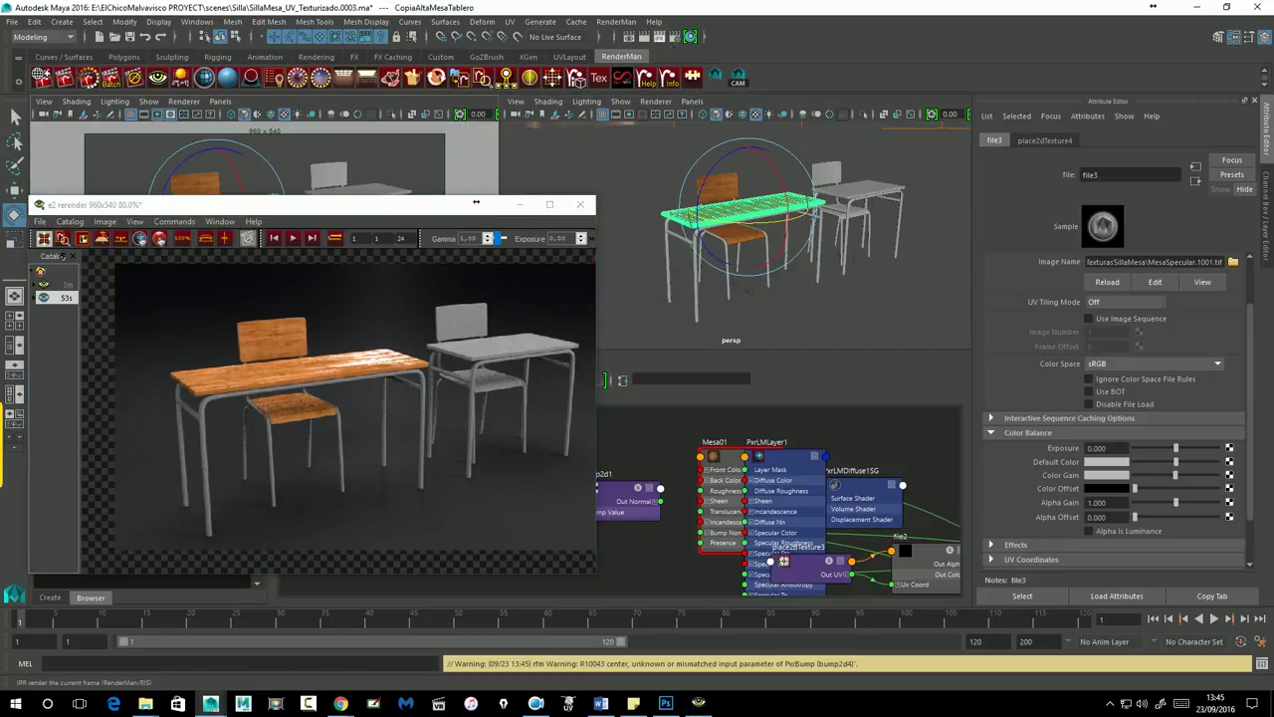
left_click(672, 48)
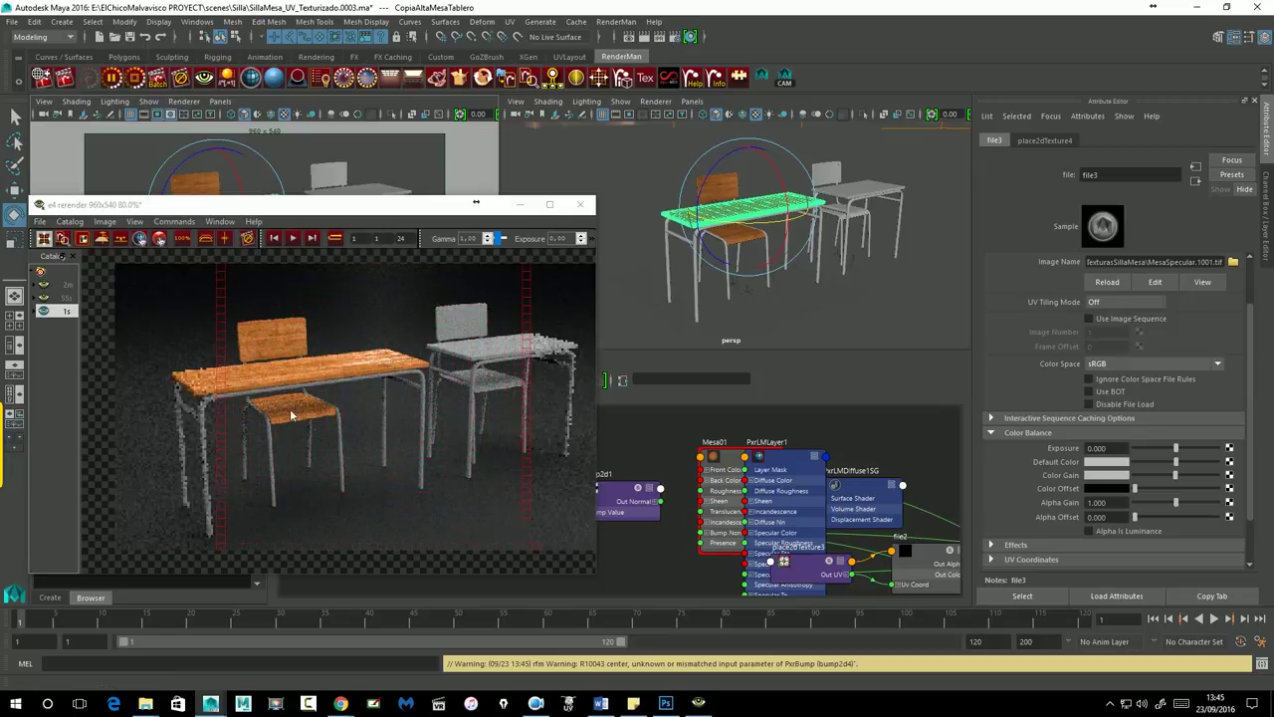
Lower file3's Color Gain slightly and watch the IPR preview refresh.
left_click(1188, 476)
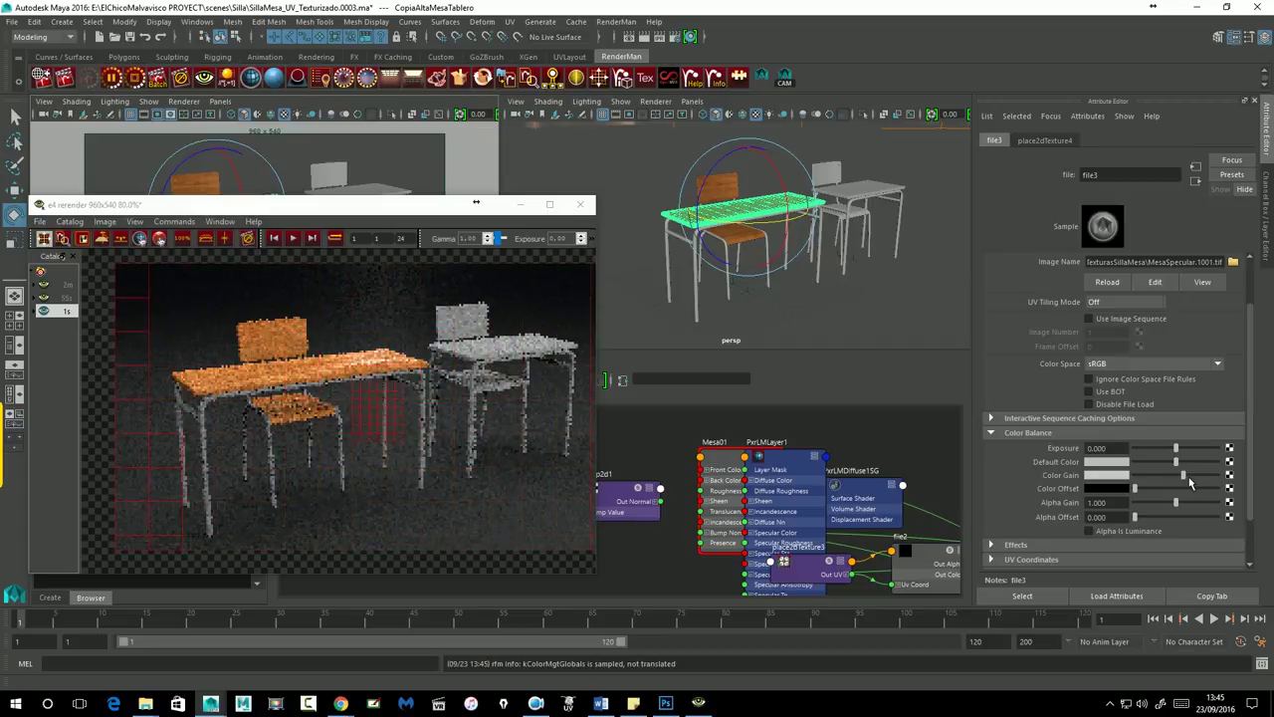
left_click(1185, 480)
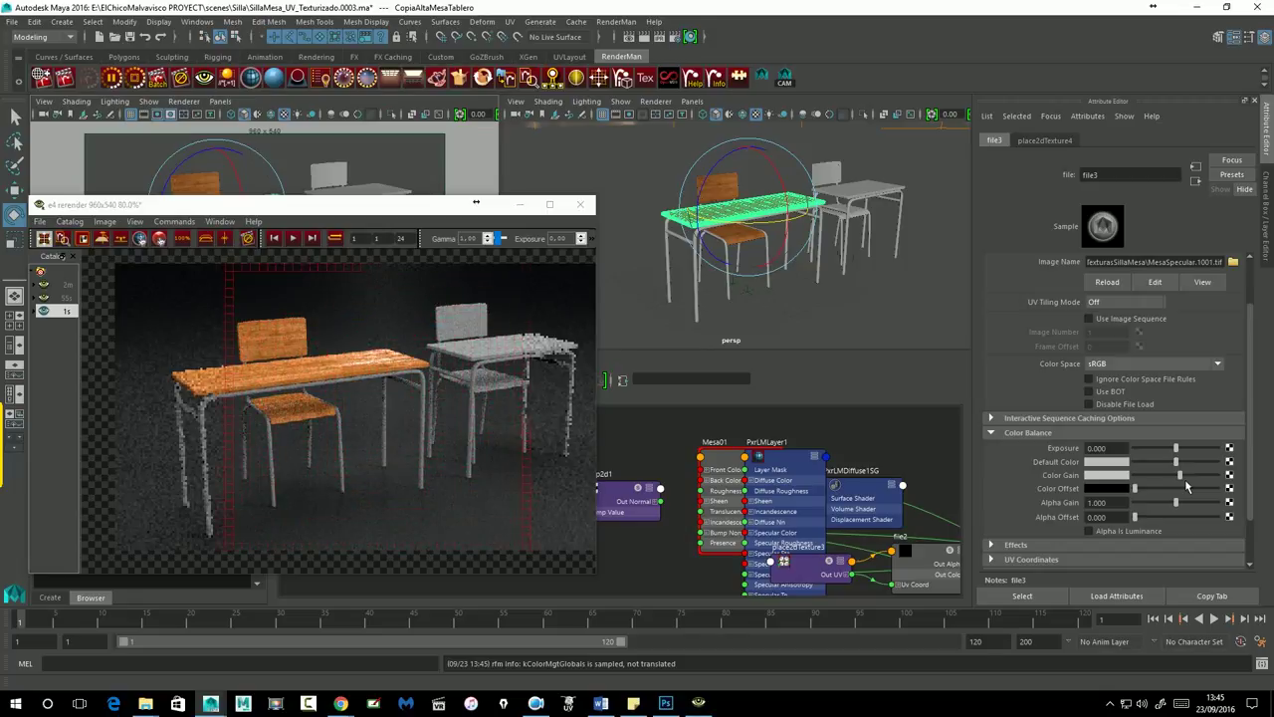
left_click_drag(1184, 479, 1183, 483)
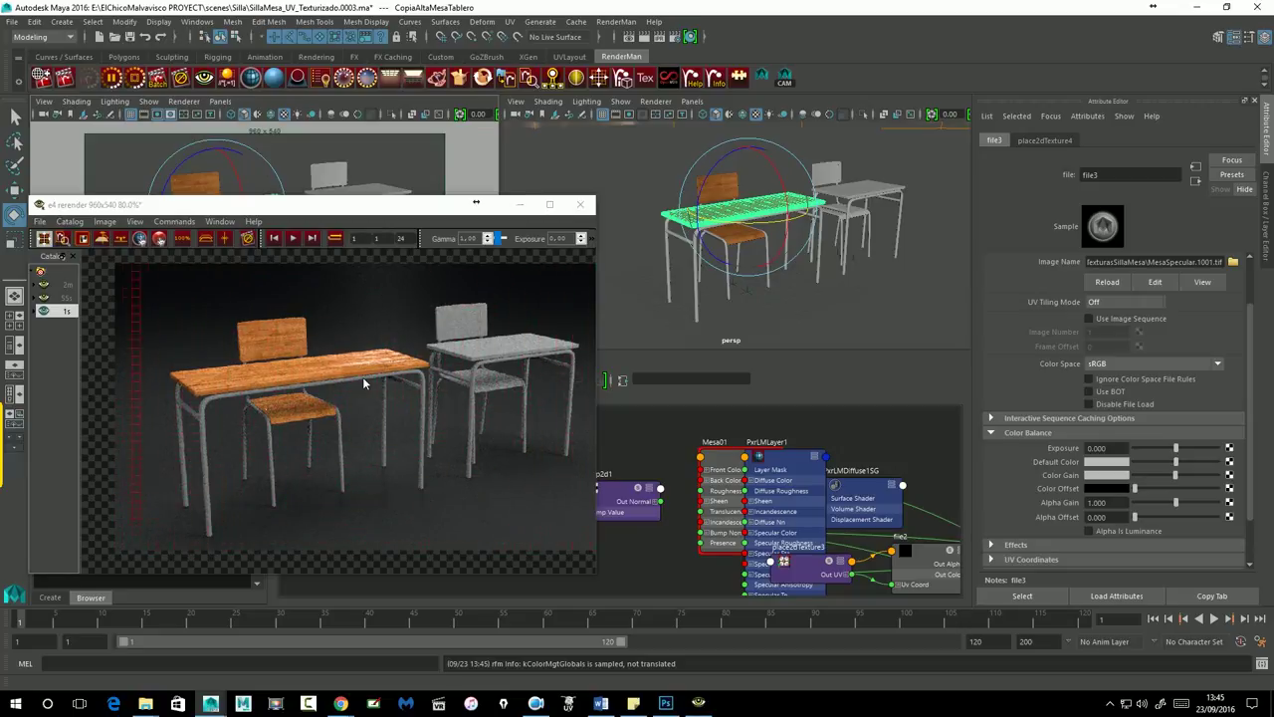
left_click(318, 344)
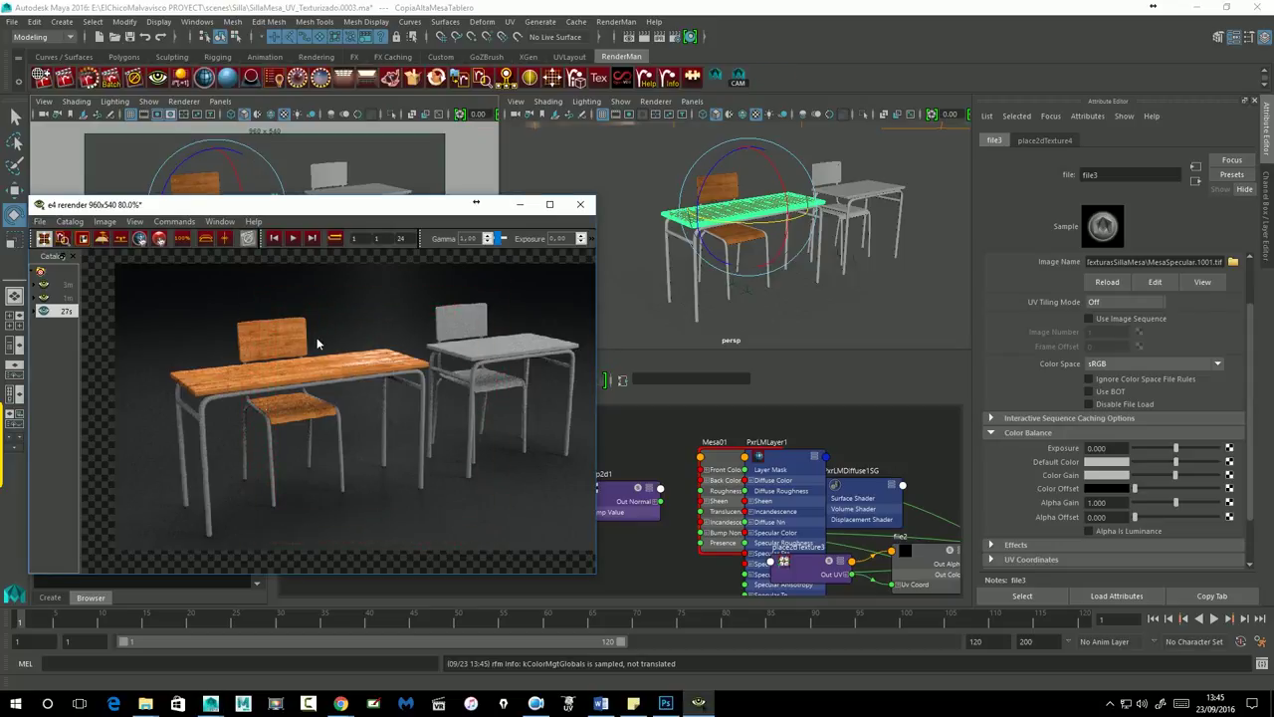
Save the scene and lower the Color Gain on the backrest's specular texture file8.
left_click(138, 42)
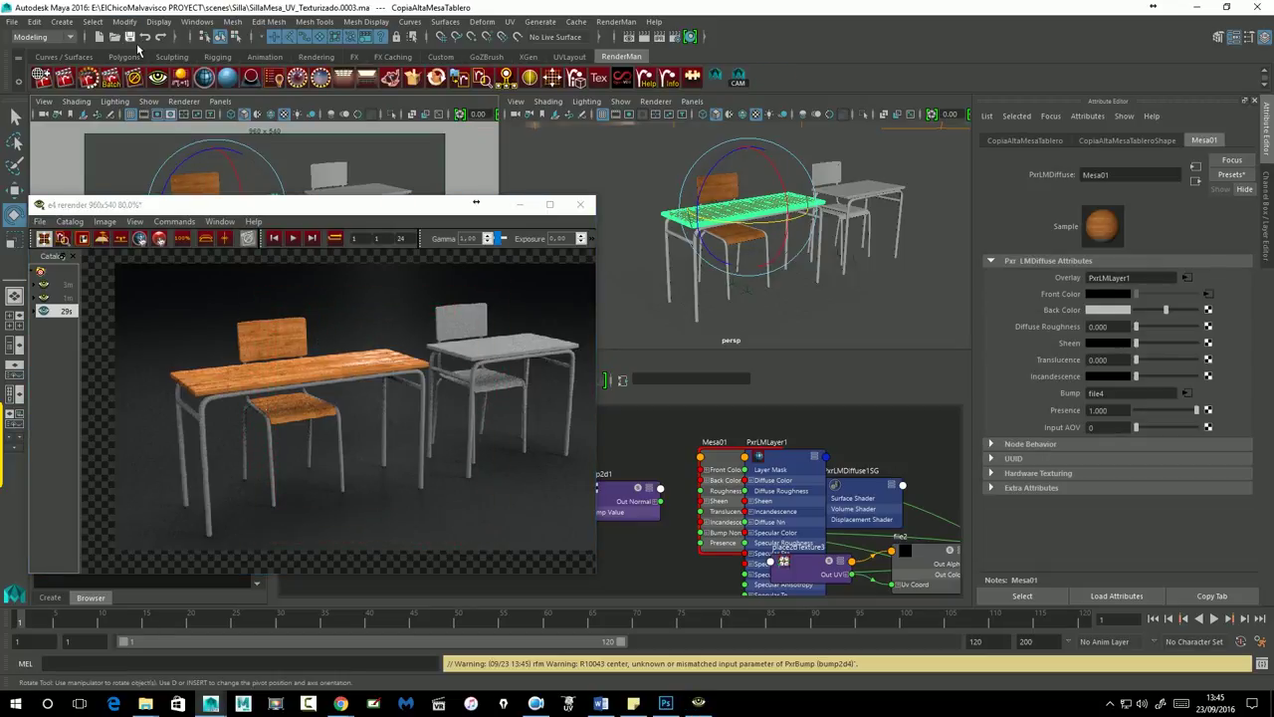
left_click(368, 367)
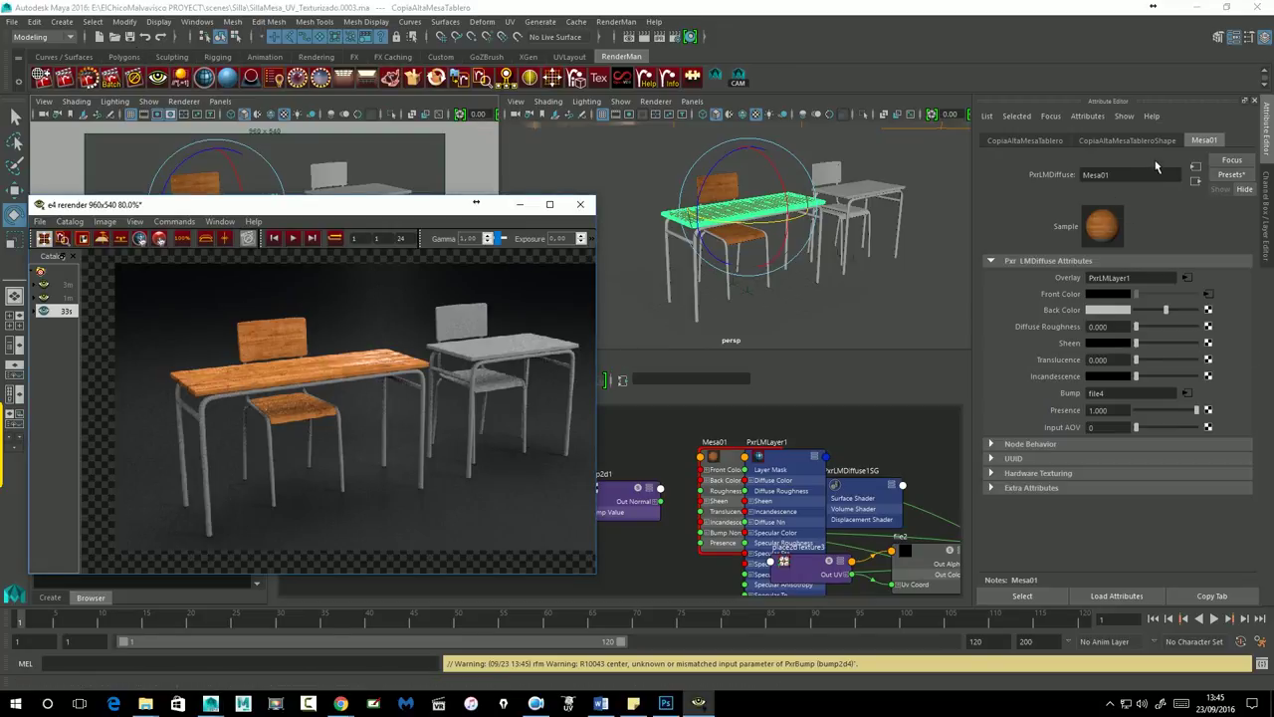
left_click(718, 189)
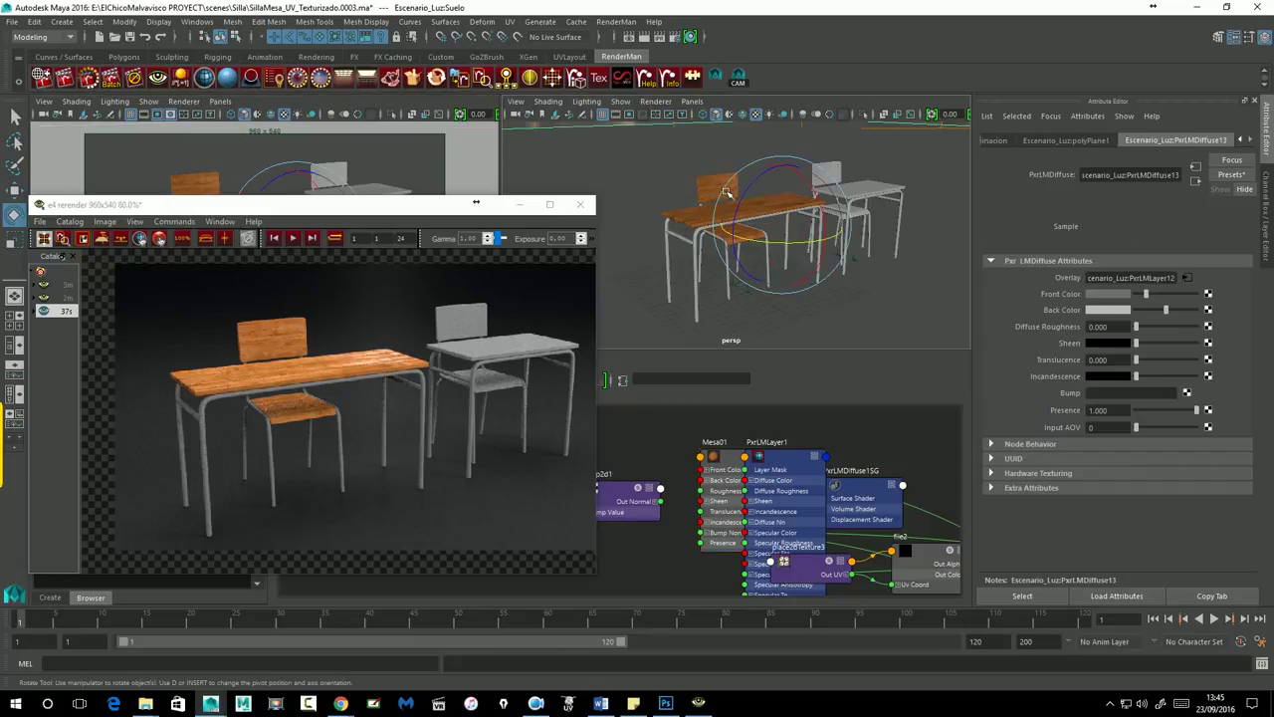
left_click(1187, 277)
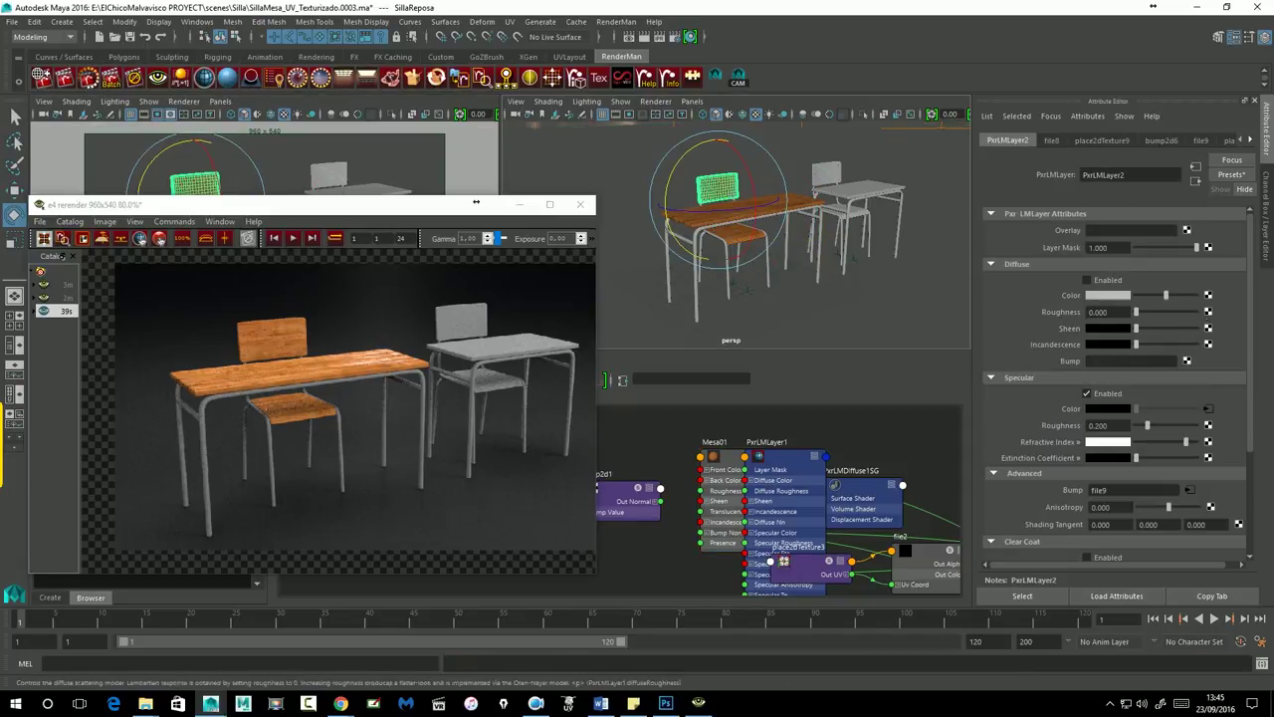
left_click(1209, 410)
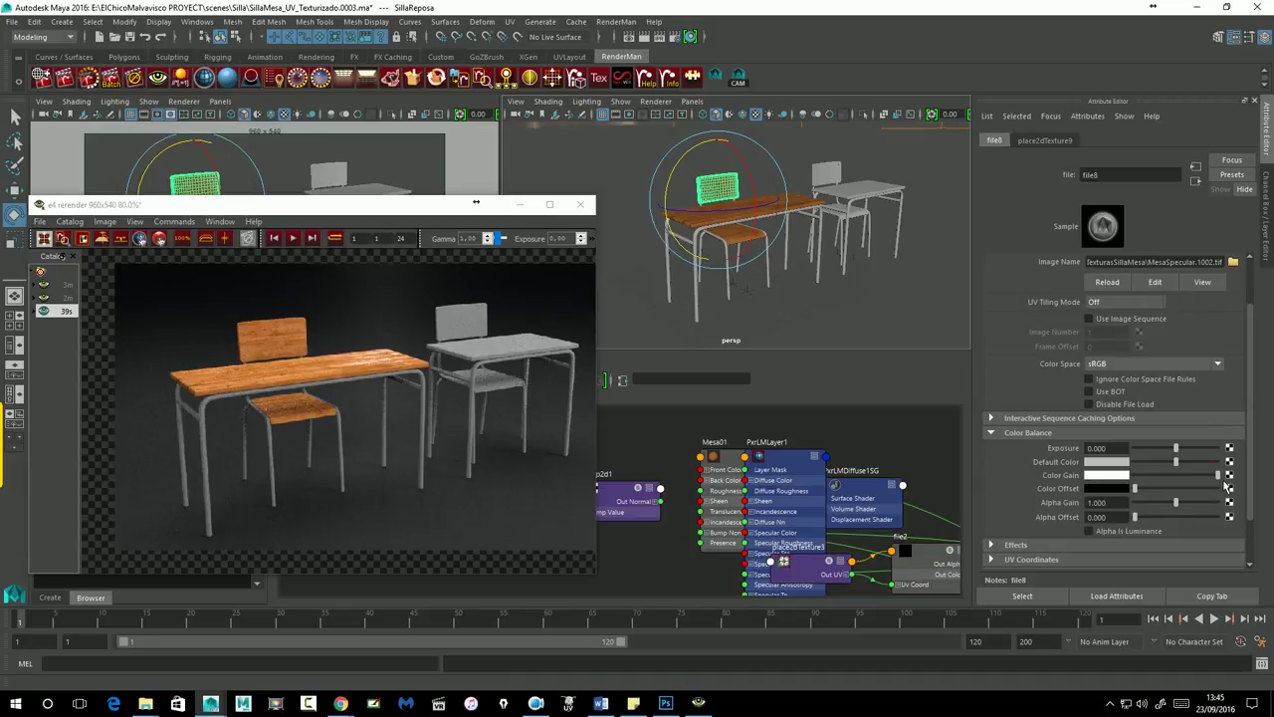
left_click_drag(1225, 483, 1180, 481)
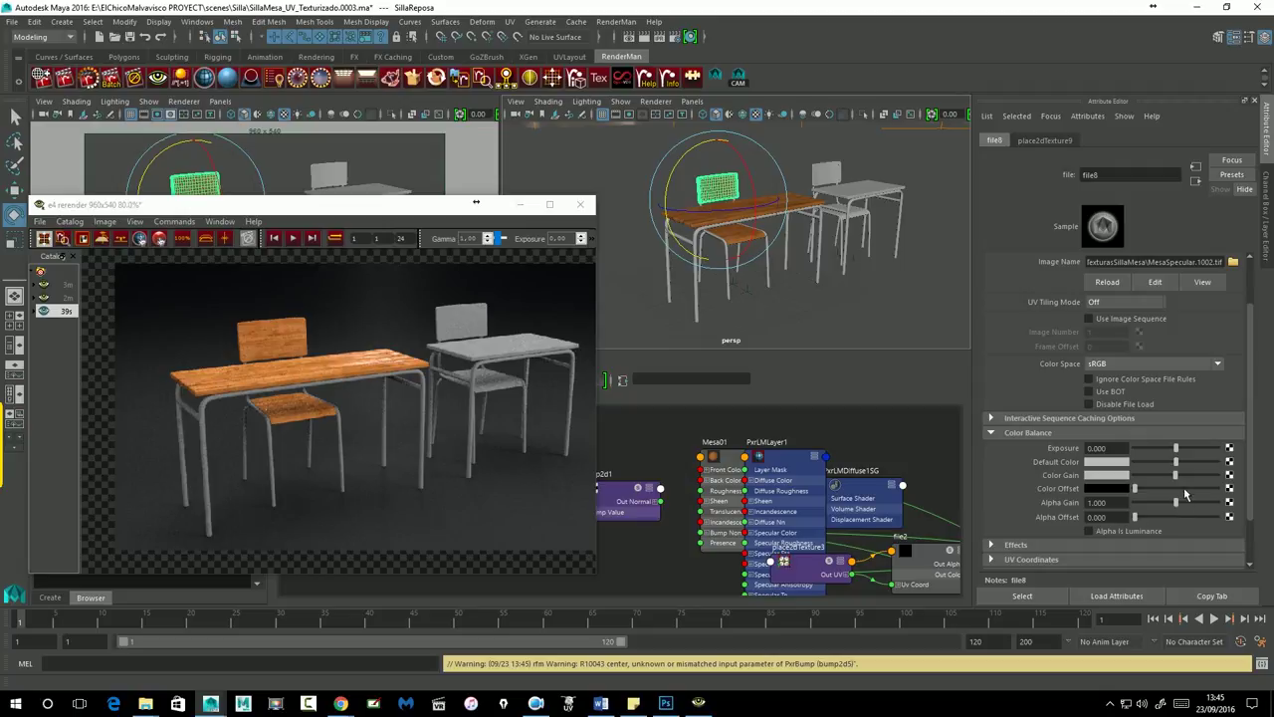
Lower the Color Gain on the seat's specular texture file11 (MesaSpecular.1003.tif).
left_click(791, 260)
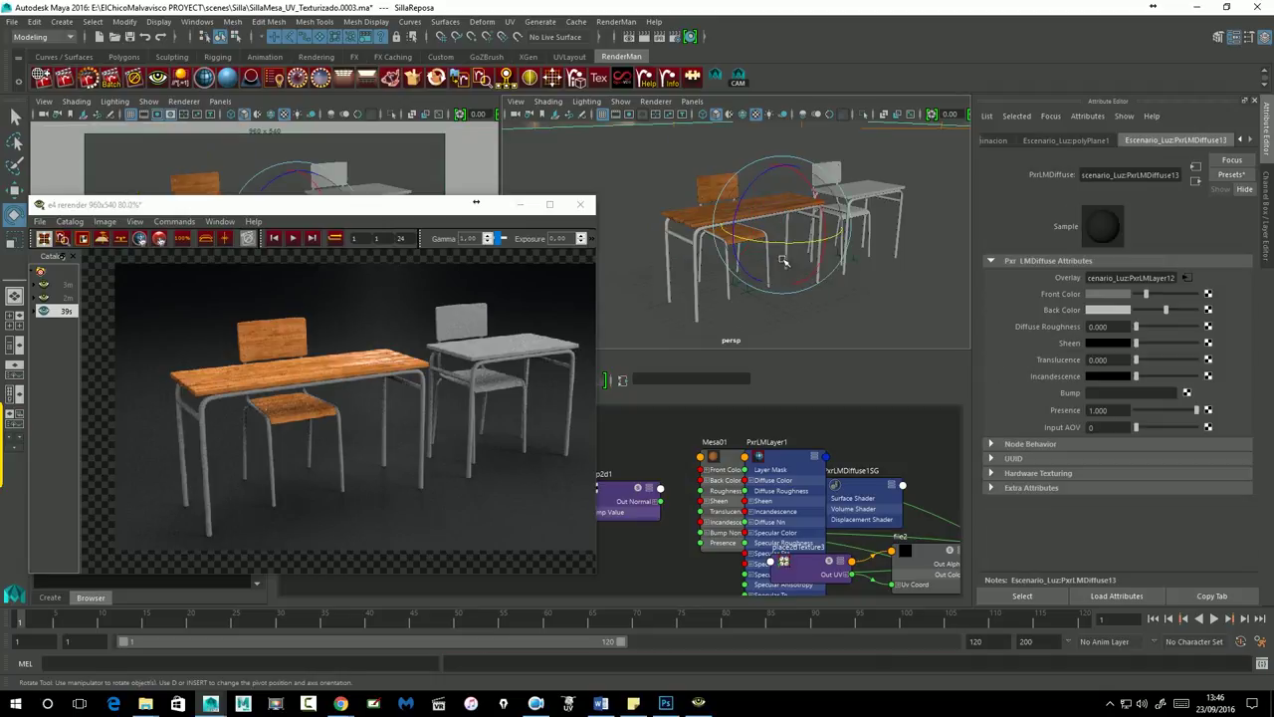
key("w")
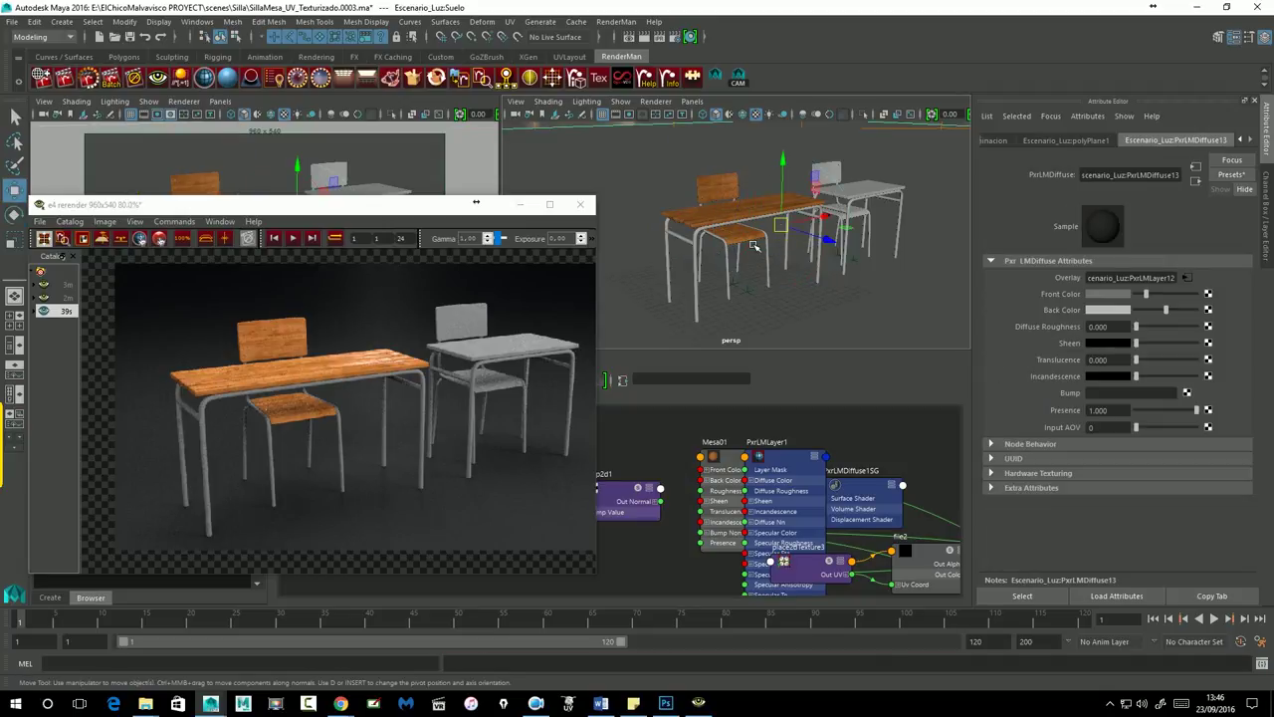
left_click(754, 246)
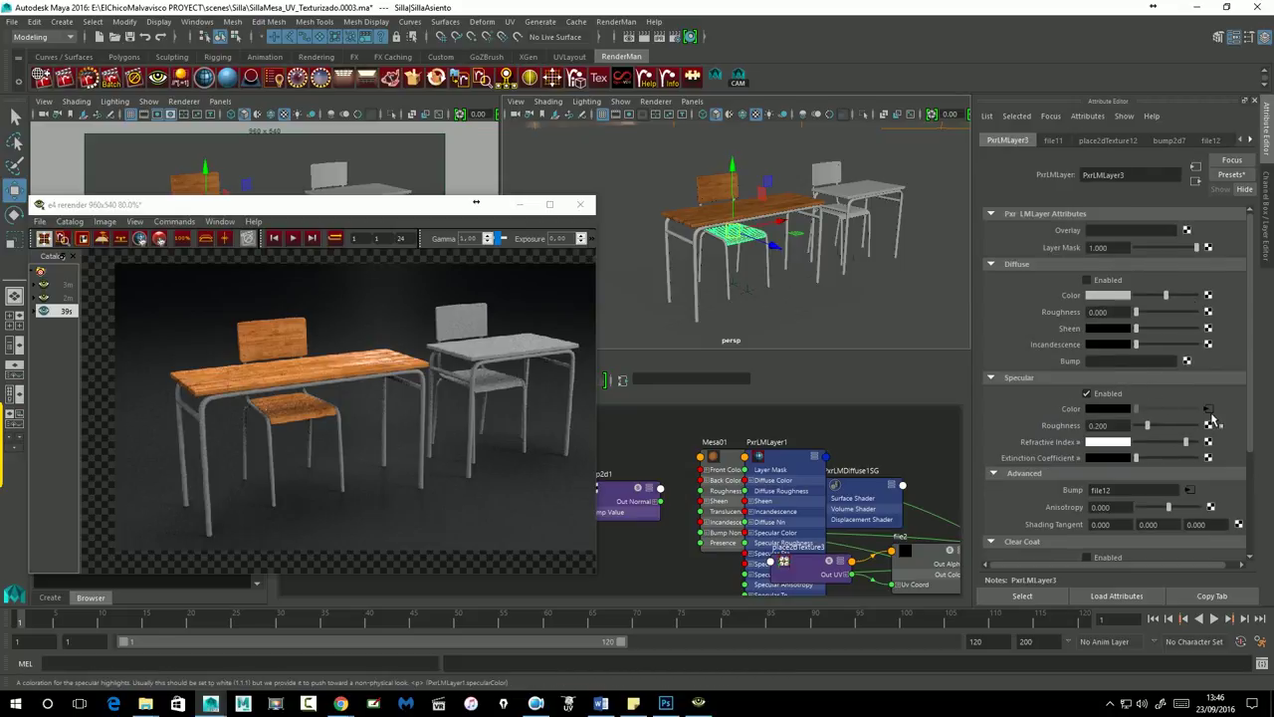
left_click(1209, 410)
left_click_drag(1205, 476, 1181, 480)
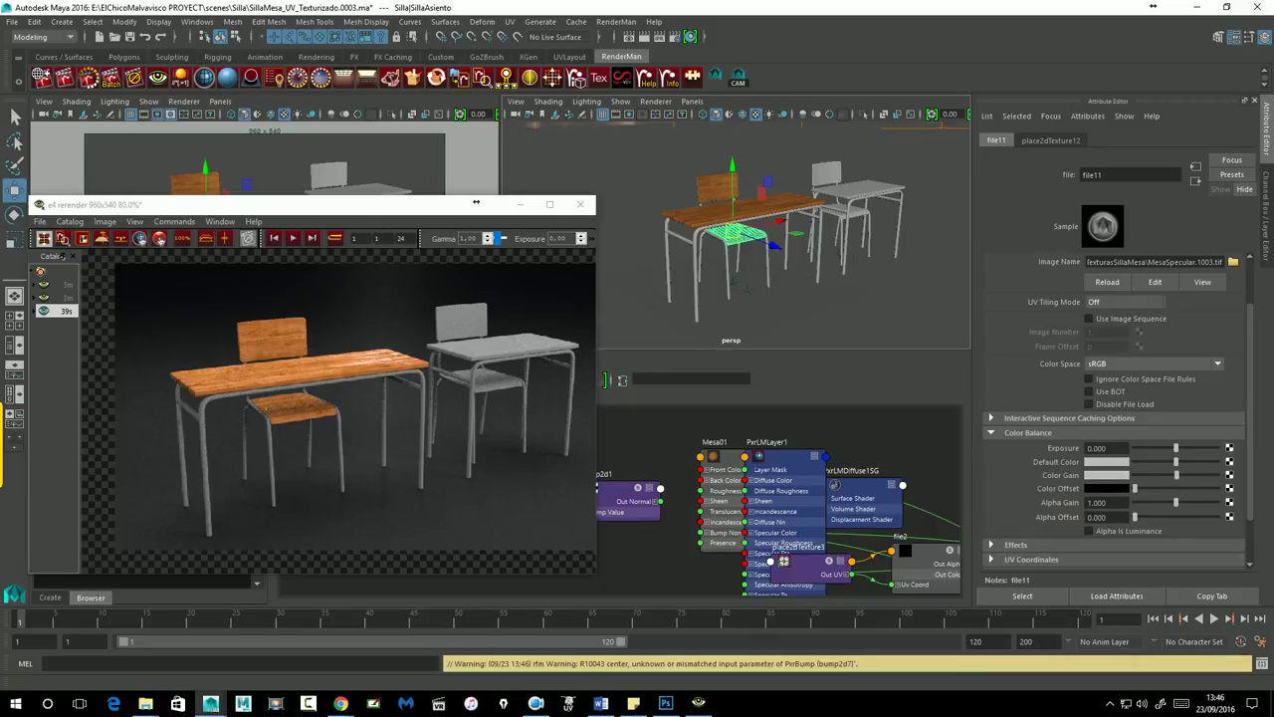
left_click(704, 313)
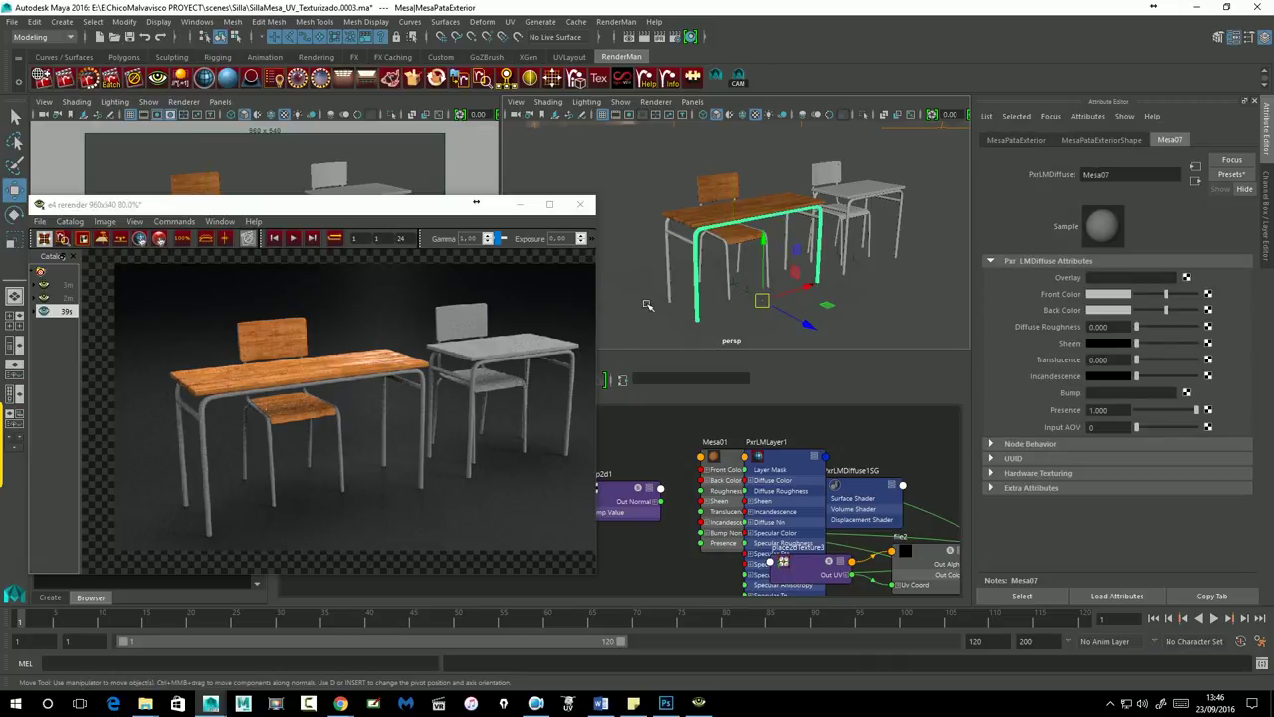
Switch the left view to the persp camera and move the IPR render window lower.
left_click(220, 100)
mouse_move(241, 114)
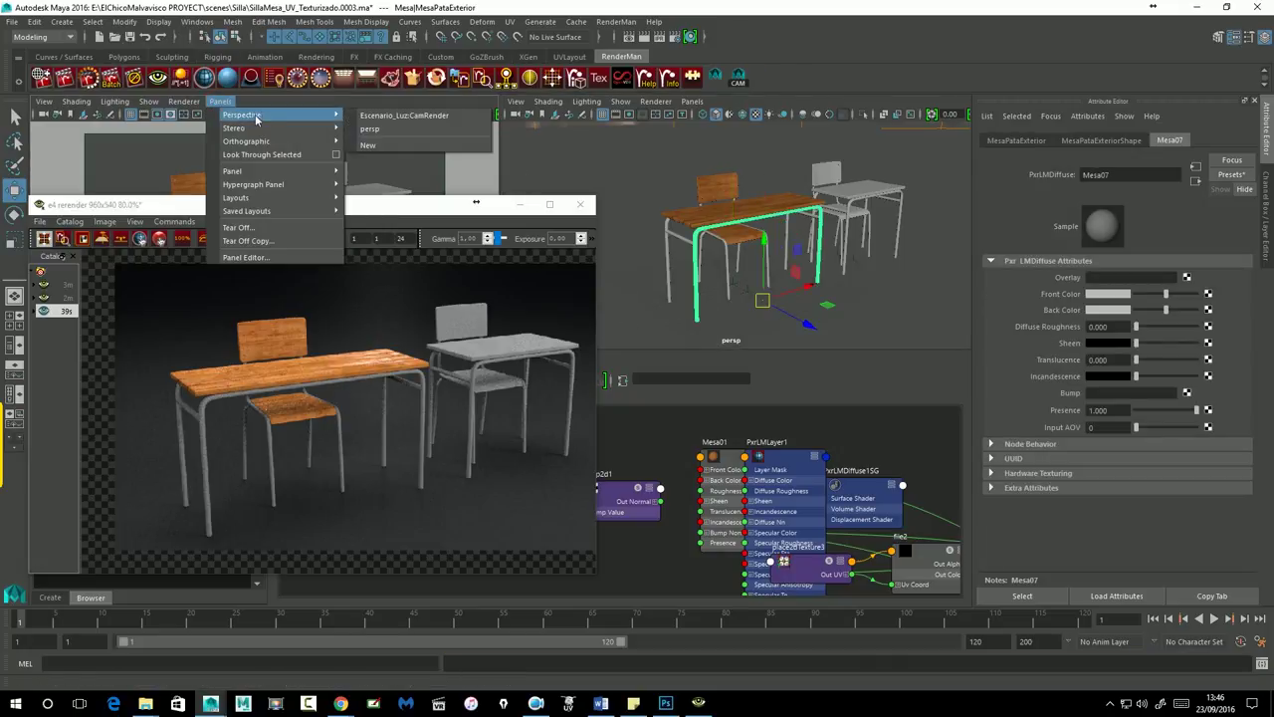
left_click(405, 129)
left_click_drag(379, 208, 421, 333)
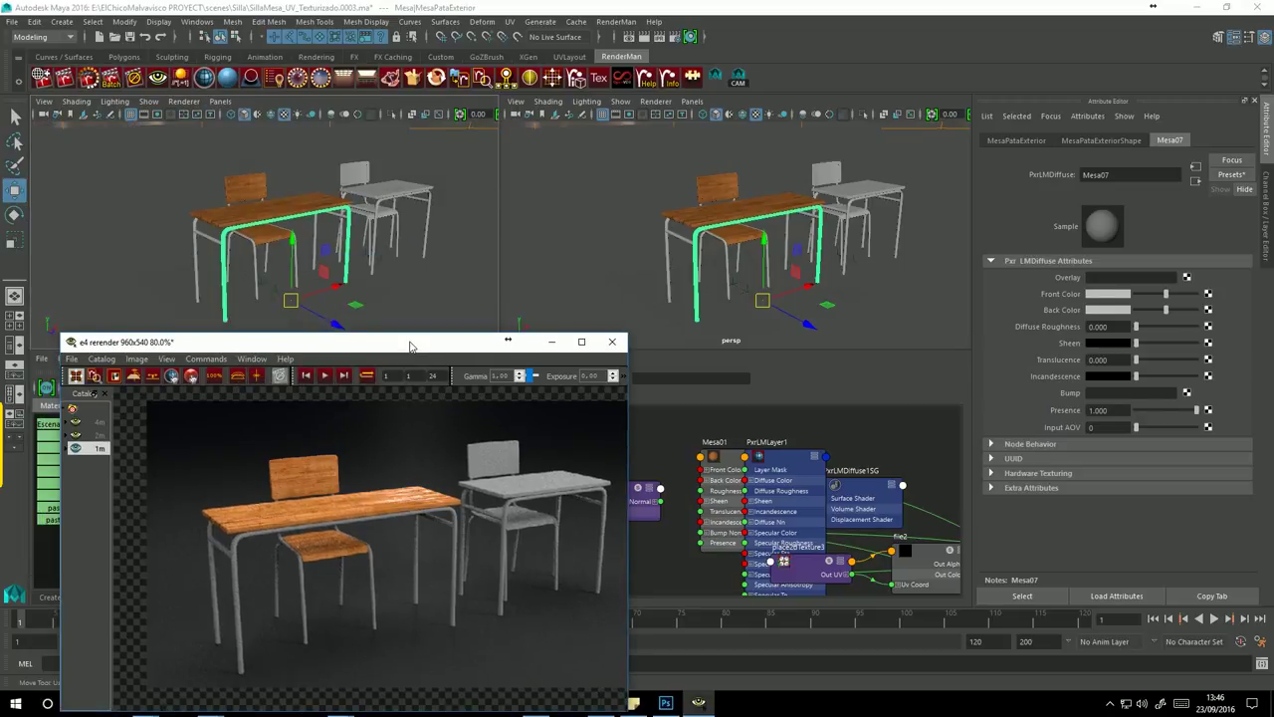
scroll(375, 244, "up", 3)
scroll(376, 244, "up", 3)
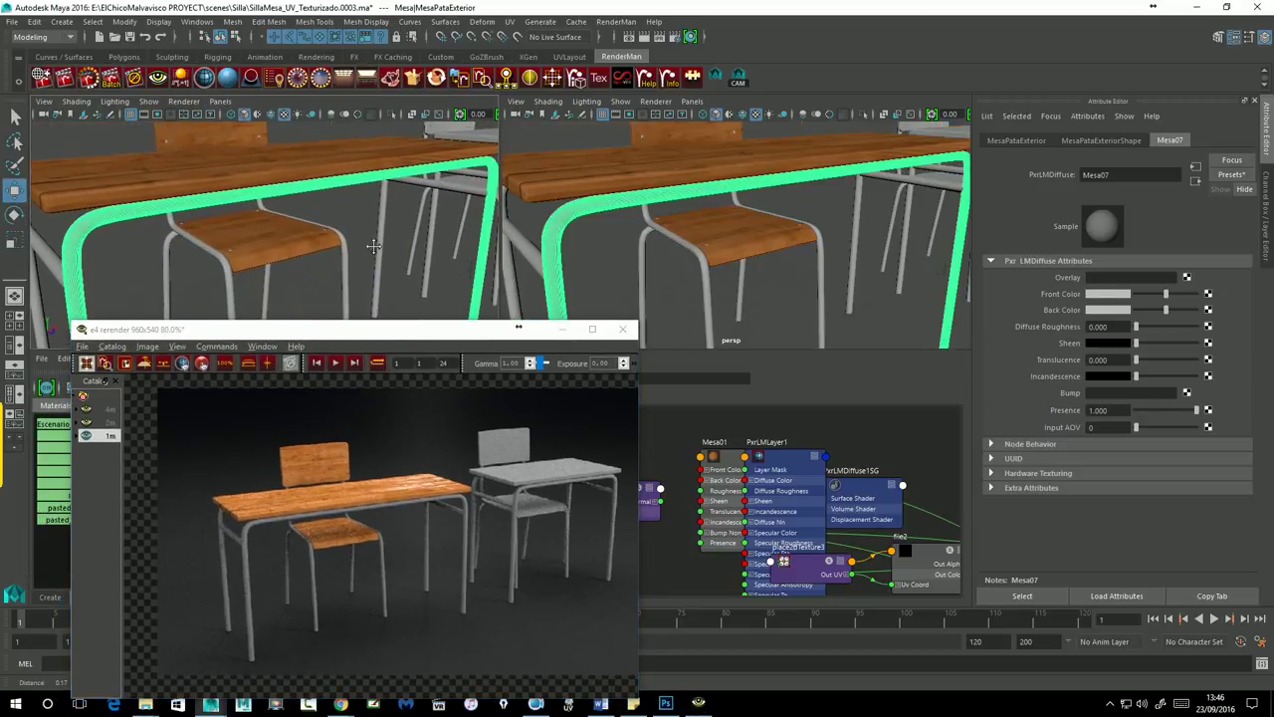
scroll(344, 249, "down", 5)
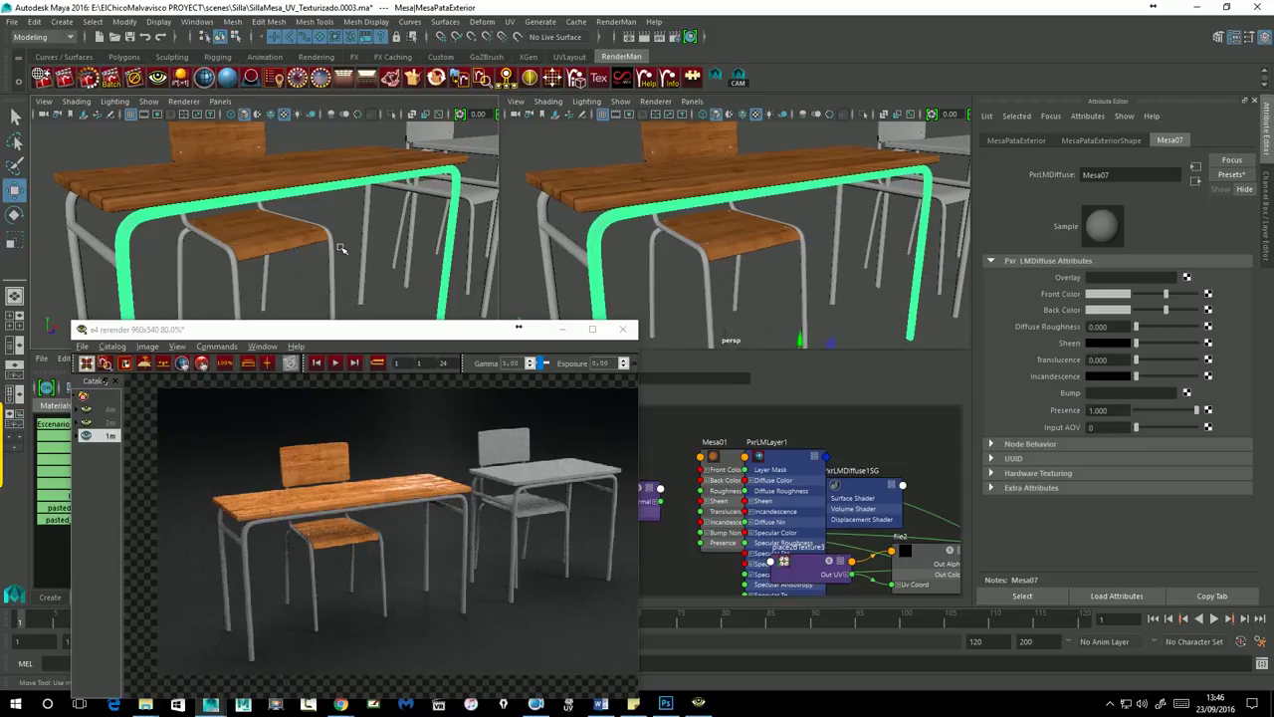
left_click_drag(426, 331, 414, 325)
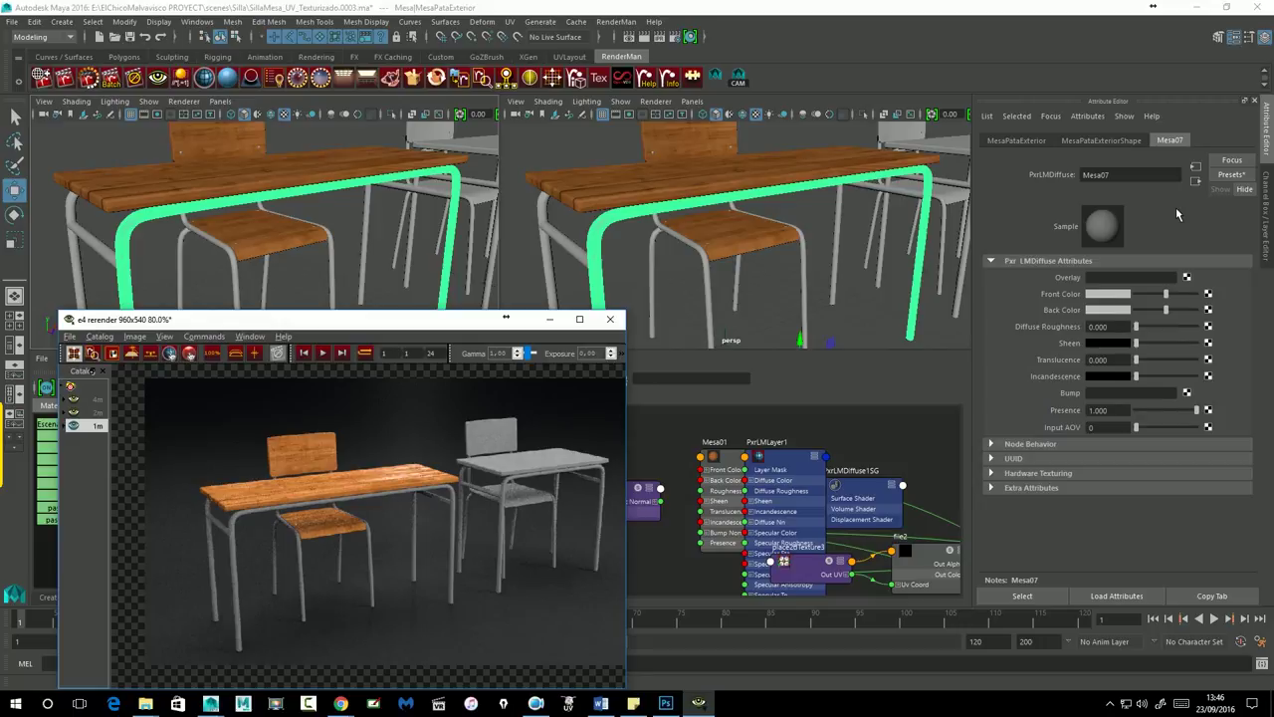
Add a PxrLMLayer over Mesa07 and map a File texture MesaSpecular.1007.tif to its Specular Color.
left_click(1206, 294)
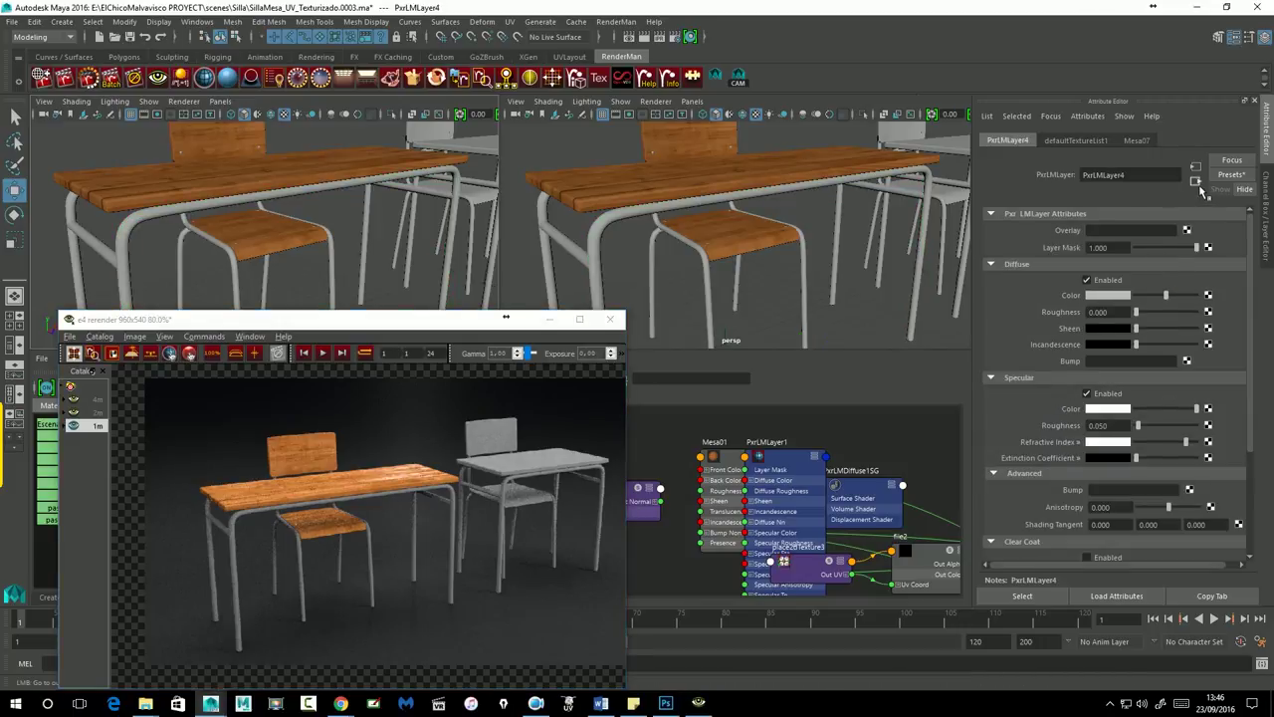
left_click(1197, 182)
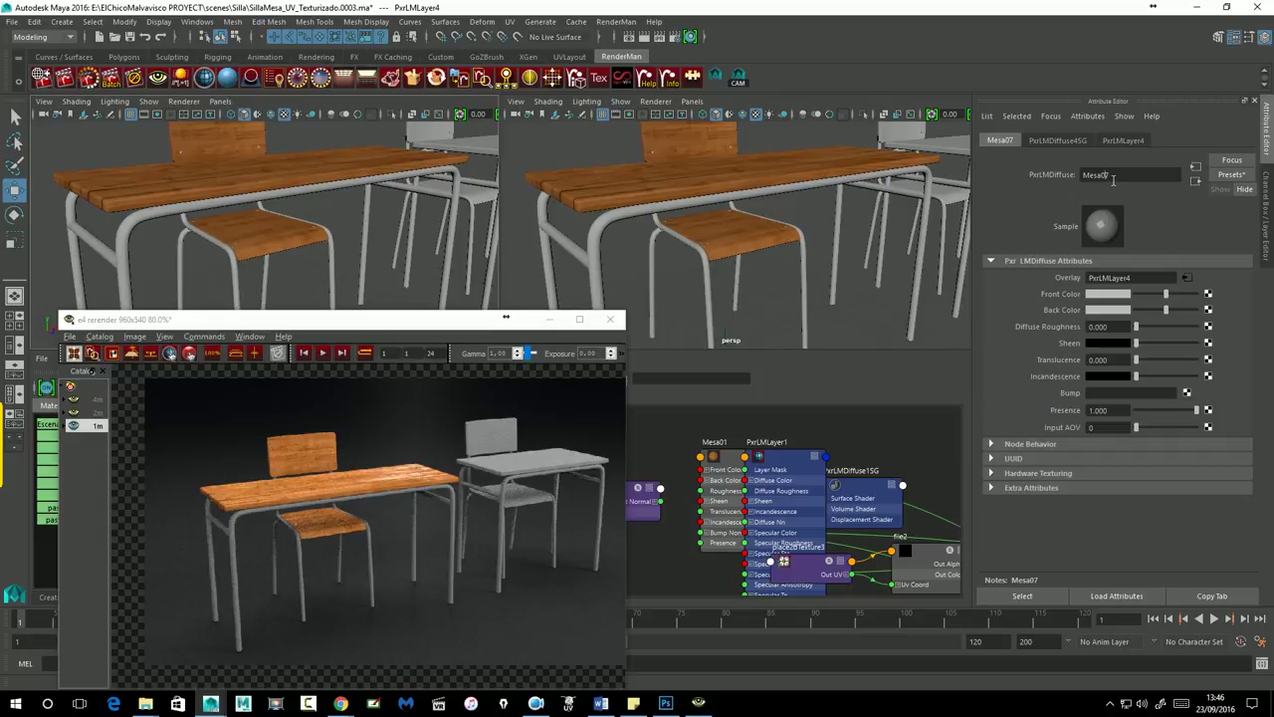
left_click(1189, 279)
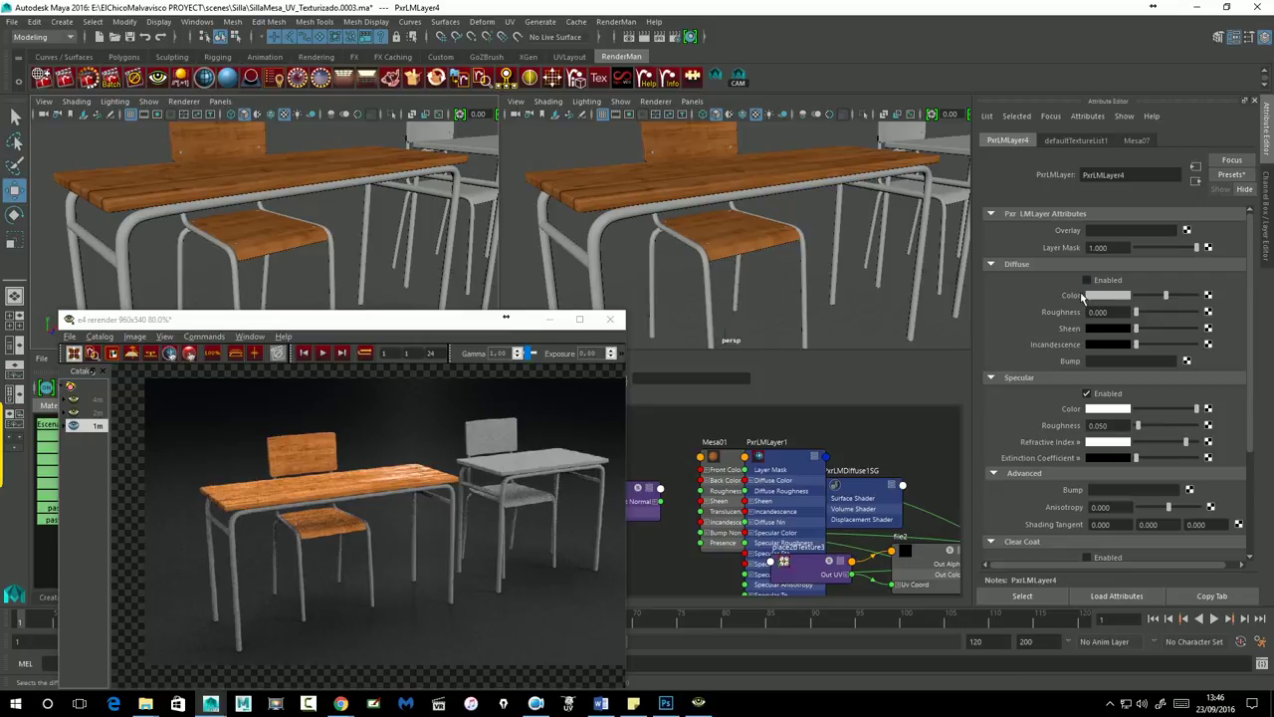
left_click(1209, 409)
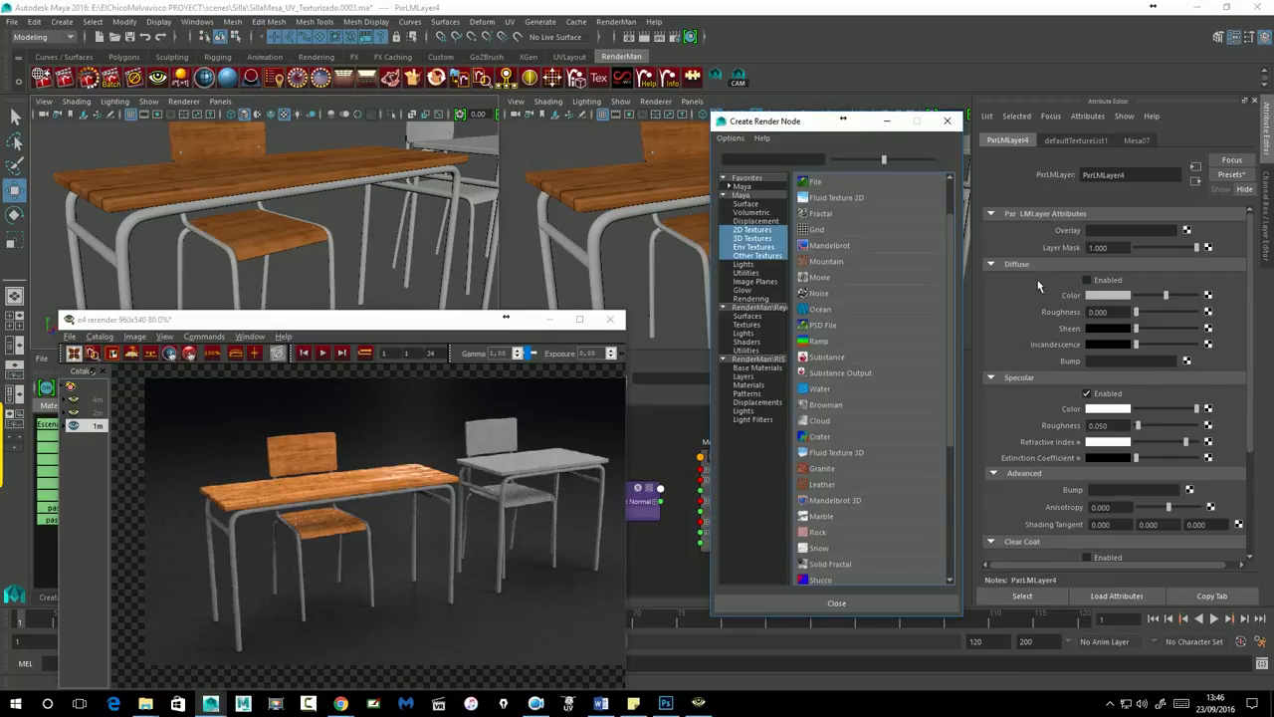
left_click(826, 181)
left_click(1233, 262)
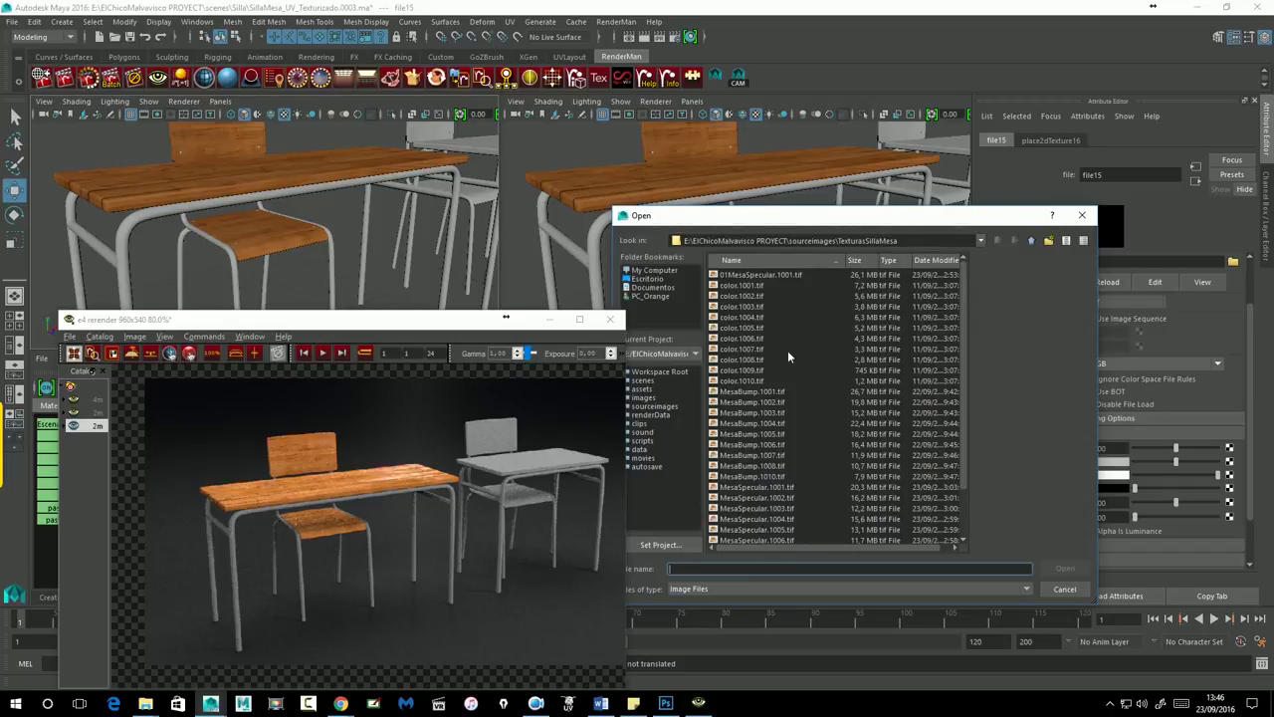
scroll(797, 511, "down", 1)
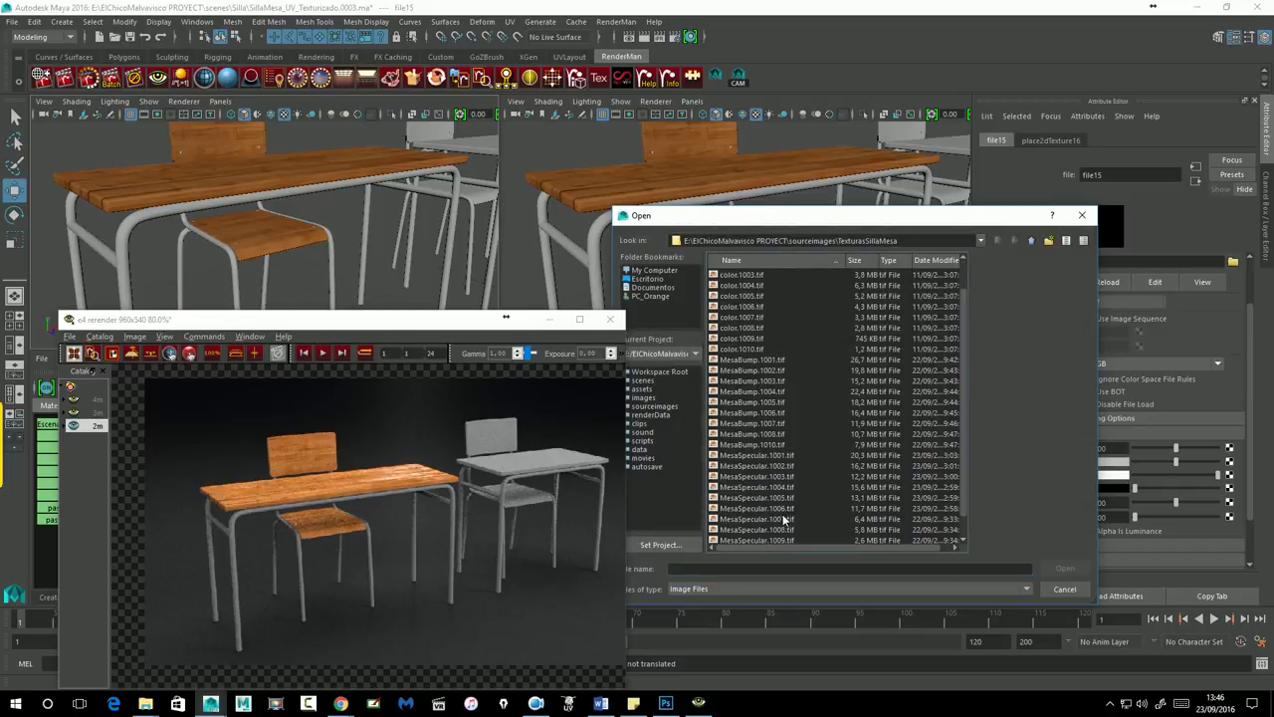
left_click(756, 518)
left_click(1061, 568)
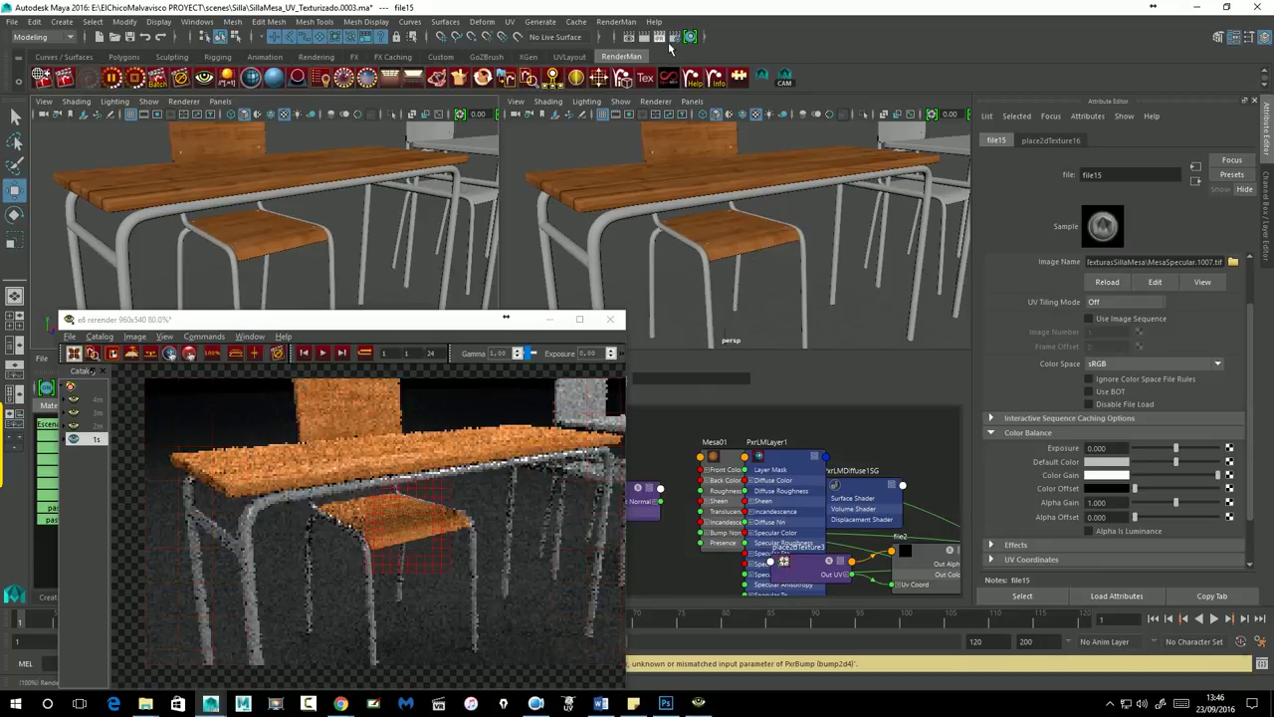
Break the Specular Color connection to file15, leaving white specular at 0.050 roughness.
left_click(408, 488)
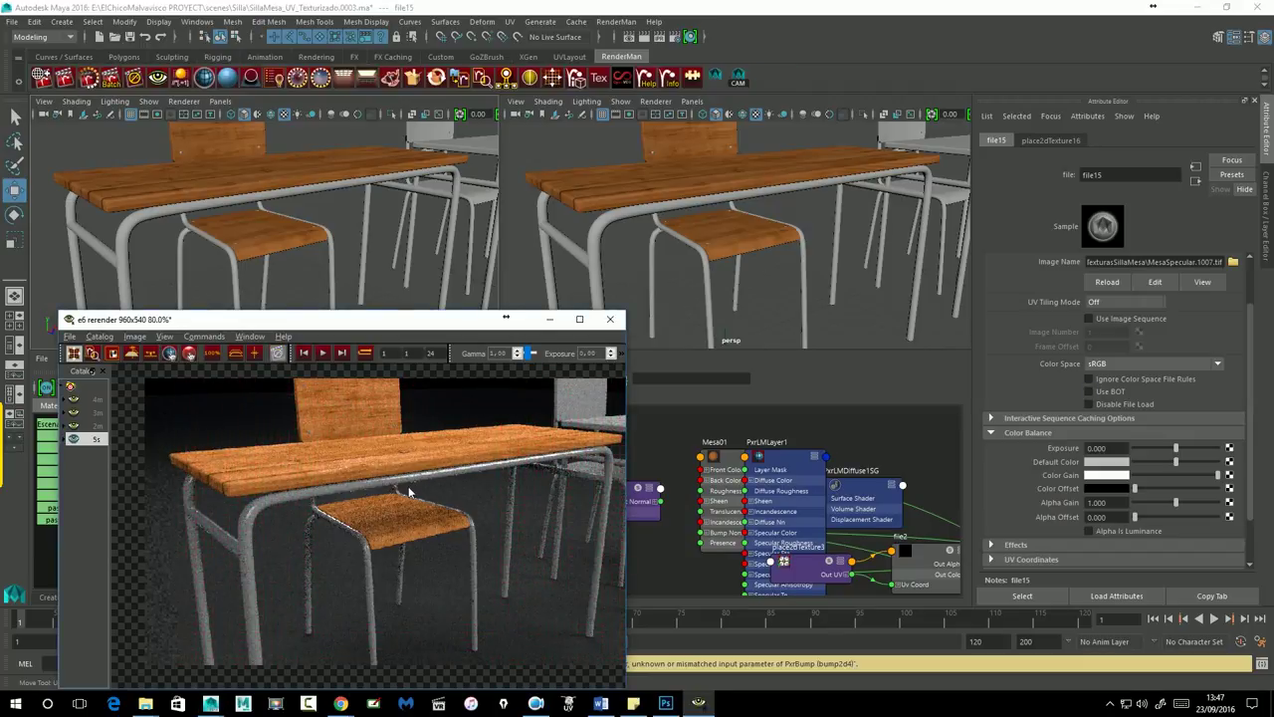
left_click(1197, 182)
right_click(1077, 417)
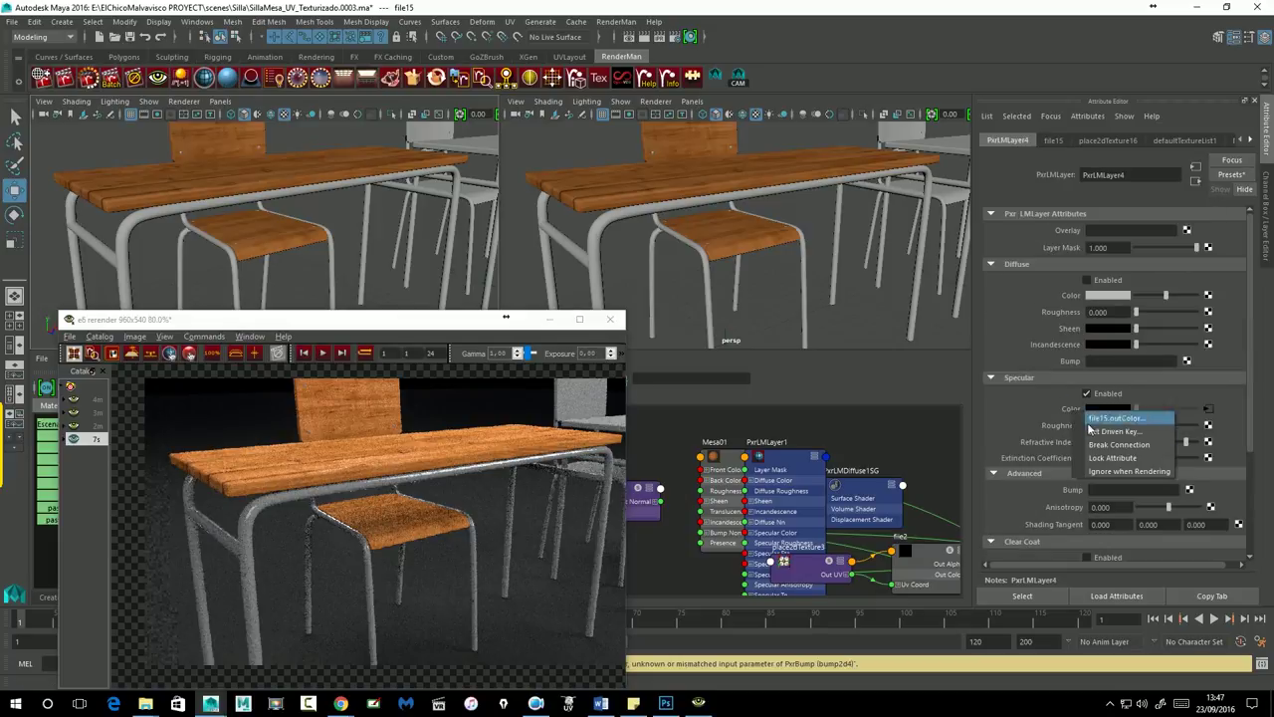
left_click(1112, 425)
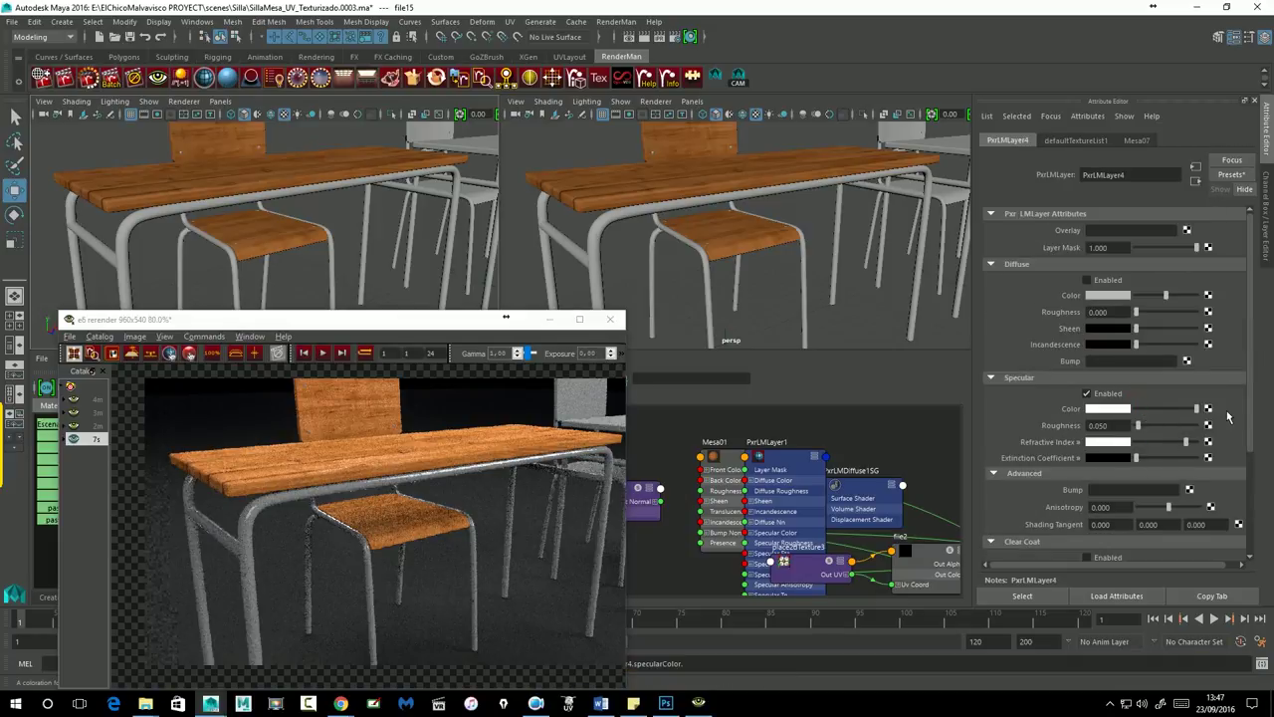
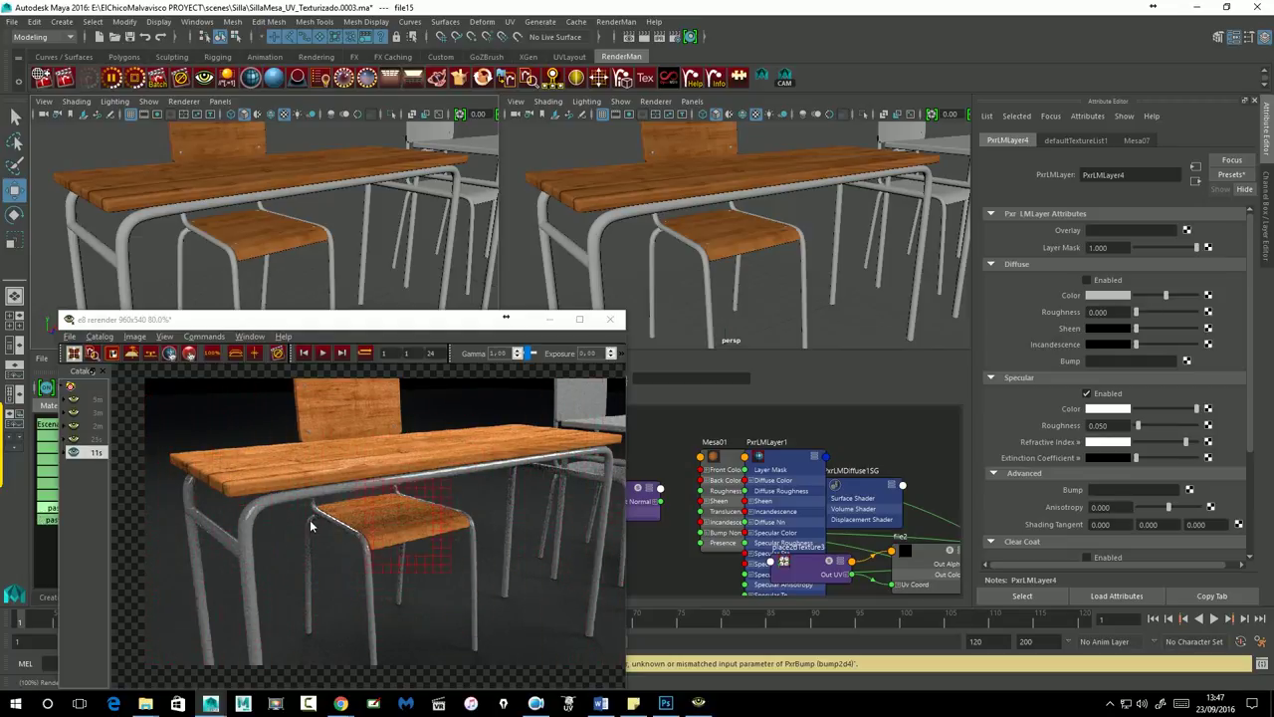
Load MesaSpecular.1007.tif into a file texture on the desk layer's specular colour and rerun RenderMan IPR.
left_click(211, 352)
mouse_move(331, 448)
left_mouse_down("alt")
mouse_move(435, 474)
mouse_move(381, 503)
left_mouse_up("alt")
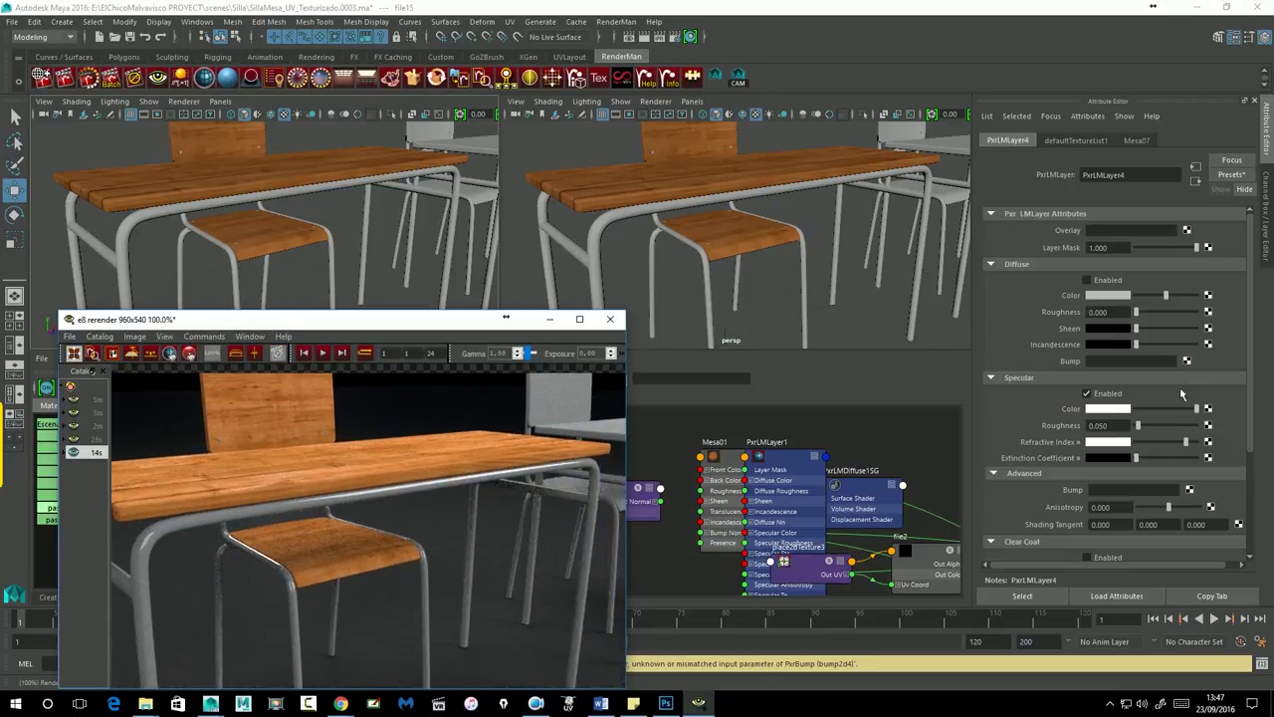
left_click(1207, 409)
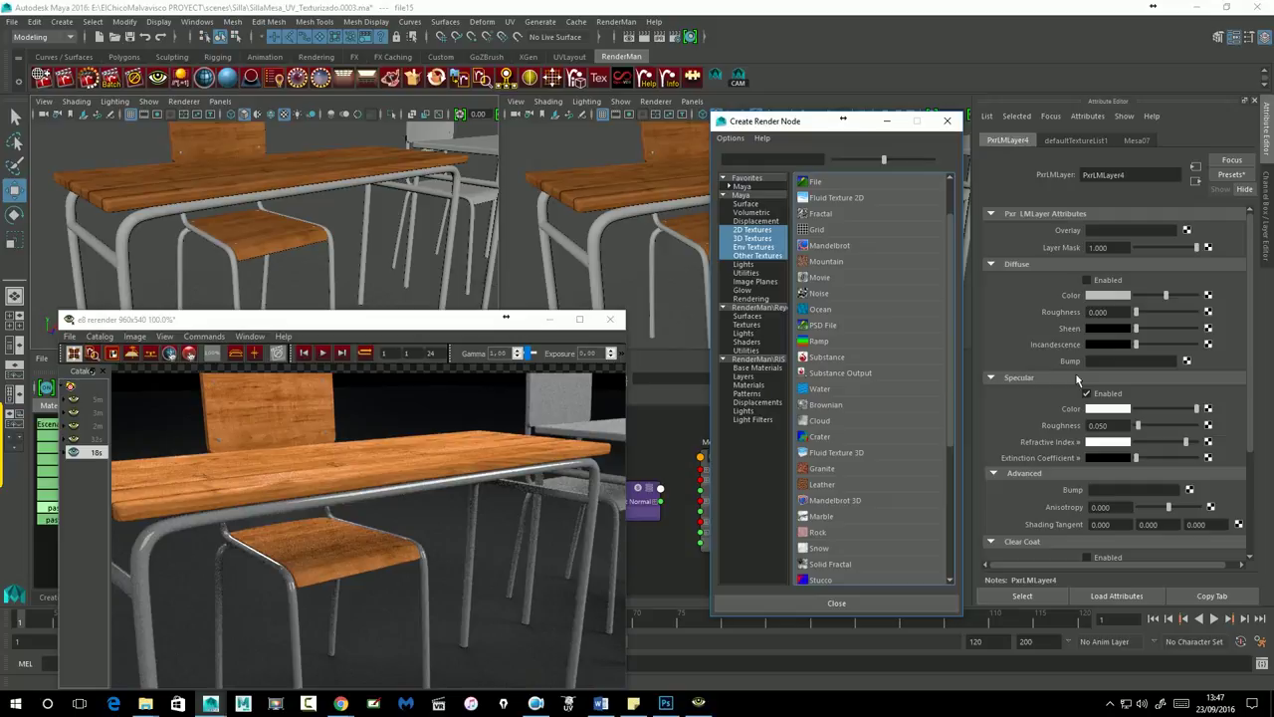
left_click(818, 183)
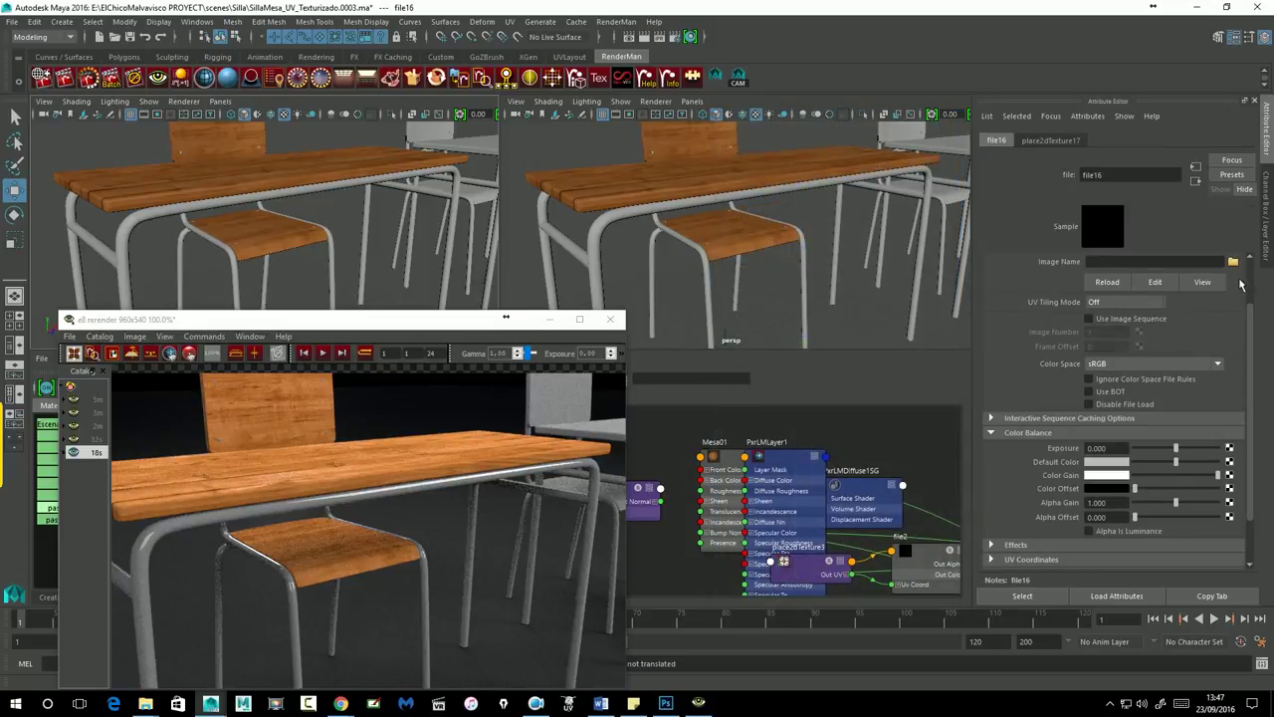
left_click(1234, 262)
scroll(777, 514, "down", 2)
double_click(781, 505)
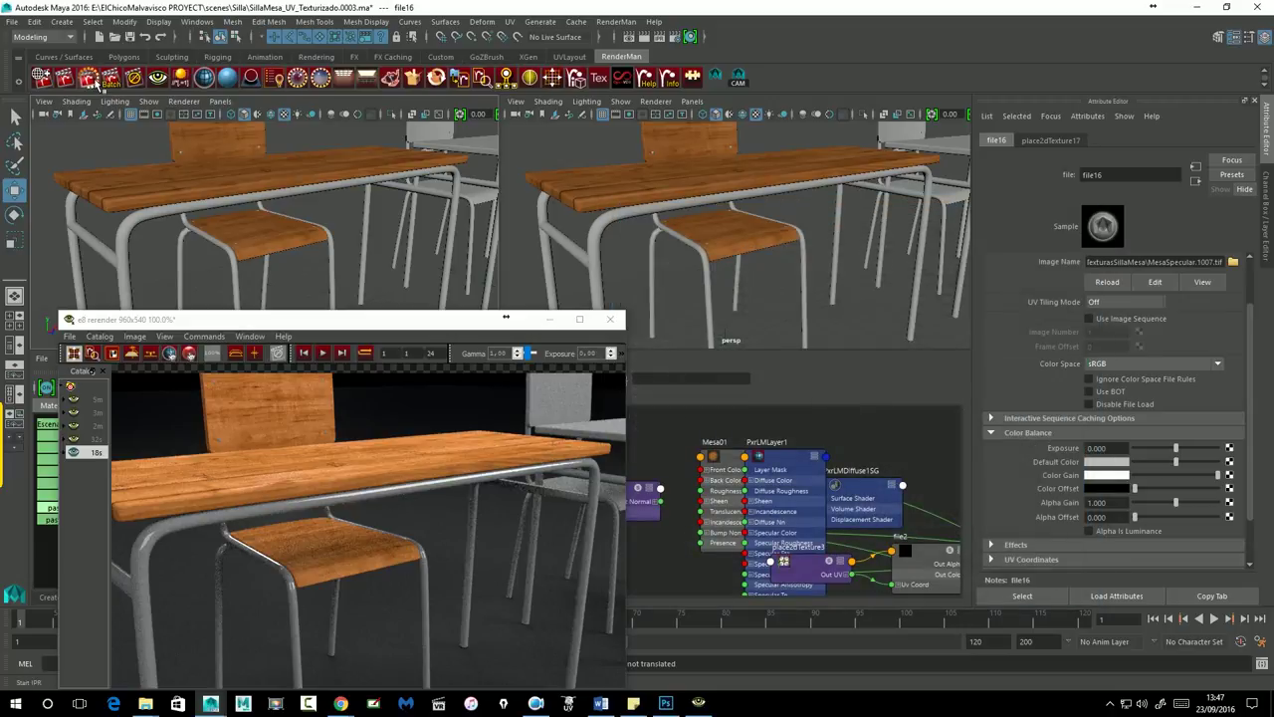
left_click(97, 84)
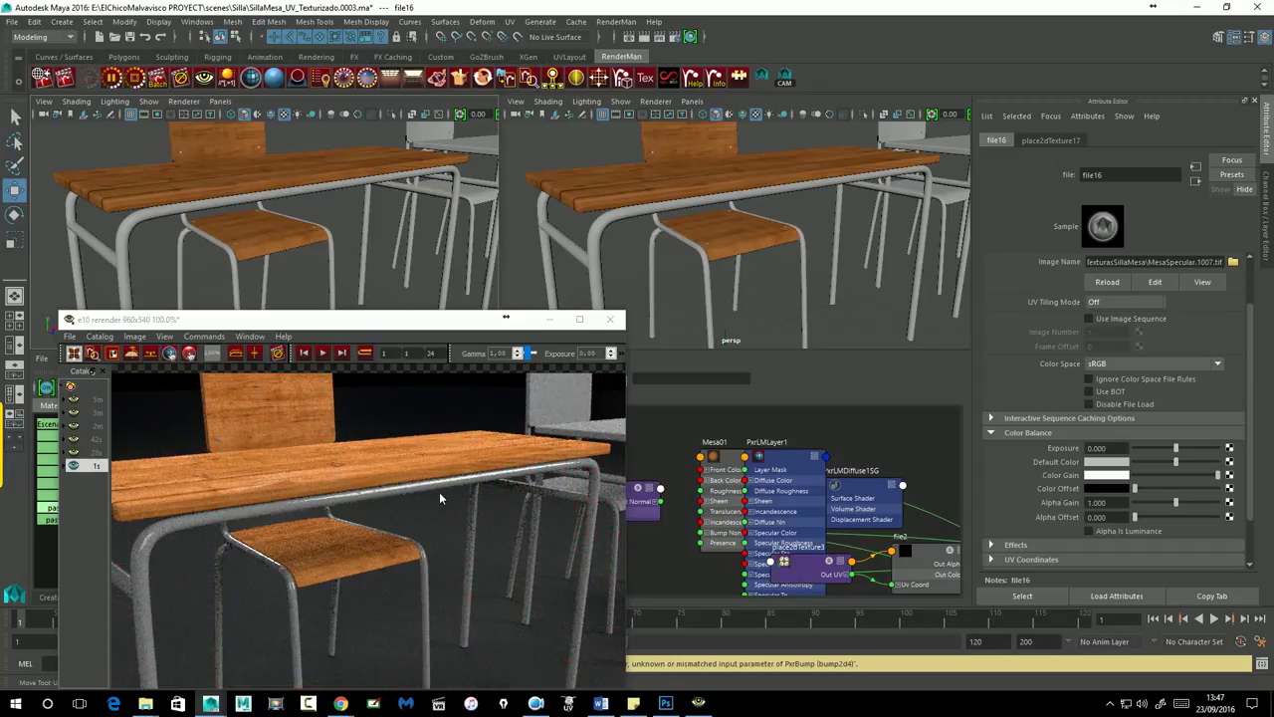
Set the desk layer PxrLMLayer4's specular roughness to 0.200.
left_click(1194, 182)
left_click(1095, 425)
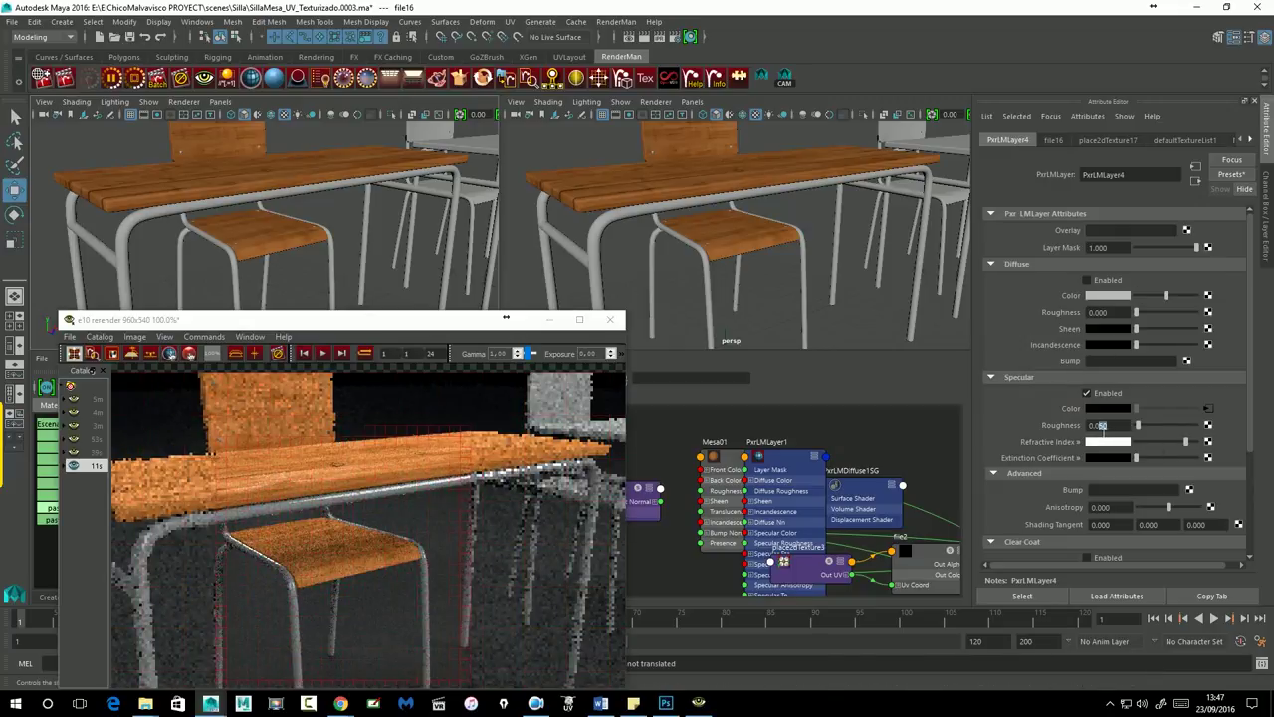
type("0.1")
key("Return")
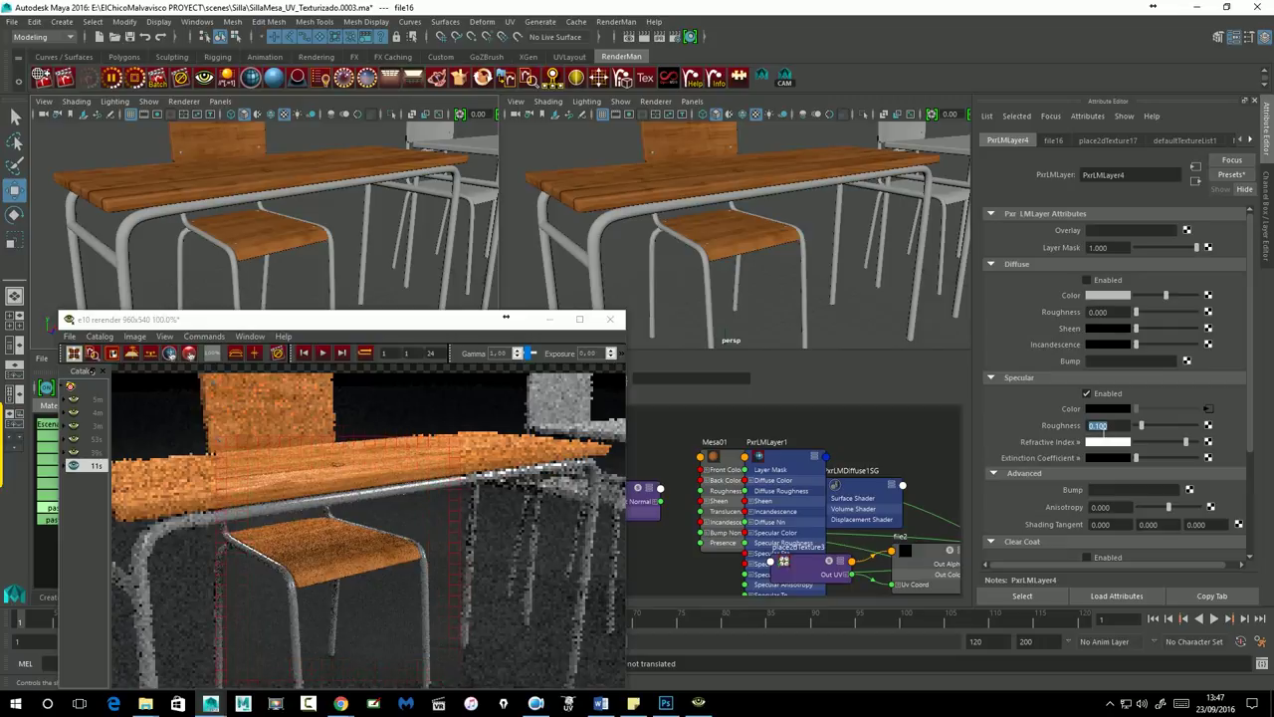
left_click(1100, 429)
left_click_drag(1100, 429, 1128, 426)
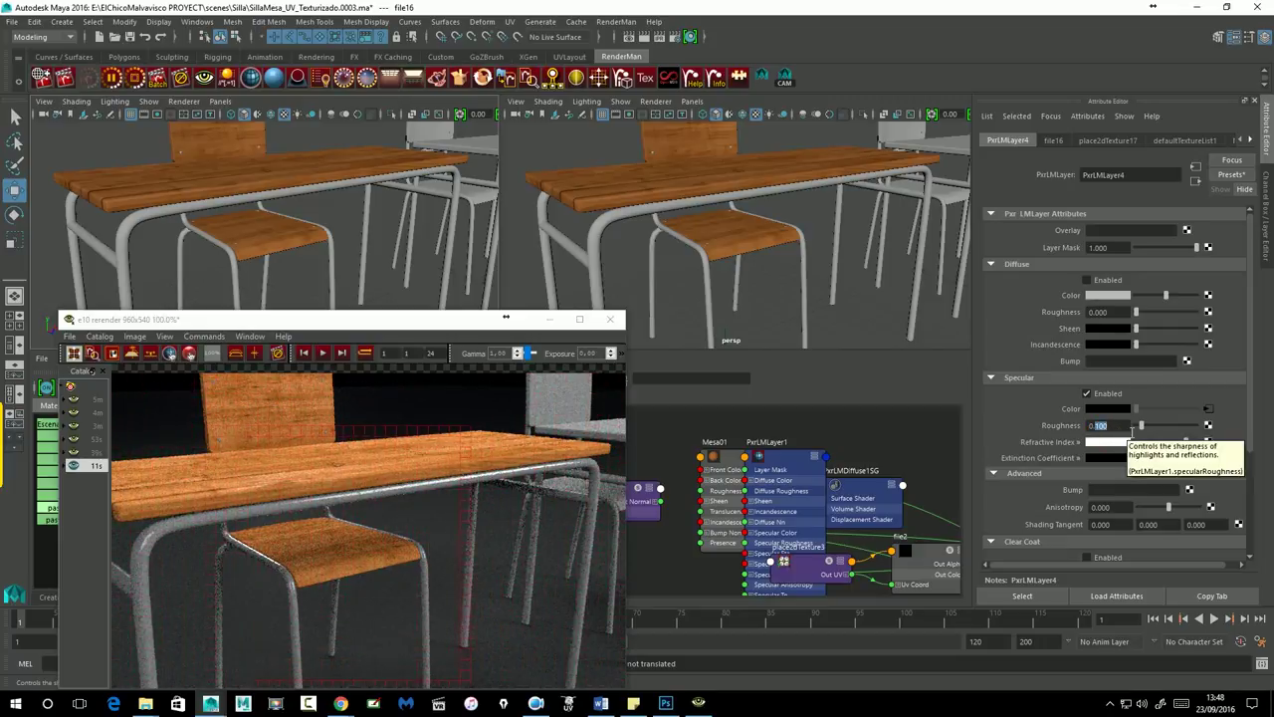
type("0.200")
key("Return")
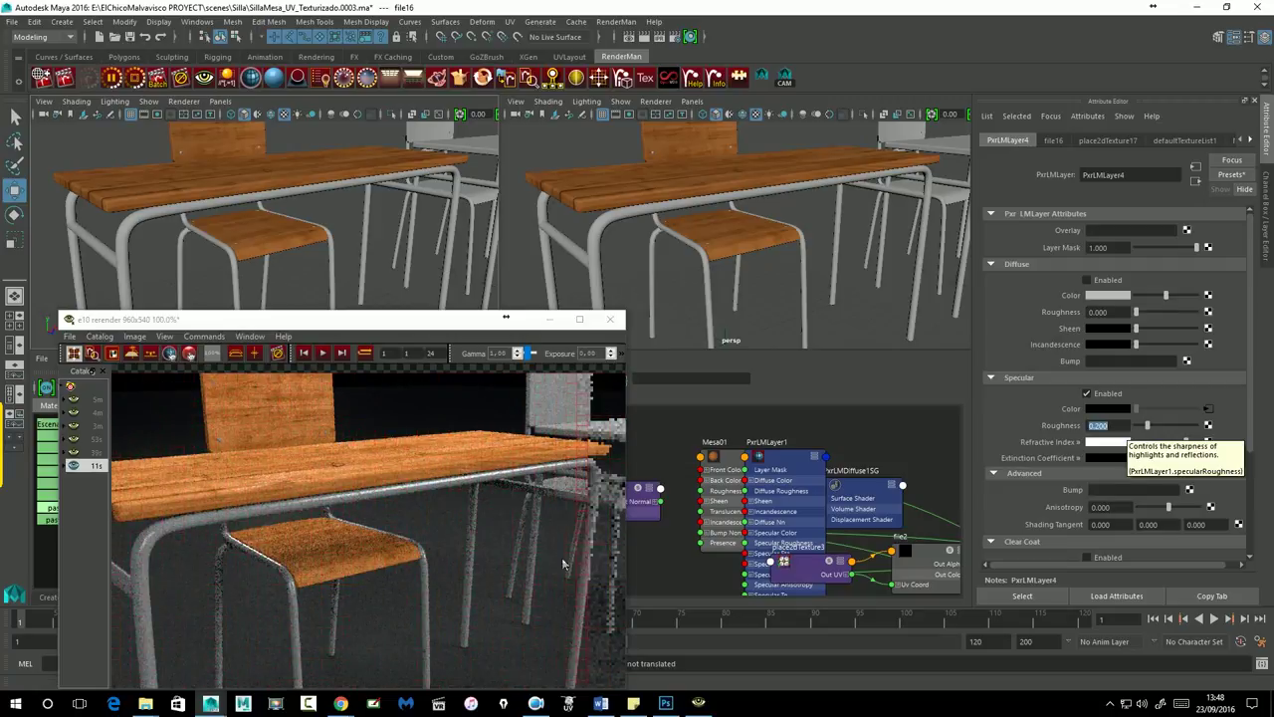
Bring up the render node choices for the layer's Bump input.
scroll(465, 567, "down", 1)
scroll(465, 567, "down", 1)
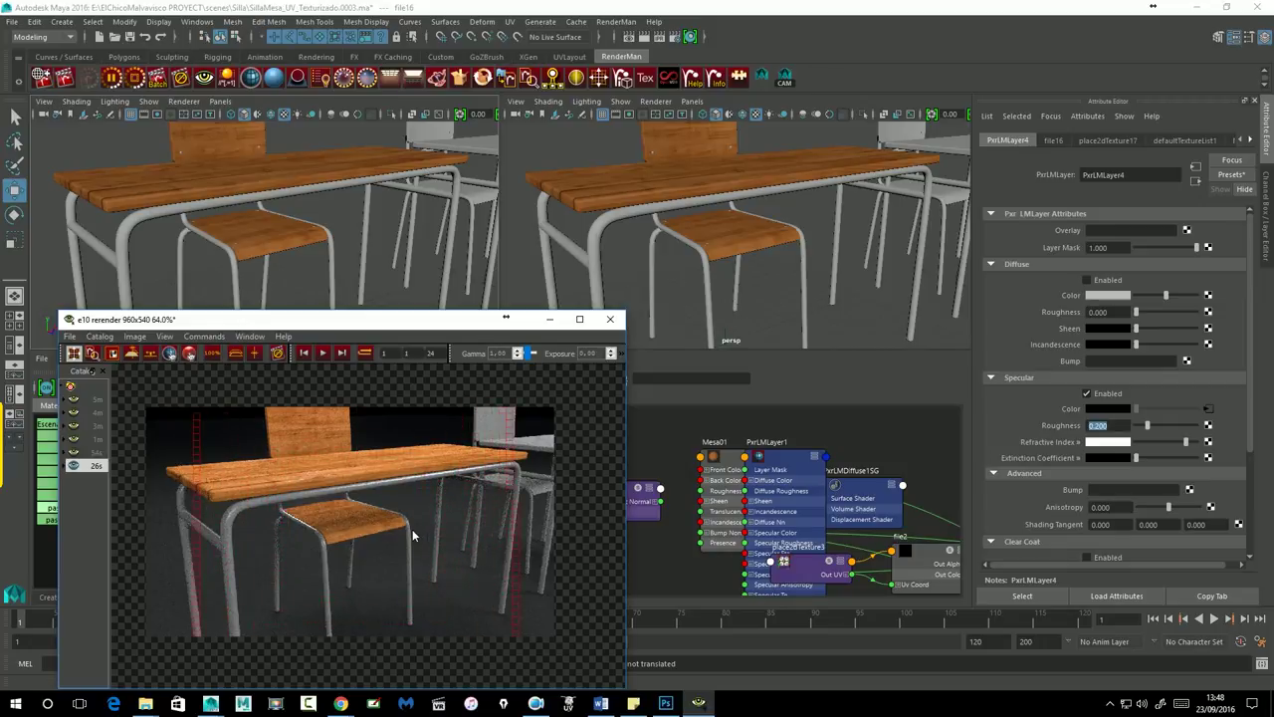
scroll(412, 535, "up", 1)
scroll(413, 532, "up", 1)
scroll(413, 533, "down", 1)
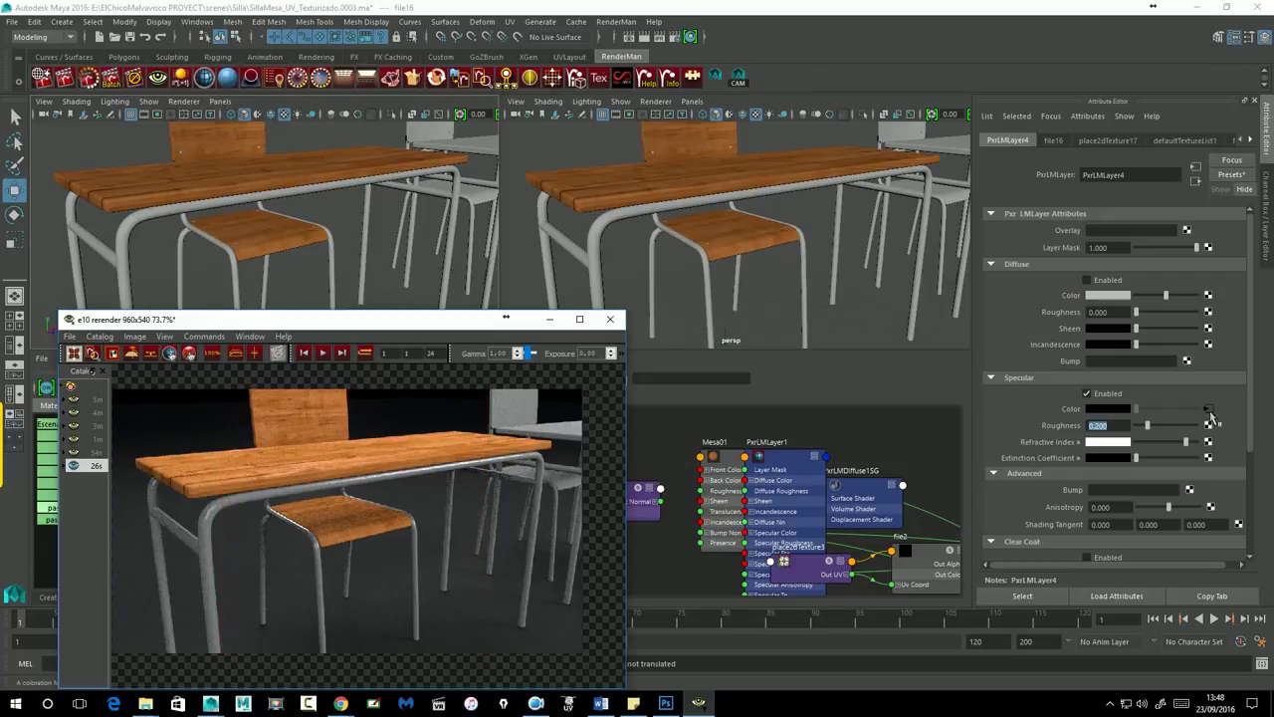
left_click(1189, 490)
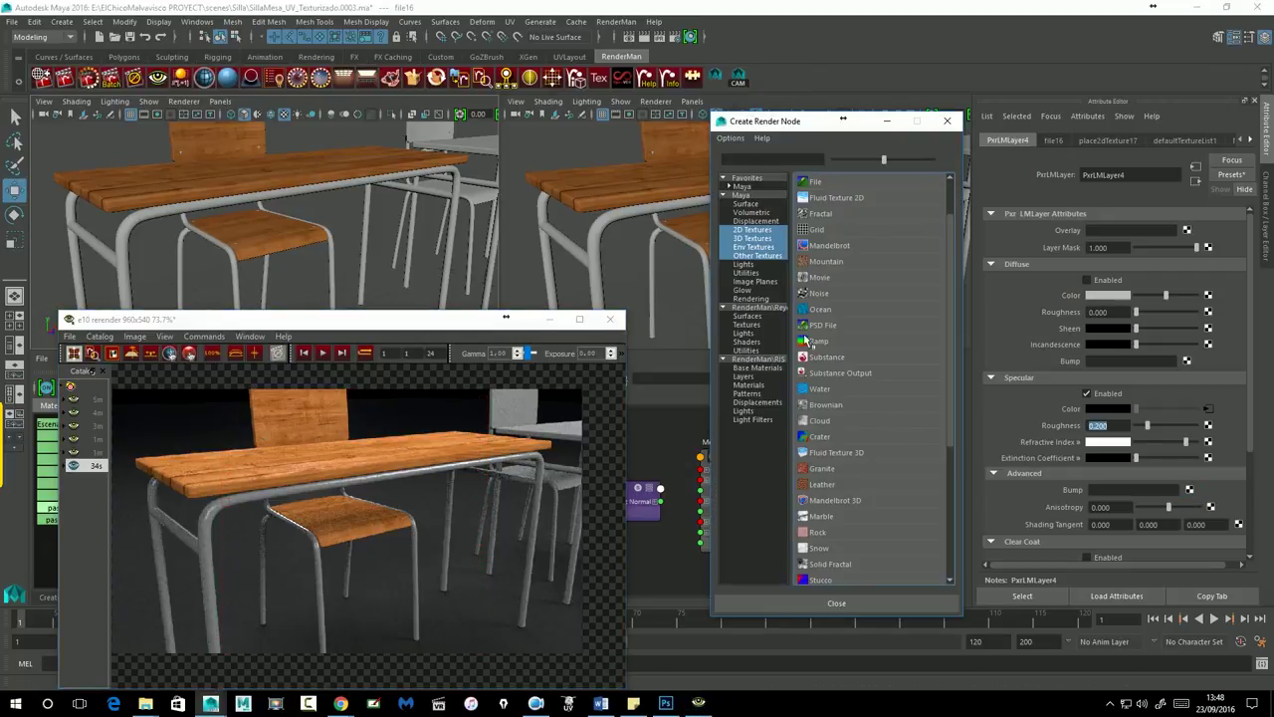
Connect MesaBump.1007.tif through a file texture to the desk layer's bump and show bump2d9.
left_click(816, 182)
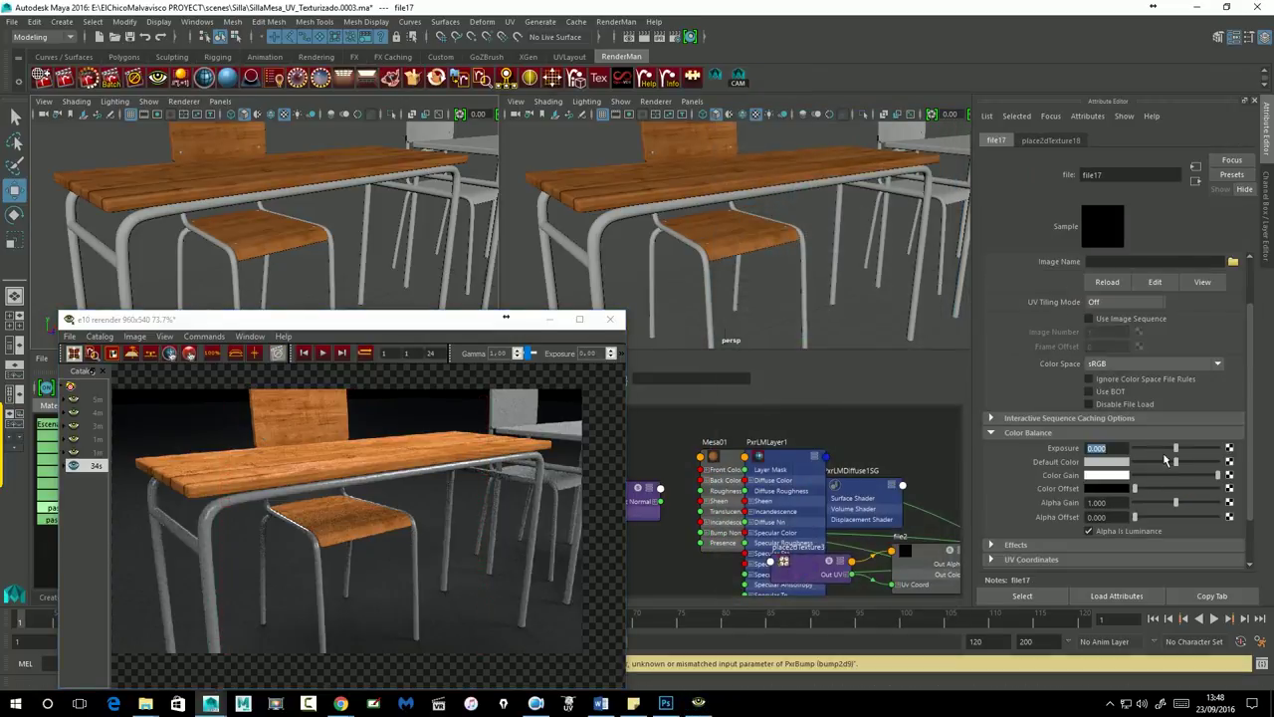
left_click(1235, 262)
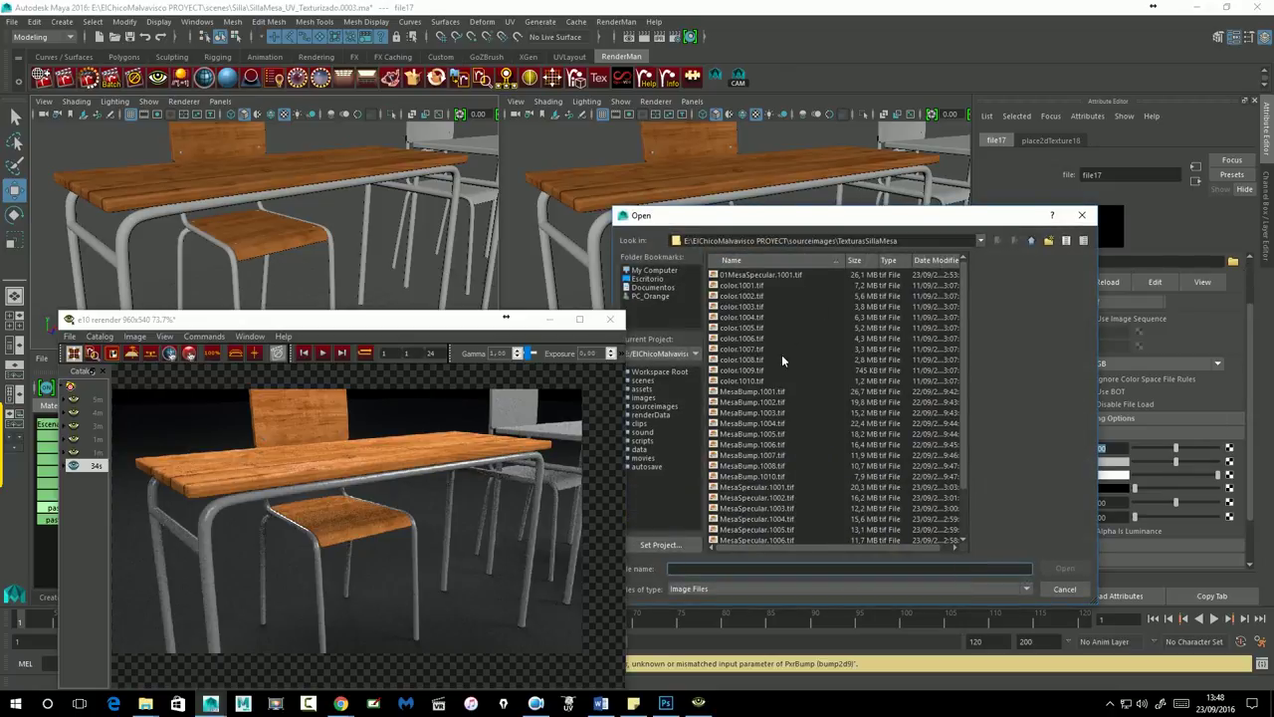
left_click(771, 457)
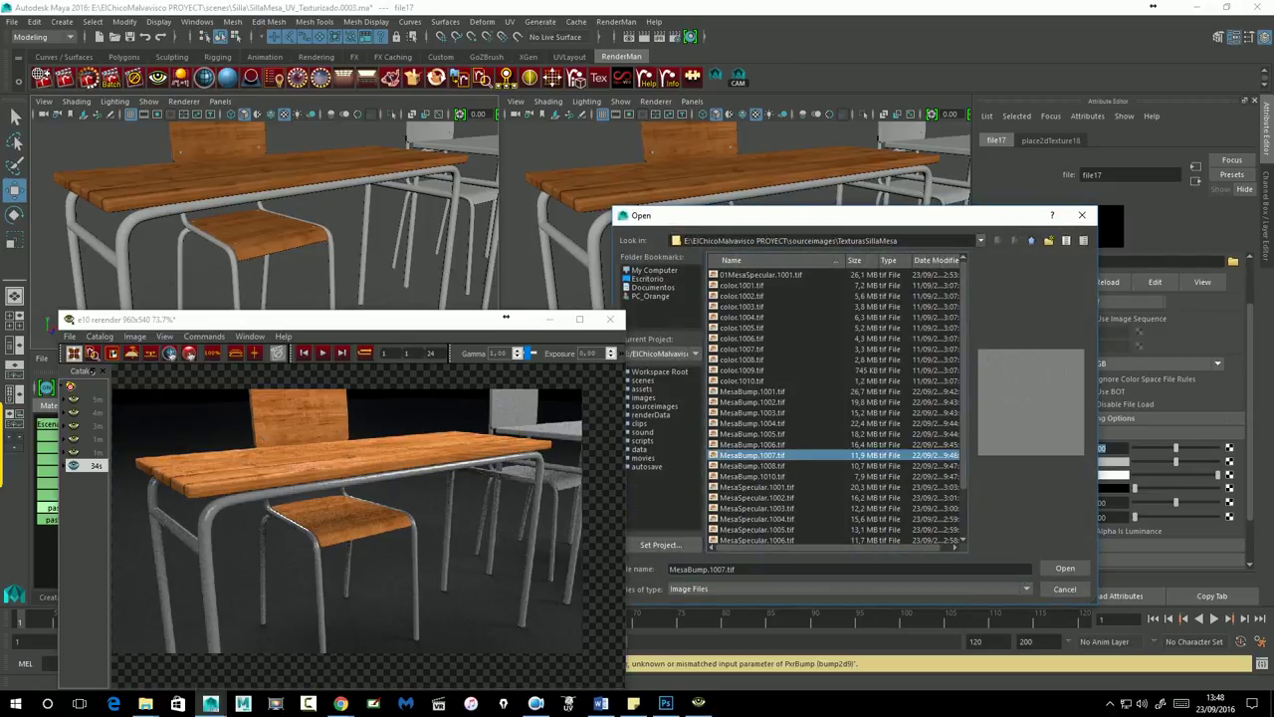
left_click(1073, 568)
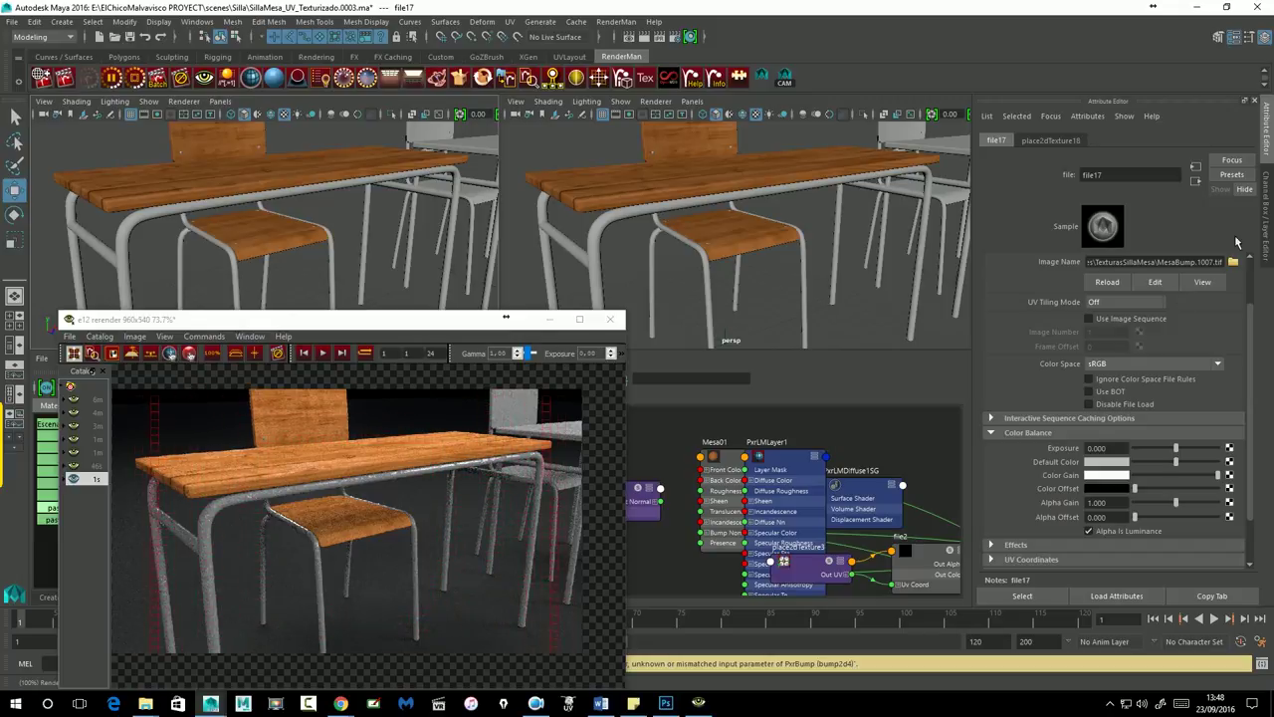
left_click(1196, 182)
Set bump2d9's Bump Depth to 0.100 while zooming the camera toward the desk.
left_click(1095, 291)
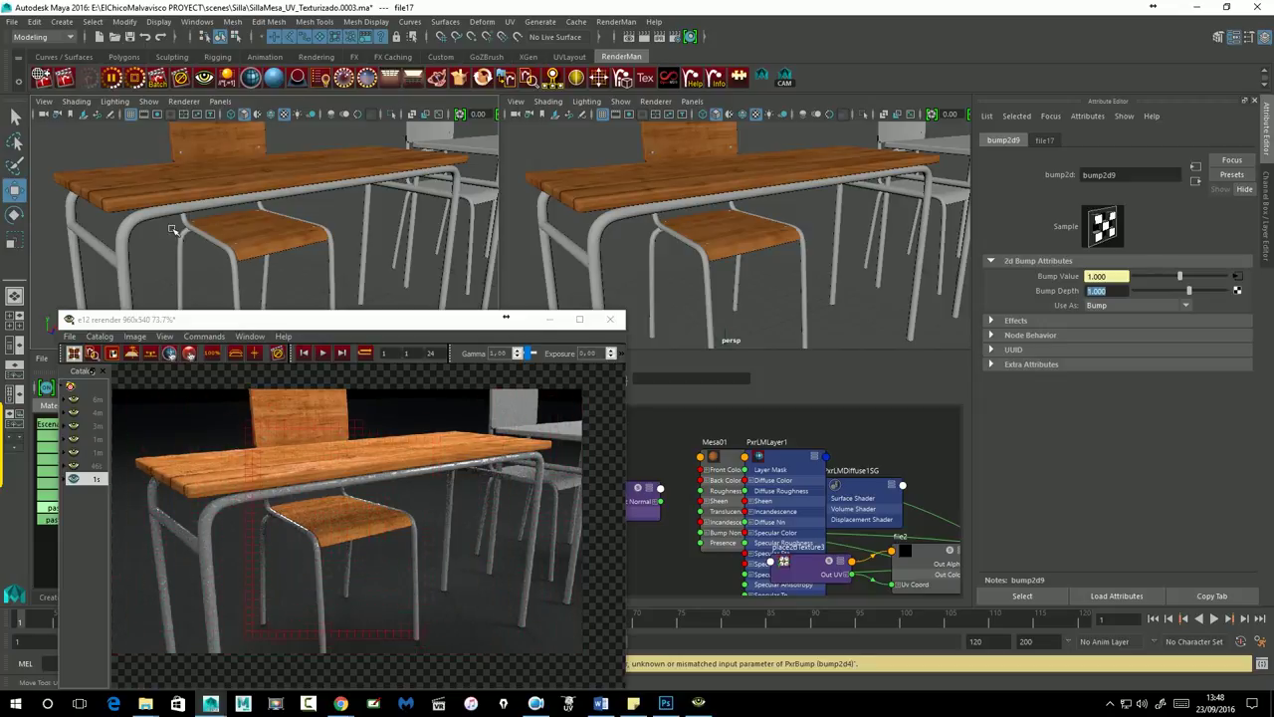
right_click_drag(171, 229, 300, 231, "alt")
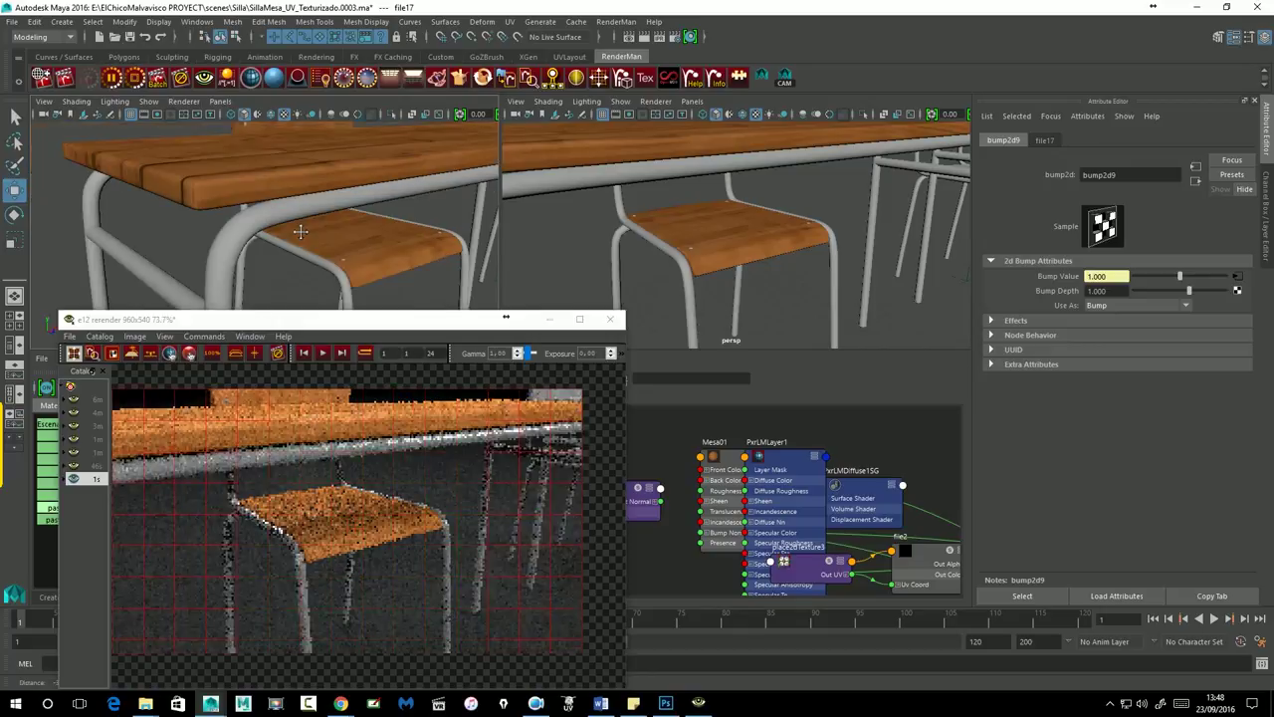
scroll(299, 232, "up", 2)
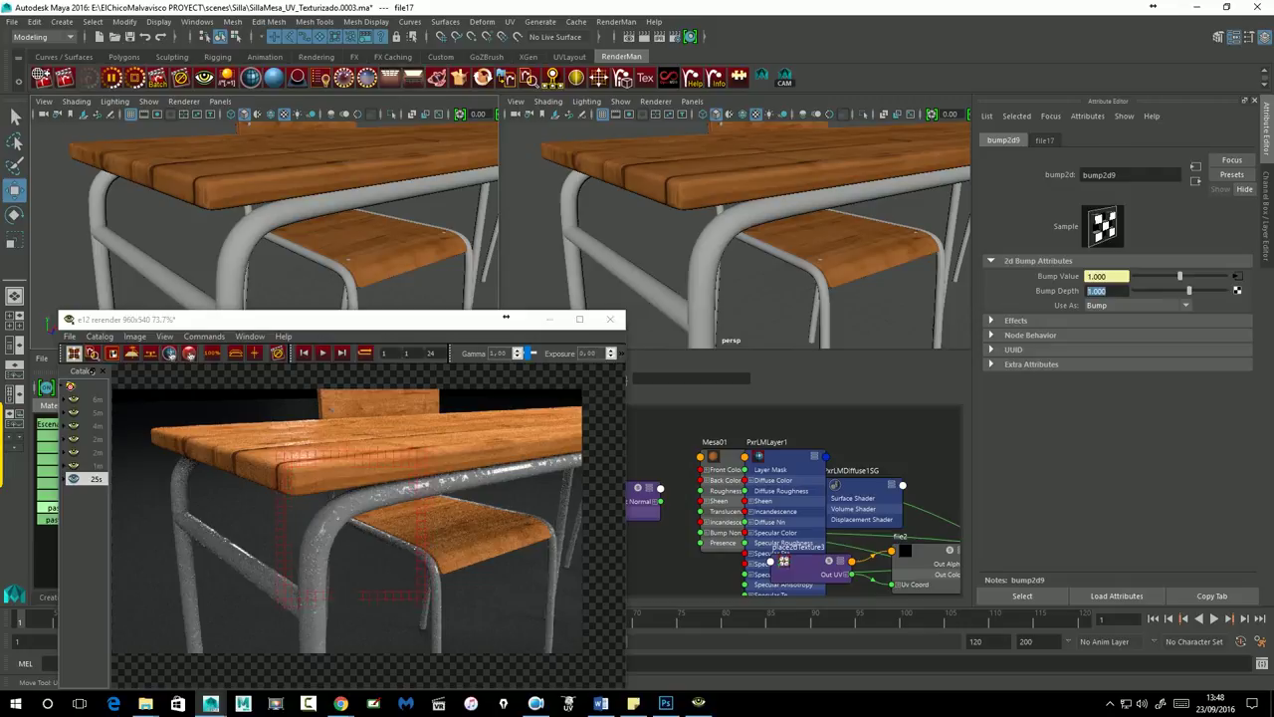
type("0.1")
key("Return")
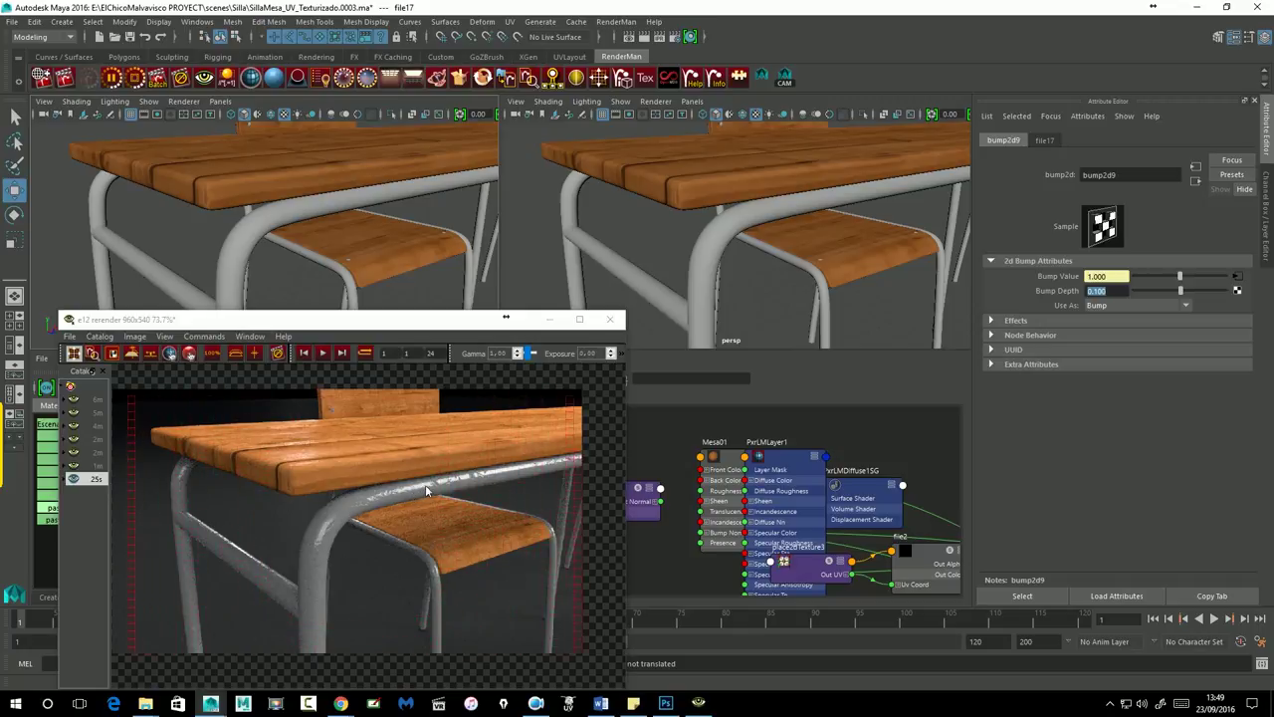
Trace from bump2d9 through PxrLMLayer4 to the Mesa07 base material's attributes.
left_click(1116, 293)
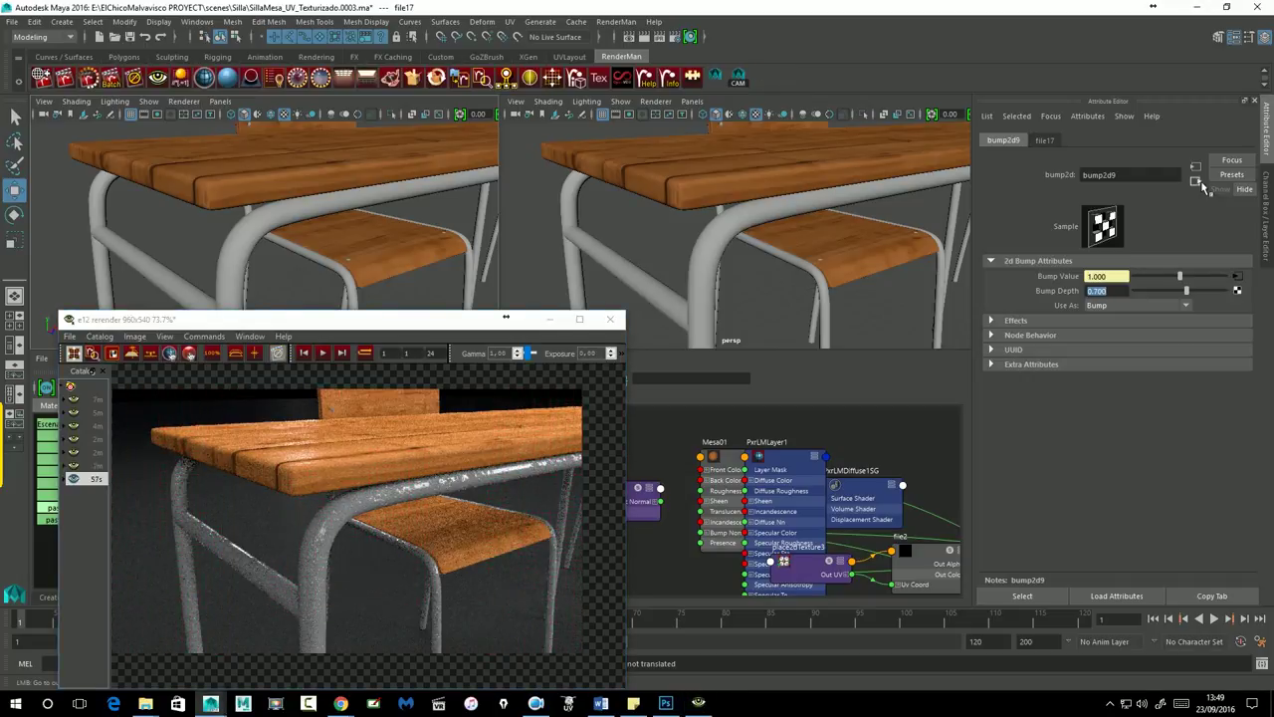
left_click(1195, 181)
left_click(1195, 181)
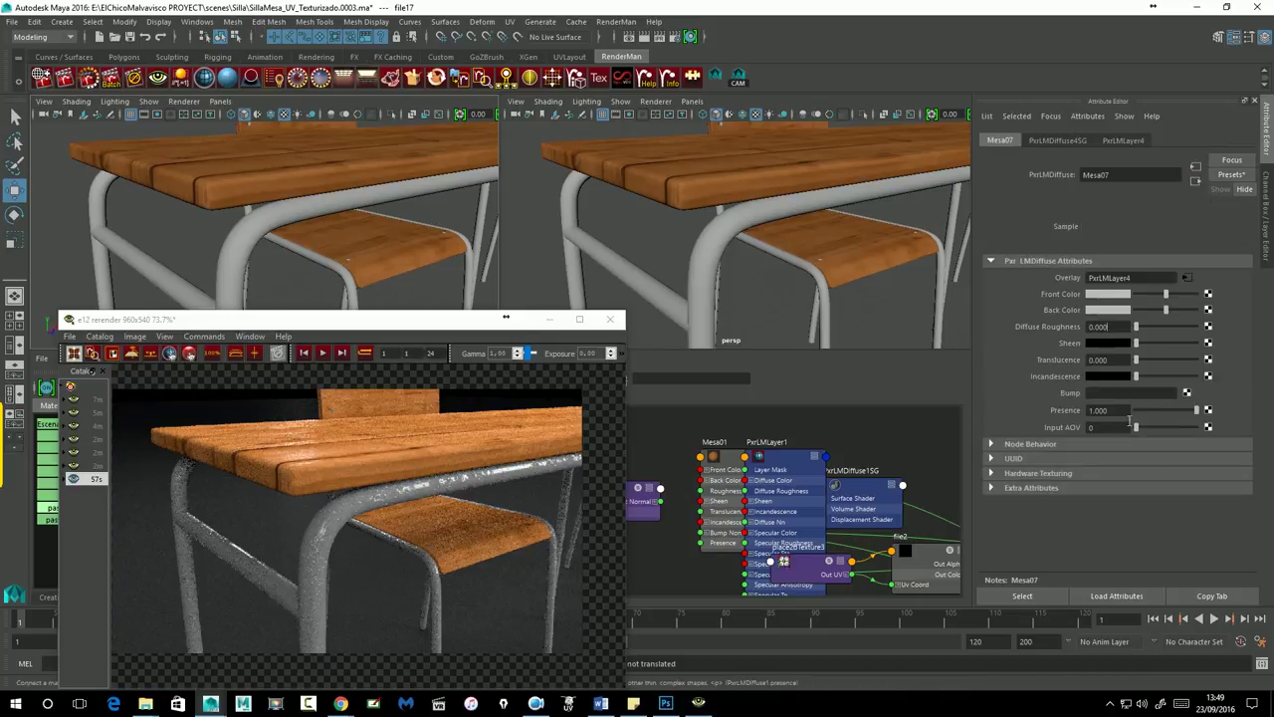
Map a MesaBump texture to the Mesa07 base material's bump, creating bump2d10.
left_click(1187, 394)
left_click(818, 183)
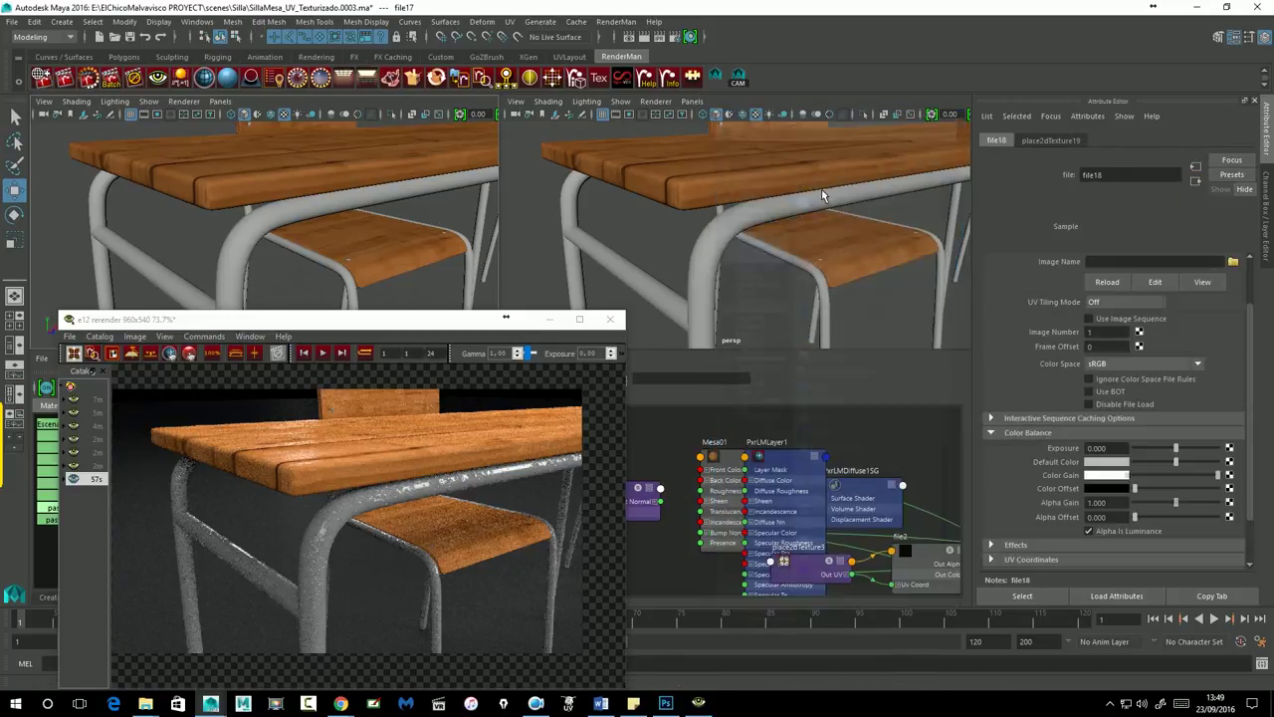
left_click(1234, 262)
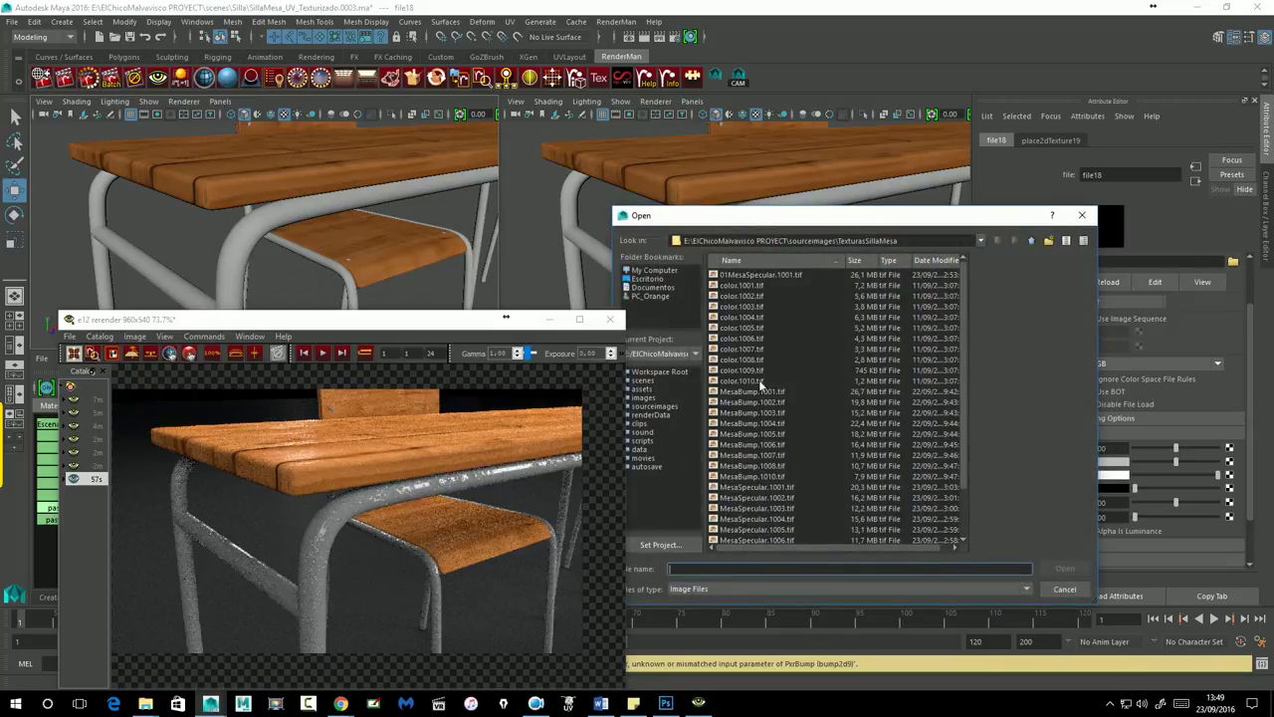
left_click(772, 456)
left_click(1064, 568)
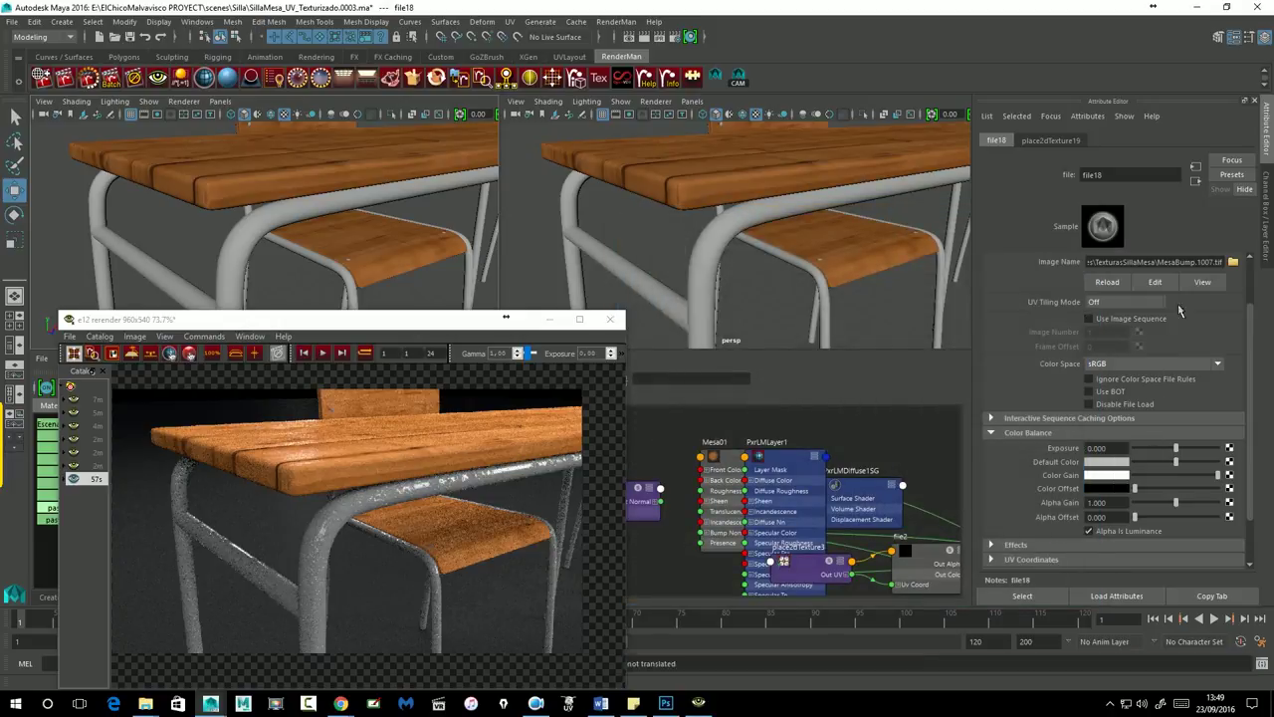
left_click(1195, 180)
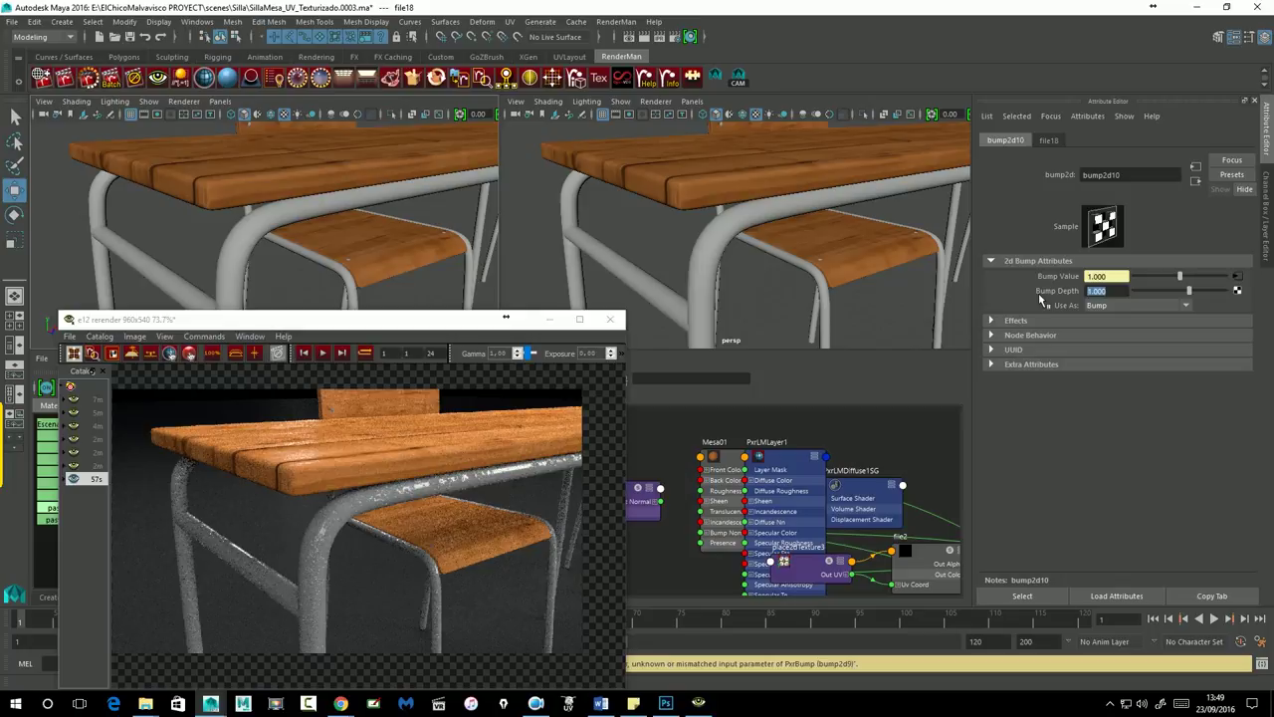
type("0.070")
Set bump2d10's depth to 0.070, restart IPR, and go on to Mesa07's shading group.
key("Return")
left_click(672, 43)
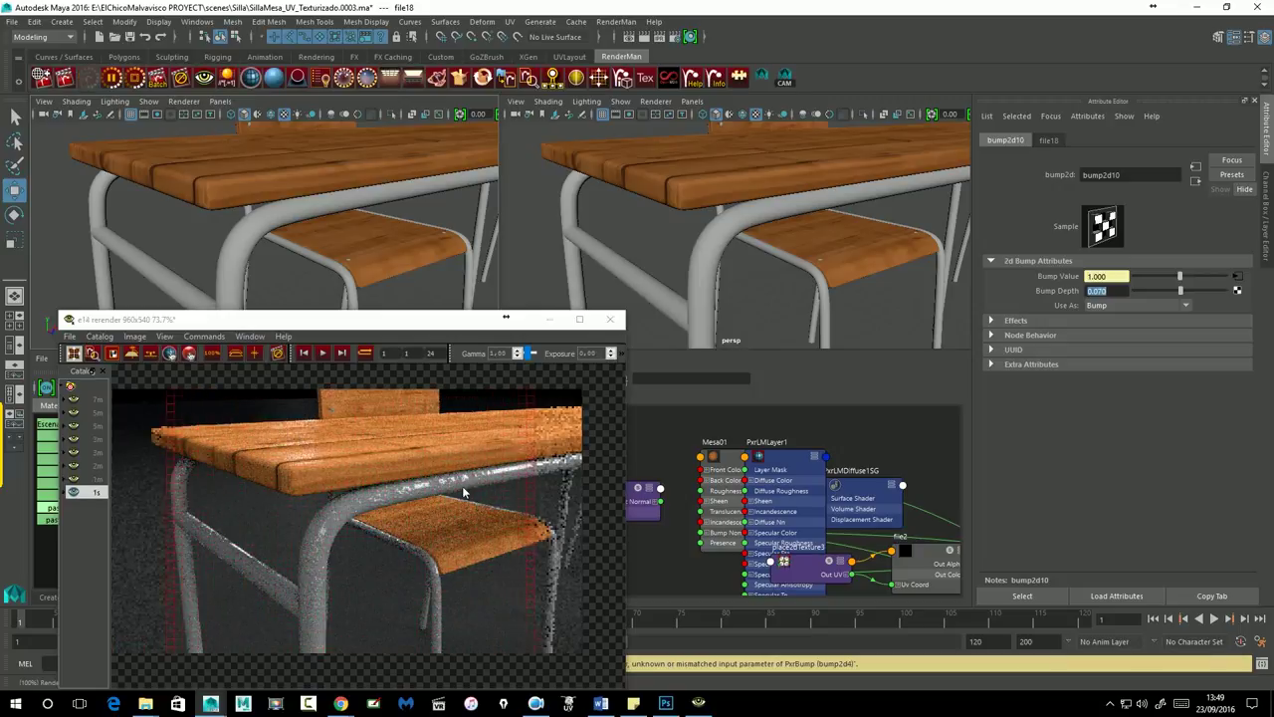
left_click(1198, 182)
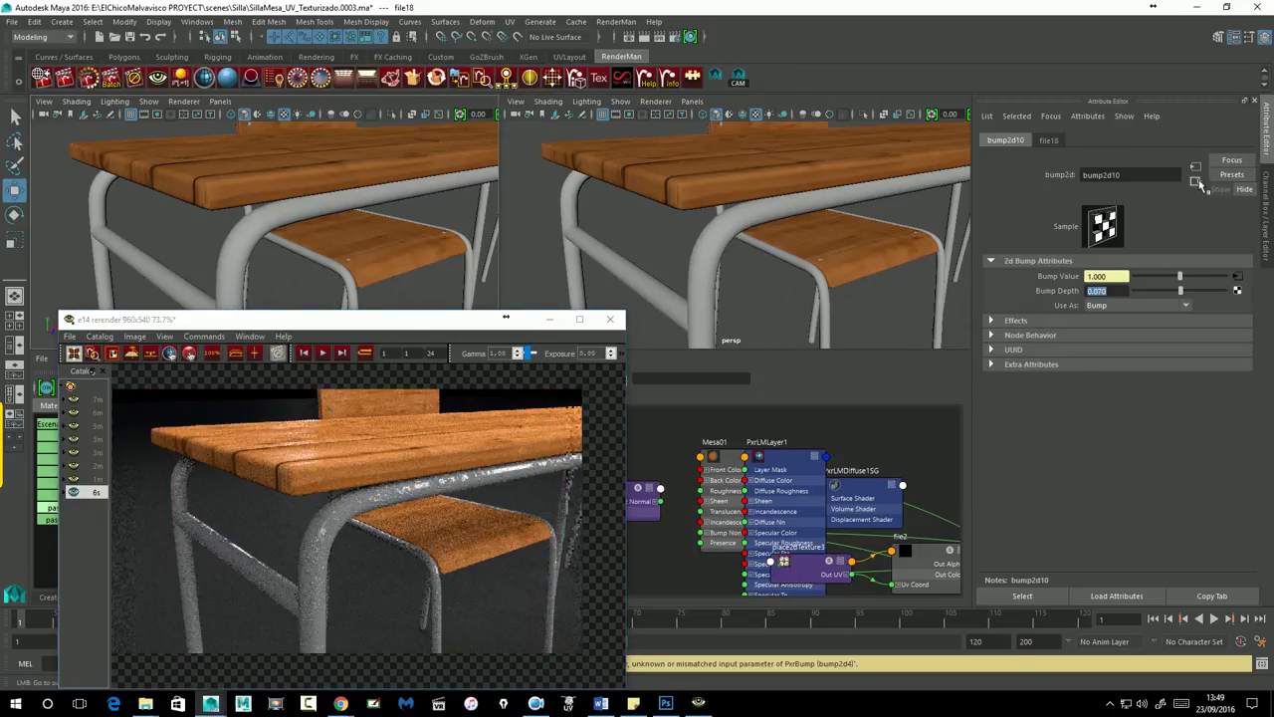
left_click(1197, 182)
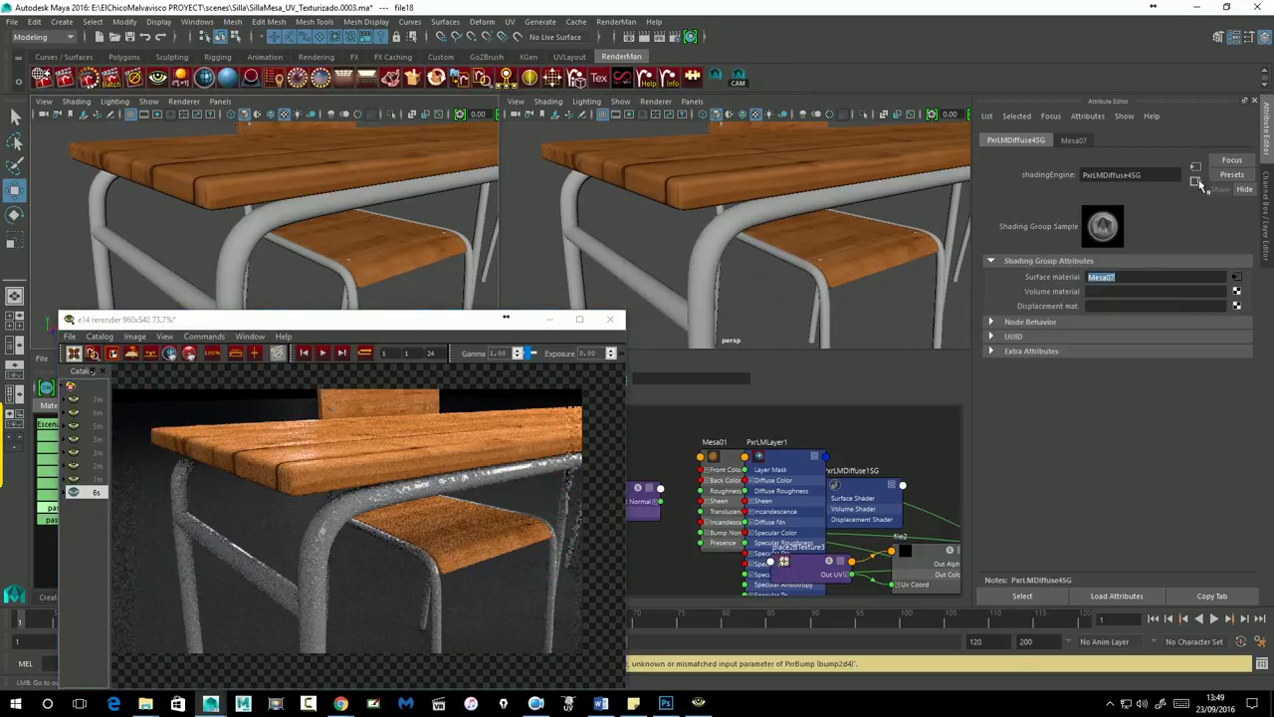
Map color.1007.tif as a file texture to Mesa07's Front Color for the green frame.
left_click(1239, 280)
left_click(1207, 294)
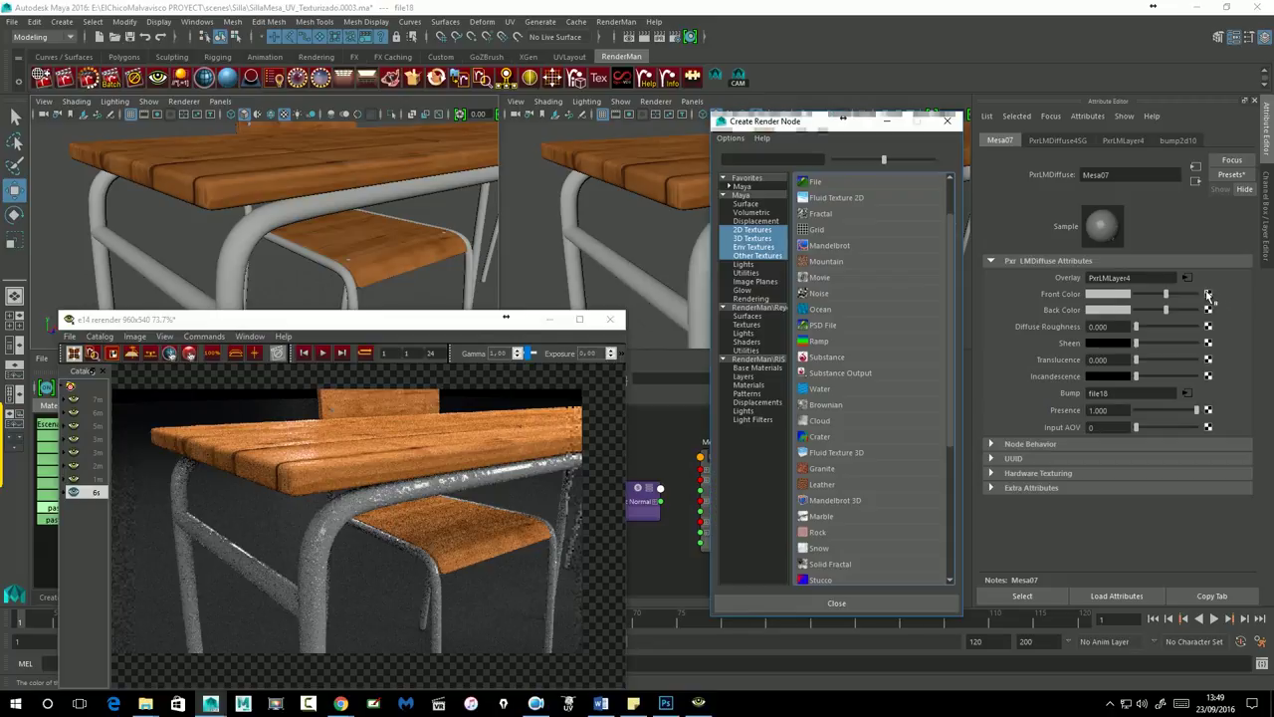
left_click(818, 183)
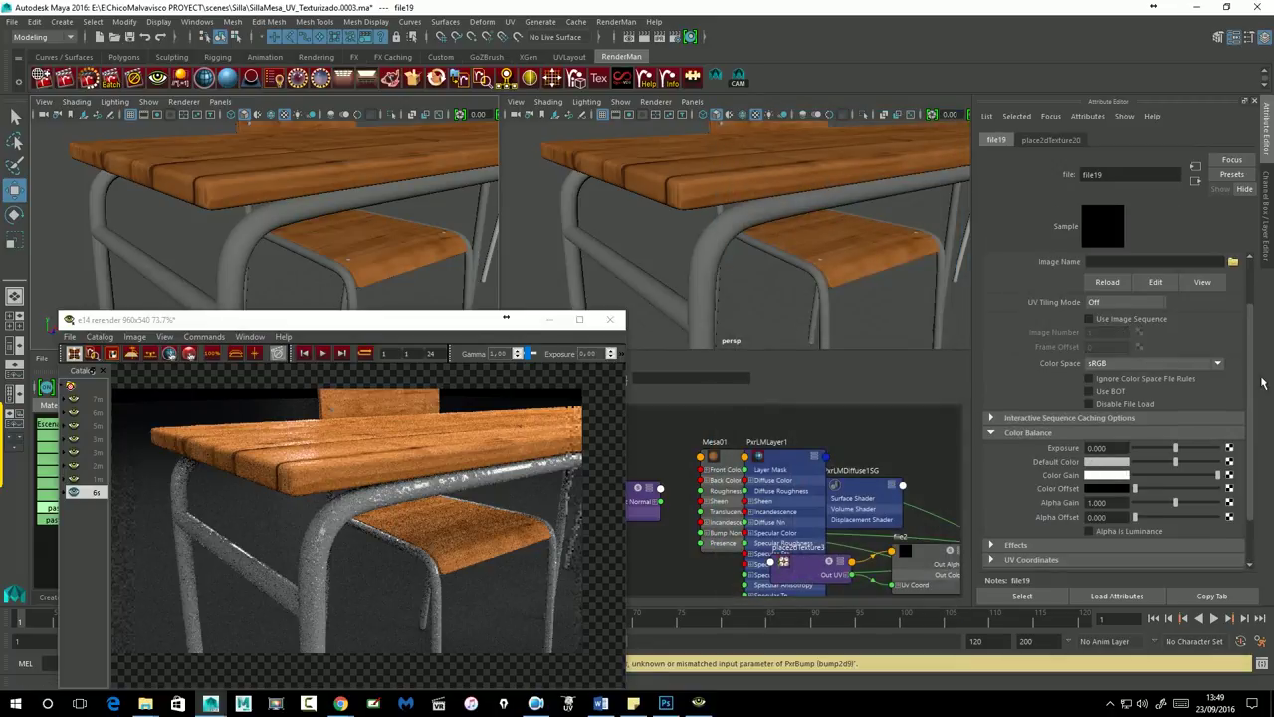
left_click(1236, 265)
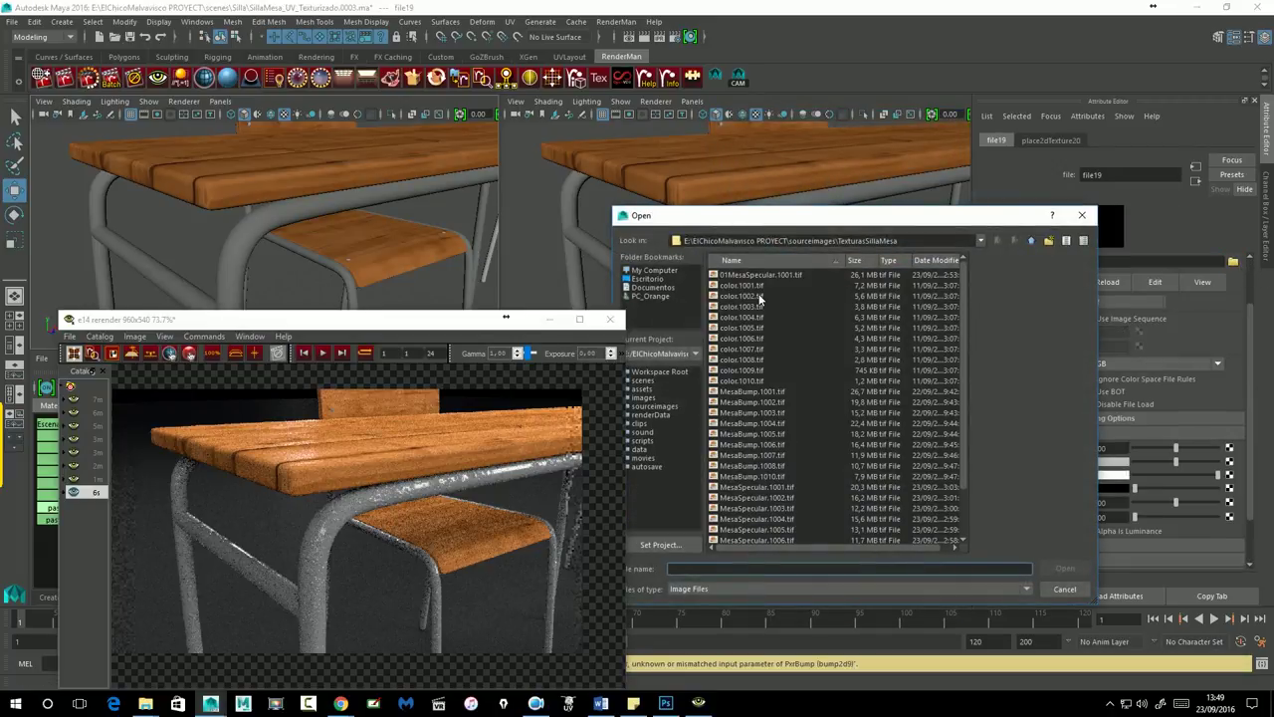
left_click(753, 349)
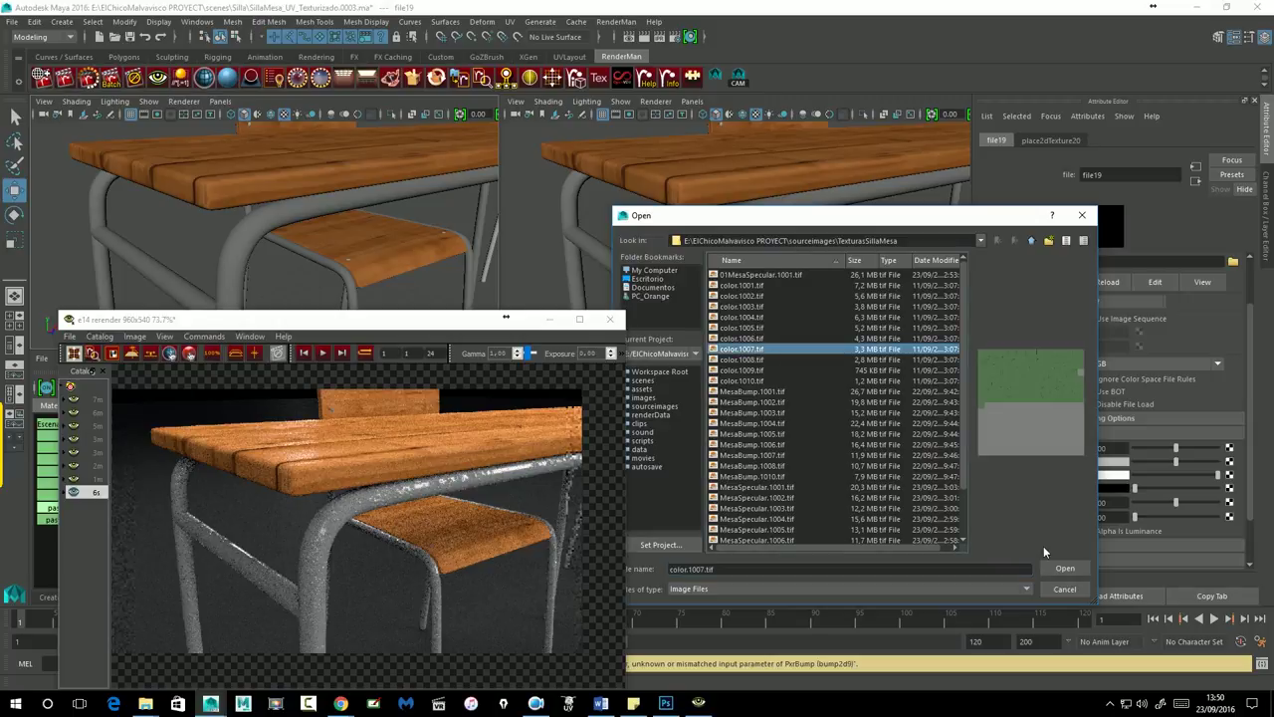
left_click(1059, 567)
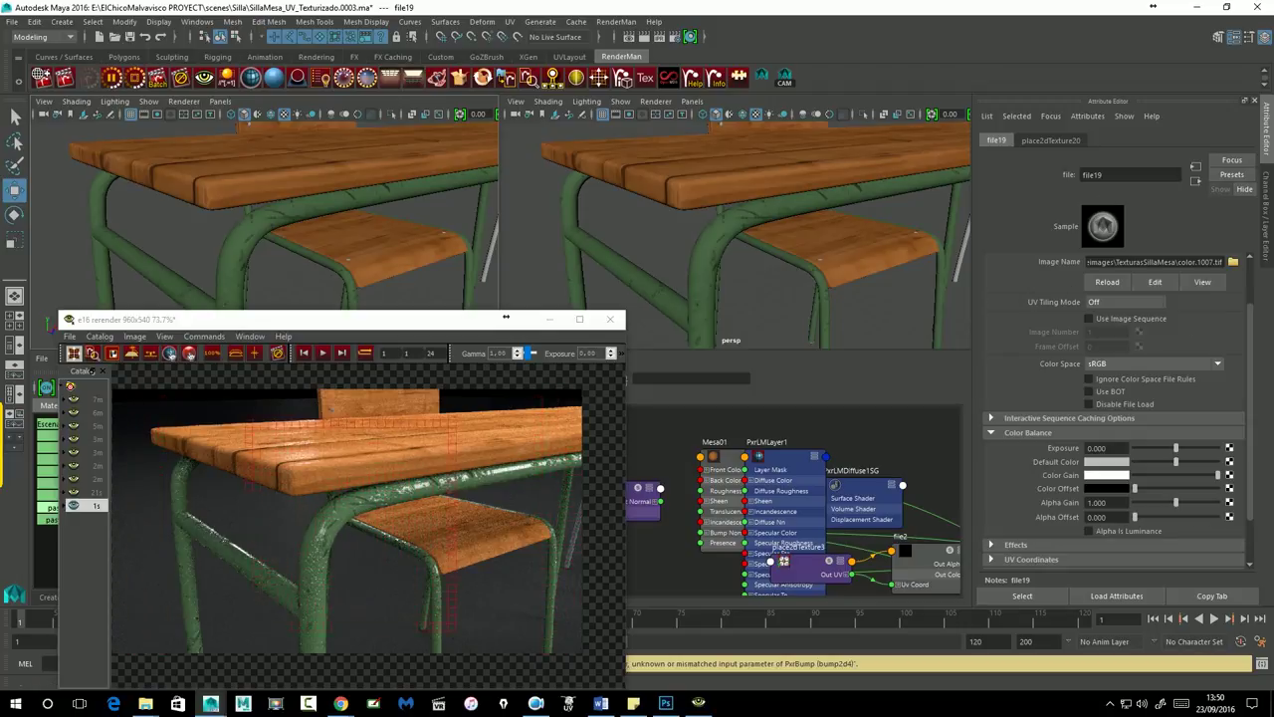
Set bump2d10's Bump Depth to 0.040.
left_click(1195, 181)
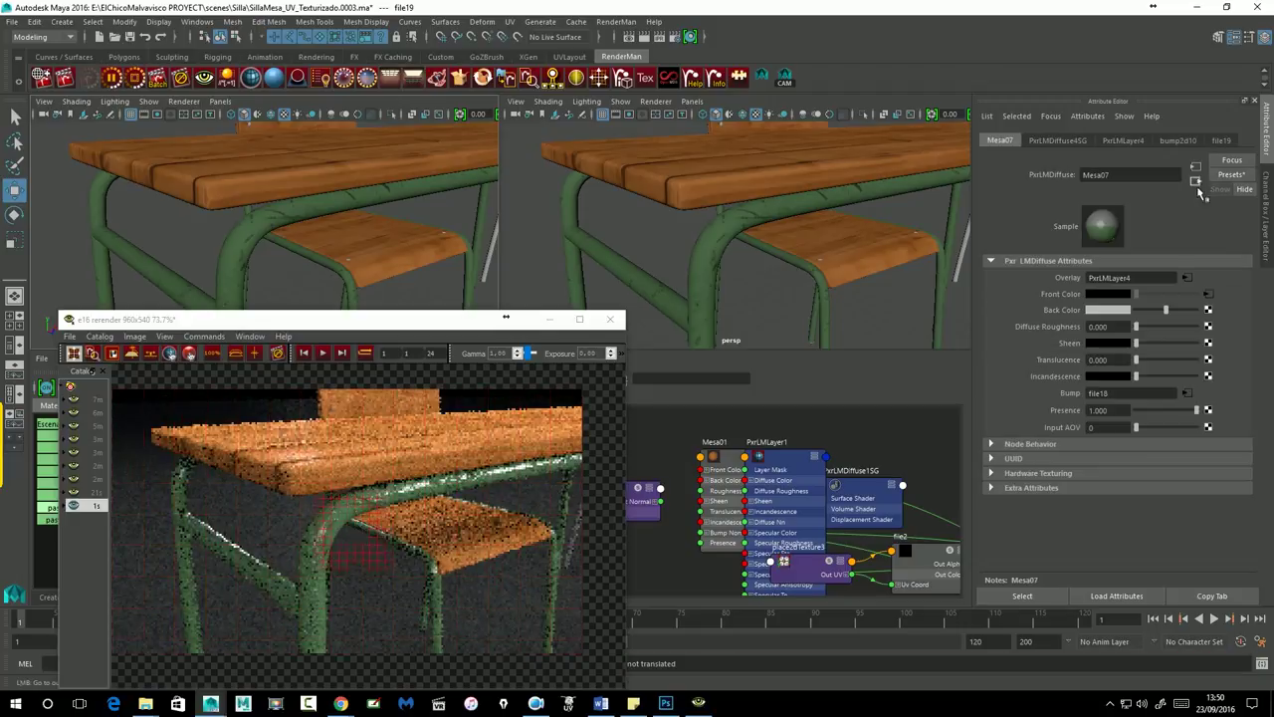
left_click(1186, 392)
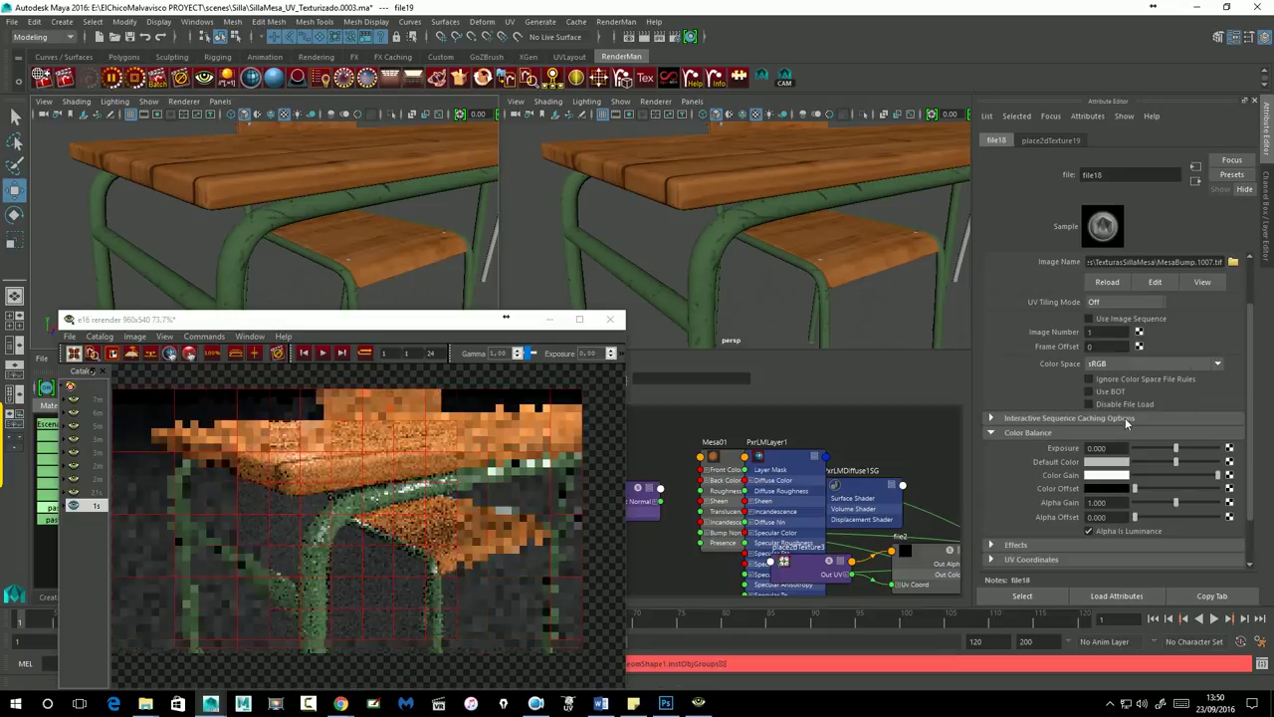
left_click(1195, 181)
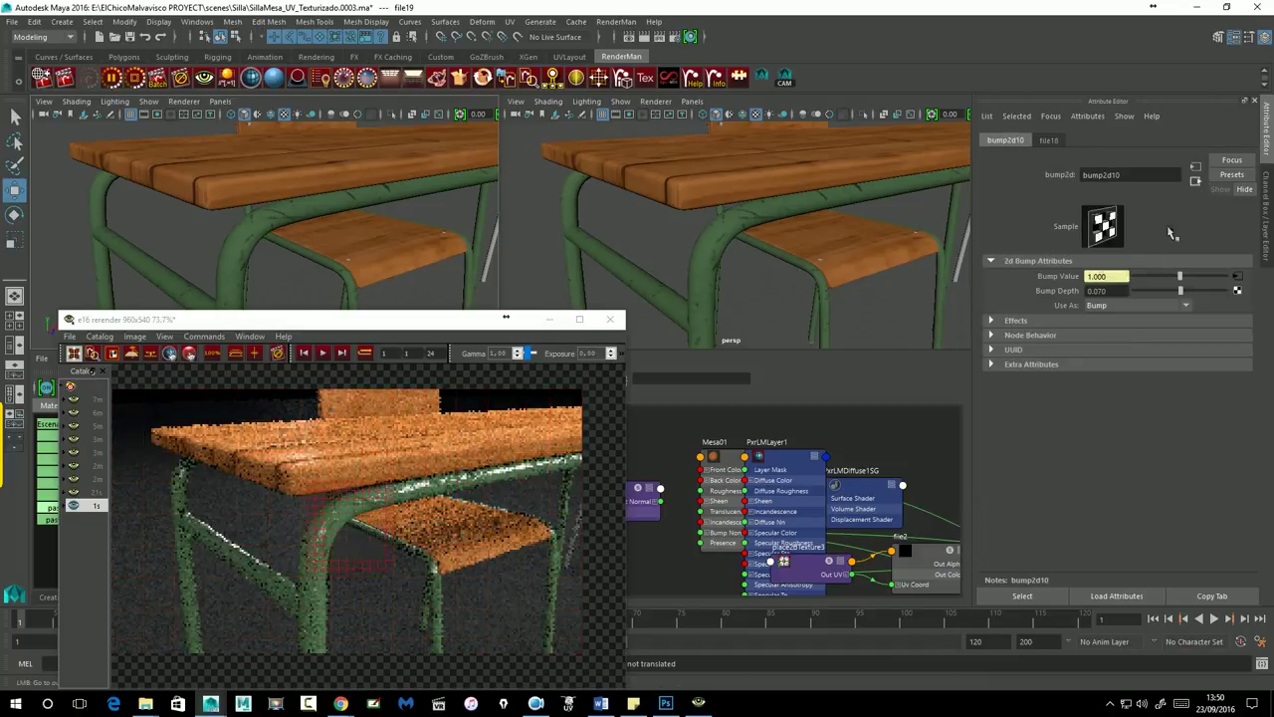
double_click(1105, 290)
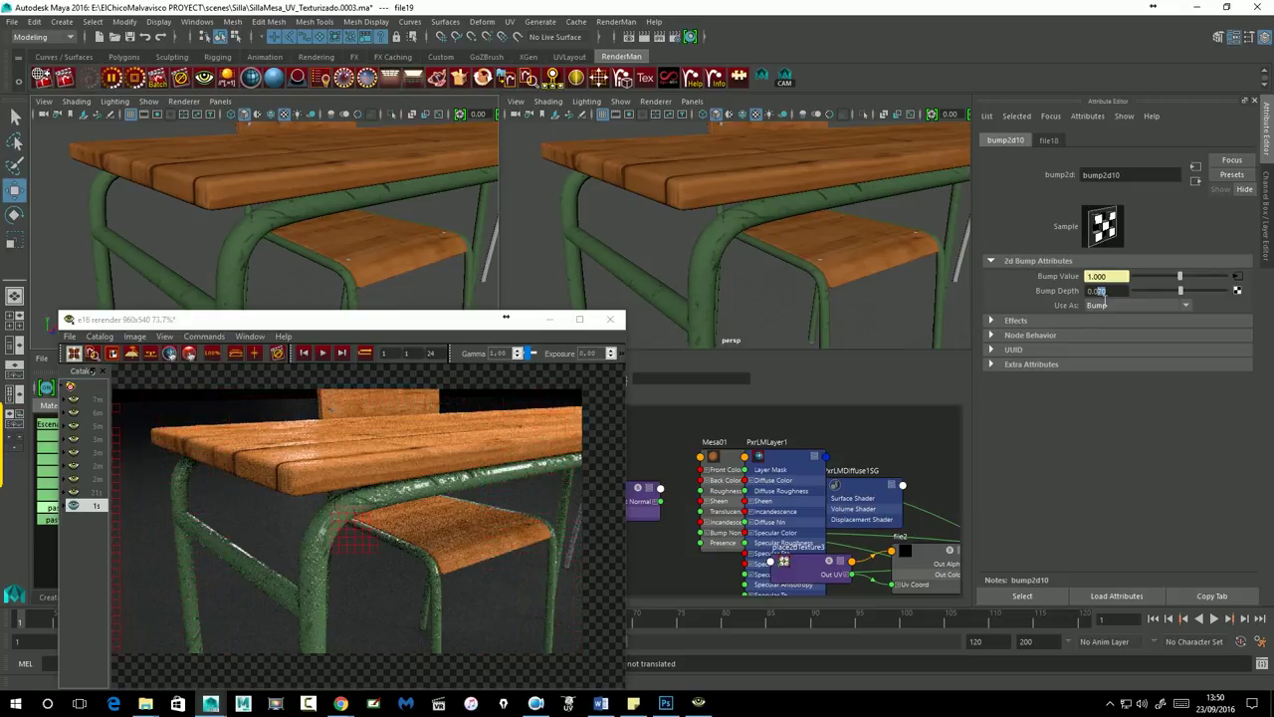
type("0.04")
key("Return")
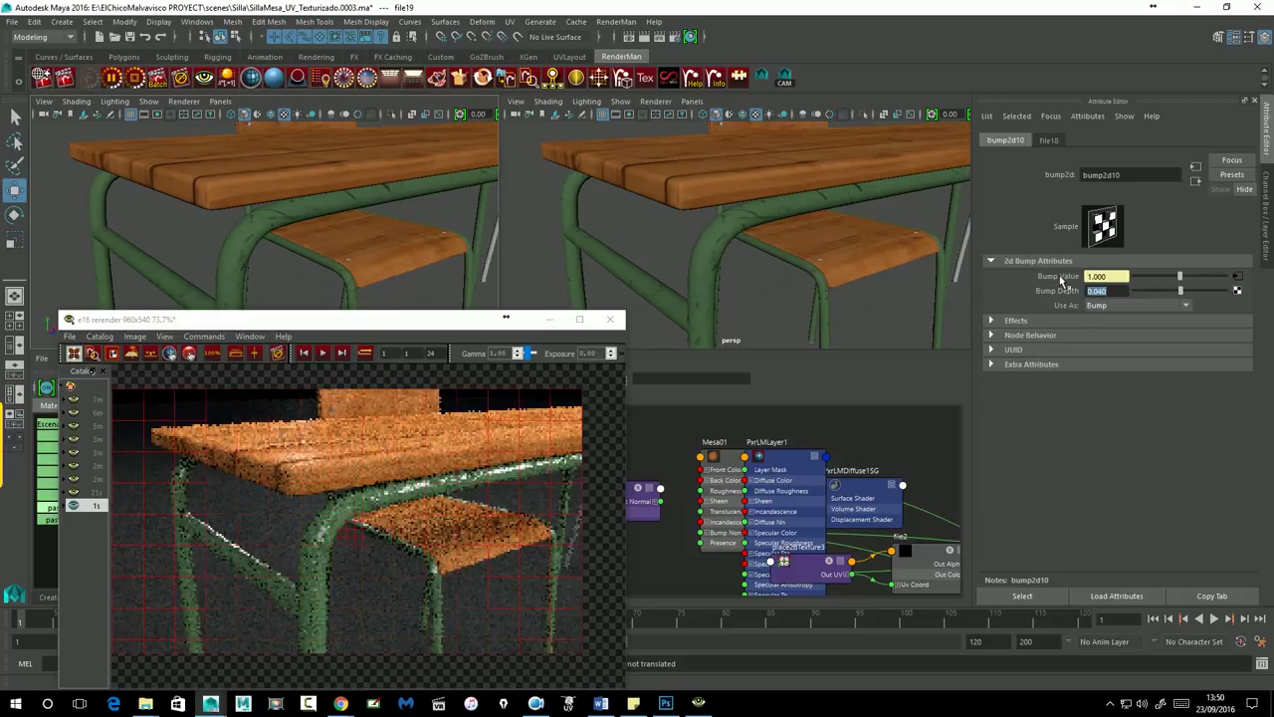
Set bump2d9's Bump Depth to 0.040, then lower it to 0.020.
left_click(1204, 184)
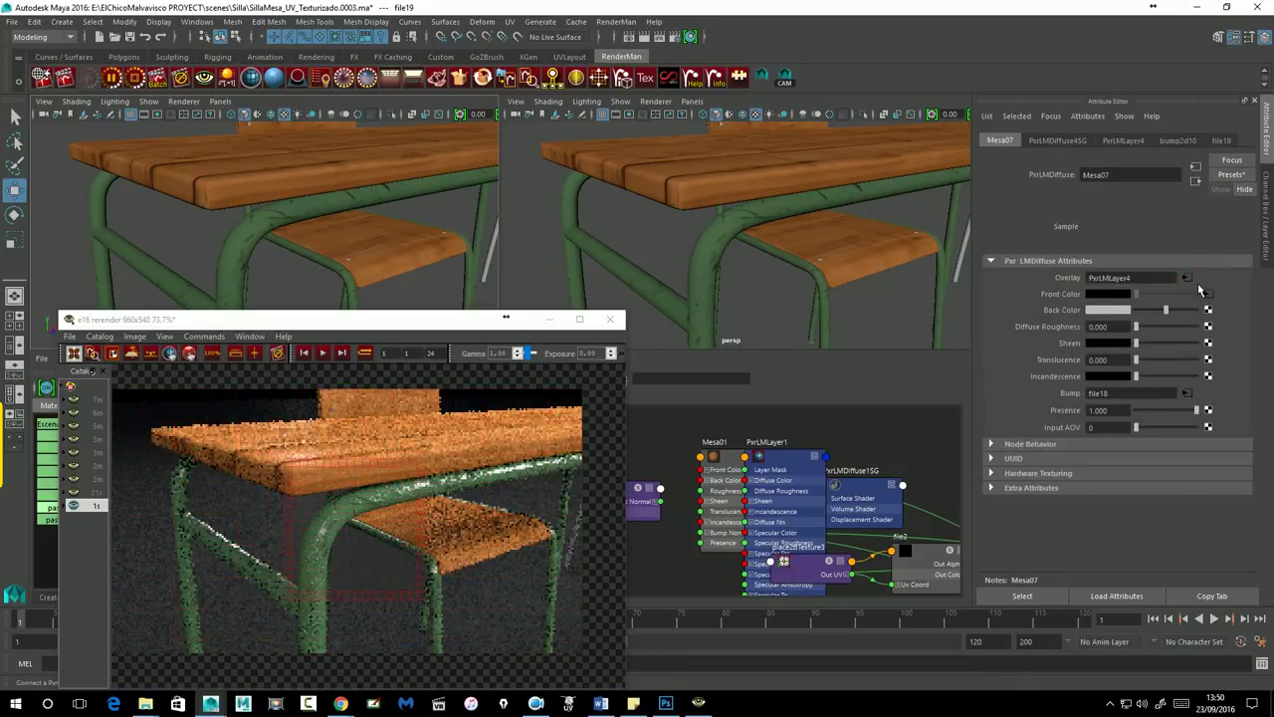
left_click(1186, 276)
left_click(1190, 490)
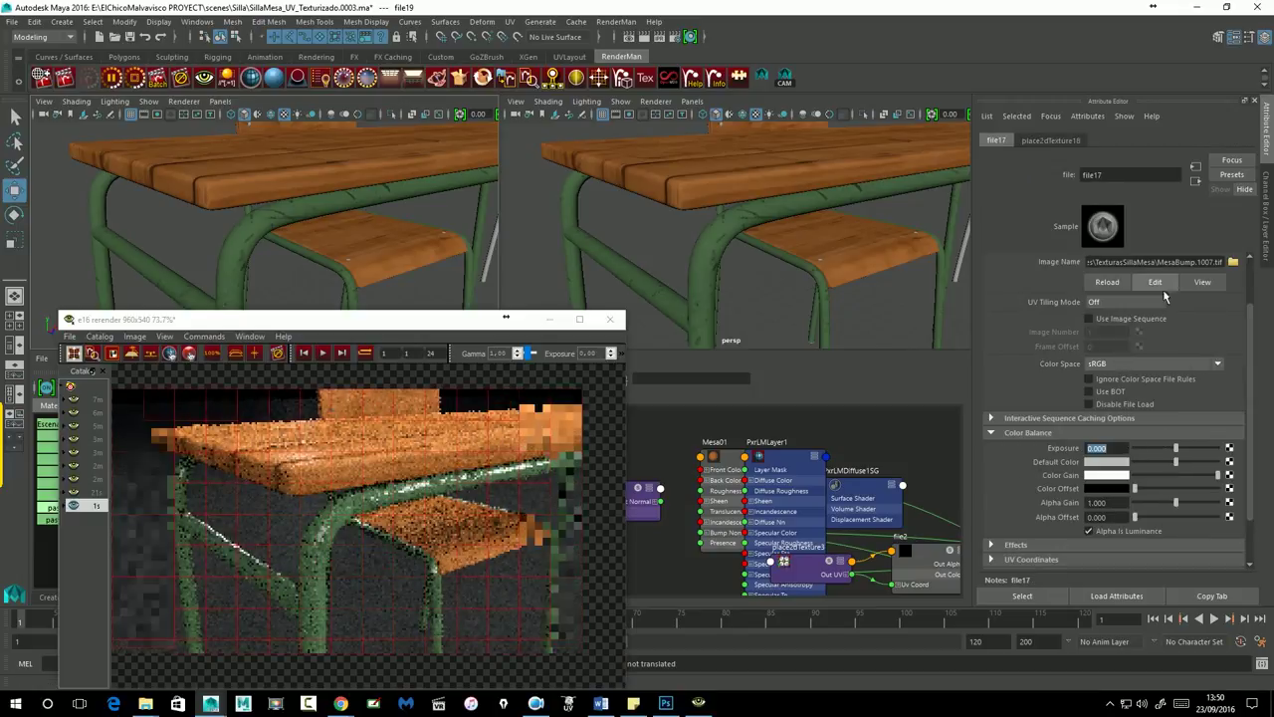
left_click(1196, 181)
left_click(1090, 290)
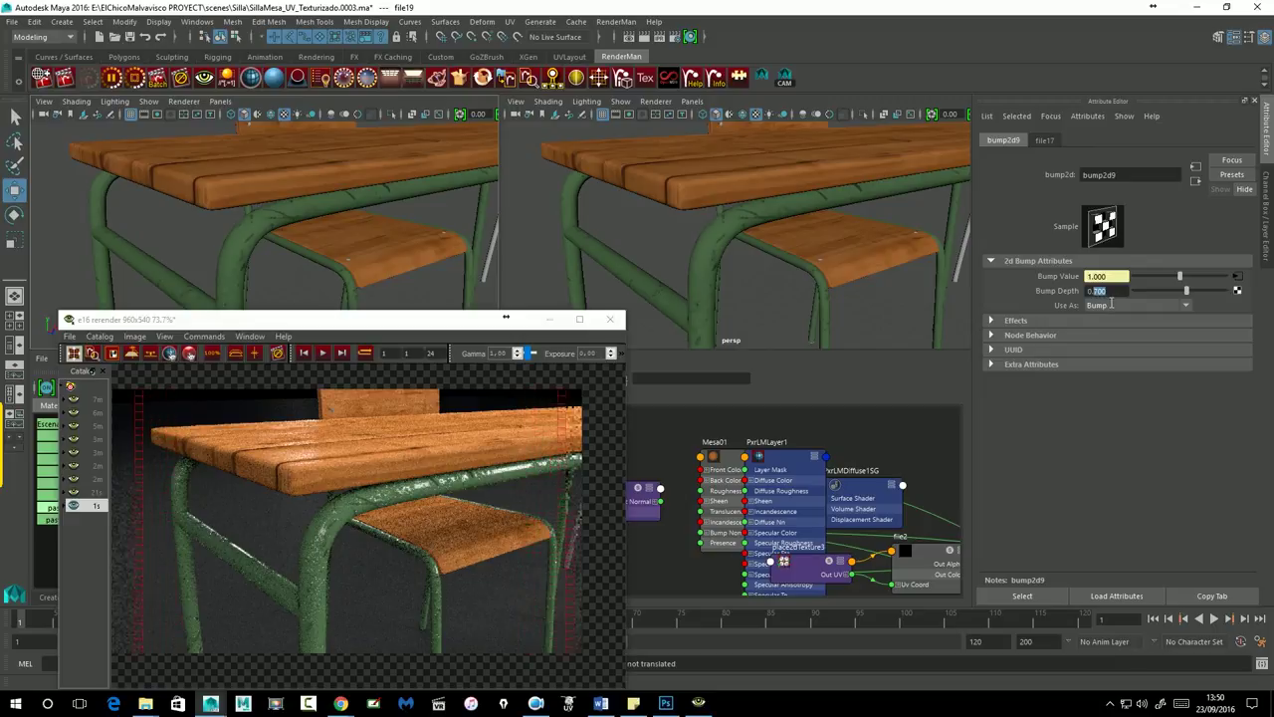
type("0.04")
key("Return")
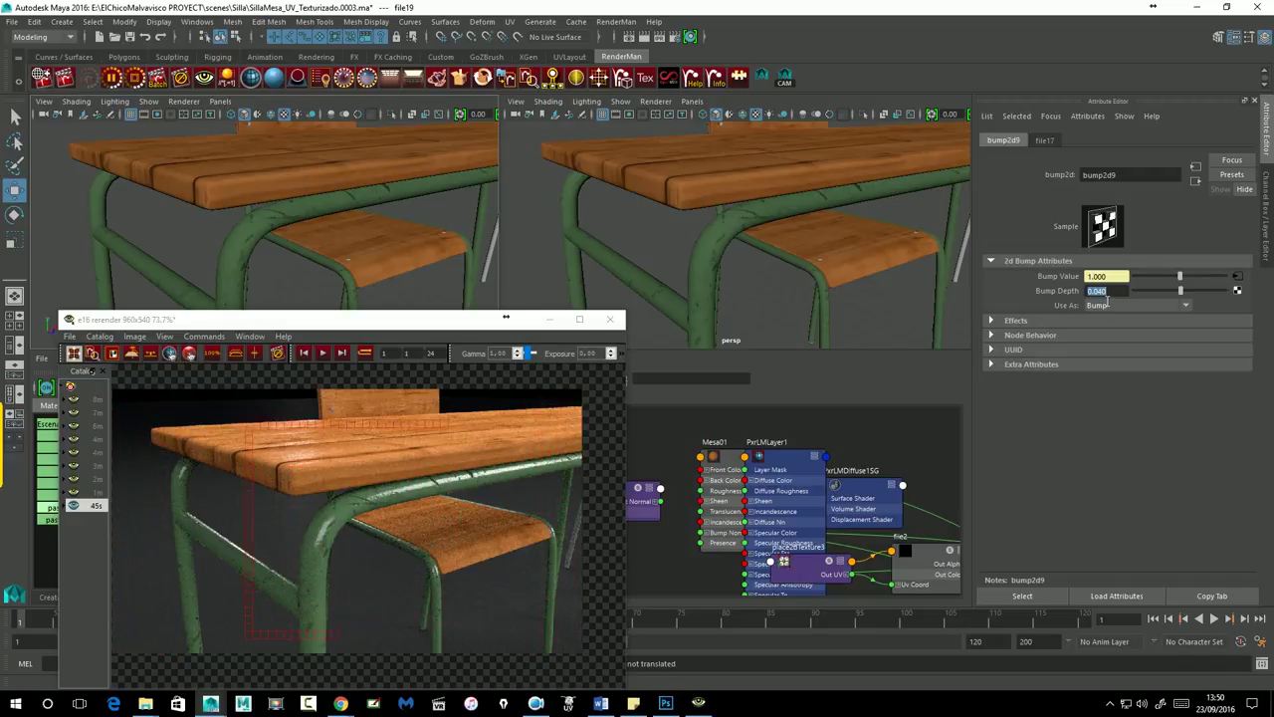
type("0.02")
key("Return")
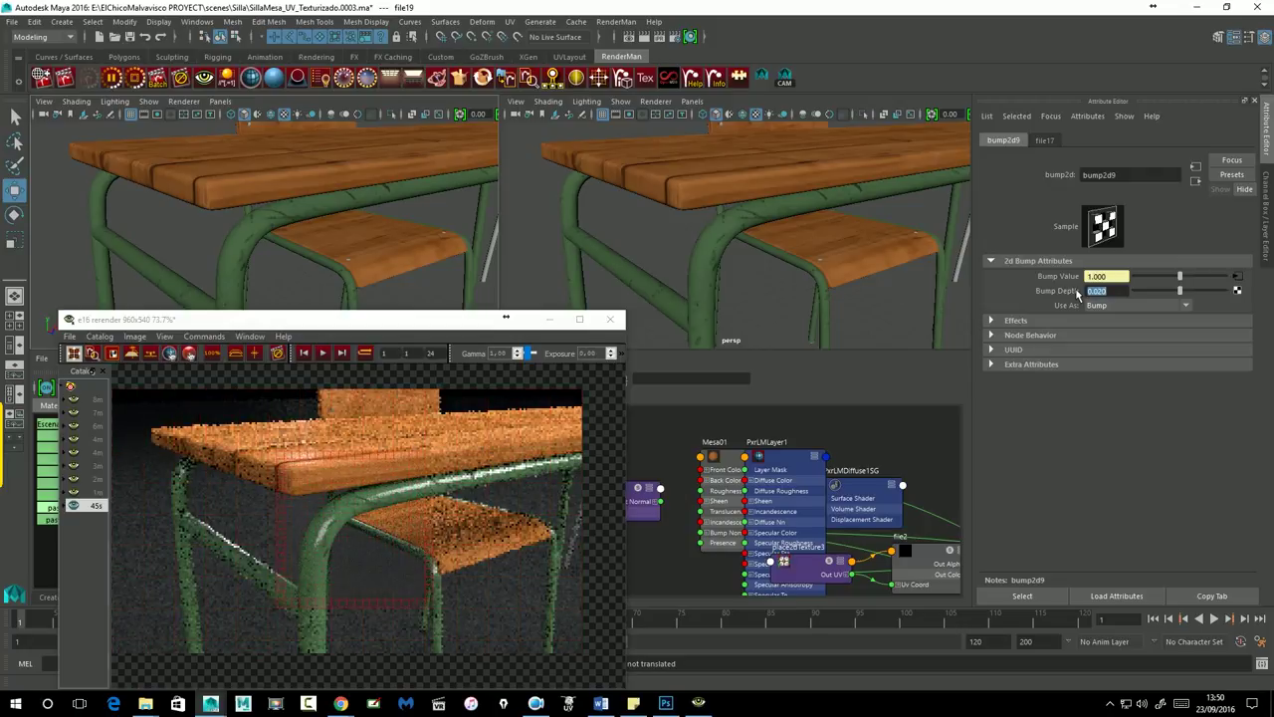
Lower bump2d10's Bump Depth to 0.020 as well.
left_click(1196, 181)
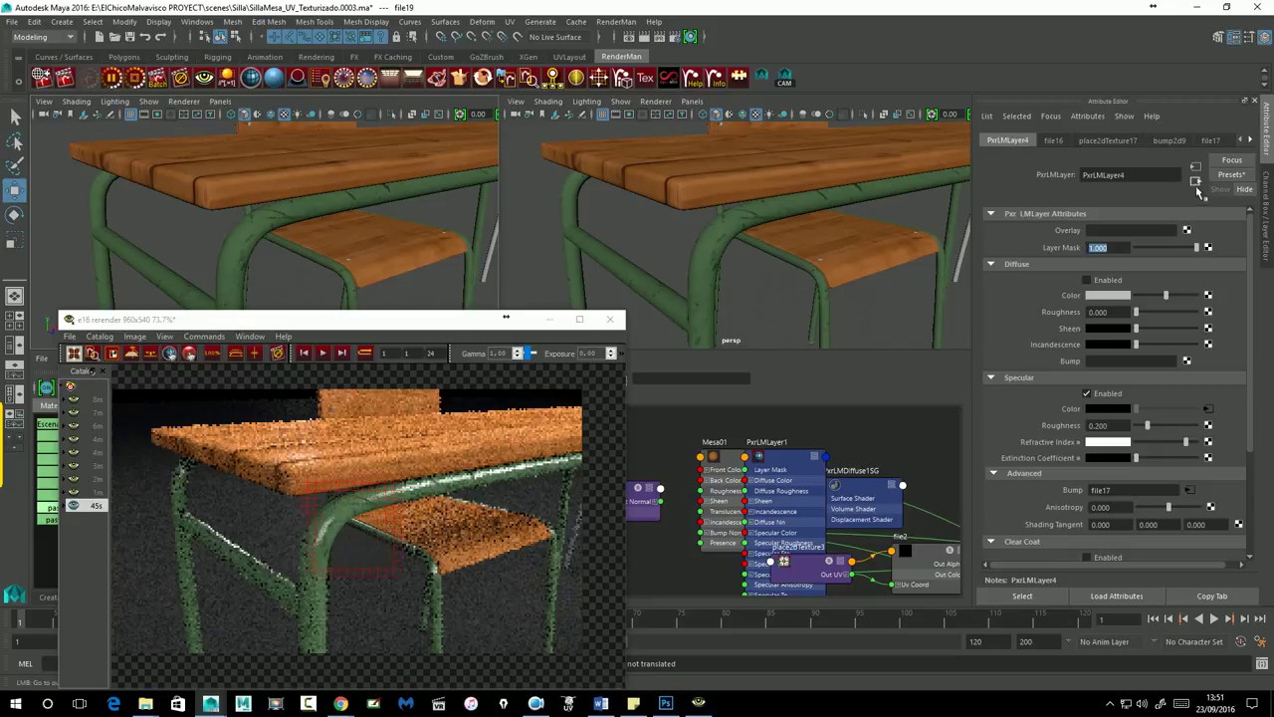
left_click(1196, 180)
left_click(1187, 393)
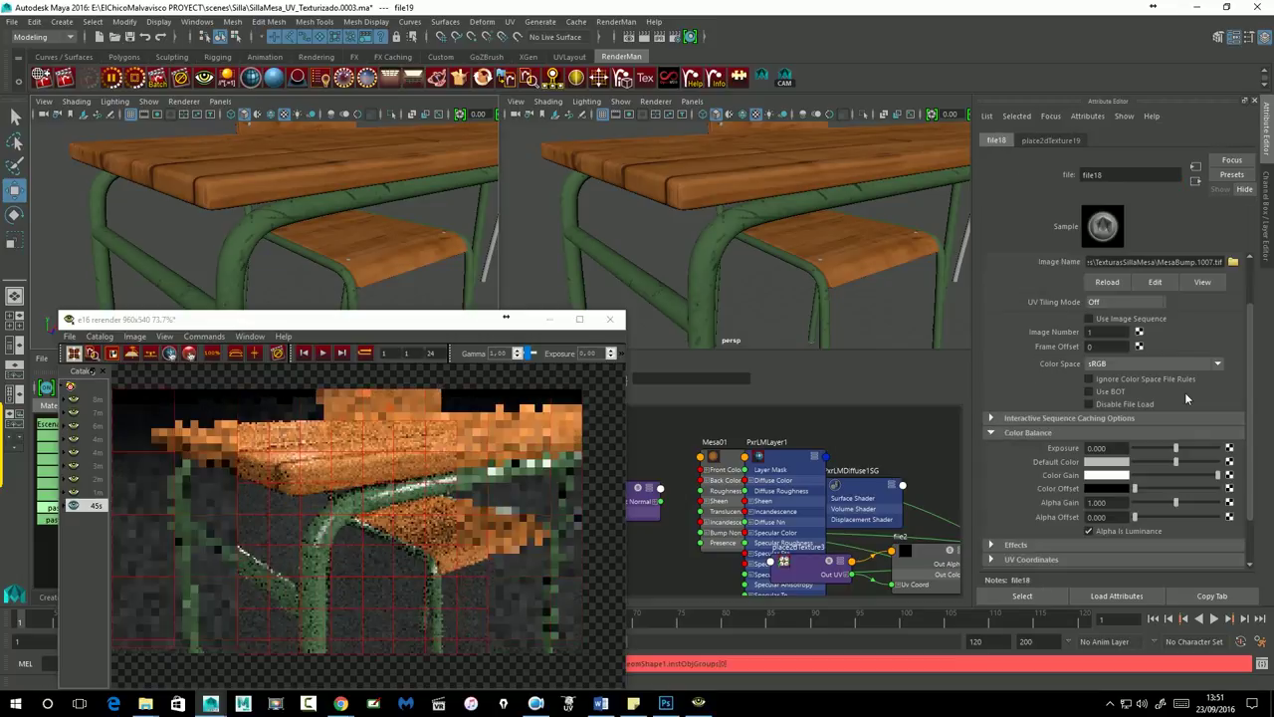
left_click(1195, 180)
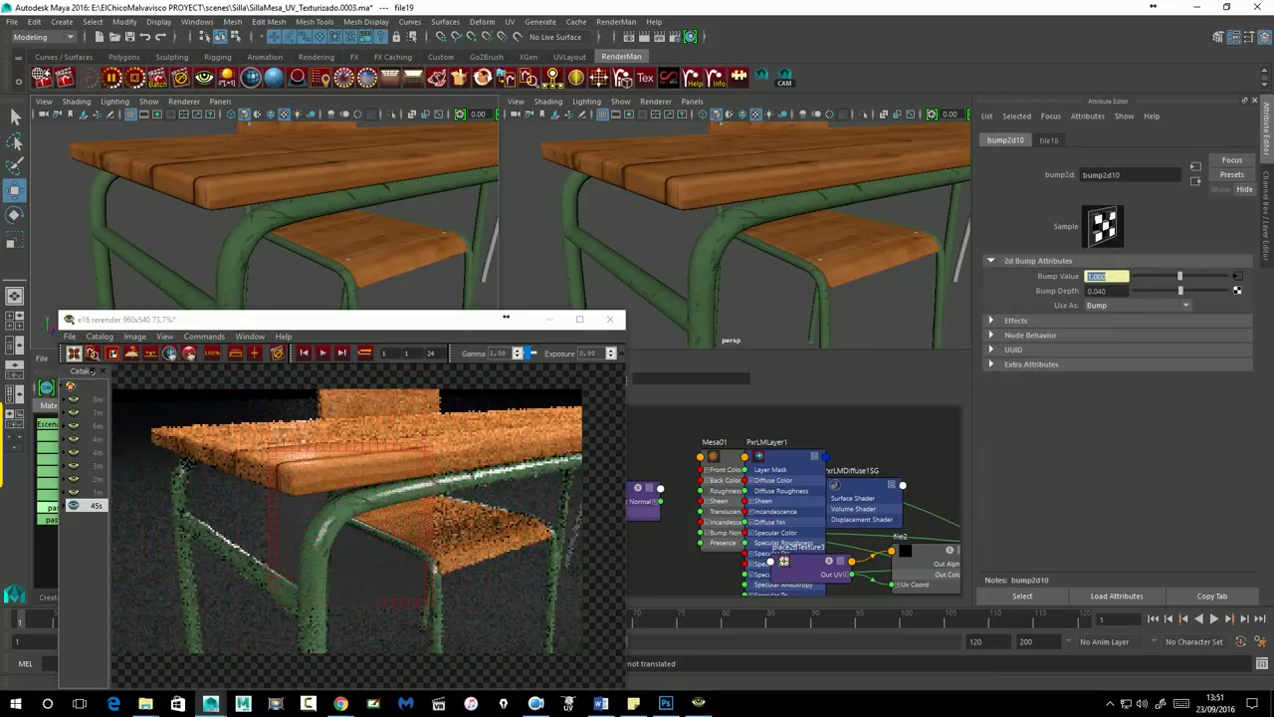
type("0.02")
key("Return")
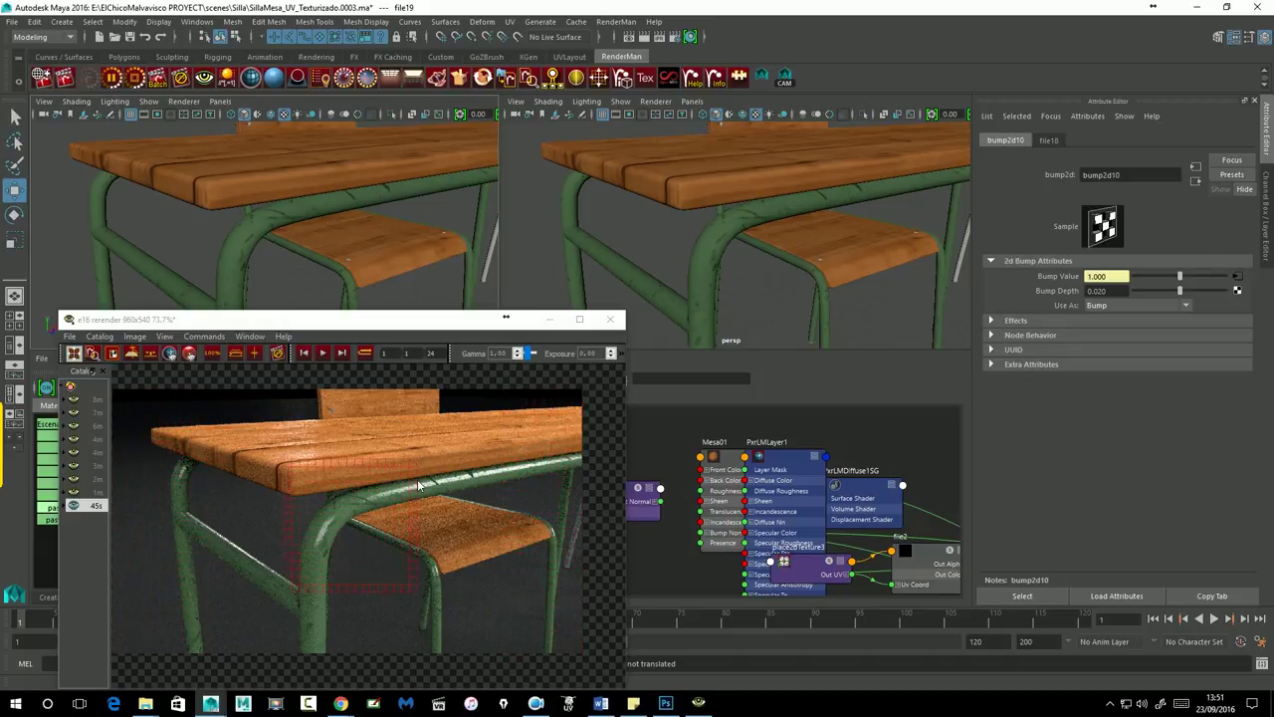
left_click(451, 527)
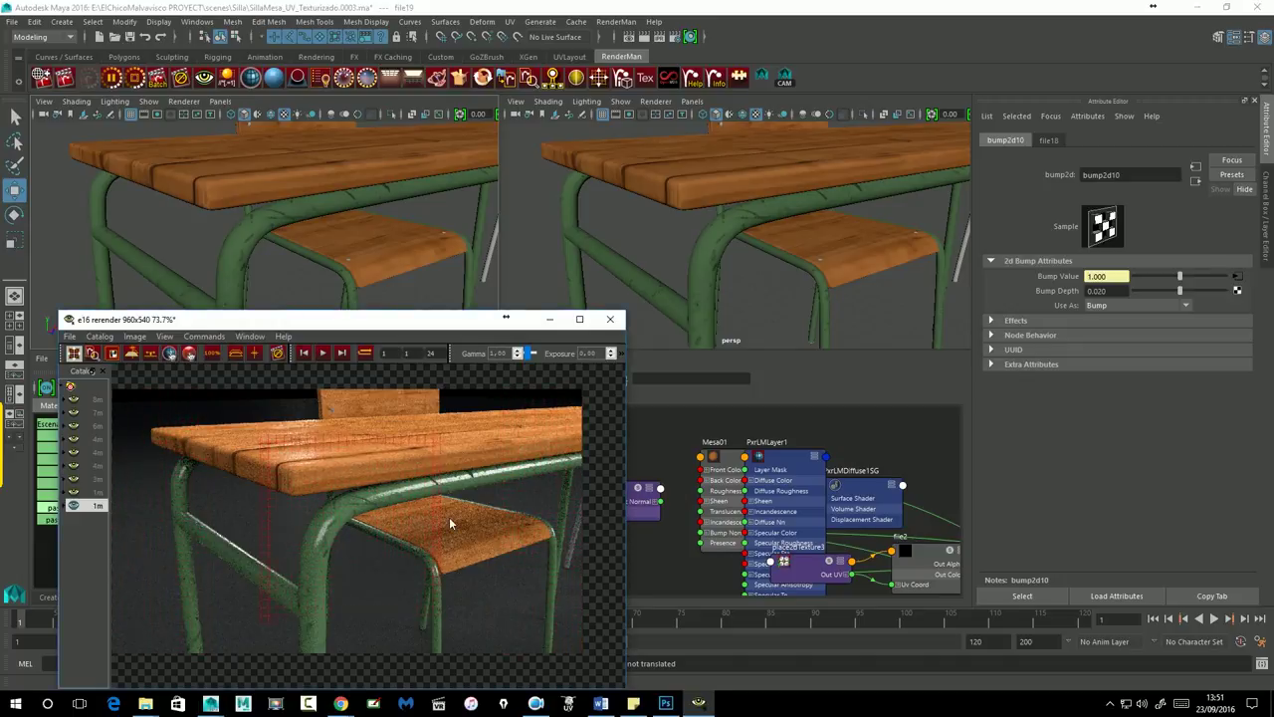
Look through CamRender in the left view, re-render the full scene, and orbit under the desk.
left_click(220, 100)
left_click(367, 116)
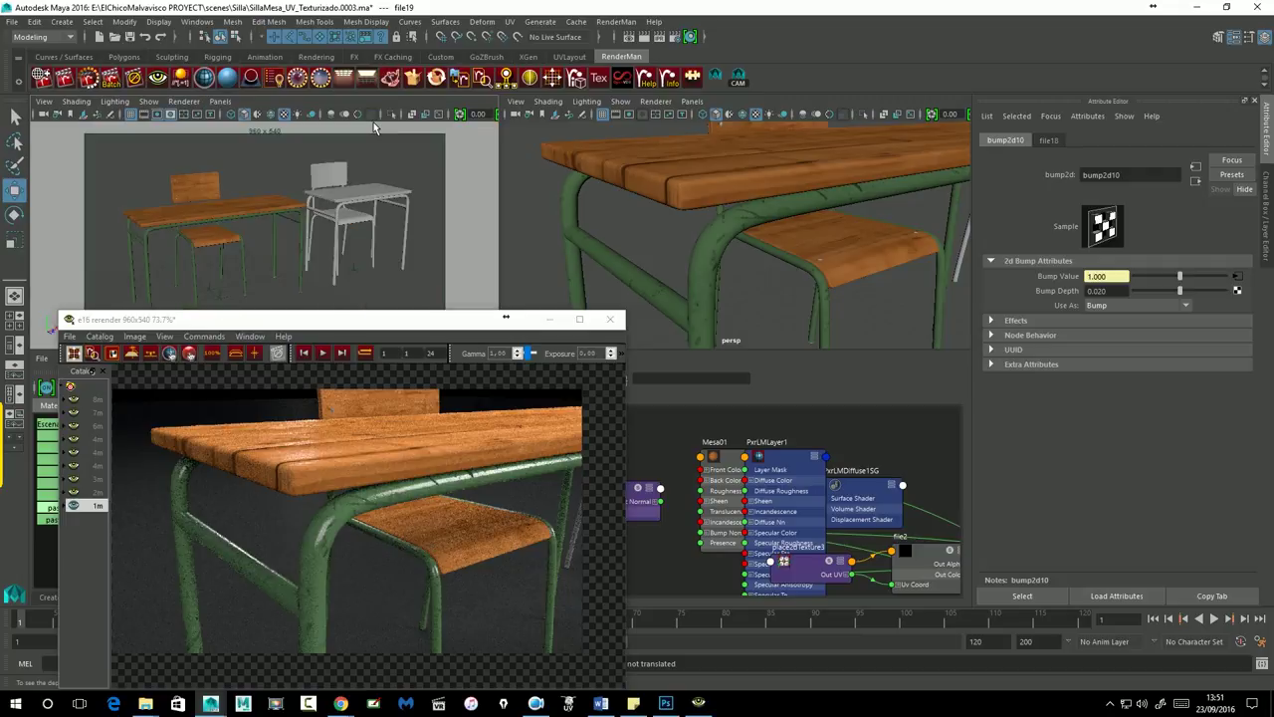
left_click(668, 66)
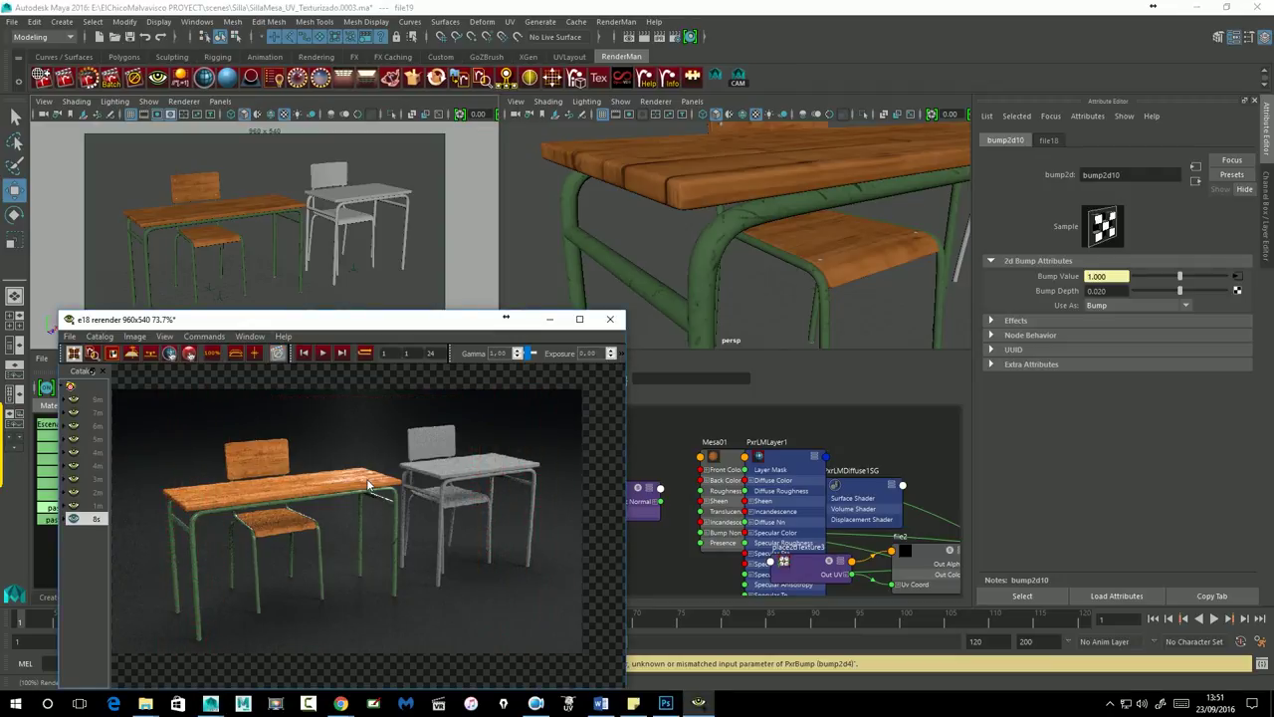
left_click_drag(668, 315, 744, 299, "alt")
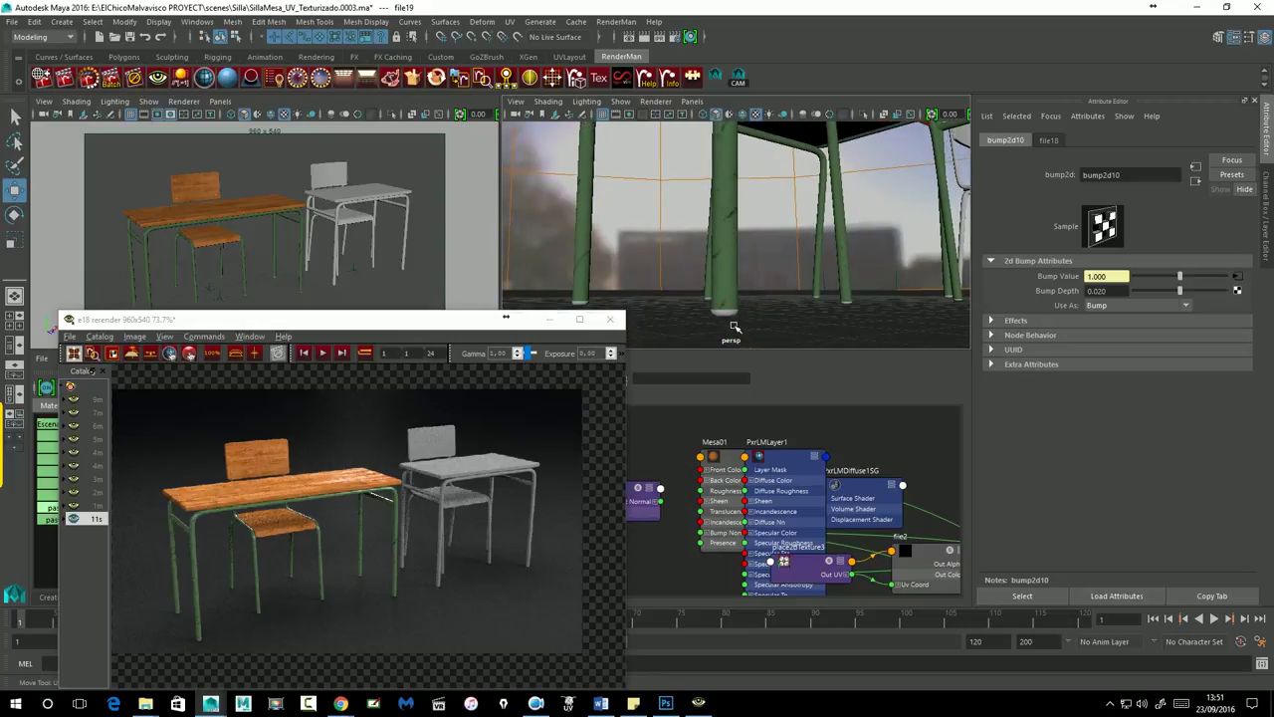
Select a leg cap and create a file texture node on Mesa09's Front Color.
left_click(727, 319)
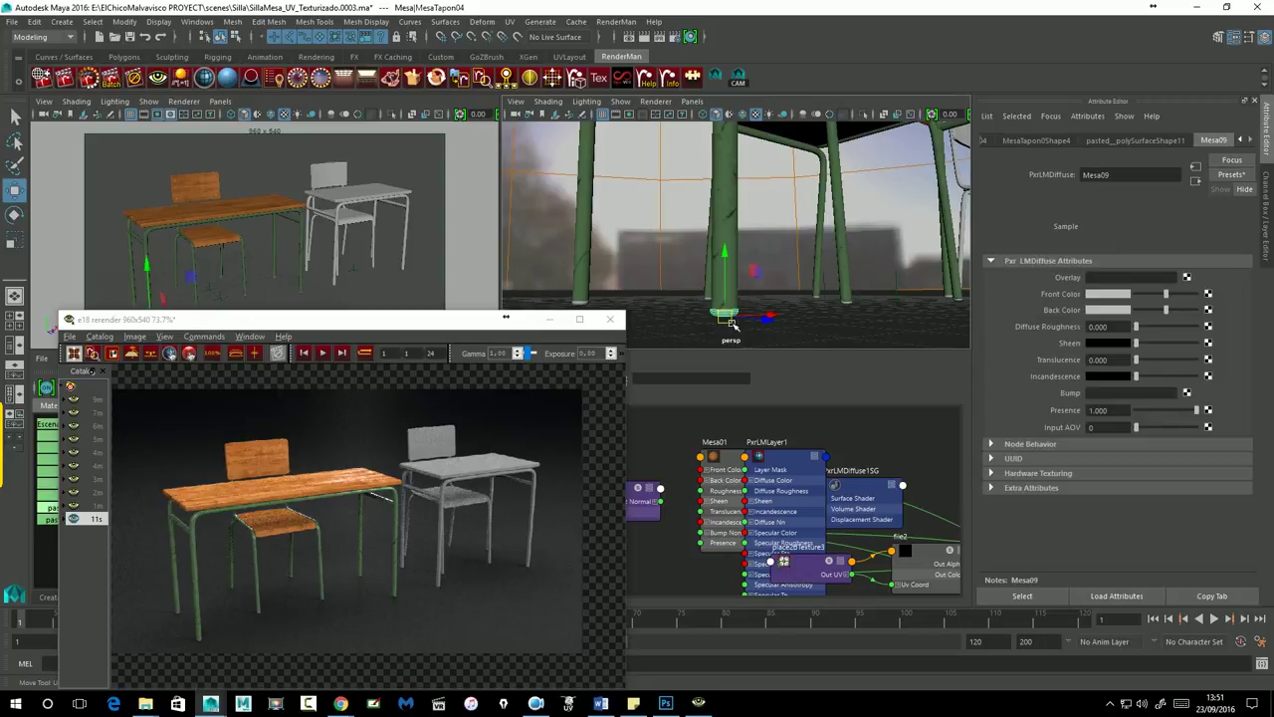
left_click(1210, 295)
left_click(815, 181)
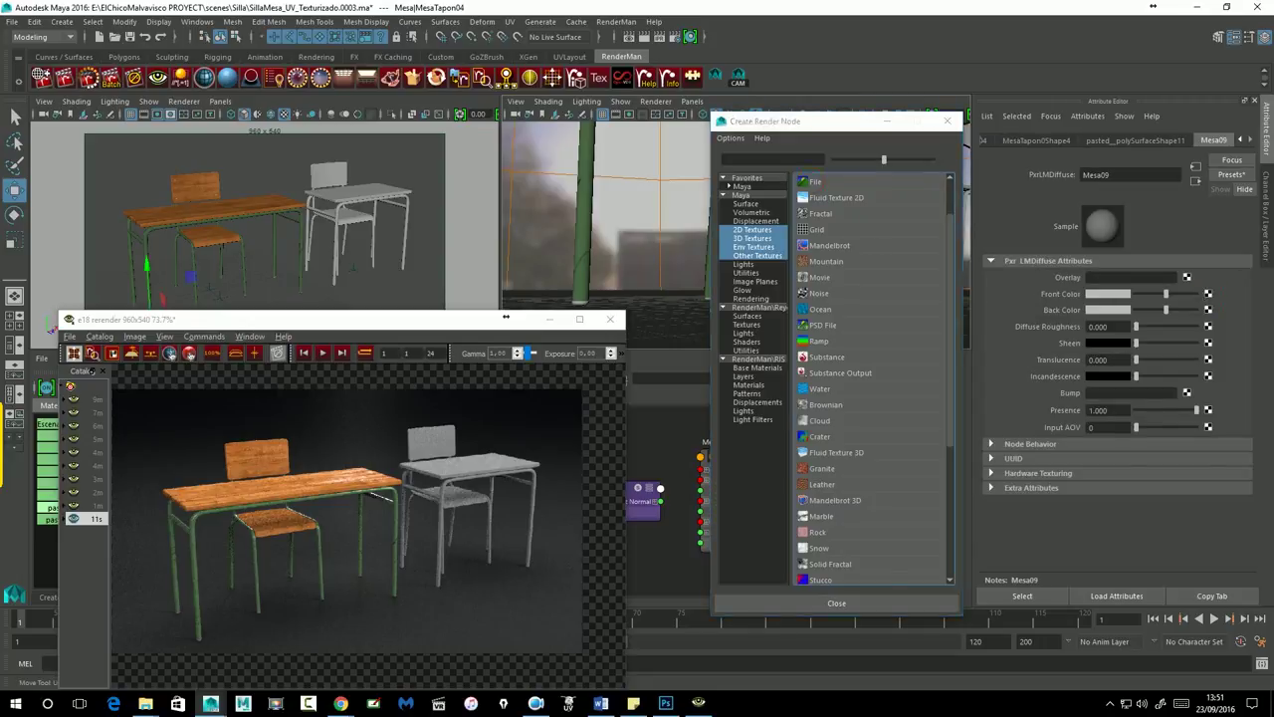
left_click(1233, 261)
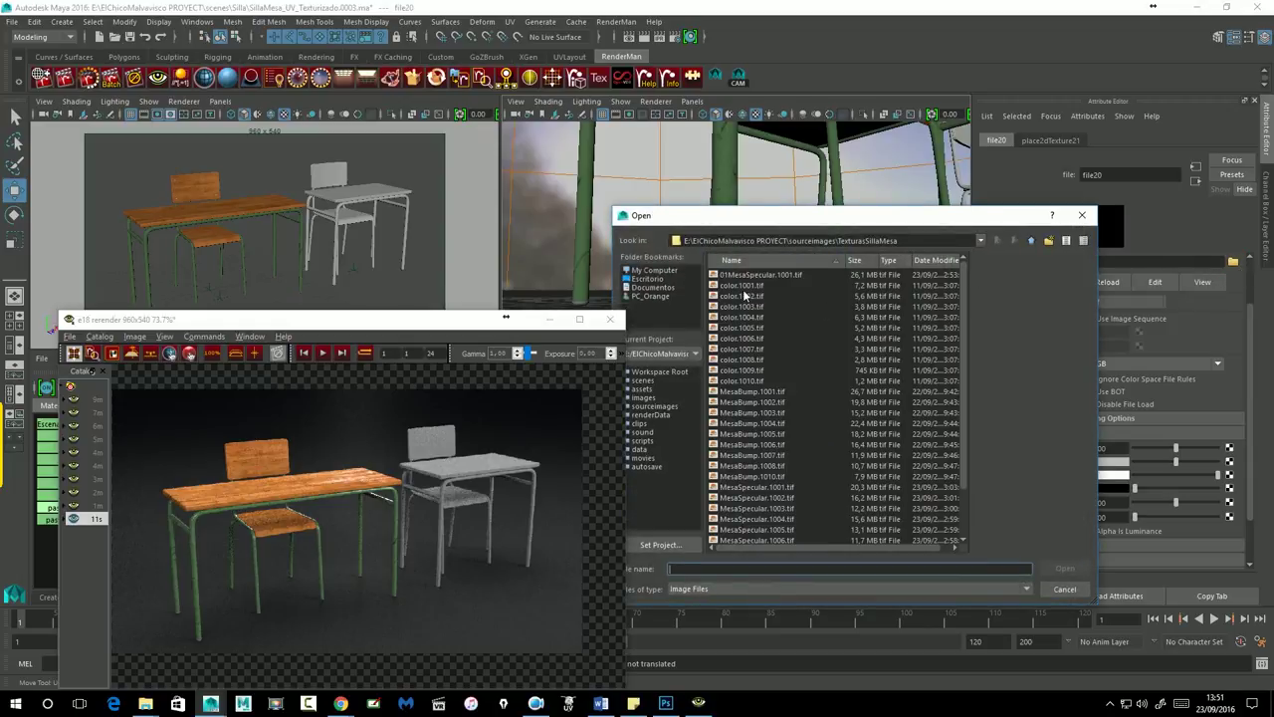
left_click(1080, 216)
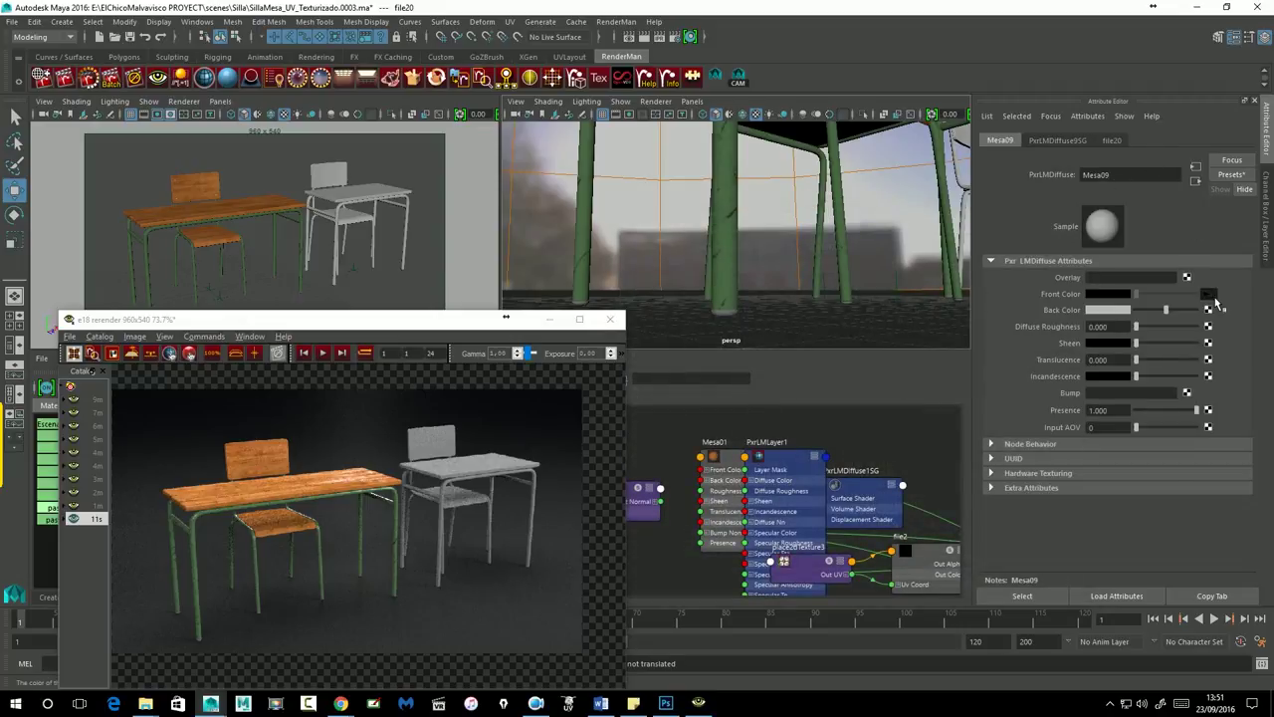
Load color.1009.tif into that texture, then return to Mesa09 and its shading group.
left_click(1208, 294)
left_click(1233, 262)
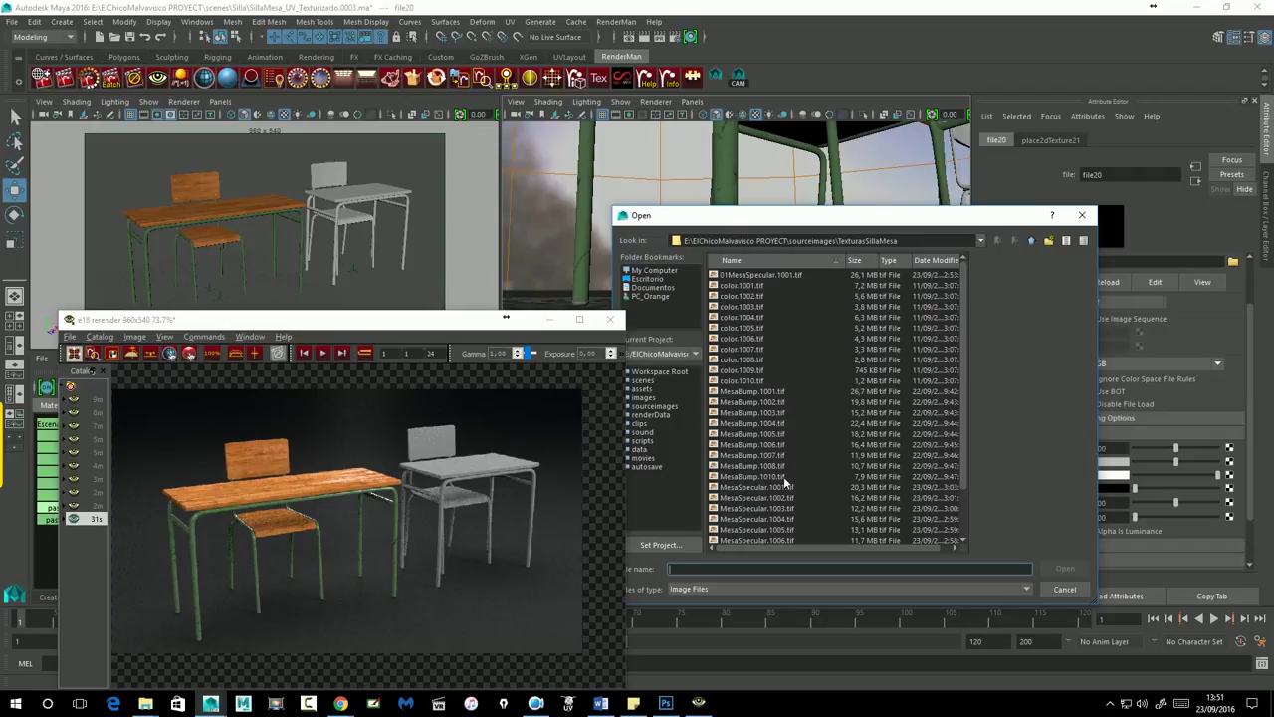
left_click(755, 371)
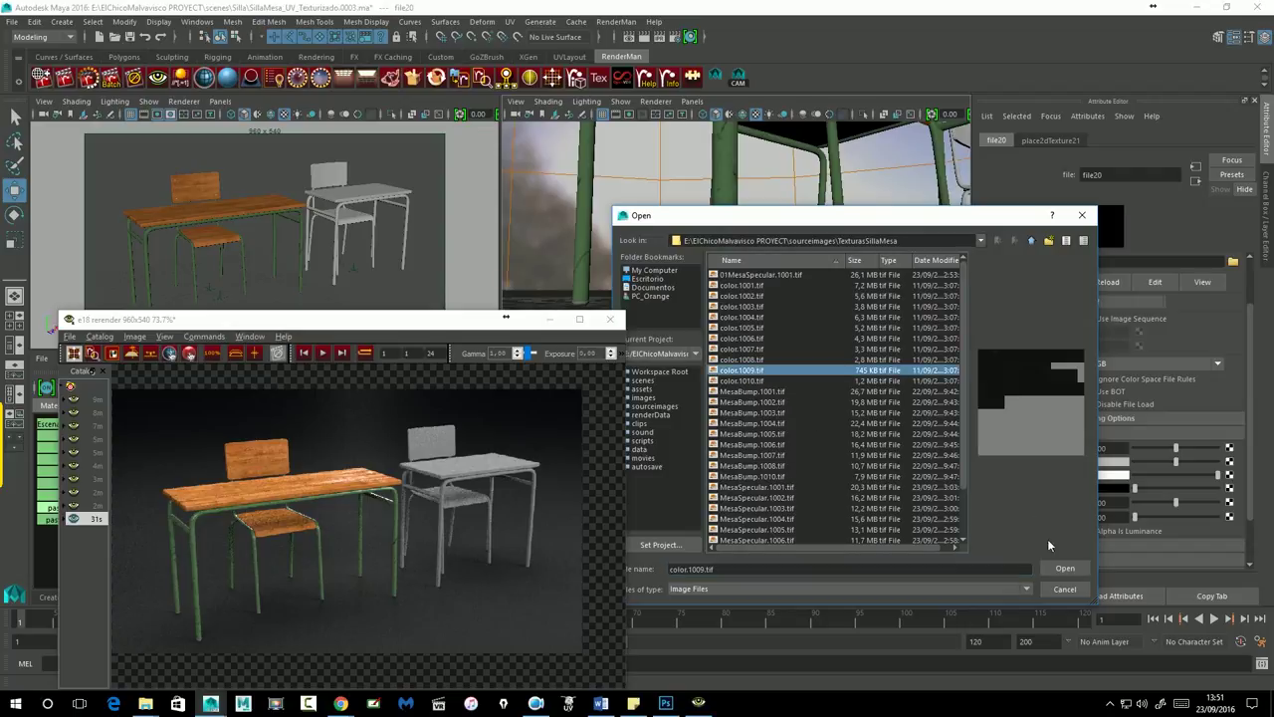
left_click(1062, 566)
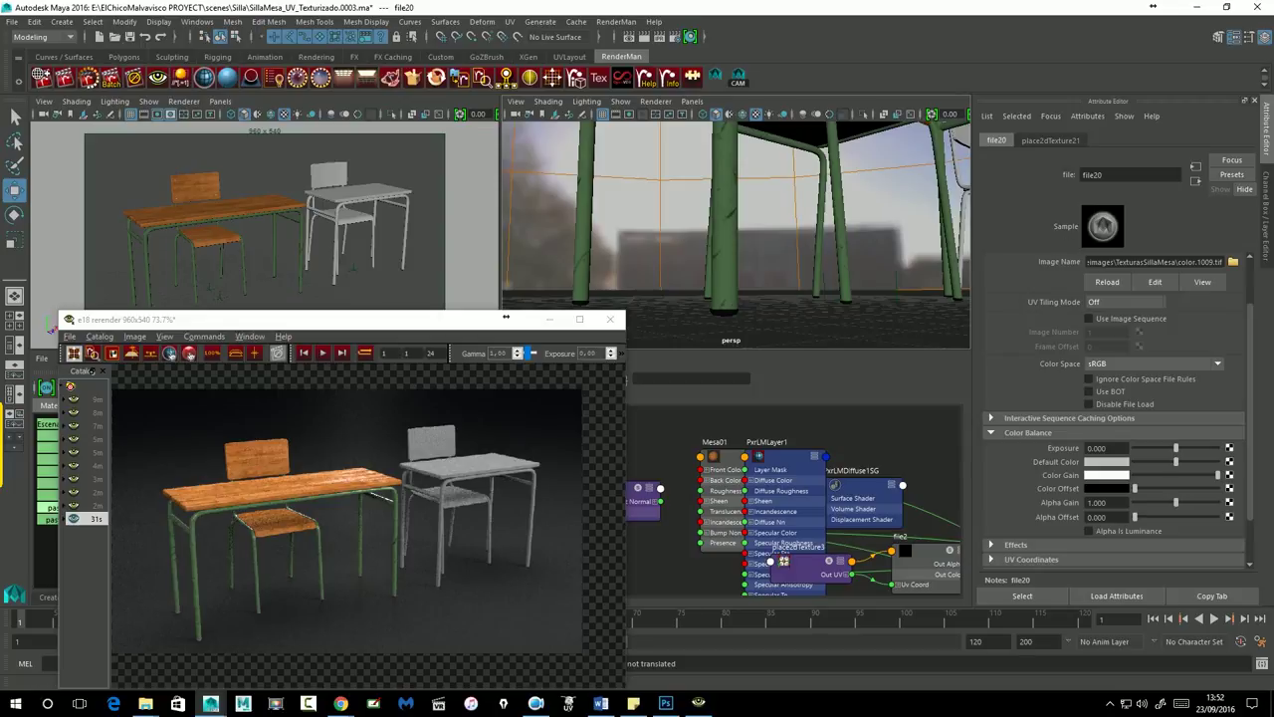
left_click(1195, 181)
left_click(1195, 184)
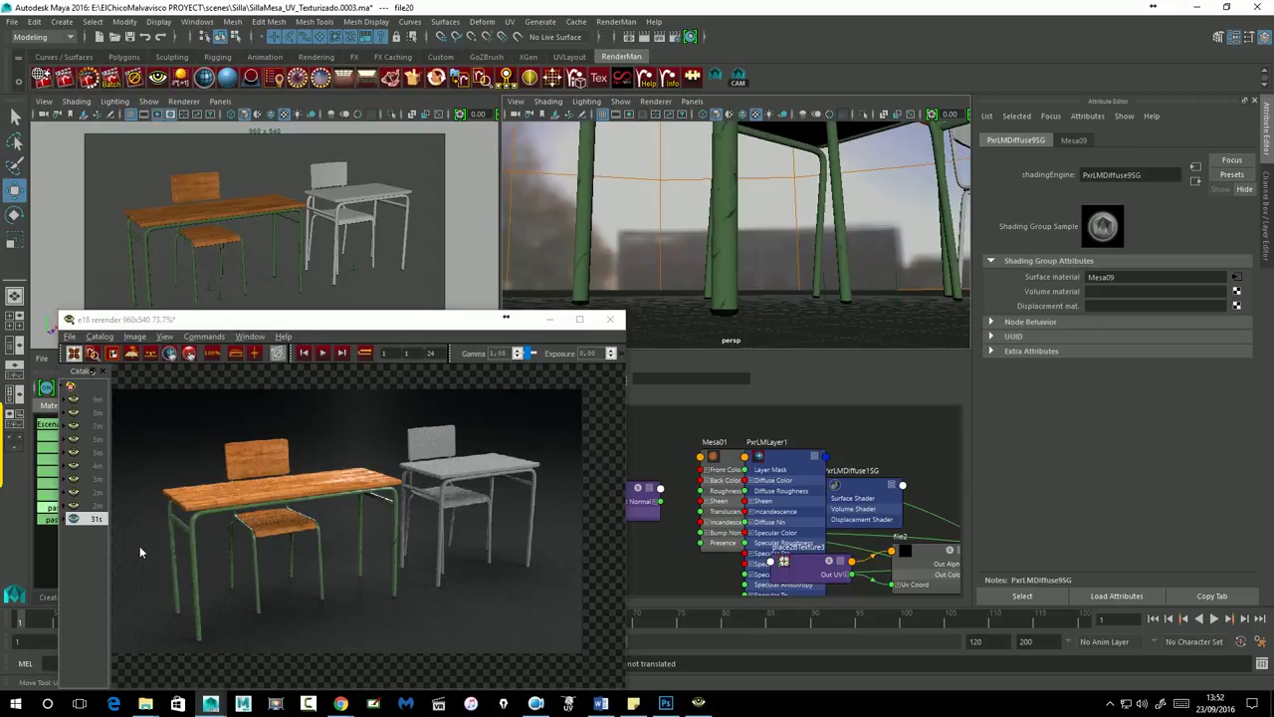
Select the chair backrest and dim PxrLMLayer5's specular colour to light grey.
middle_click_drag(690, 199, 791, 280, "alt")
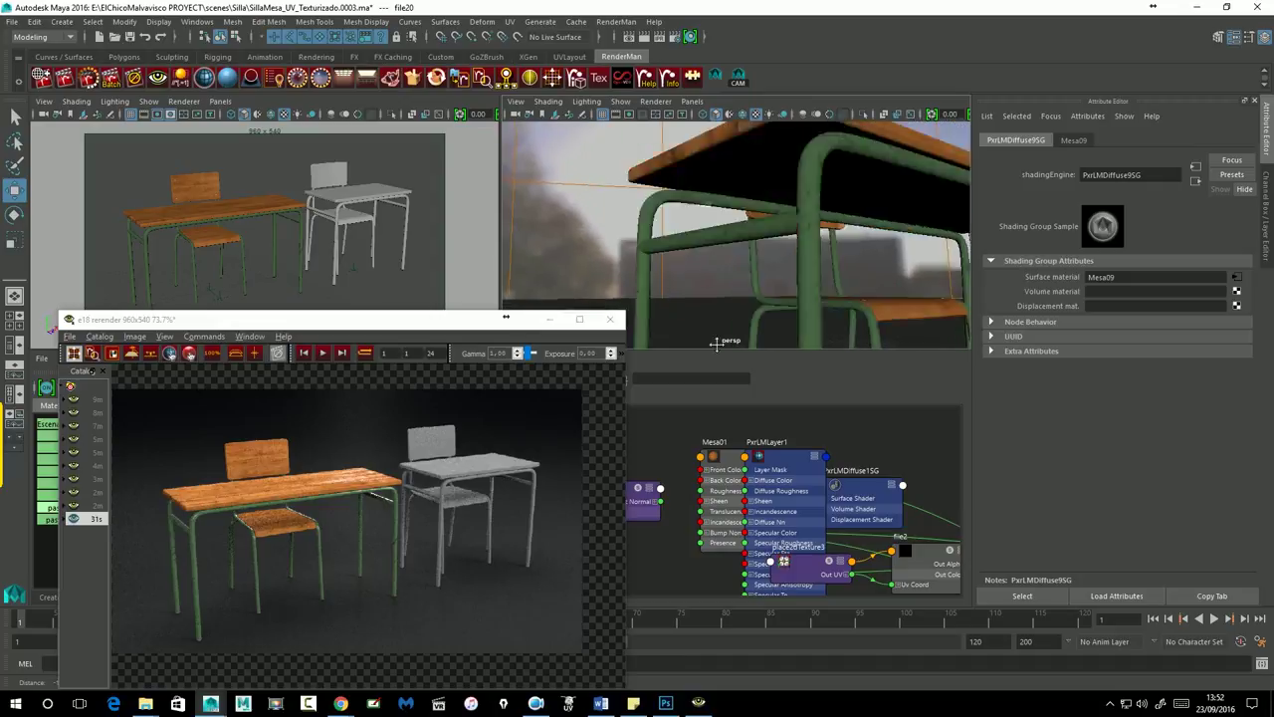
scroll(792, 280, "up", 3)
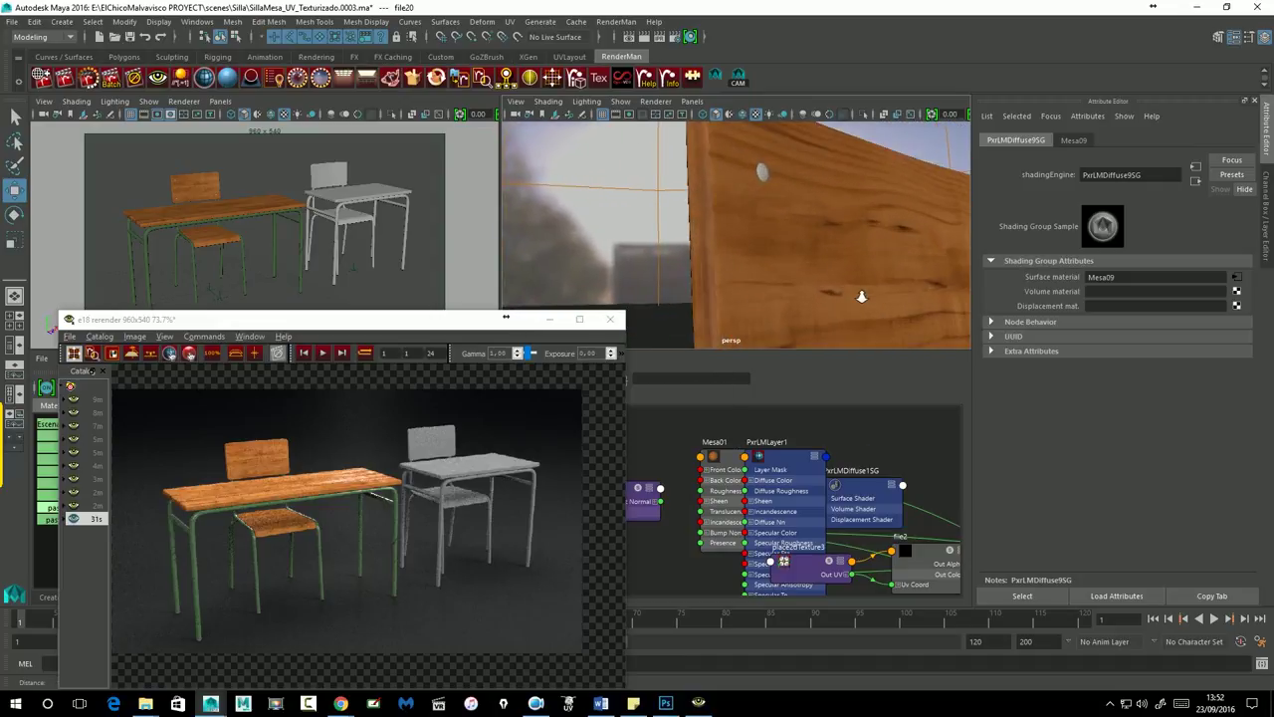
left_click(823, 233)
left_click_drag(839, 242, 813, 242, "alt")
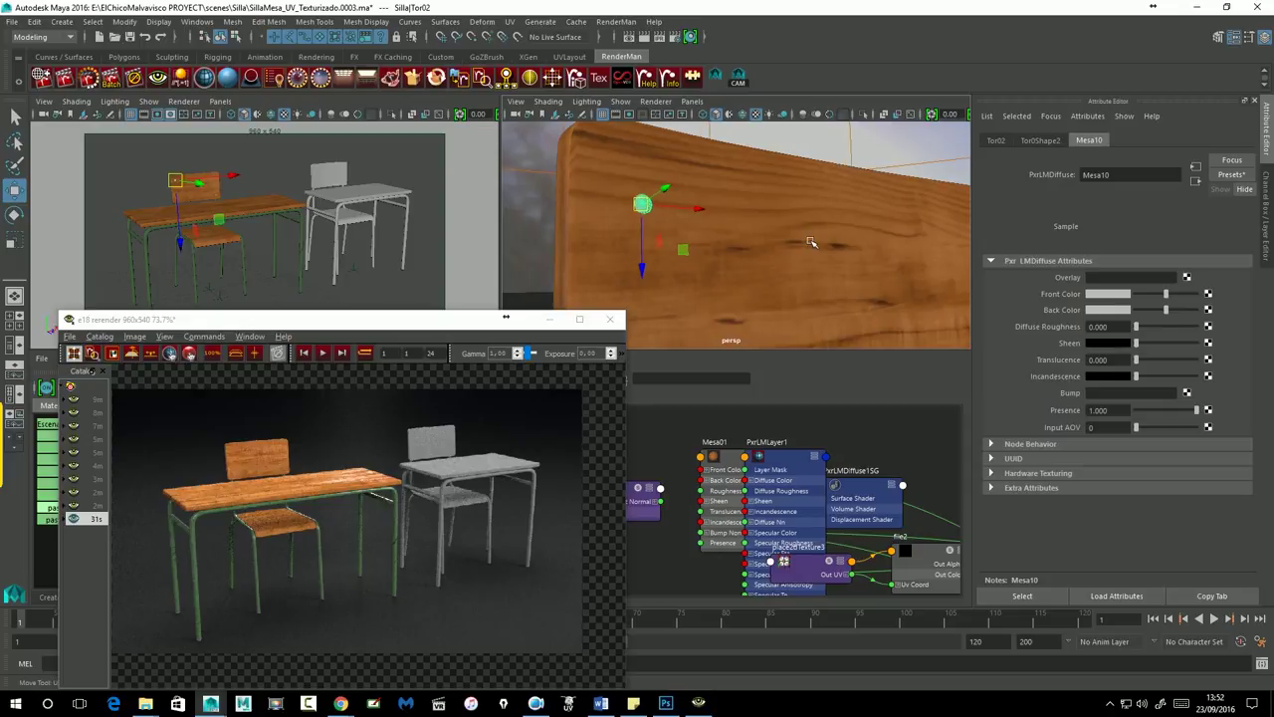
left_click(1187, 277)
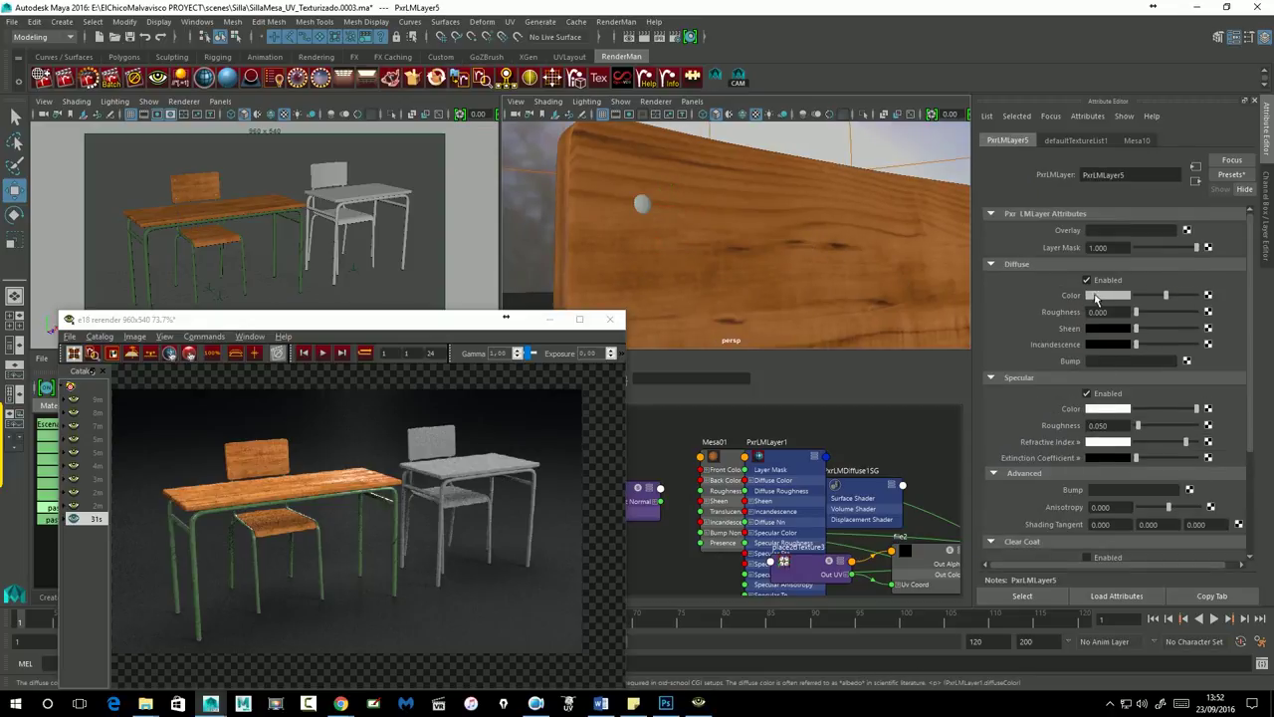
left_click(1168, 413)
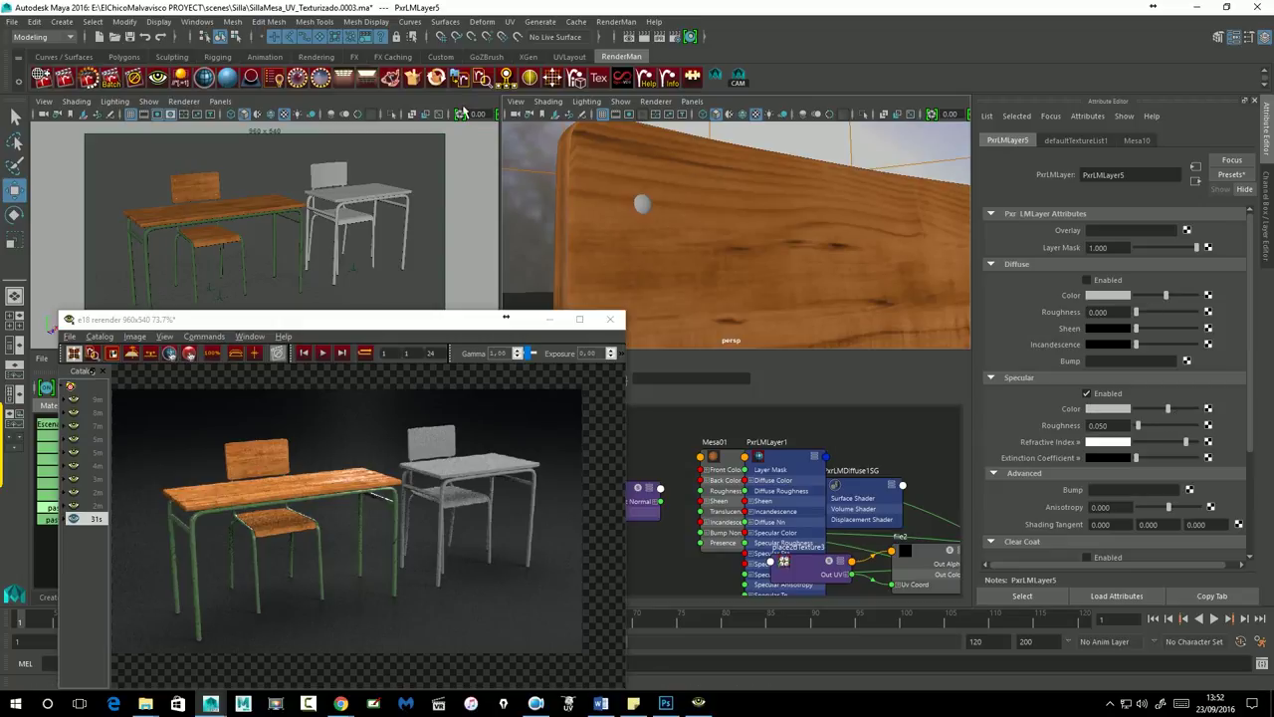
left_click(220, 101)
mouse_move(242, 114)
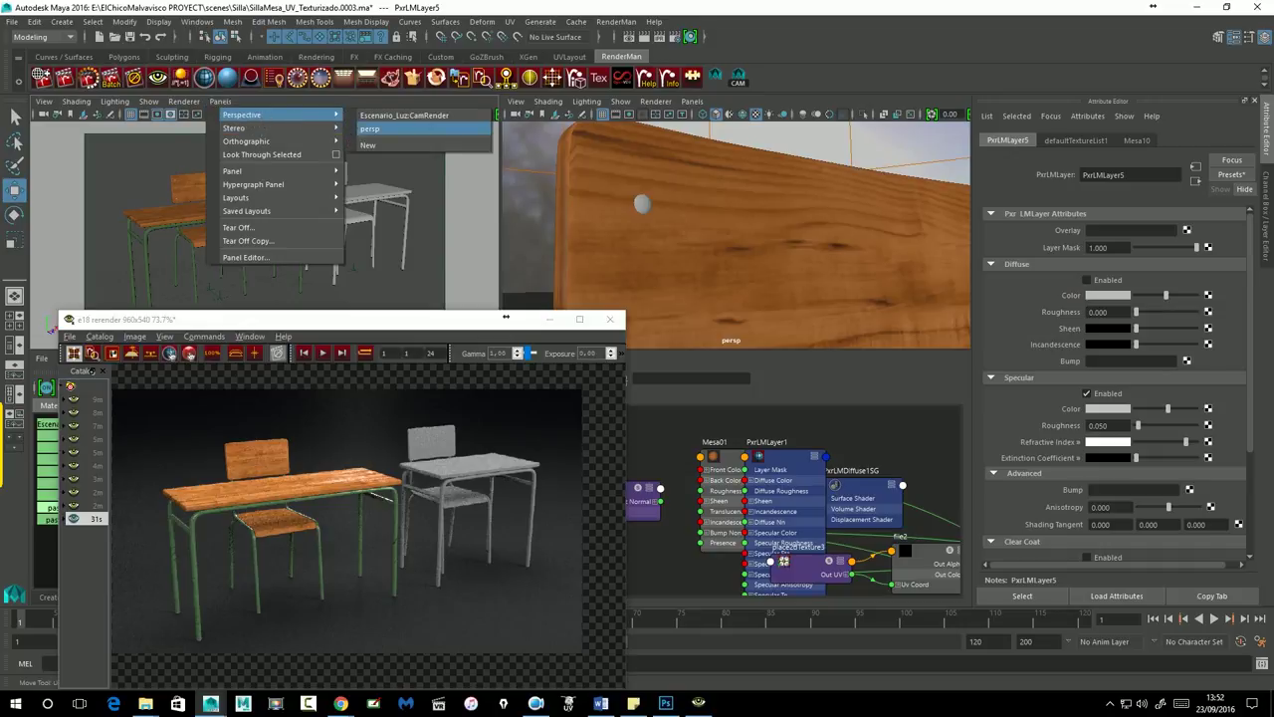
Switch the left viewport to the persp camera and brighten the backrest layer's specular colour.
left_click(368, 114)
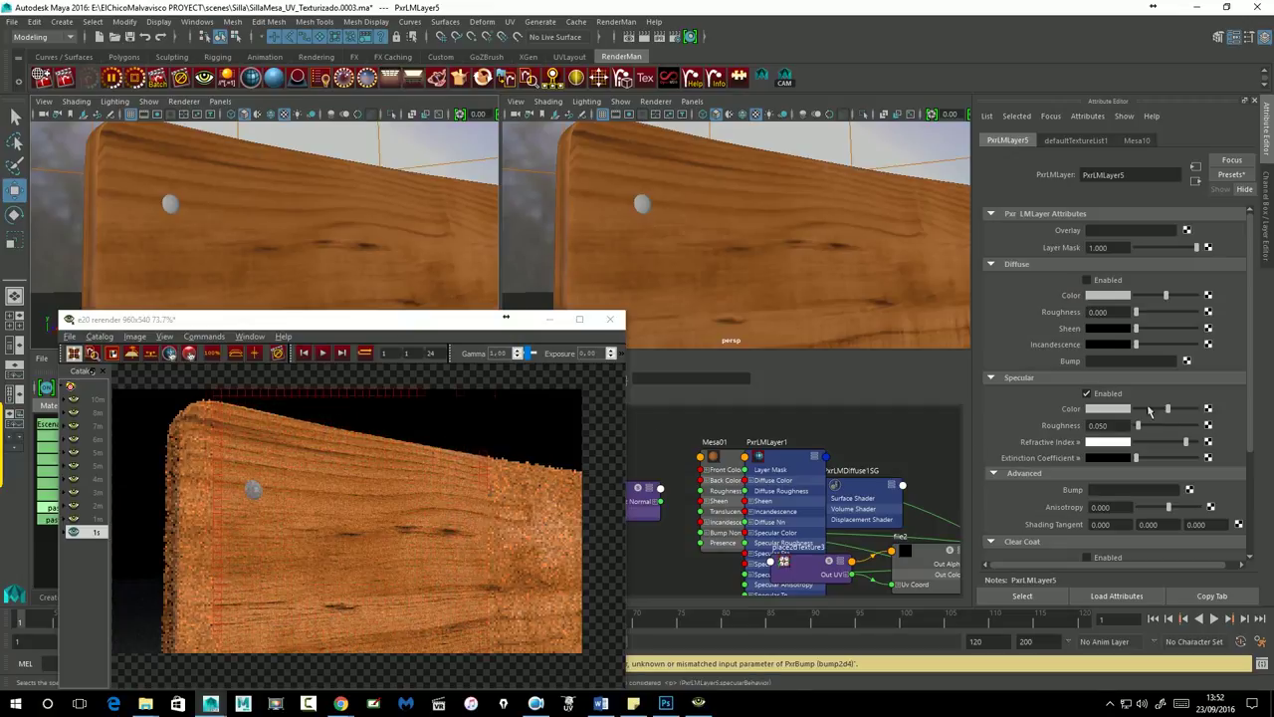
left_click_drag(1168, 408, 1181, 408)
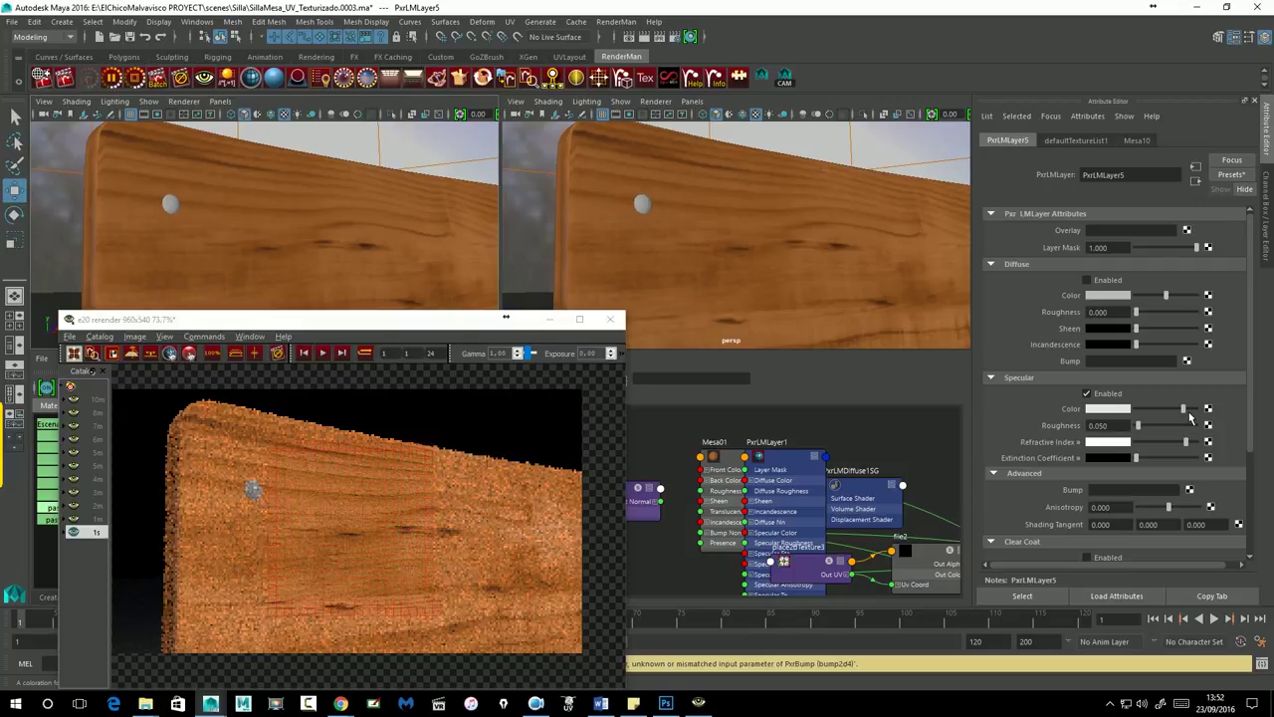
left_click(1184, 408)
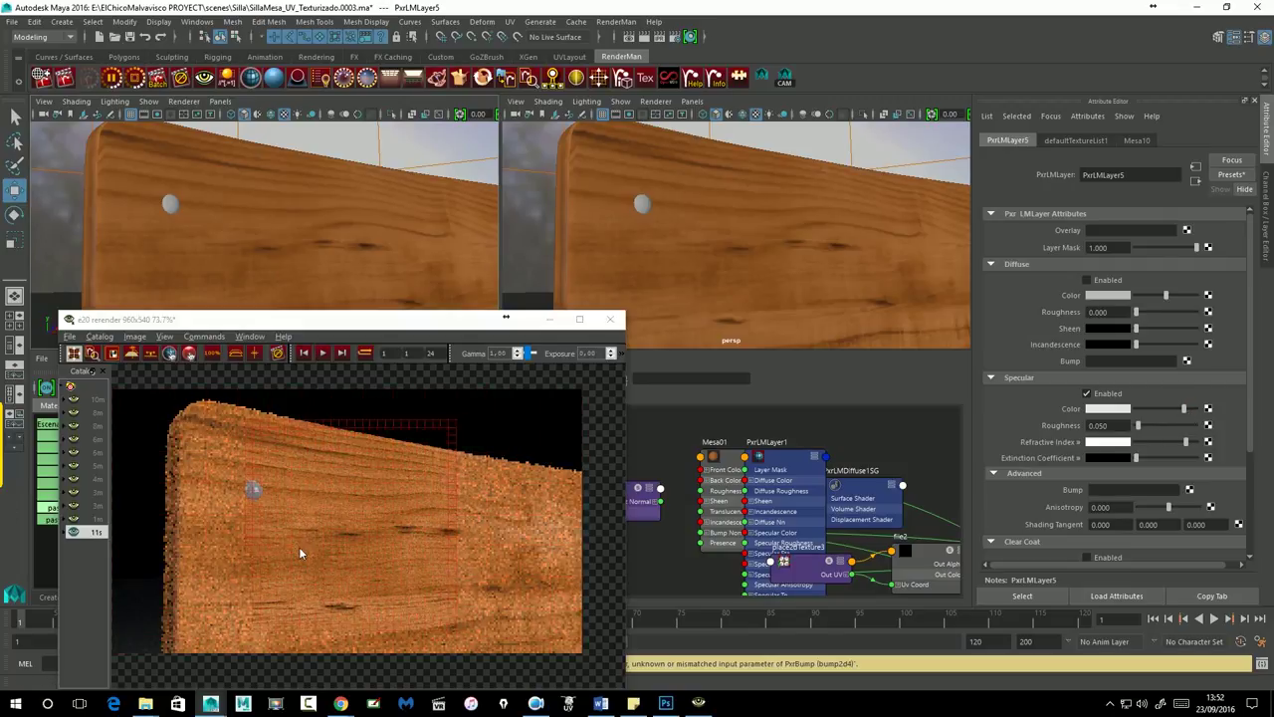
Set PxrLMLayer5's specular roughness to 0.150.
left_click(1144, 425)
left_click(1153, 431)
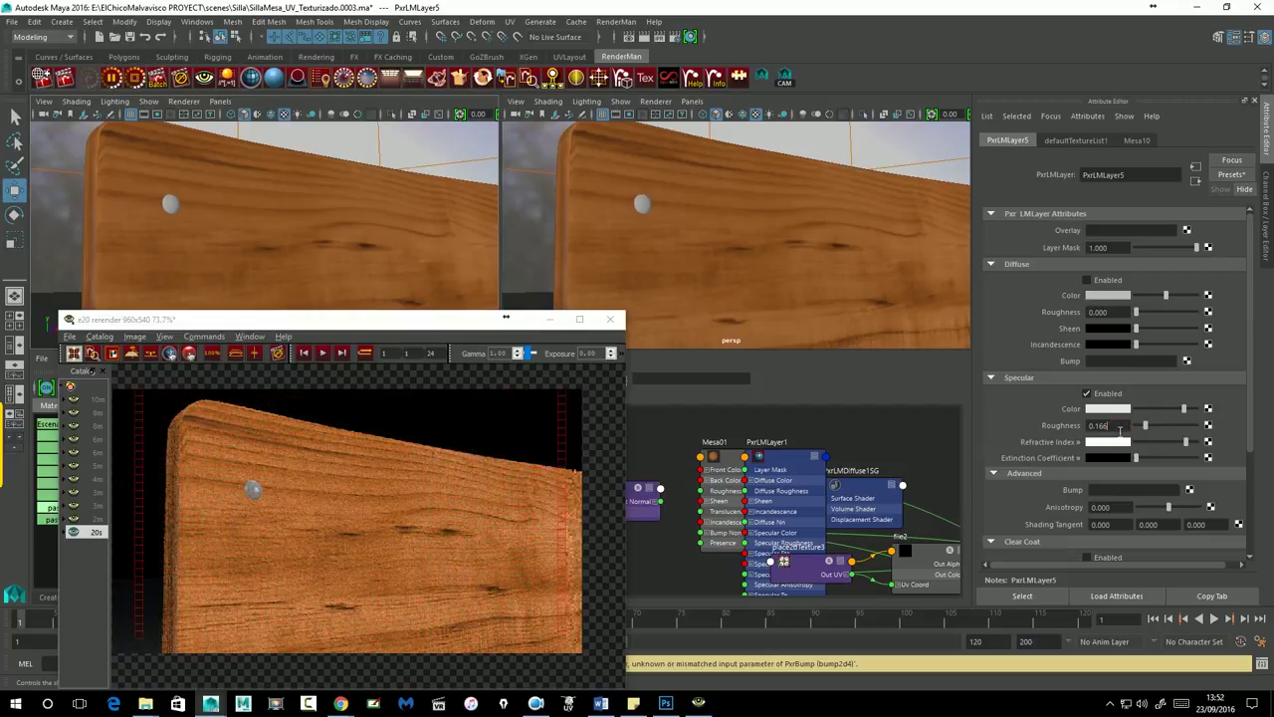
type("5")
key("Return")
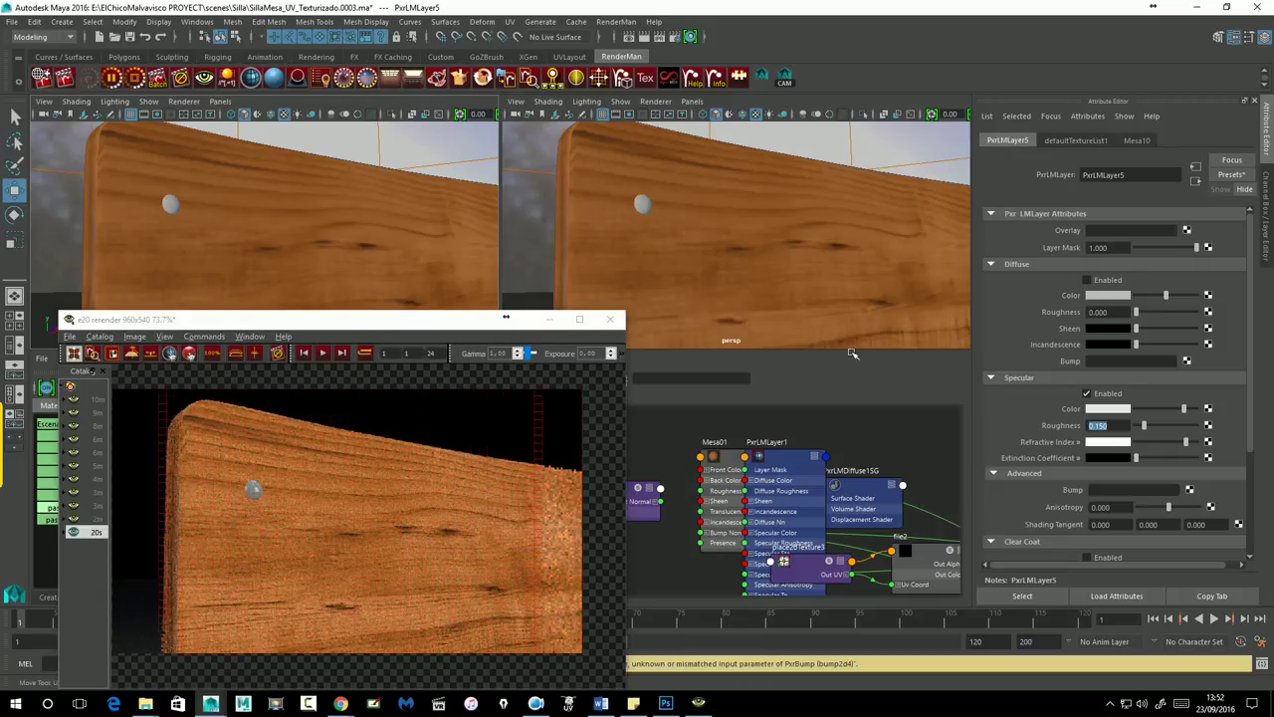
Zoom out the Render View and select the backrest board.
left_click(345, 543)
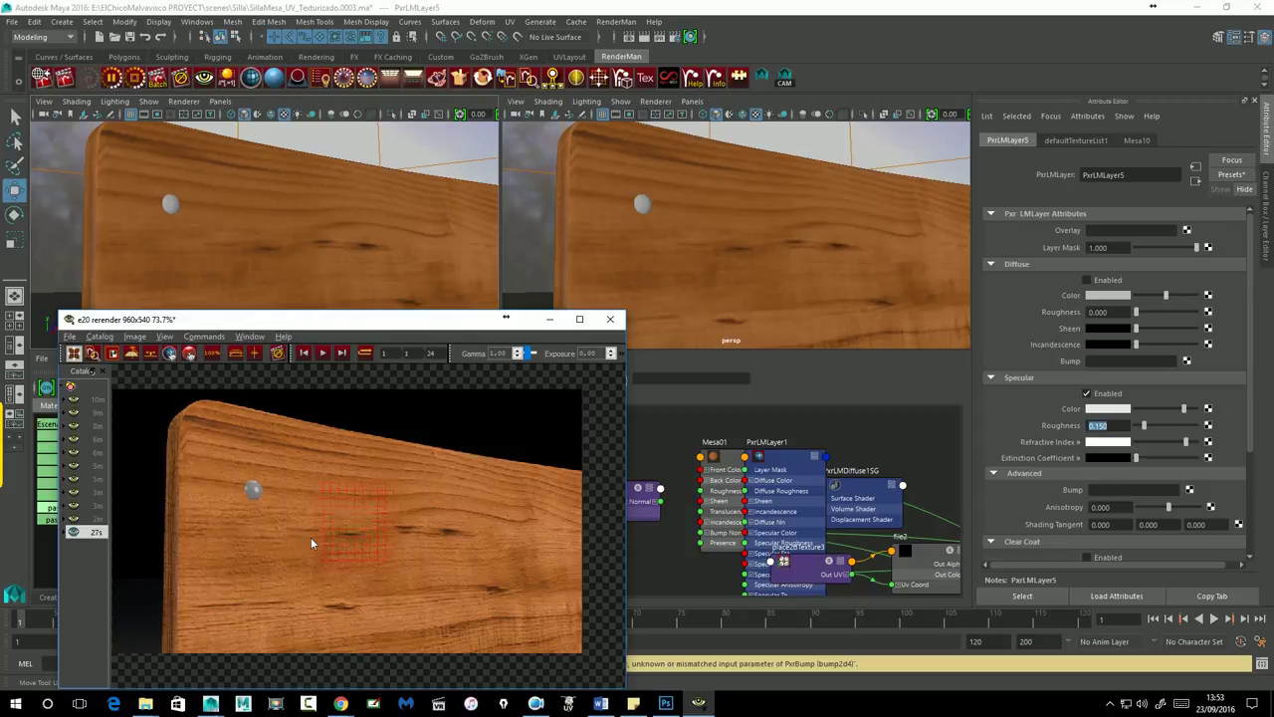
scroll(312, 538, "down", 1)
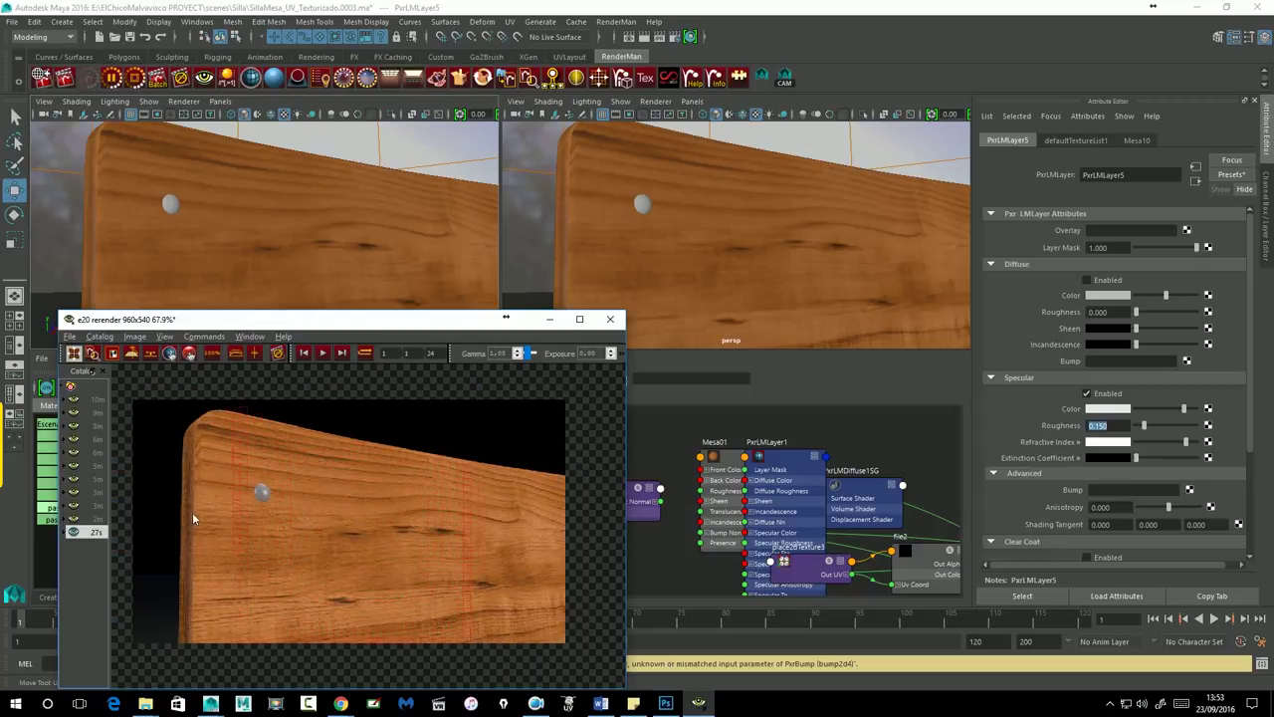
left_click(256, 251)
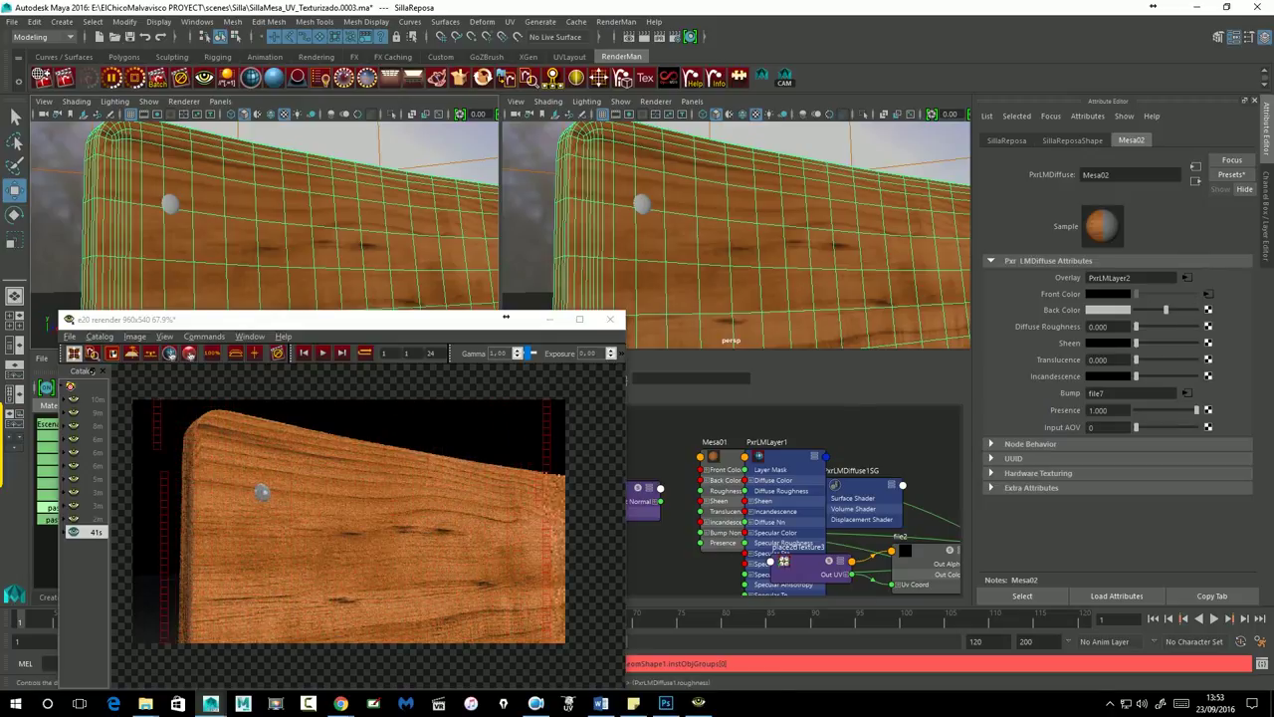
Lower the bump depth on bump2d5, feeding the Mesa02 backrest texture file7, to 0.050.
left_click(1189, 393)
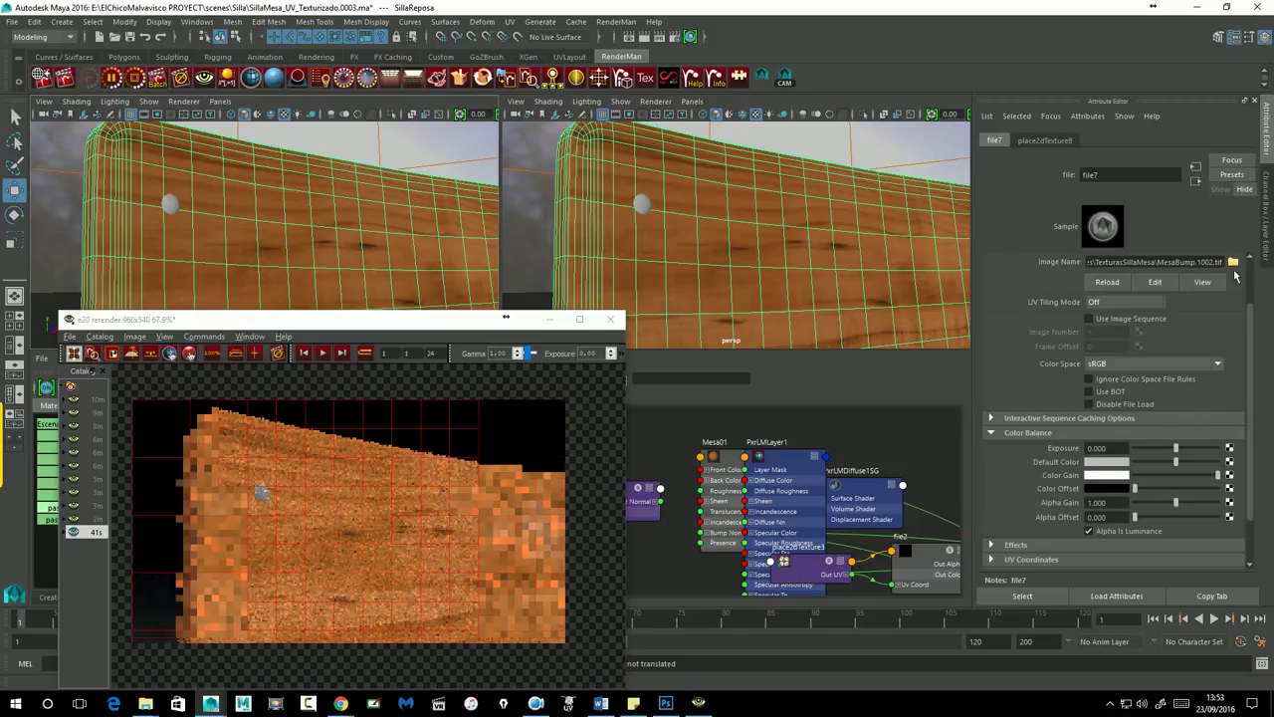
left_click(1196, 181)
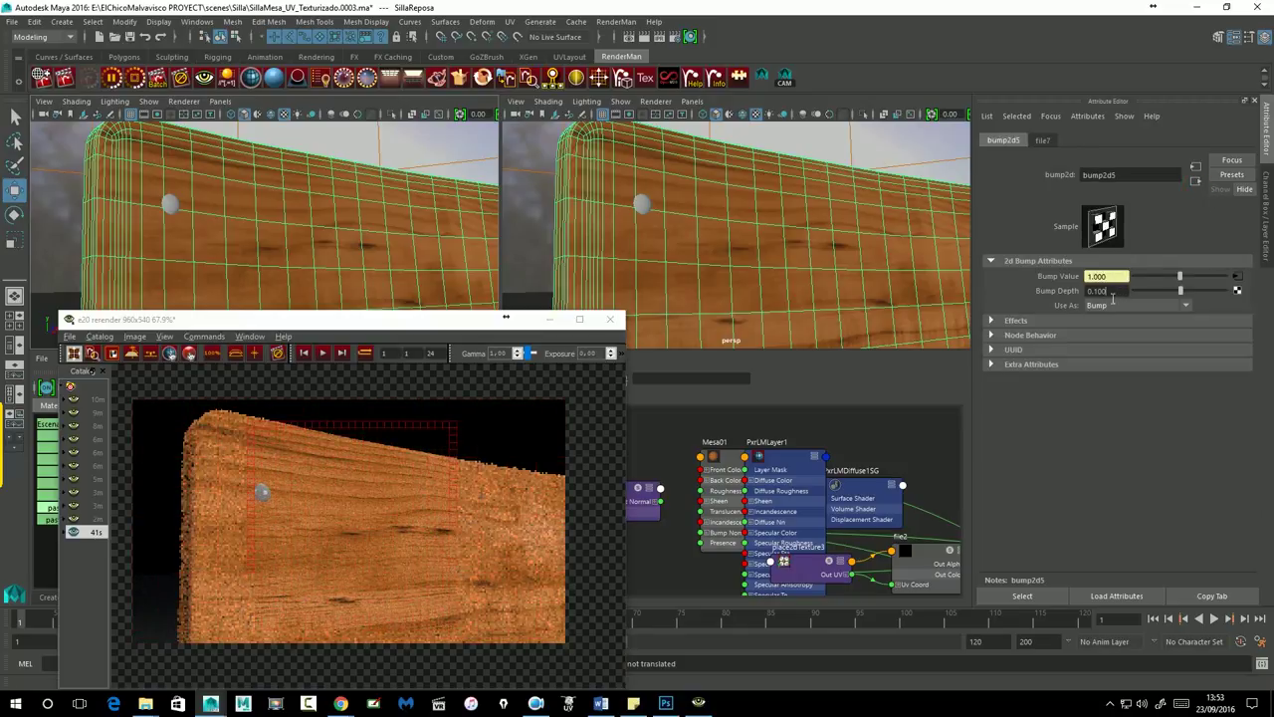
left_click_drag(1096, 291, 1102, 295)
type("0")
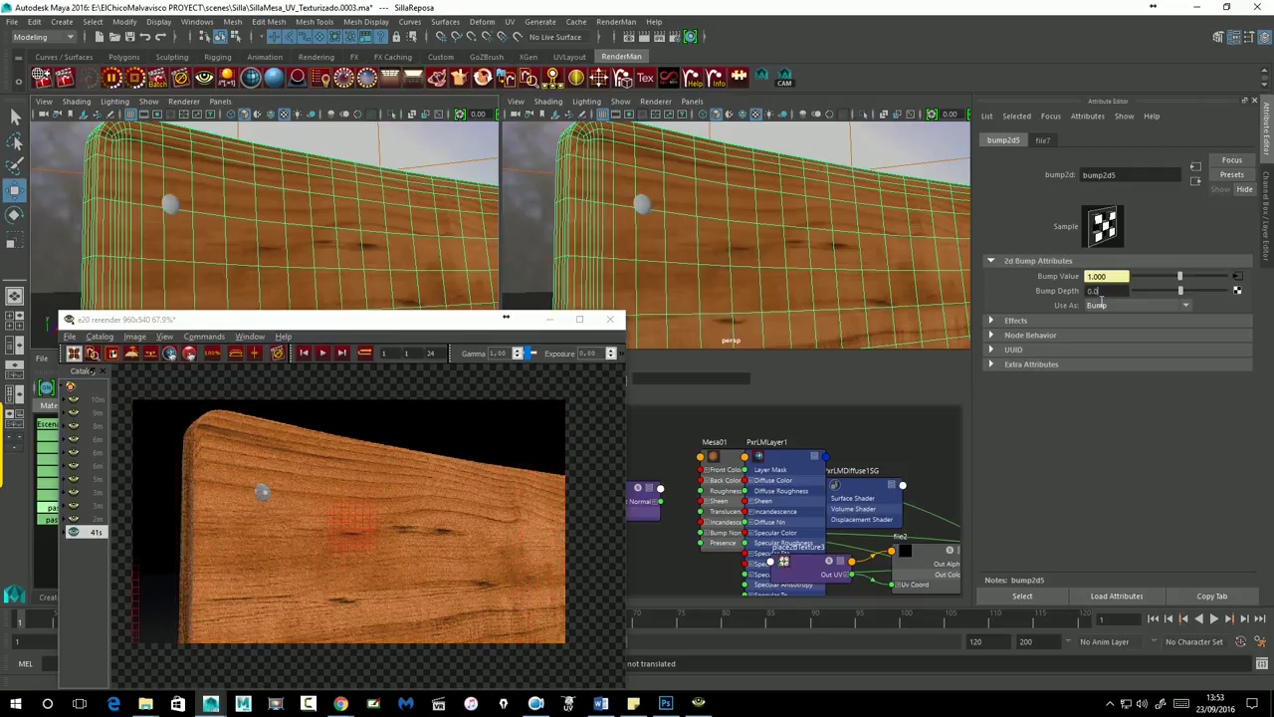
key("Return")
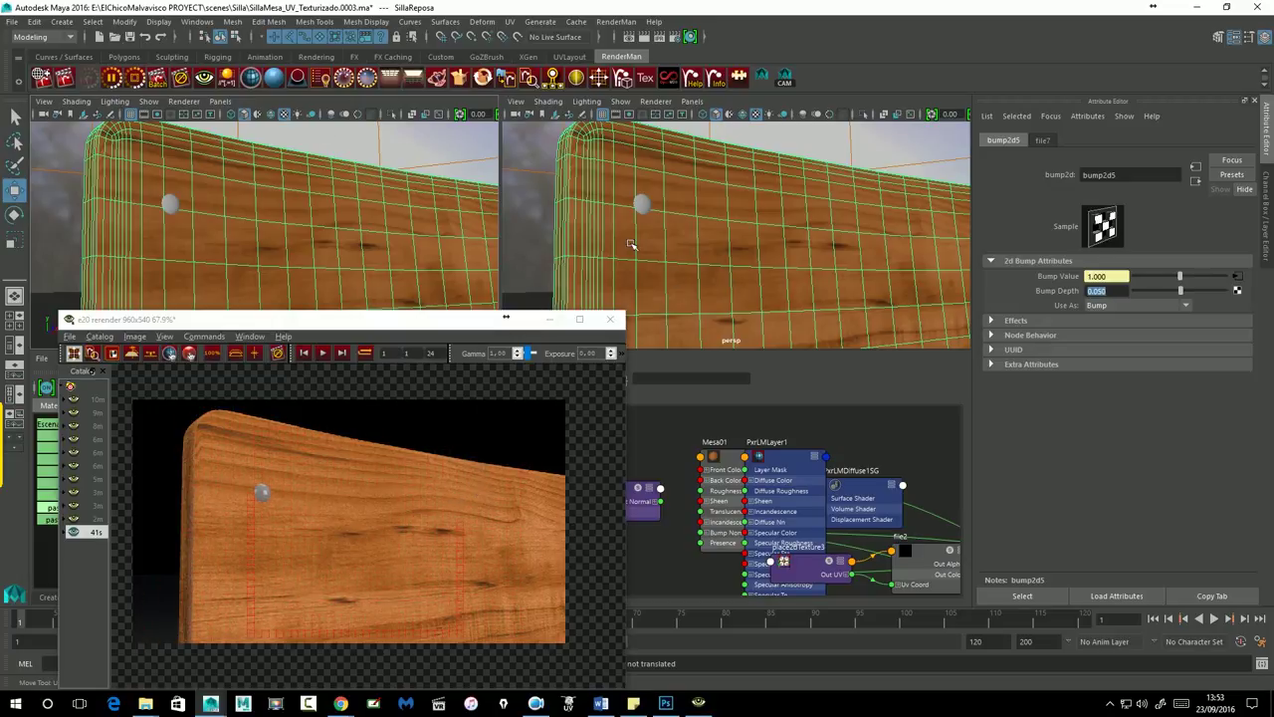
Switch the left viewport to the perspective camera so the whole desk and chair are visible.
left_click(297, 408)
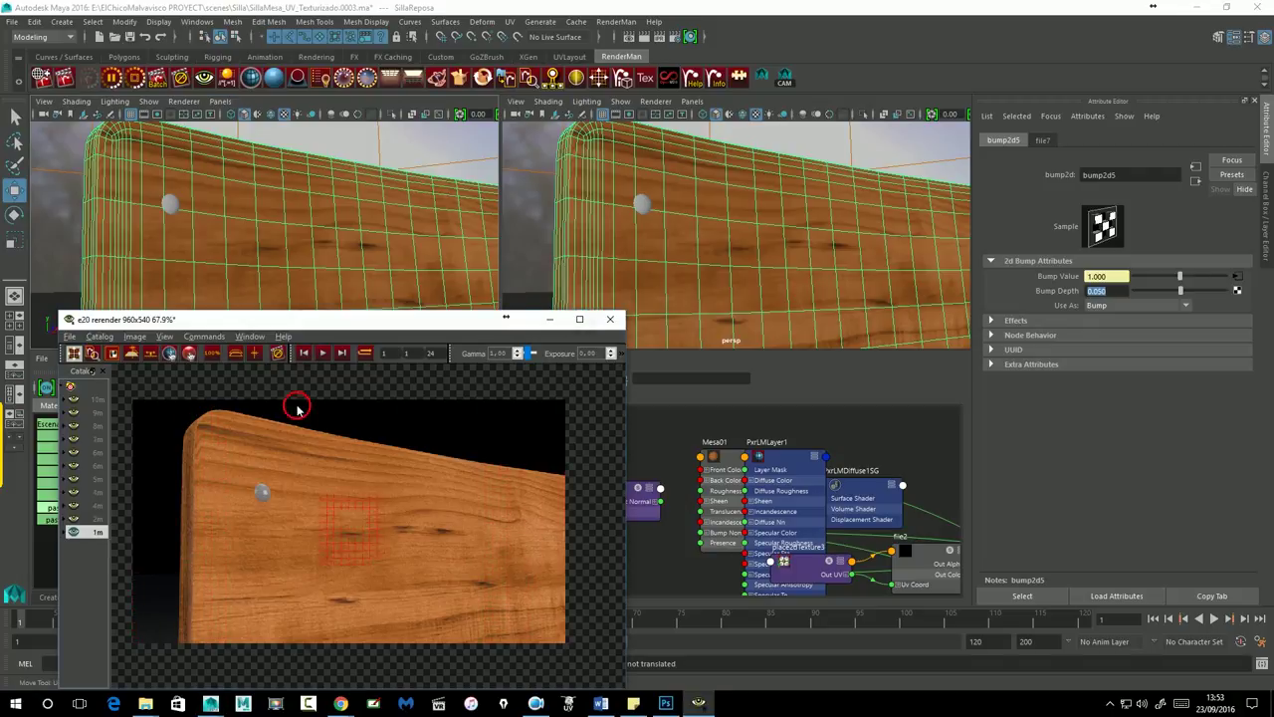
left_click(220, 102)
mouse_move(248, 115)
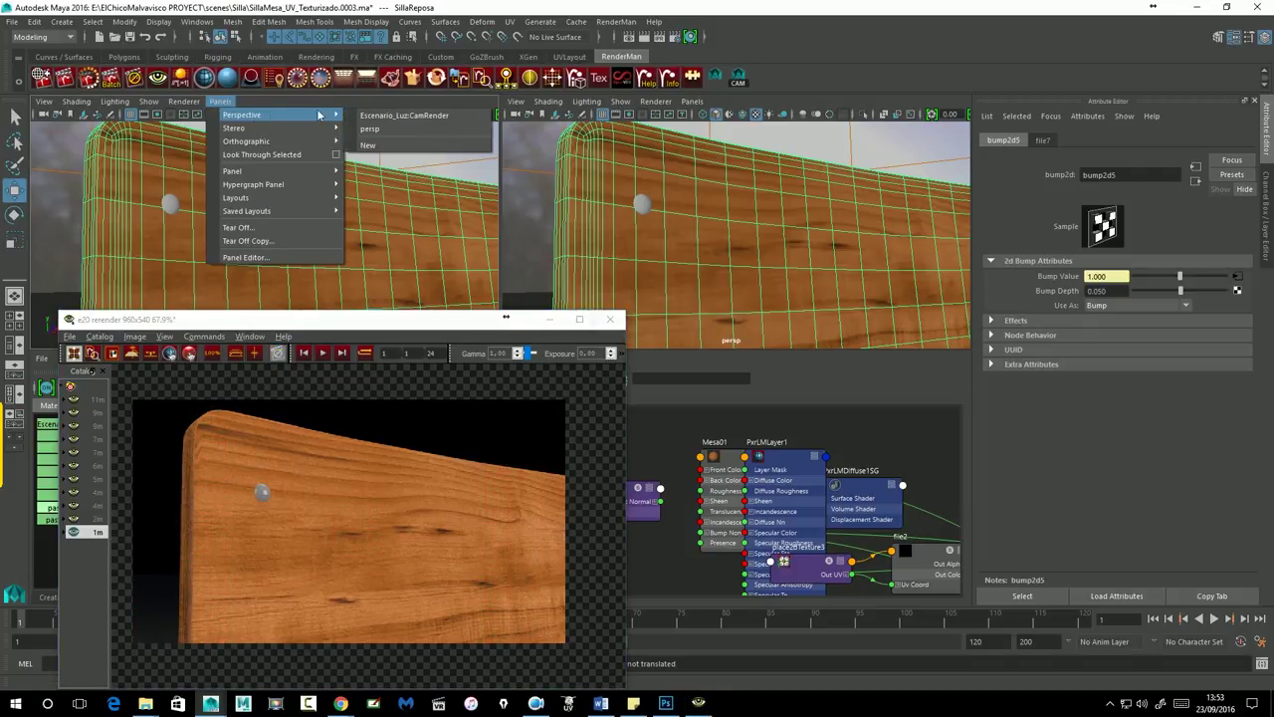
left_click(380, 130)
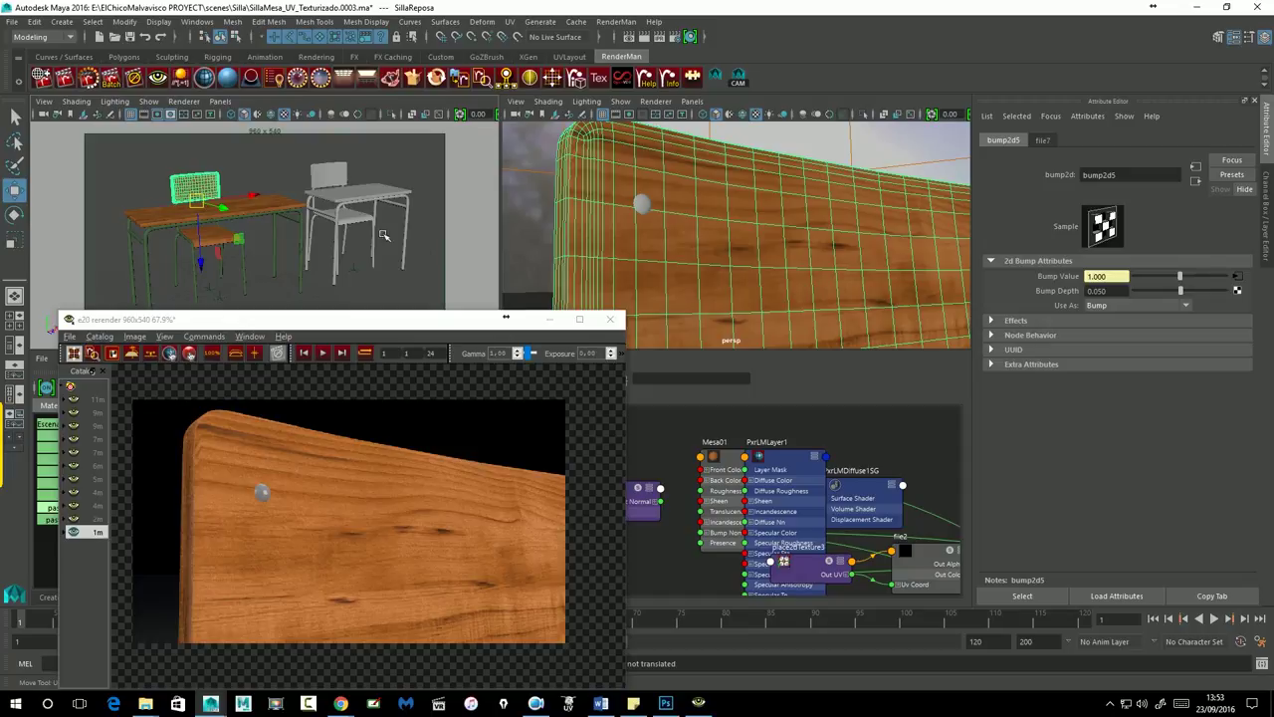